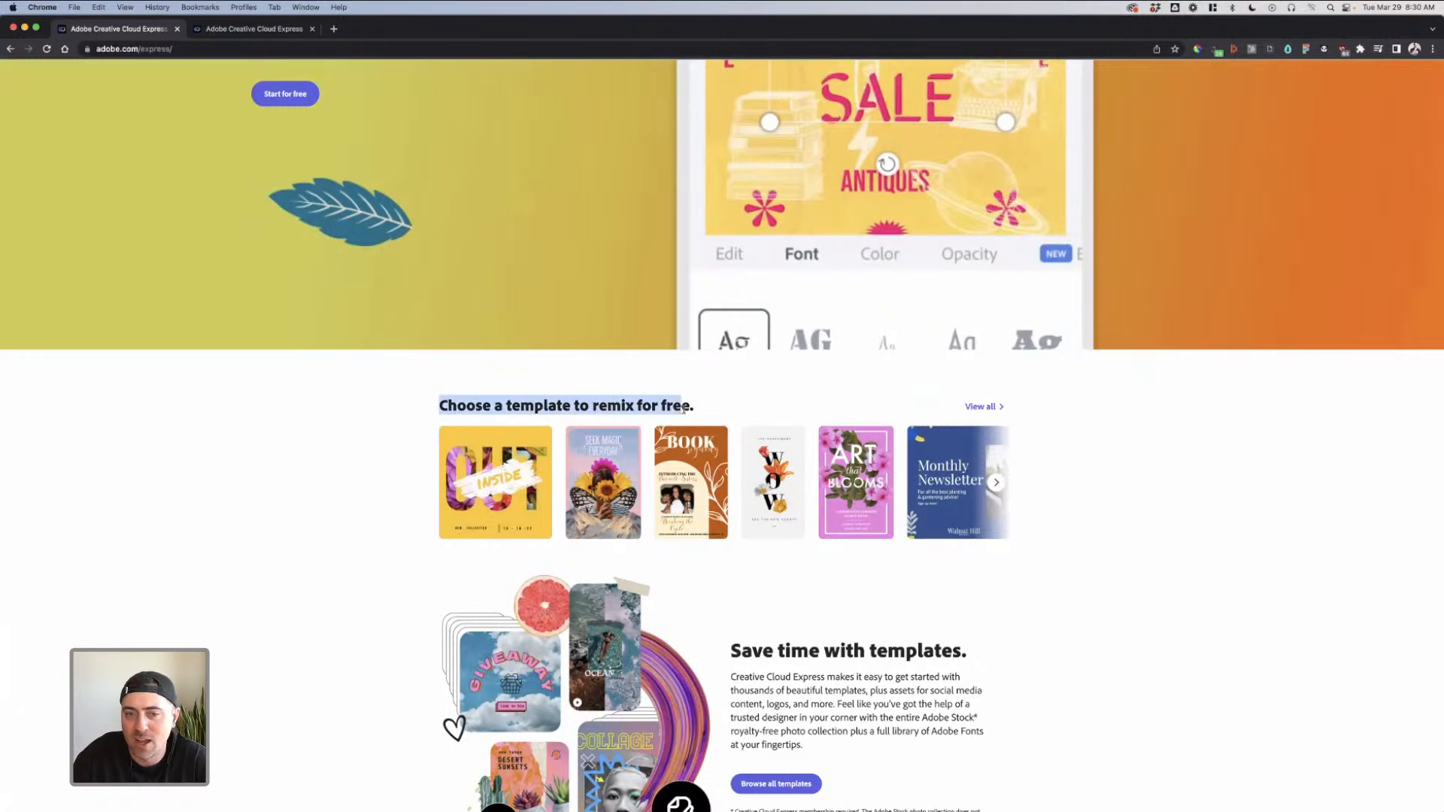
Review the landing page's sections on remixing free templates, saving time with templates, and designing without being a designer
scroll(724, 431, down, 3)
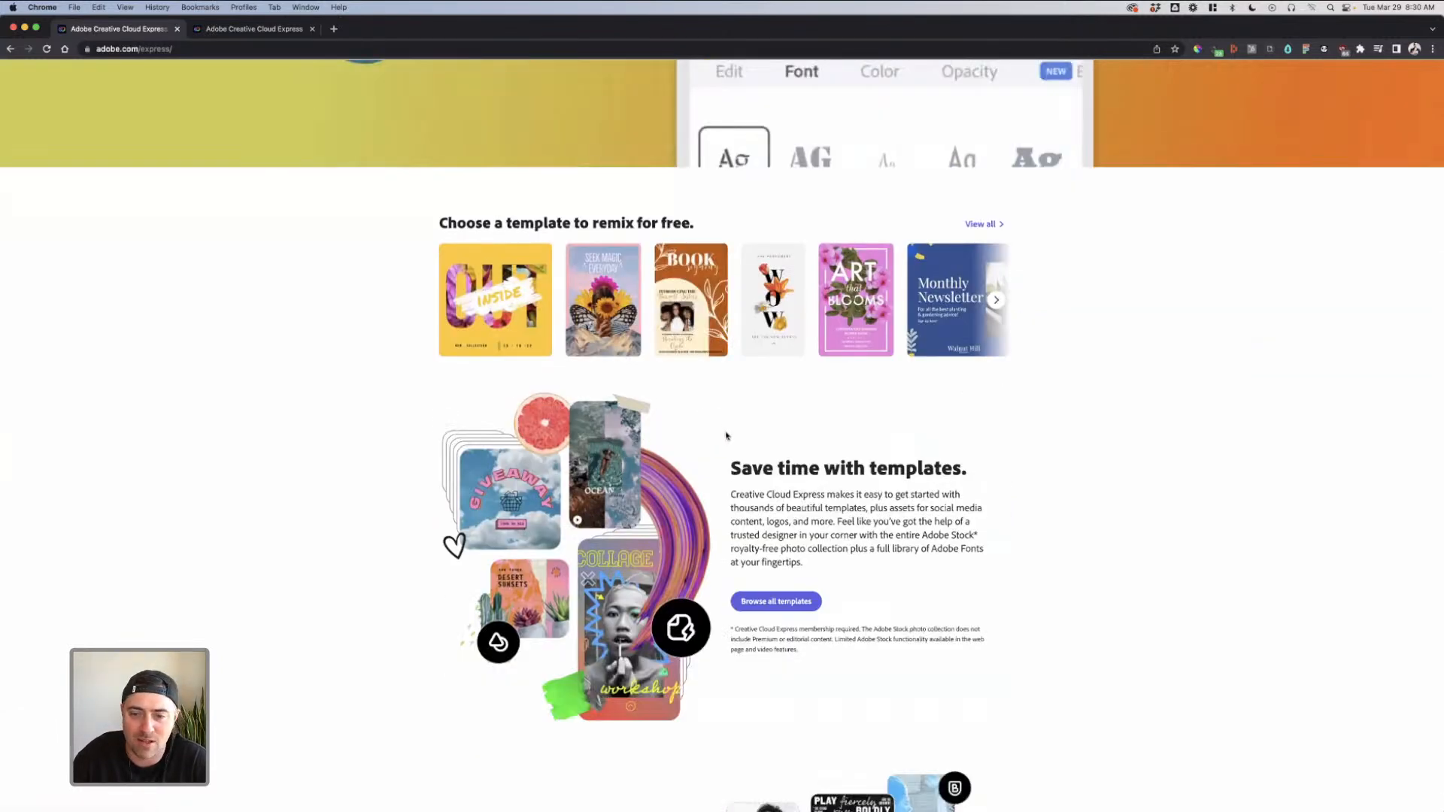
scroll(725, 432, down, 1)
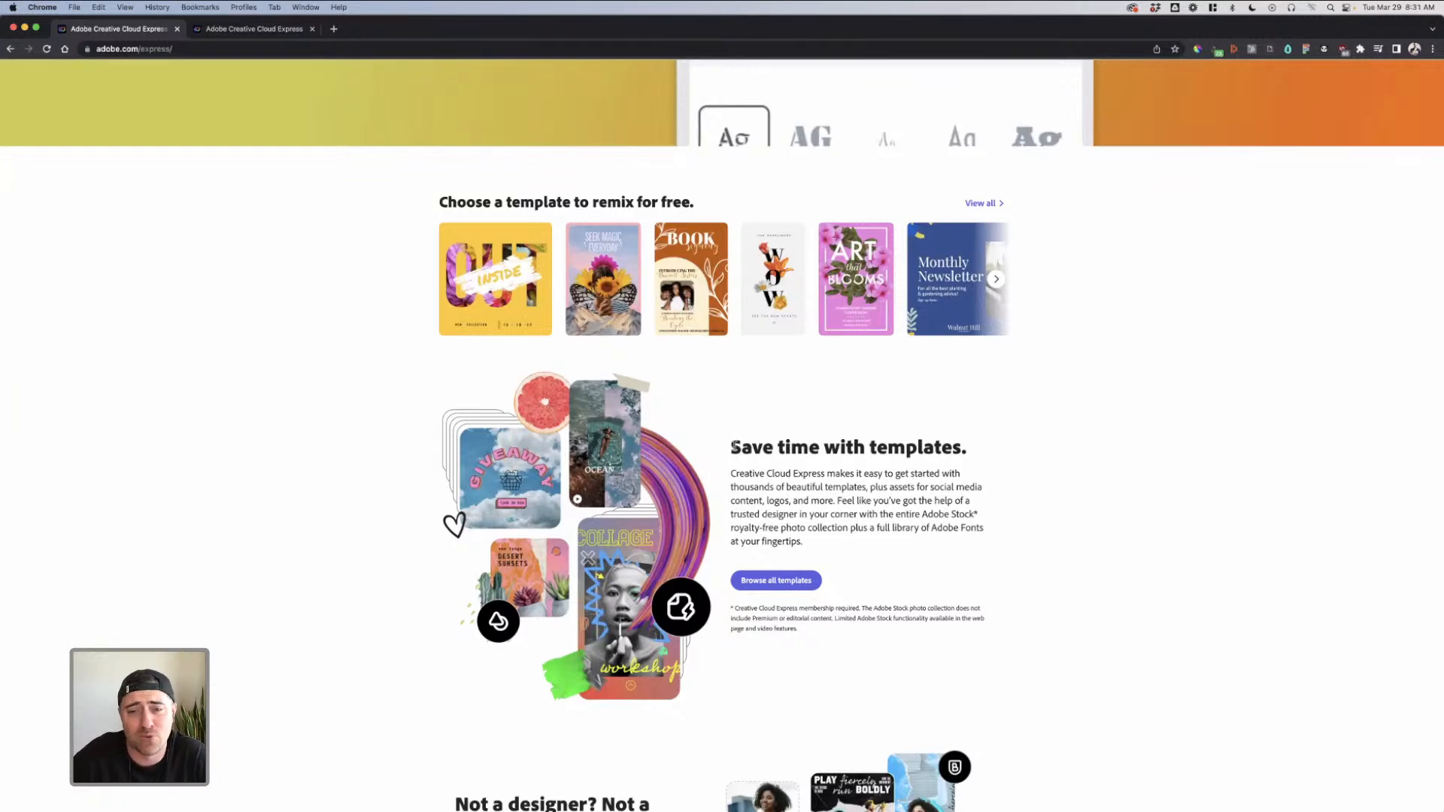
scroll(732, 445, down, 5)
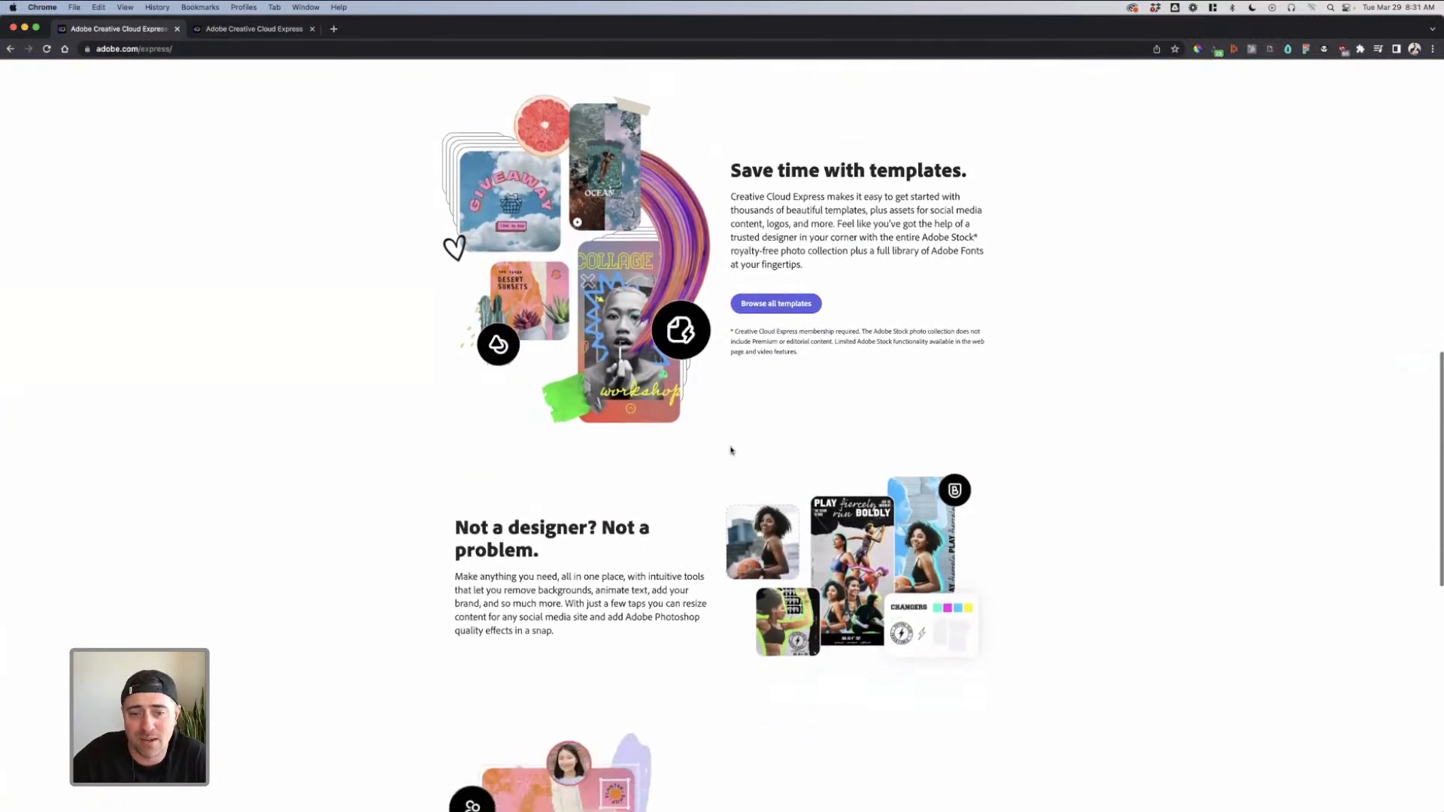
scroll(731, 449, down, 1)
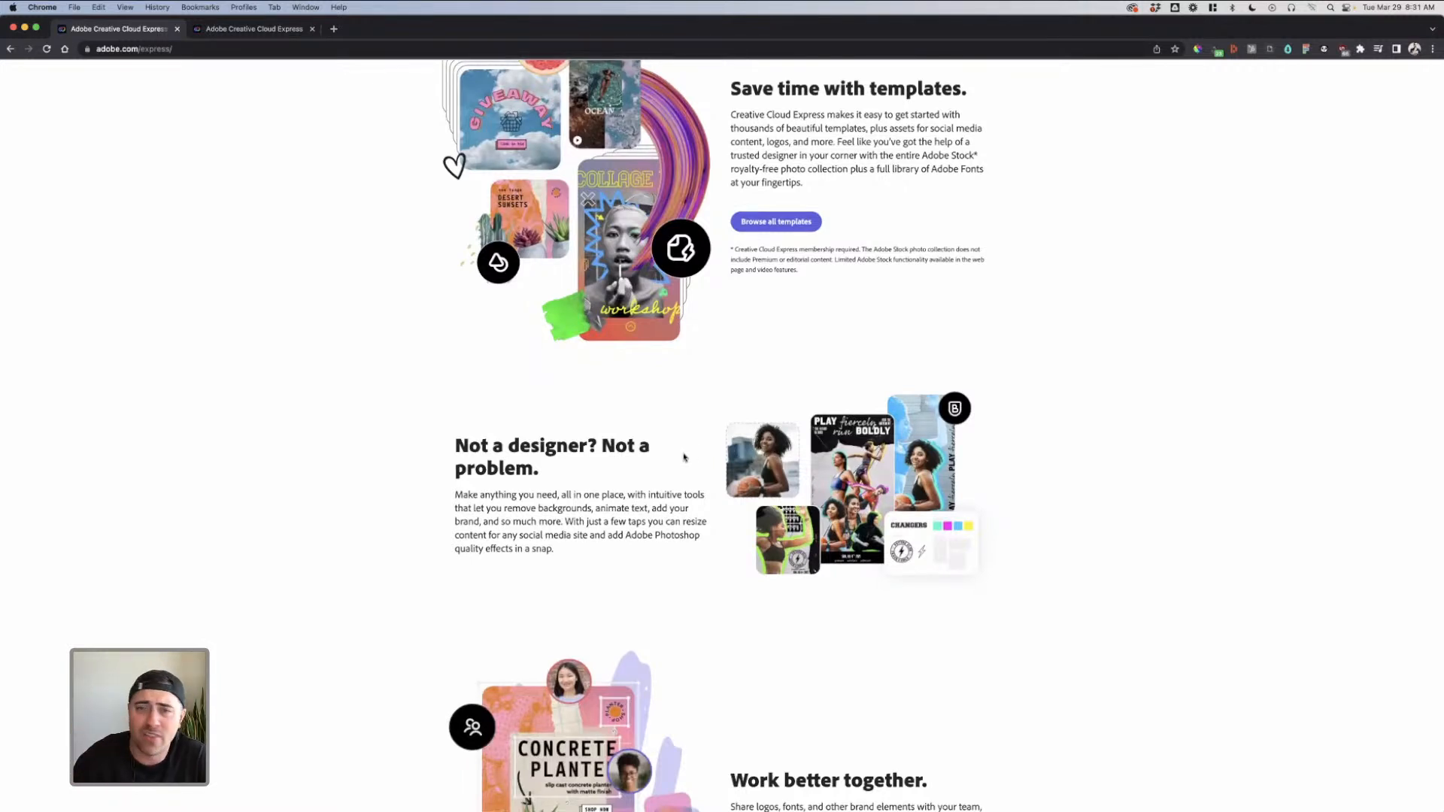
scroll(683, 458, up, 1)
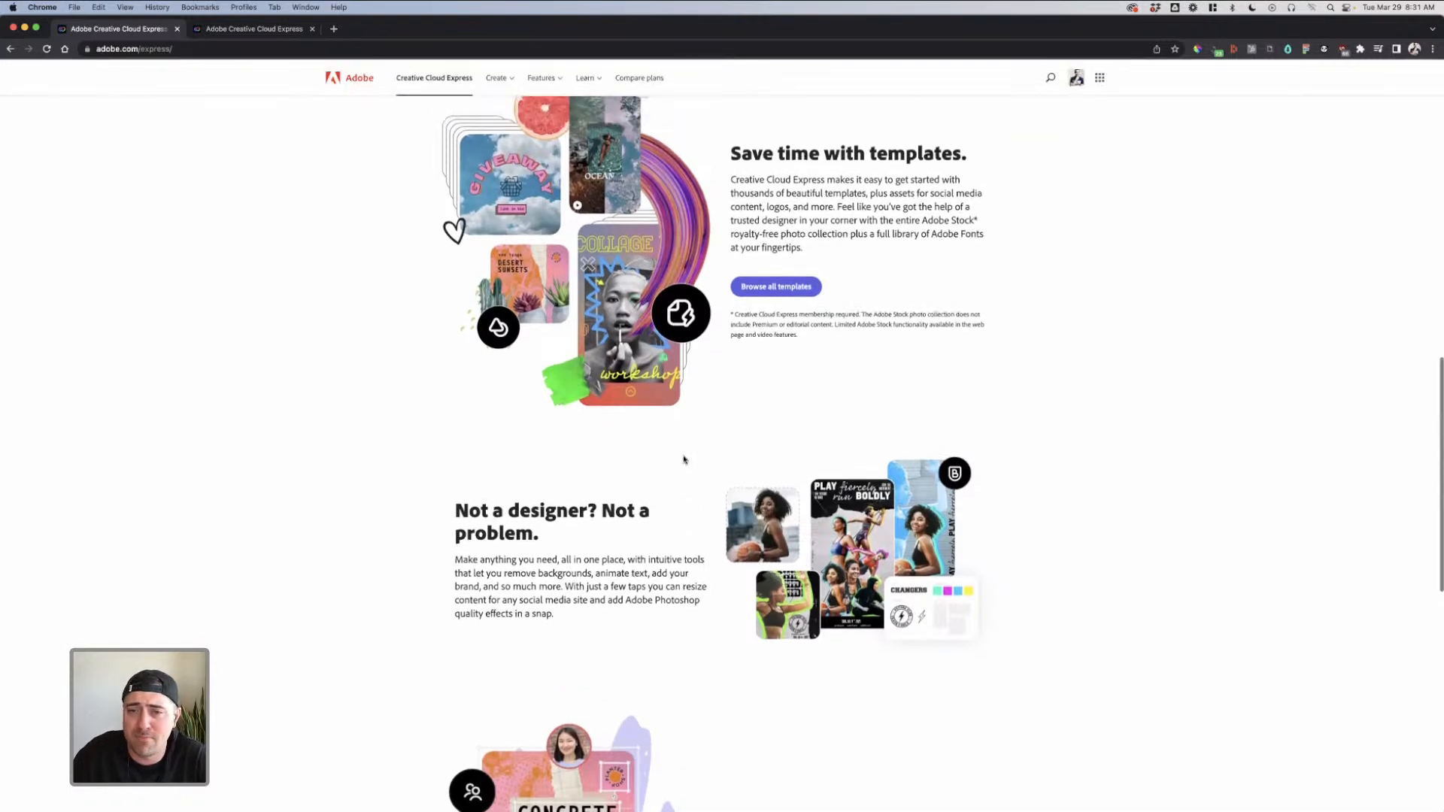
scroll(761, 403, up, 1)
drag(732, 179, 937, 183)
click(1000, 247)
scroll(899, 373, up, 2)
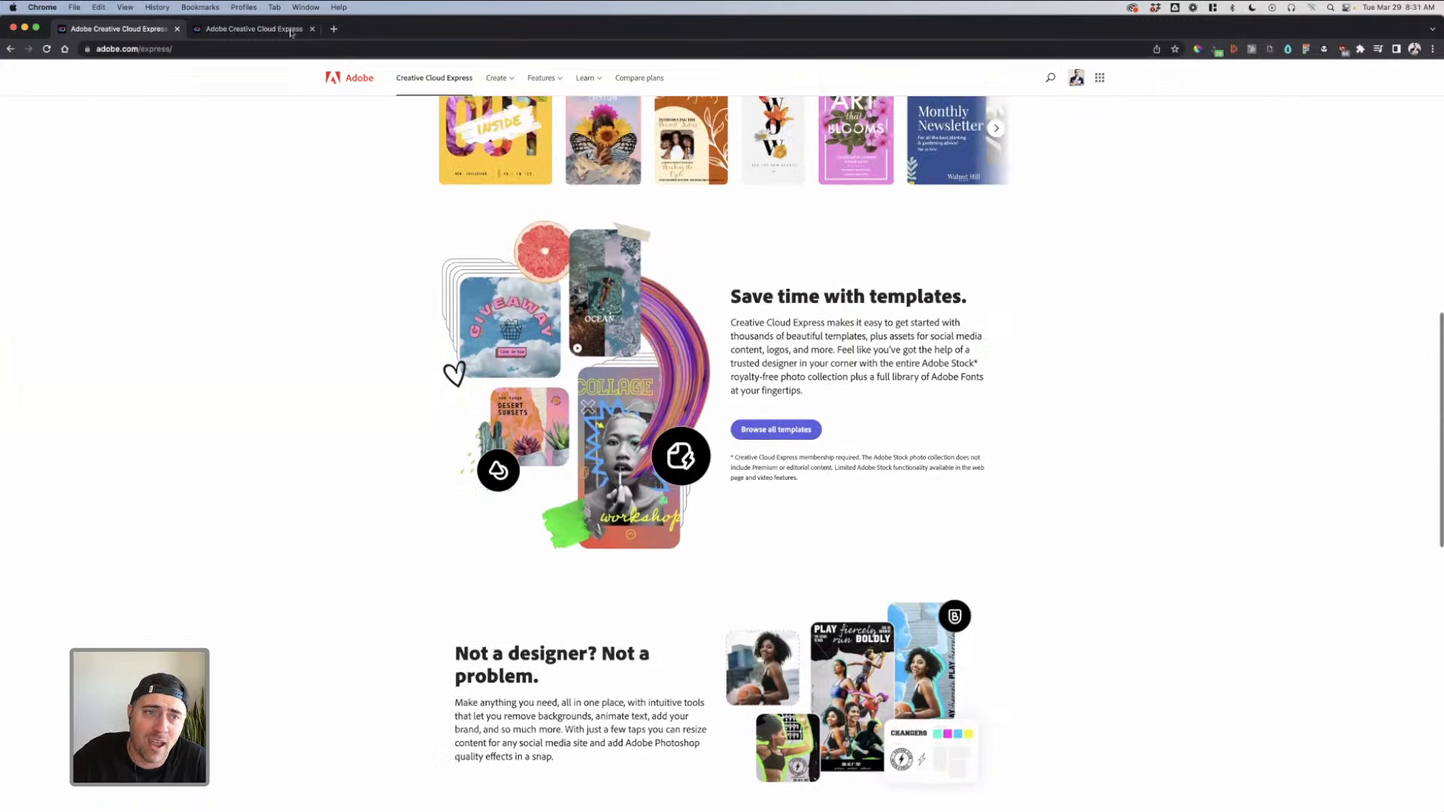
Switch to the Creative Cloud Express home page and review the Recommended, Image, Video and PDF quick actions
click(281, 30)
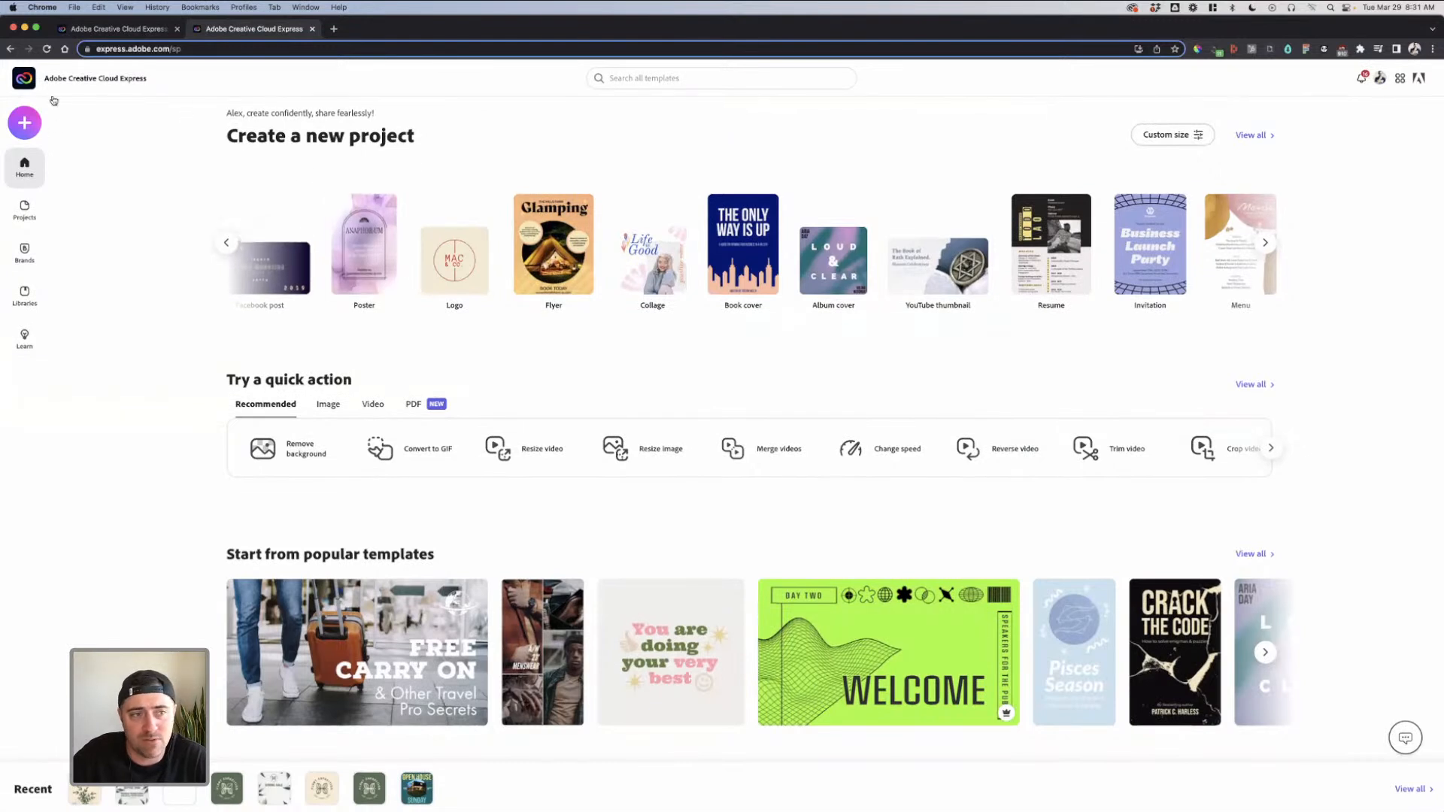
click(327, 406)
click(380, 406)
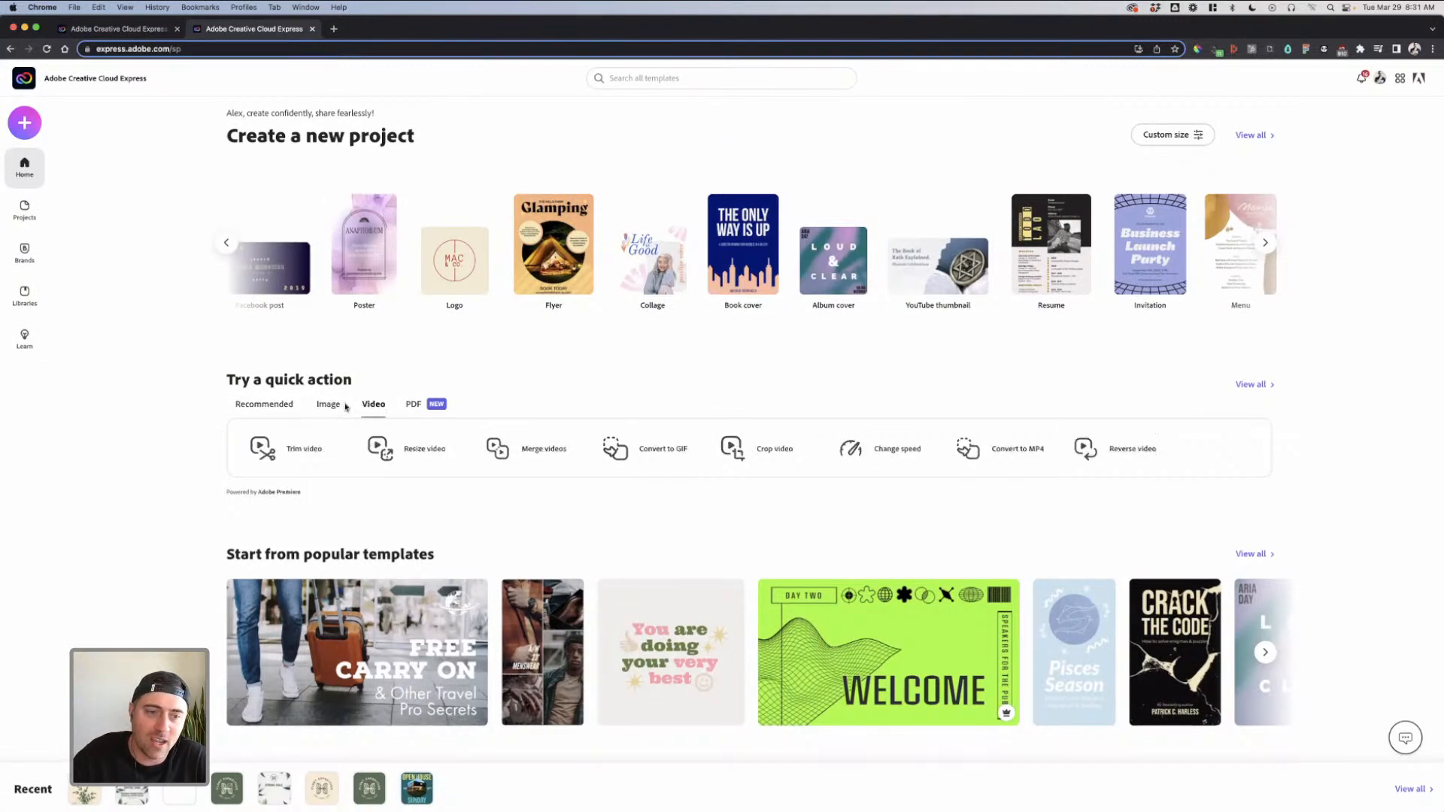
click(284, 408)
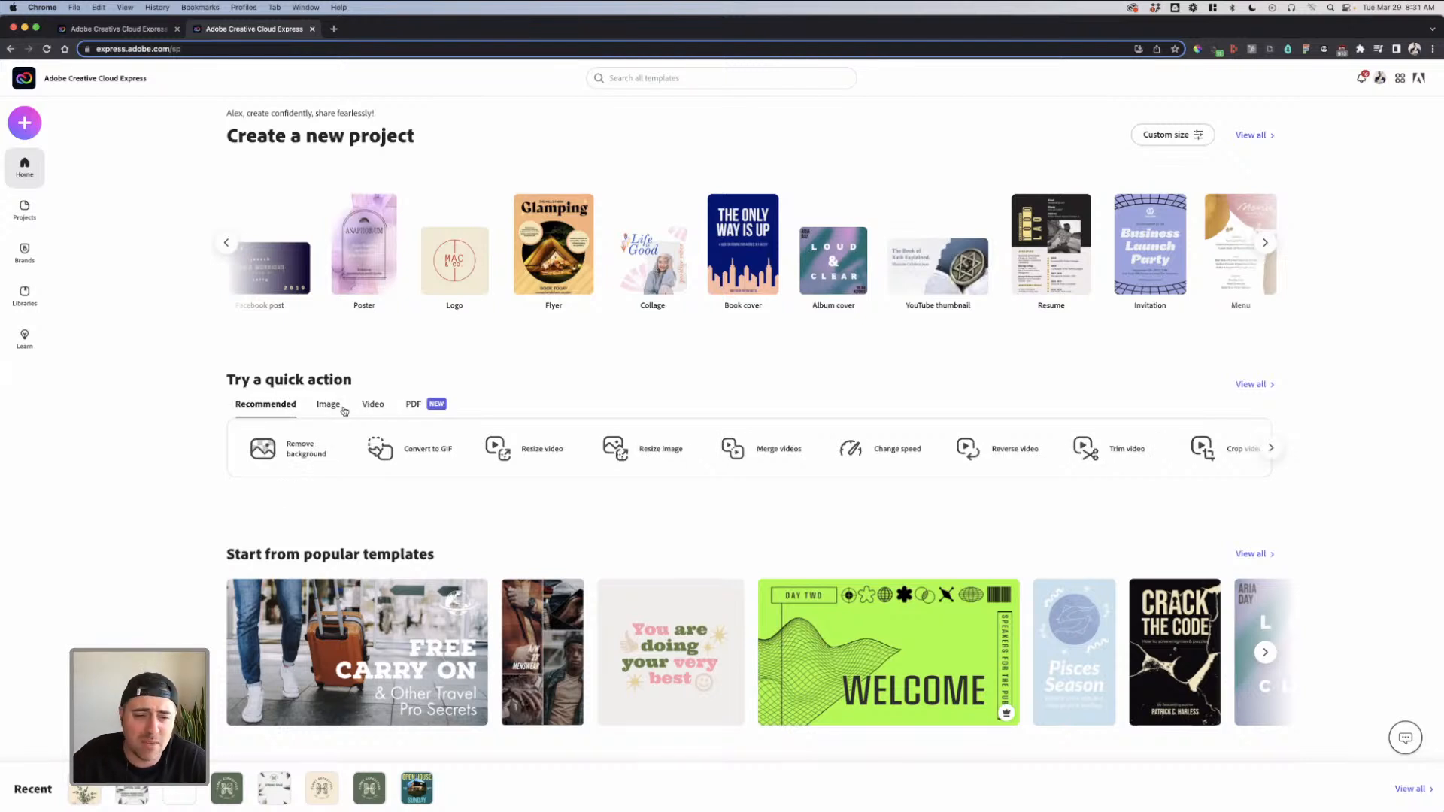
click(344, 411)
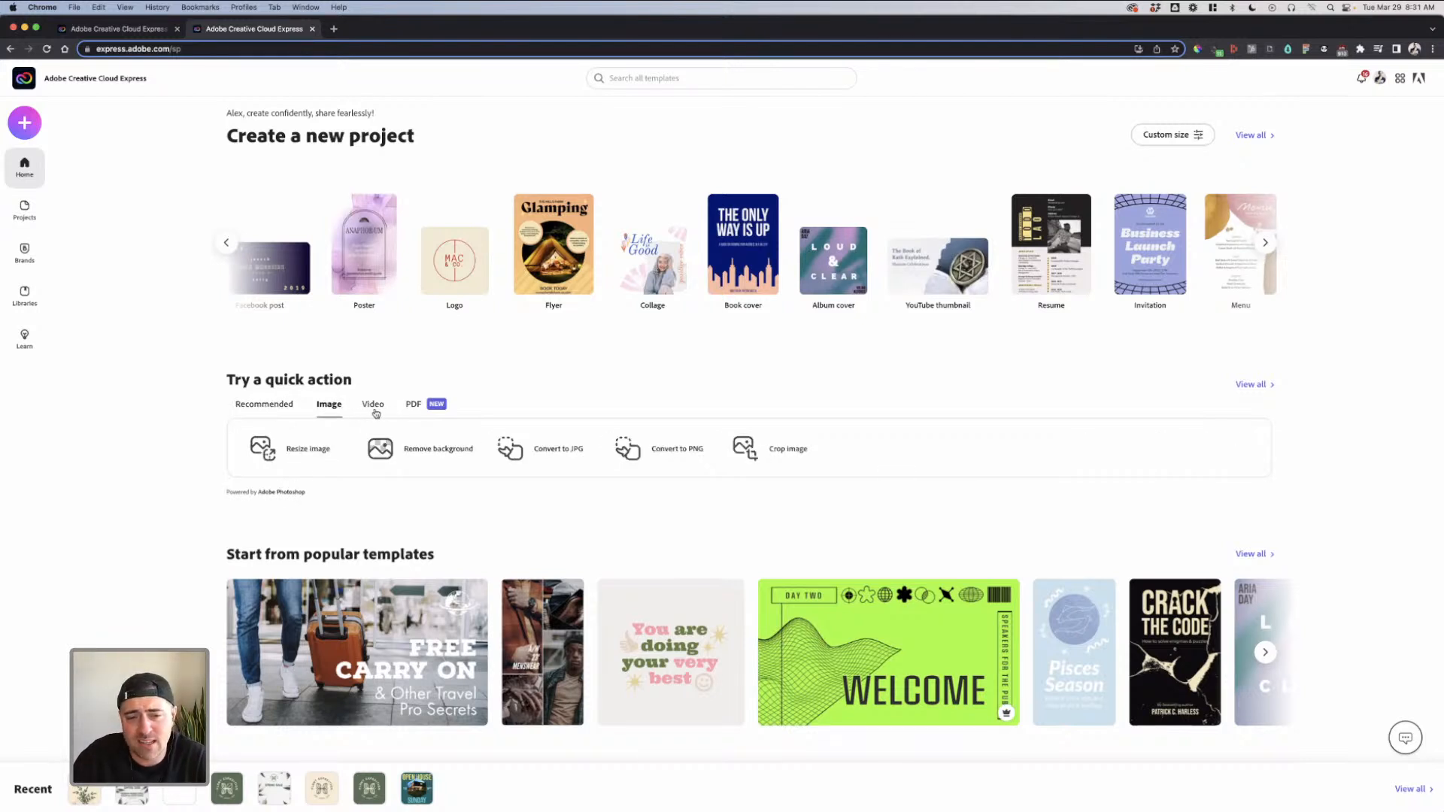
click(375, 406)
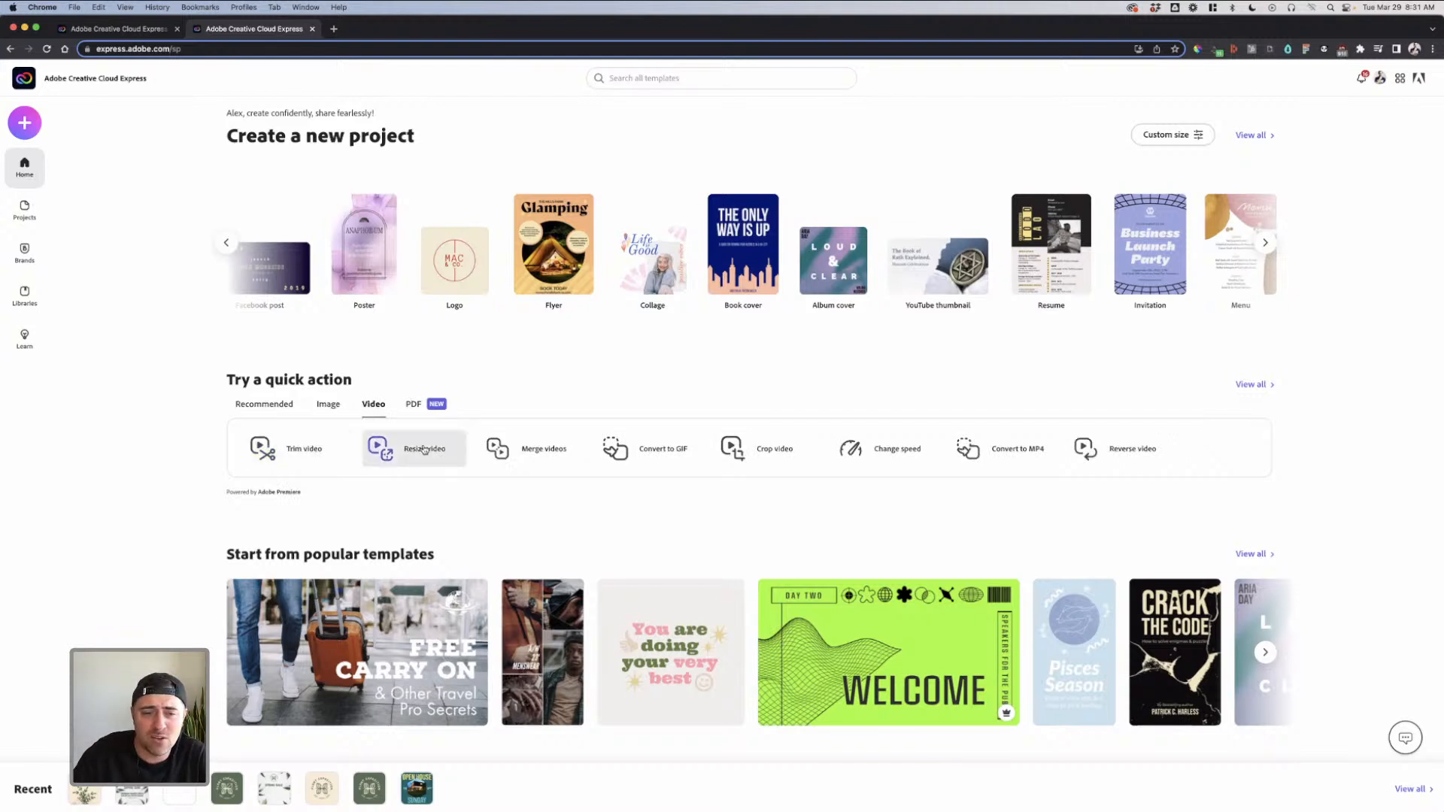
click(432, 410)
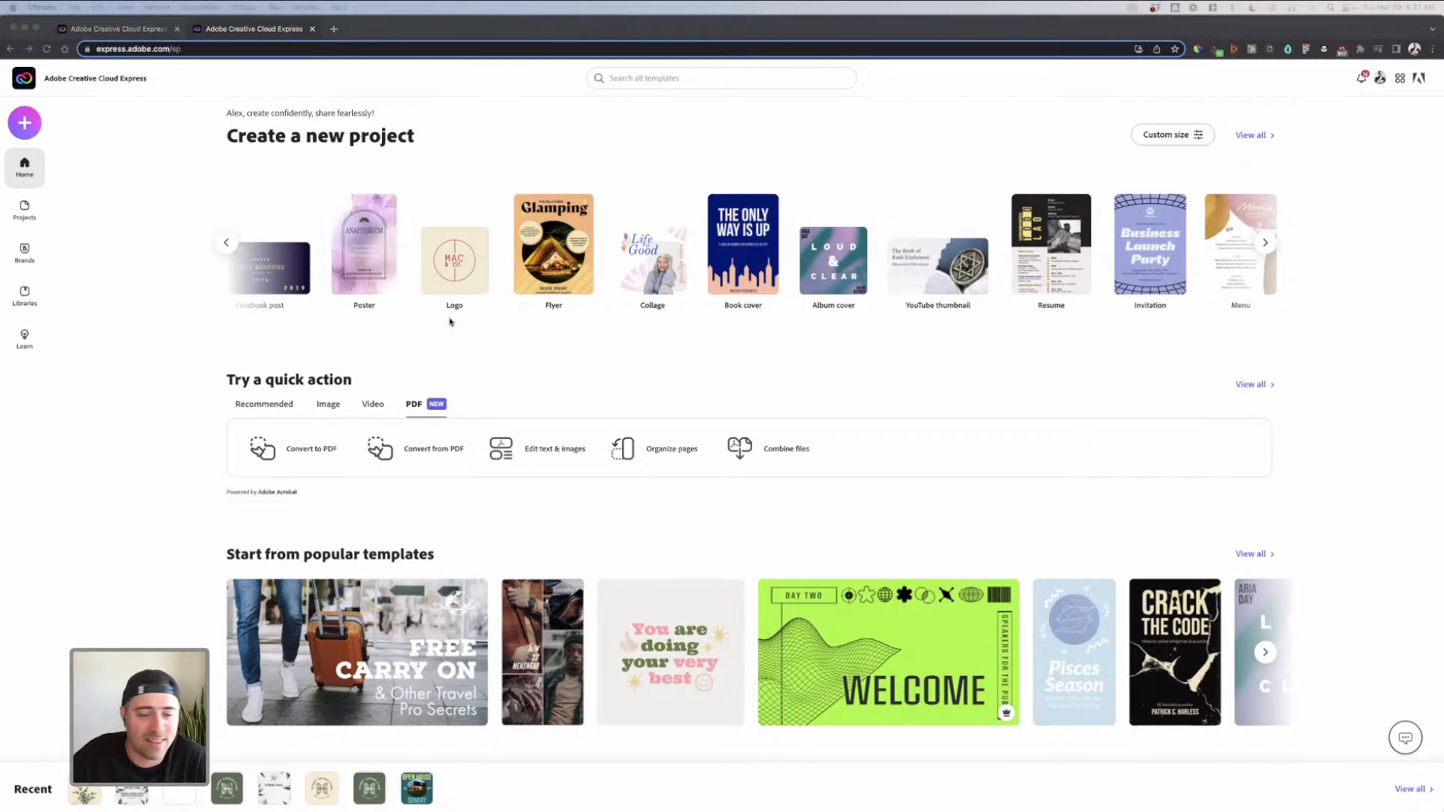
Look through the home page's template categories, from popular templates and Instagram stories to flyers, collages and book covers
click(518, 343)
scroll(518, 343, down, 5)
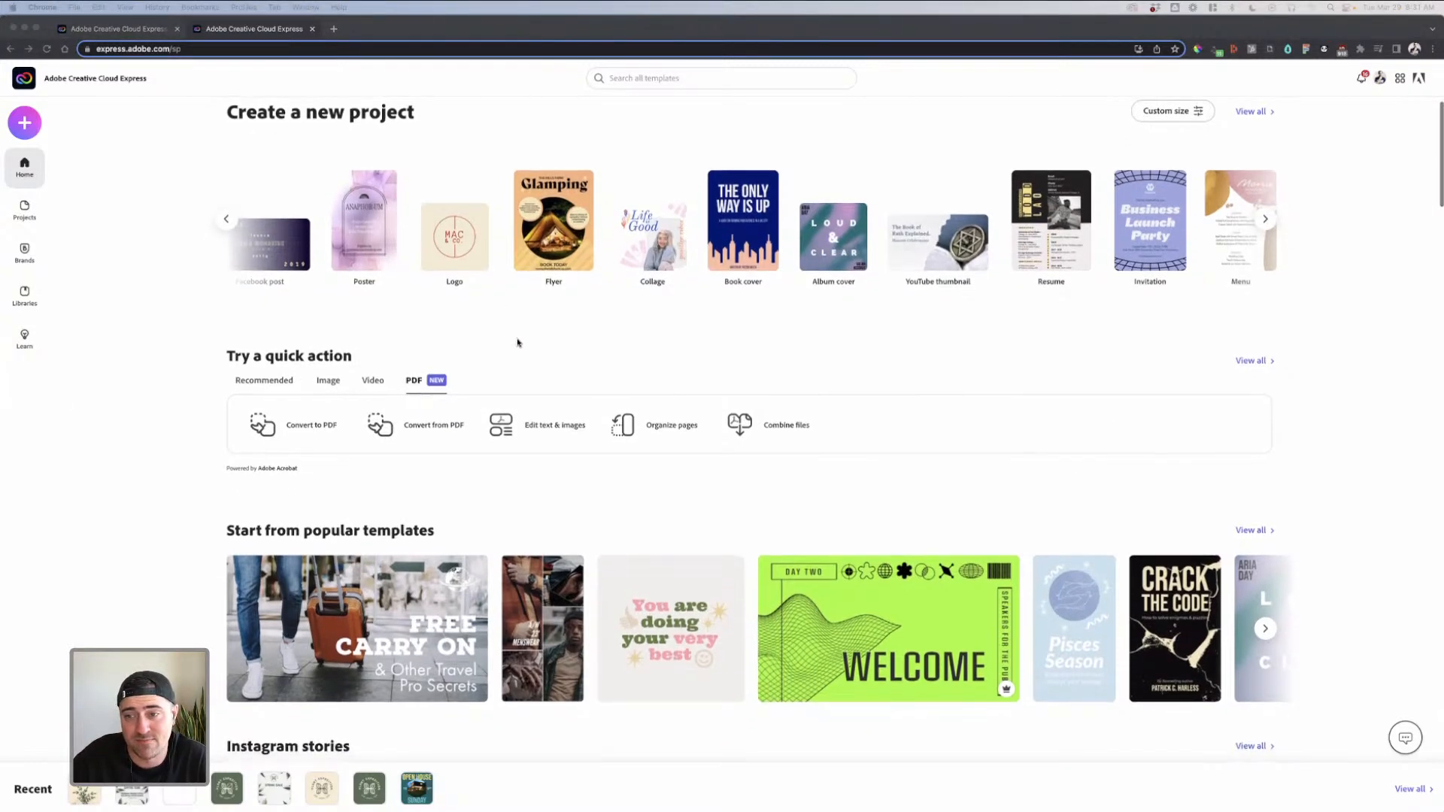
scroll(580, 285, down, 5)
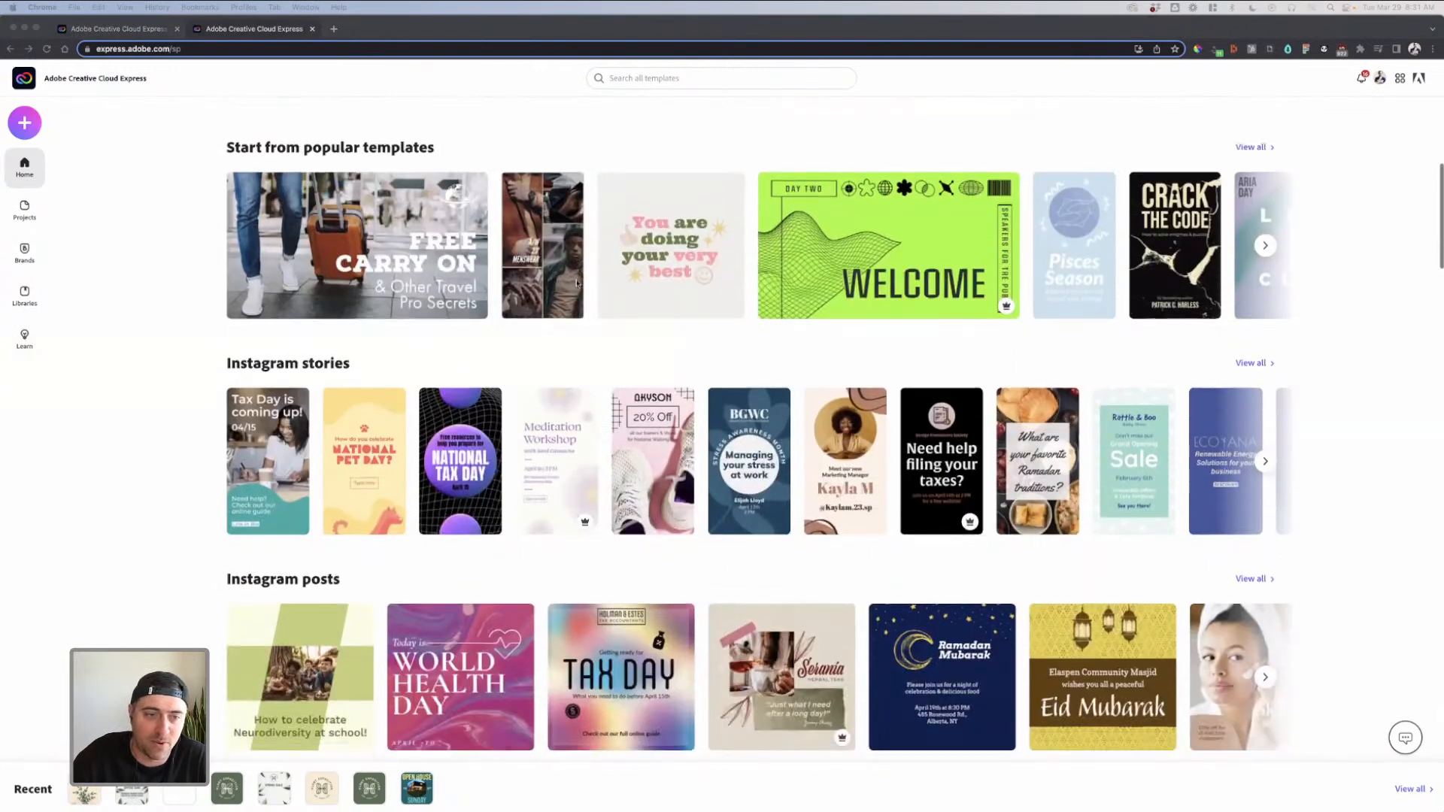
scroll(581, 300, down, 8)
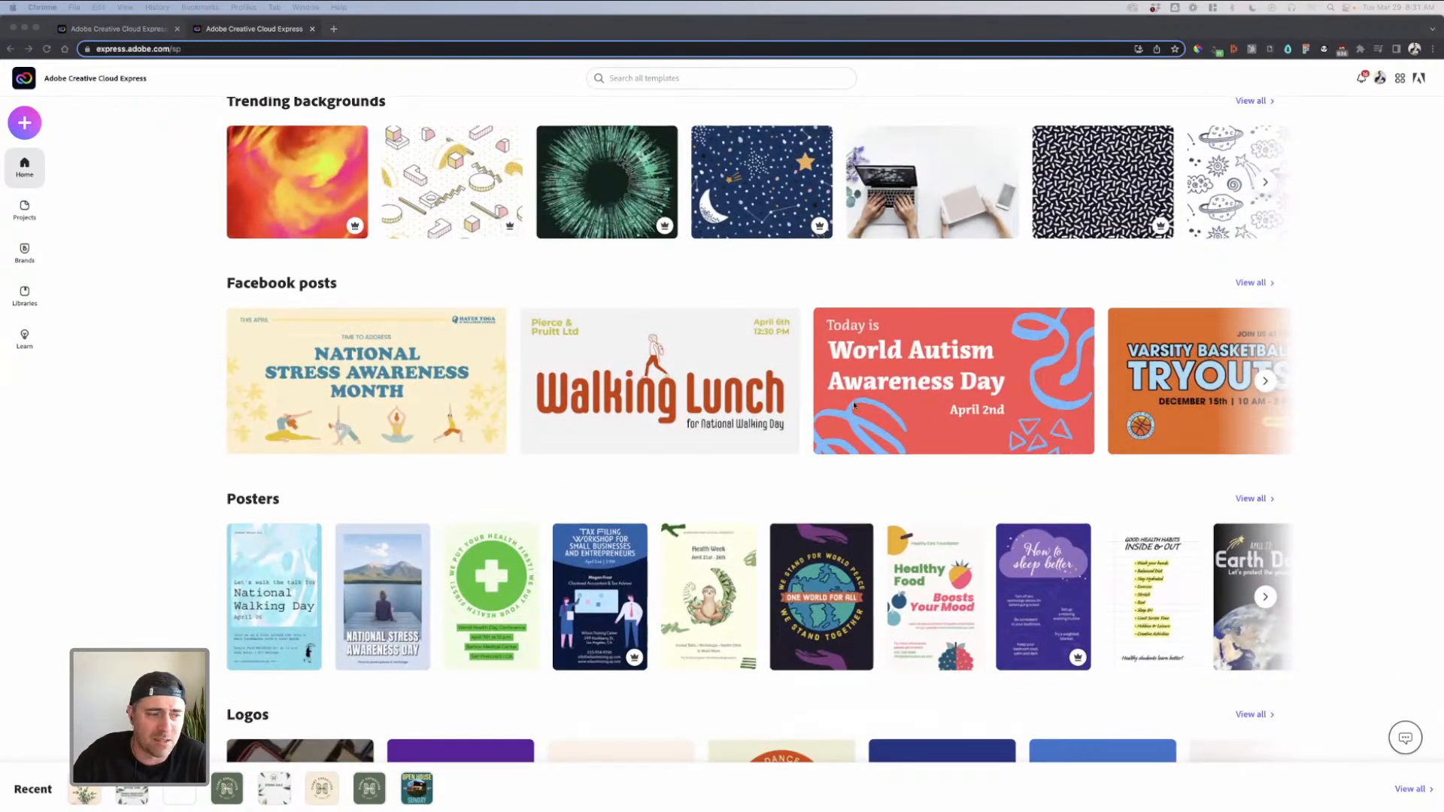
scroll(356, 314, down, 4)
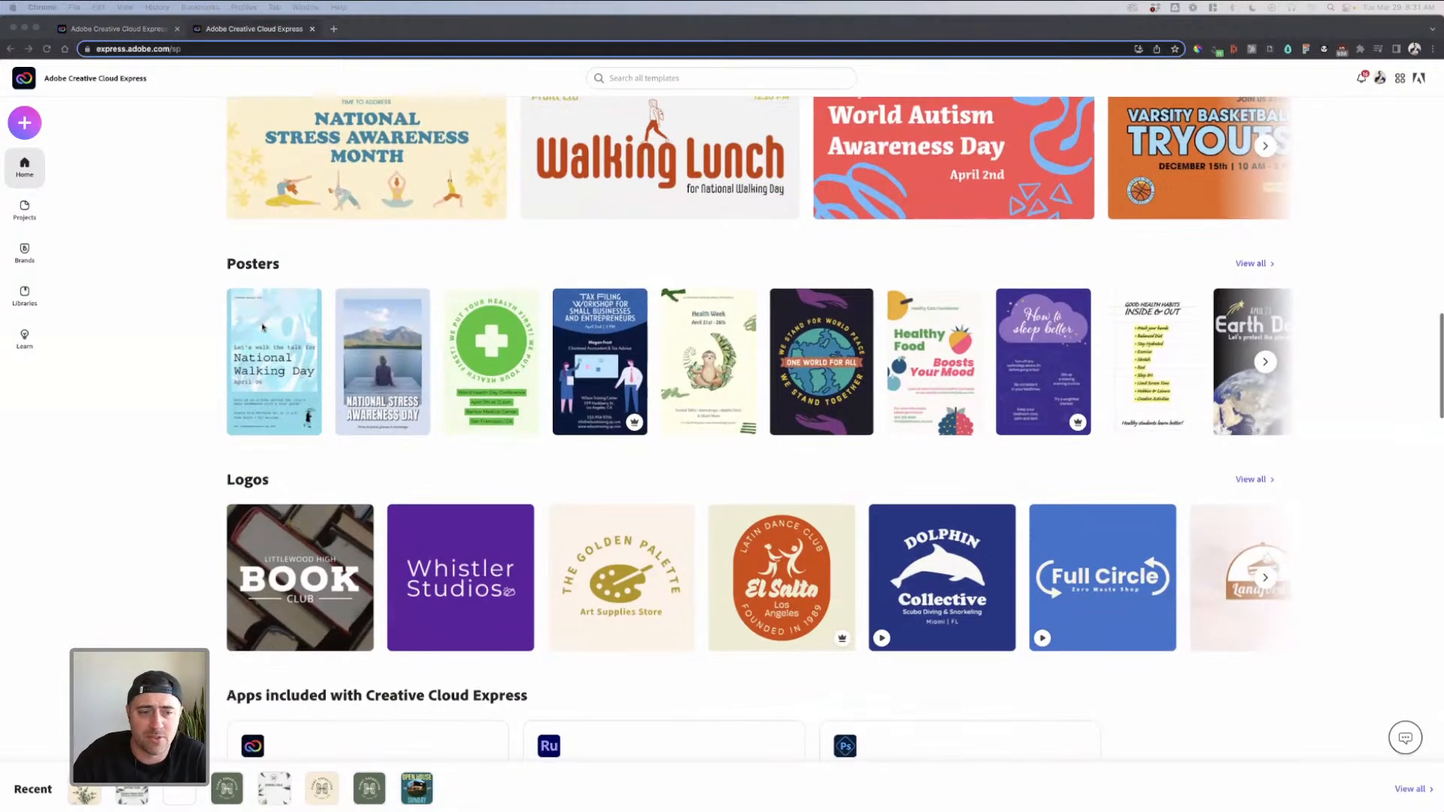
scroll(295, 475, down, 6)
scroll(295, 475, down, 7)
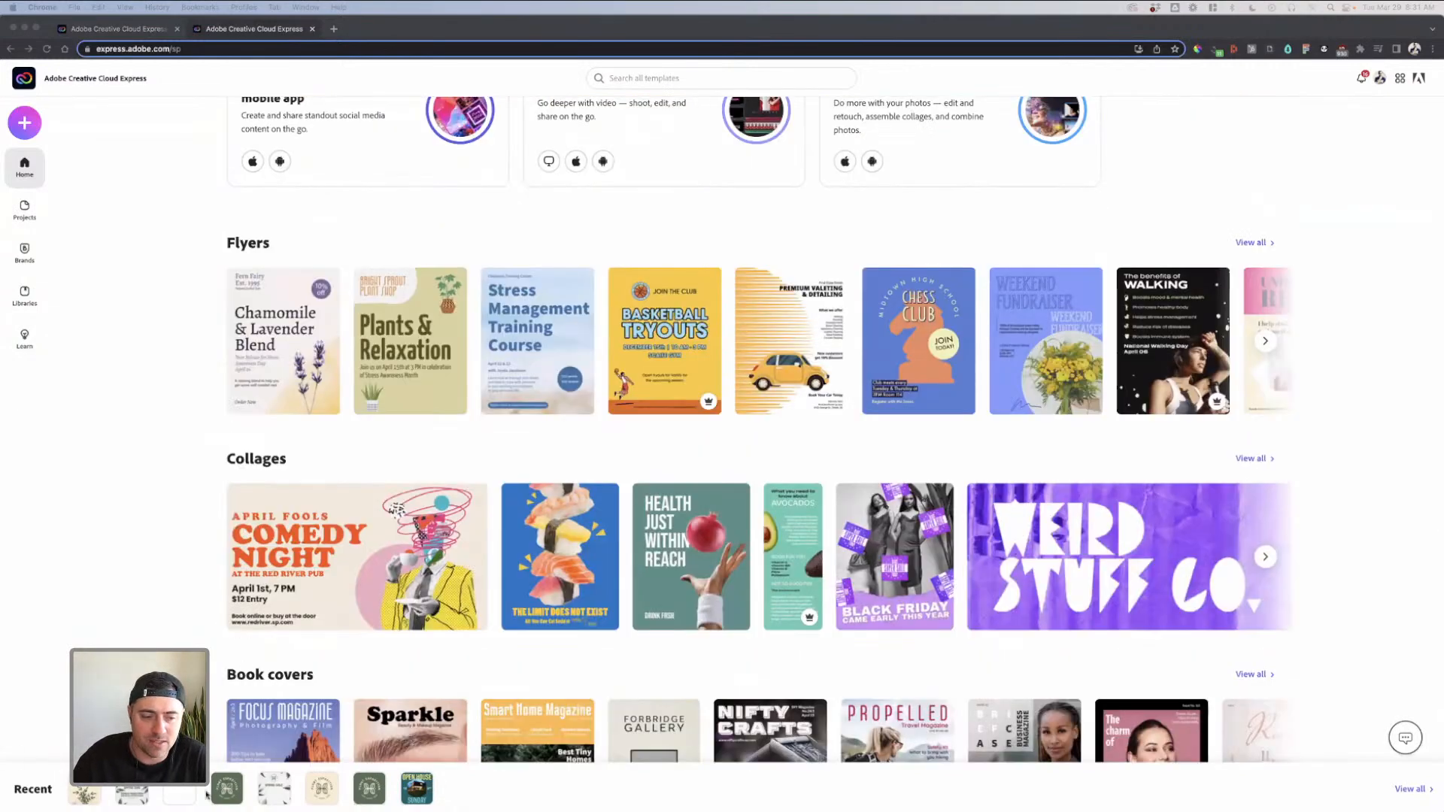
scroll(191, 569, up, 20)
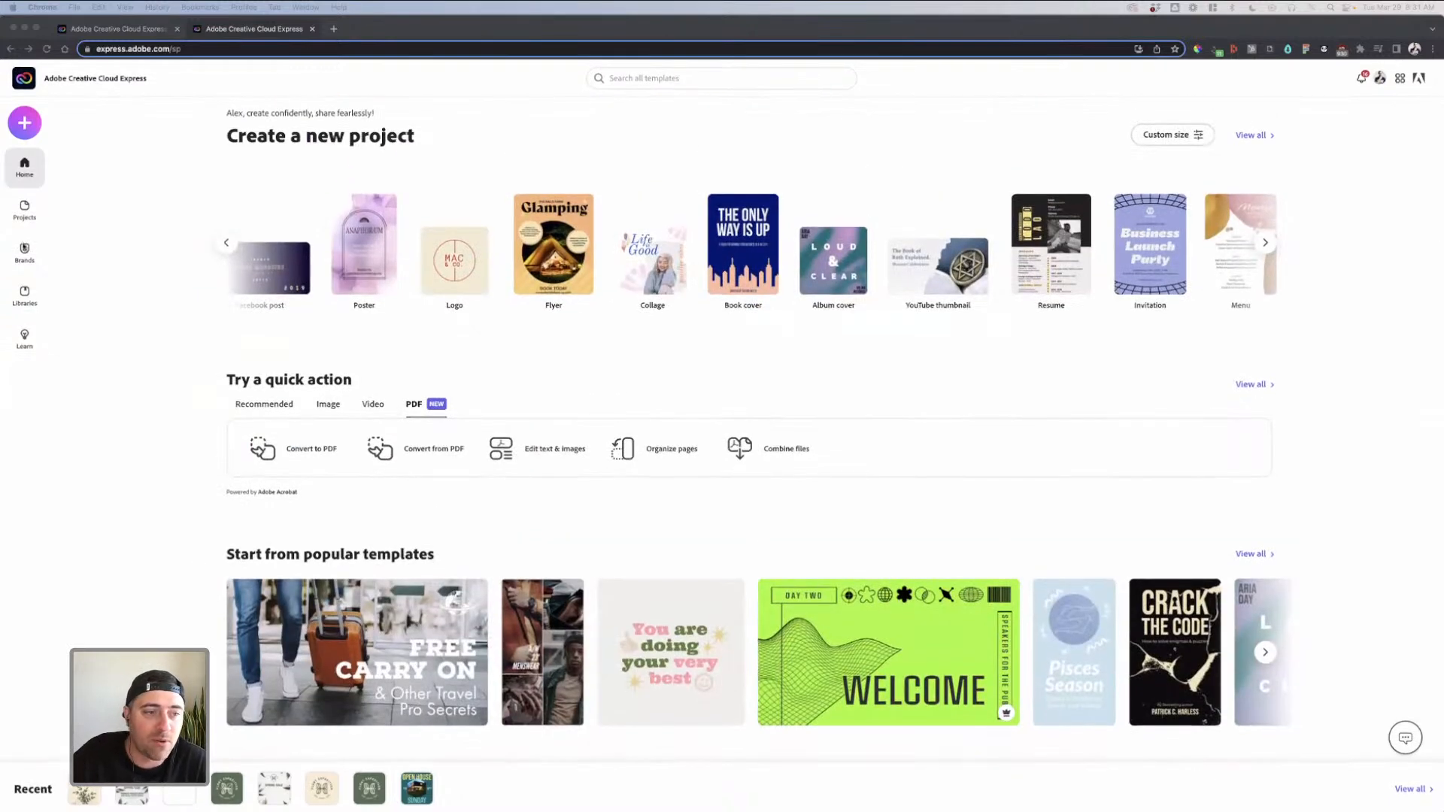
Open the Brands page and check the options available for the Main Post brand
click(34, 259)
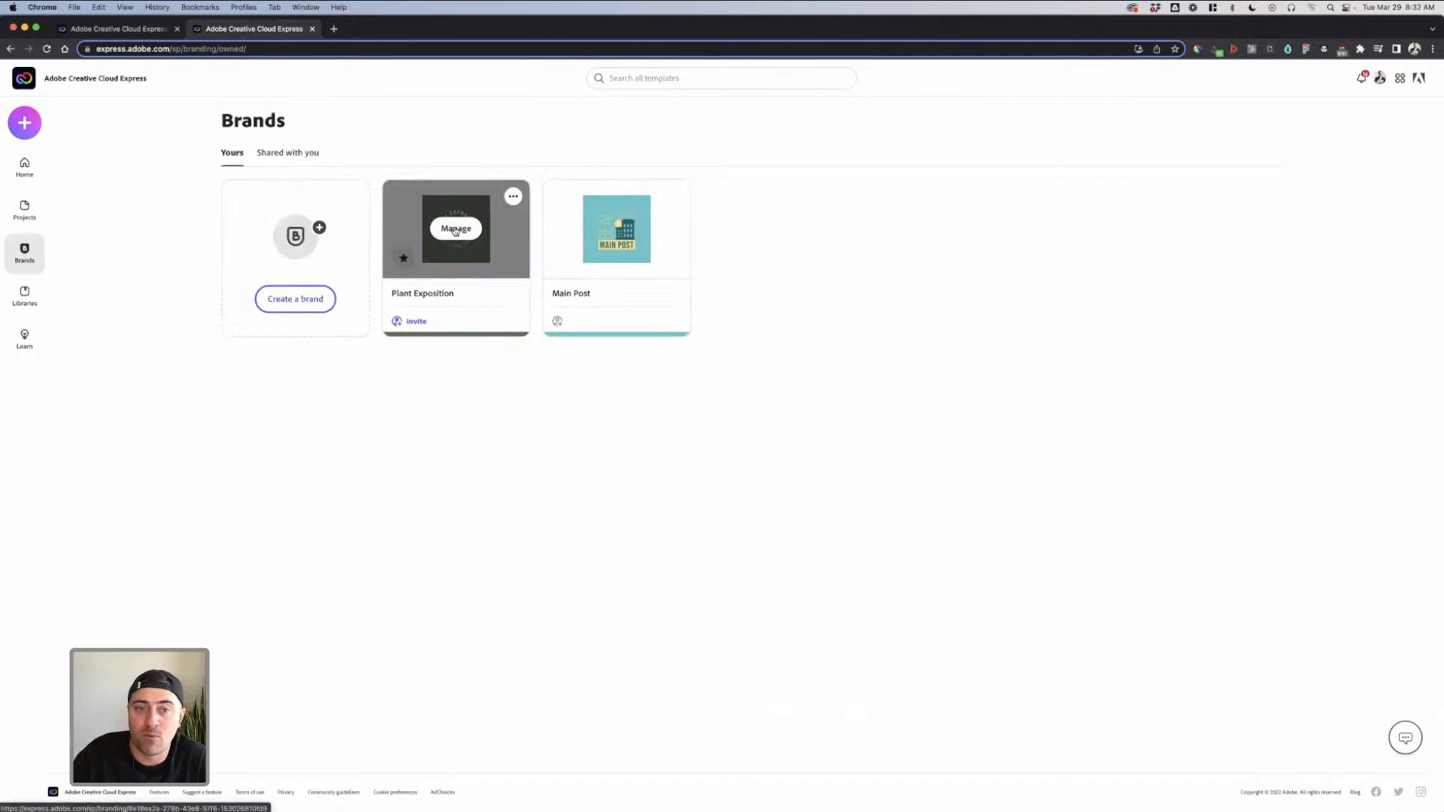
mouse_move(577, 244)
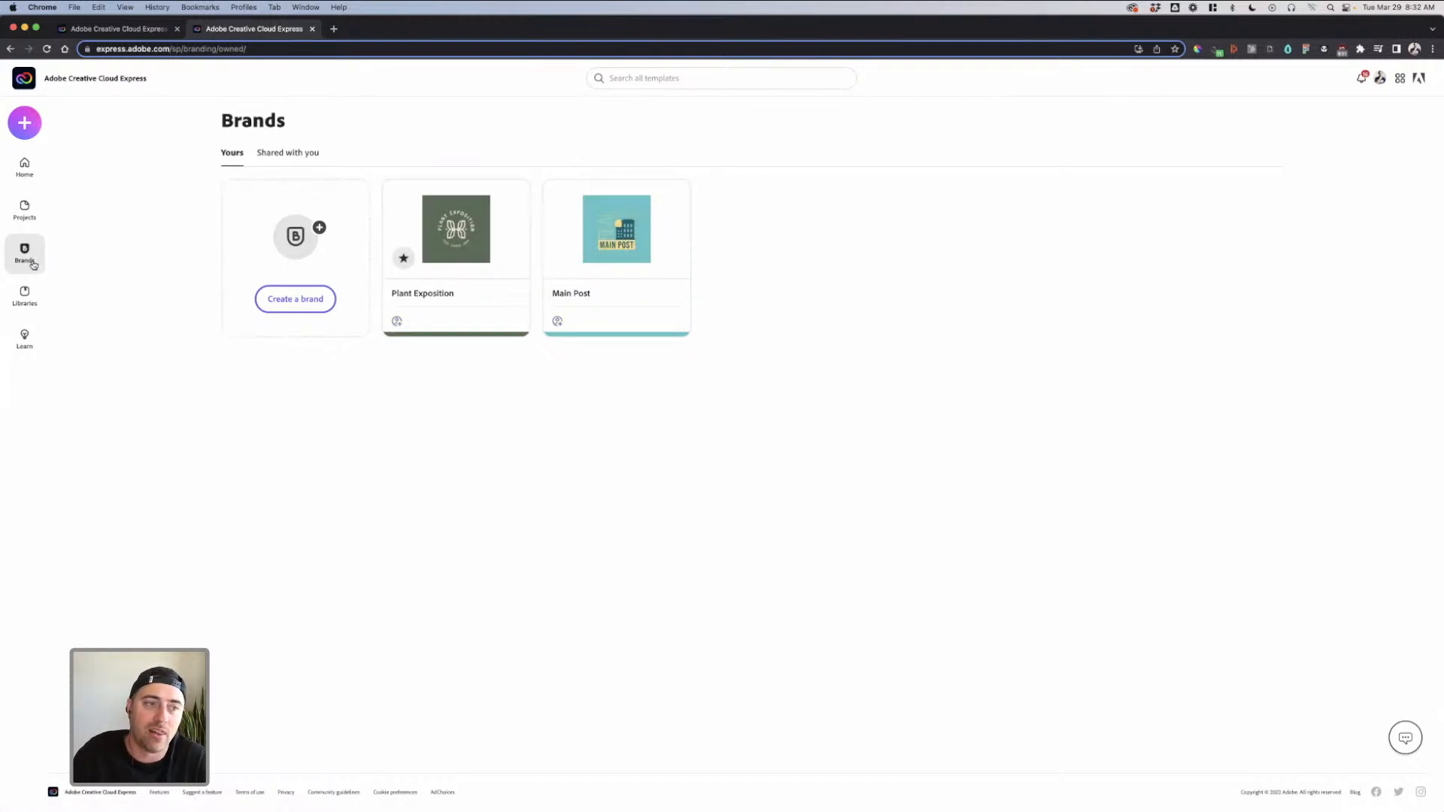
mouse_move(456, 232)
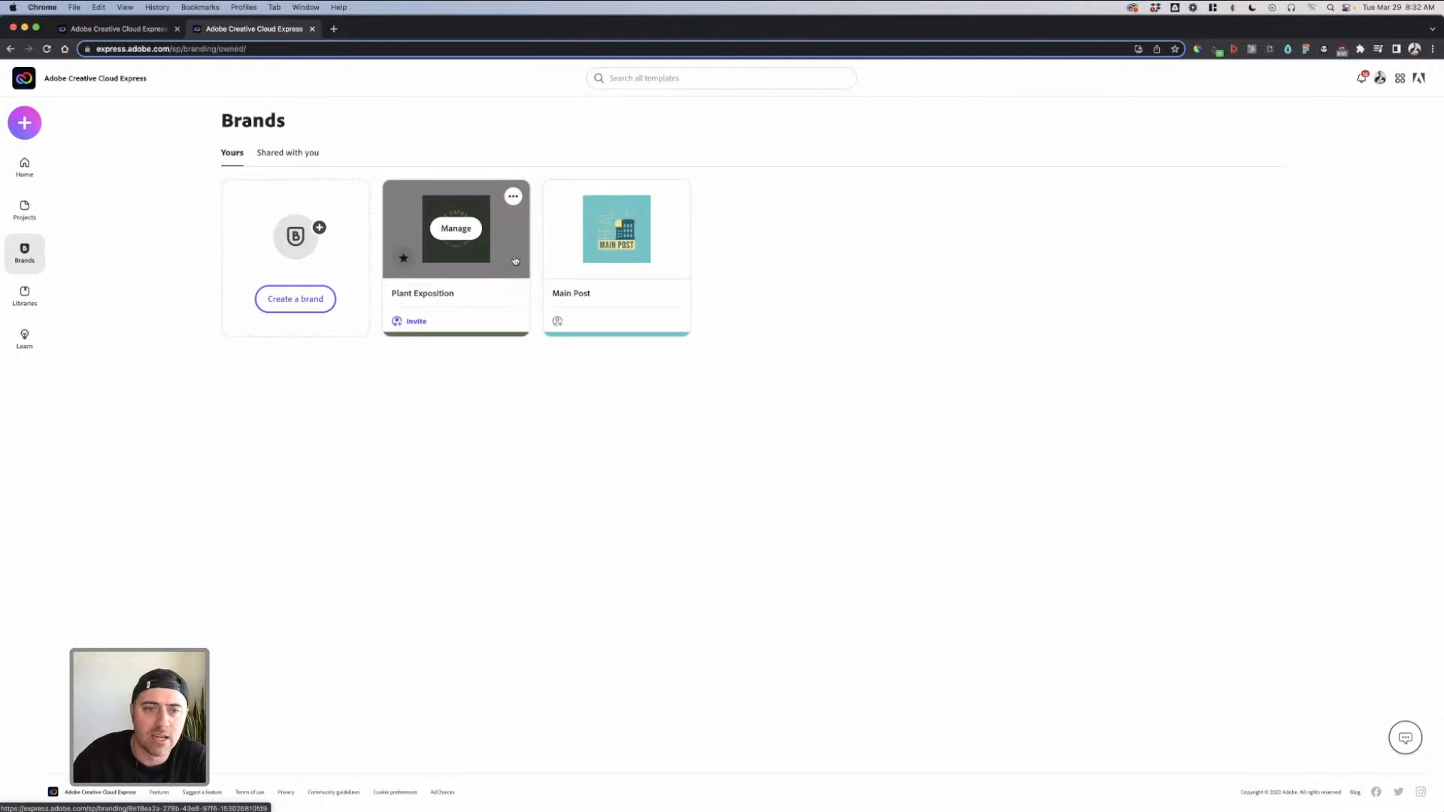
mouse_move(616, 218)
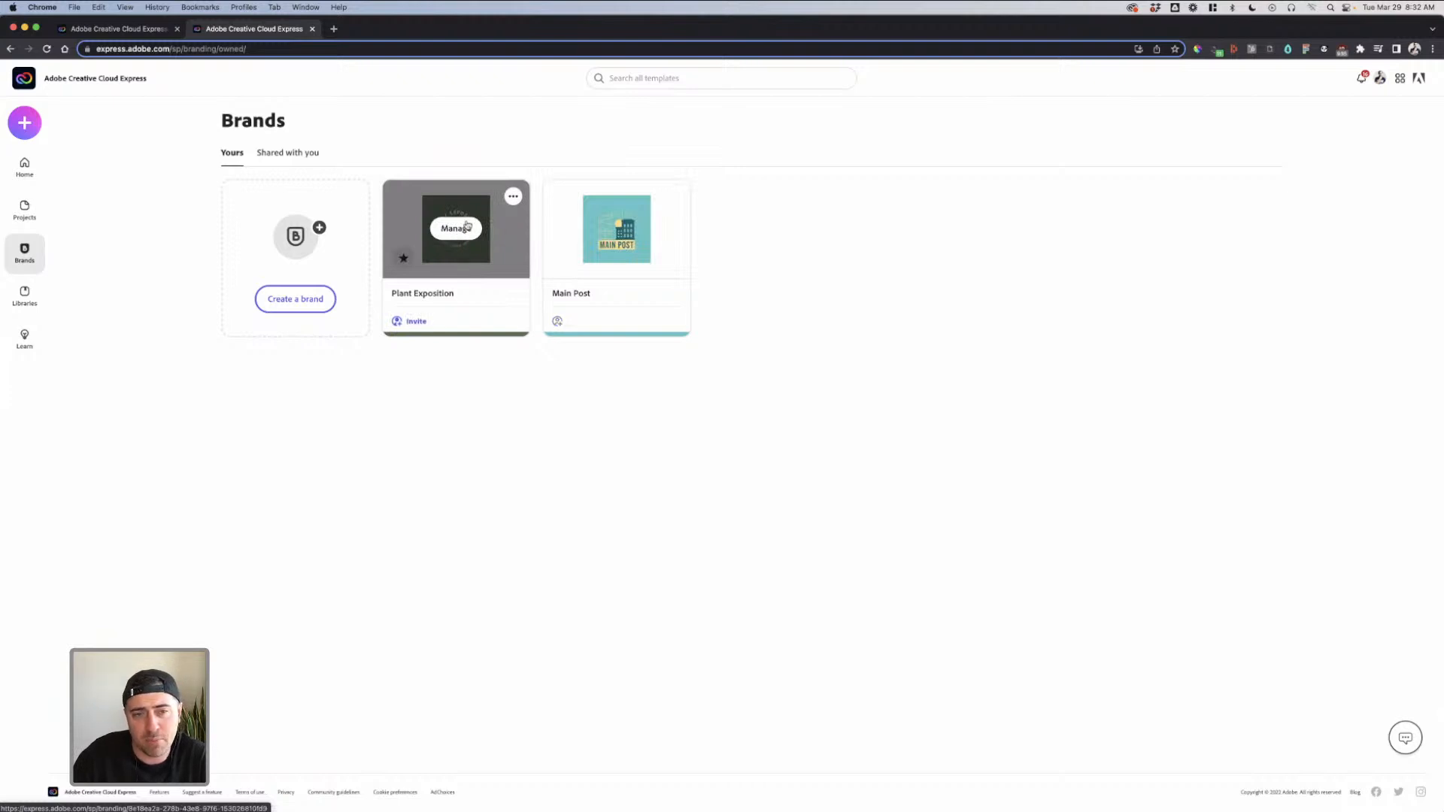
click(673, 196)
click(674, 197)
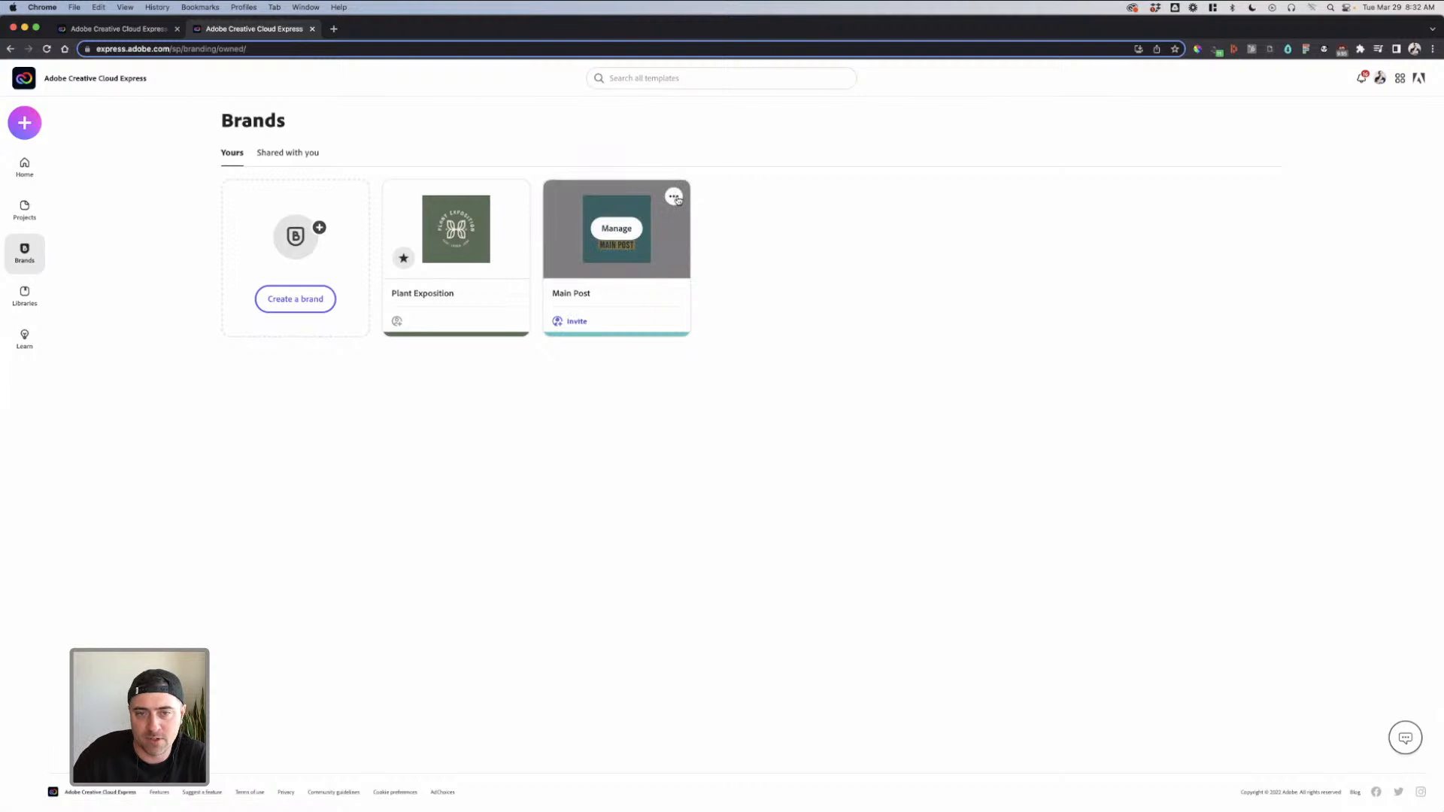
click(675, 198)
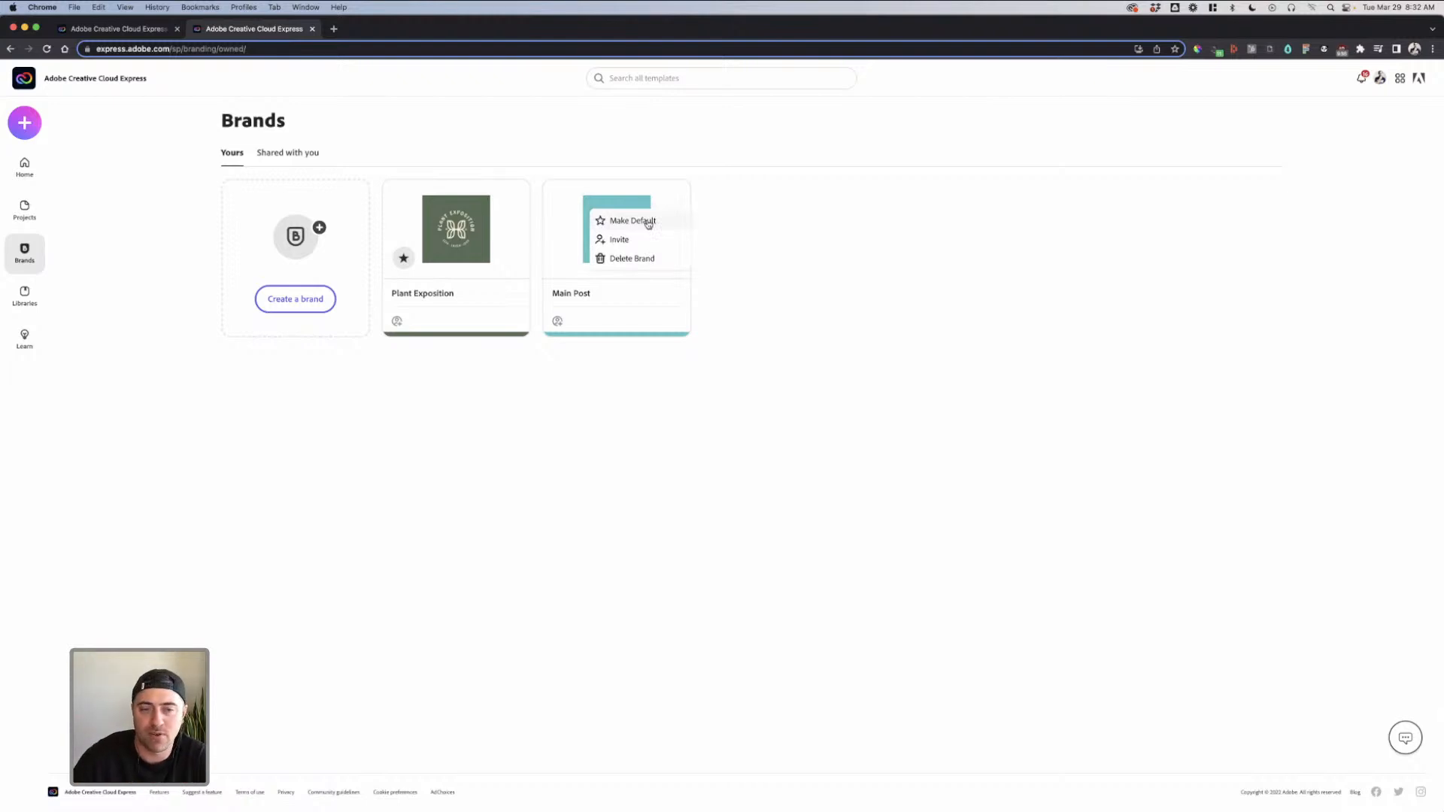
click(593, 186)
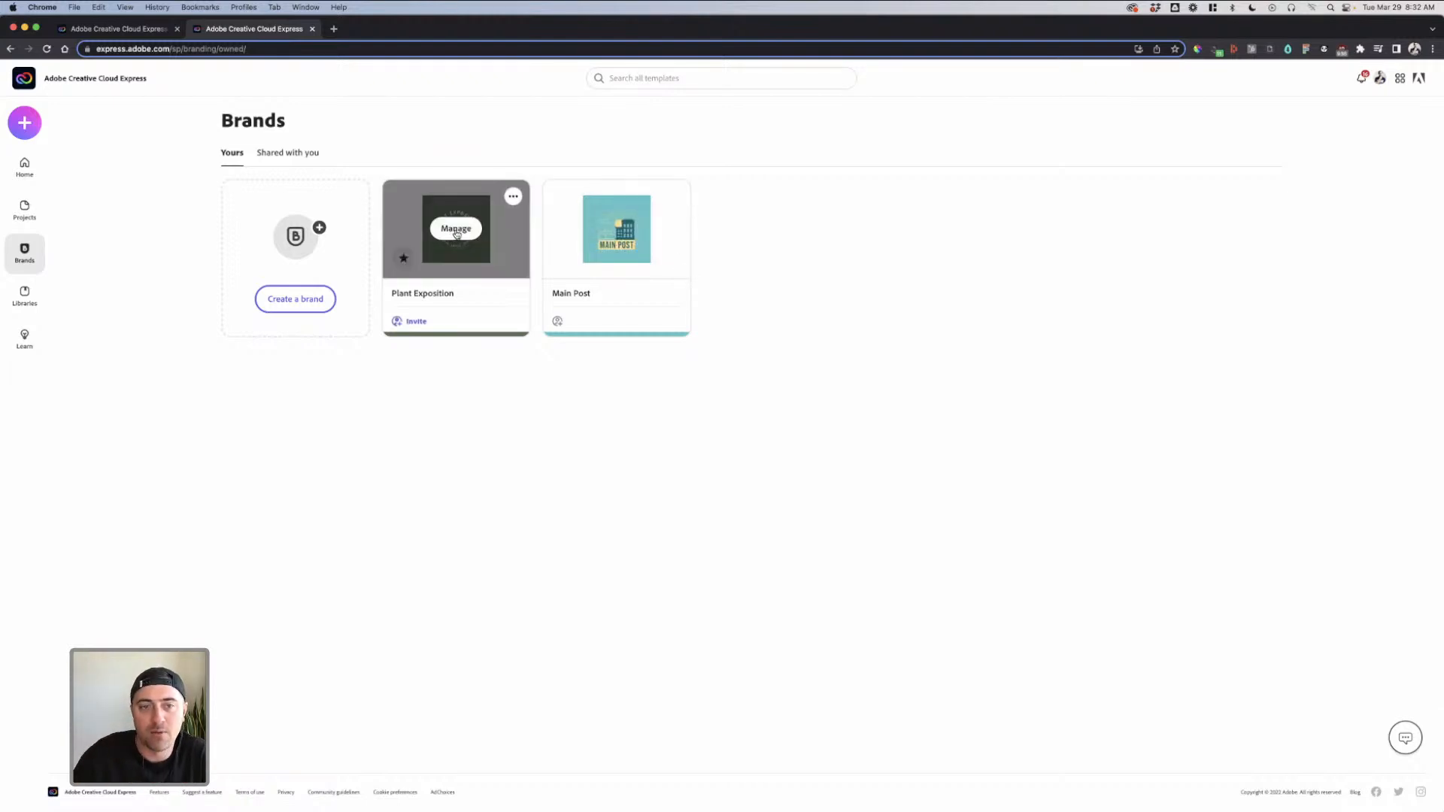
Look briefly at the Plant Exposition brand, return to the brand list and check that brand's Invite and Delete Brand options
click(518, 198)
click(477, 151)
click(447, 236)
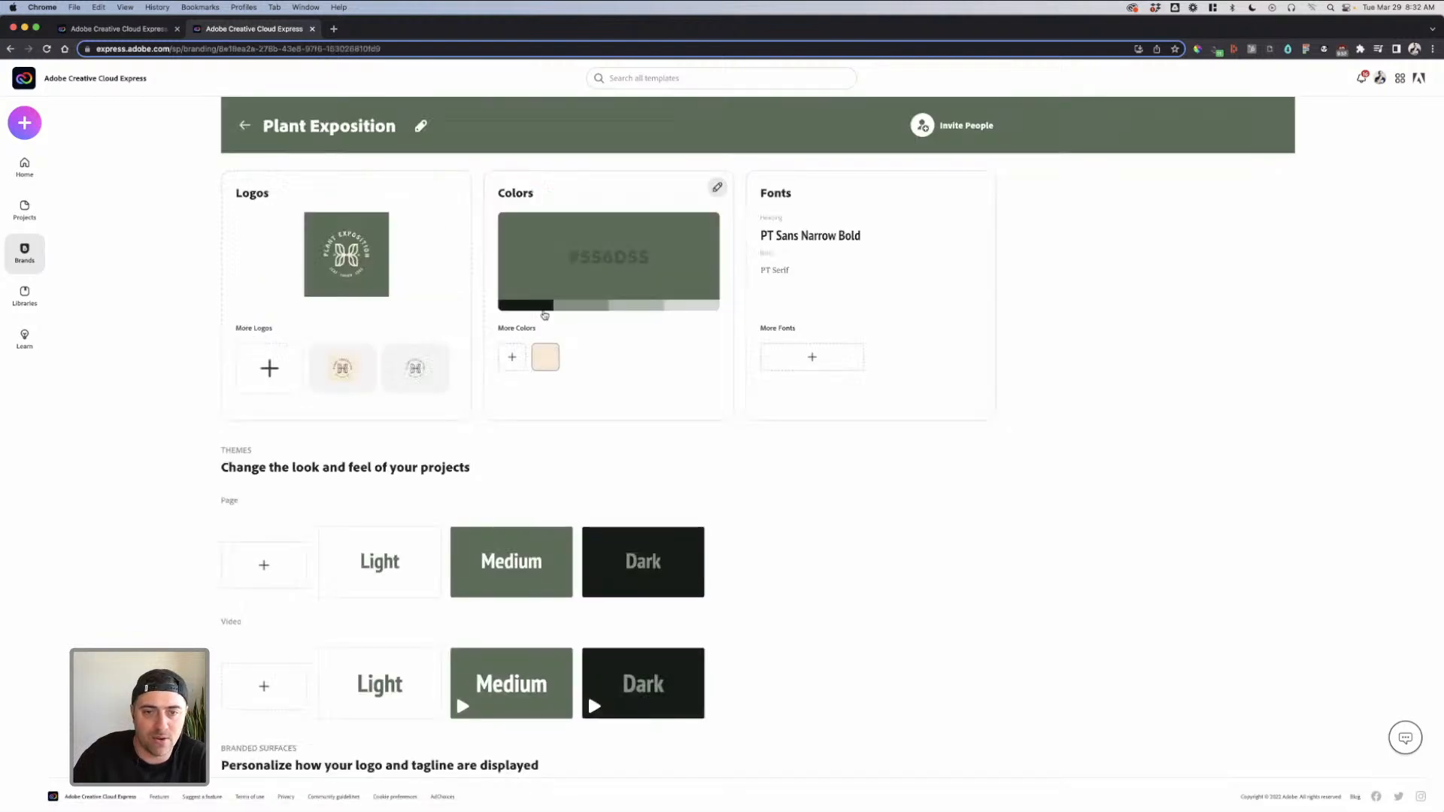
click(10, 48)
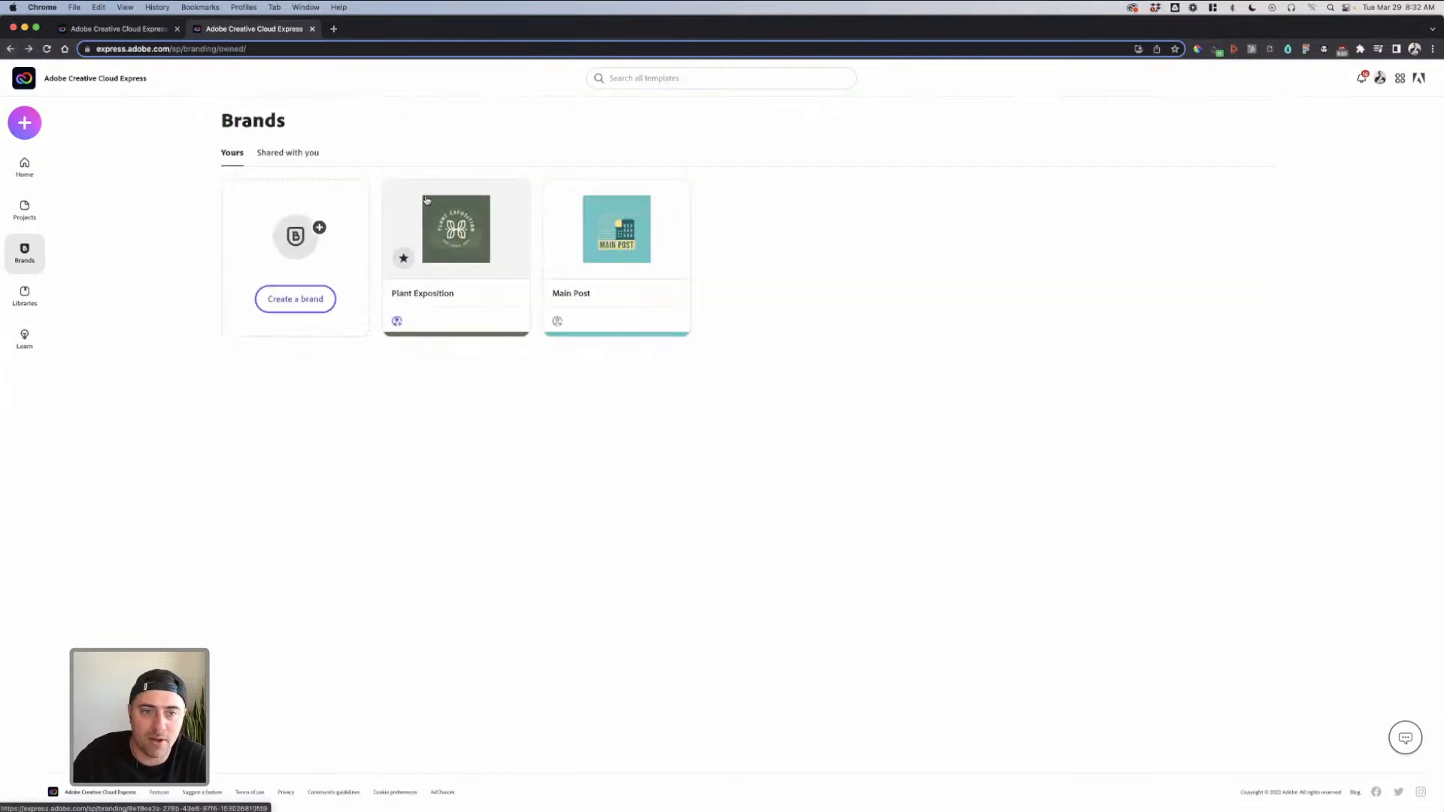
click(514, 197)
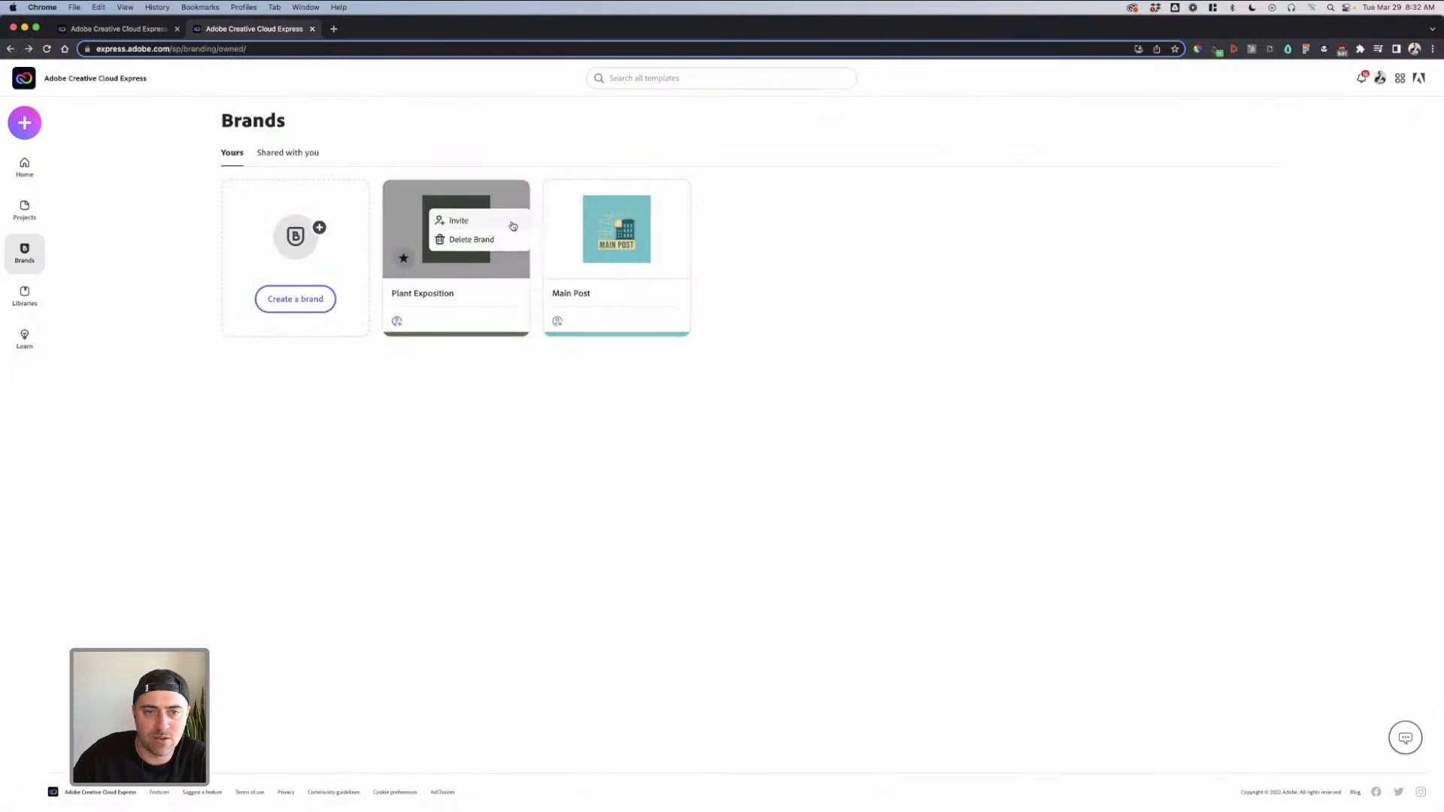
click(458, 223)
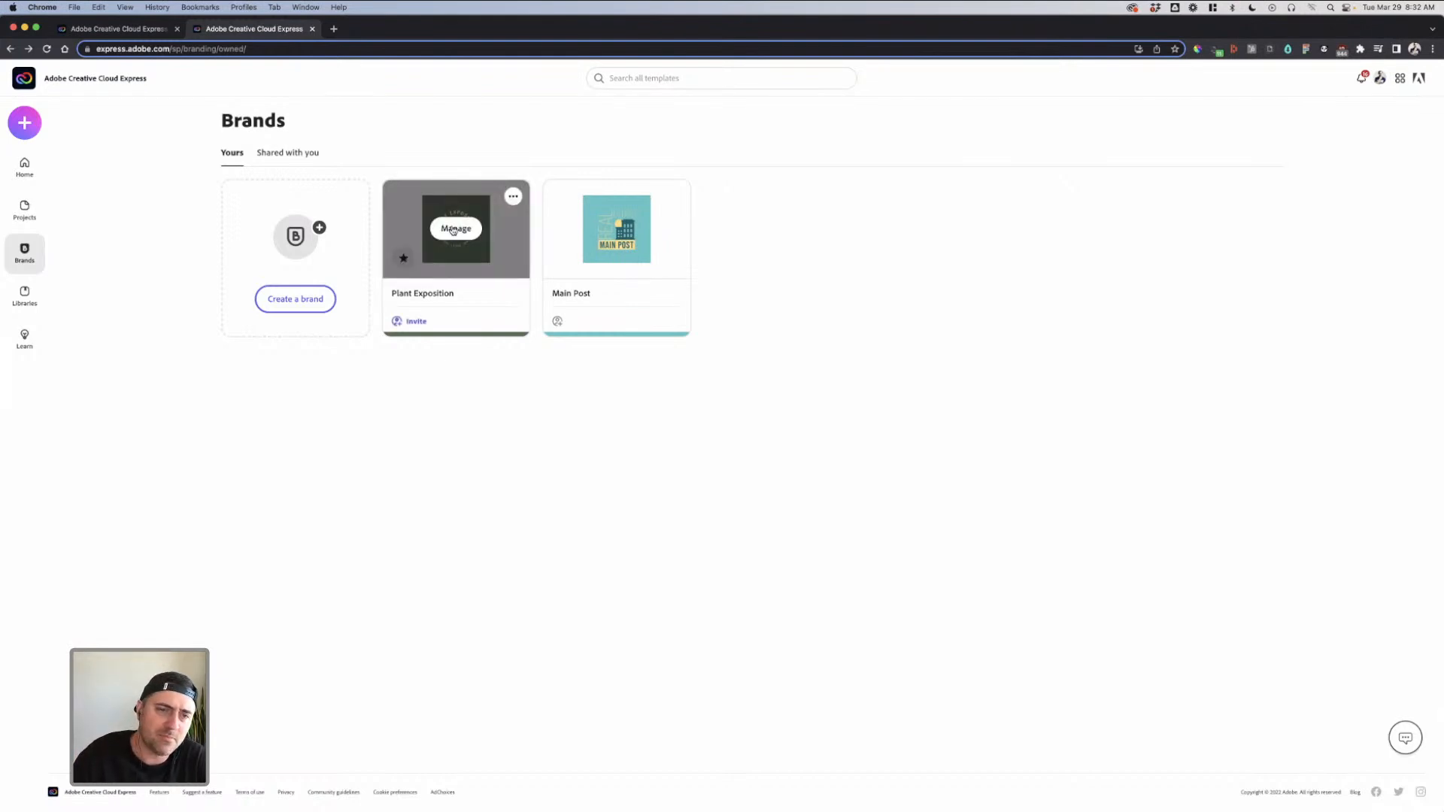
Open the Plant Exposition brand for managing and view its primary and additional logos
click(452, 229)
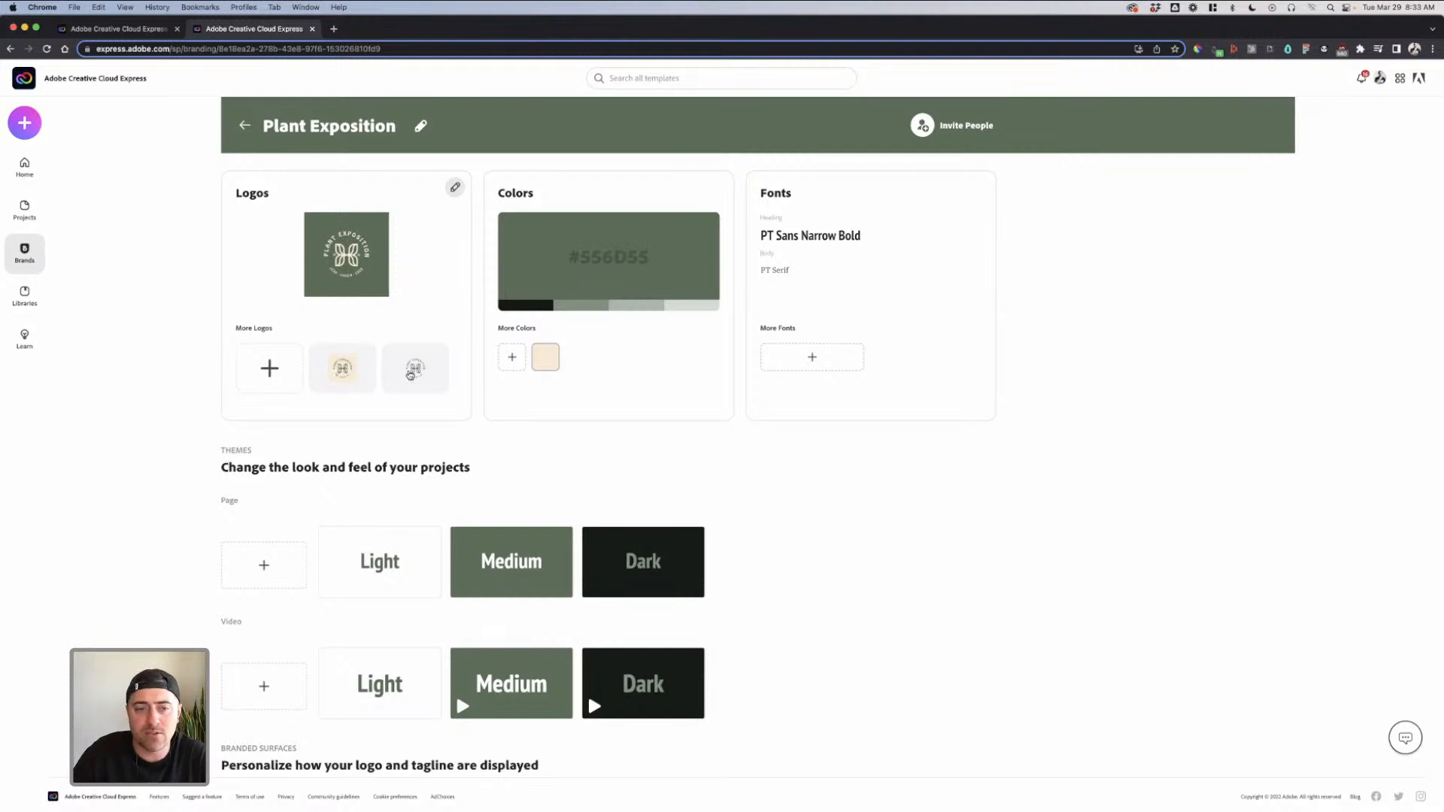
click(272, 367)
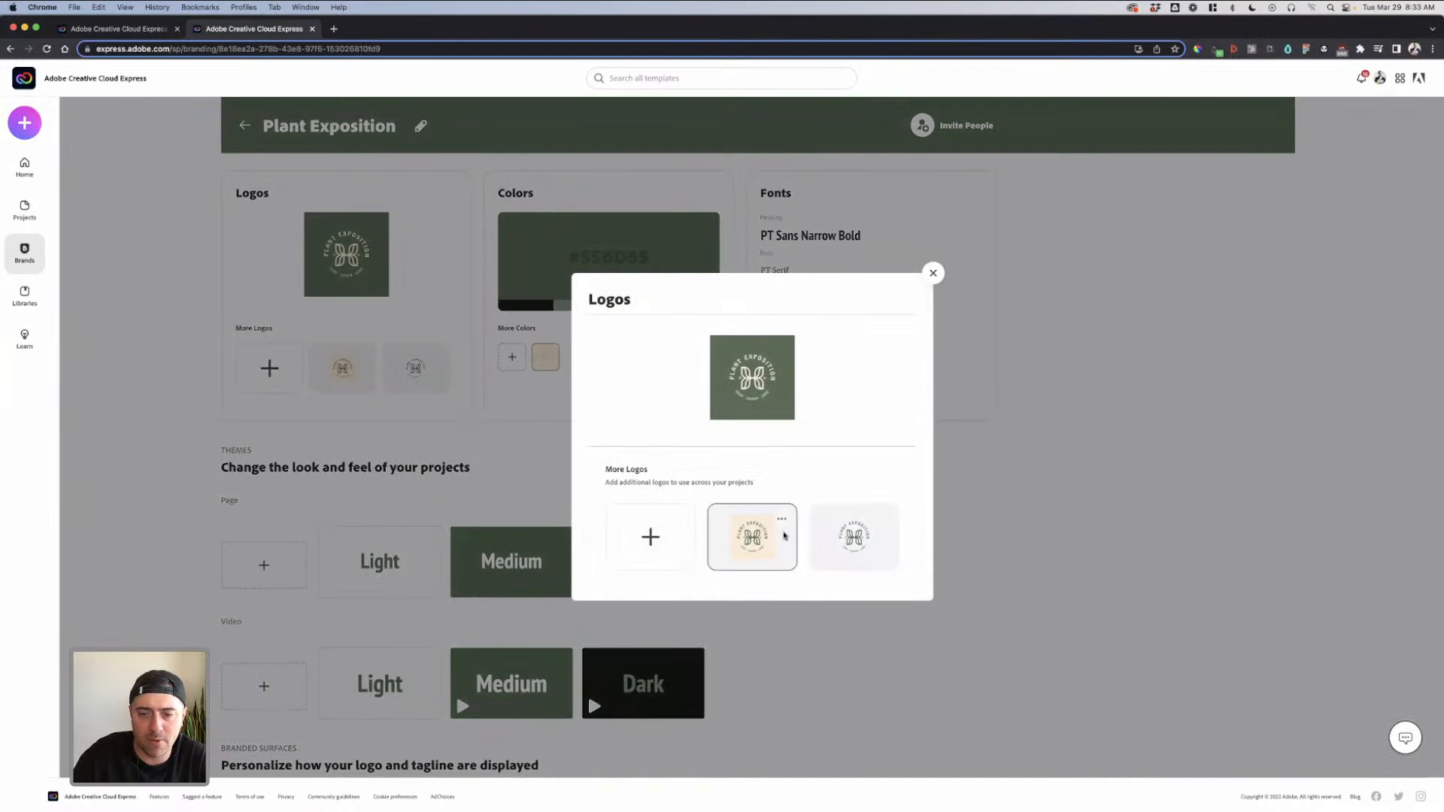
click(933, 271)
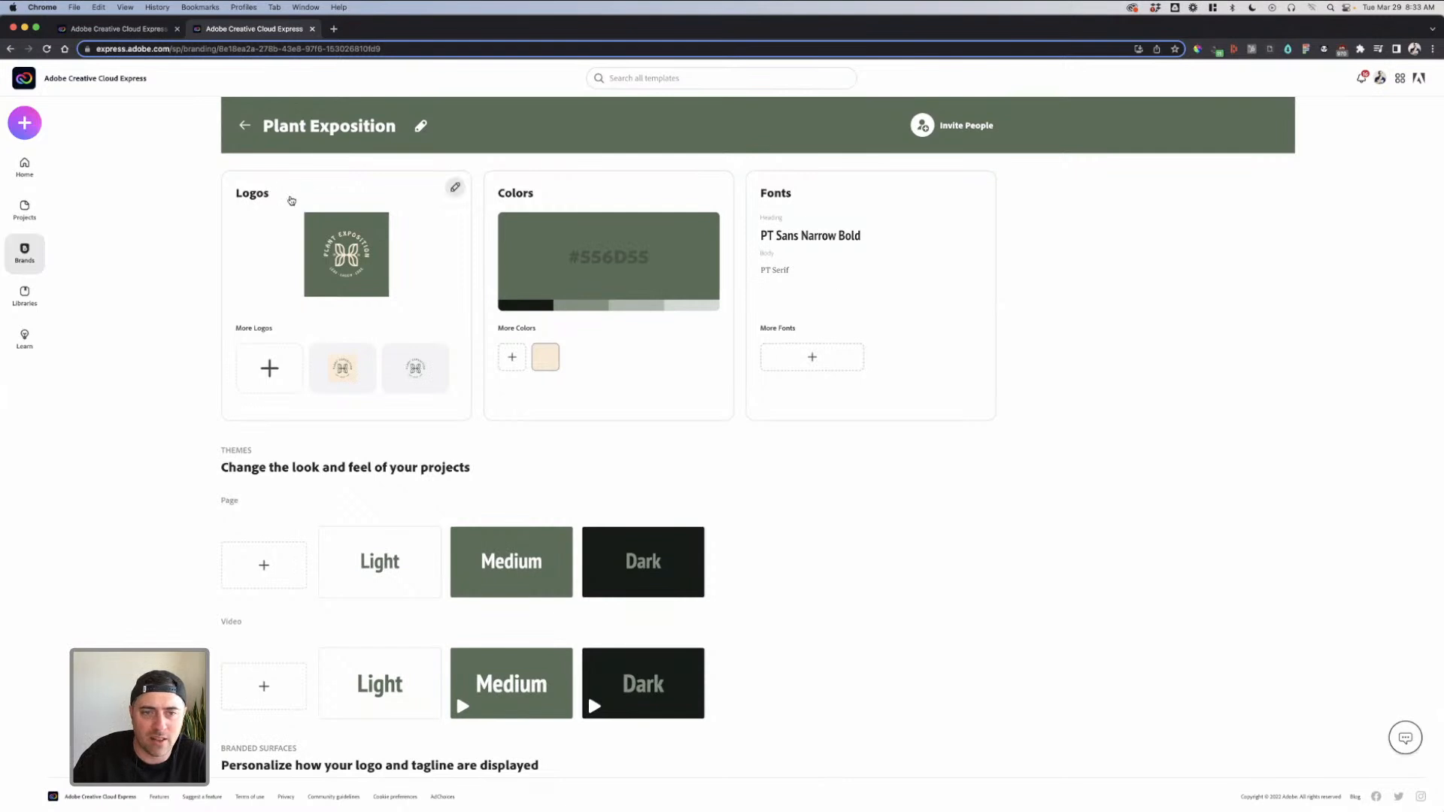
Review the Plant Exposition brand's main color palette and additional colors
click(531, 196)
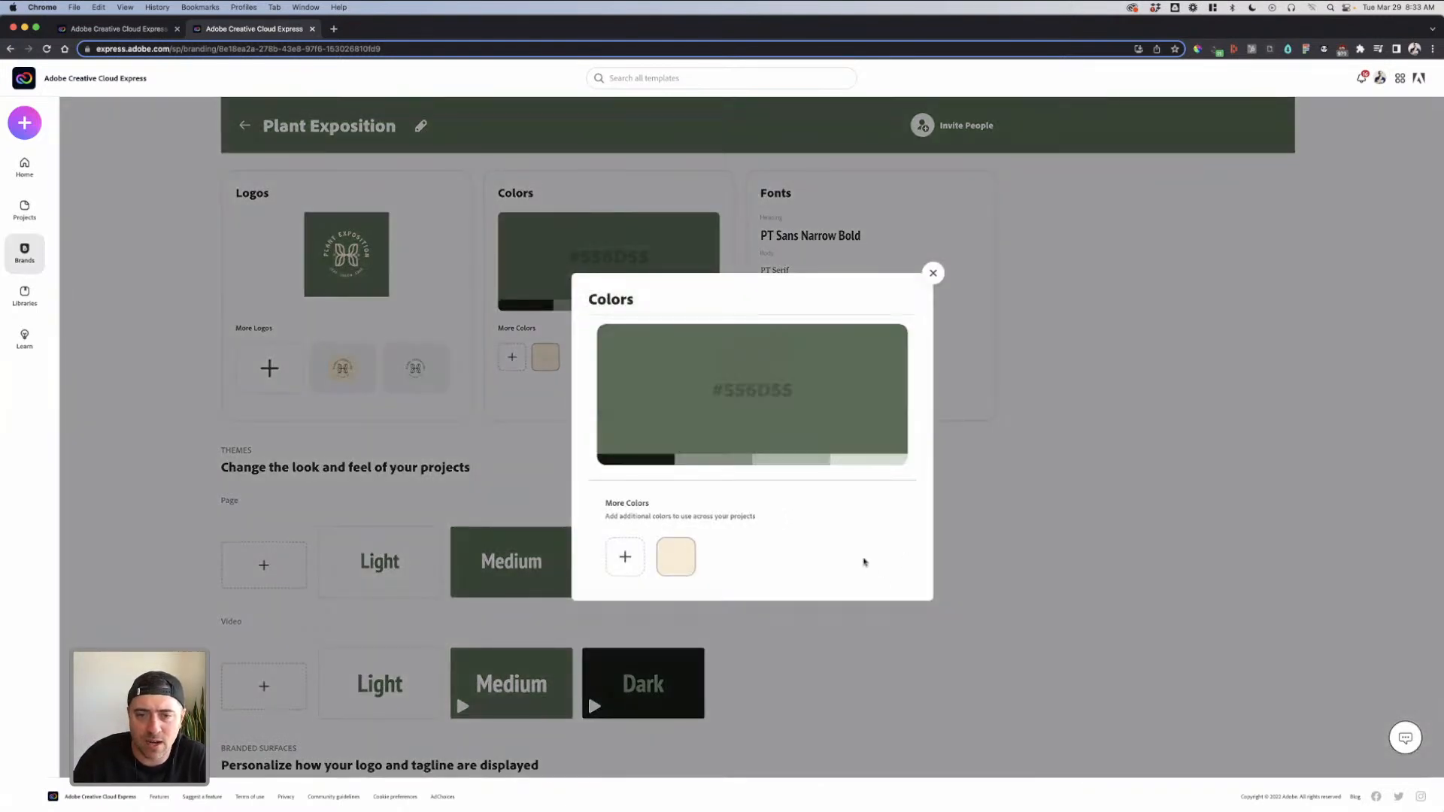
click(932, 273)
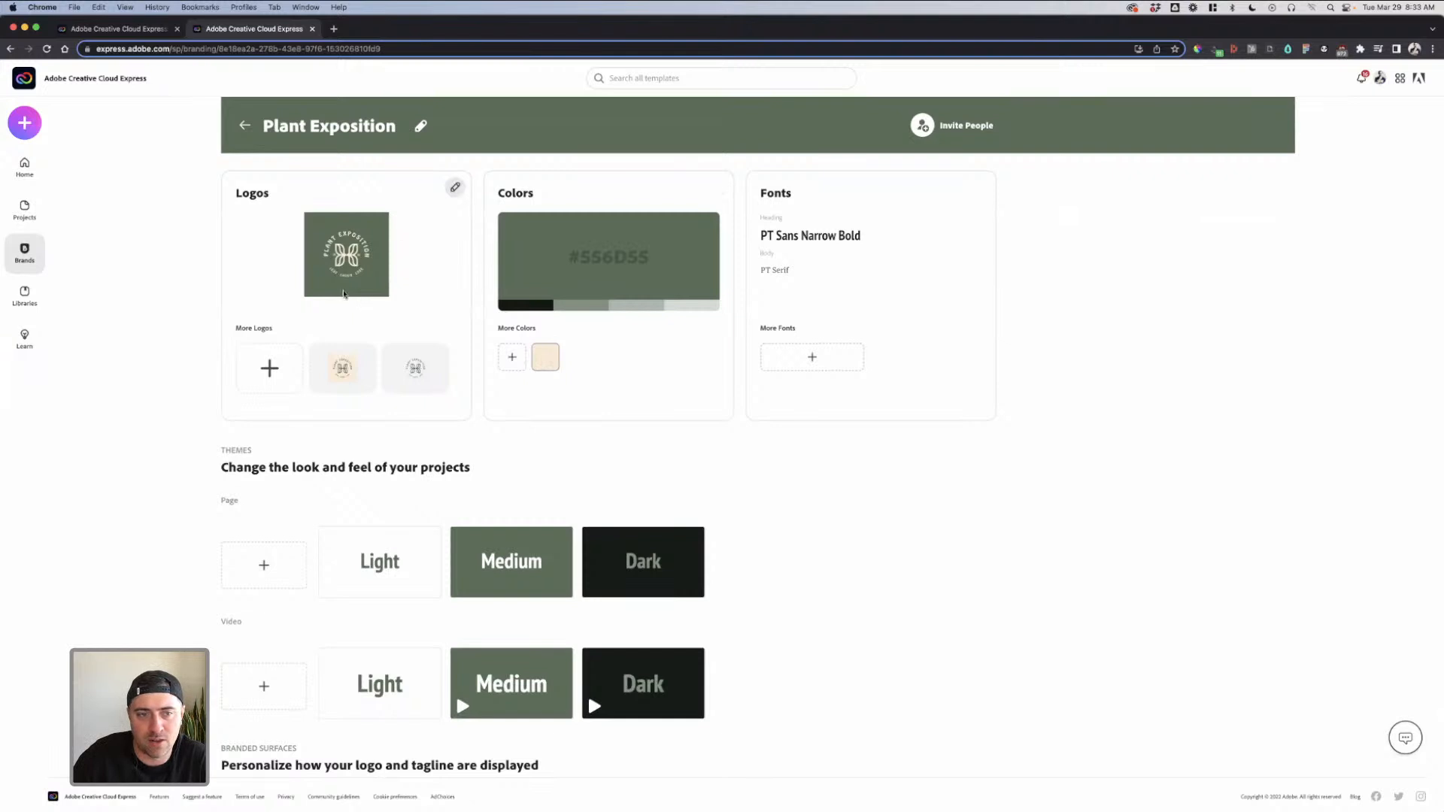
click(618, 362)
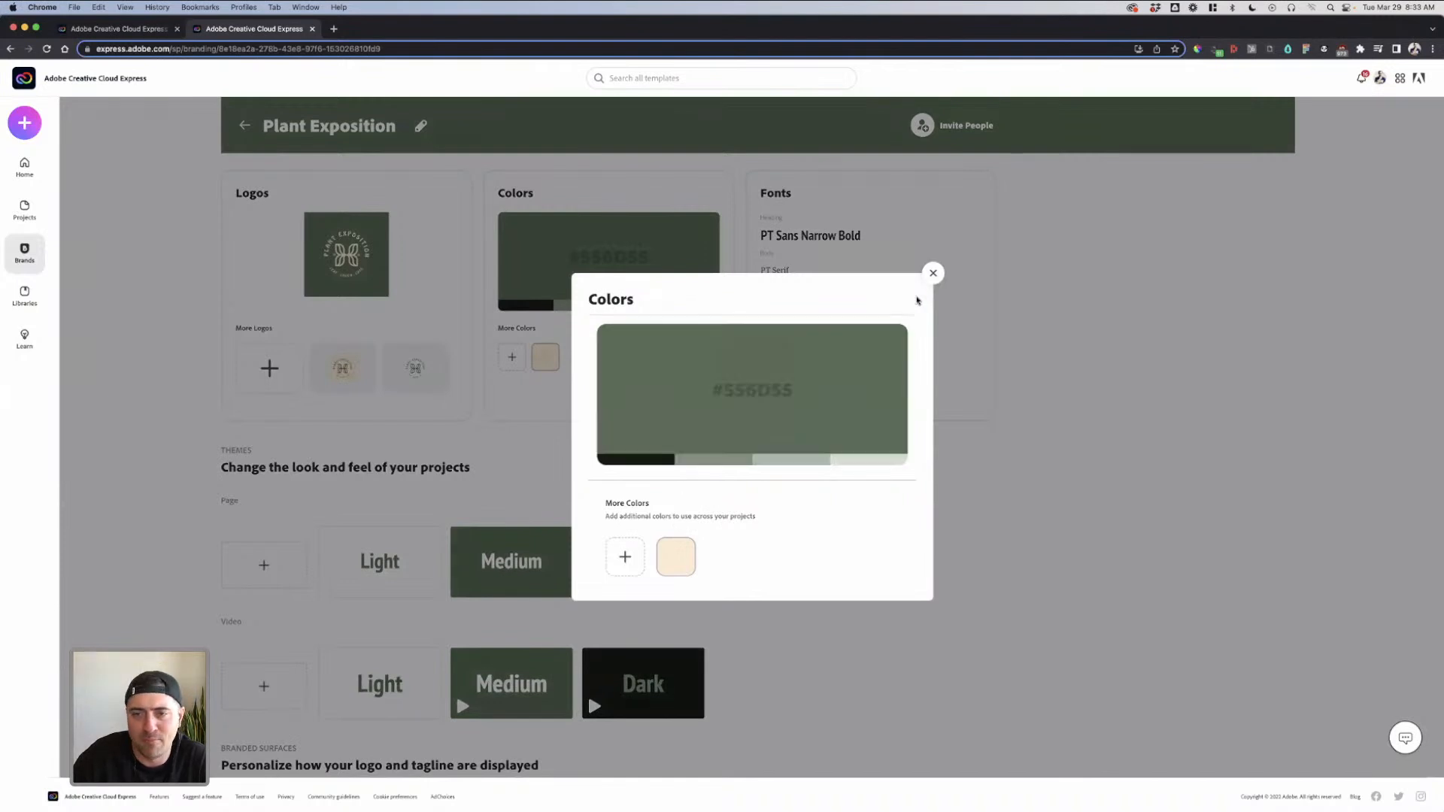
Close the color settings and review the Plant Exposition brand's page and video themes and branded surfaces
click(932, 274)
scroll(545, 476, down, 2)
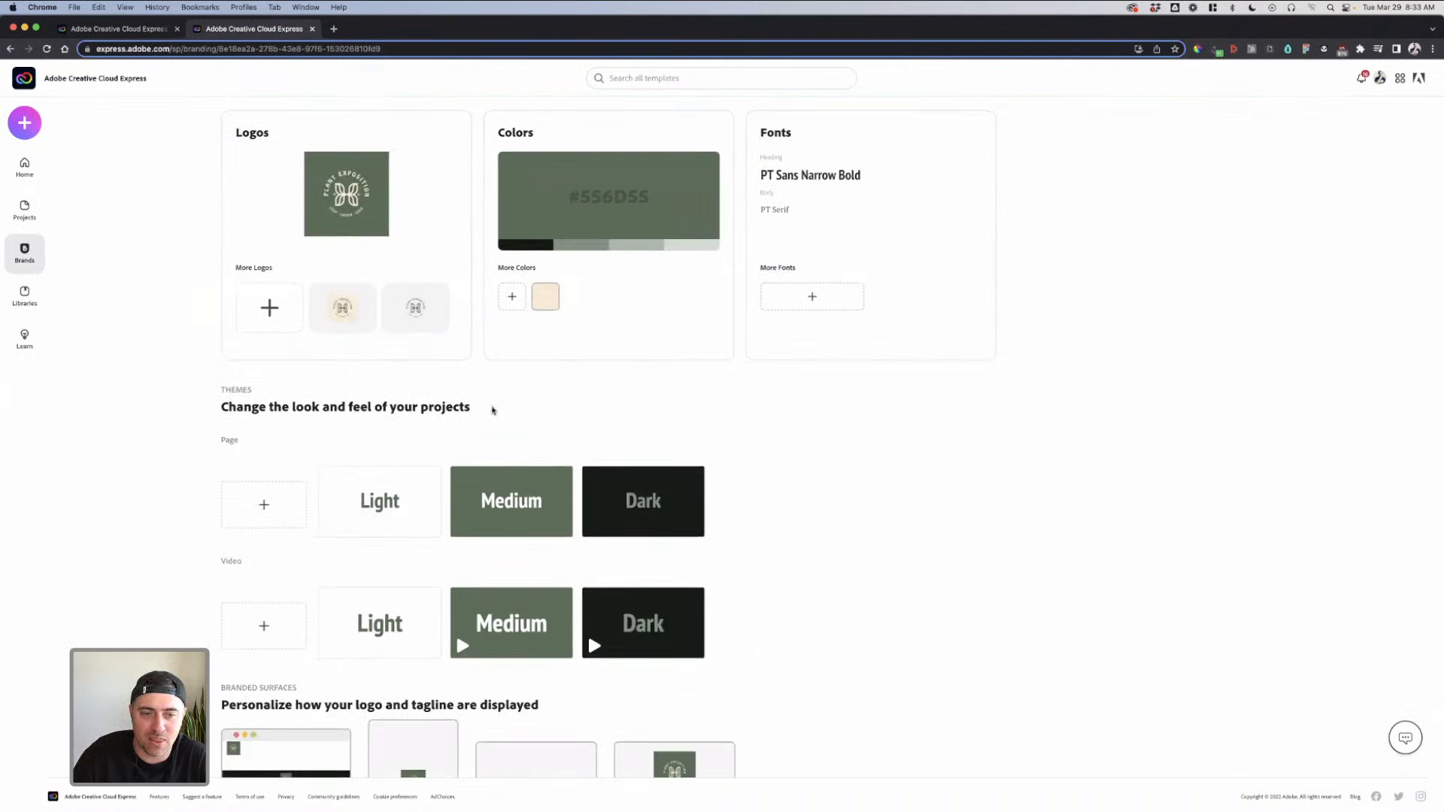
scroll(625, 489, down, 3)
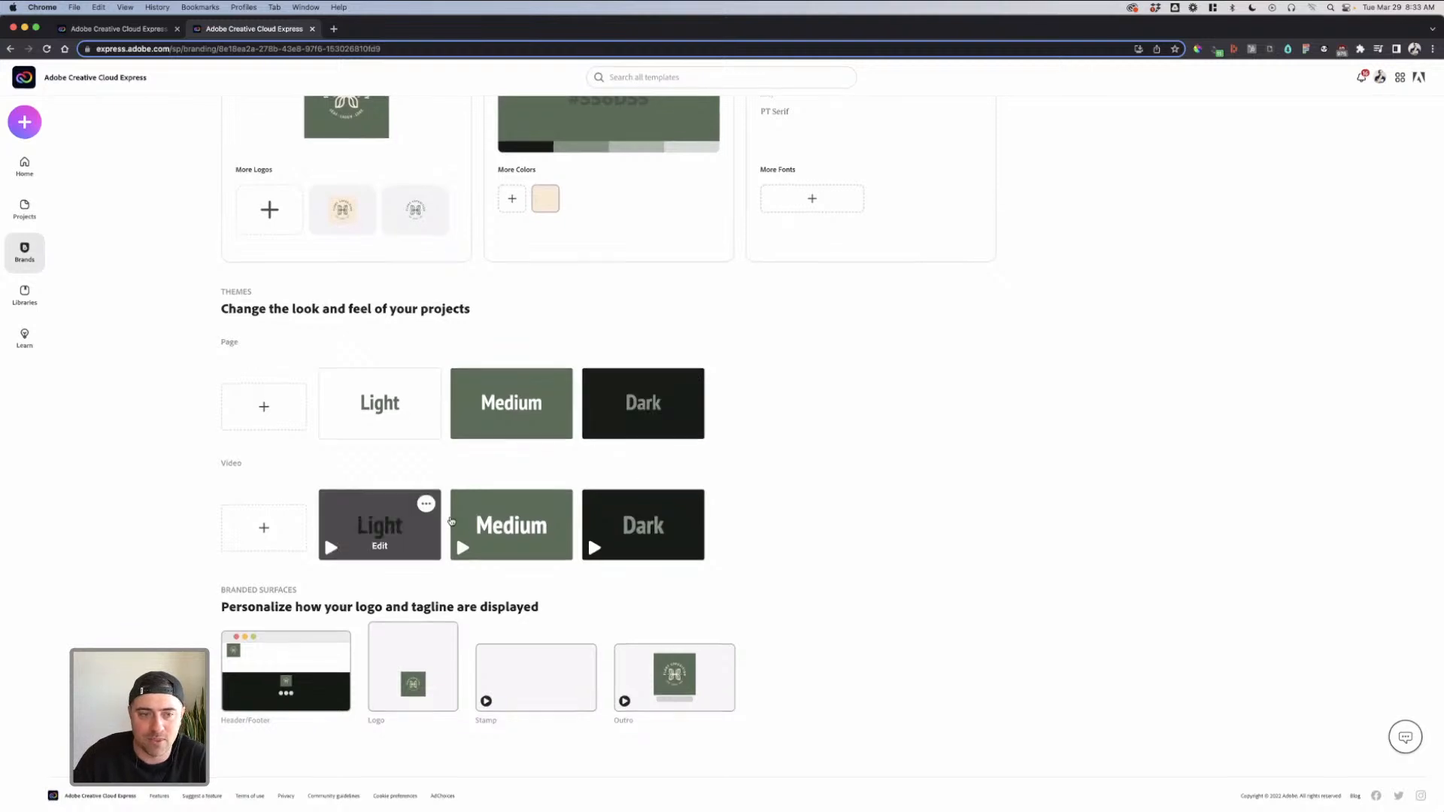
scroll(787, 502, up, 1)
scroll(787, 501, up, 3)
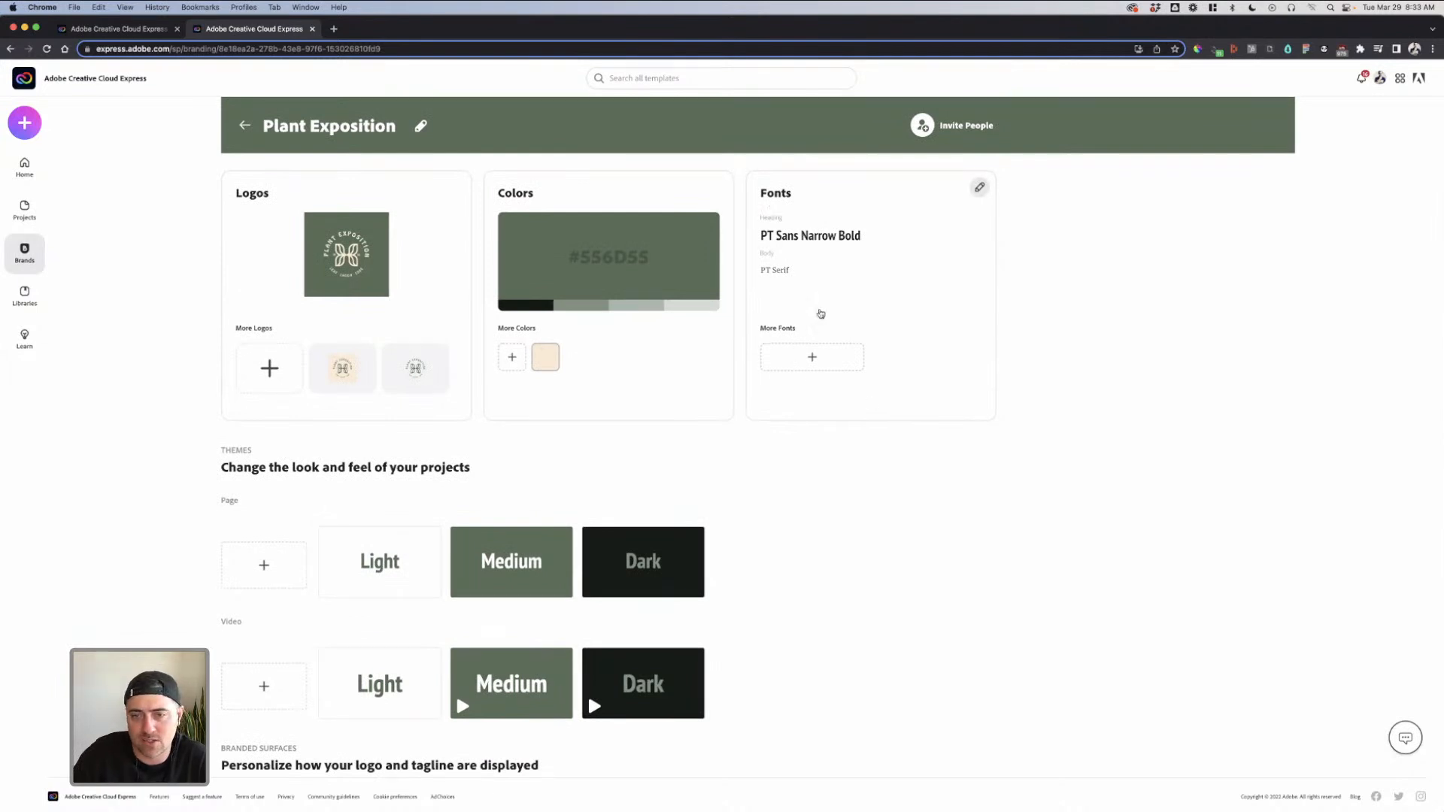
Open the brand's font settings, check the fonts offered for body text, and close them without changing anything
click(813, 364)
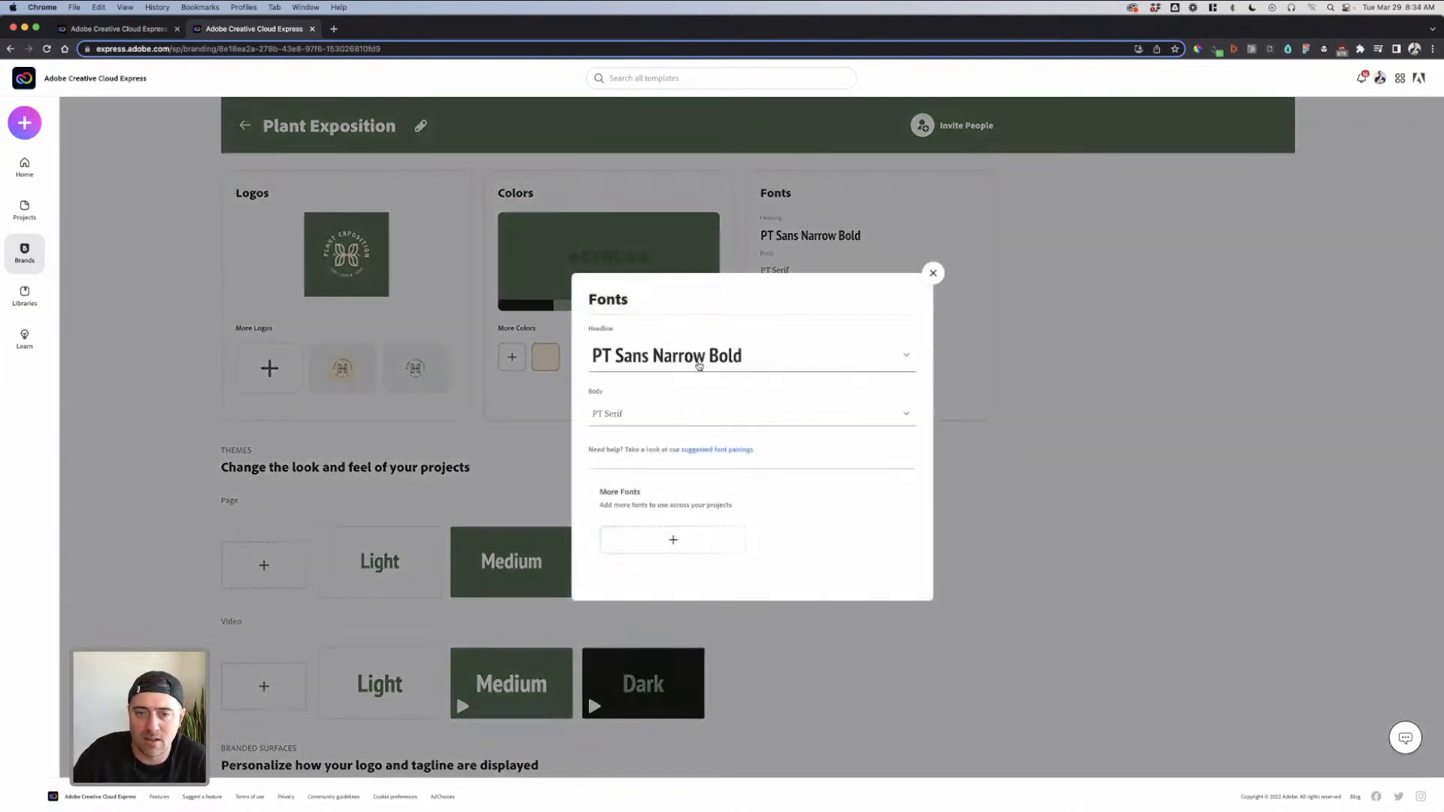
click(621, 416)
scroll(700, 523, down, 1)
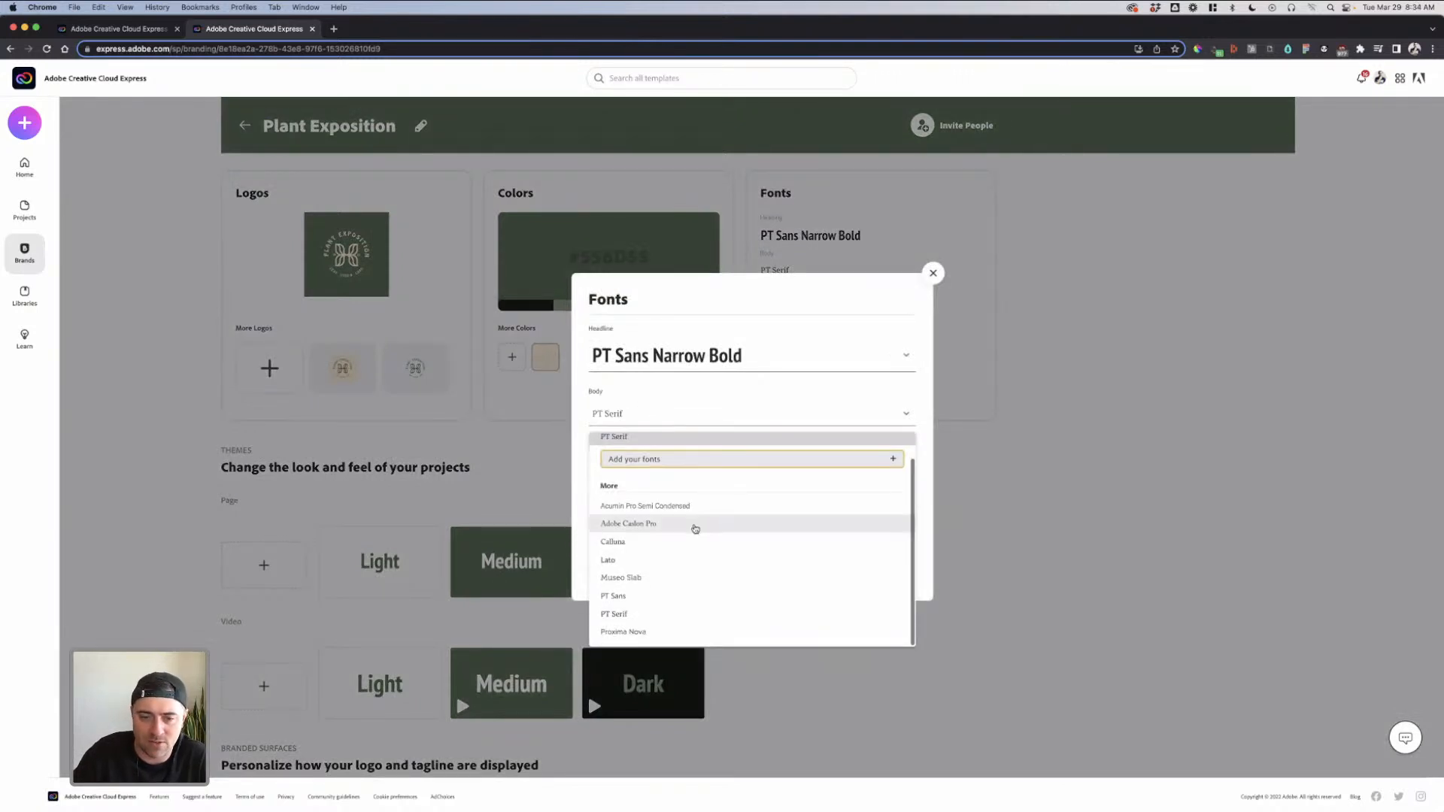
click(674, 460)
click(870, 521)
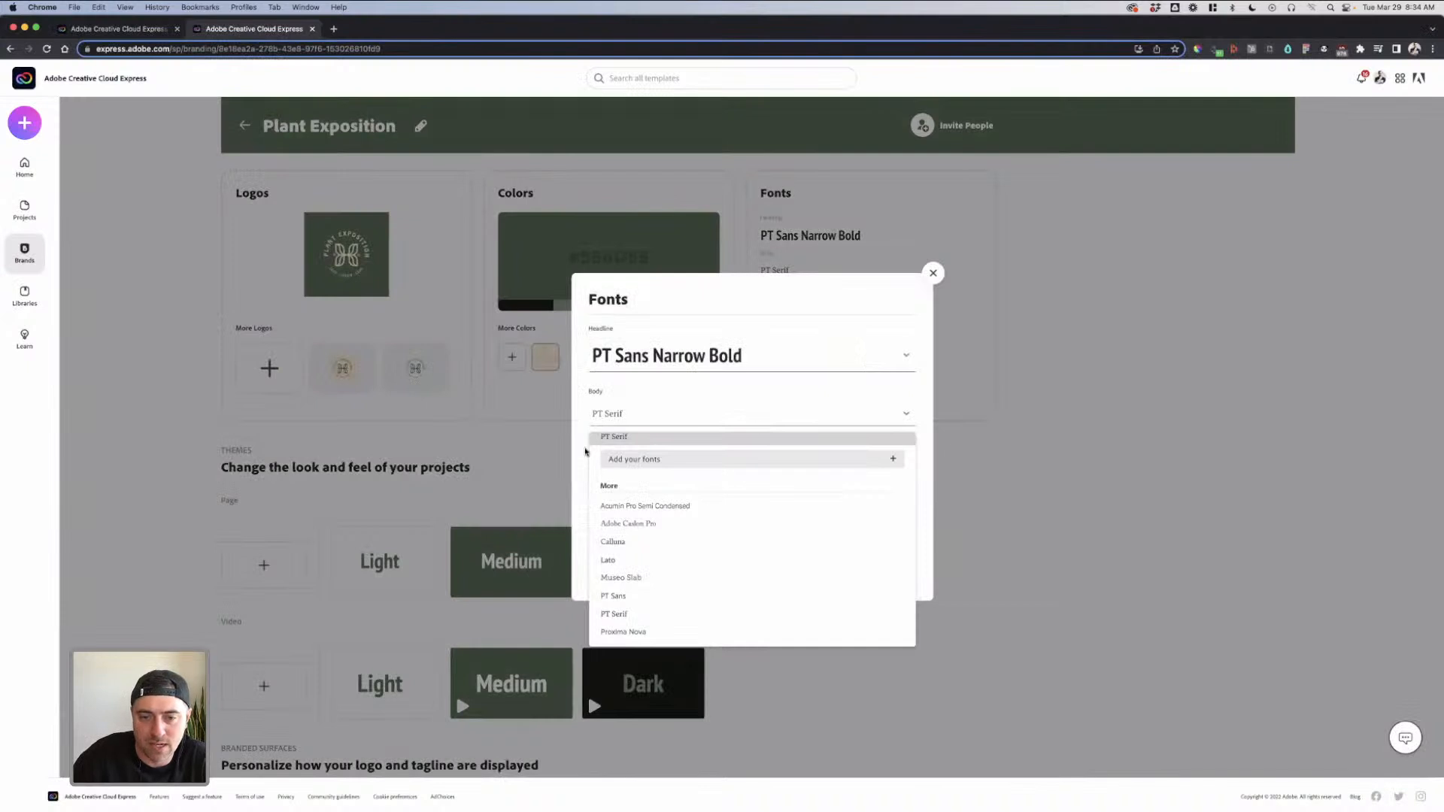
click(932, 273)
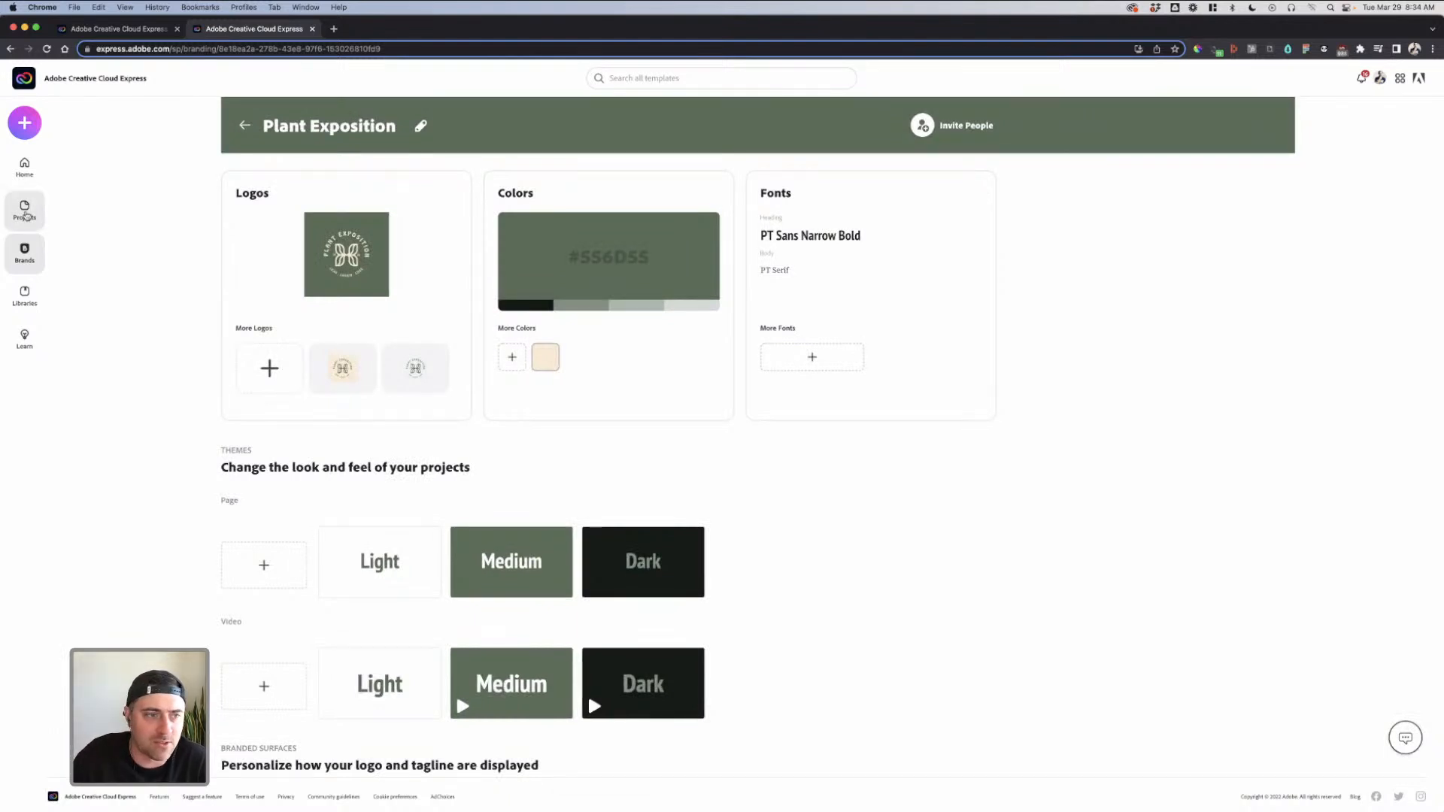
Return to the home page, open the Projects page and check the options available for Plant Expo Flyer 1
click(25, 167)
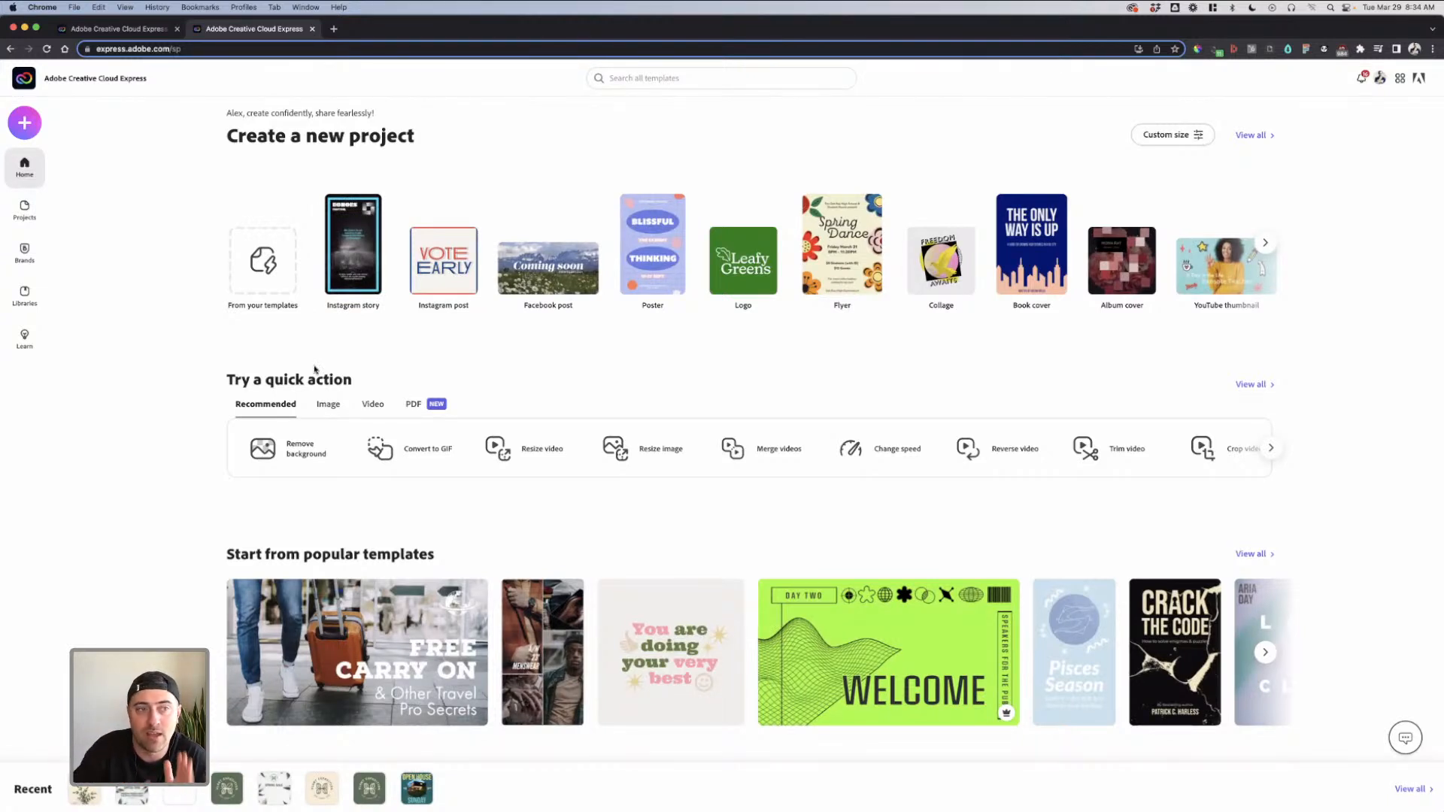
click(30, 225)
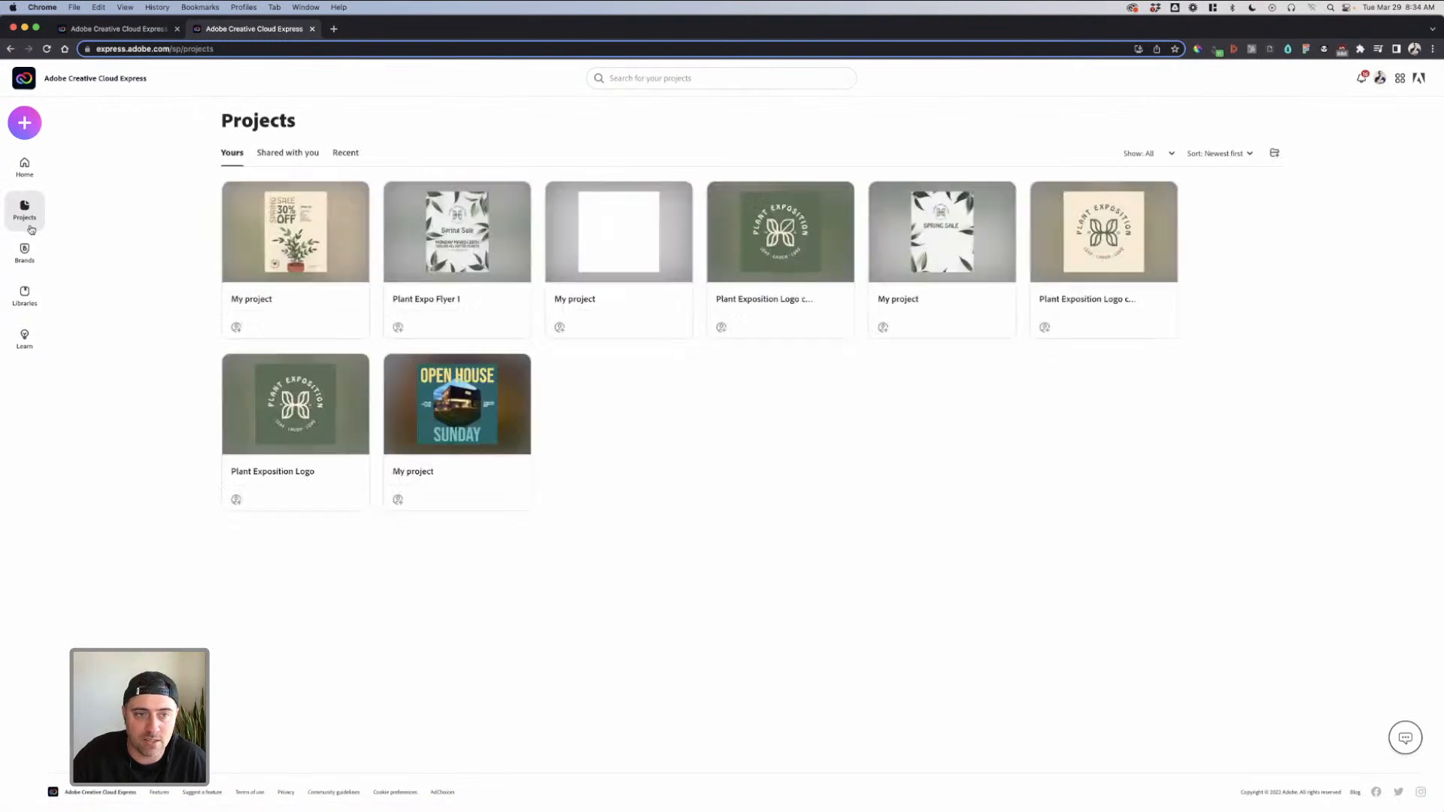
mouse_move(482, 232)
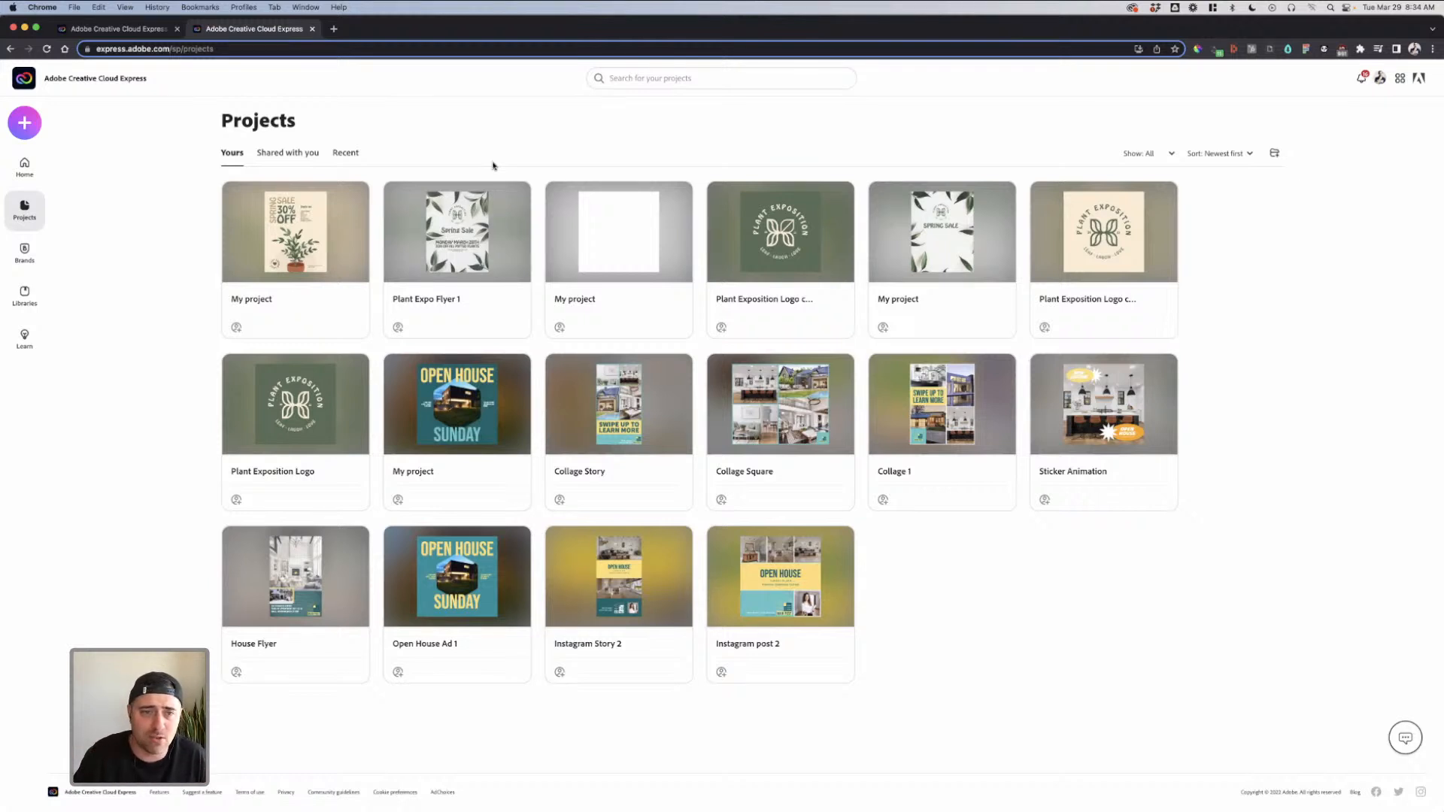
click(515, 200)
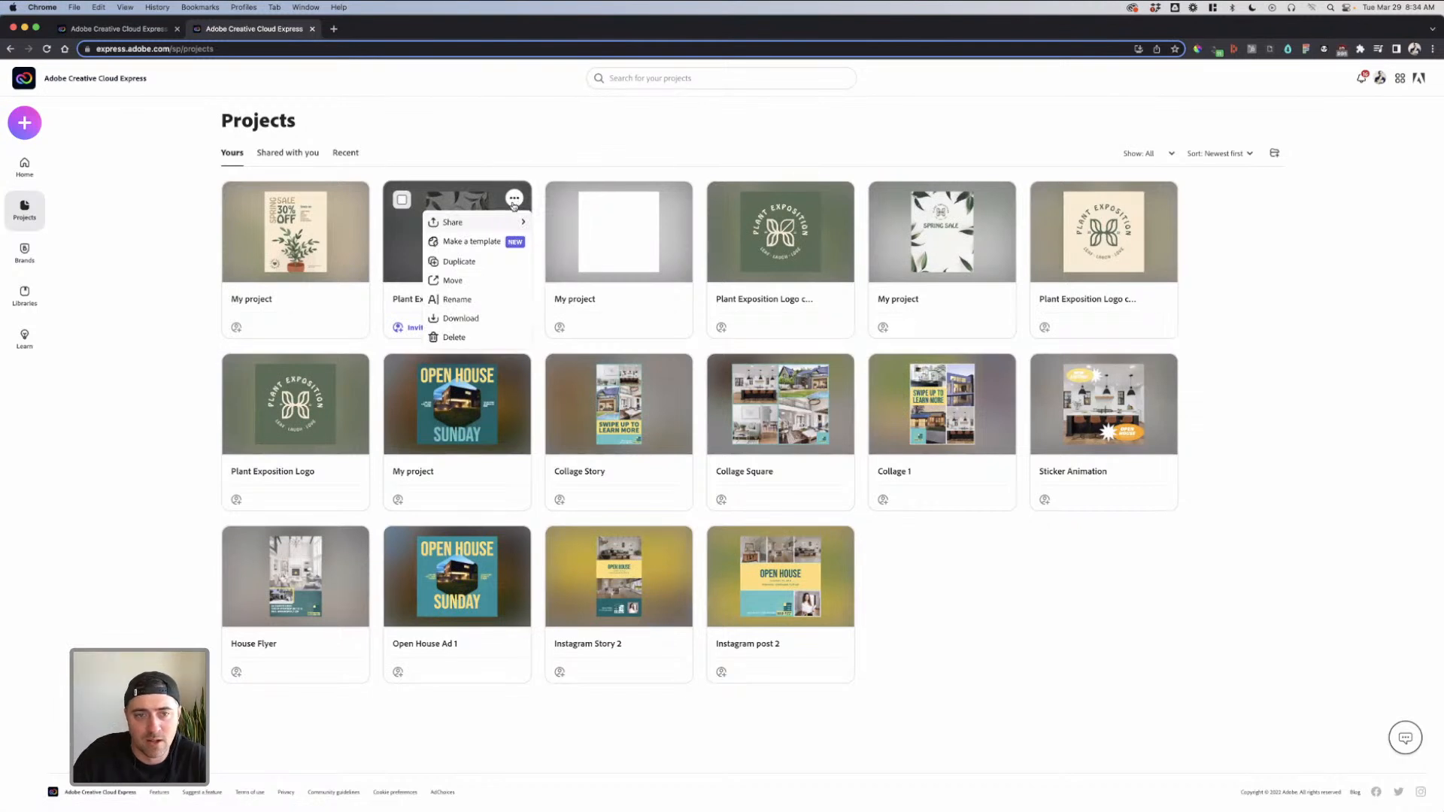
click(514, 198)
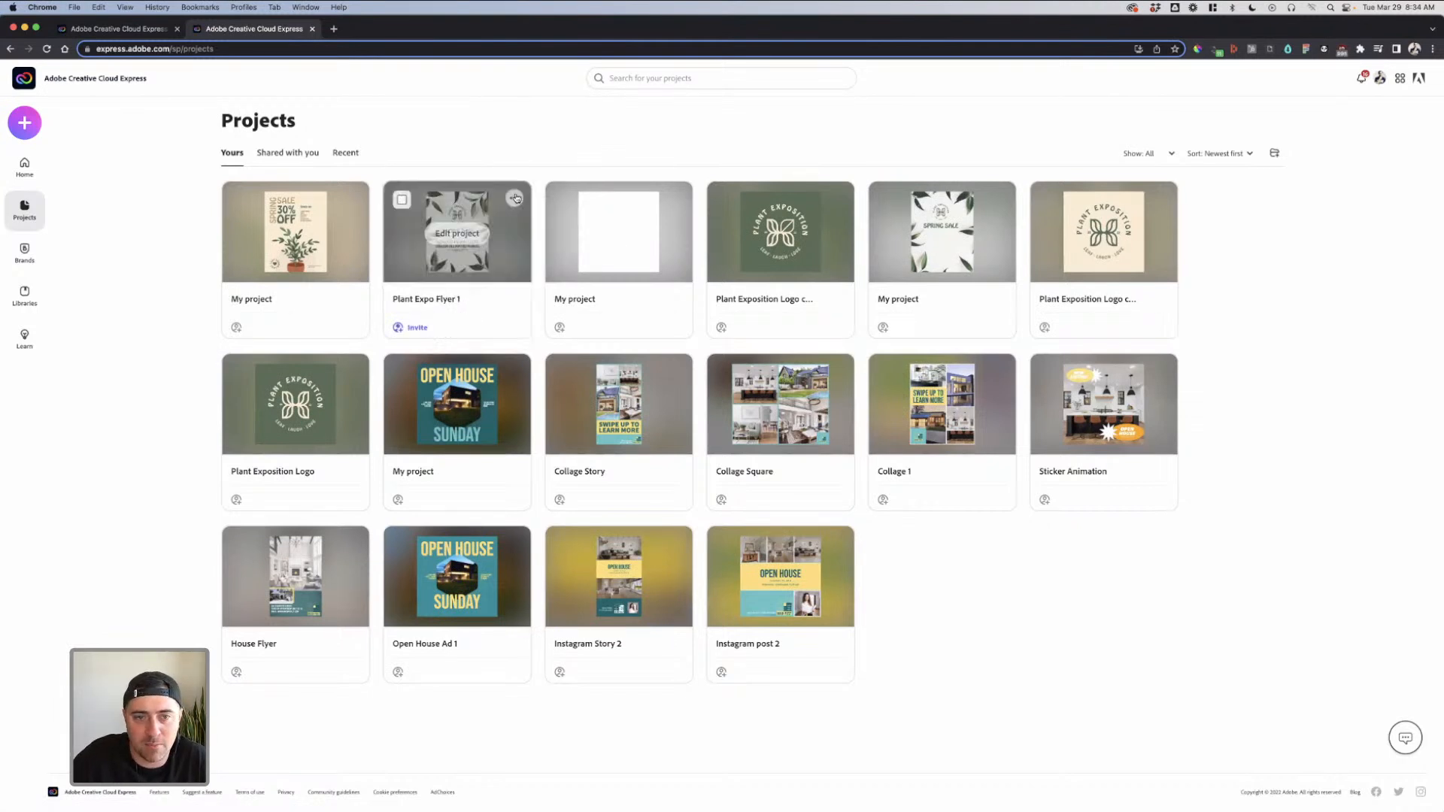
Duplicate the Plant Expo Flyer 1 project under the name Plant Expo Insta
click(516, 200)
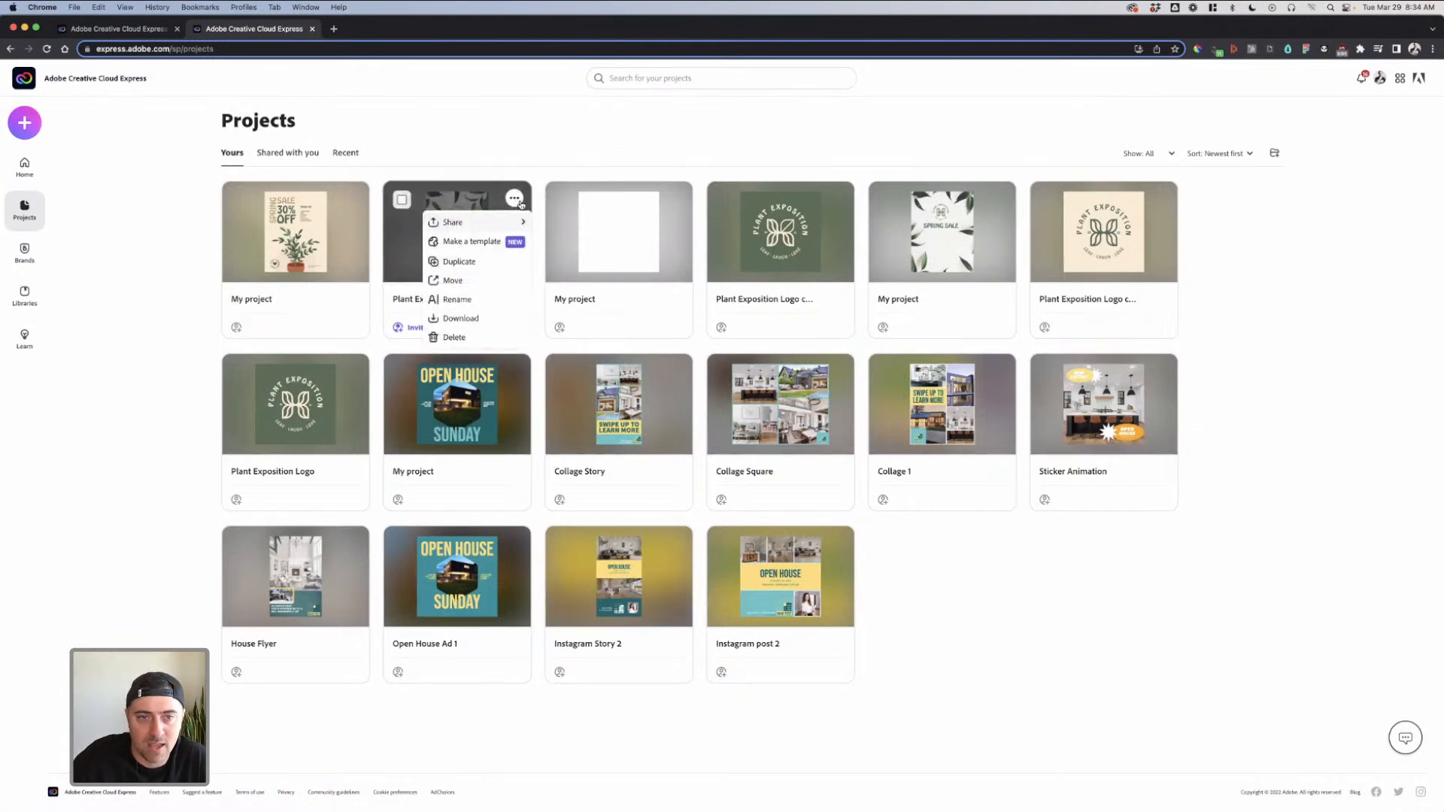
click(471, 266)
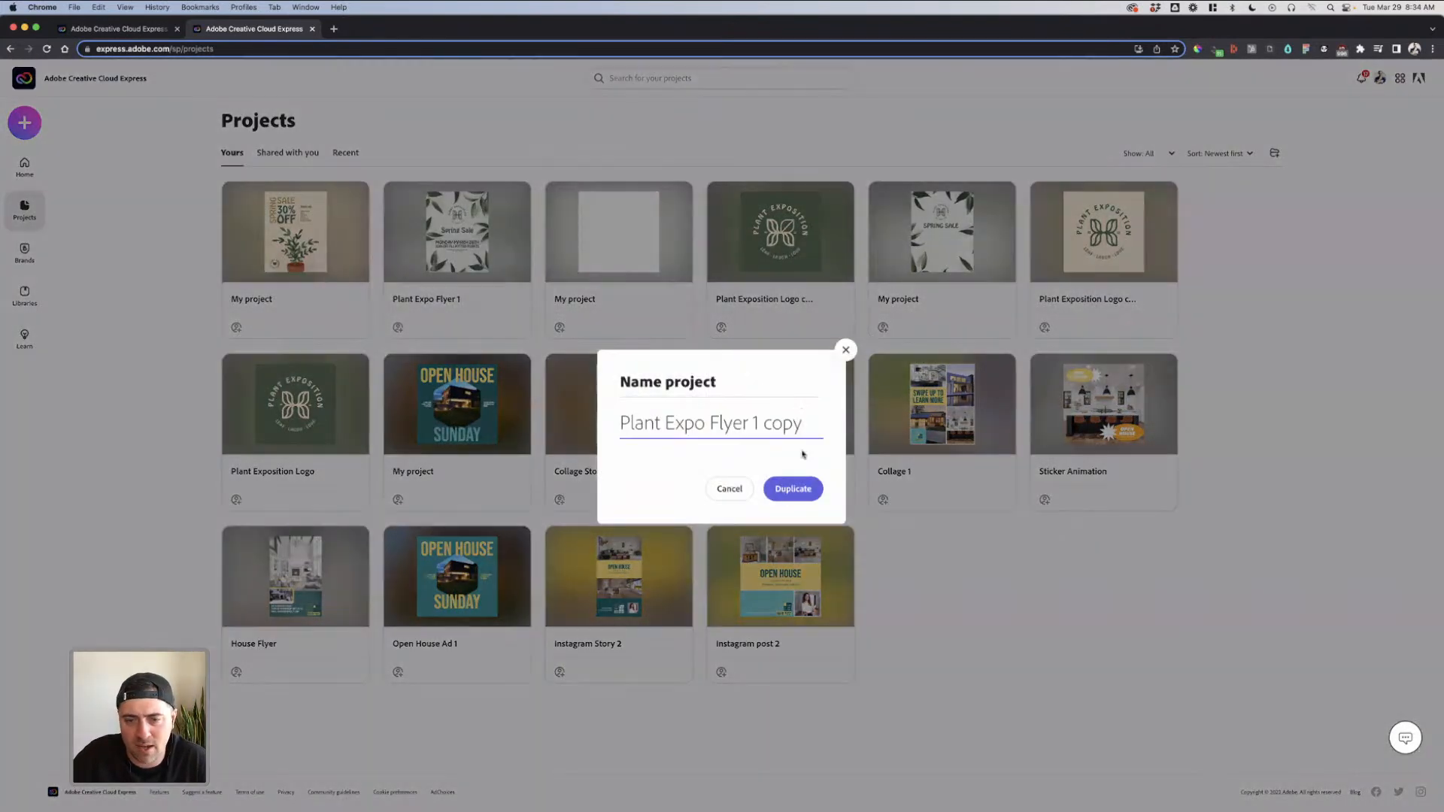
drag(801, 422, 753, 424)
text(Insta)
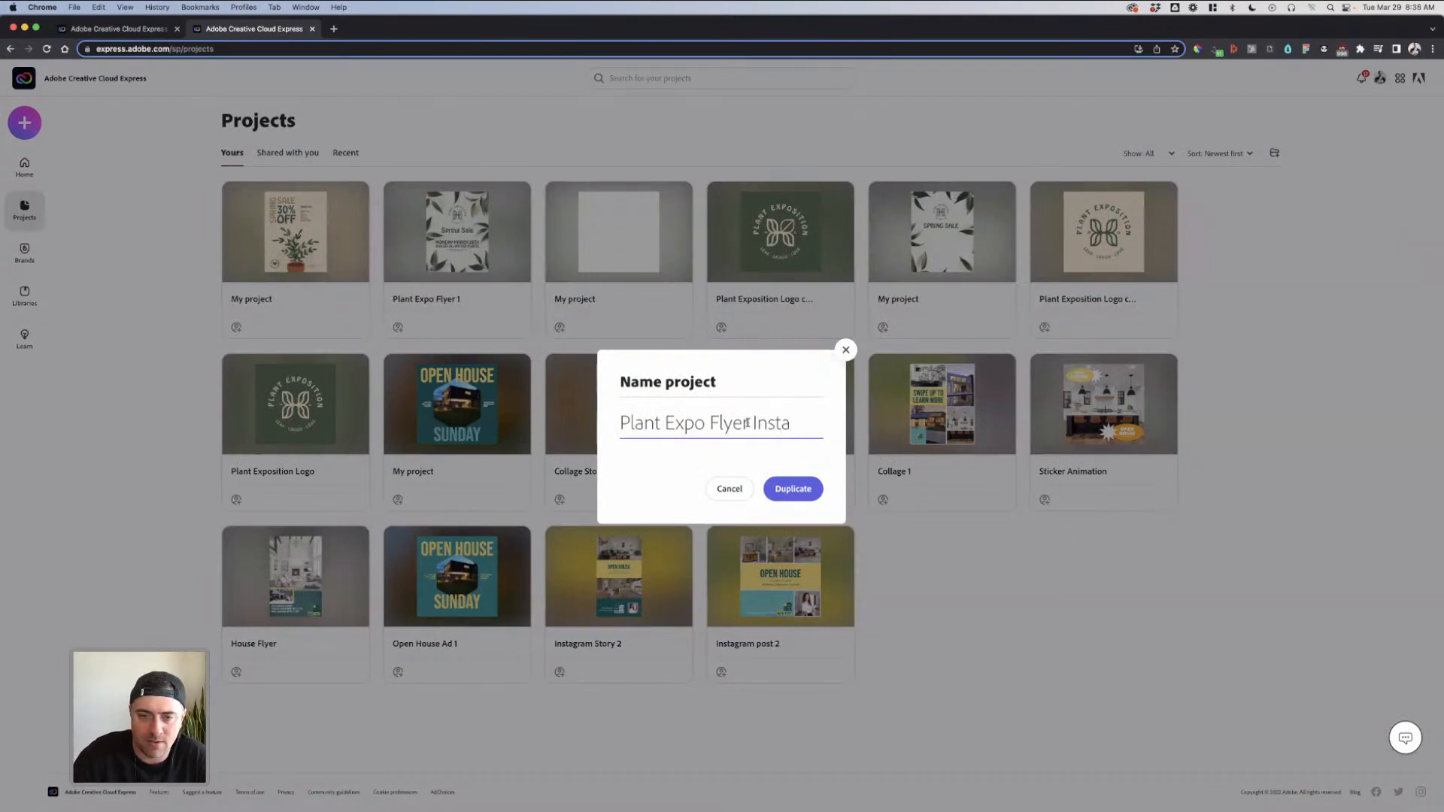
drag(754, 423, 708, 423)
key(BackSpace)
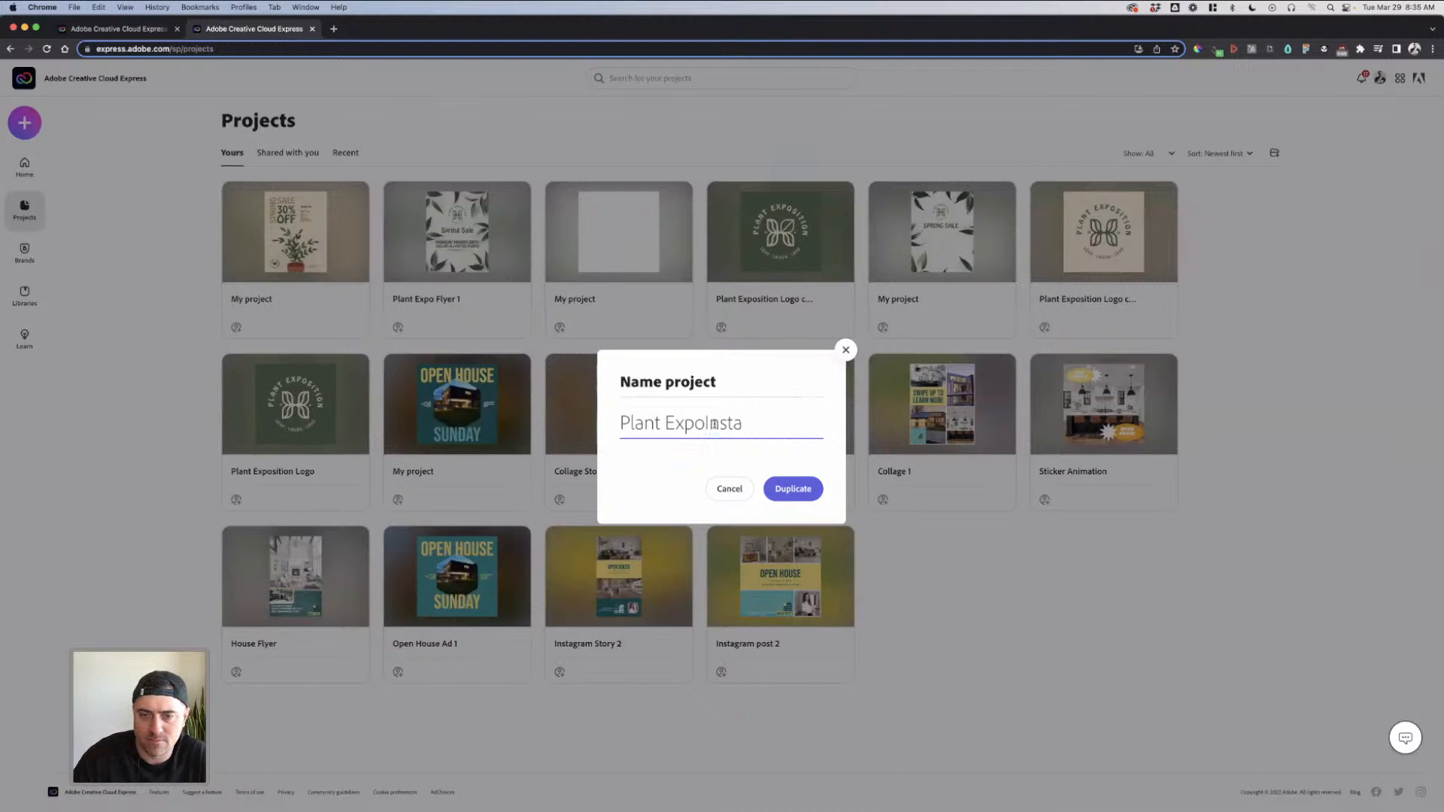
click(789, 488)
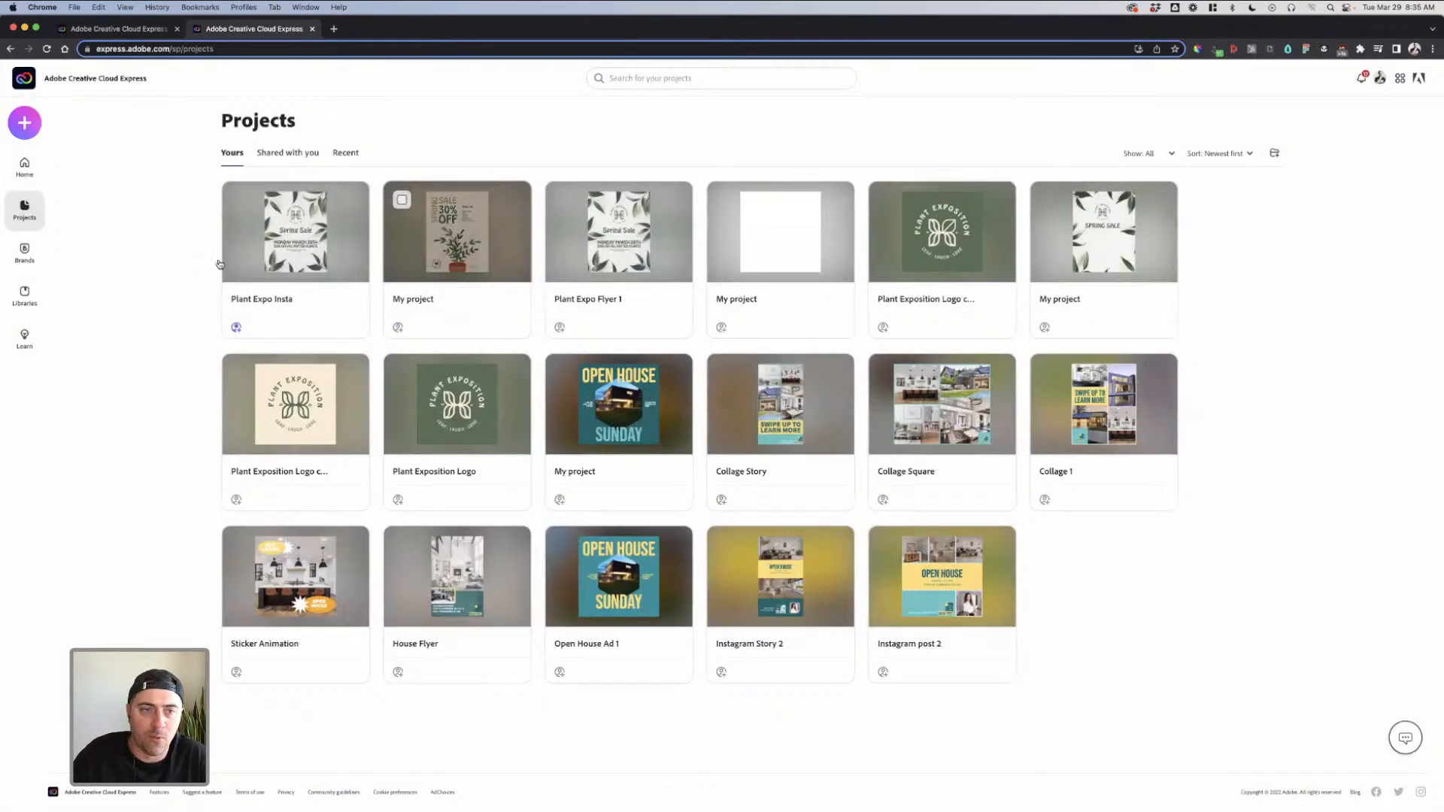
Open the Plant Expo Insta project for editing and look briefly at the color palettes offered for it
mouse_move(289, 239)
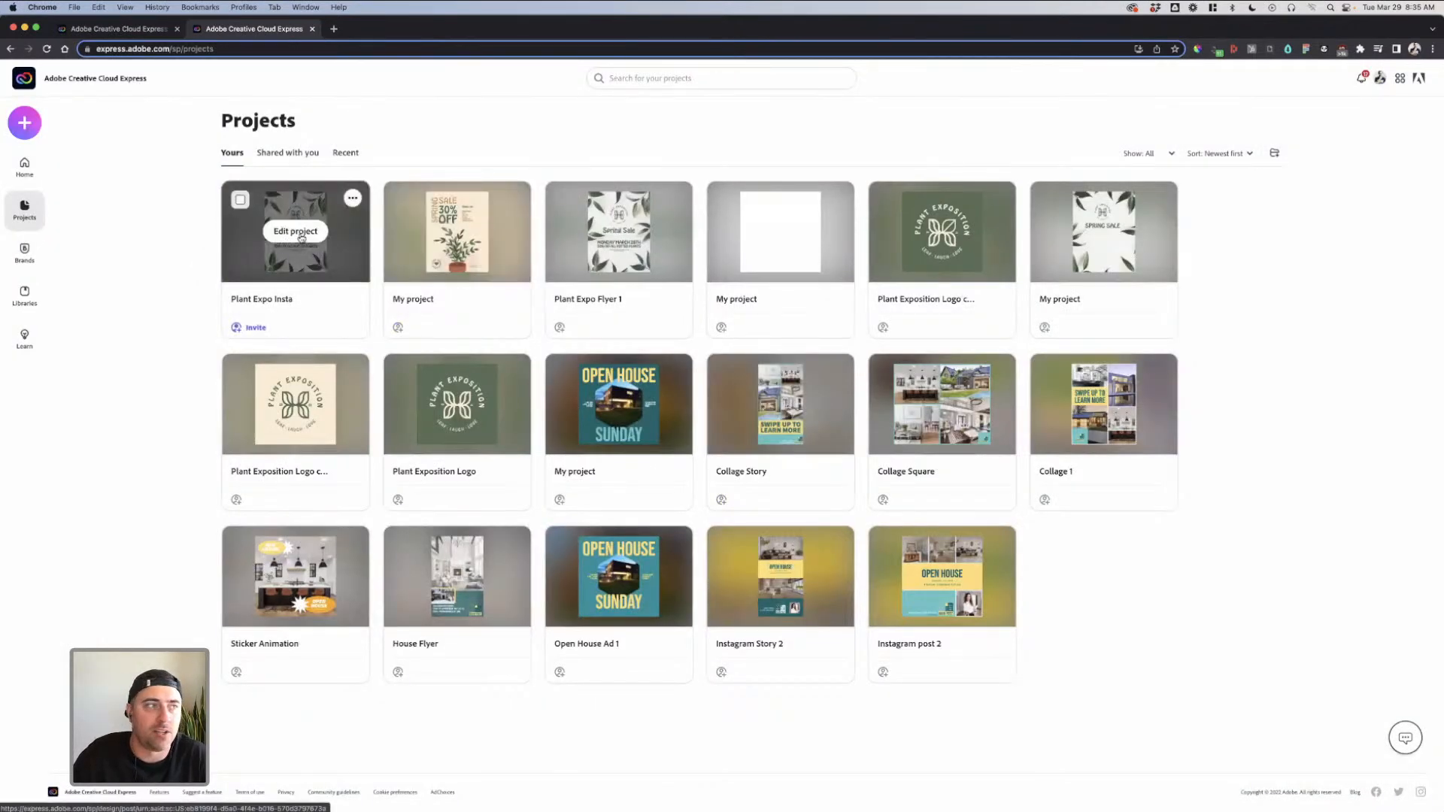
click(299, 231)
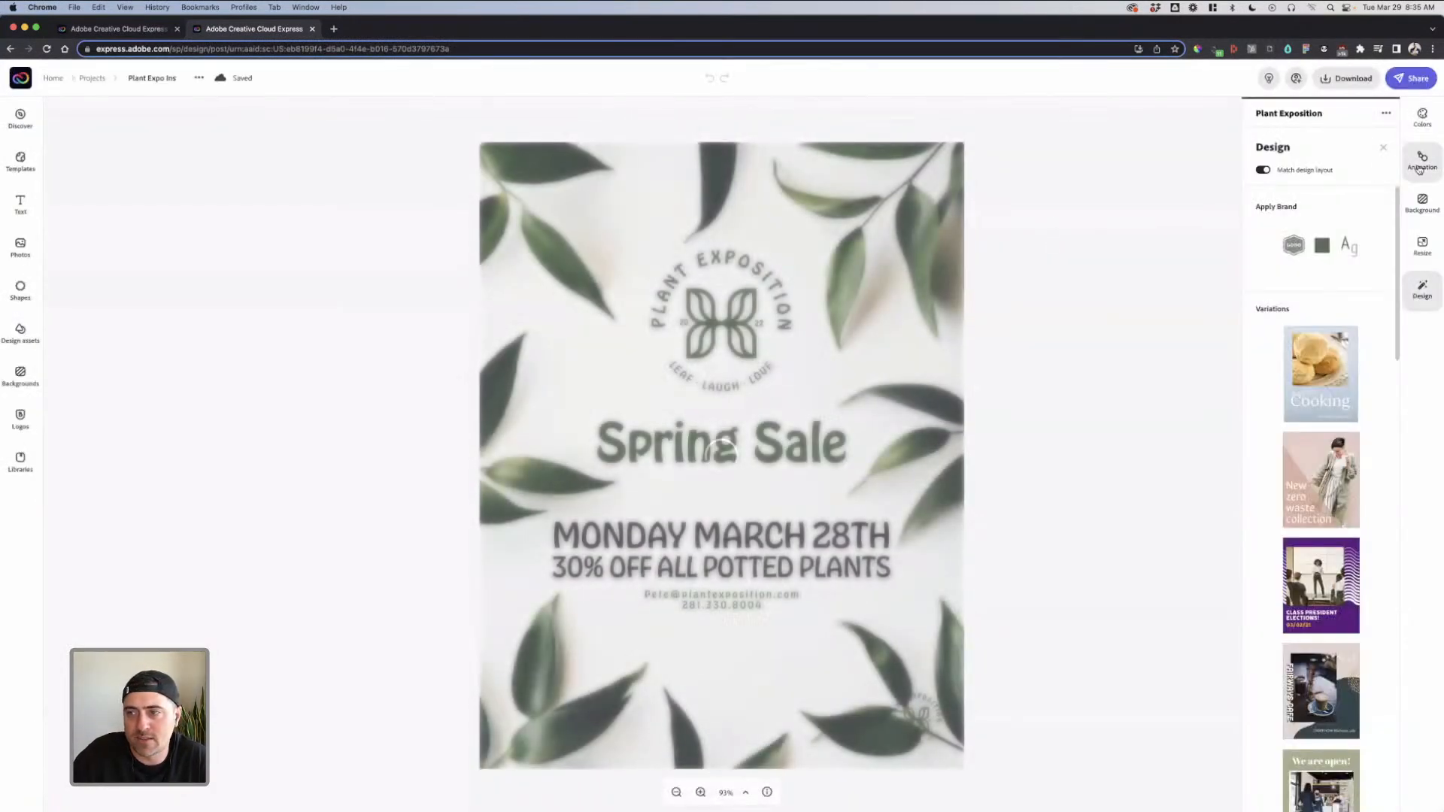
click(1421, 118)
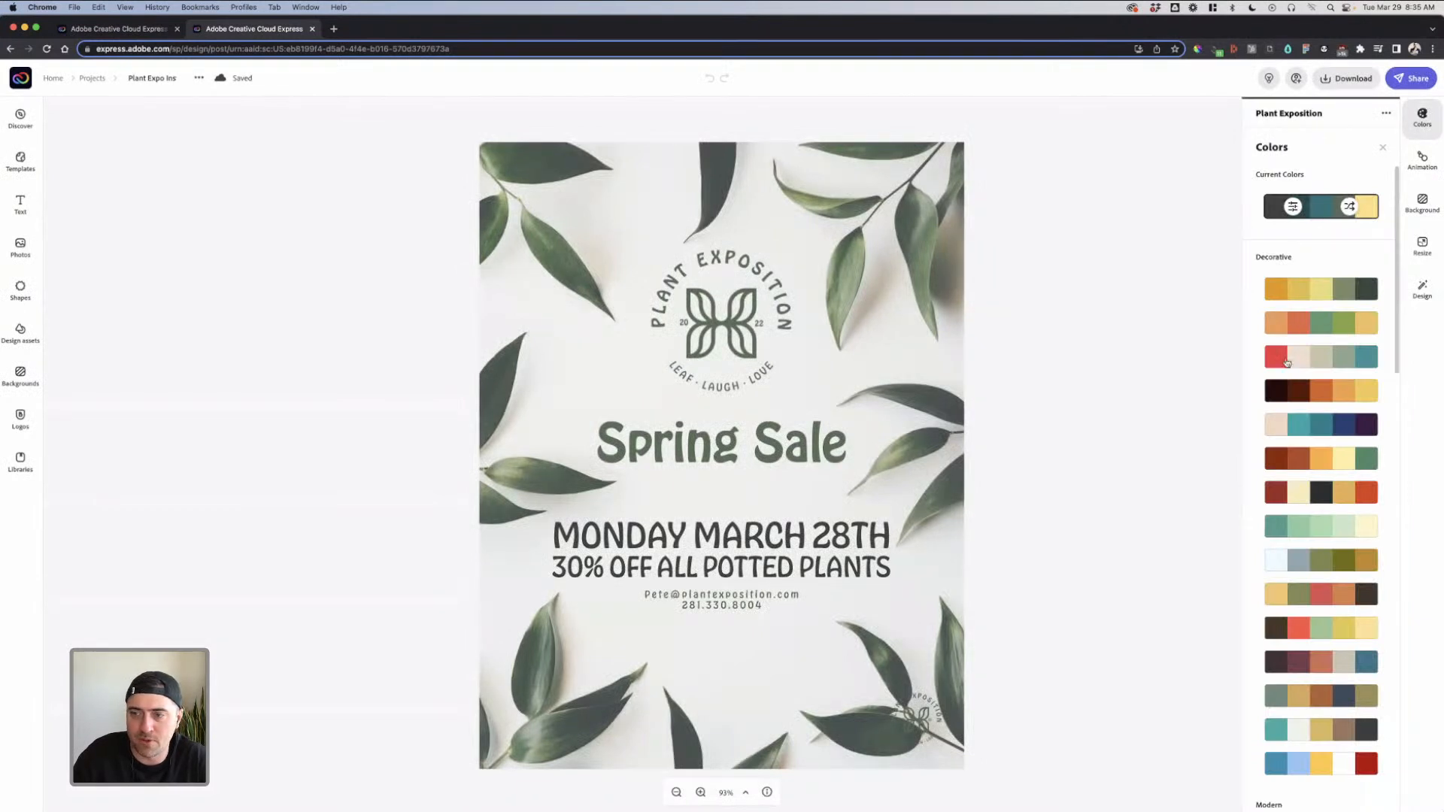
click(1382, 147)
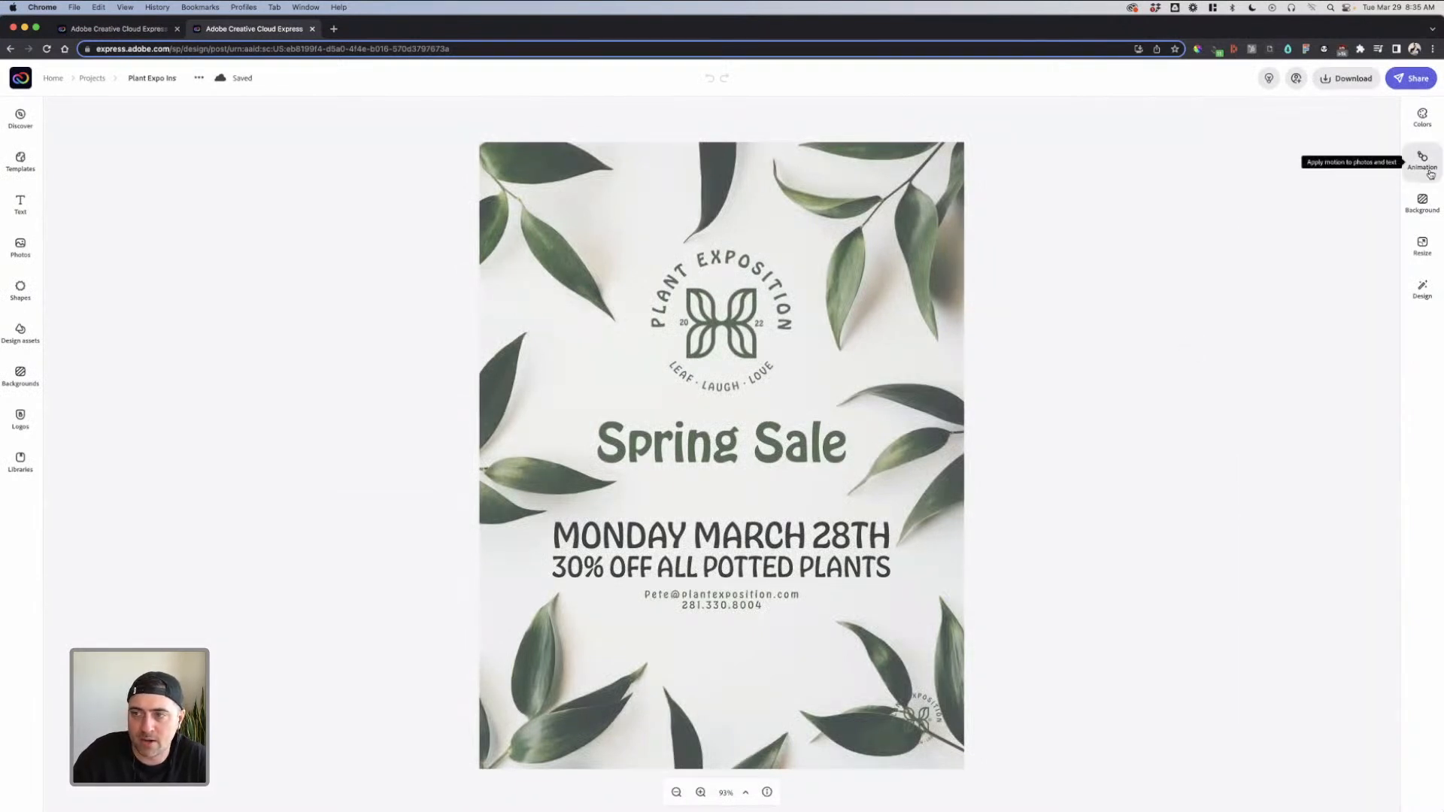
Examine the print, social profile and standard sizes offered for resizing the design
click(1422, 244)
scroll(1364, 289, down, 2)
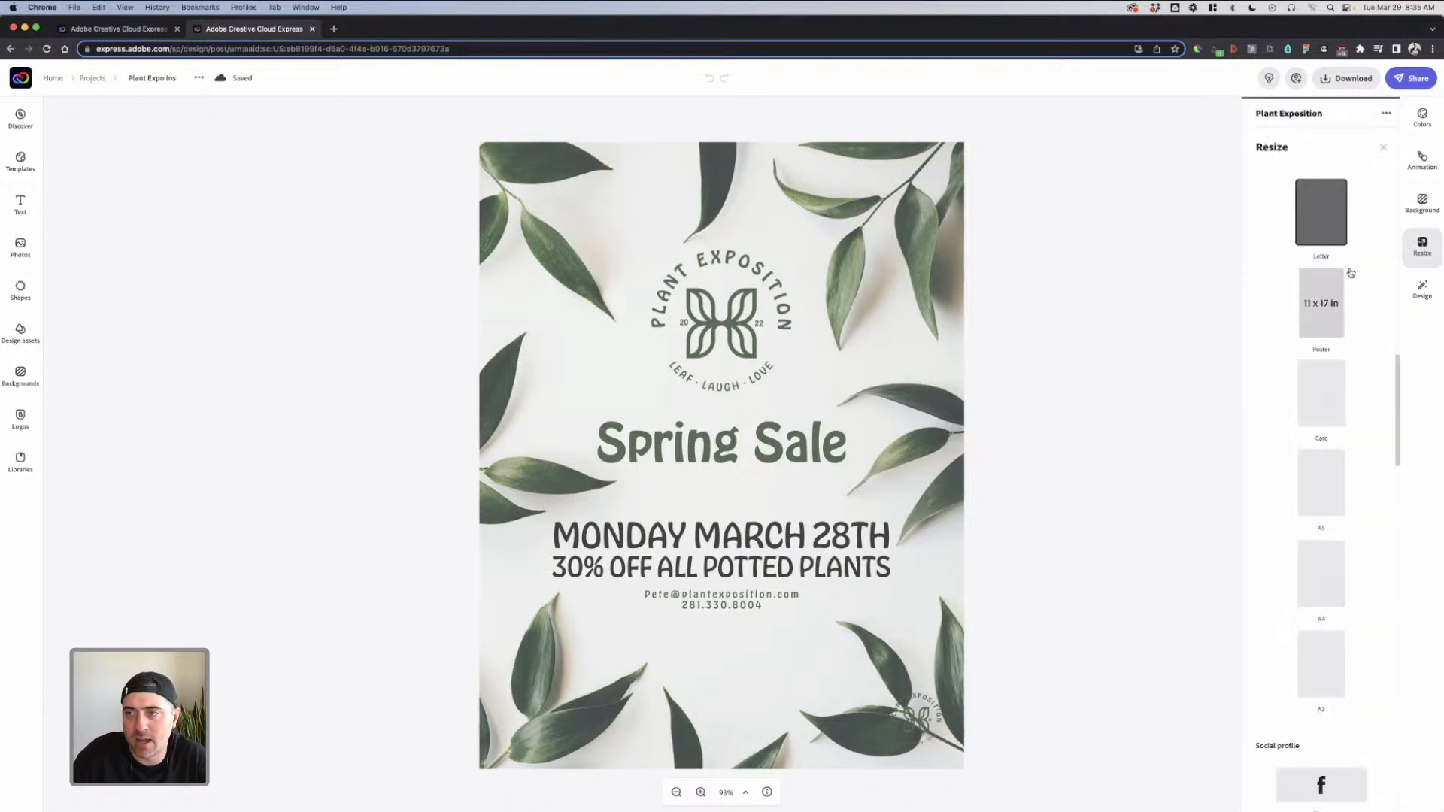
scroll(1364, 289, up, 5)
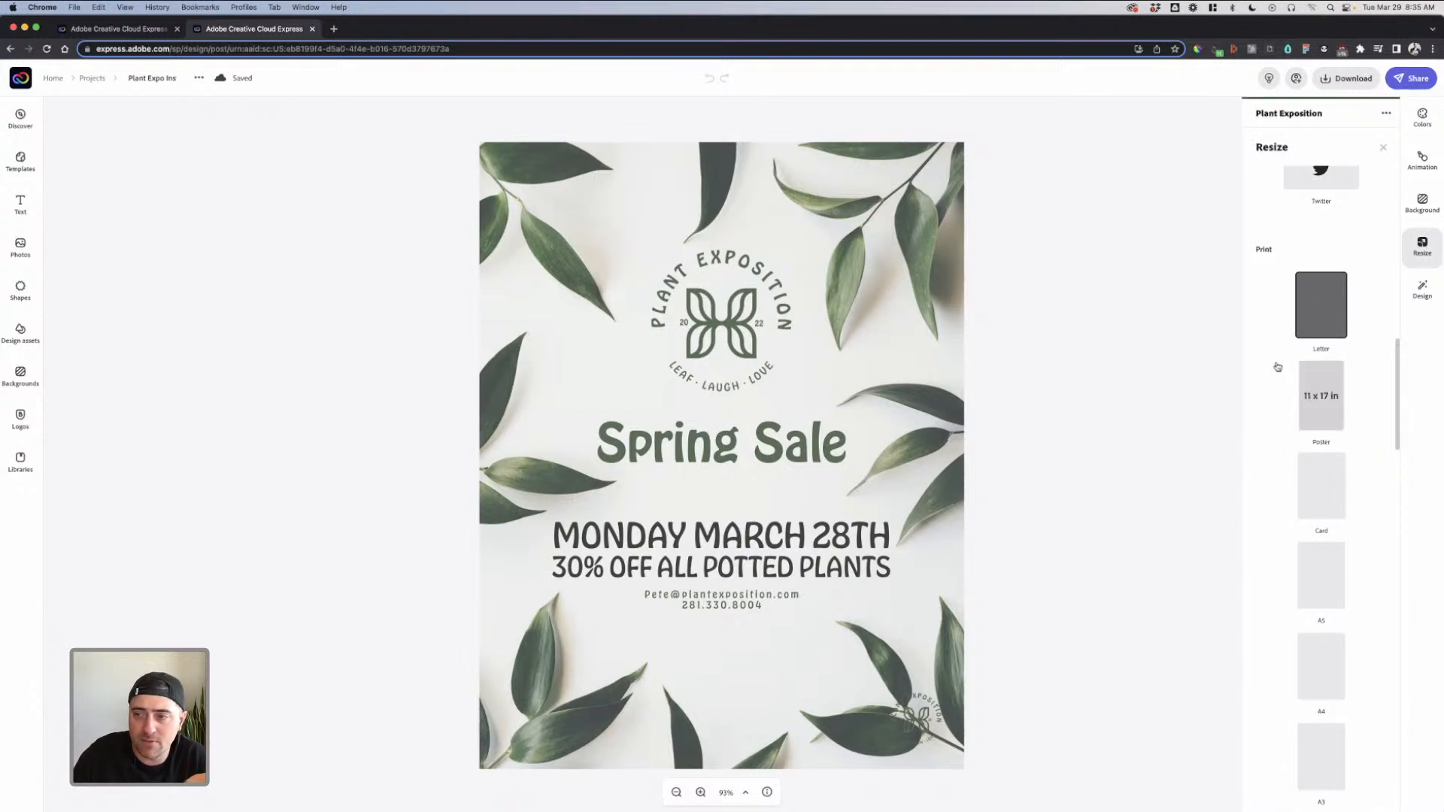
scroll(1338, 350, down, 2)
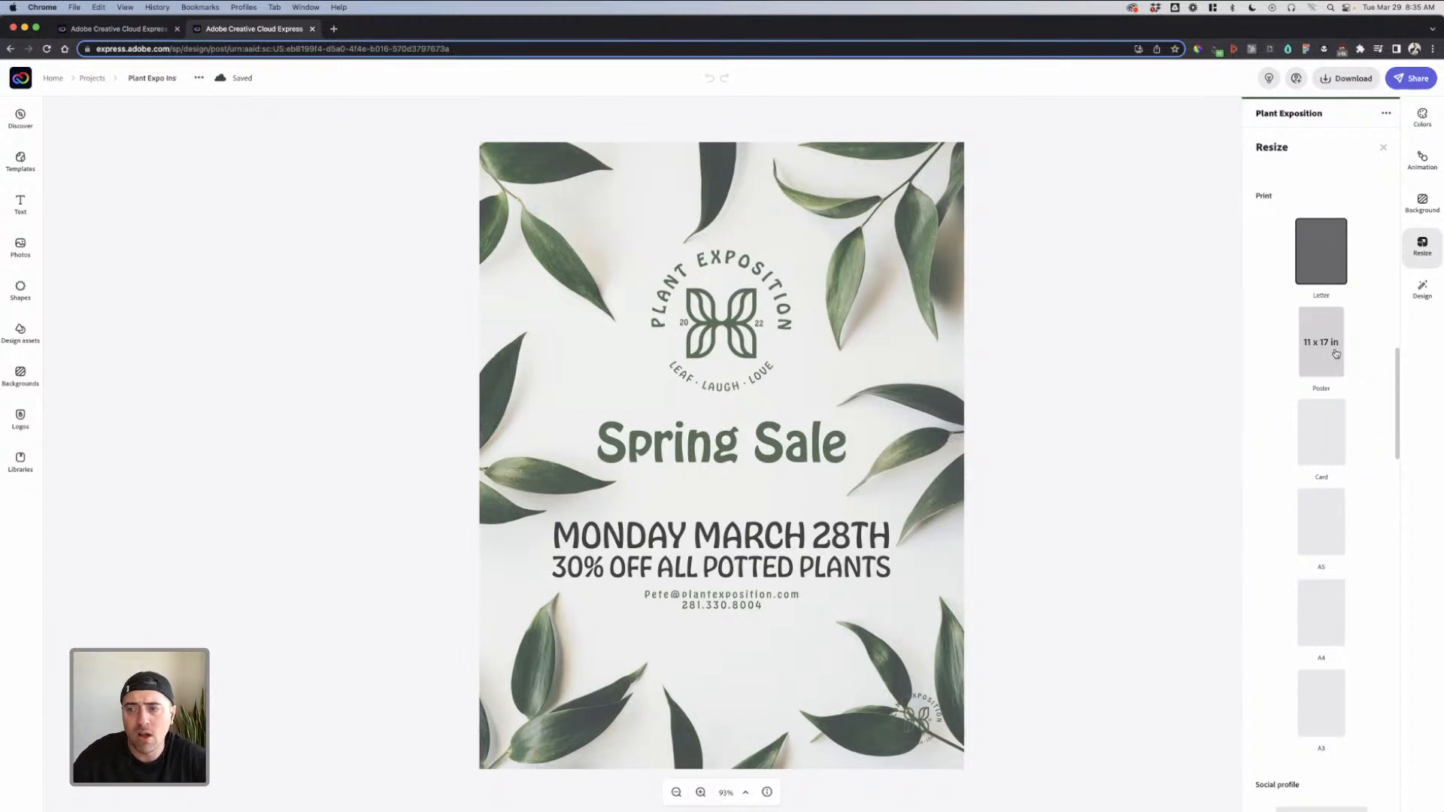
scroll(1328, 413, down, 2)
scroll(1331, 434, down, 2)
scroll(1335, 485, up, 5)
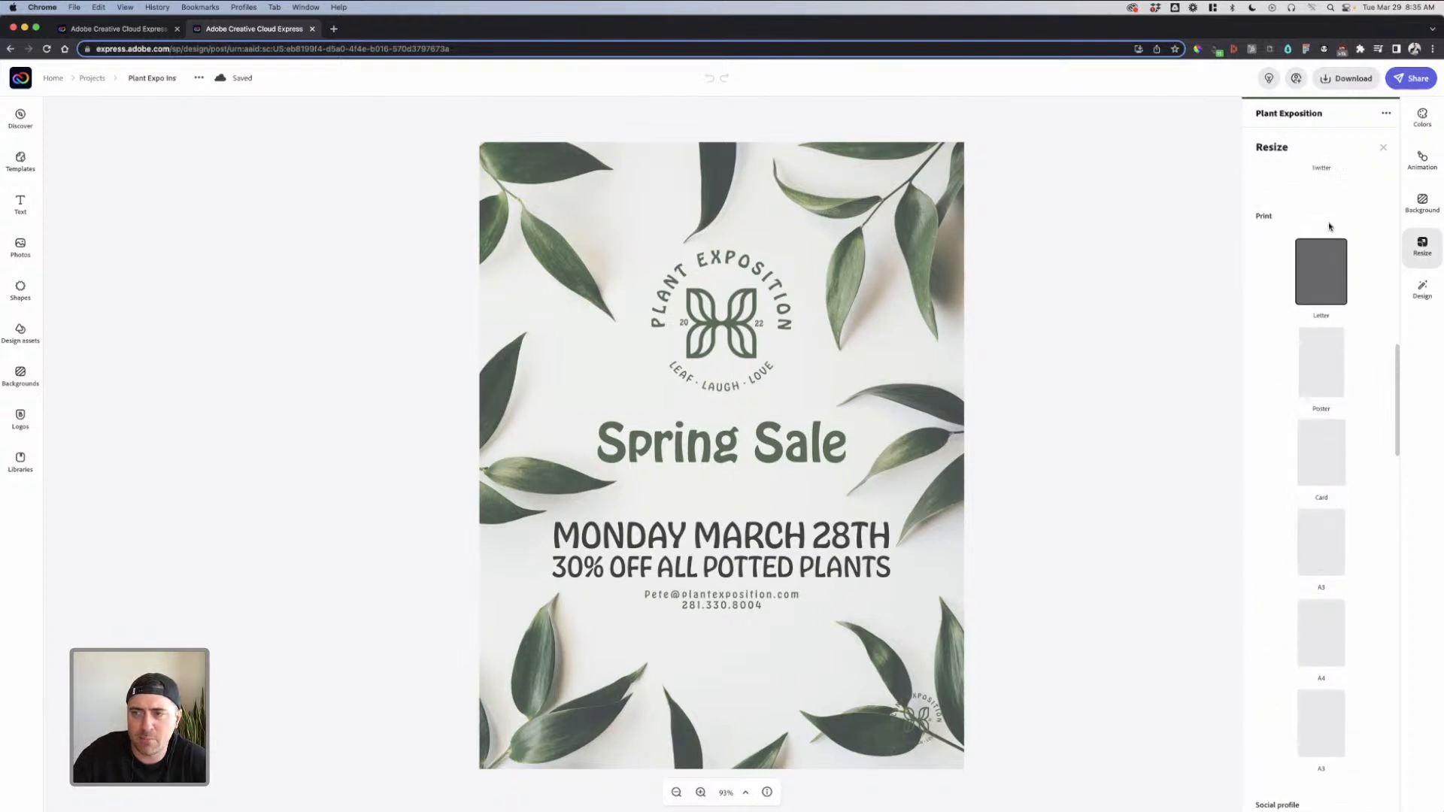
scroll(1287, 354, down, 15)
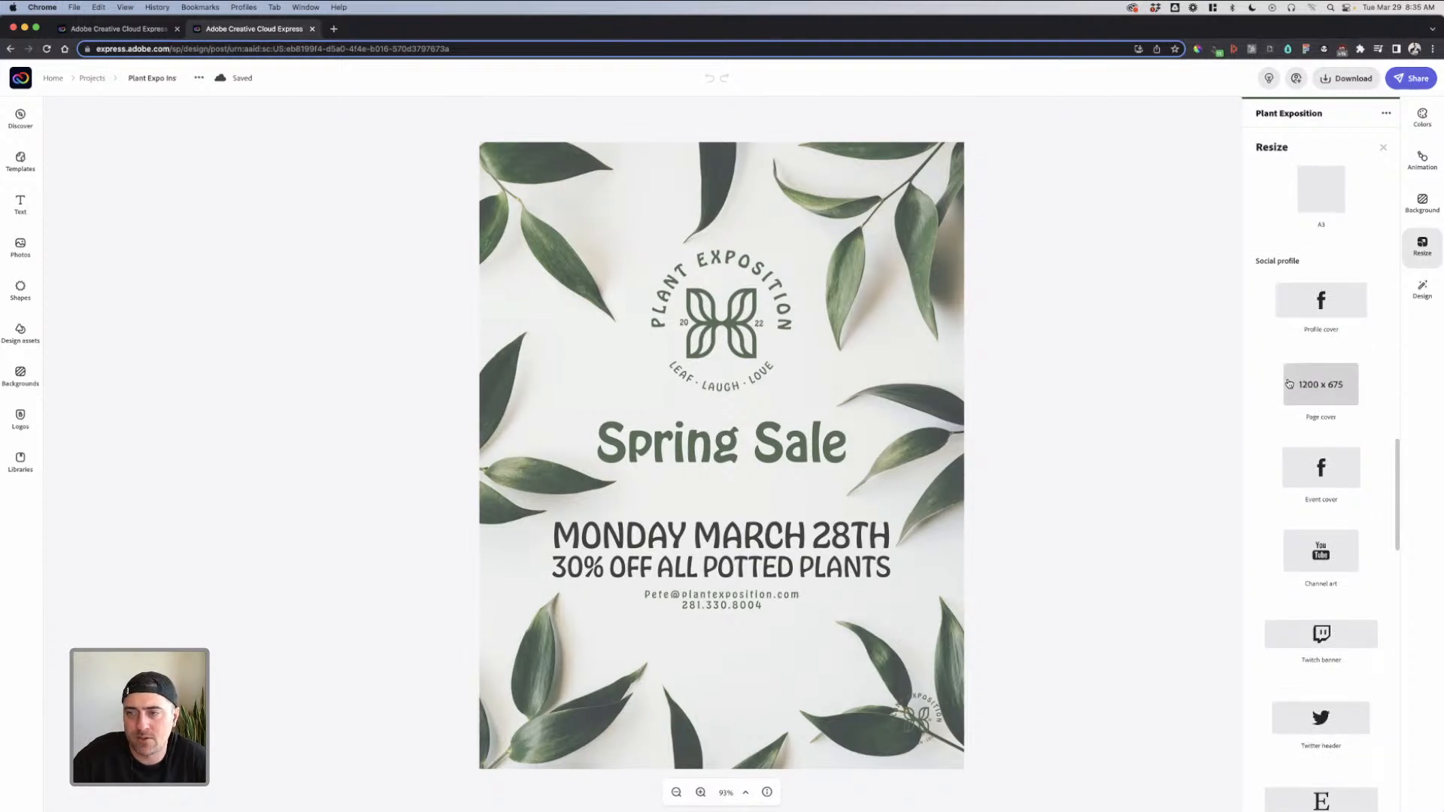
scroll(1288, 383, down, 10)
scroll(1289, 384, down, 8)
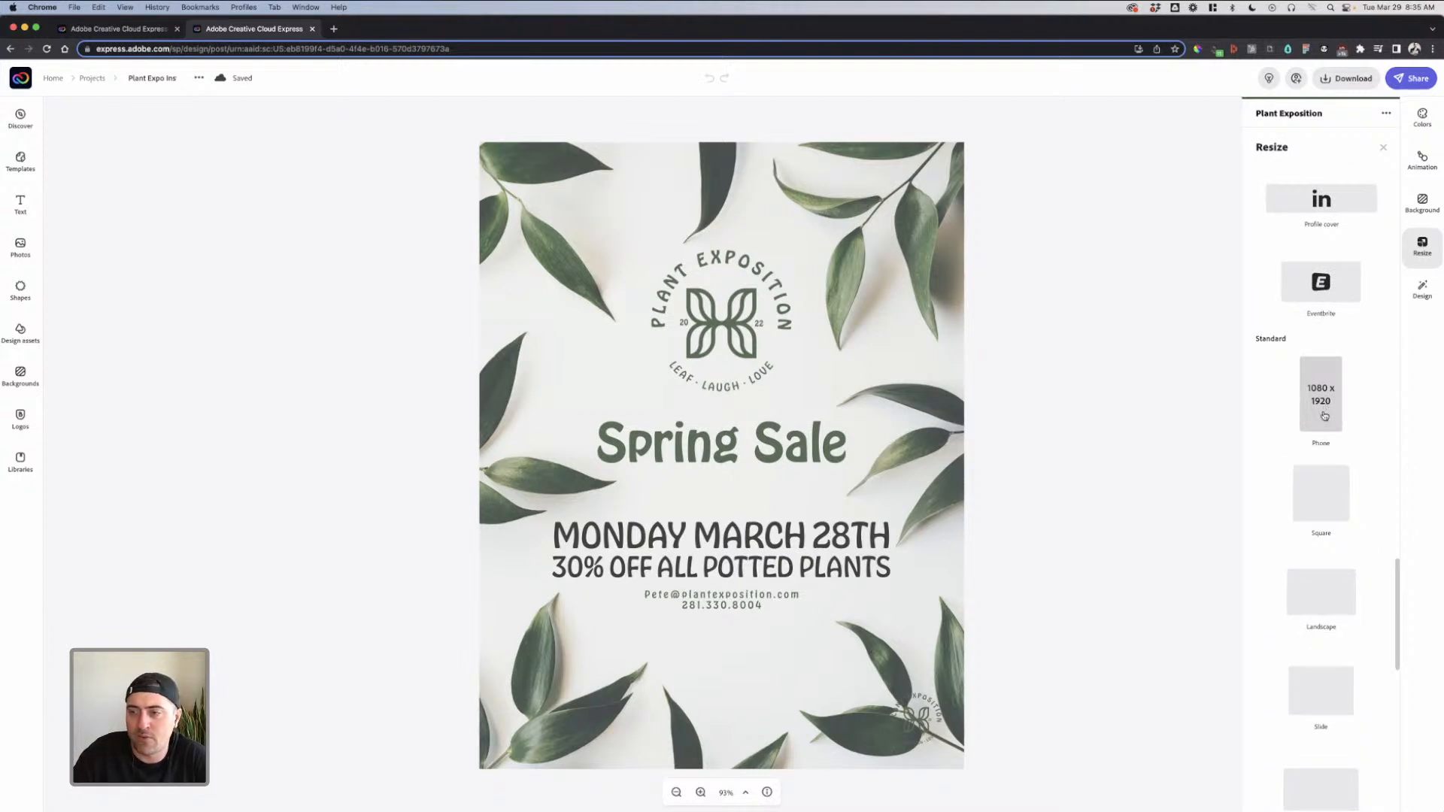
scroll(1324, 434, down, 3)
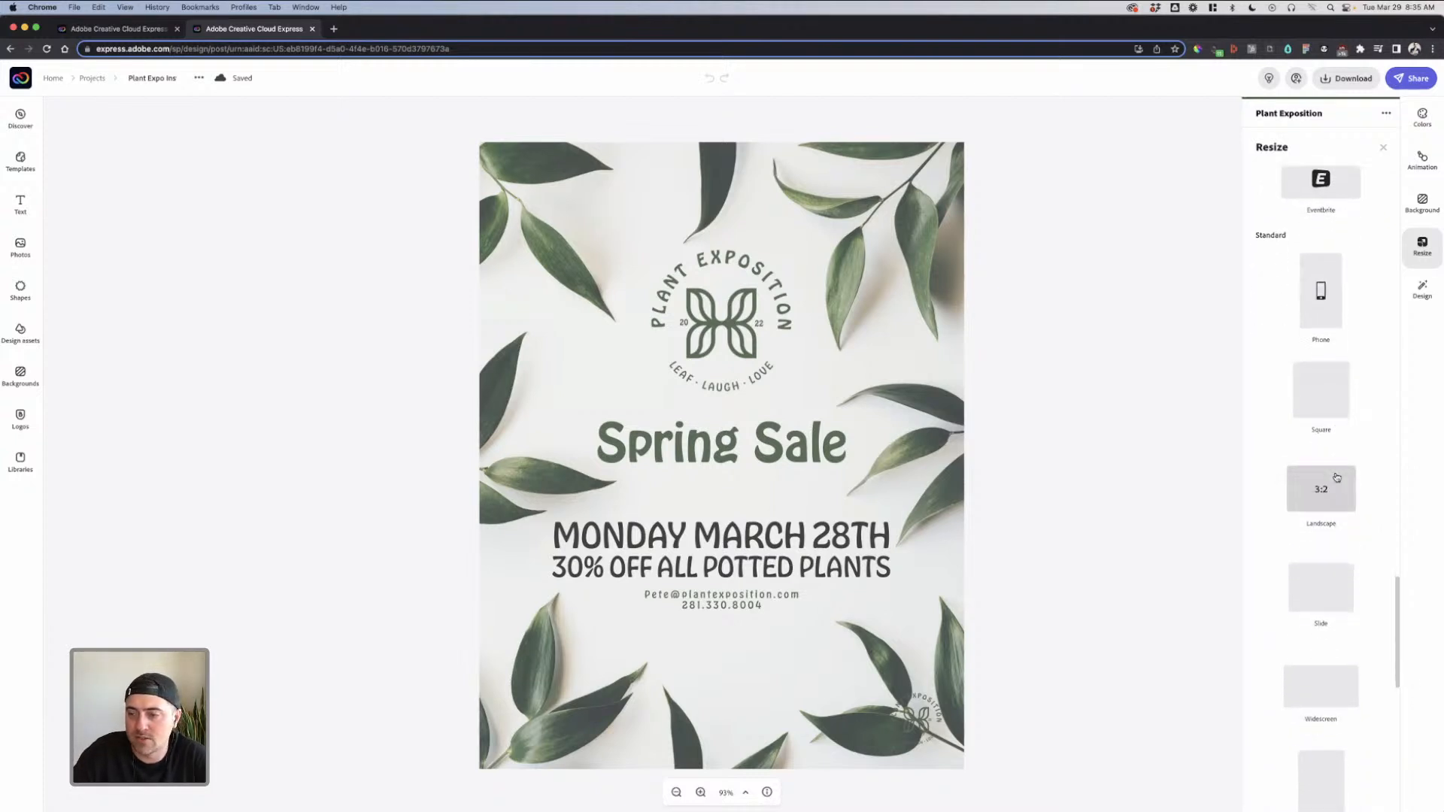
Try to resize the design to the standard Square format, select its leaf image, zoom out, and reload the page
click(1330, 410)
click(952, 362)
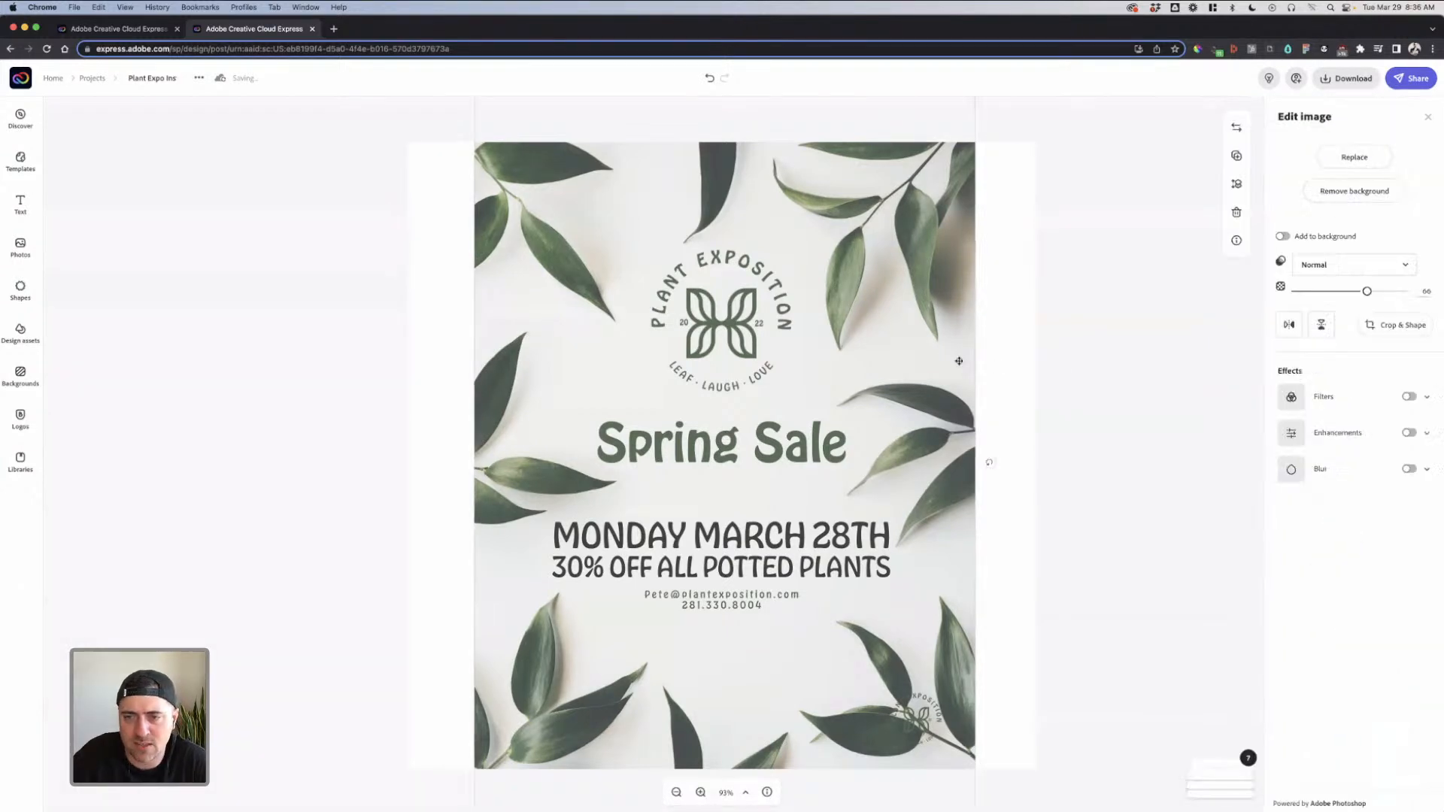
scroll(798, 481, down, 5)
scroll(803, 482, up, 5)
scroll(809, 483, down, 6)
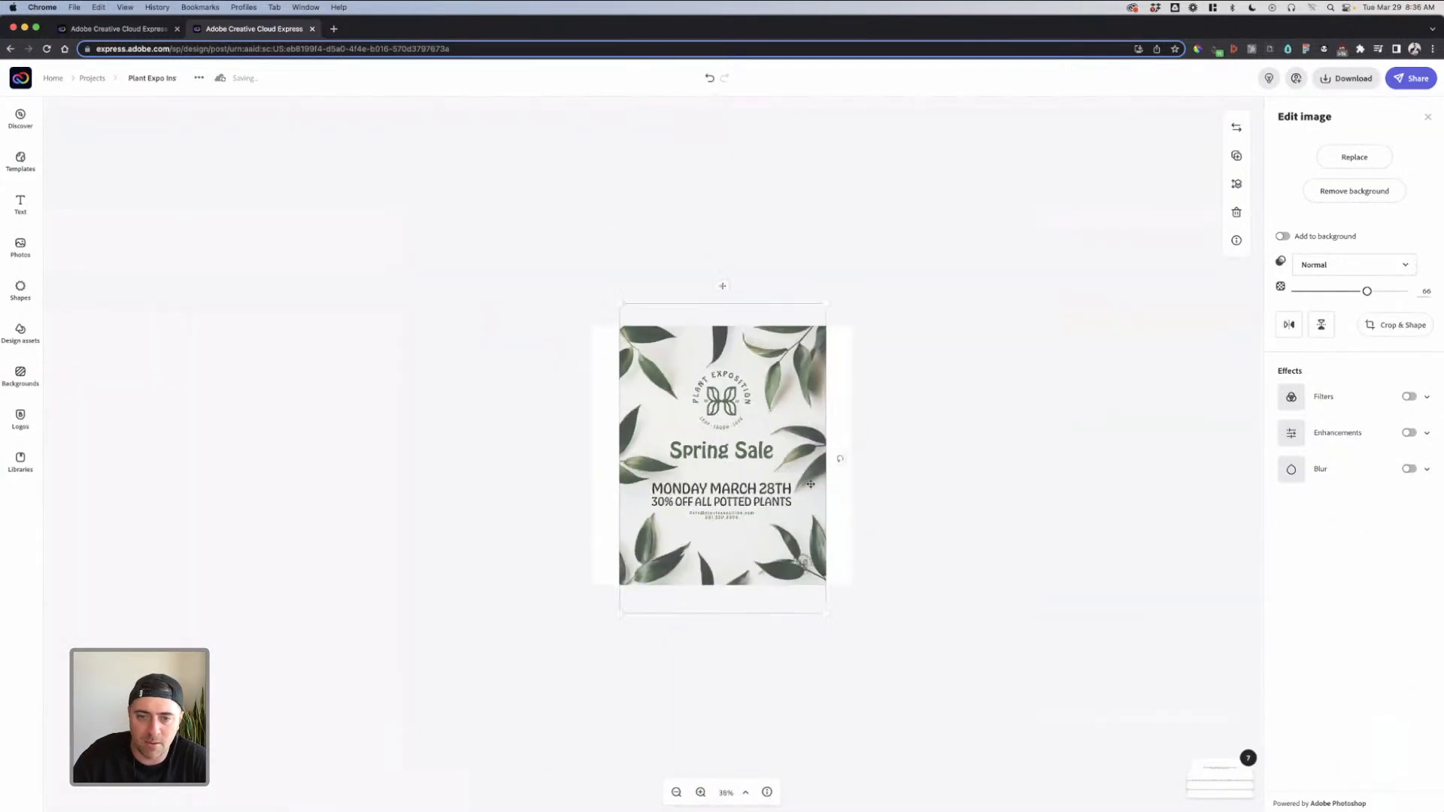
click(695, 792)
click(693, 793)
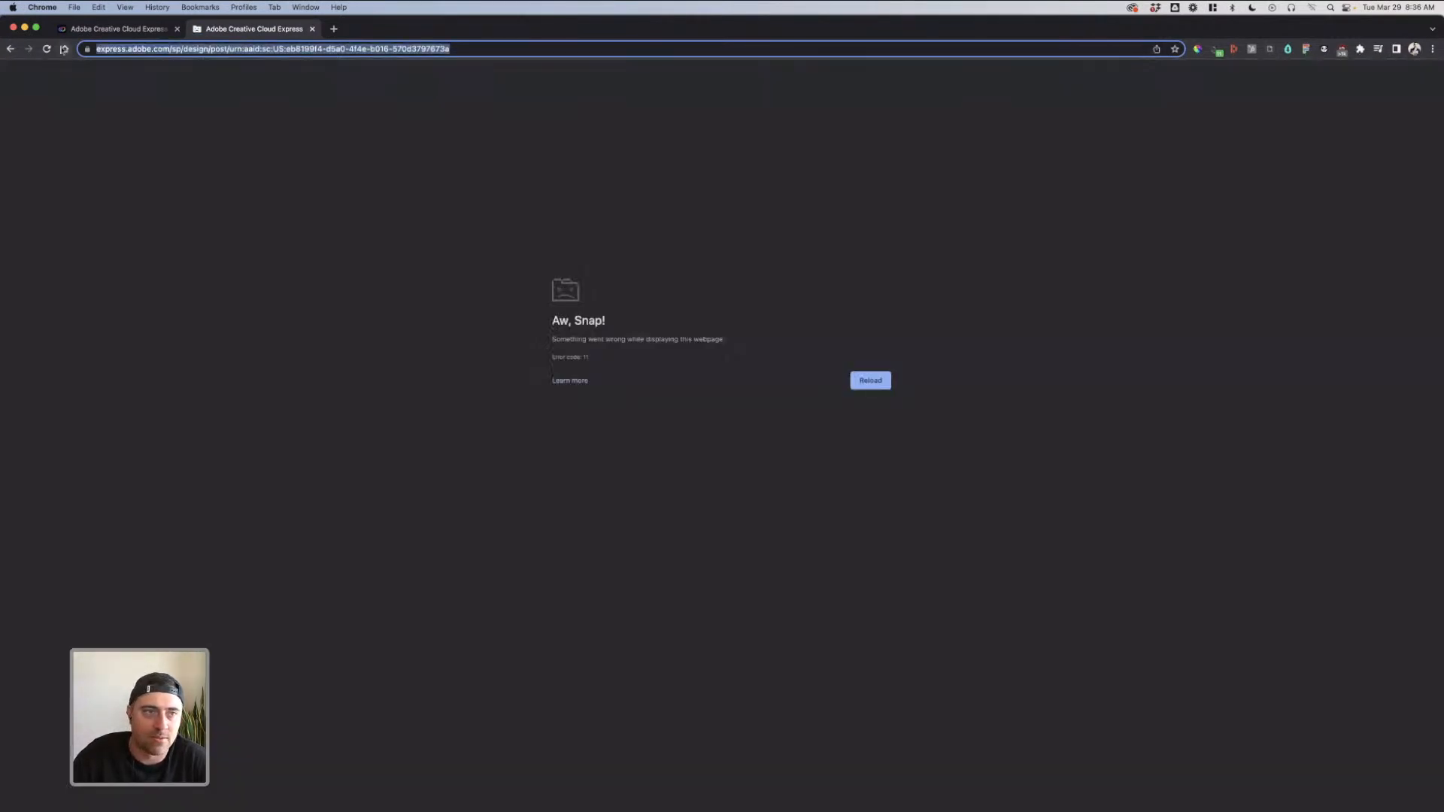
click(46, 48)
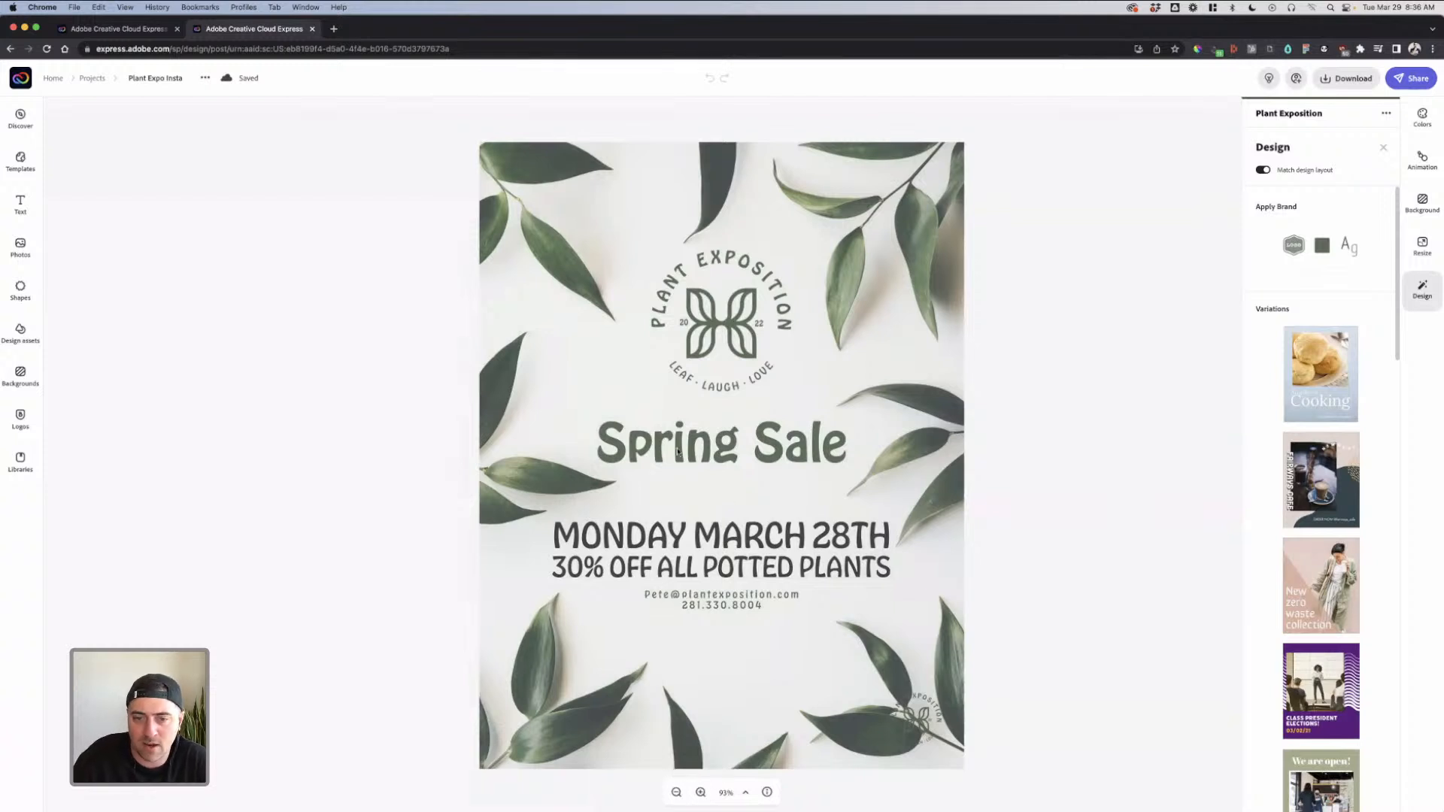
Check the text settings of the sale details and the Spring Sale heading, leaving nothing selected
click(755, 539)
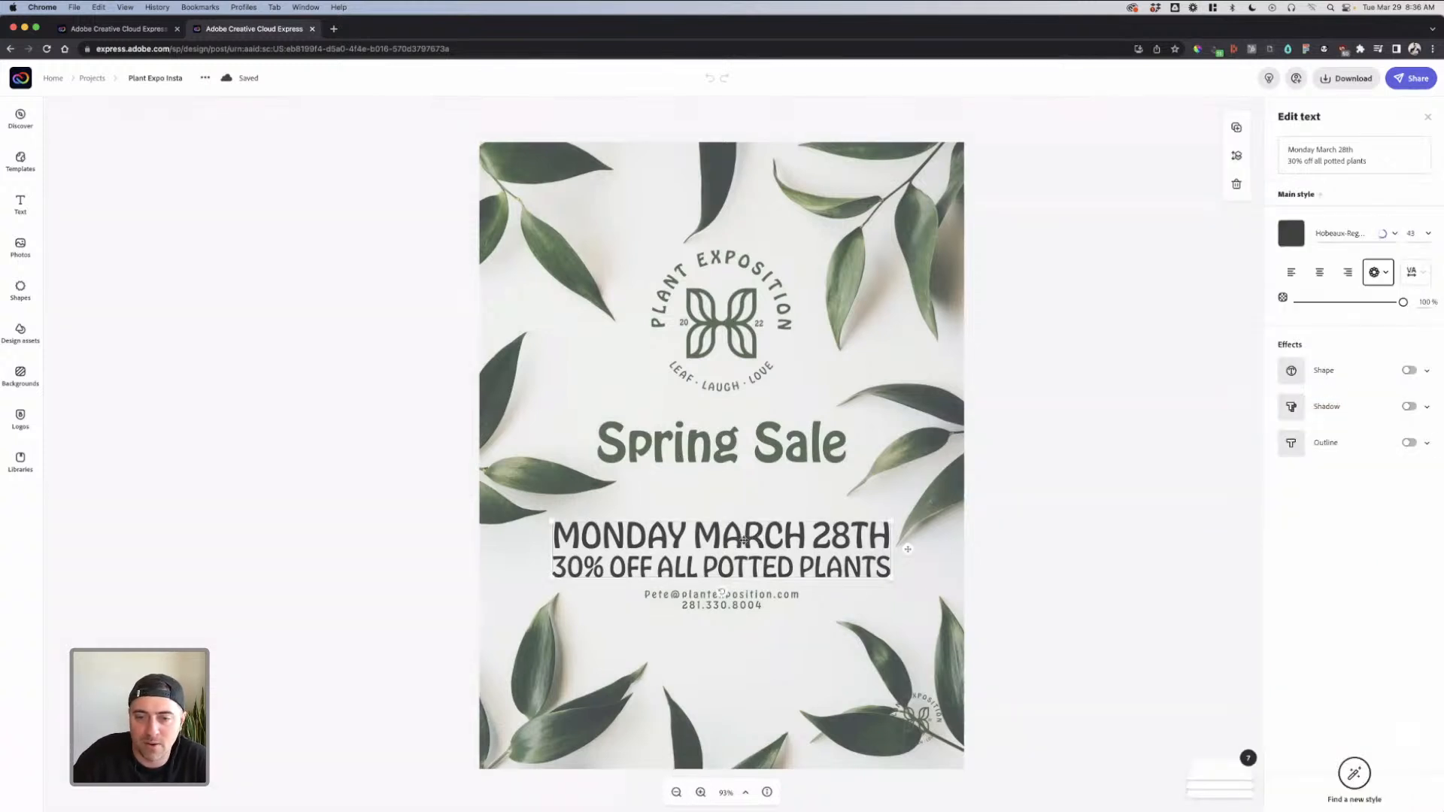
click(1006, 522)
click(759, 455)
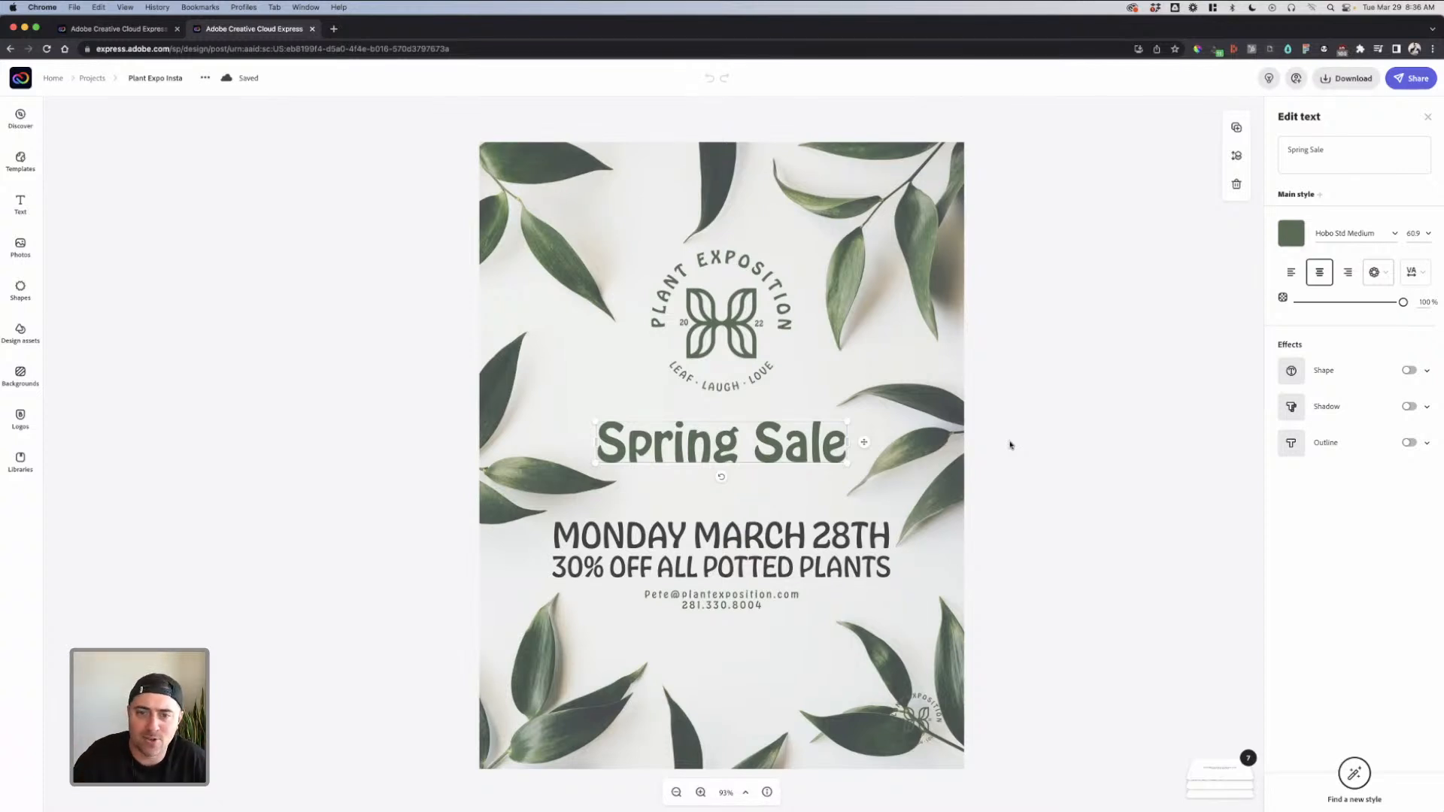
click(636, 399)
click(790, 440)
click(992, 479)
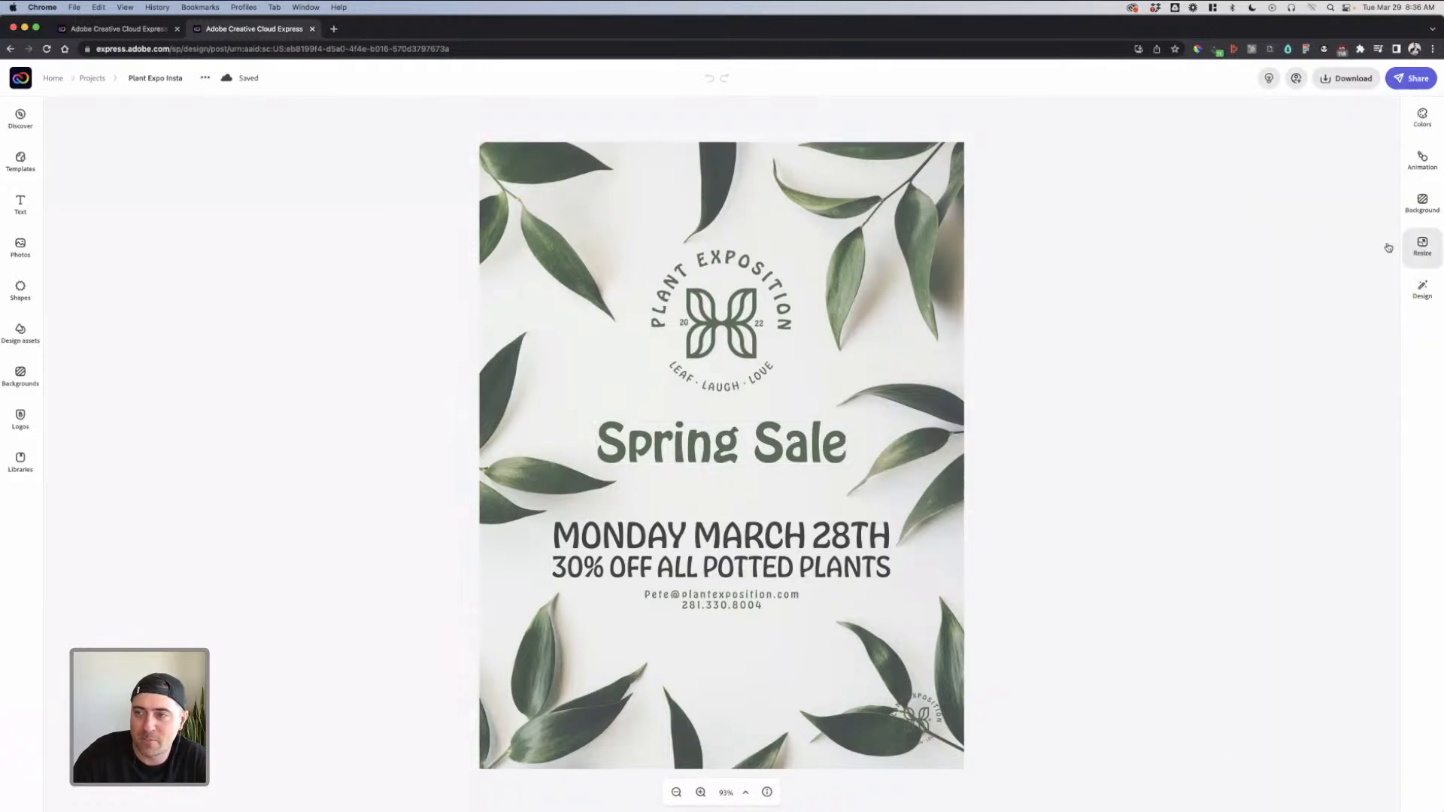
Resize the design to the standard Square (1:1) format
click(1420, 246)
scroll(1323, 391, down, 15)
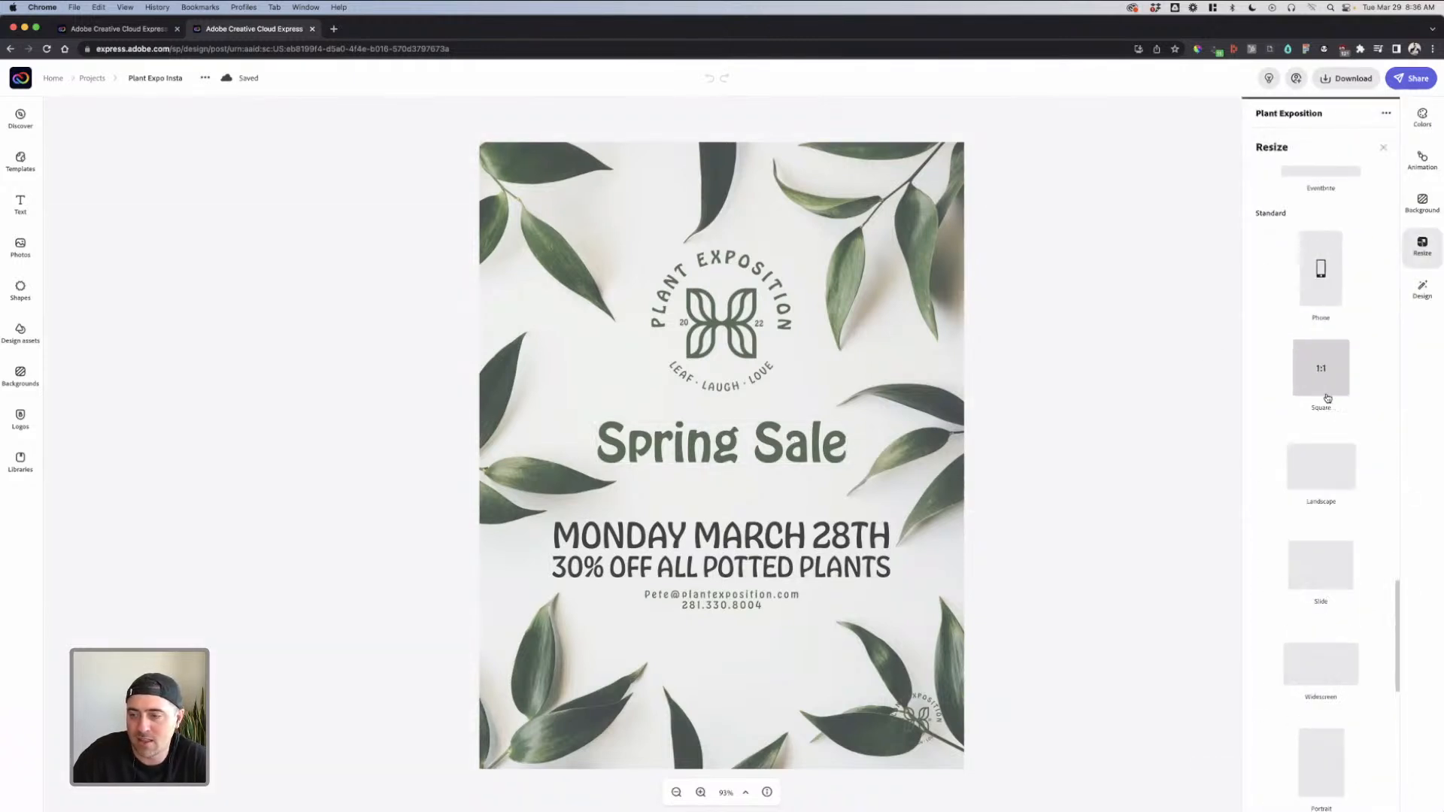
scroll(1327, 399, down, 1)
scroll(1340, 483, up, 1)
click(1332, 364)
Enlarge and reposition the leaf image so it covers the whole square canvas, with the leaves framing the logo and text
click(939, 386)
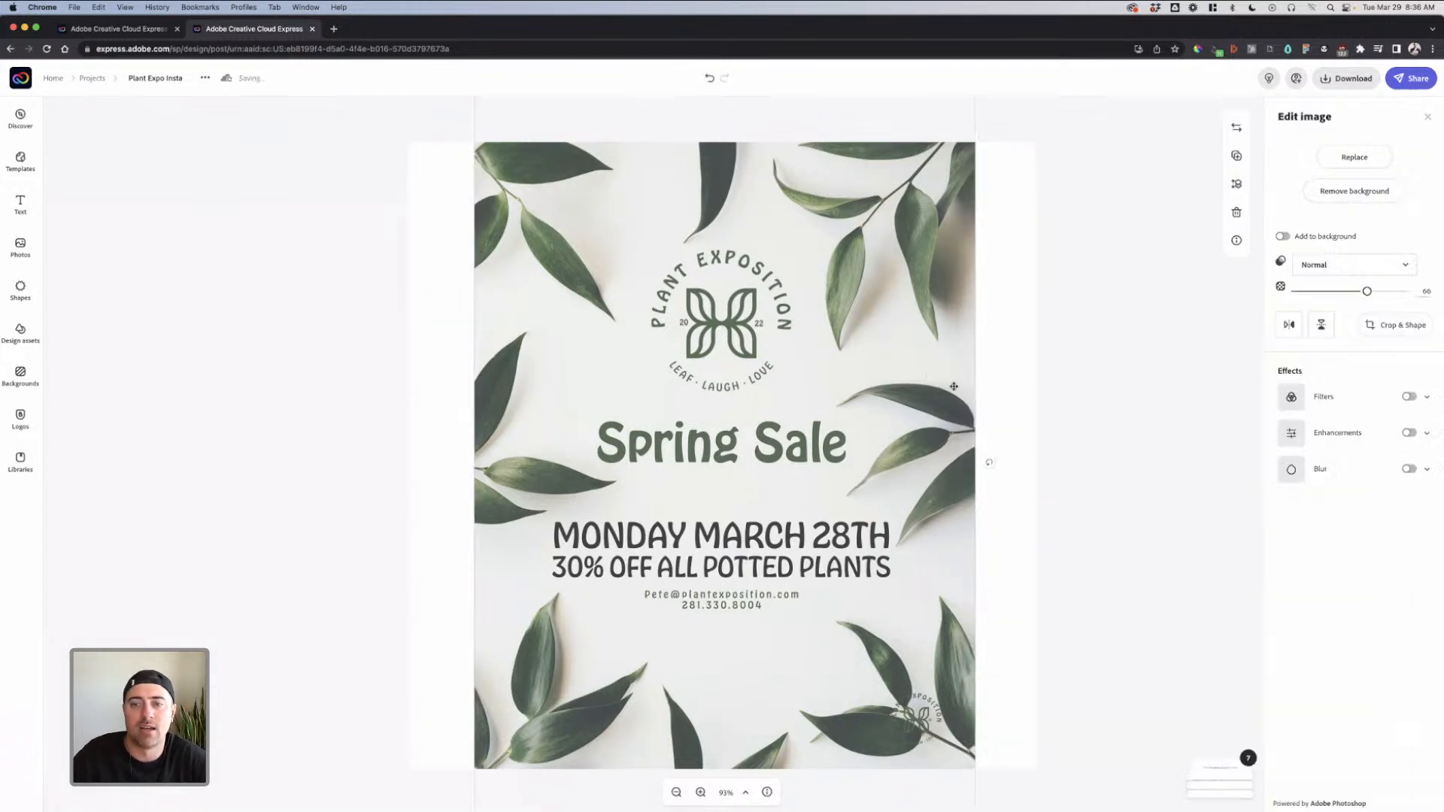
drag(897, 353, 892, 480)
drag(873, 351, 819, 283)
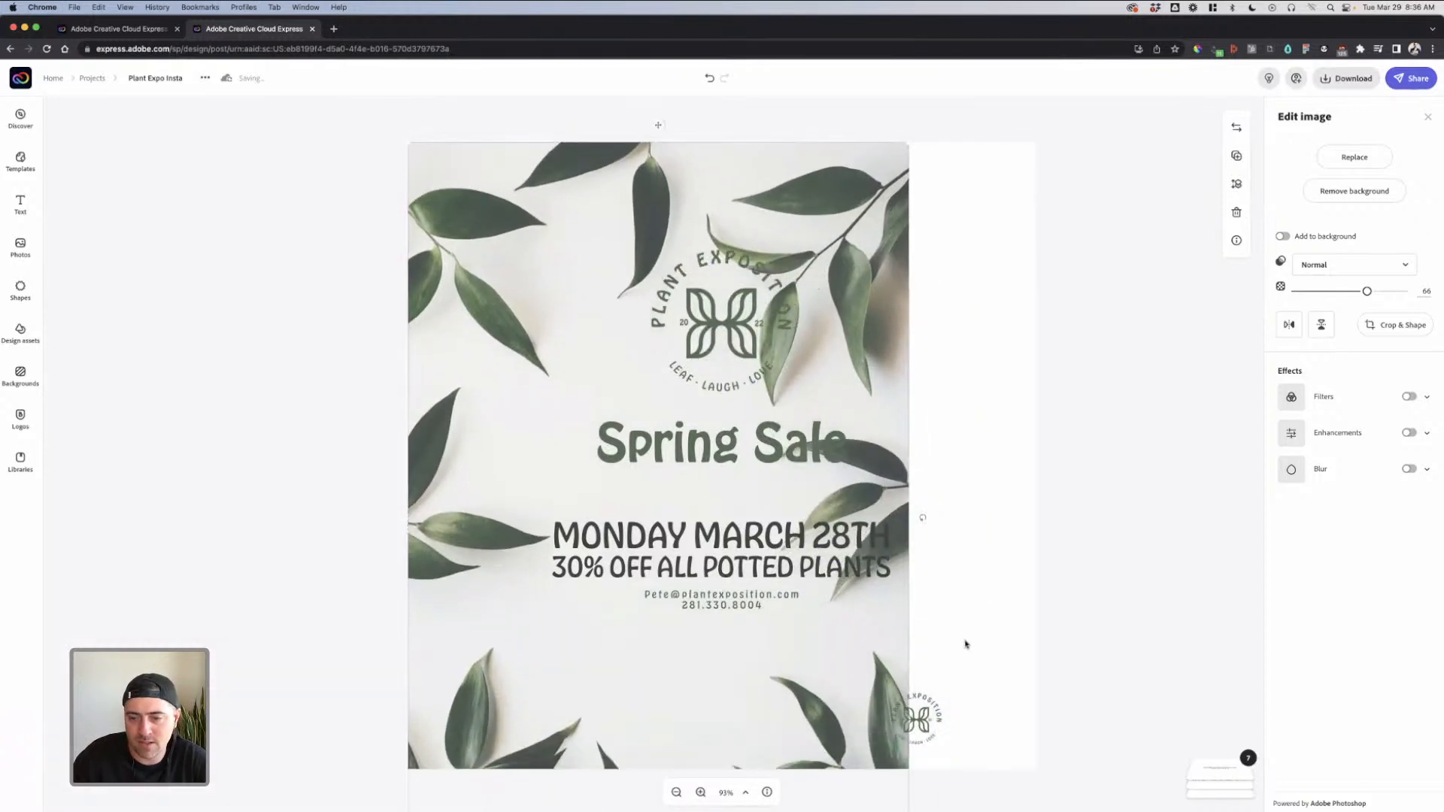
drag(906, 123, 1144, 103)
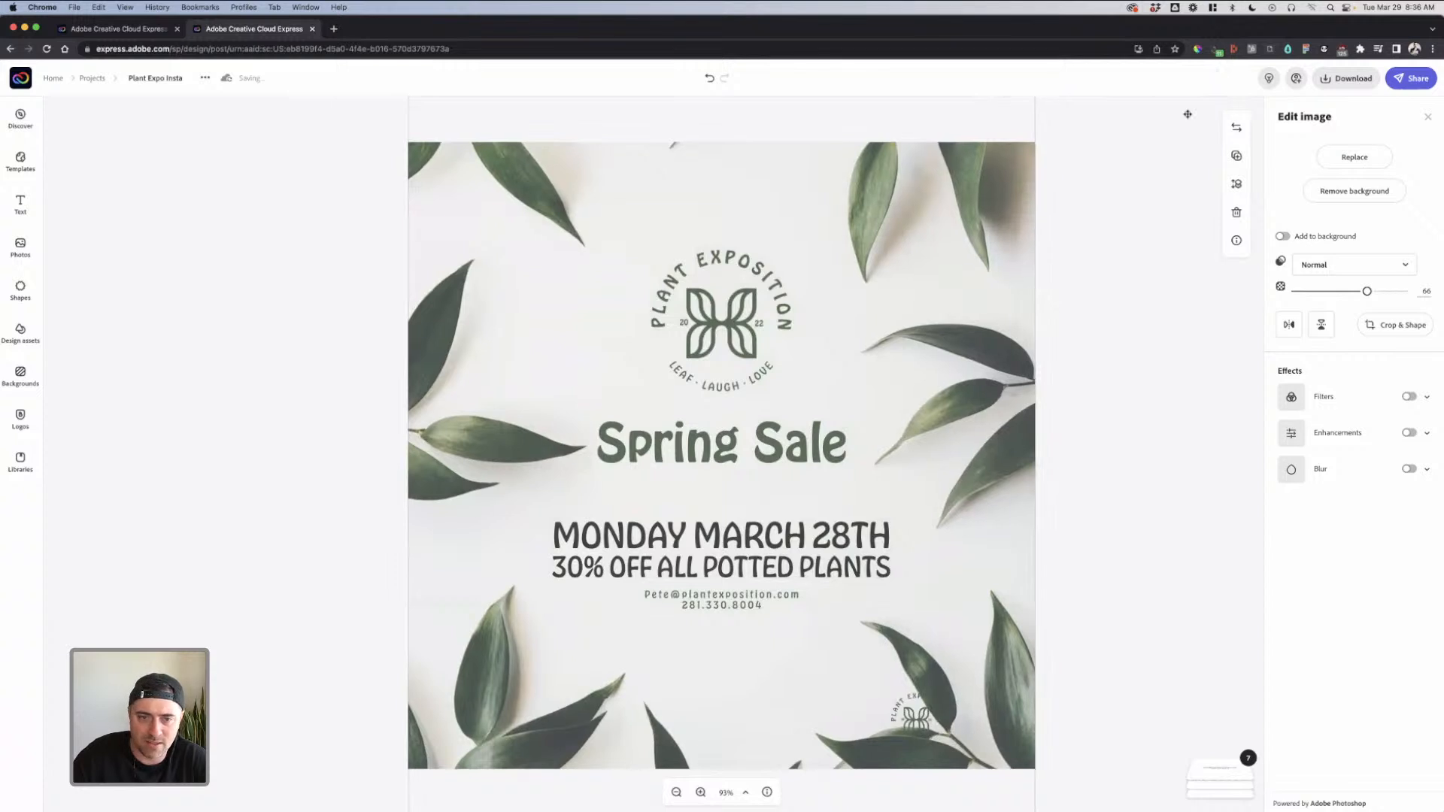
drag(947, 501, 948, 571)
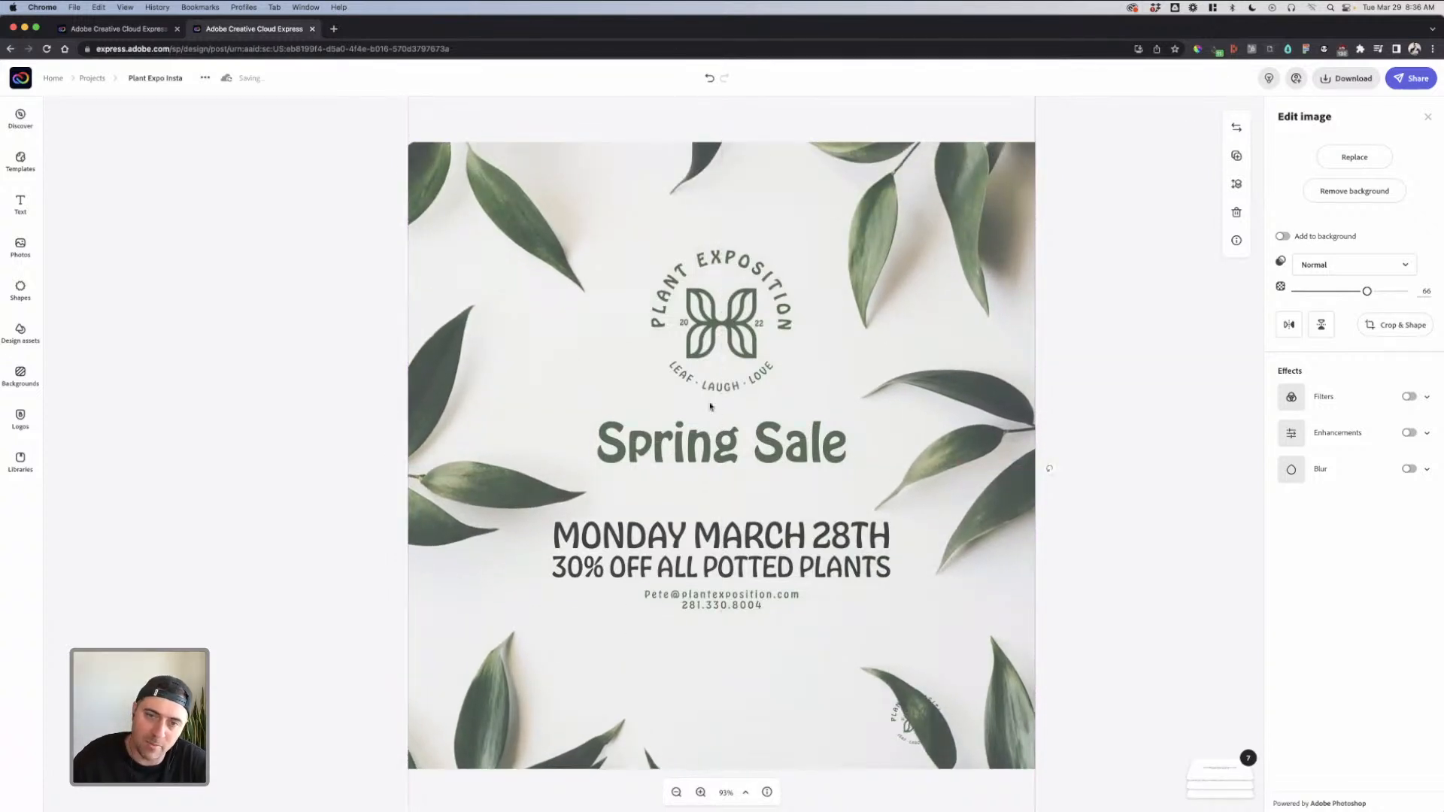
click(1100, 357)
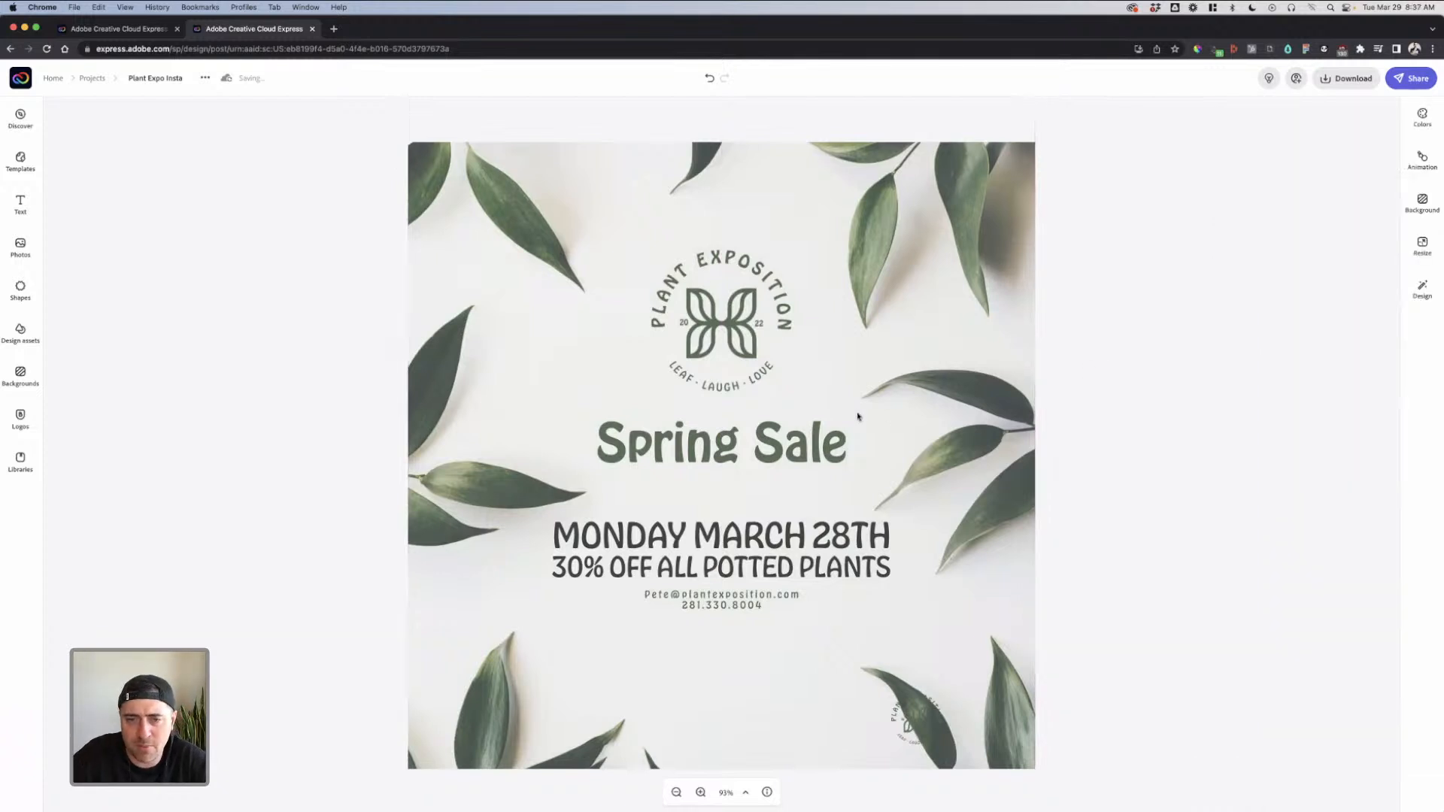
click(991, 400)
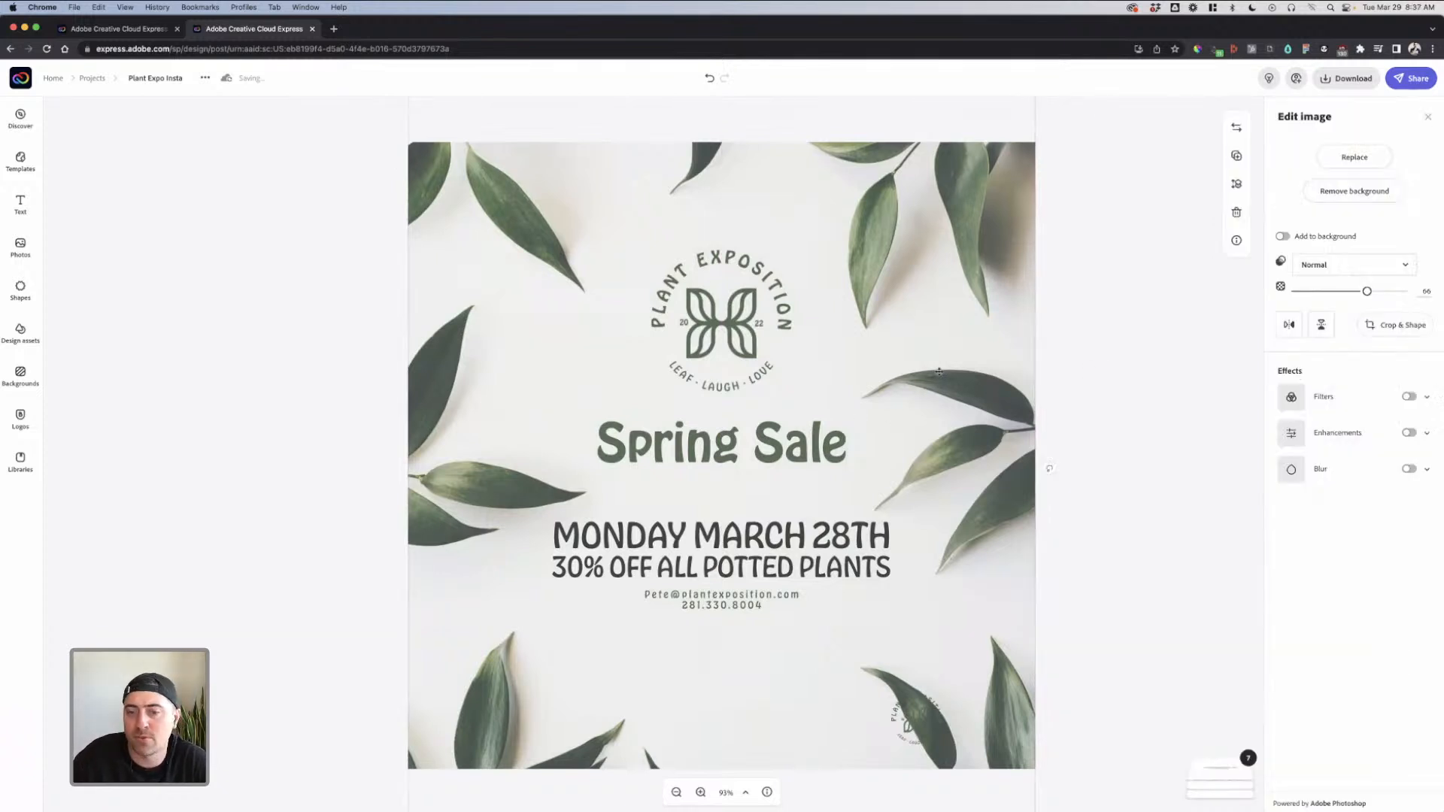
click(787, 451)
click(1077, 461)
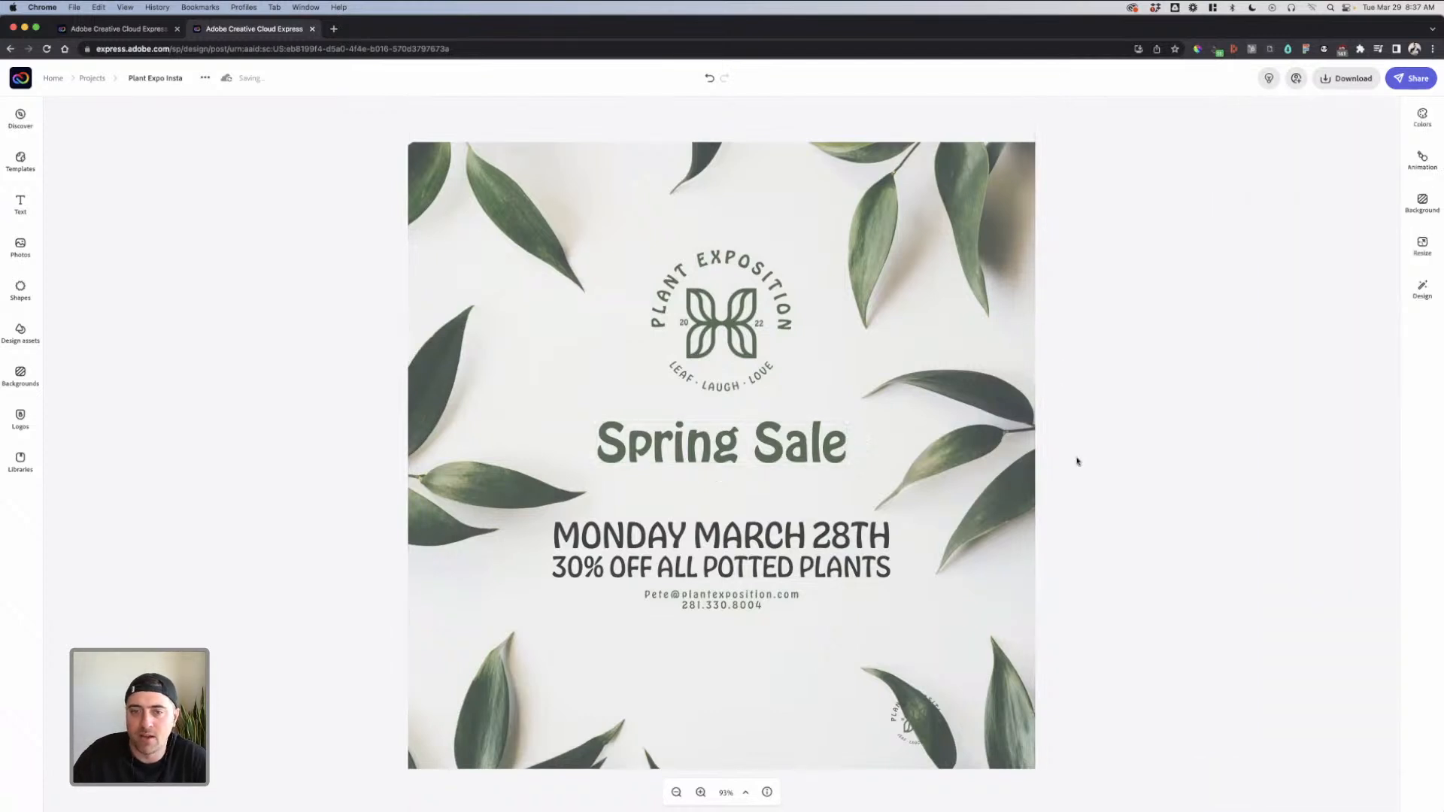
Enlarge the Spring Sale heading to a font size of about 247.3 and center it horizontally just below the logo
click(753, 454)
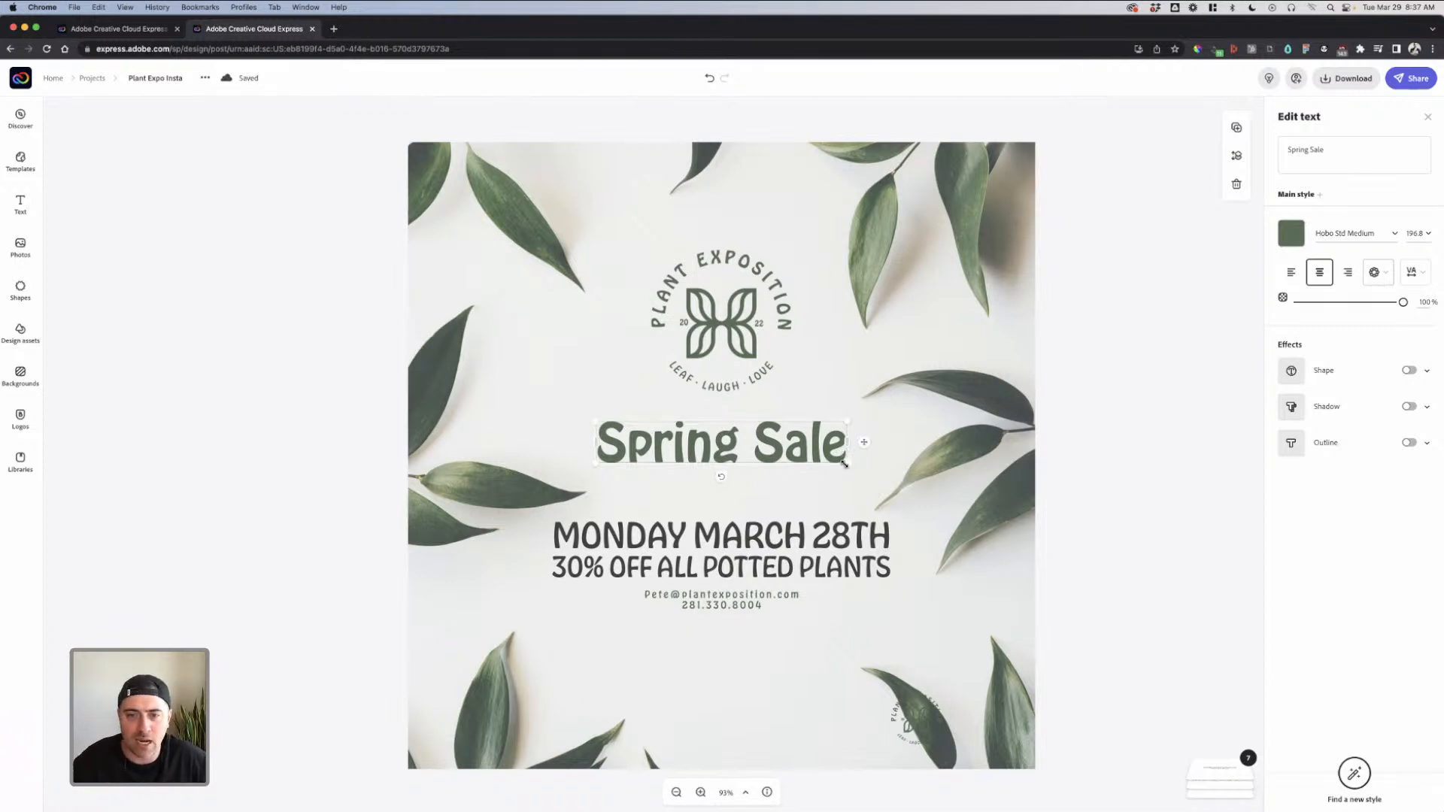
drag(847, 465, 915, 476)
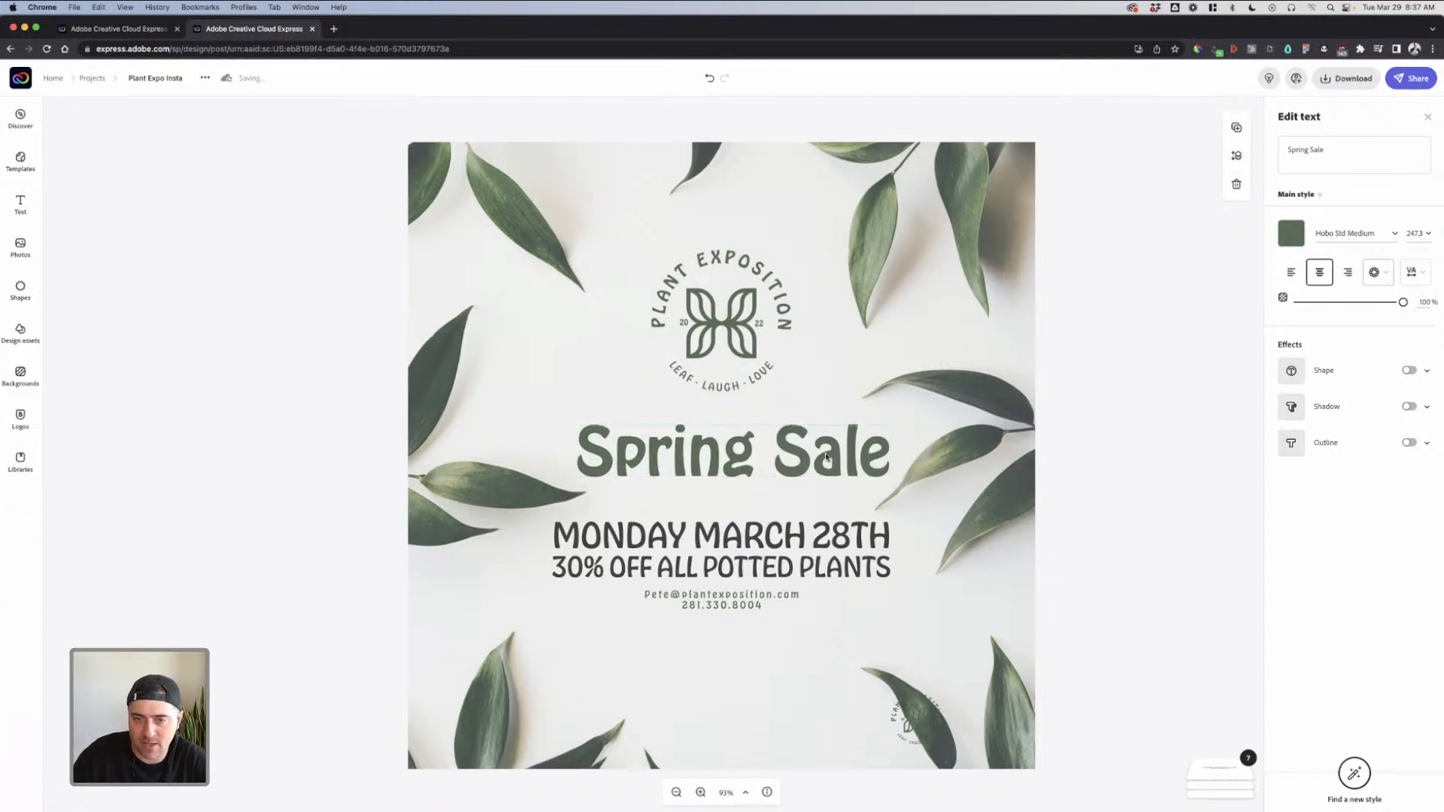
drag(827, 457, 814, 445)
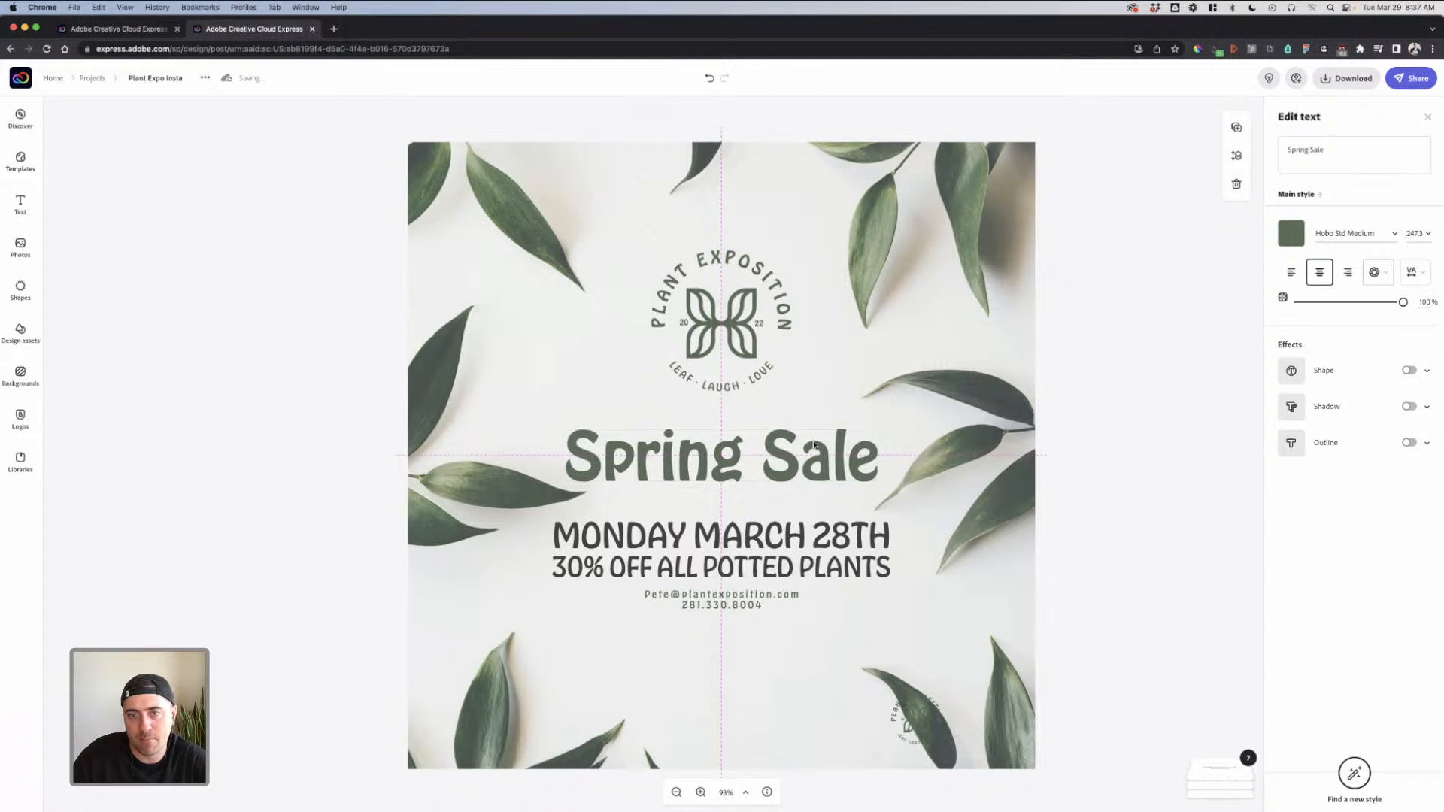
drag(813, 445, 804, 455)
click(1098, 432)
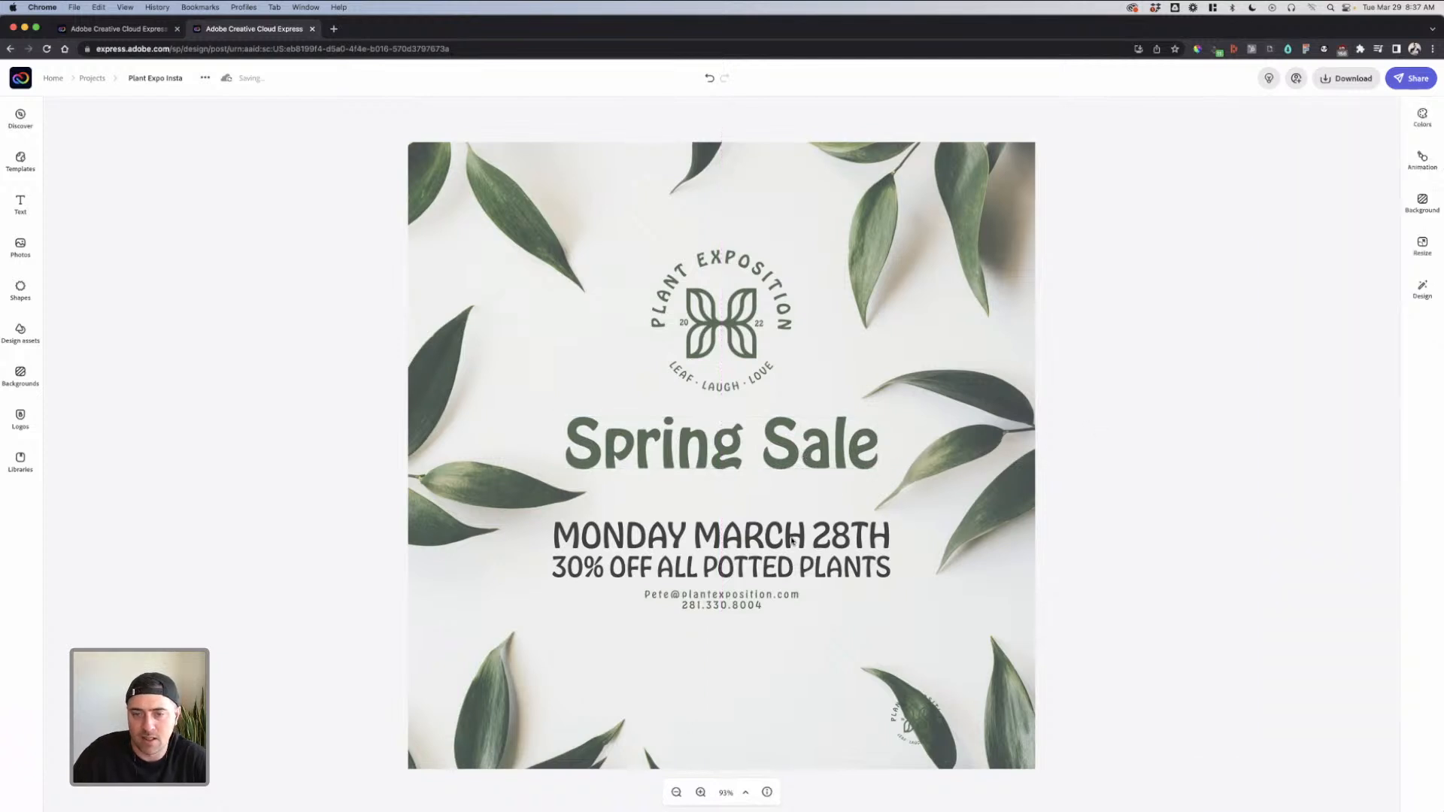
Move the sale details and the contact text together slightly lower below the Spring Sale heading
click(744, 548)
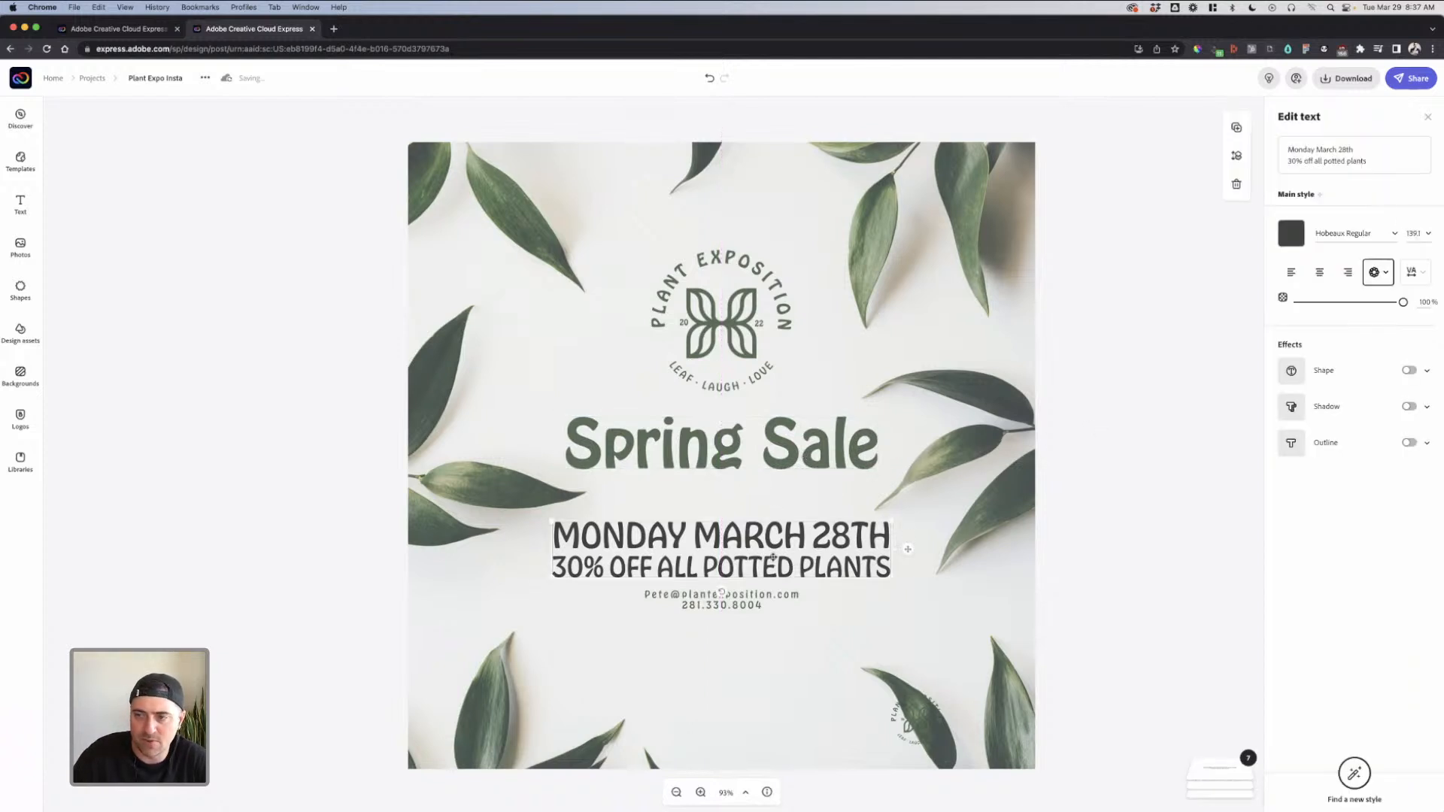
shift+click(751, 599)
drag(751, 562, 751, 599)
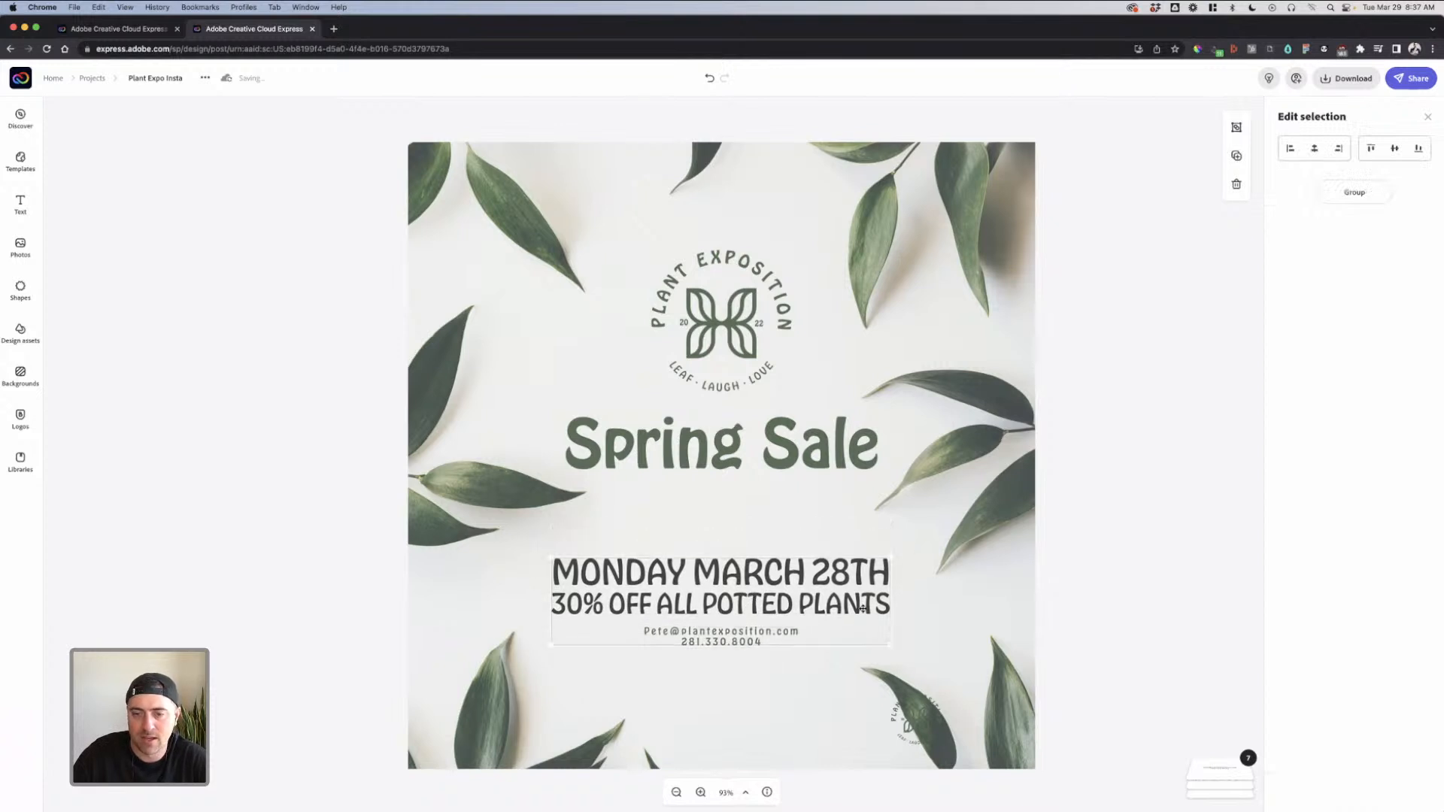
click(1118, 561)
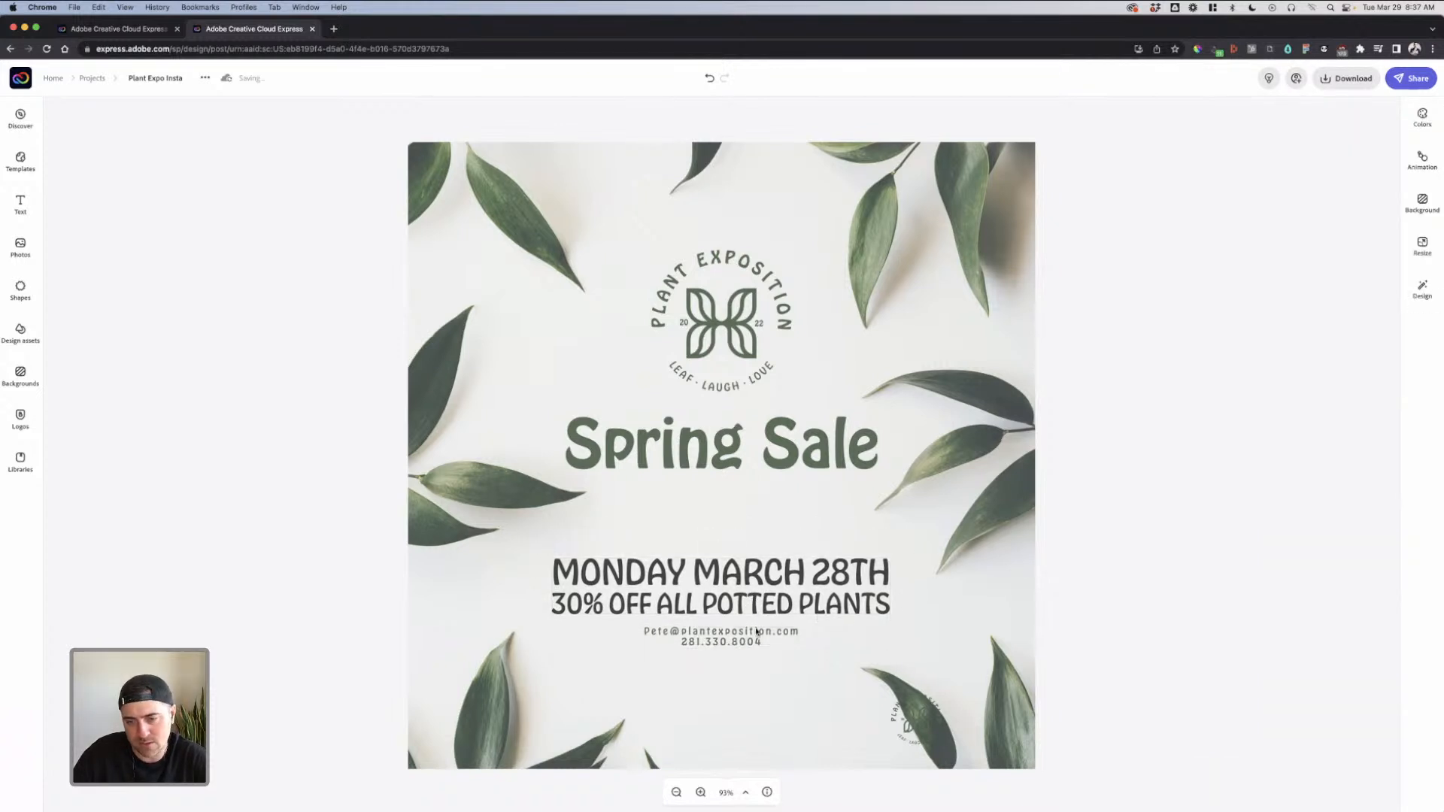
Try aligning the sale details and contact text to their horizontal and vertical centers, and undo the recent changes
click(778, 597)
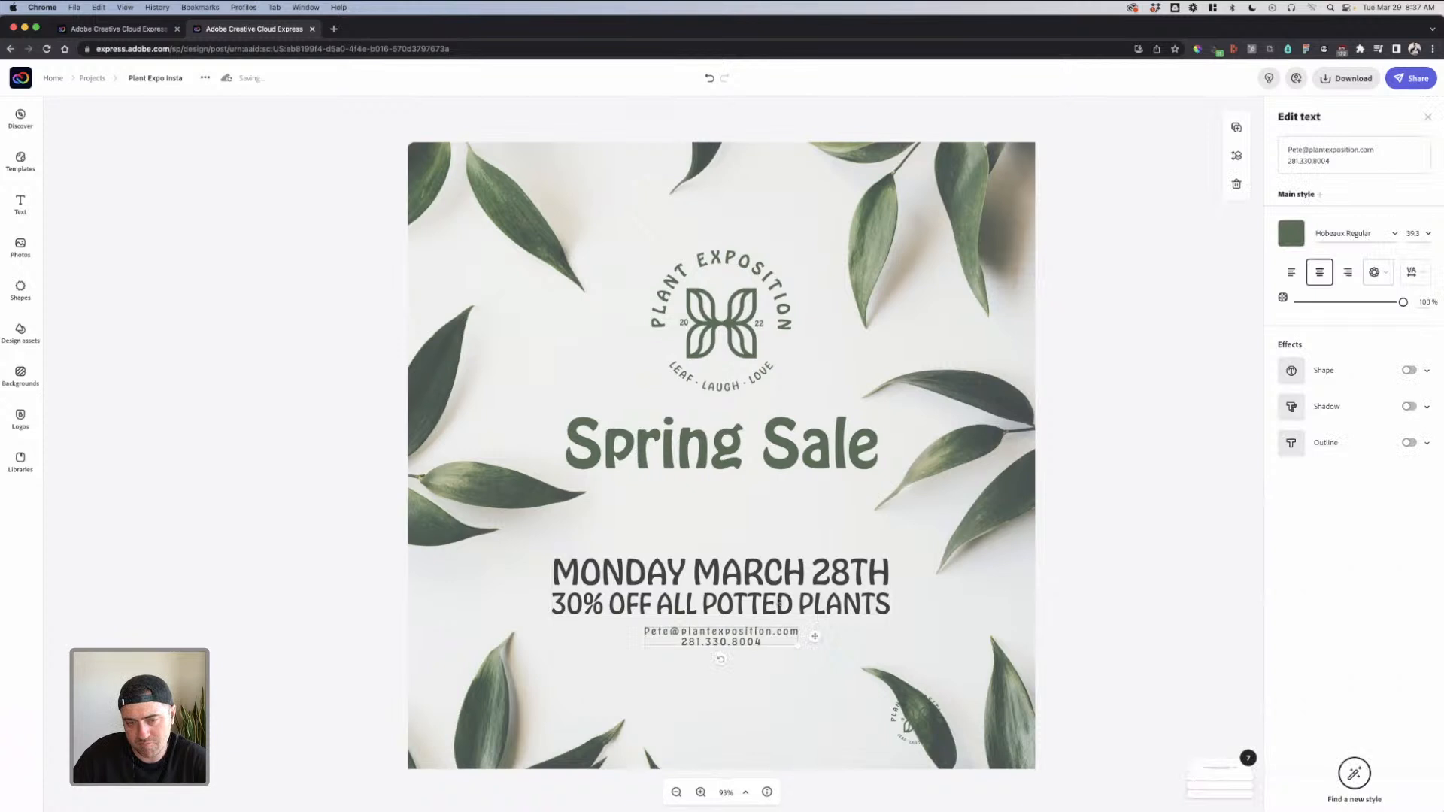
shift+click(761, 635)
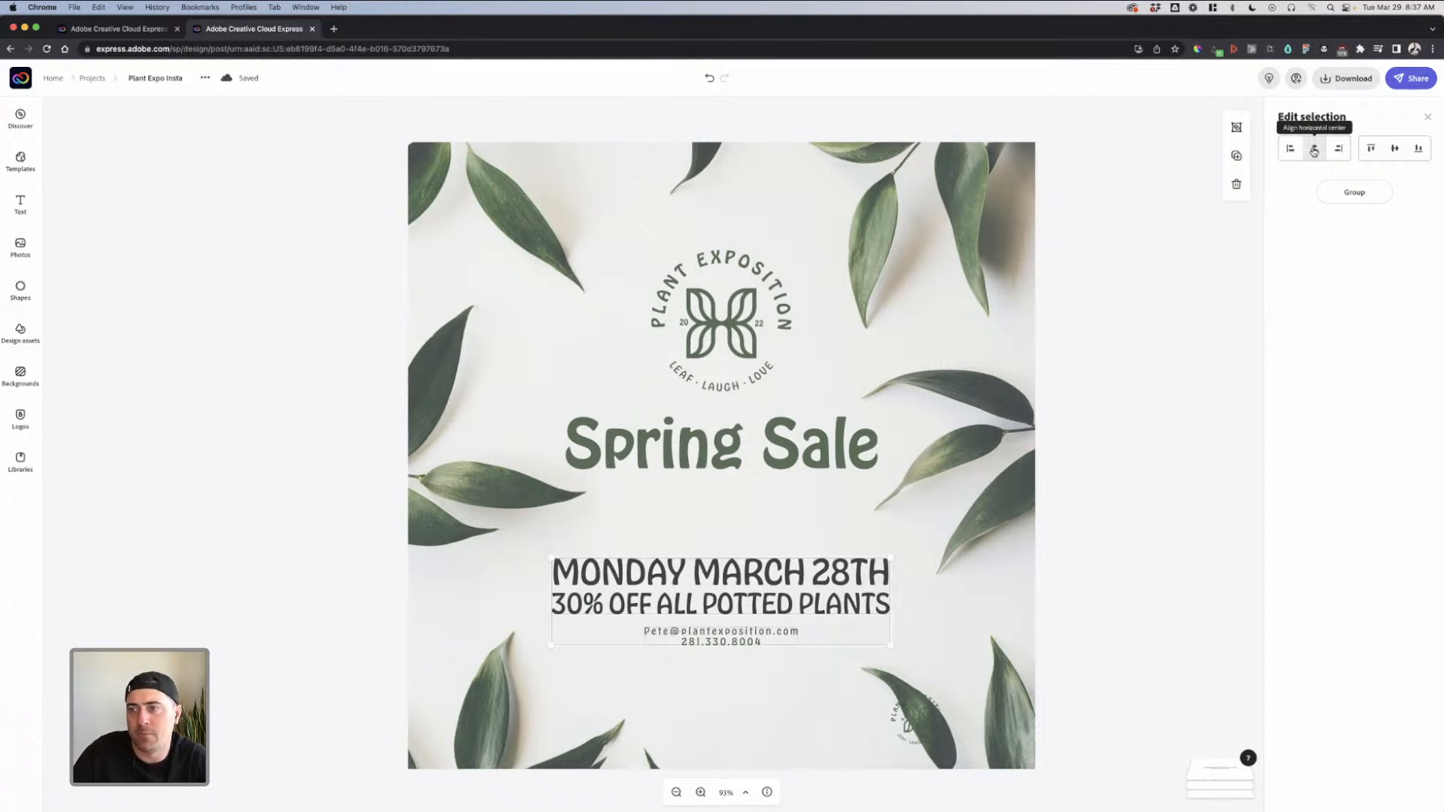
click(1314, 150)
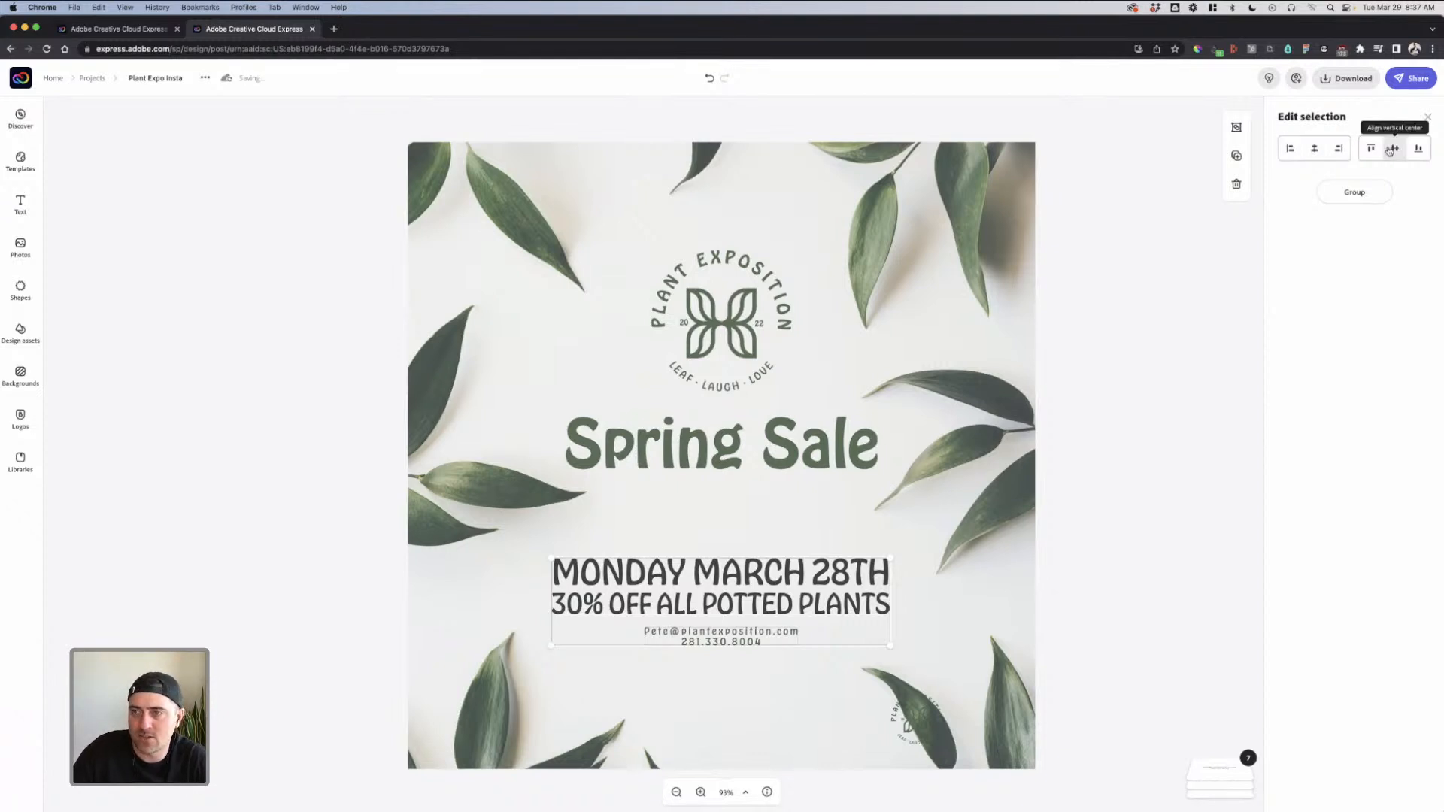
click(1391, 149)
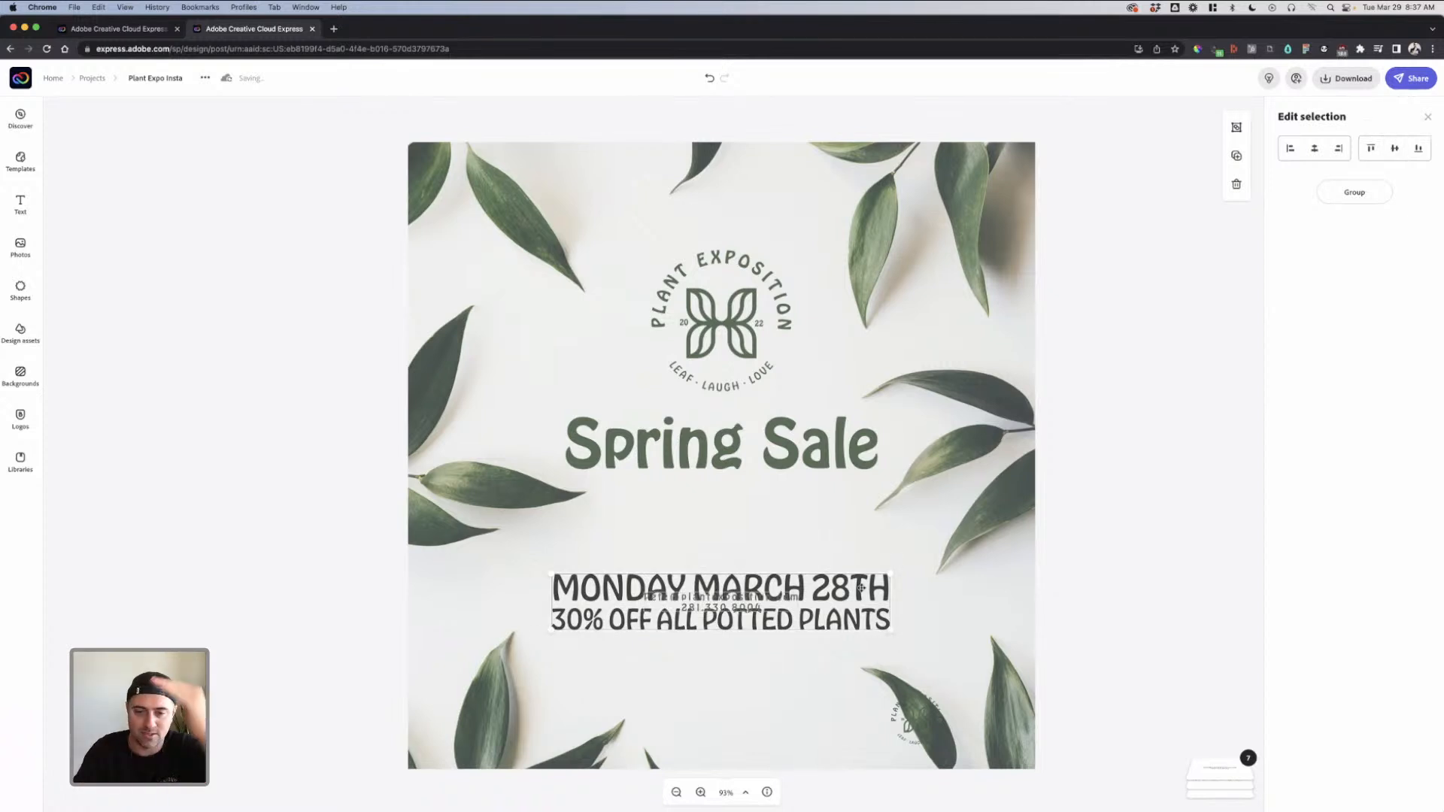
click(1085, 545)
key(super+z)
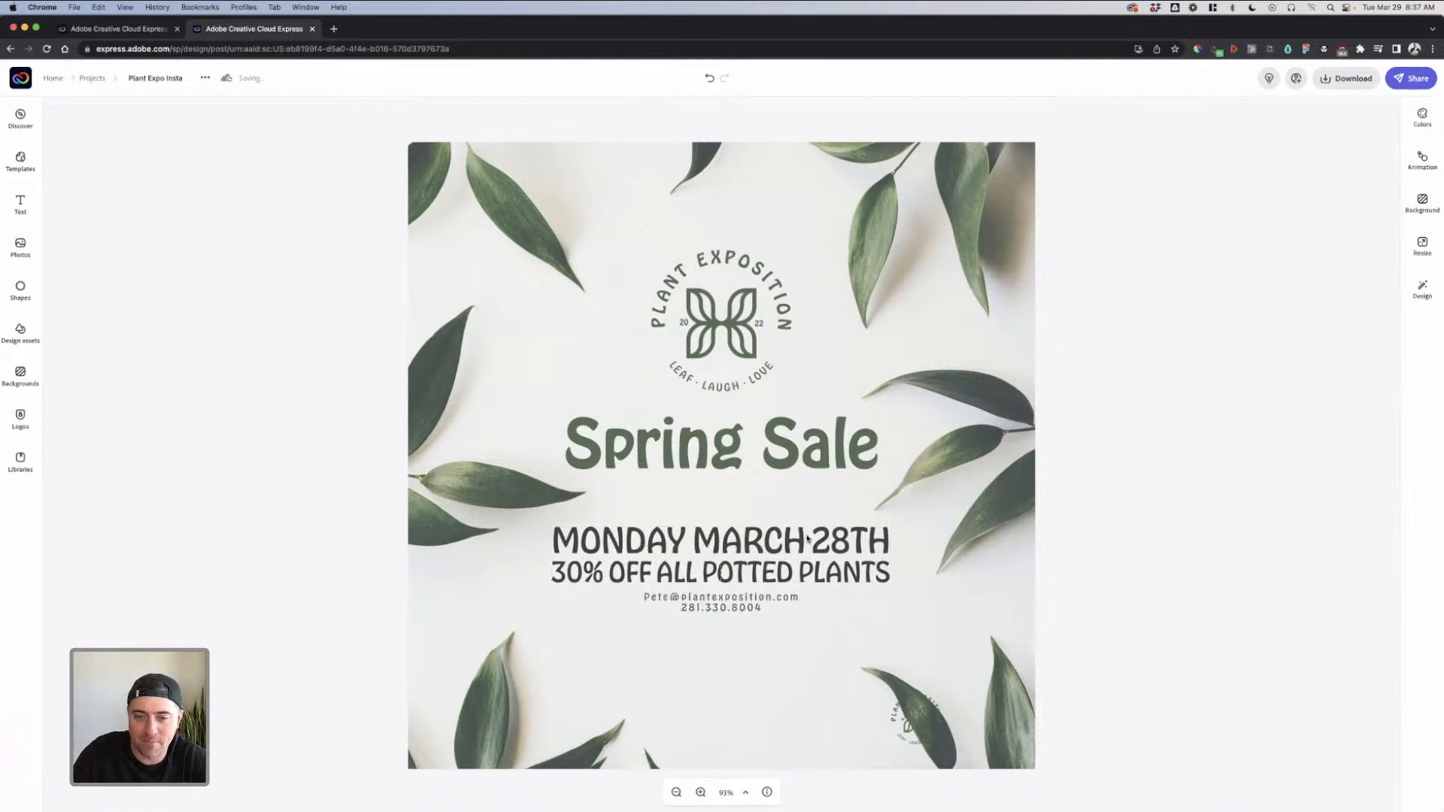
Move the sale details and contact text slightly lower and group them, keeping the group centered horizontally on the canvas
click(729, 601)
shift+click(728, 572)
drag(729, 578, 731, 603)
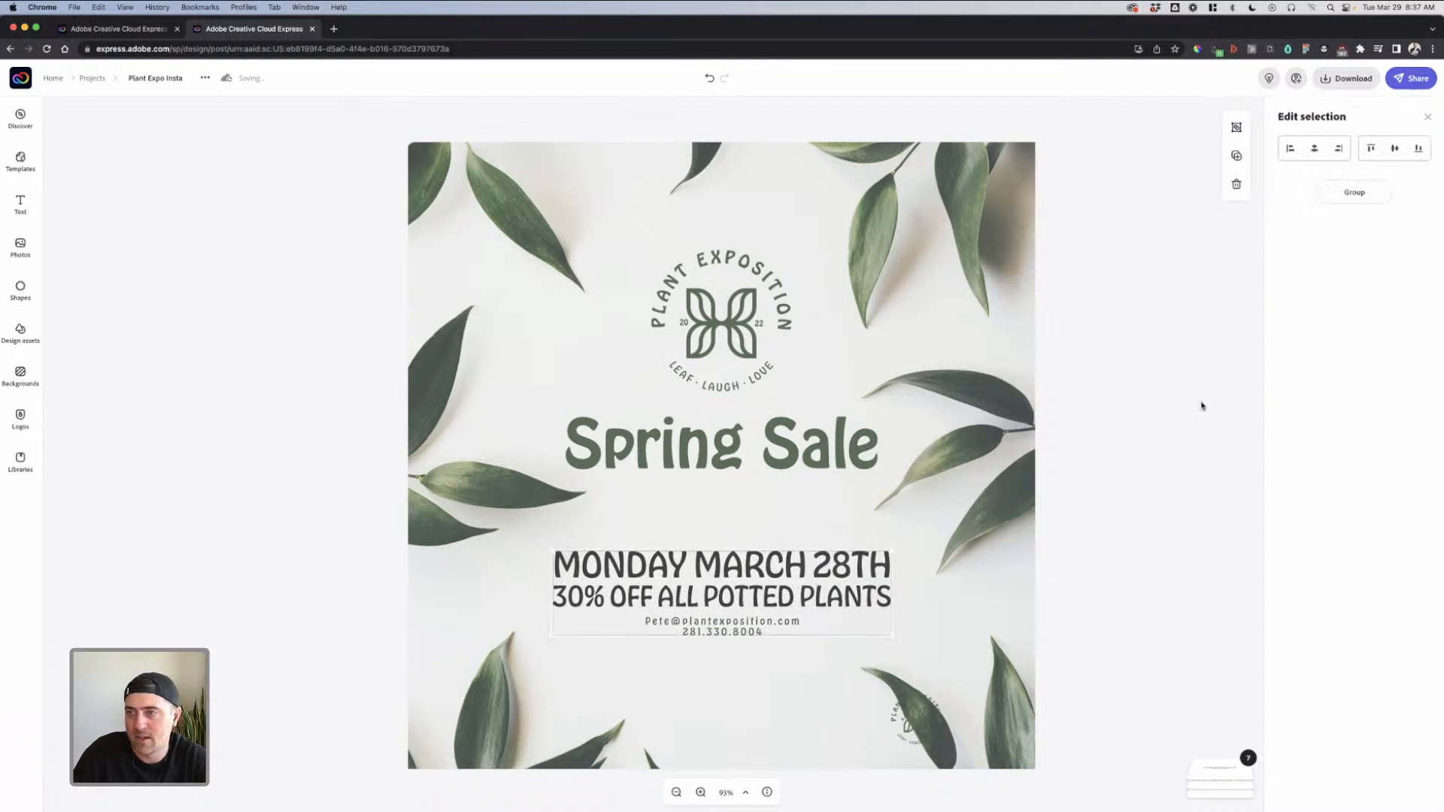
click(1361, 193)
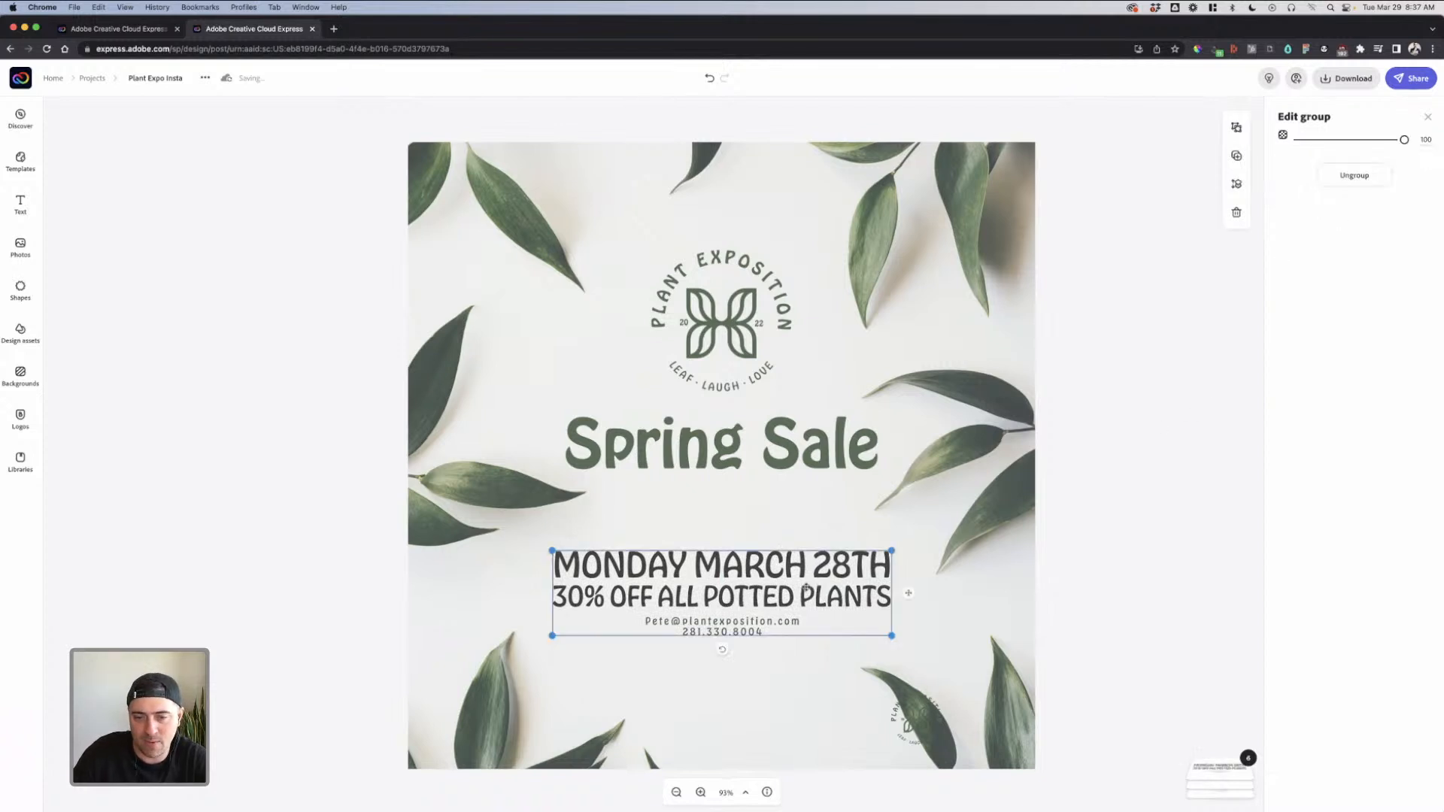
drag(809, 591, 746, 608)
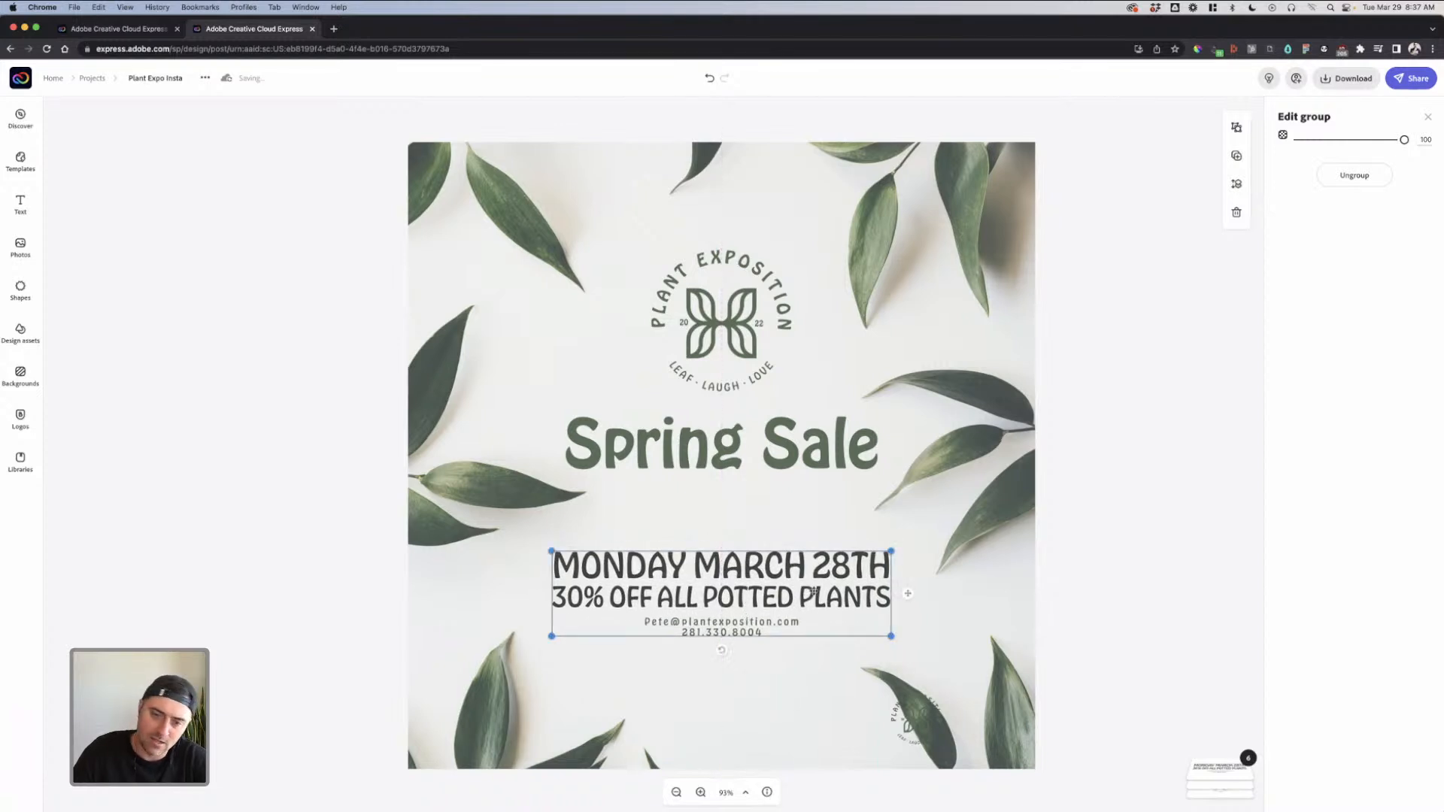
click(1218, 525)
Enlarge the Spring Sale heading further to a font size of about 280.7, keeping it centered under the logo
click(818, 445)
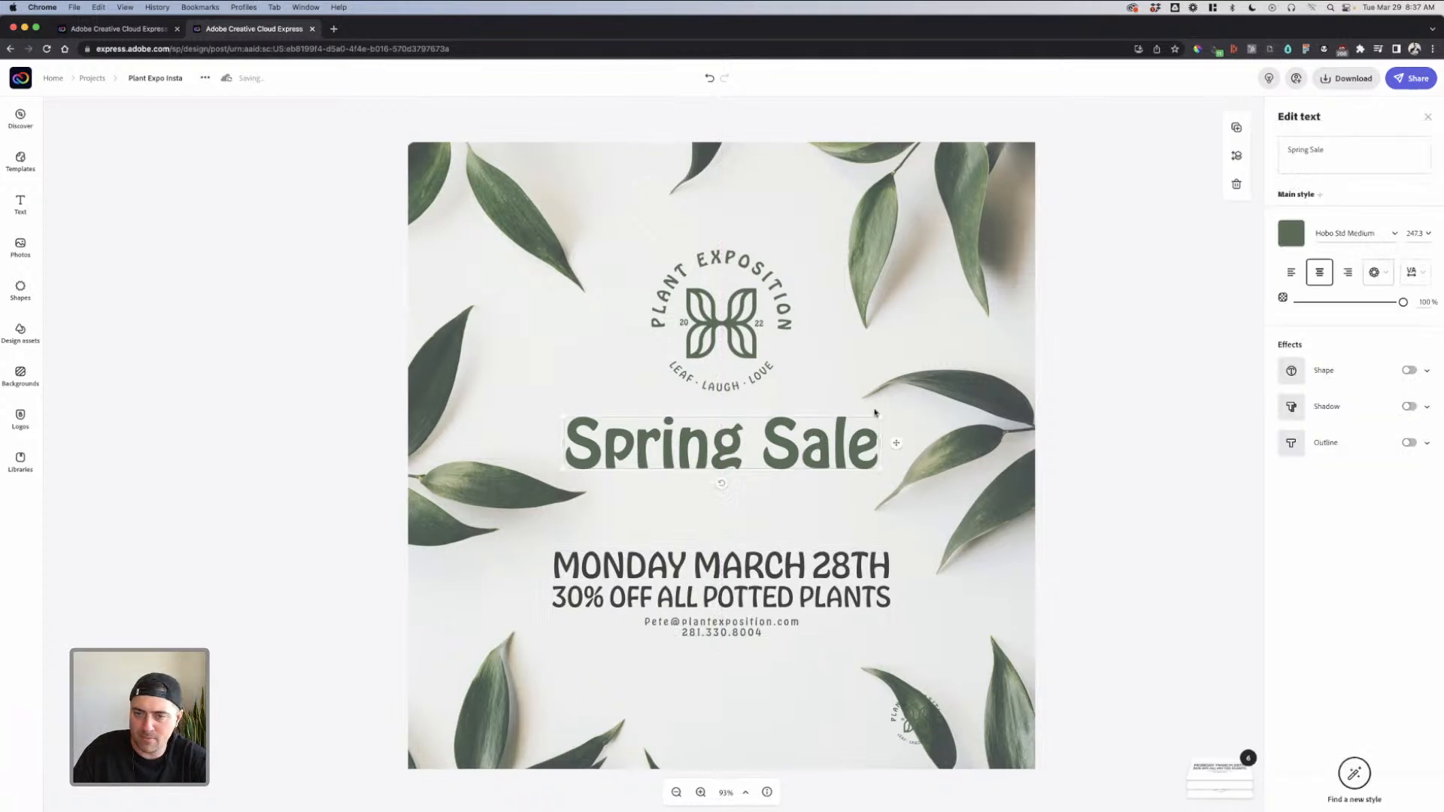
drag(881, 414, 859, 441)
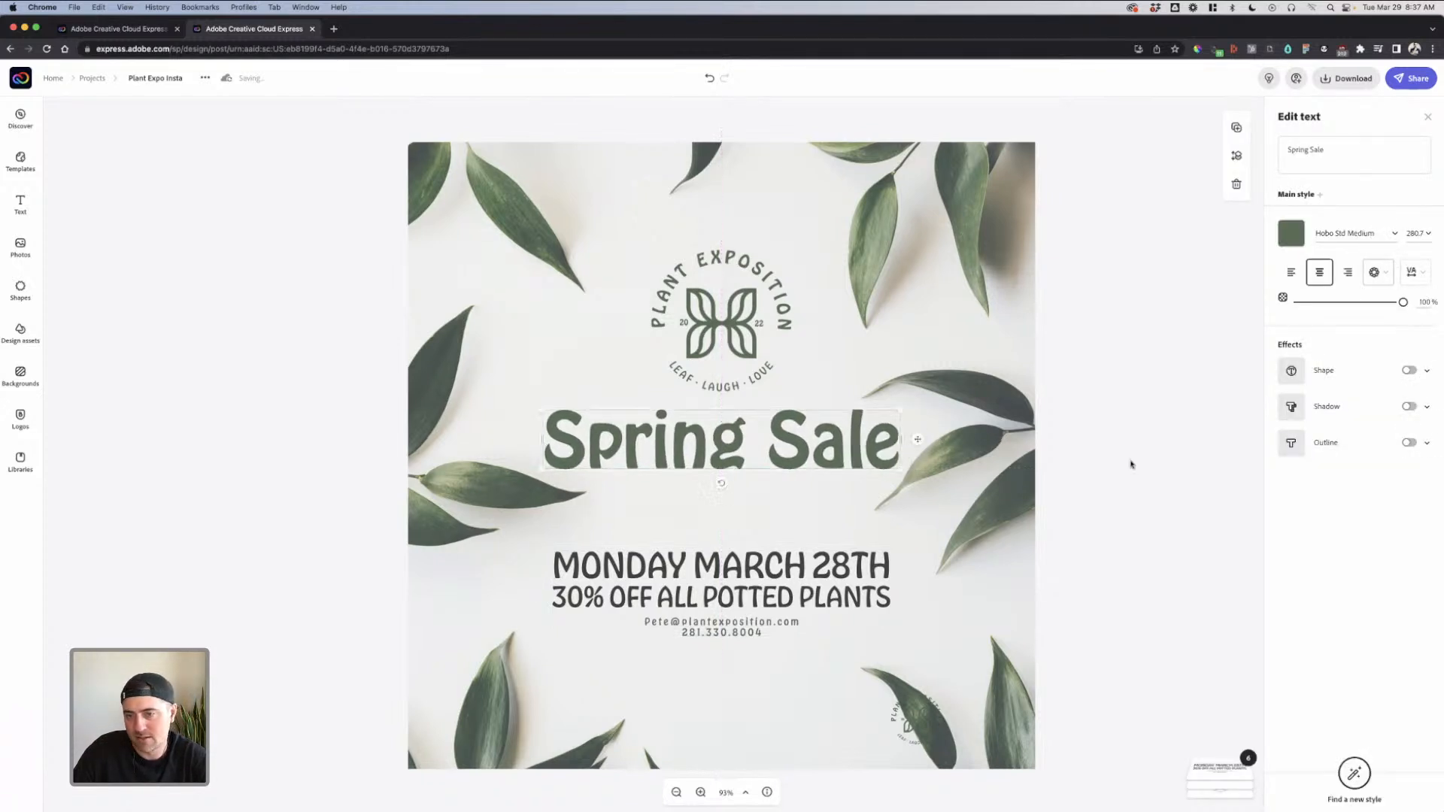
click(1128, 459)
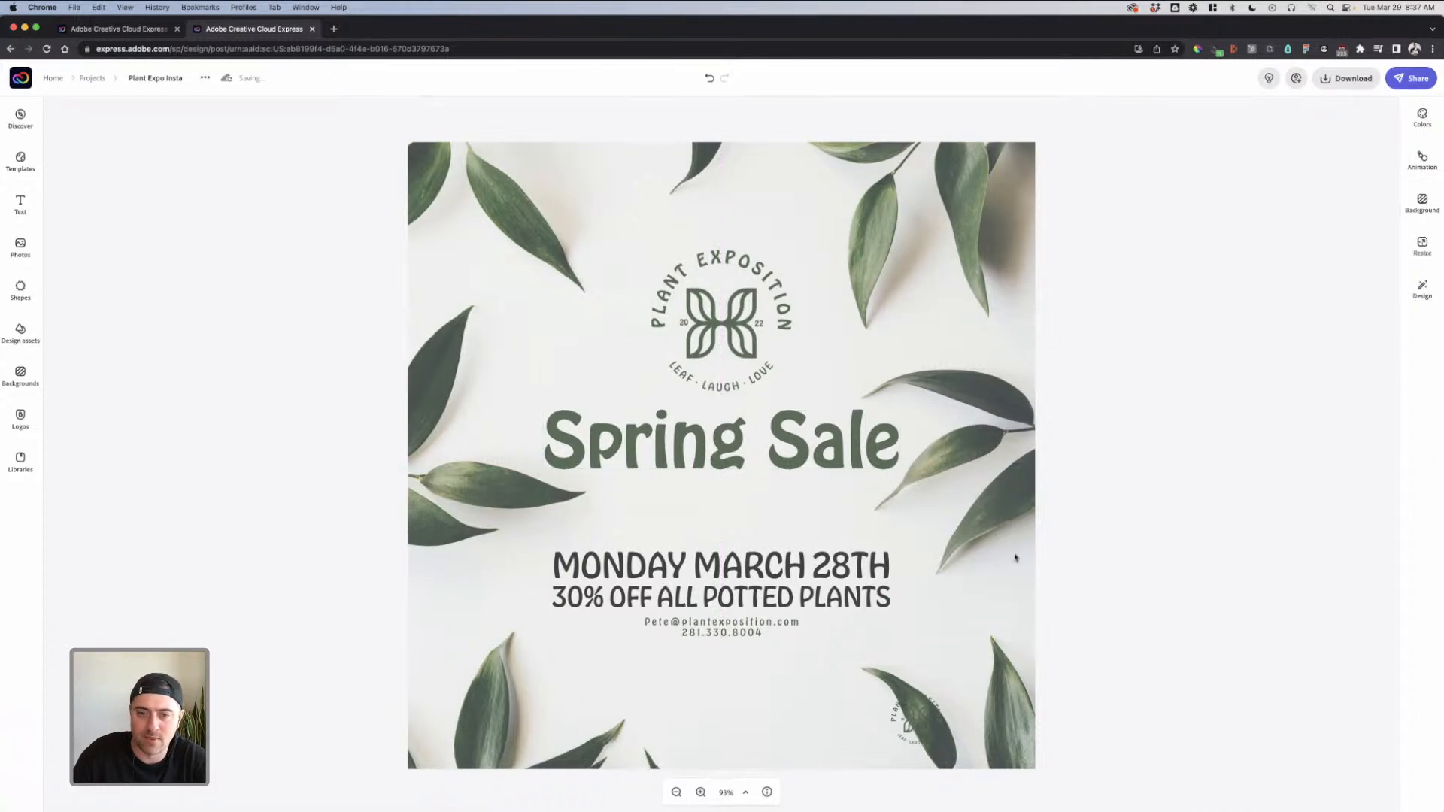
Enlarge the grouped sale details and contact text to slightly wider than the Spring Sale heading and center the group horizontally
click(676, 794)
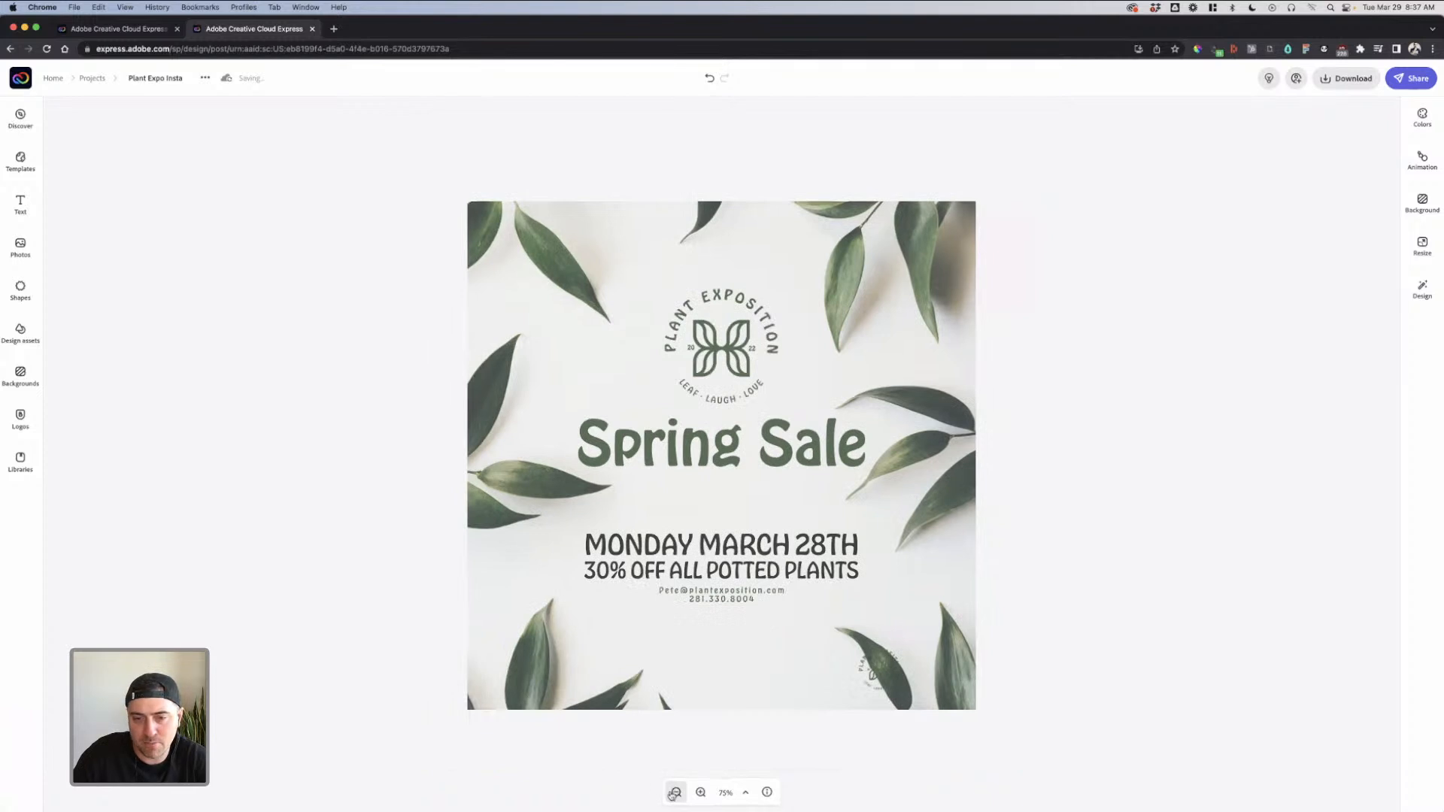
click(676, 794)
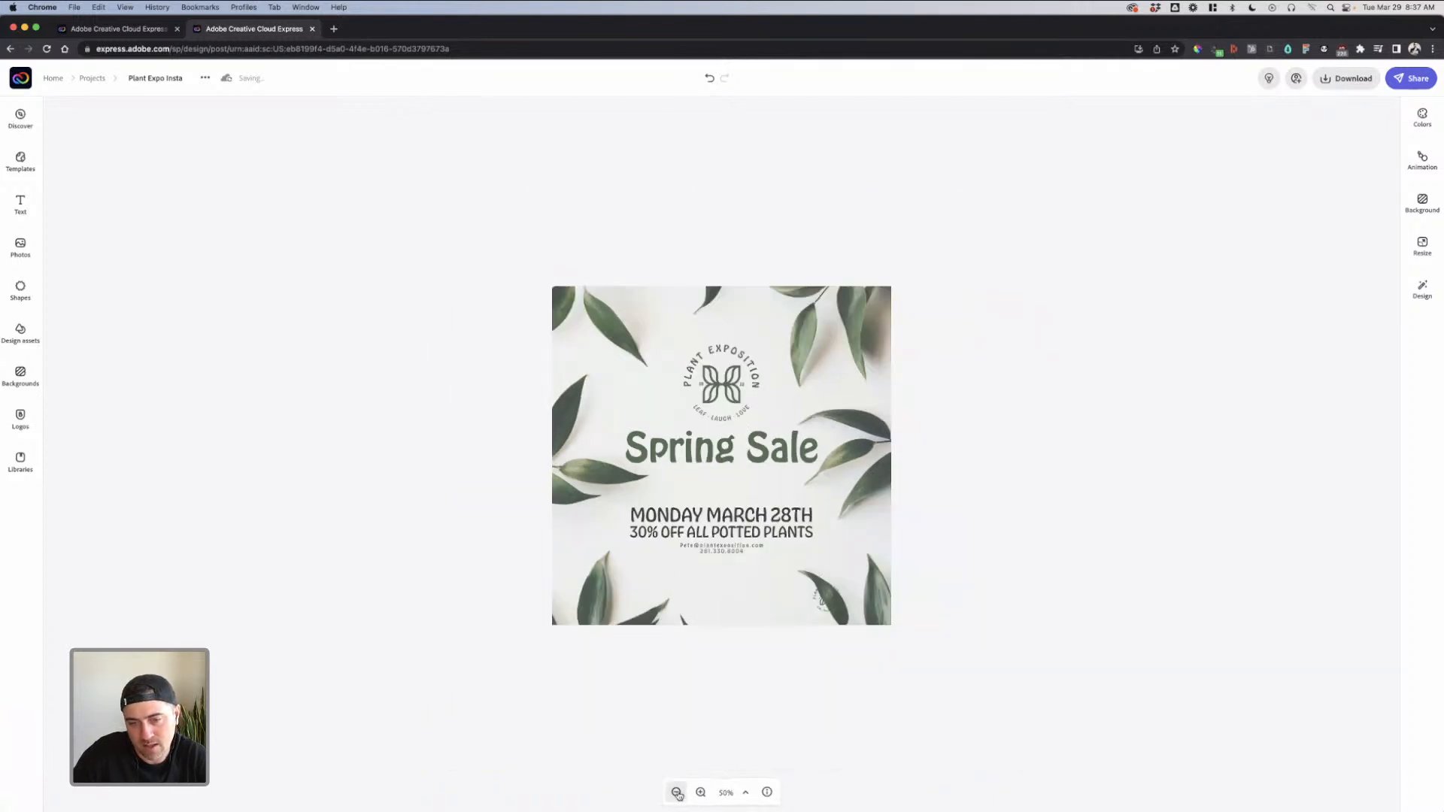
click(676, 794)
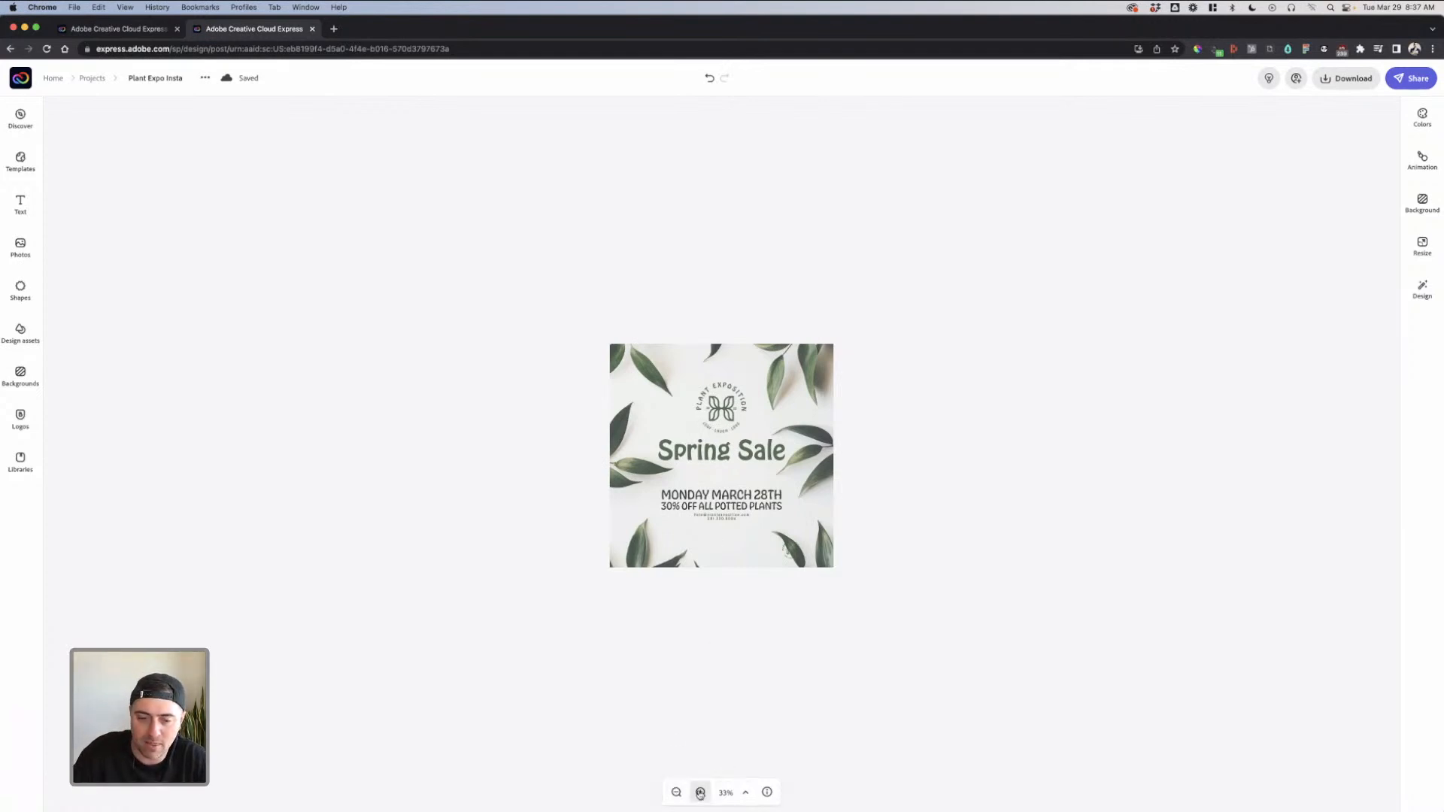
click(699, 792)
click(699, 794)
click(708, 587)
click(744, 571)
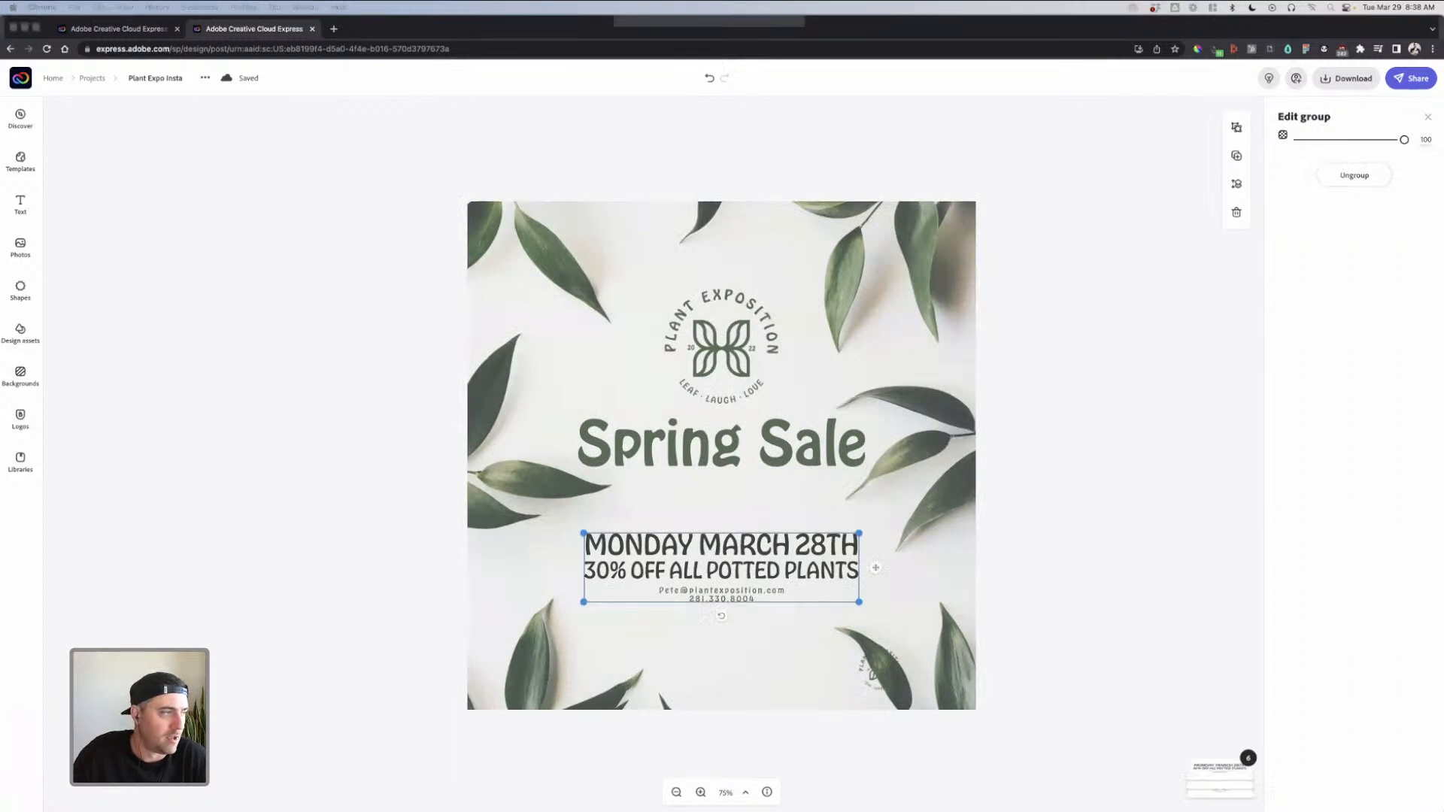
mouse_move(859, 601)
mouse_down()
mouse_move(917, 617)
mouse_move(837, 590)
mouse_up()
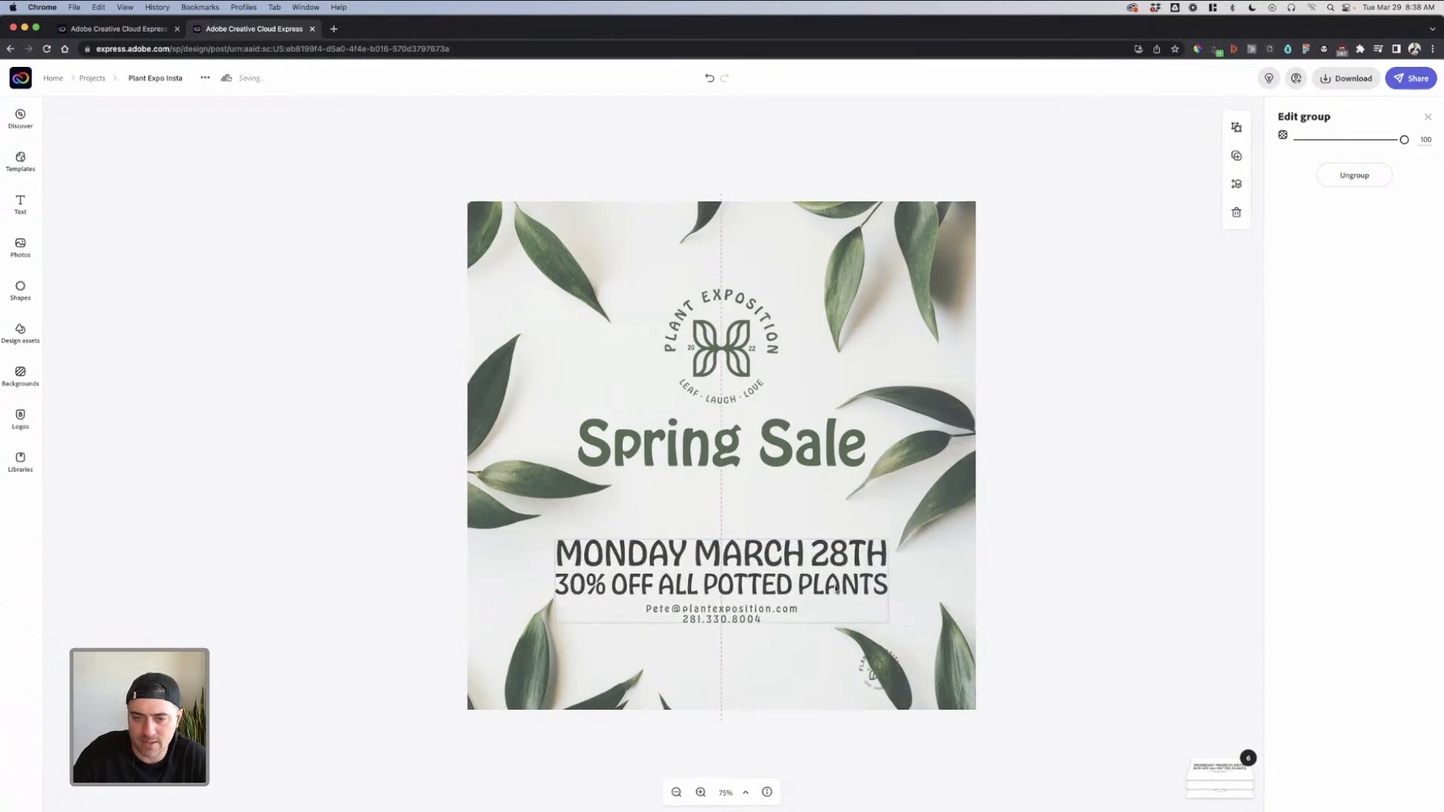
click(649, 693)
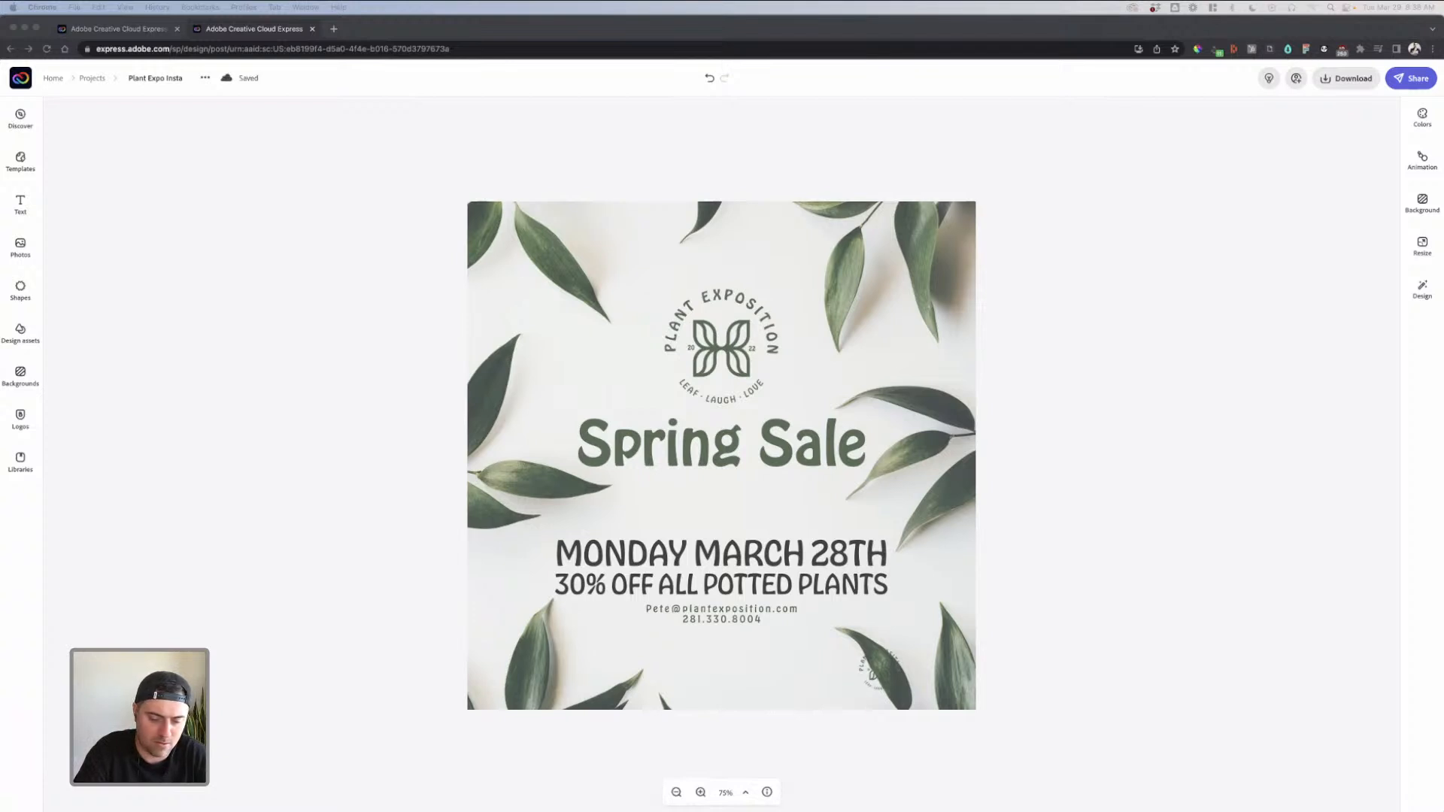
Select the leaf image and open the file format options for downloading the design
click(1101, 397)
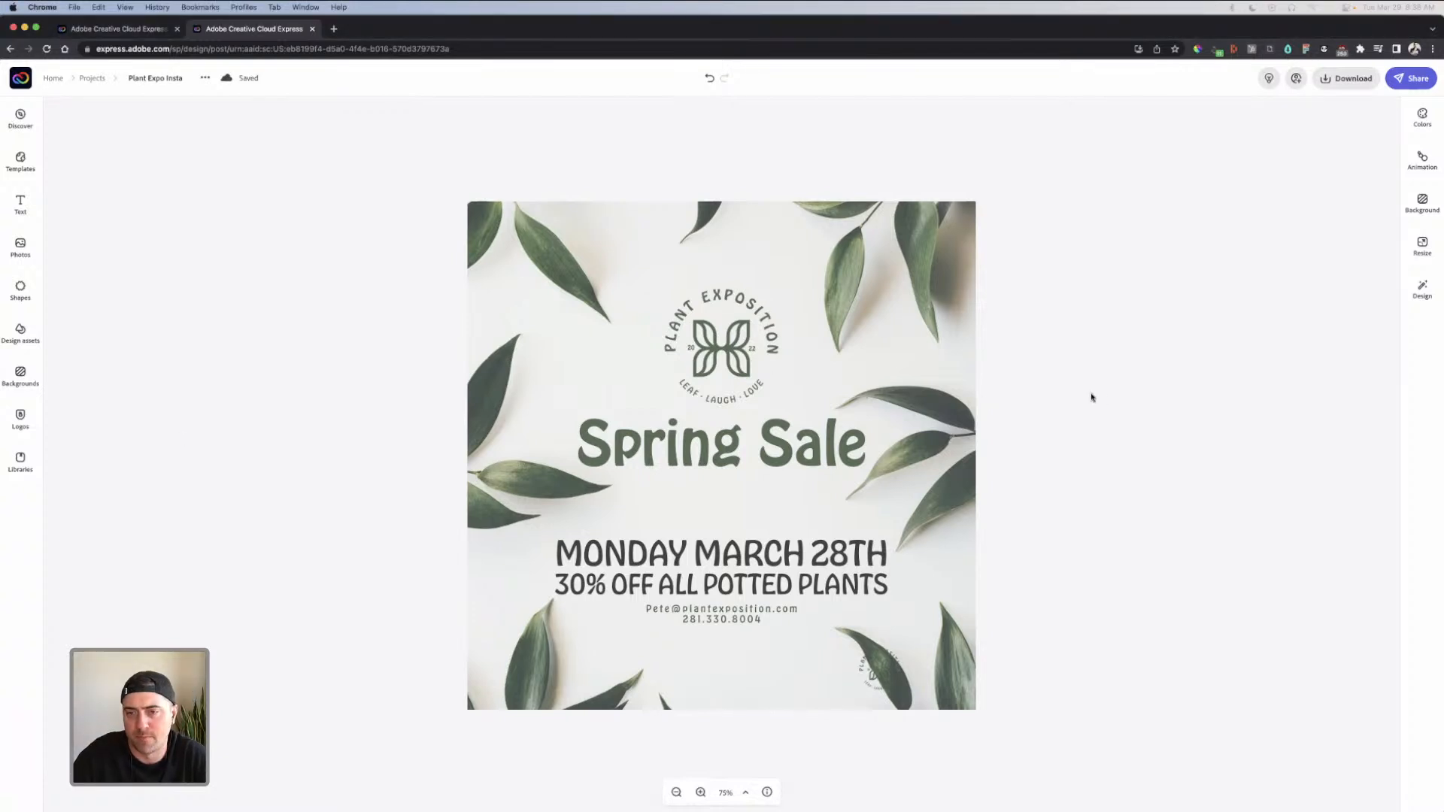
click(881, 474)
click(1056, 308)
click(909, 354)
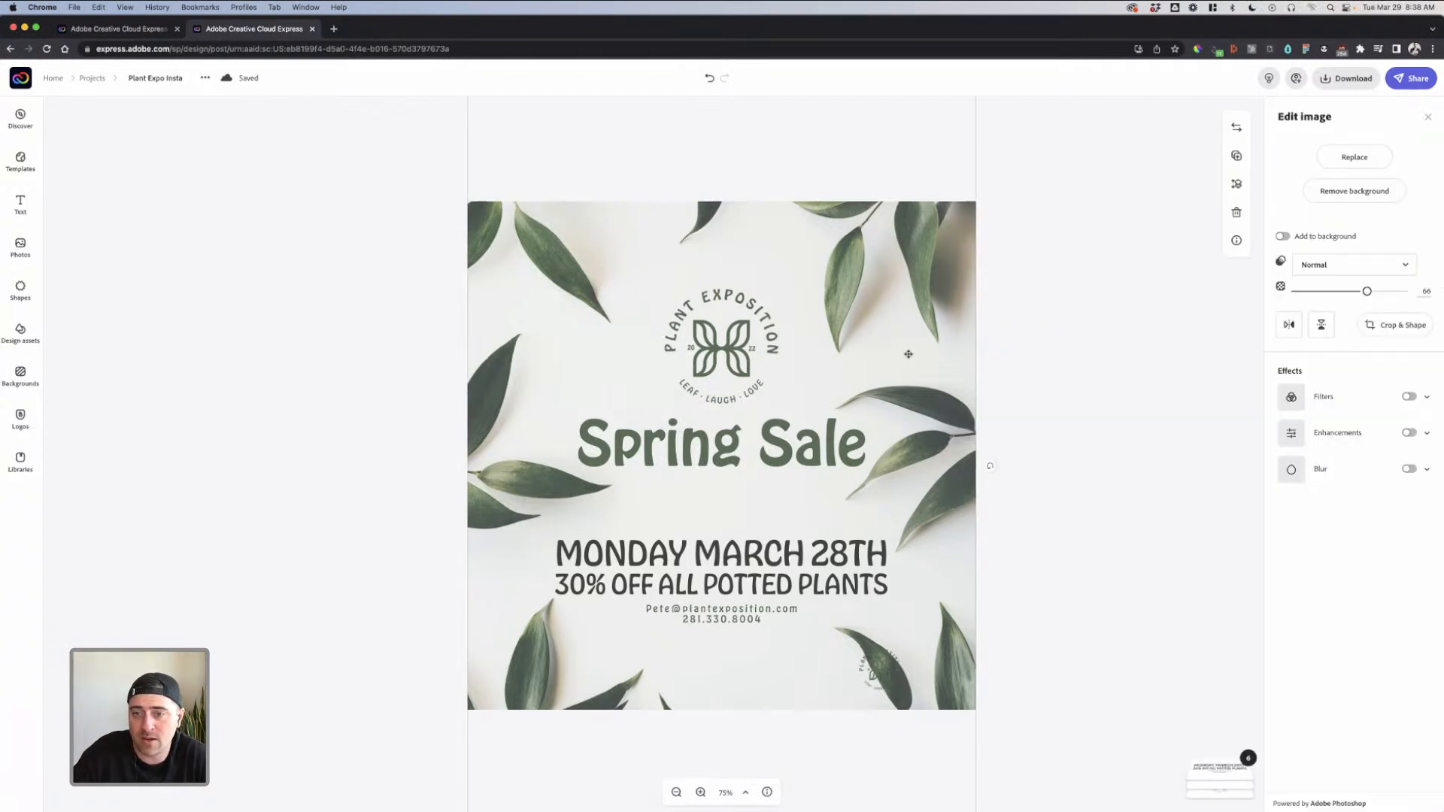
click(1349, 80)
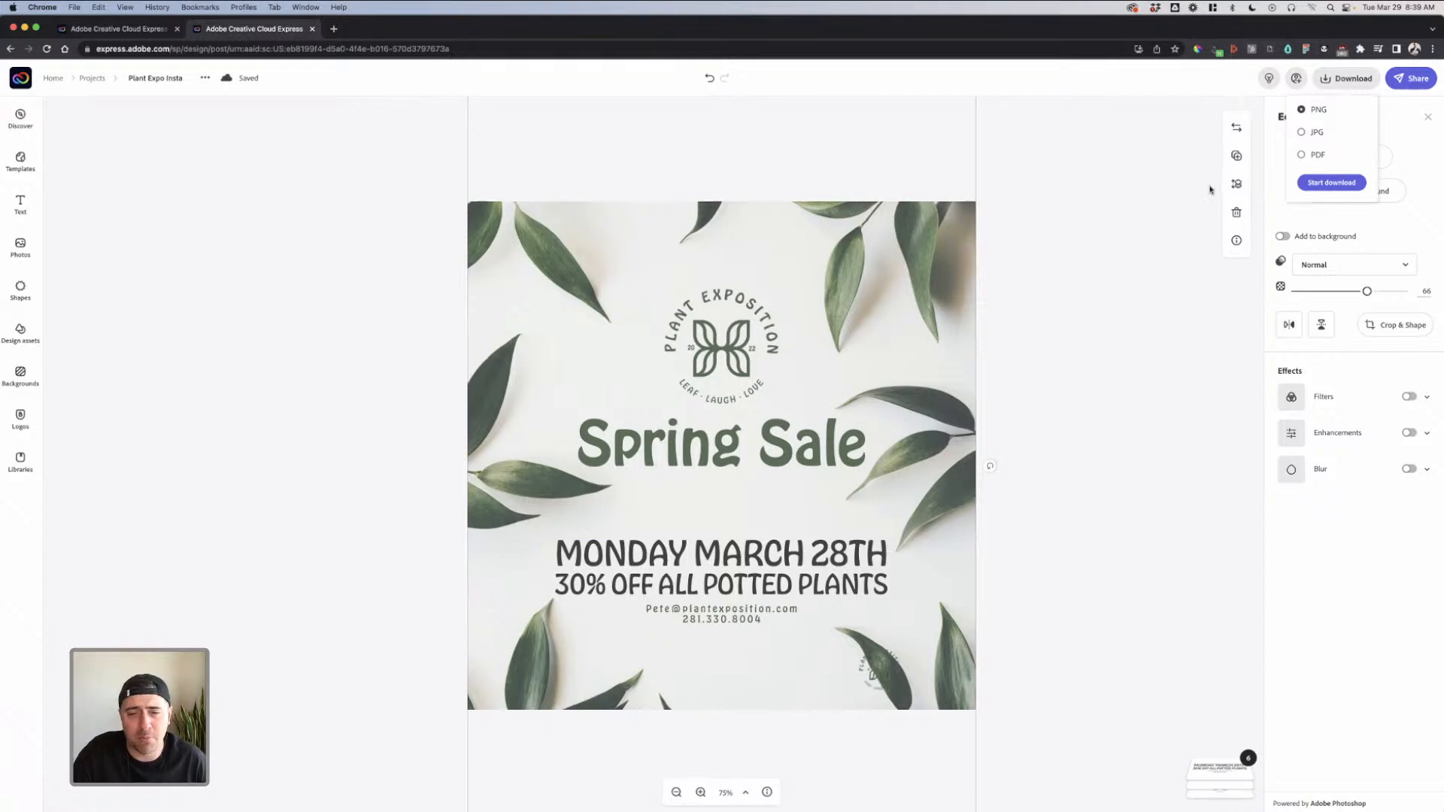
Return to the project list and create a new blank Instagram story
click(1119, 235)
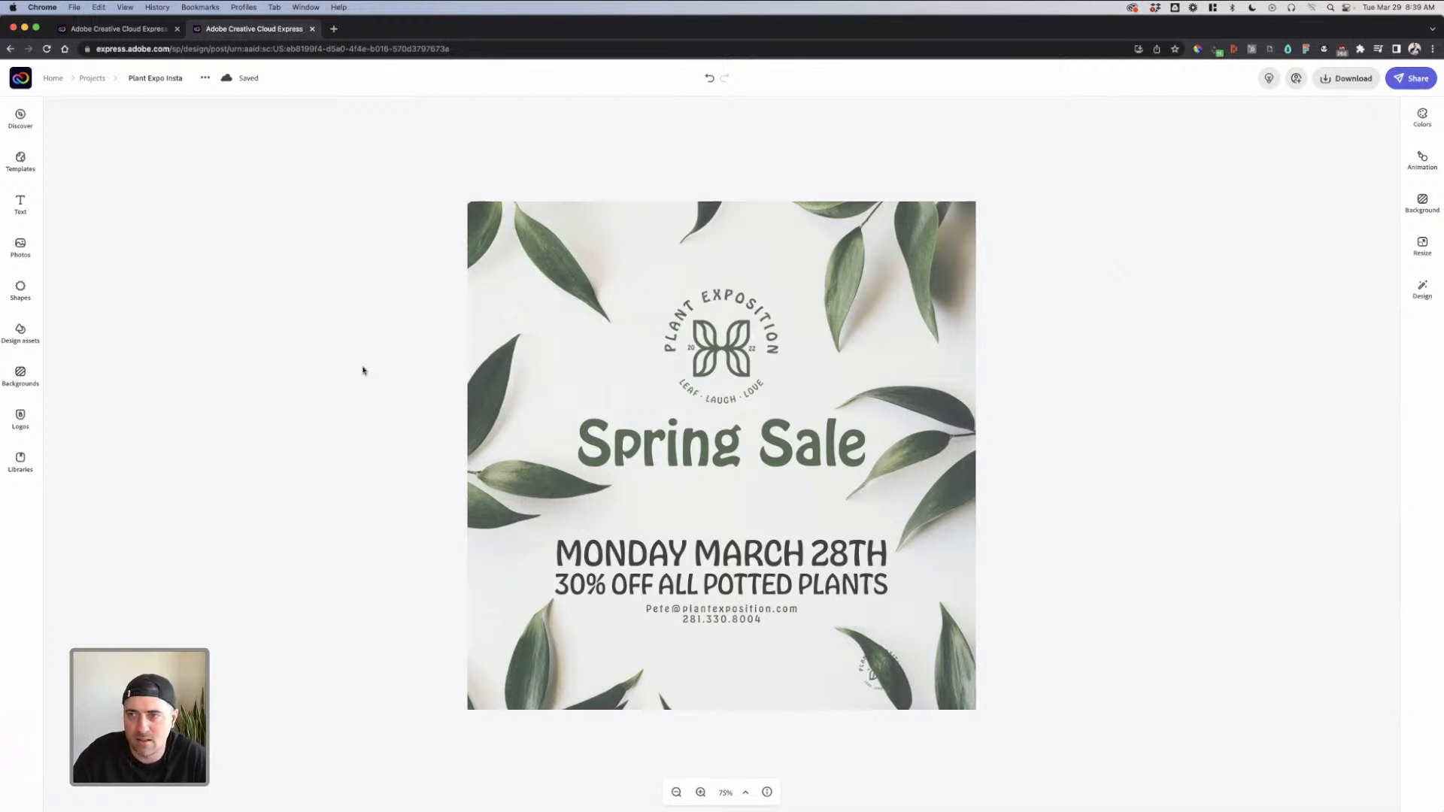
click(92, 78)
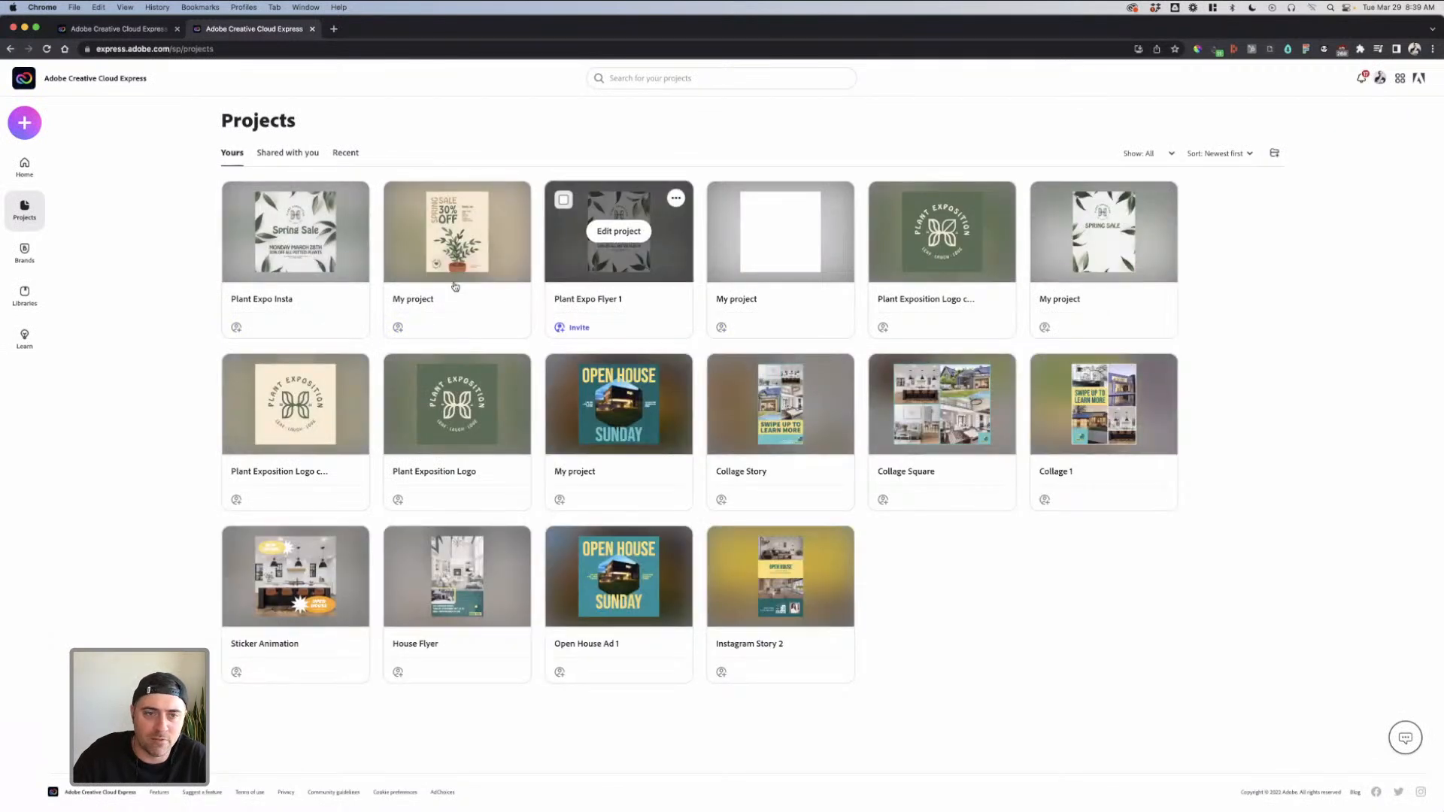
click(24, 124)
click(24, 124)
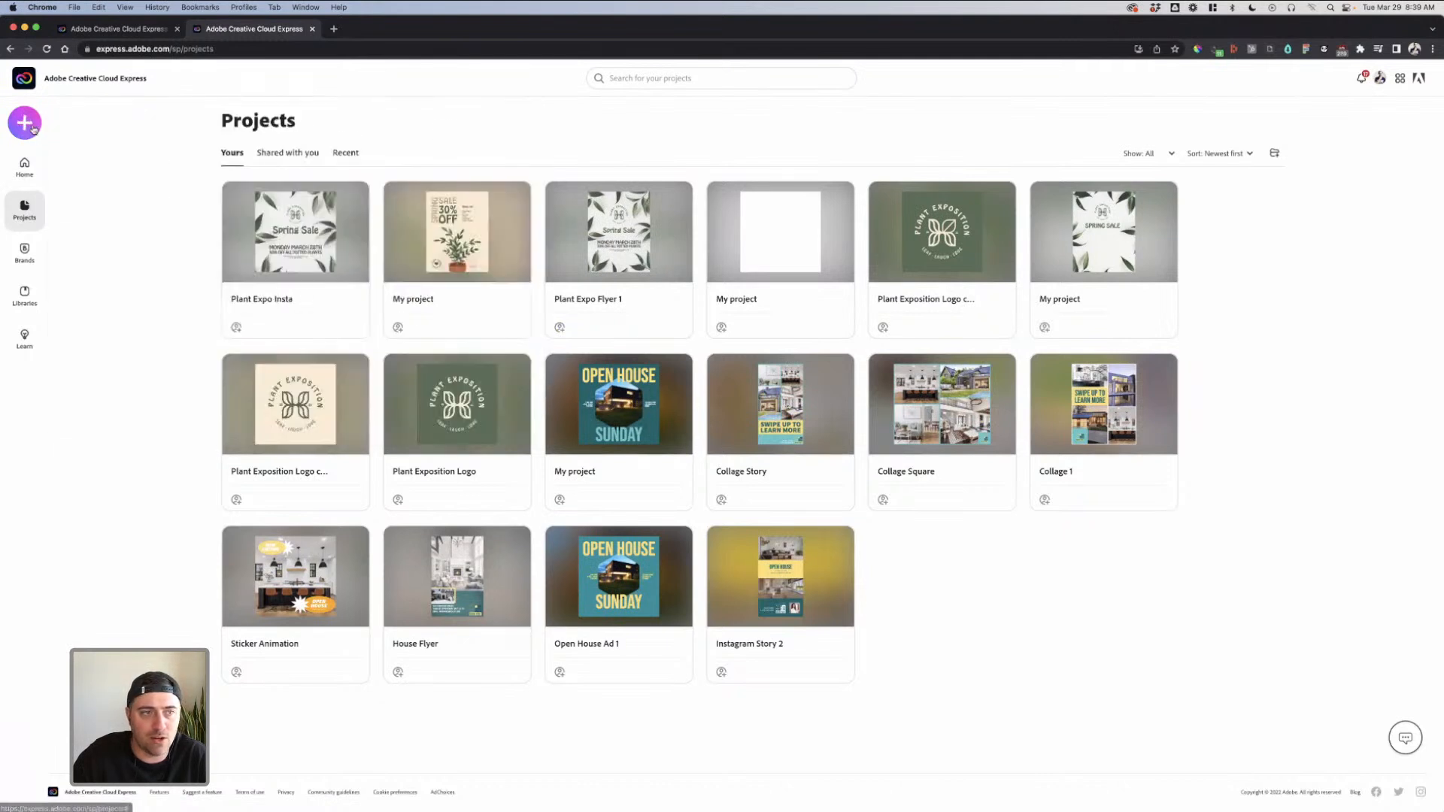
click(25, 124)
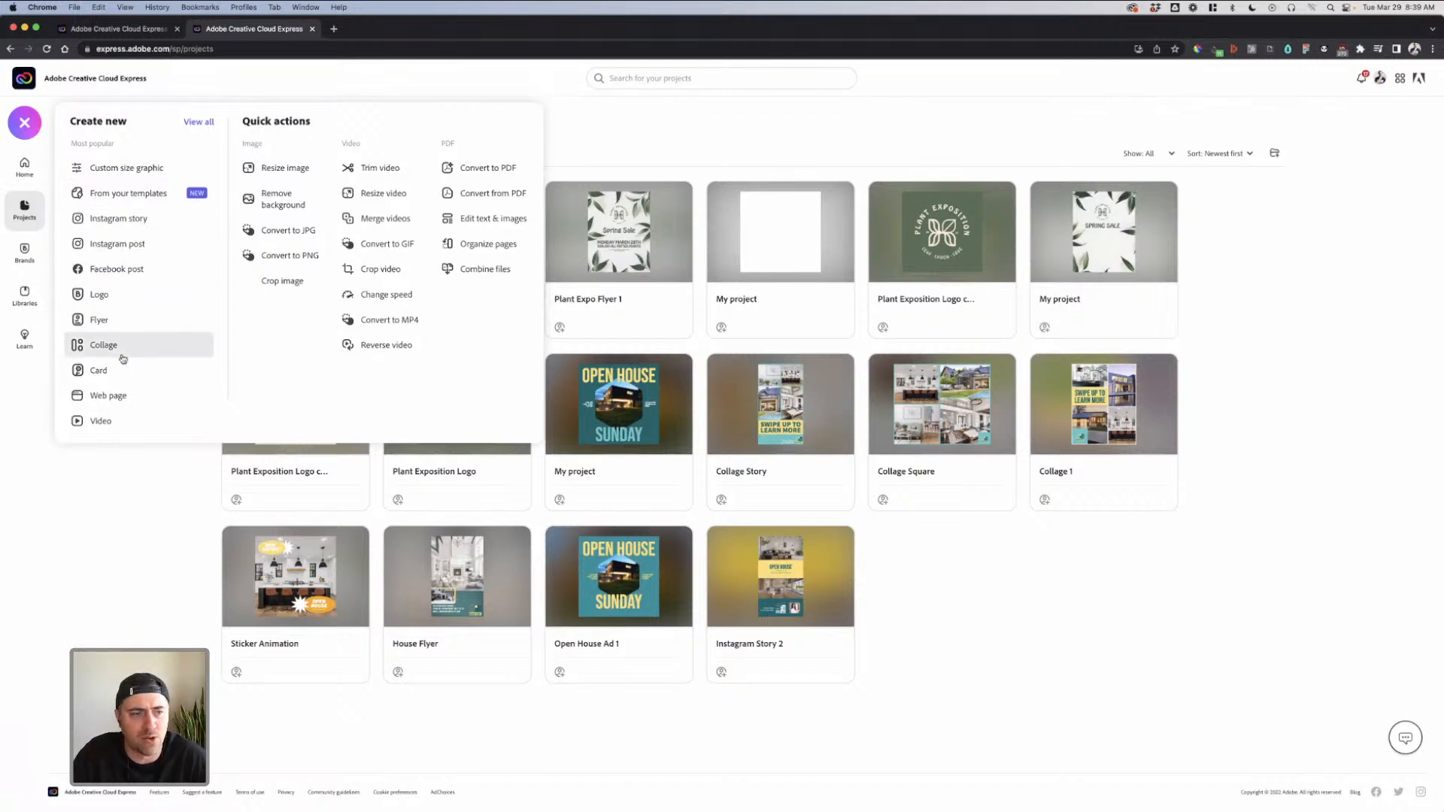
click(155, 224)
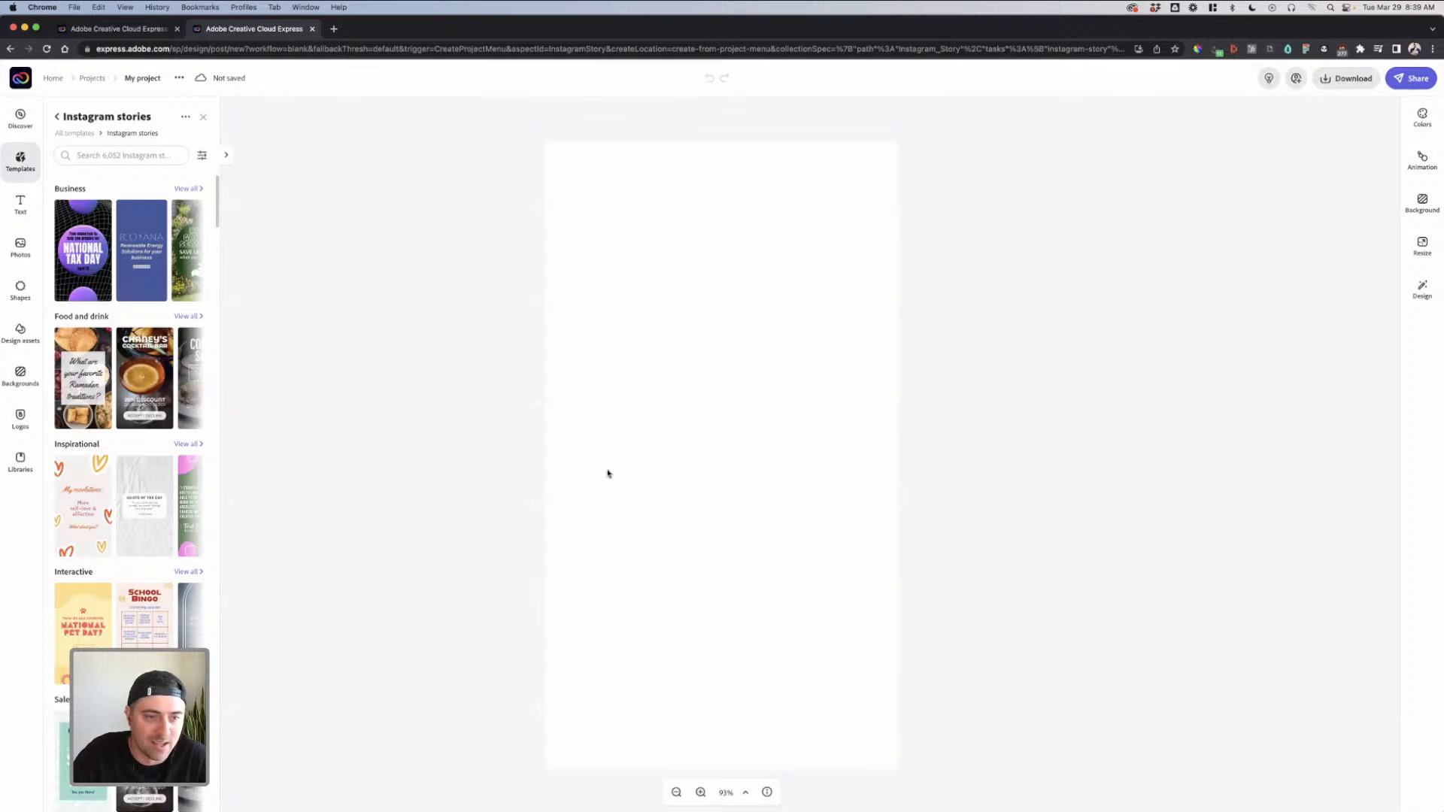
Search the Instagram story templates for "plants" and browse the designs for one that suits the plant brand
click(628, 476)
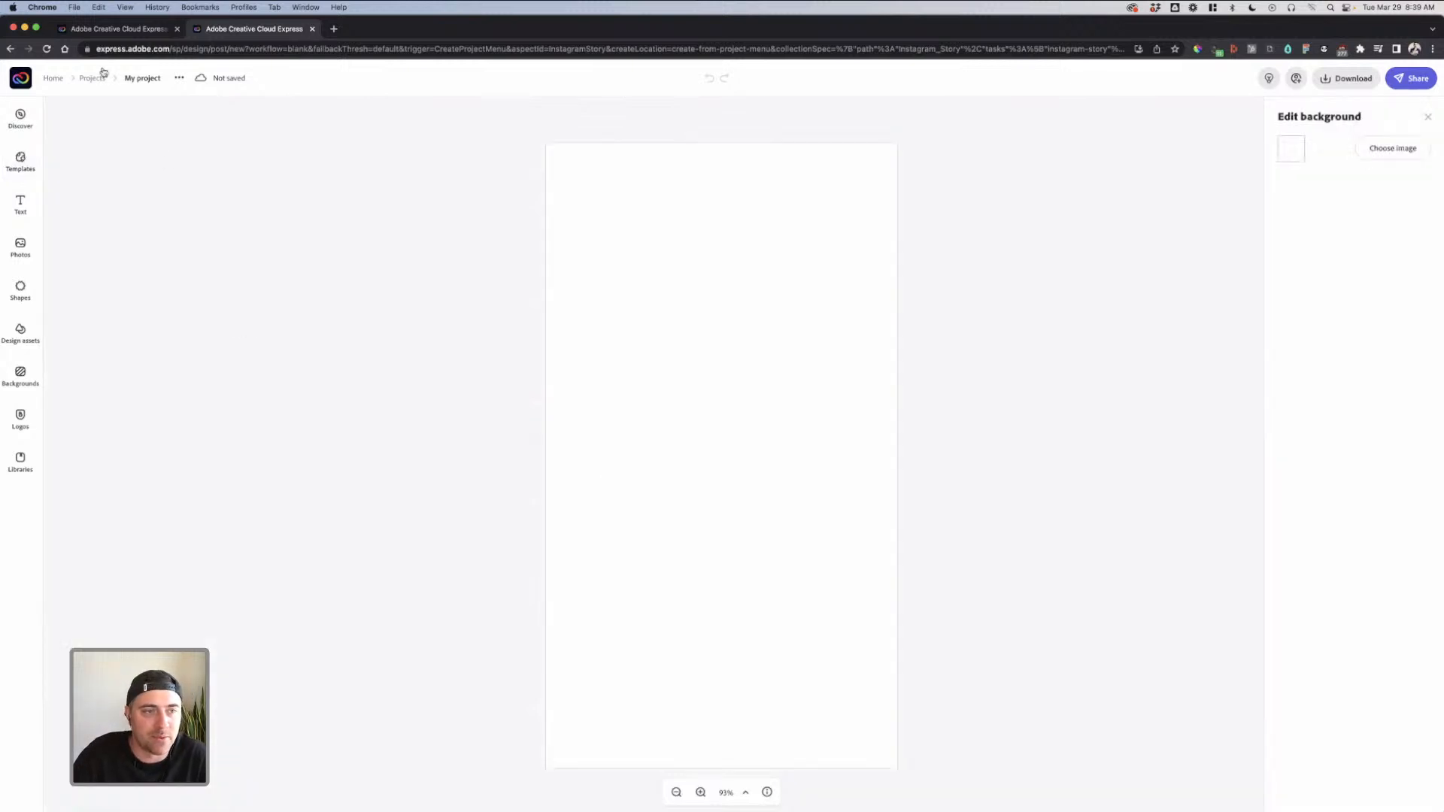
click(21, 160)
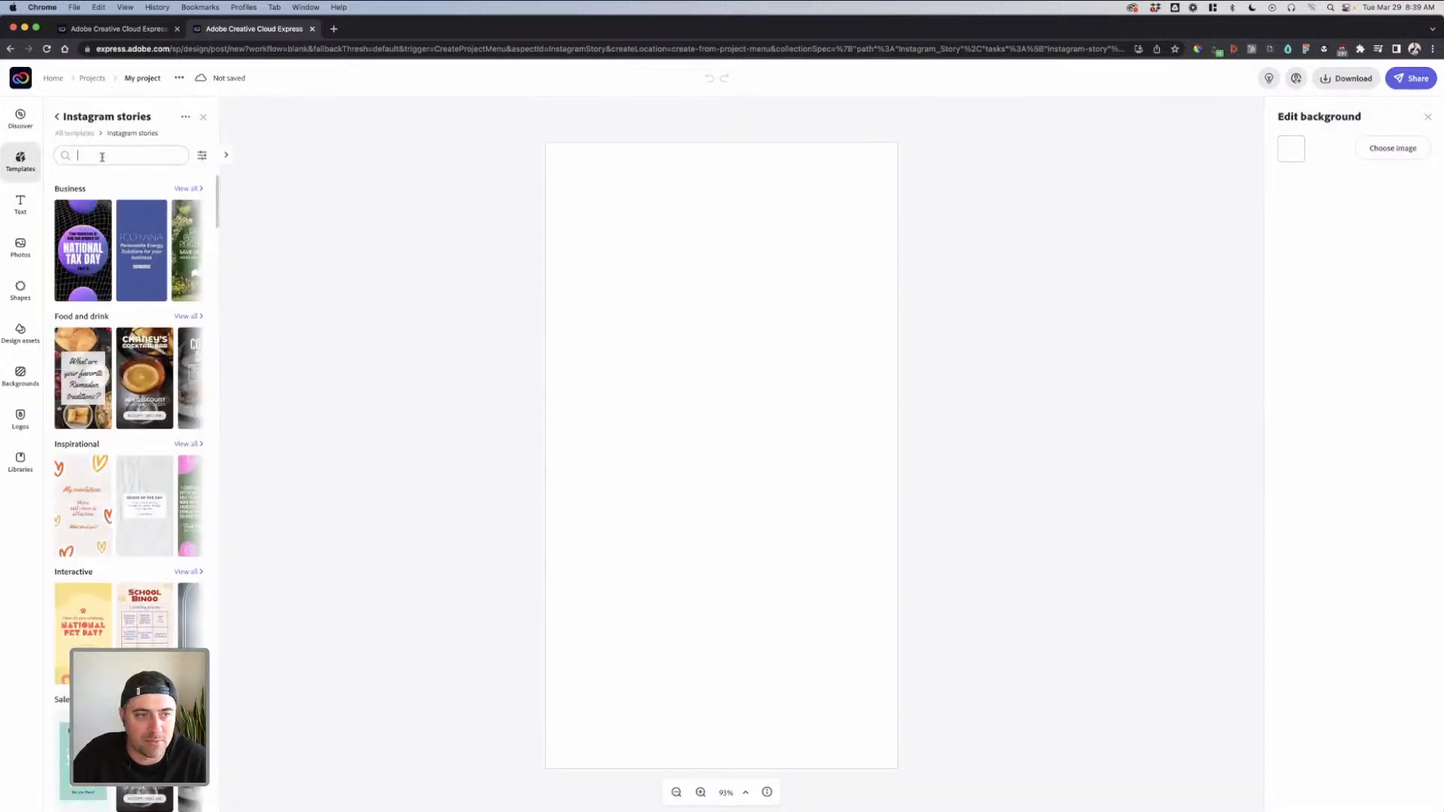
click(103, 157)
text(plant)
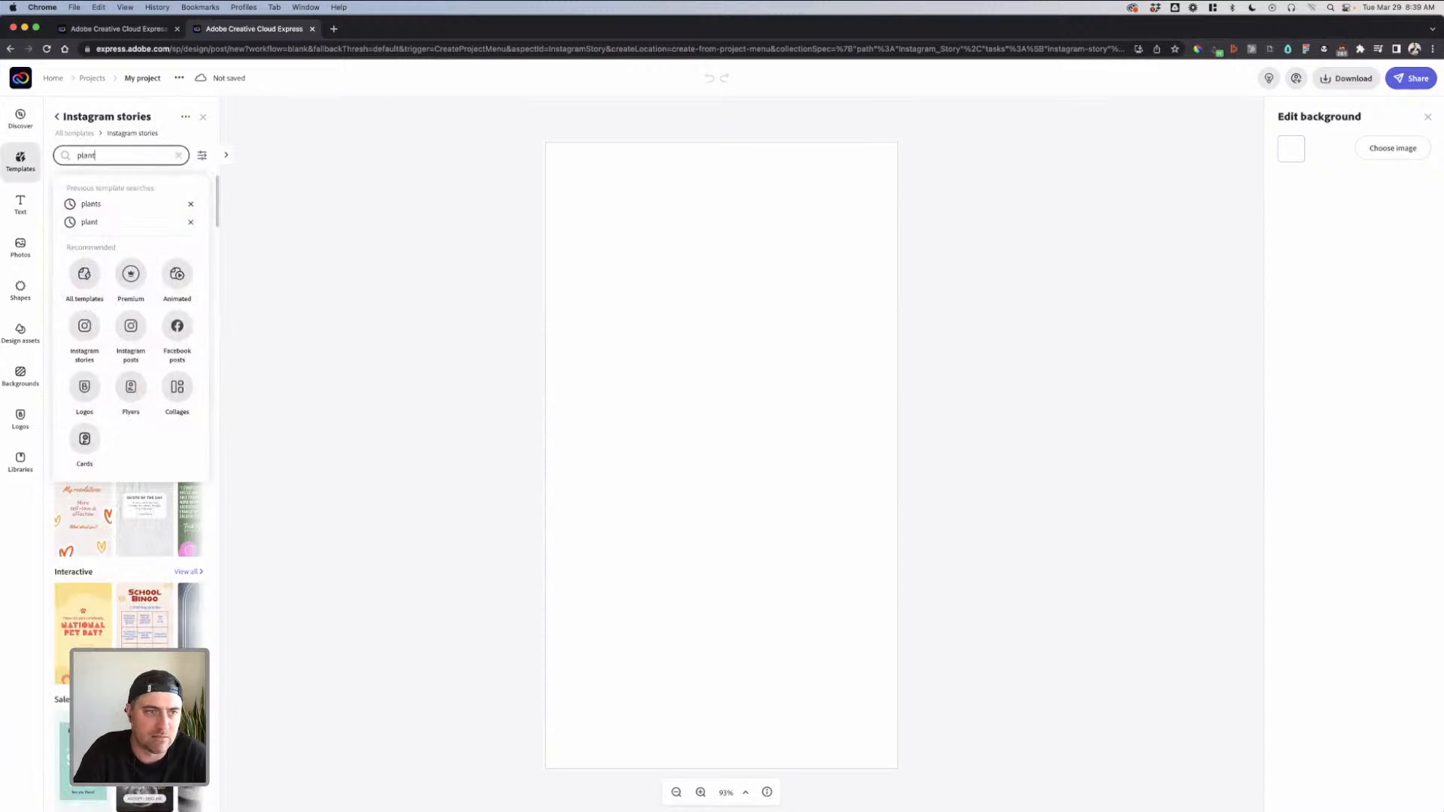
key(Return)
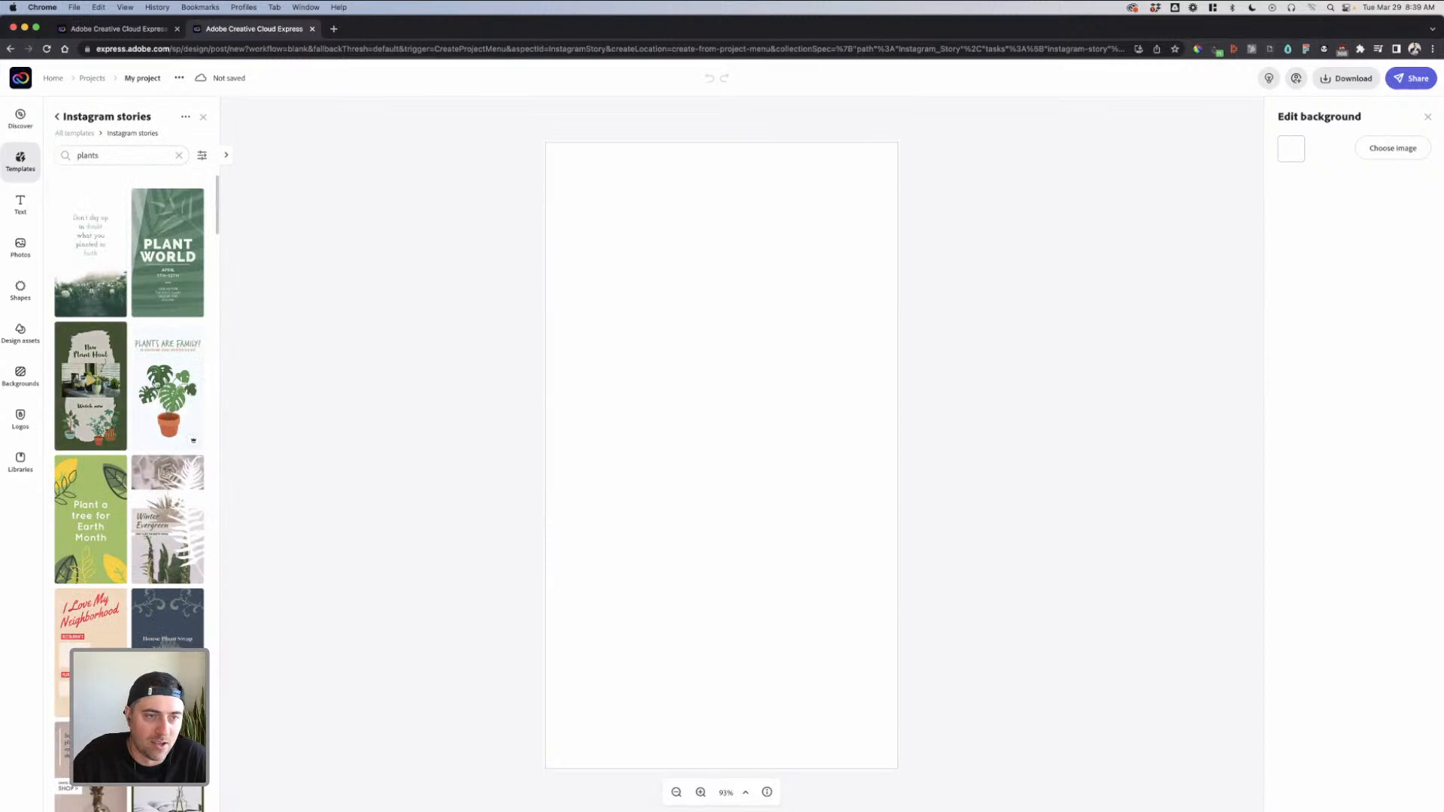
scroll(158, 396, down, 2)
click(91, 155)
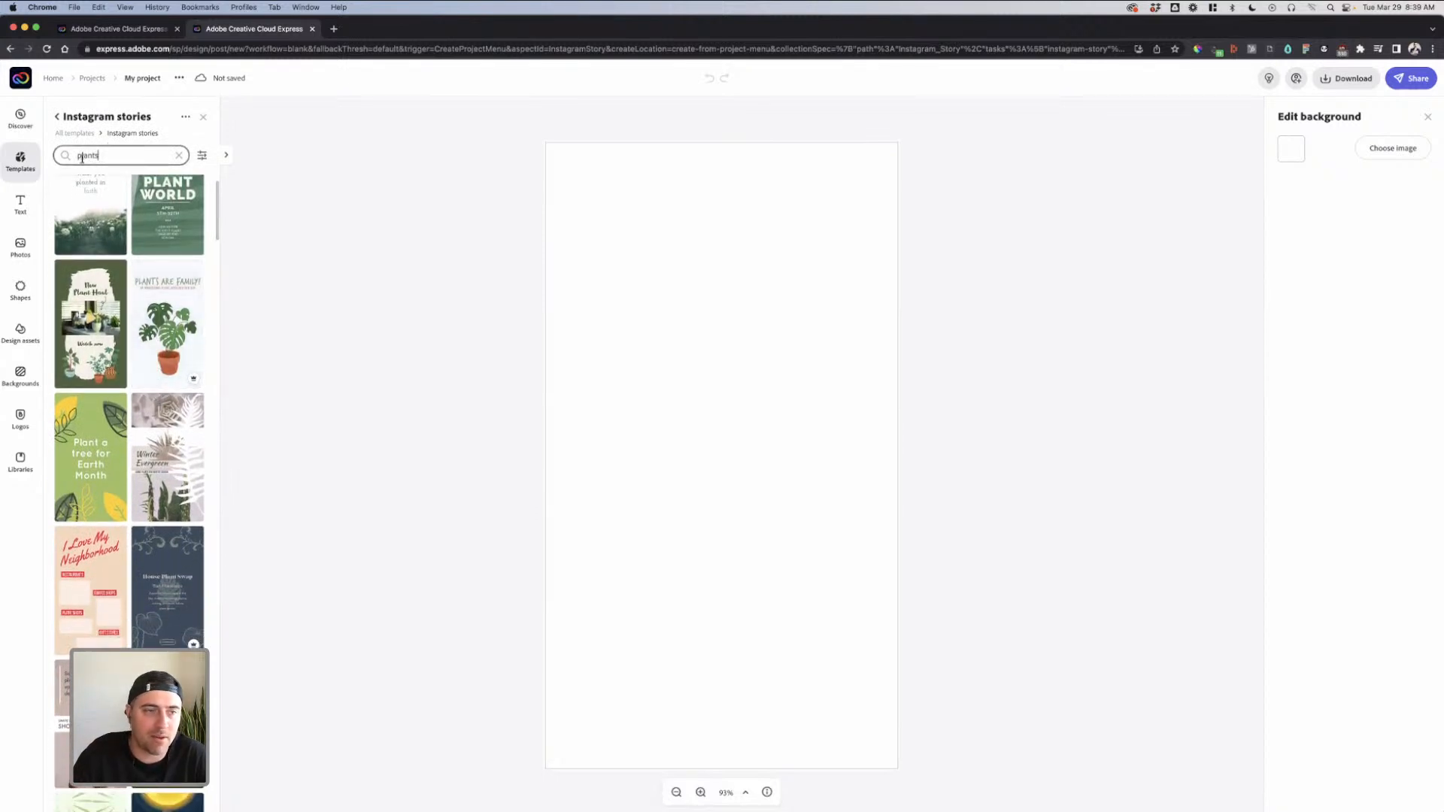
click(189, 136)
scroll(148, 380, down, 1)
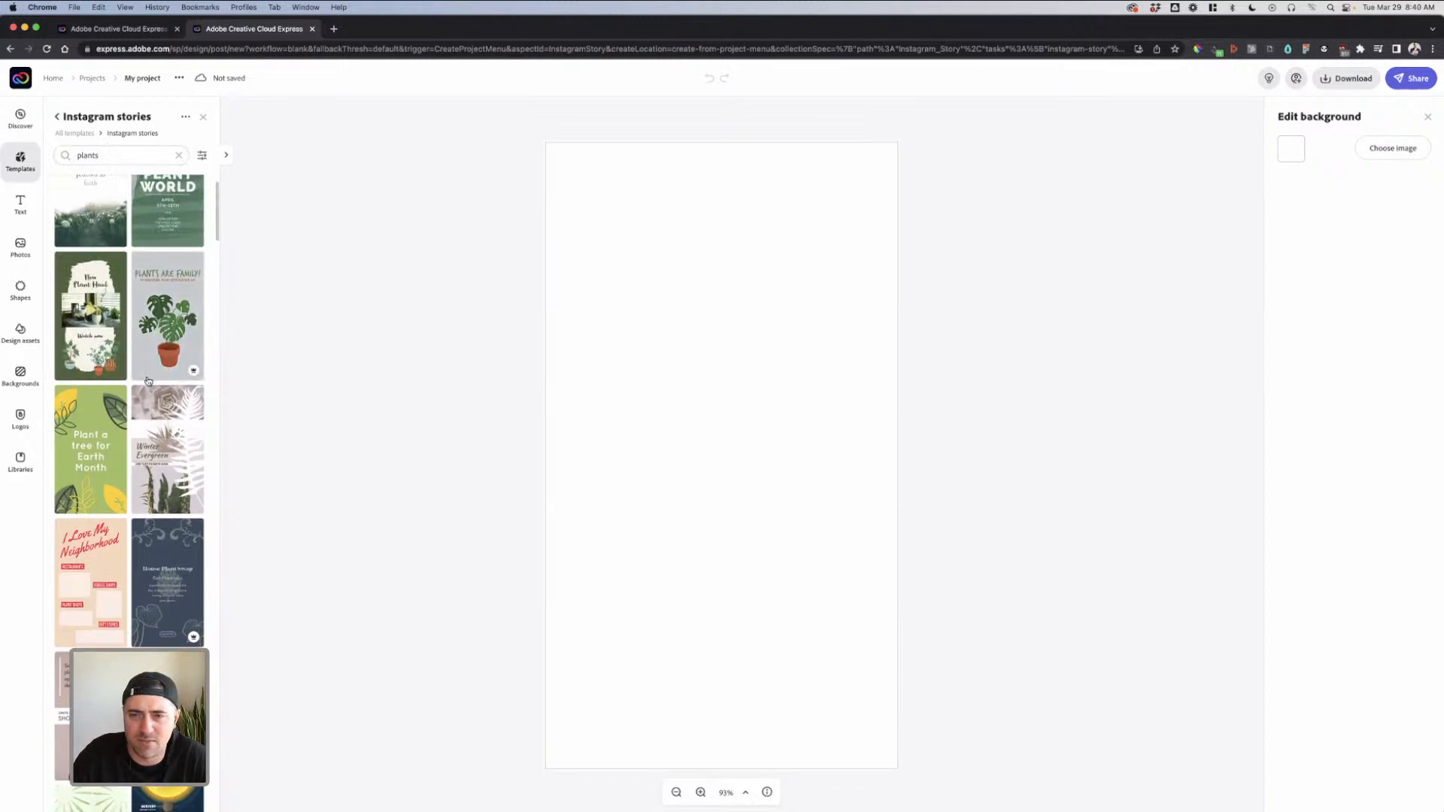
scroll(148, 380, down, 2)
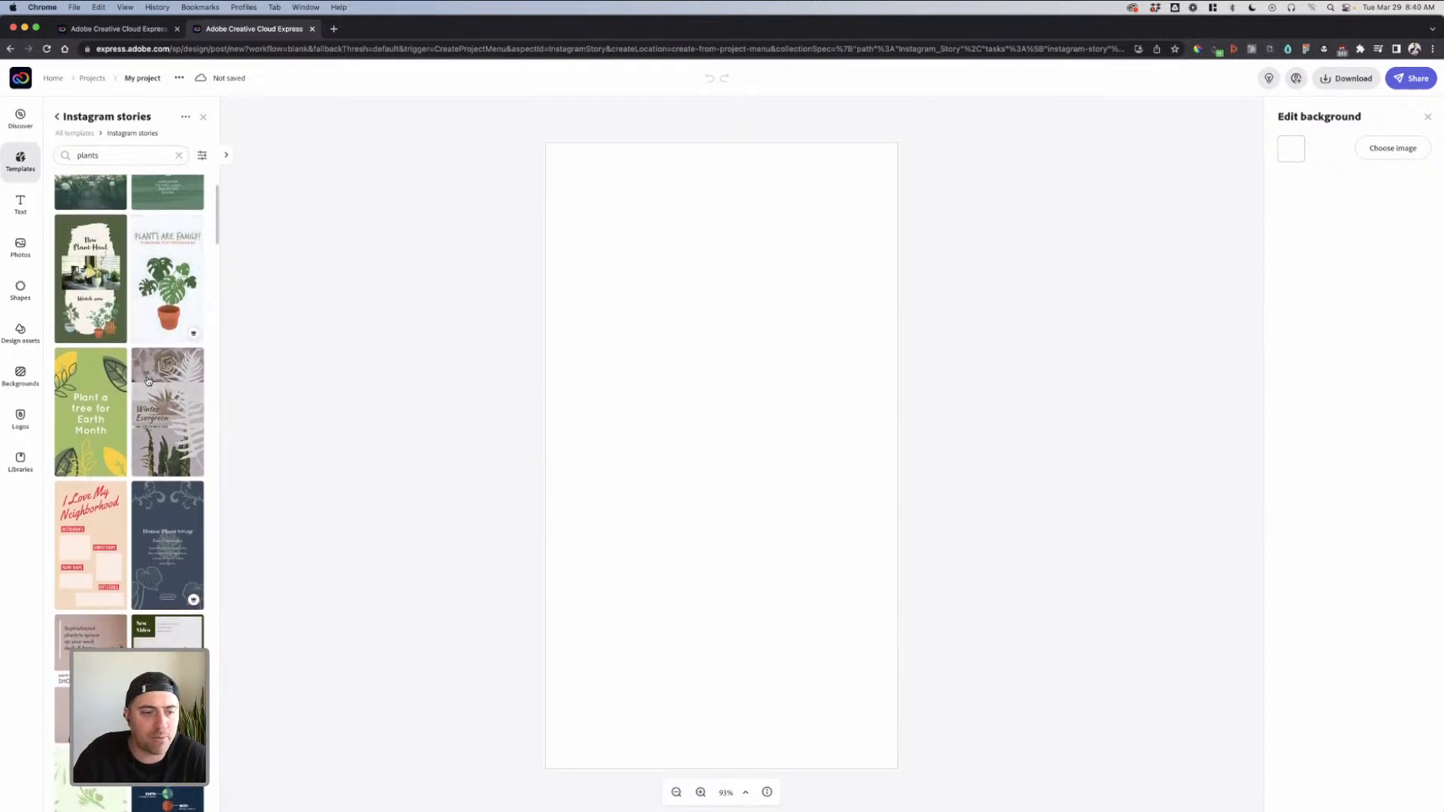
scroll(148, 380, down, 5)
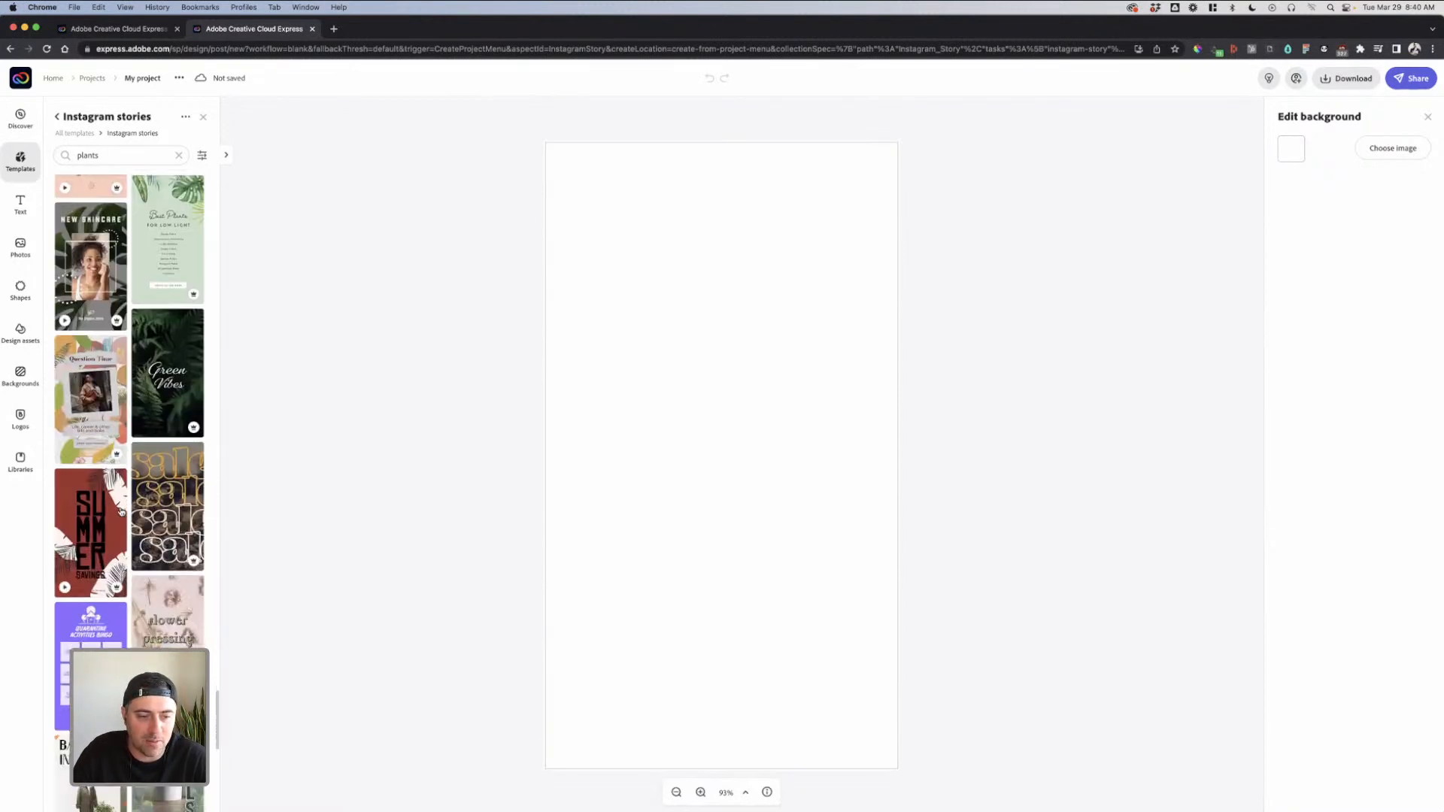
scroll(121, 391, down, 1)
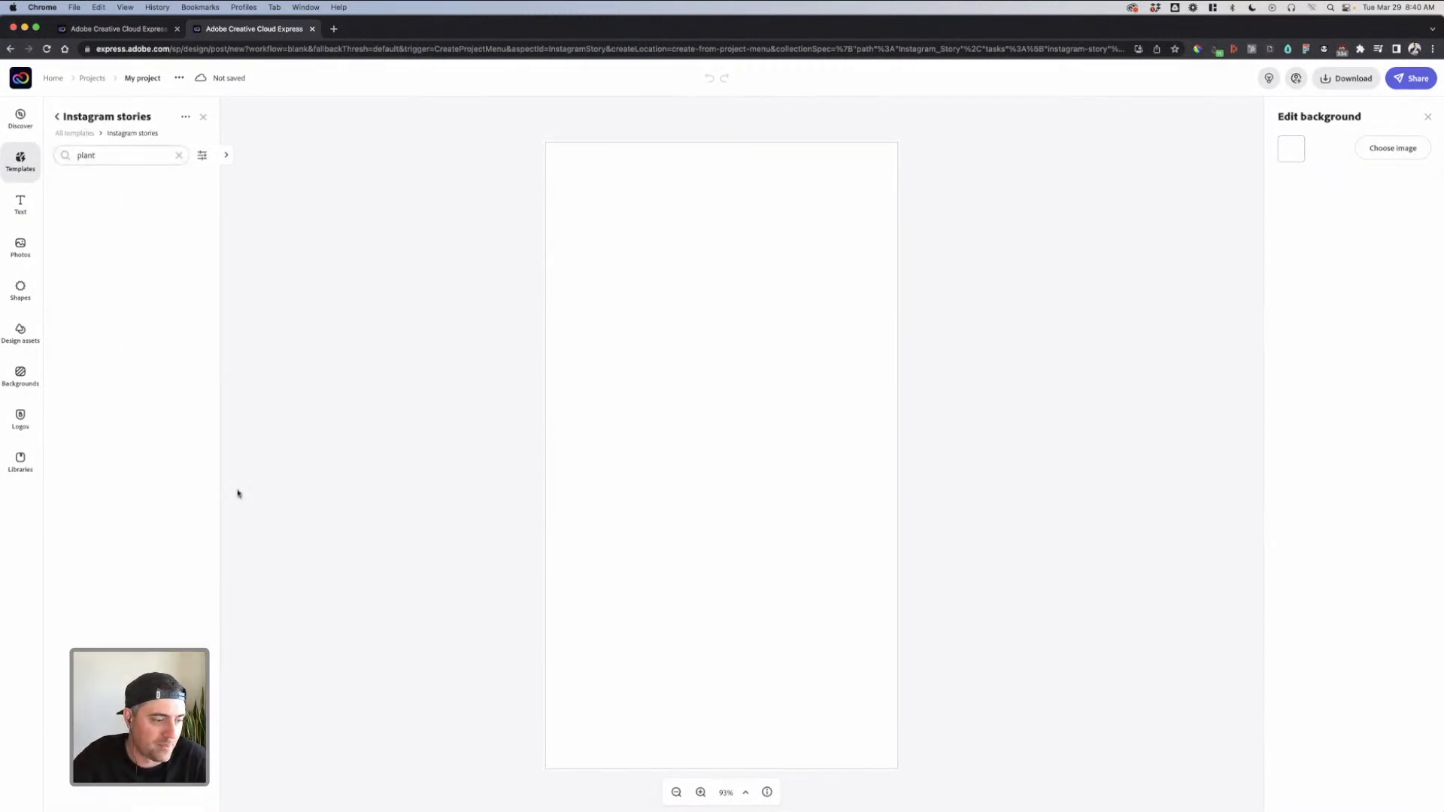
Search the story templates for "plant" and apply the Sustainability Expo 2020 design with the leafy plant photo
scroll(167, 373, down, 10)
scroll(166, 374, down, 10)
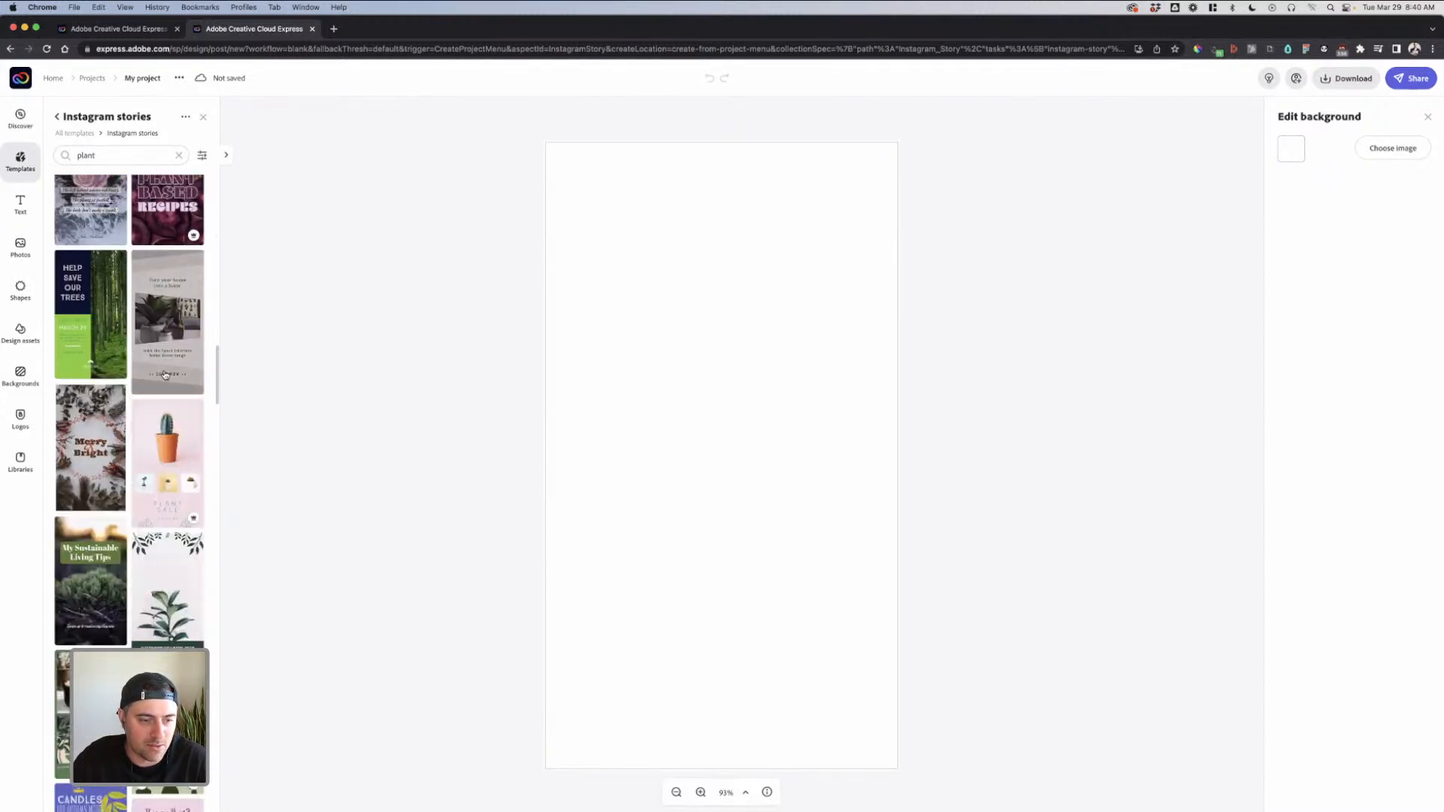
scroll(166, 375, down, 5)
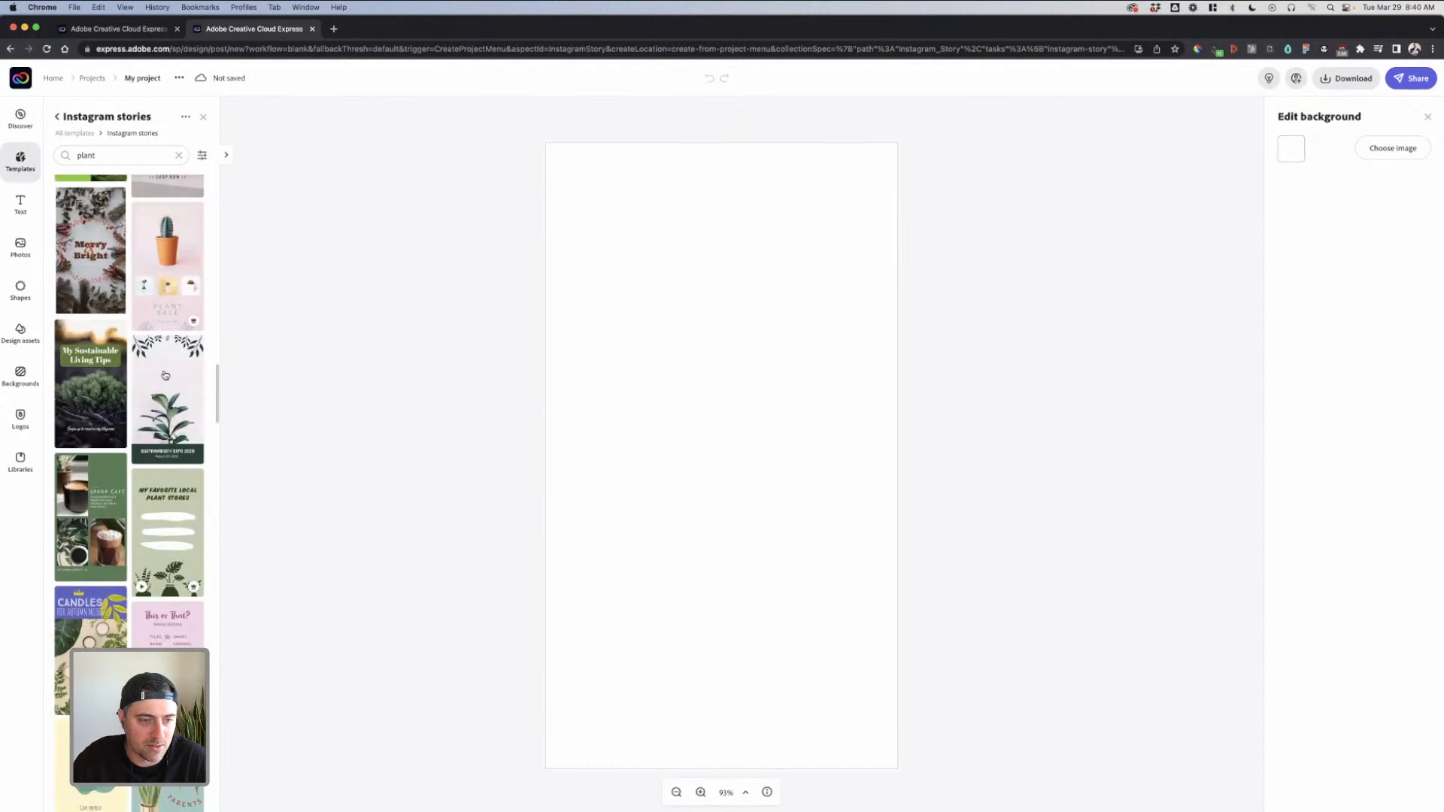
click(177, 427)
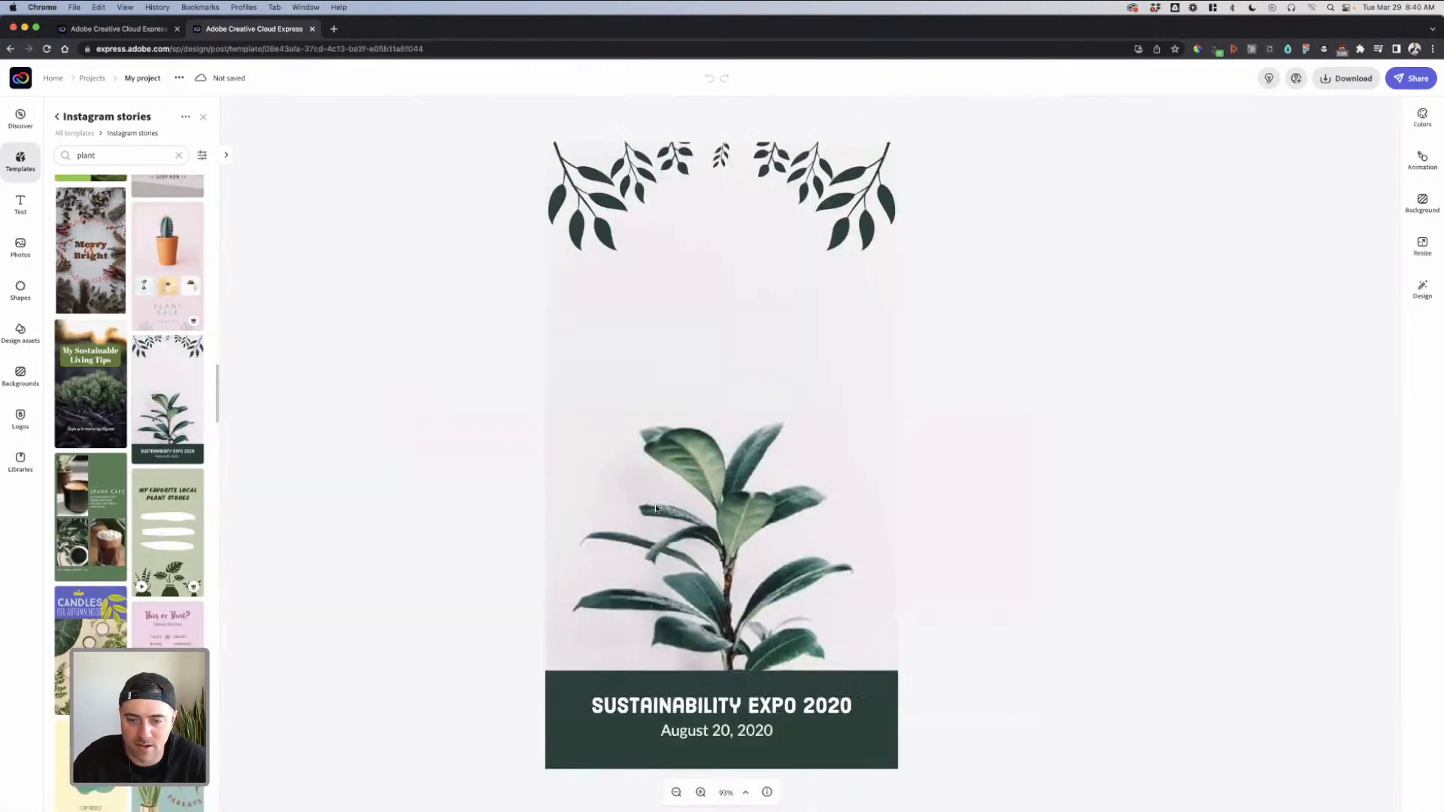
Change the font of the Sustainability Expo 2020 heading to Hobo Std Medium
click(831, 413)
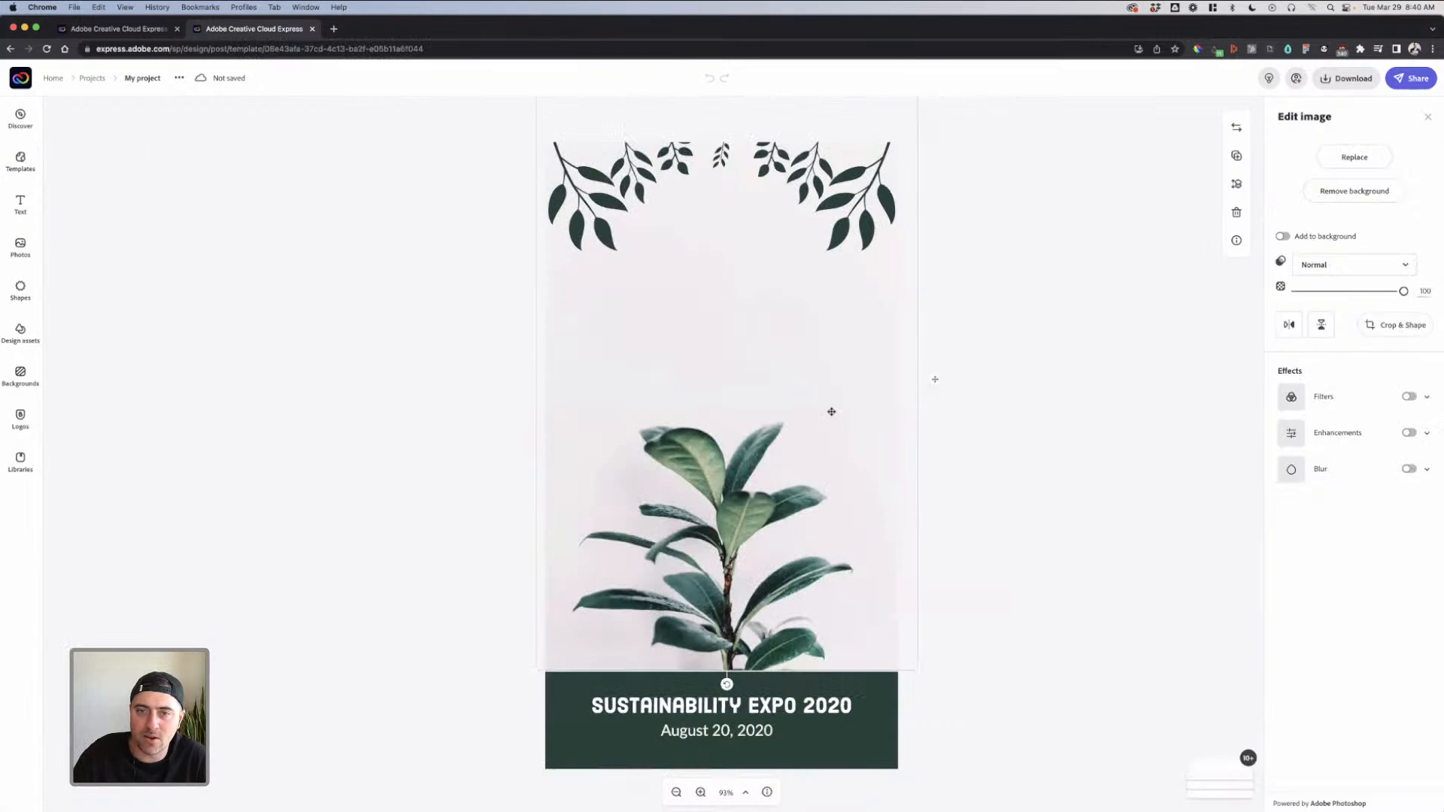
click(1009, 442)
click(761, 618)
click(768, 699)
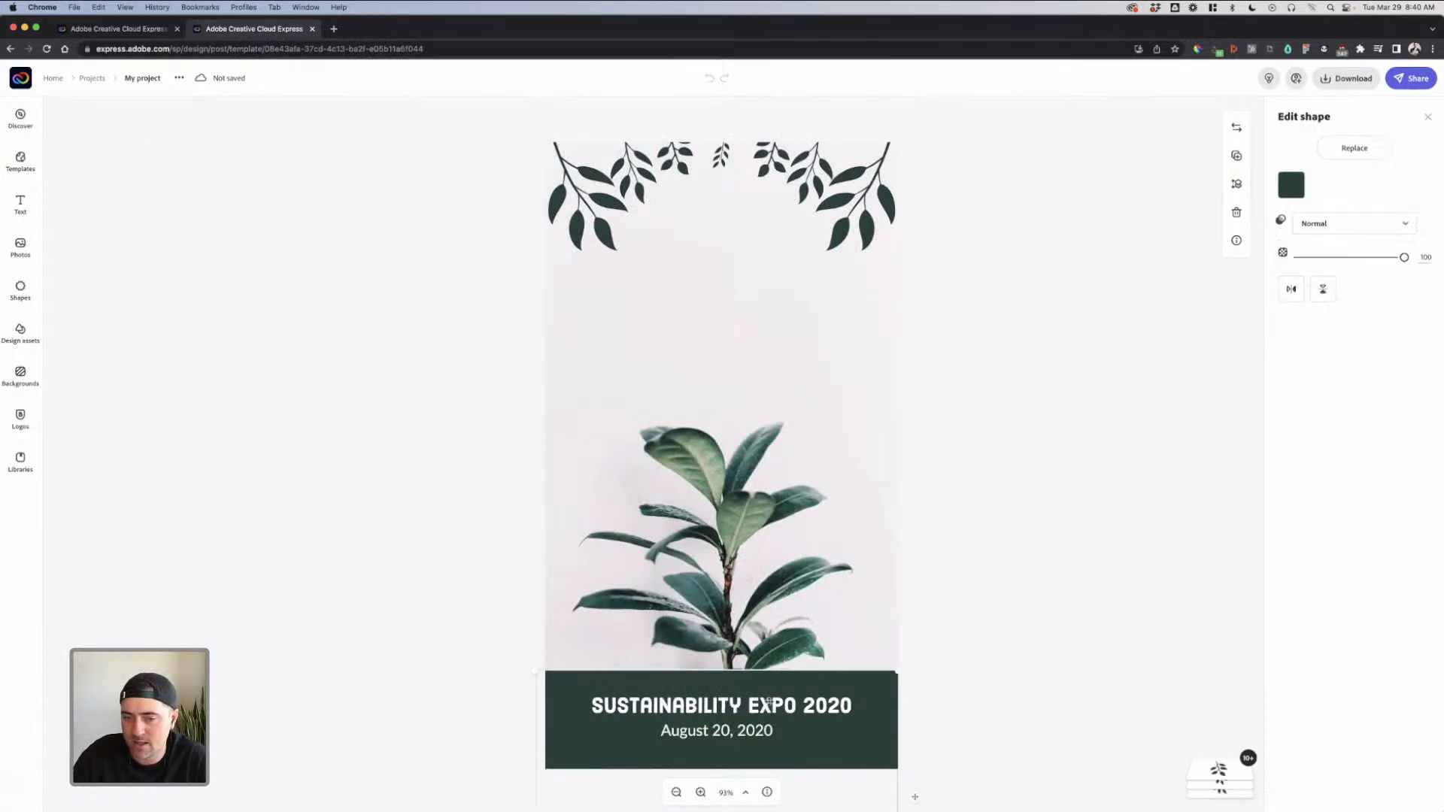
click(768, 701)
click(1349, 235)
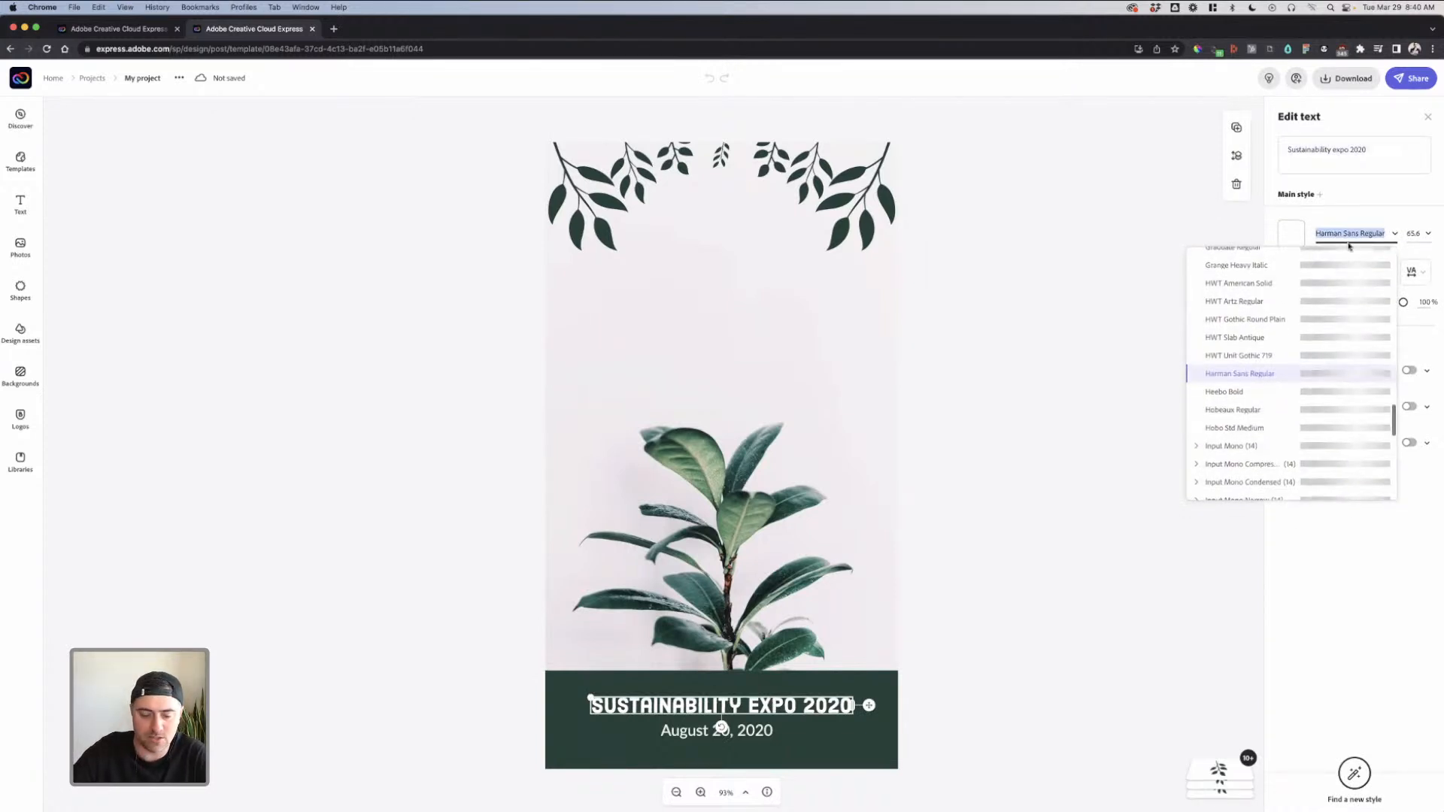
text(ho)
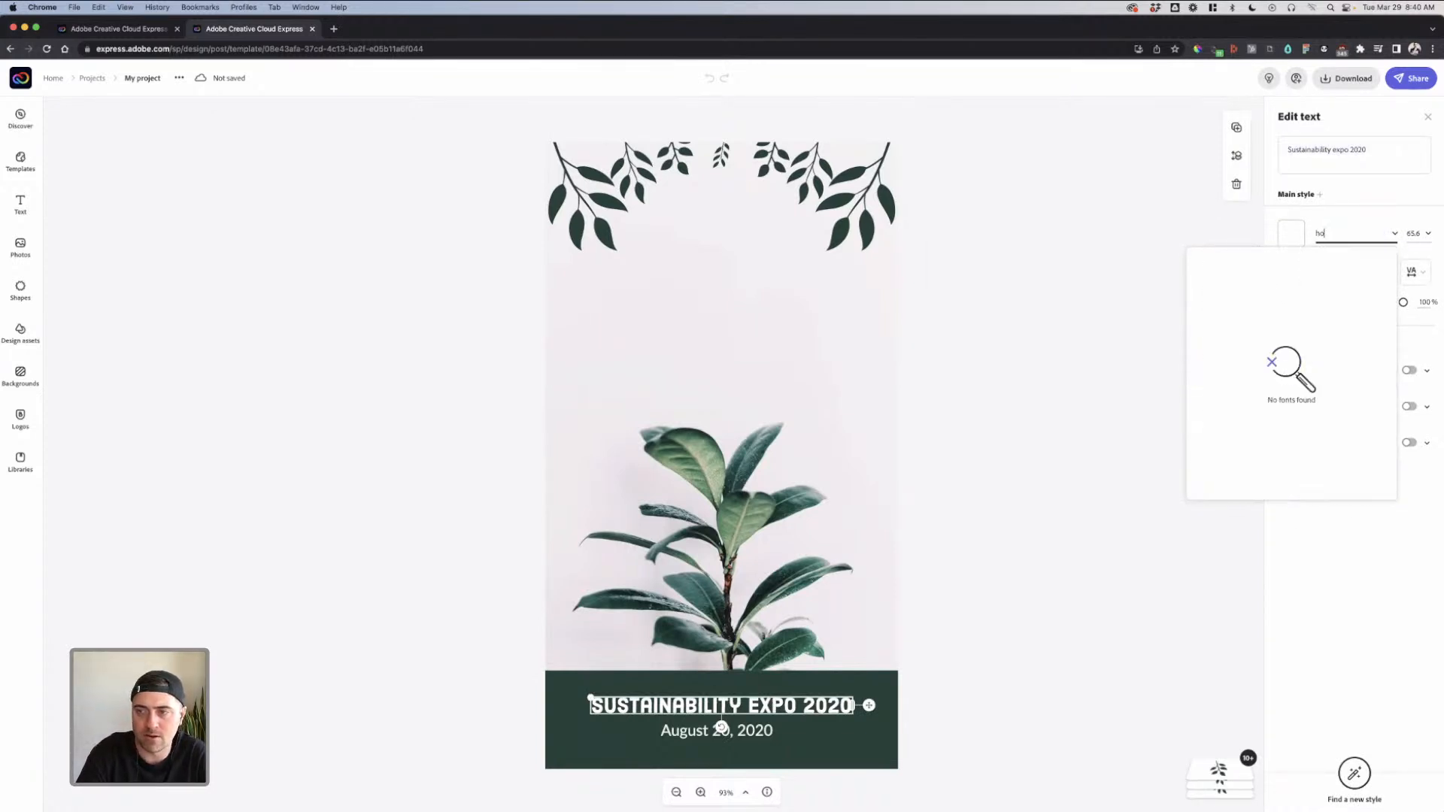
text(bo)
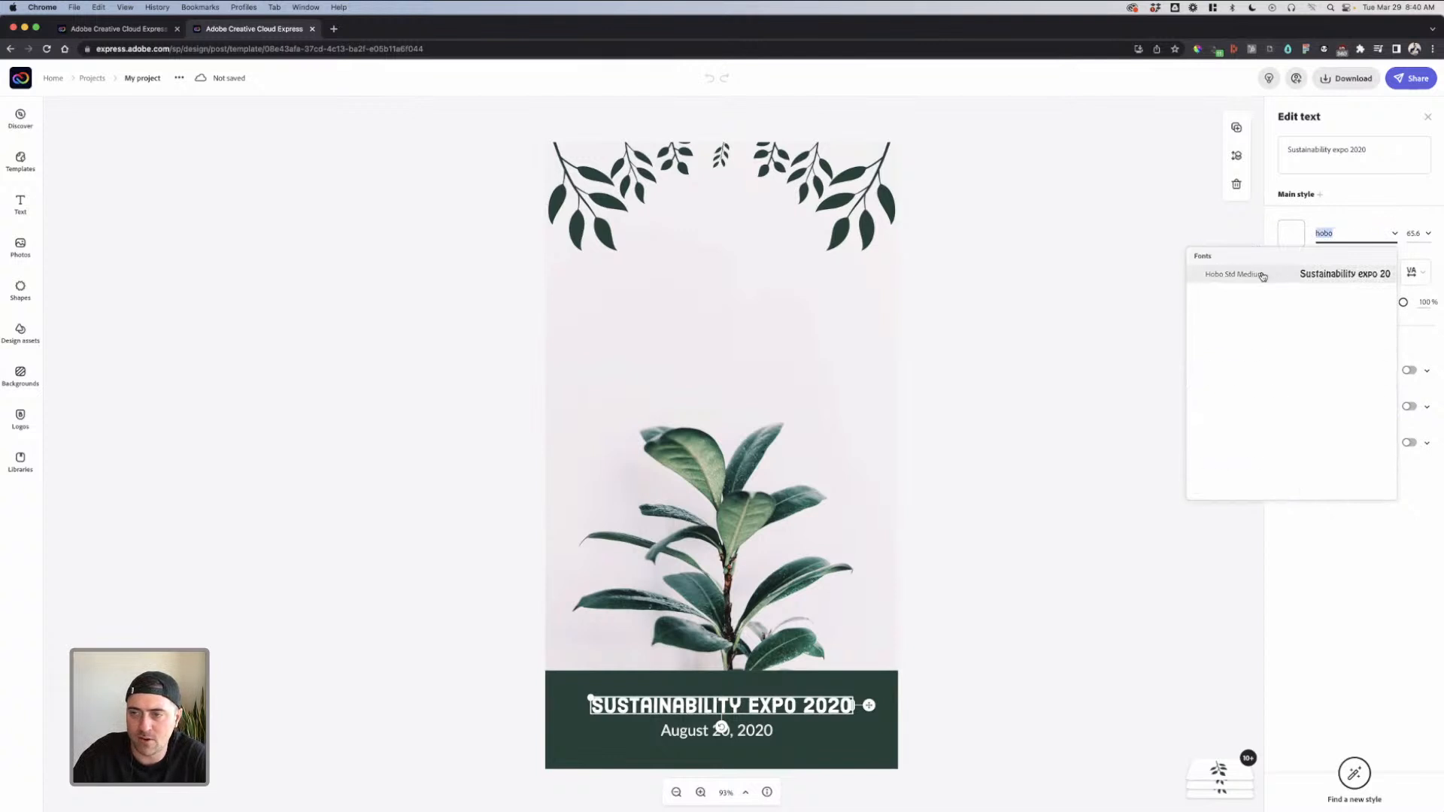
click(1262, 275)
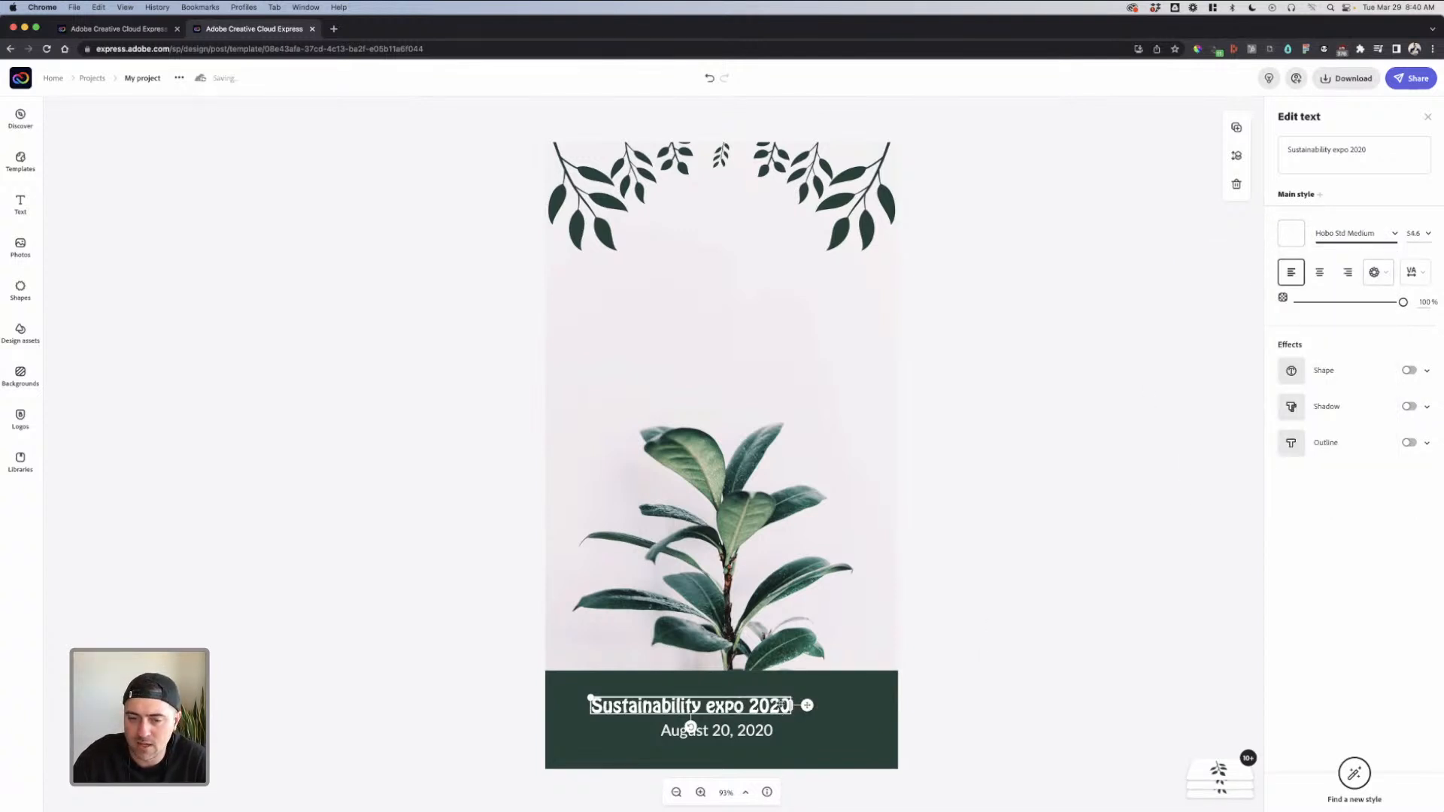
Capitalize "Expo" in the heading and adjust its text box so the heading fits on one line near the banner's upper edge
click(1348, 150)
key(BackSpace)
text(E)
drag(767, 695, 818, 693)
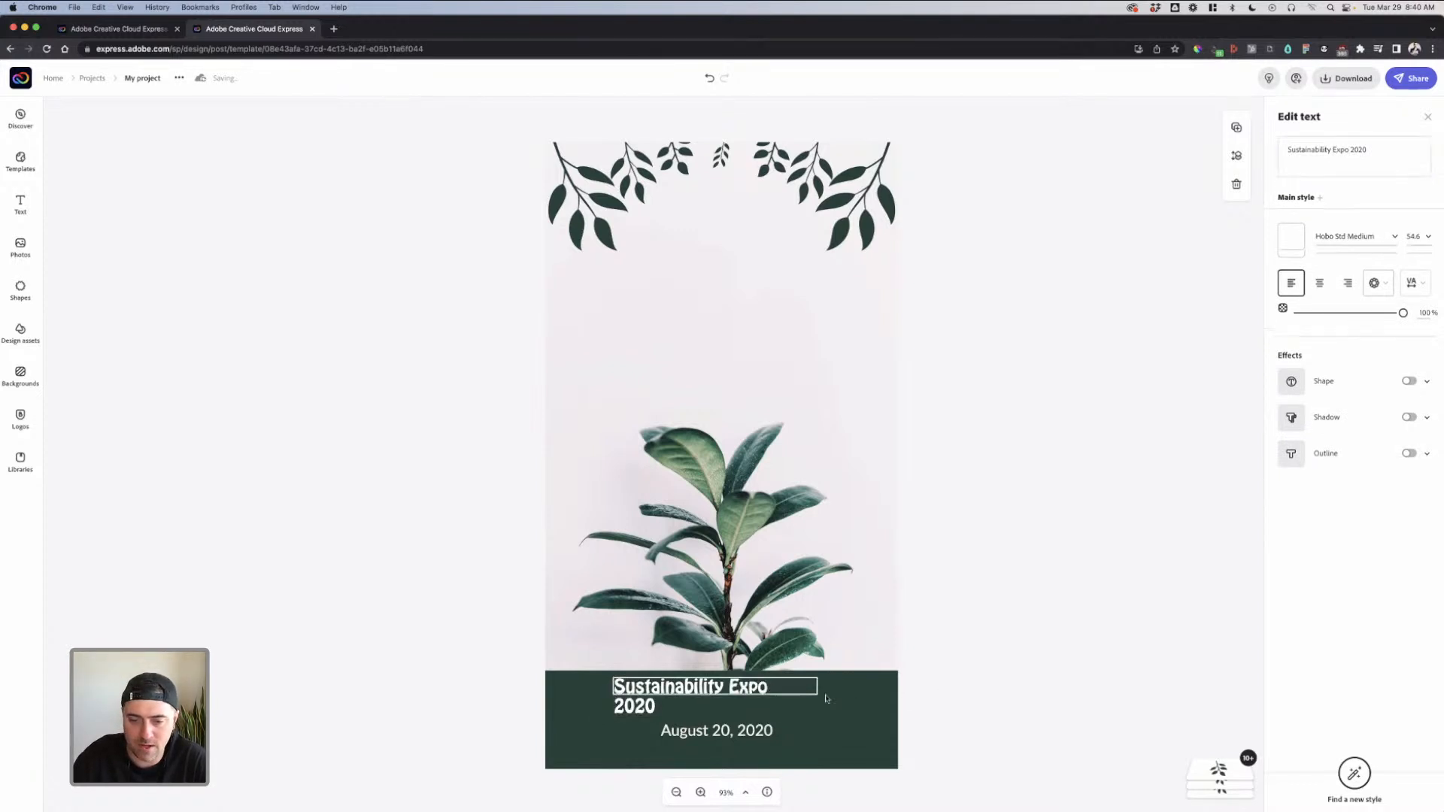
Apply the Plant Exposition cream color to the heading and the brand green to the banner behind it
click(1290, 233)
click(1325, 293)
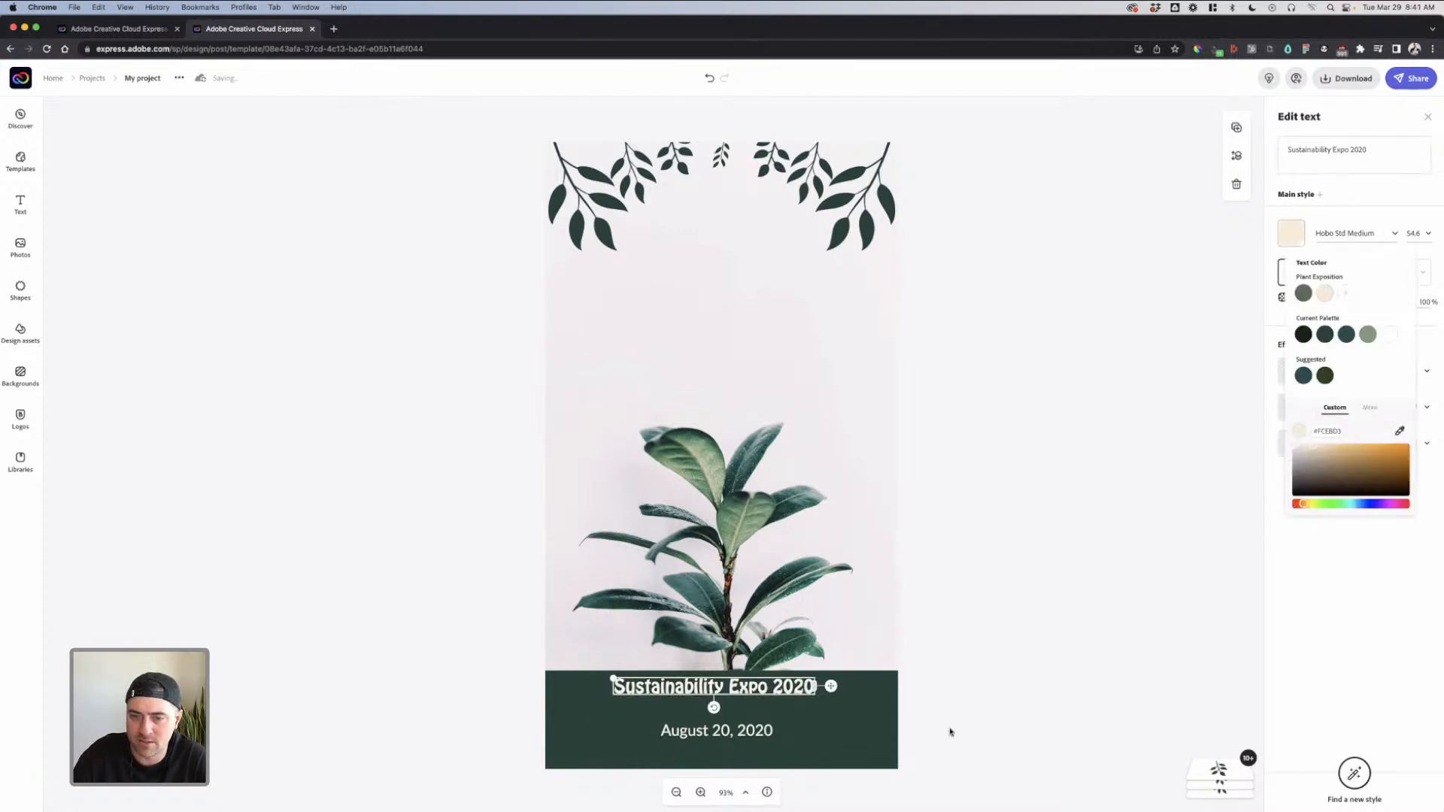
click(861, 742)
click(1291, 185)
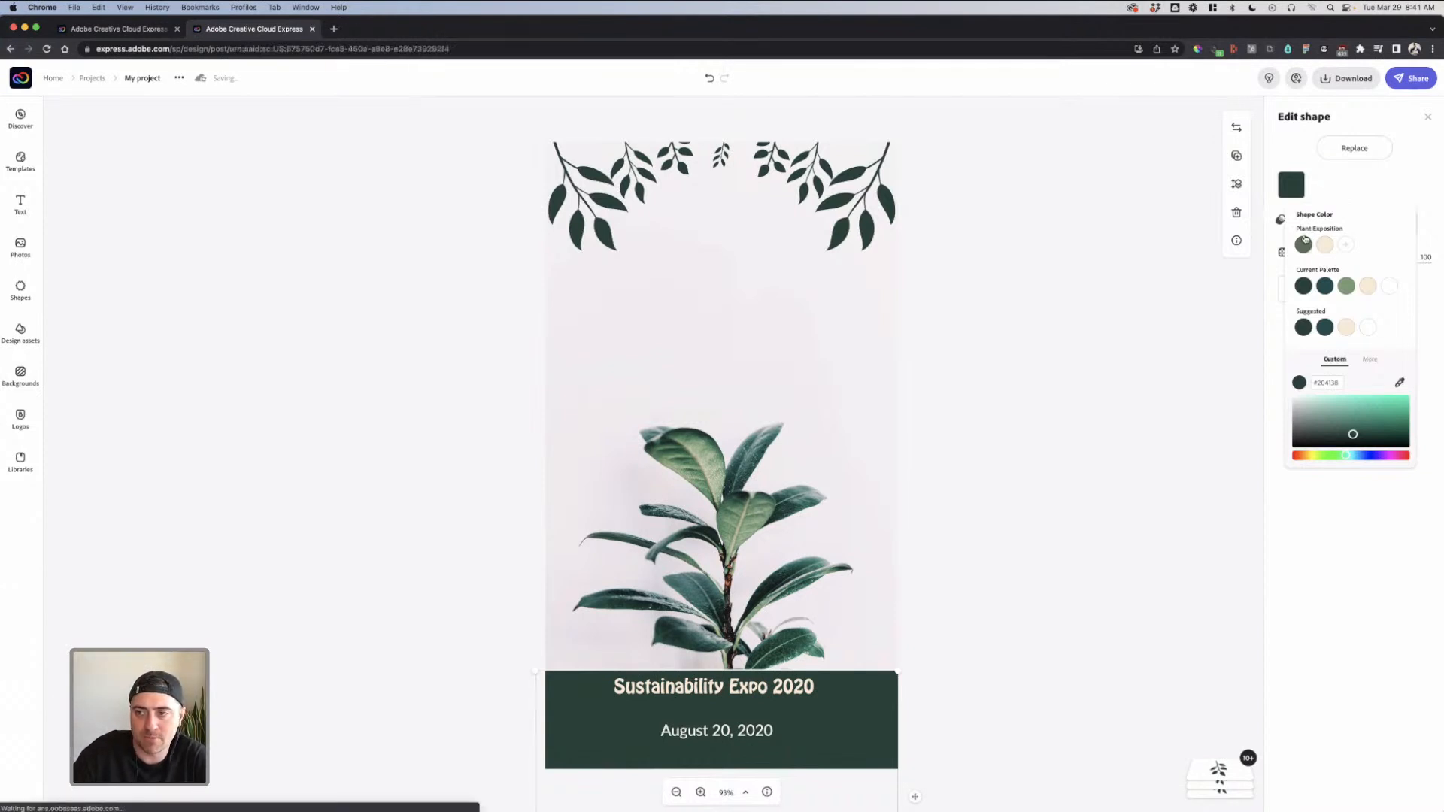
click(1306, 245)
Enlarge the heading to a font size of about 77.3, widen it to one line and place it above the date in the banner
click(749, 709)
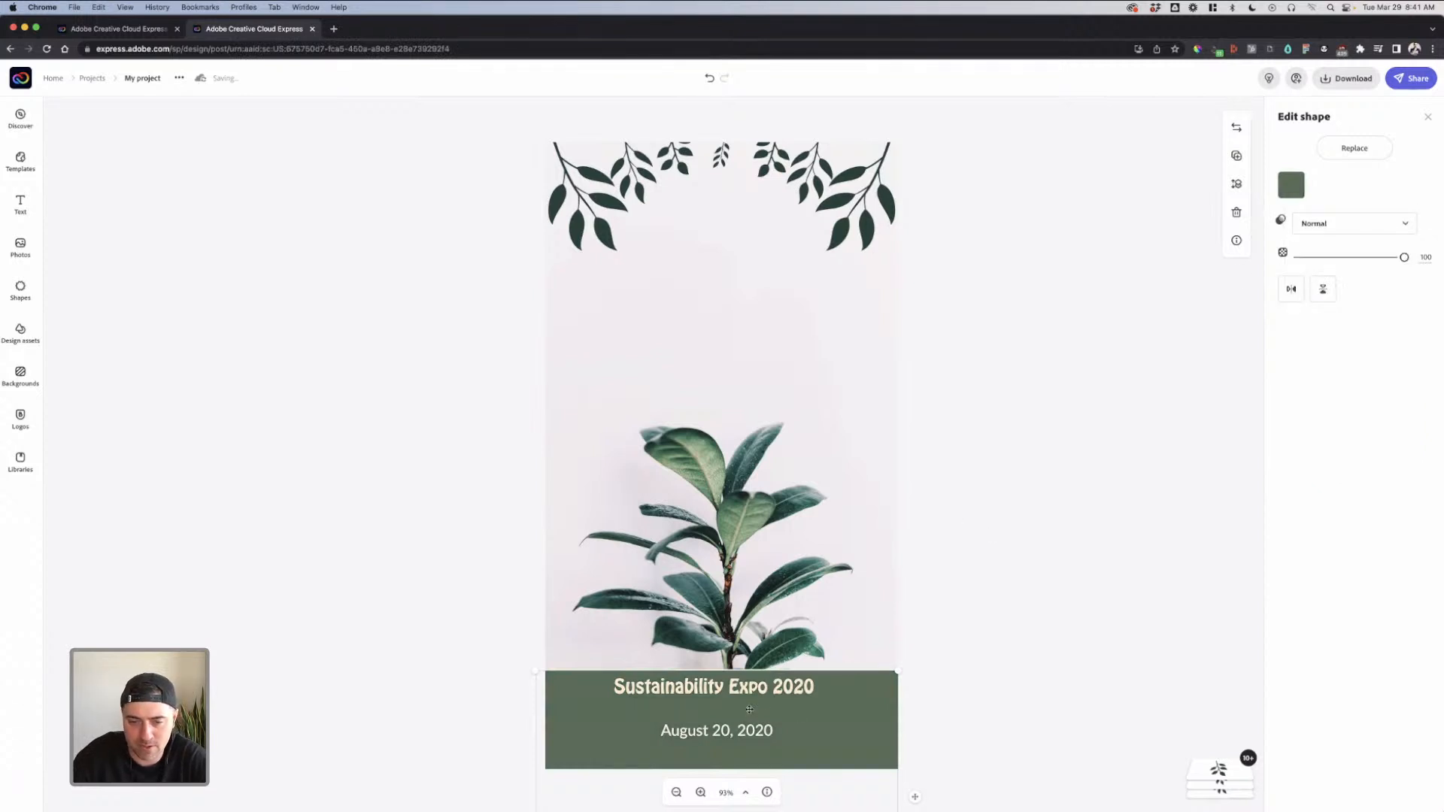
click(751, 690)
drag(746, 689, 749, 709)
drag(616, 699, 591, 681)
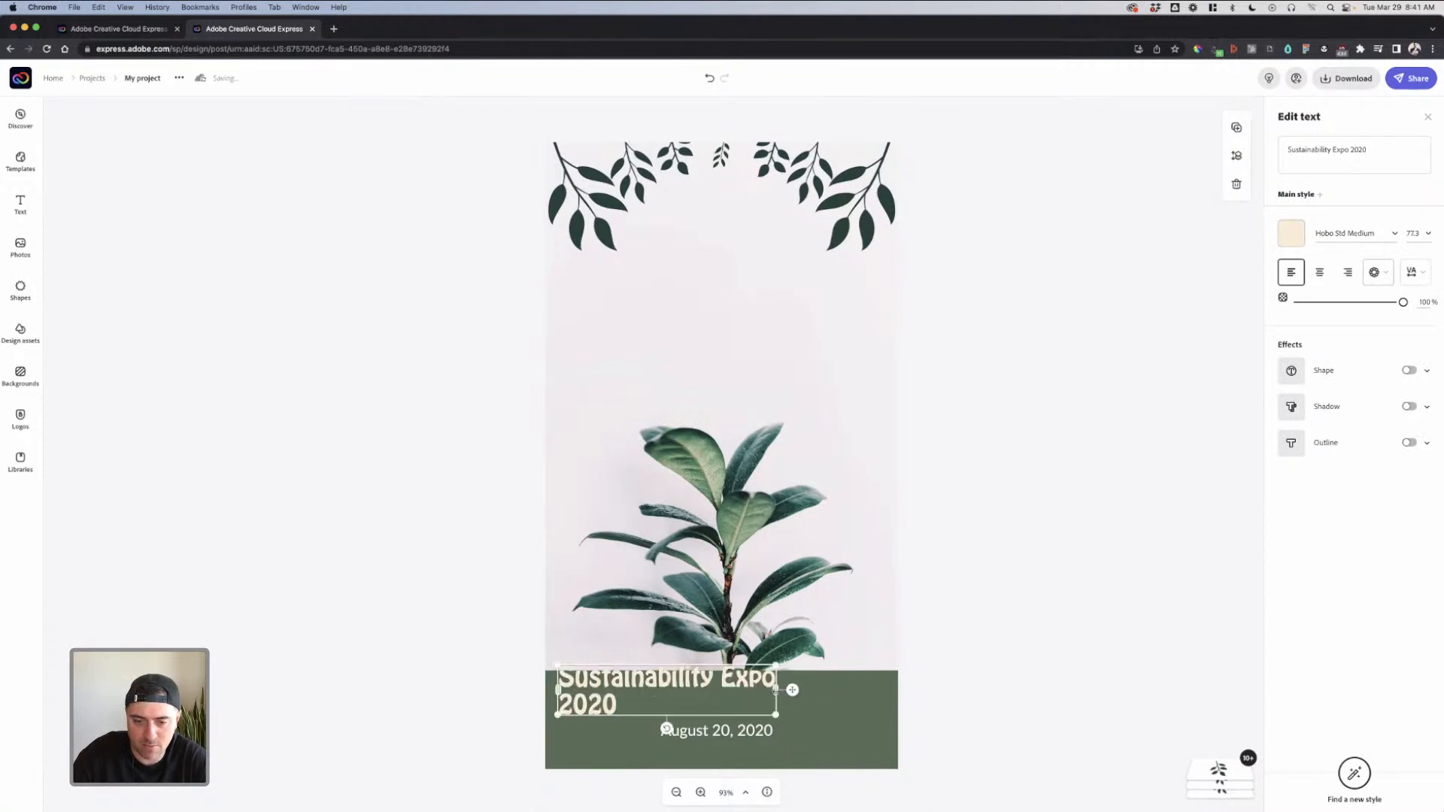
drag(792, 690, 888, 690)
drag(760, 683, 786, 702)
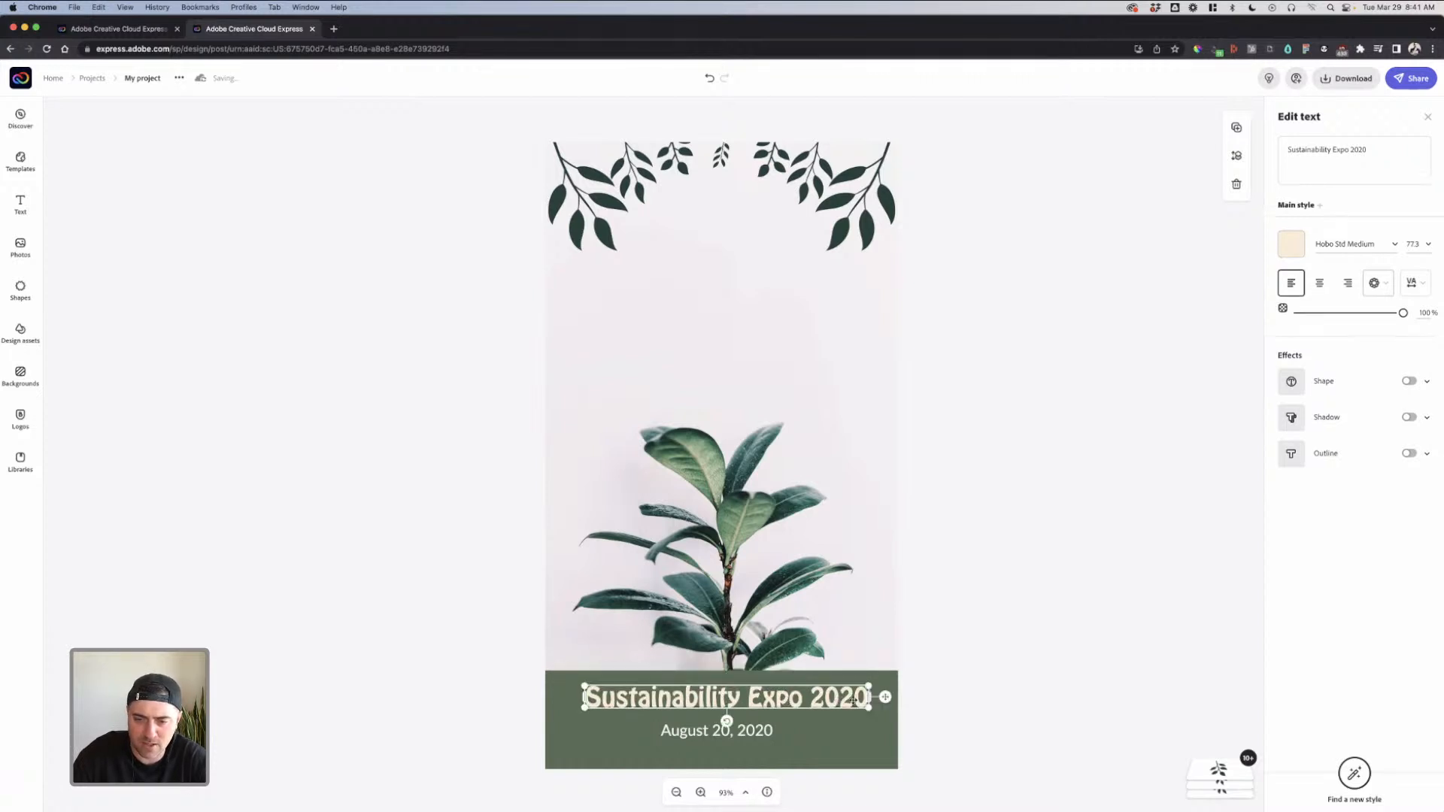
Change the year in the heading so it reads "Sustainability Expo 2022"
click(1371, 149)
key(BackSpace)
text(2)
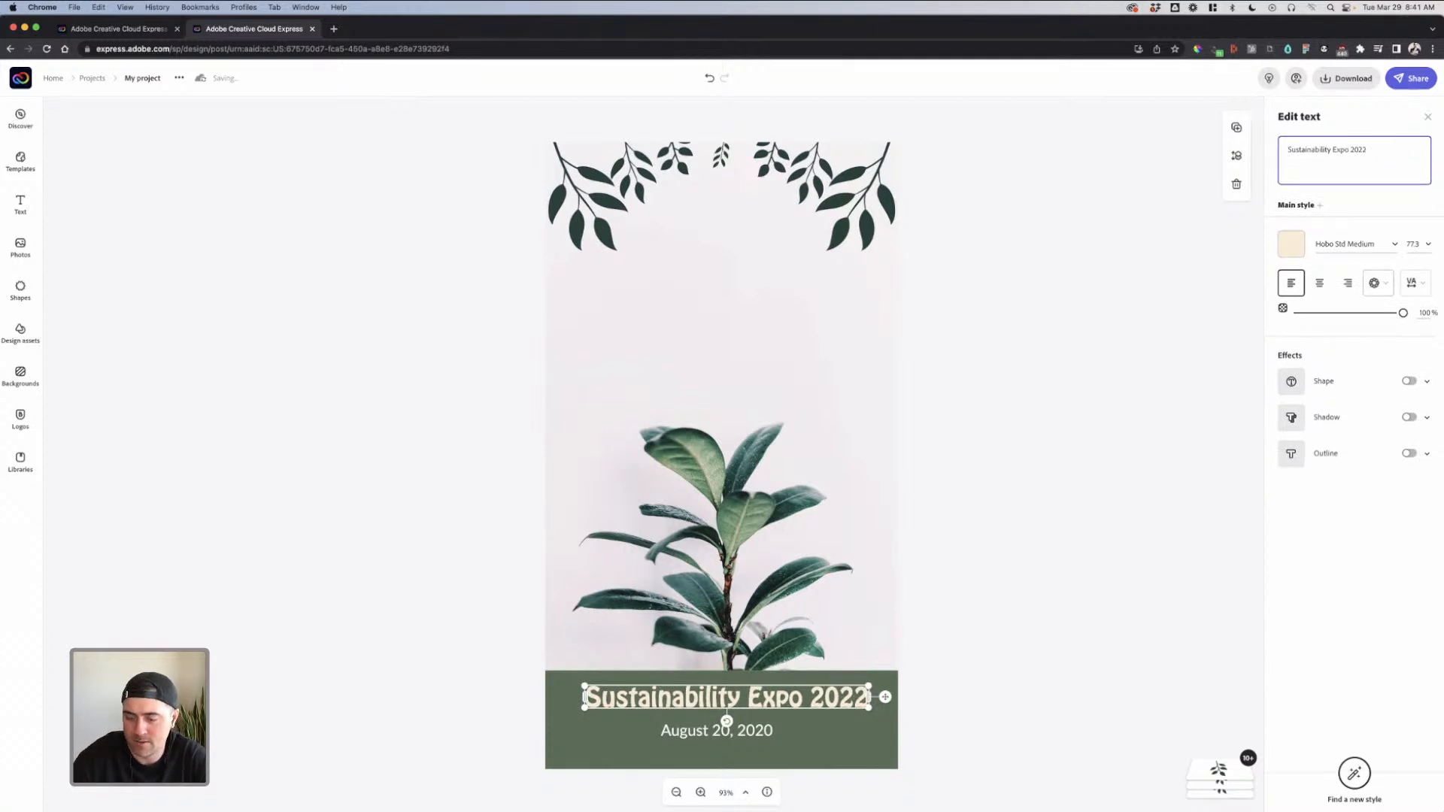
click(1034, 394)
Move the plant photo down so its lower leaves tuck behind the green banner
click(812, 530)
drag(735, 531, 733, 579)
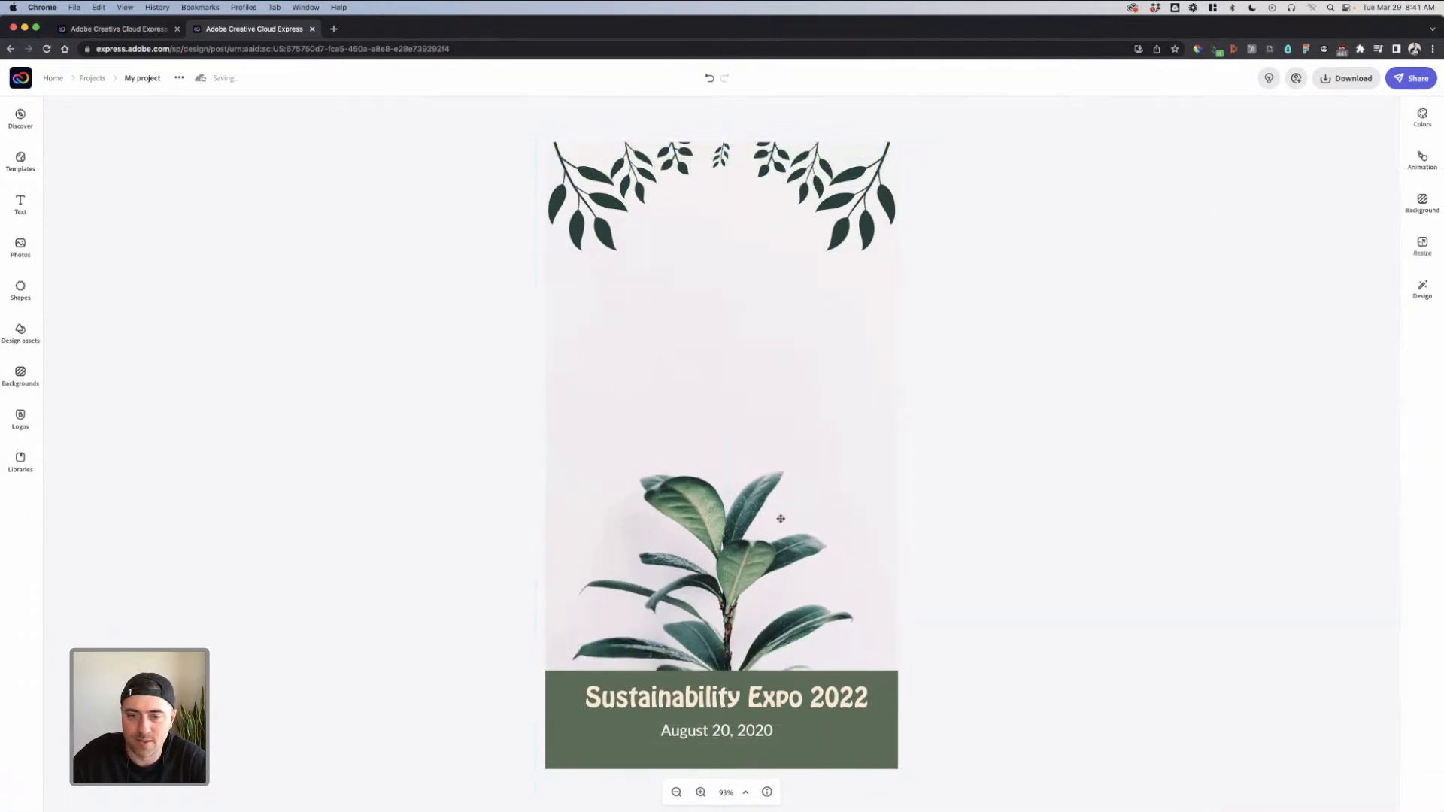
click(1154, 342)
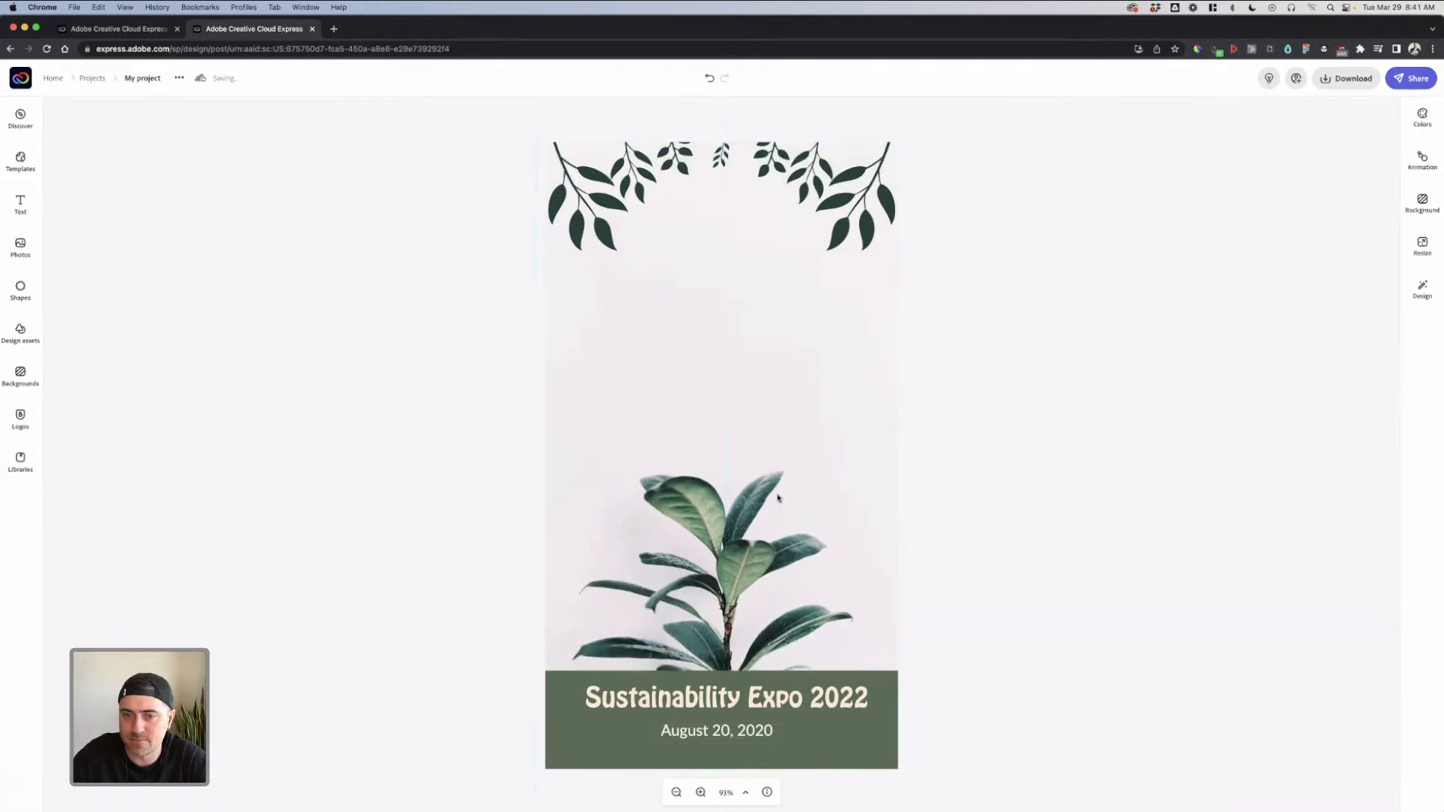
Change the year in the date below the heading so it reads "August 20, 2022"
click(1422, 160)
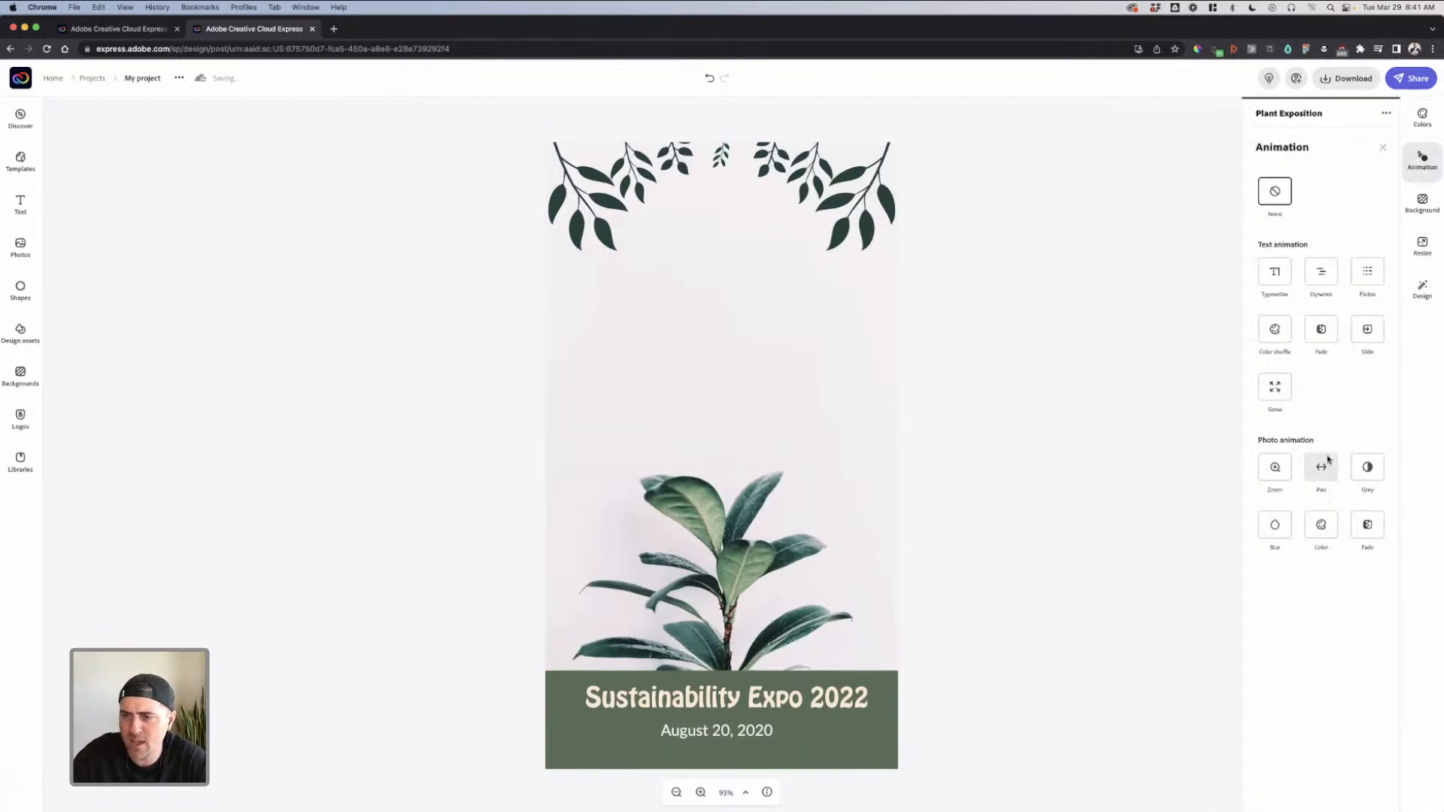
click(850, 704)
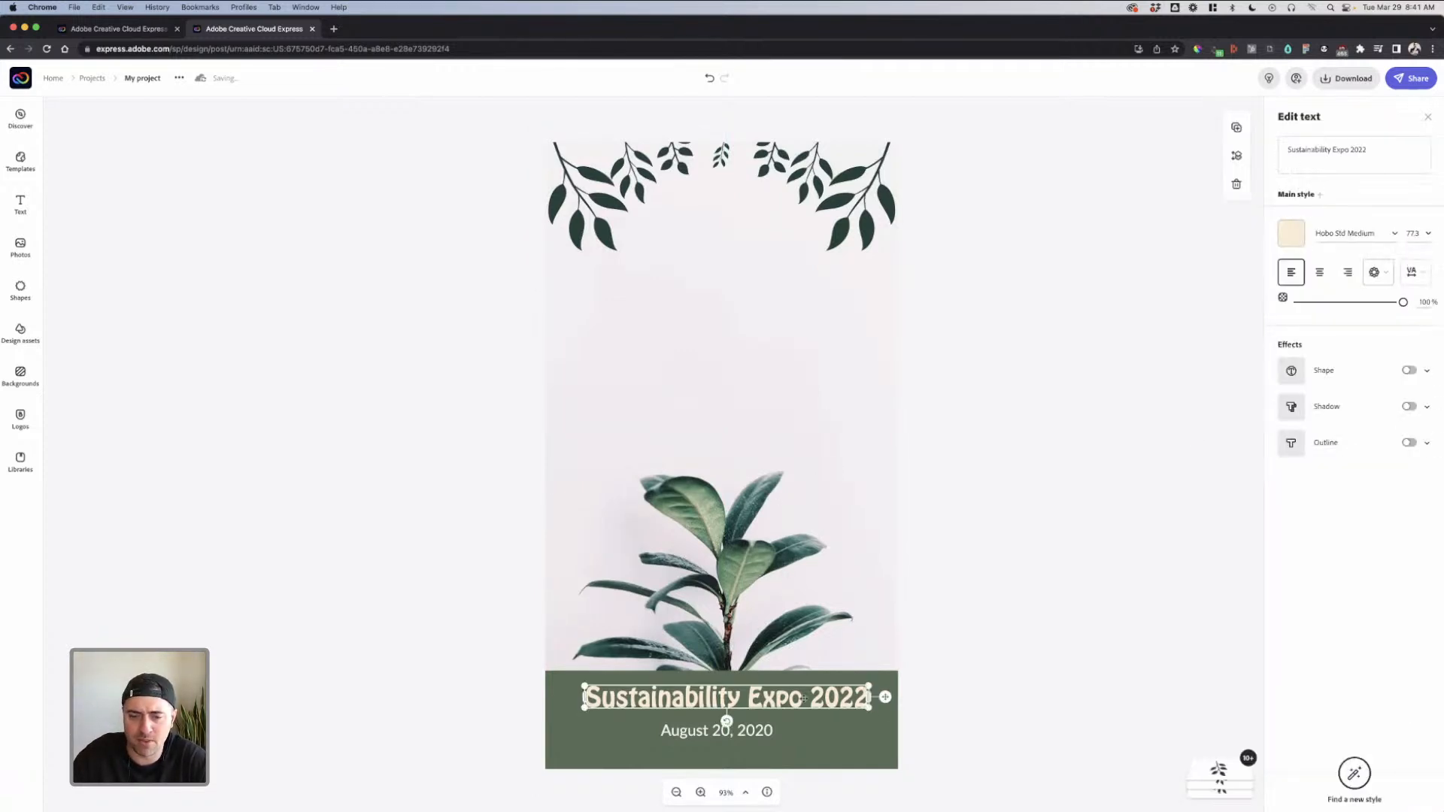
click(754, 734)
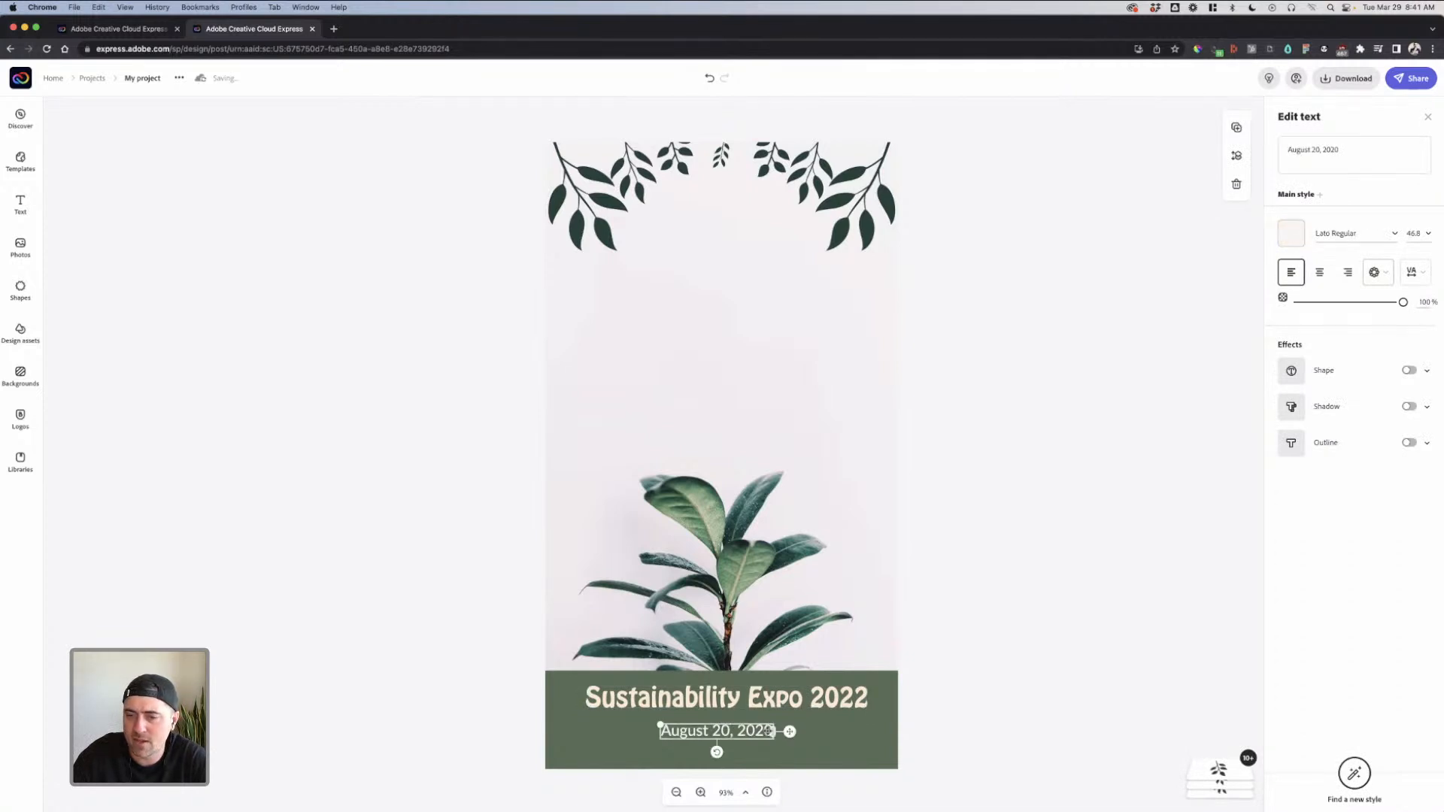
click(1343, 150)
key(BackSpace)
text(2)
click(771, 707)
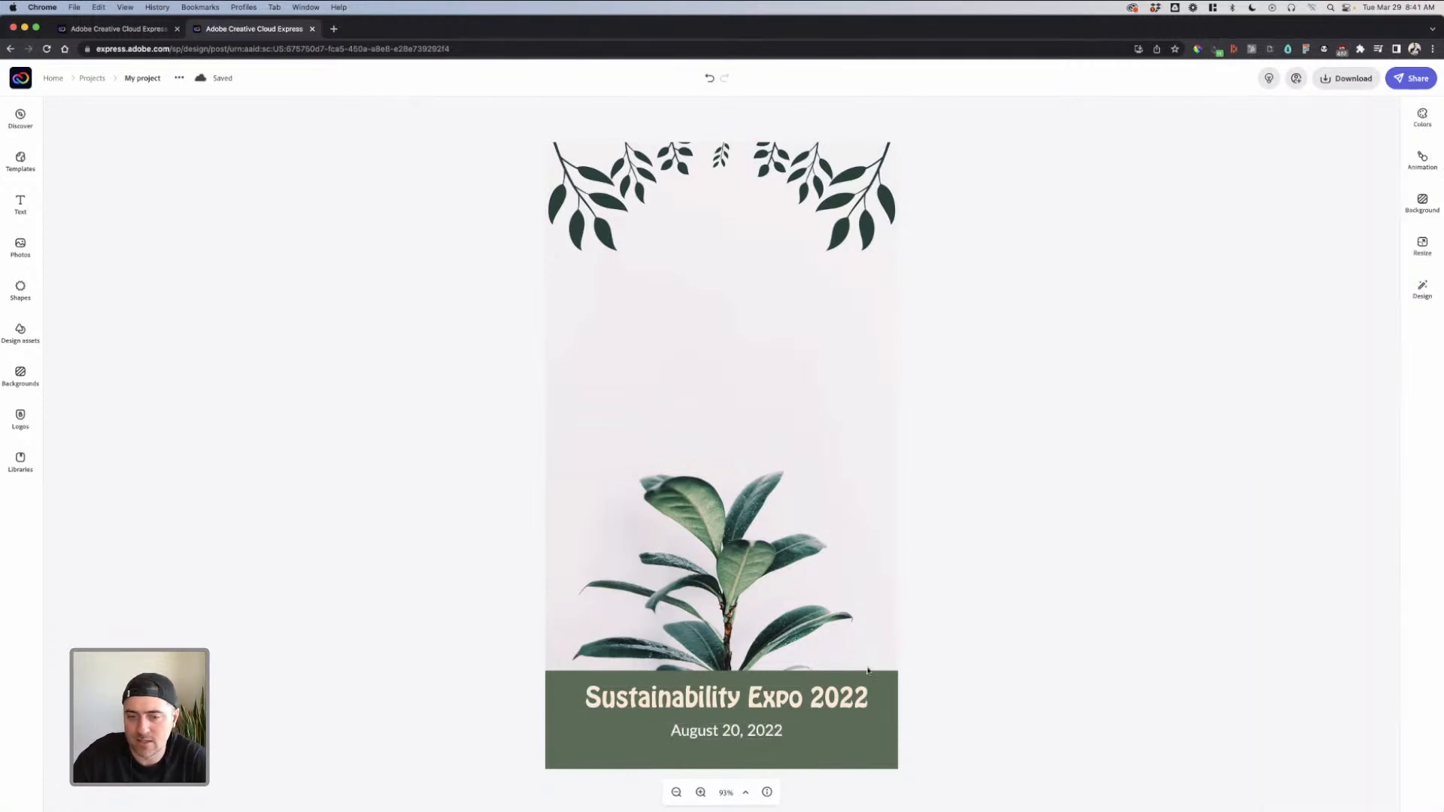
click(770, 677)
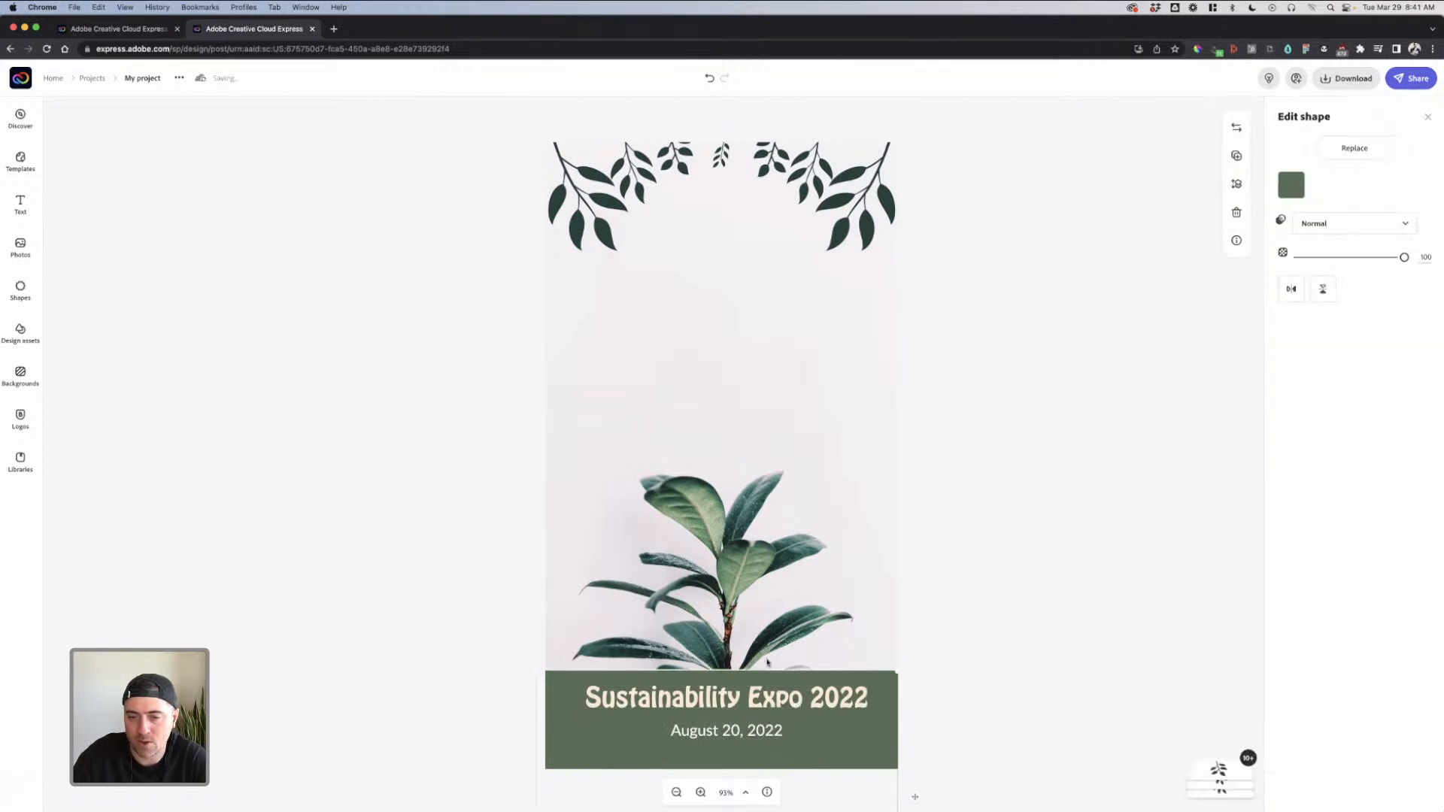
click(770, 699)
click(1155, 302)
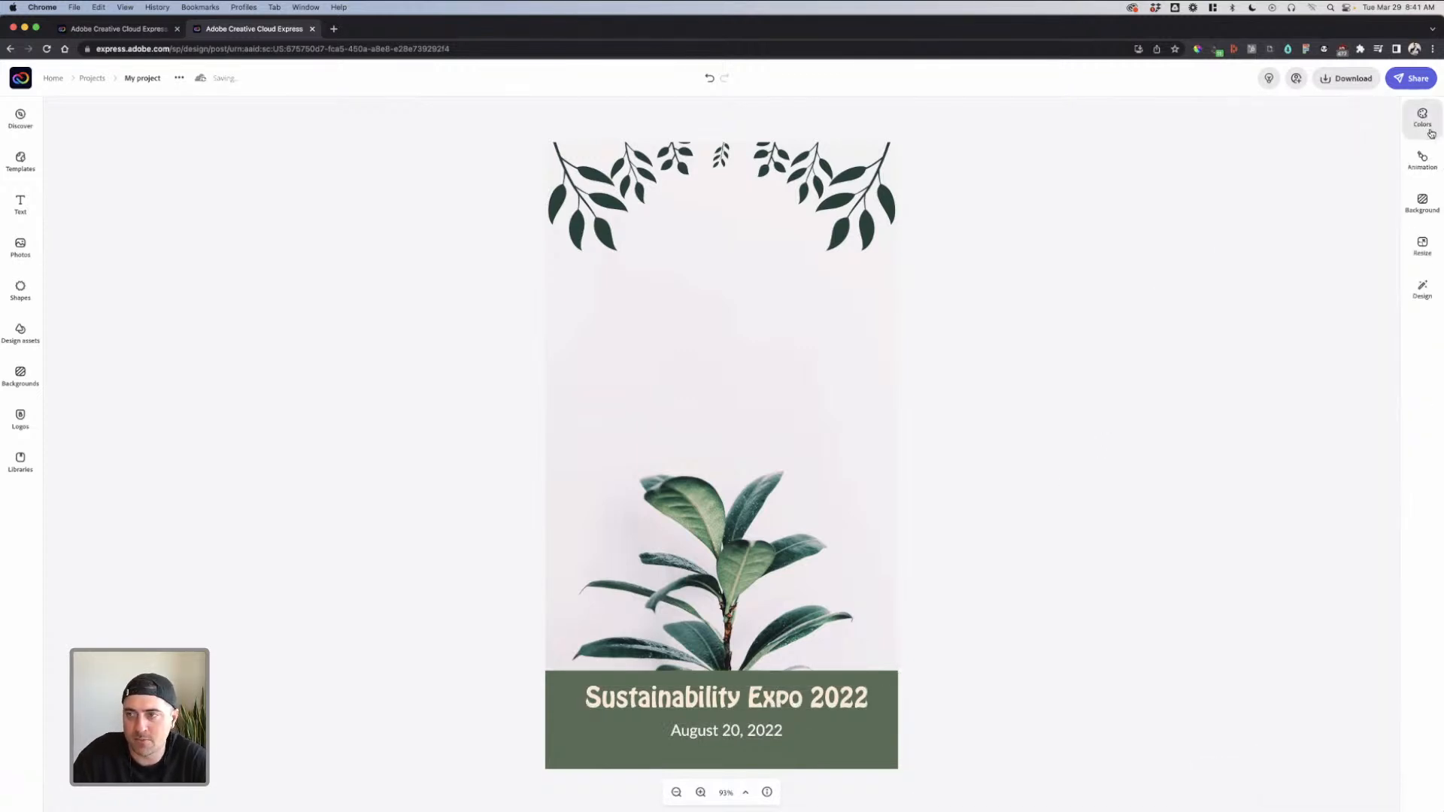
Try the Typewriter text animation on the story and compare its two variants
click(1422, 162)
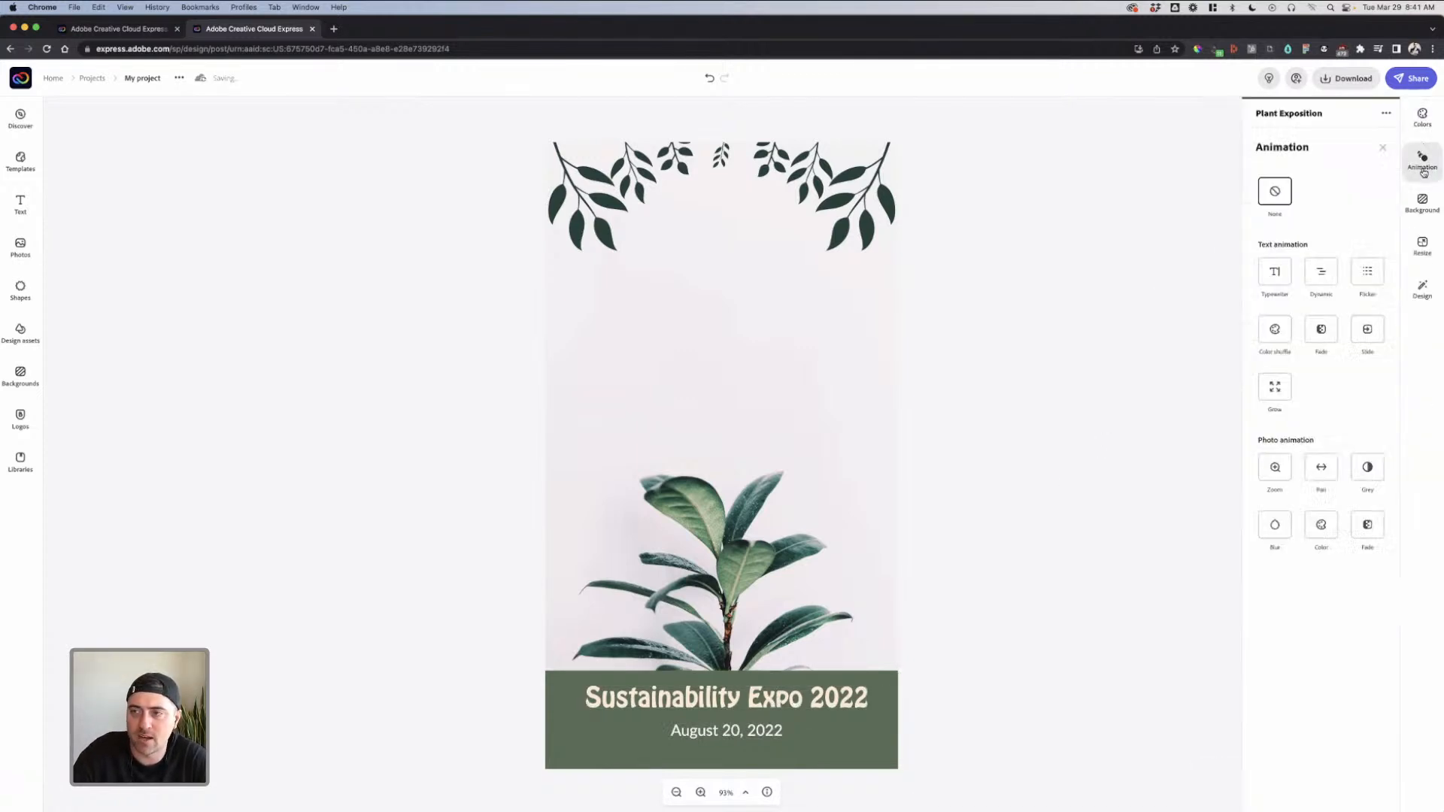
click(1281, 271)
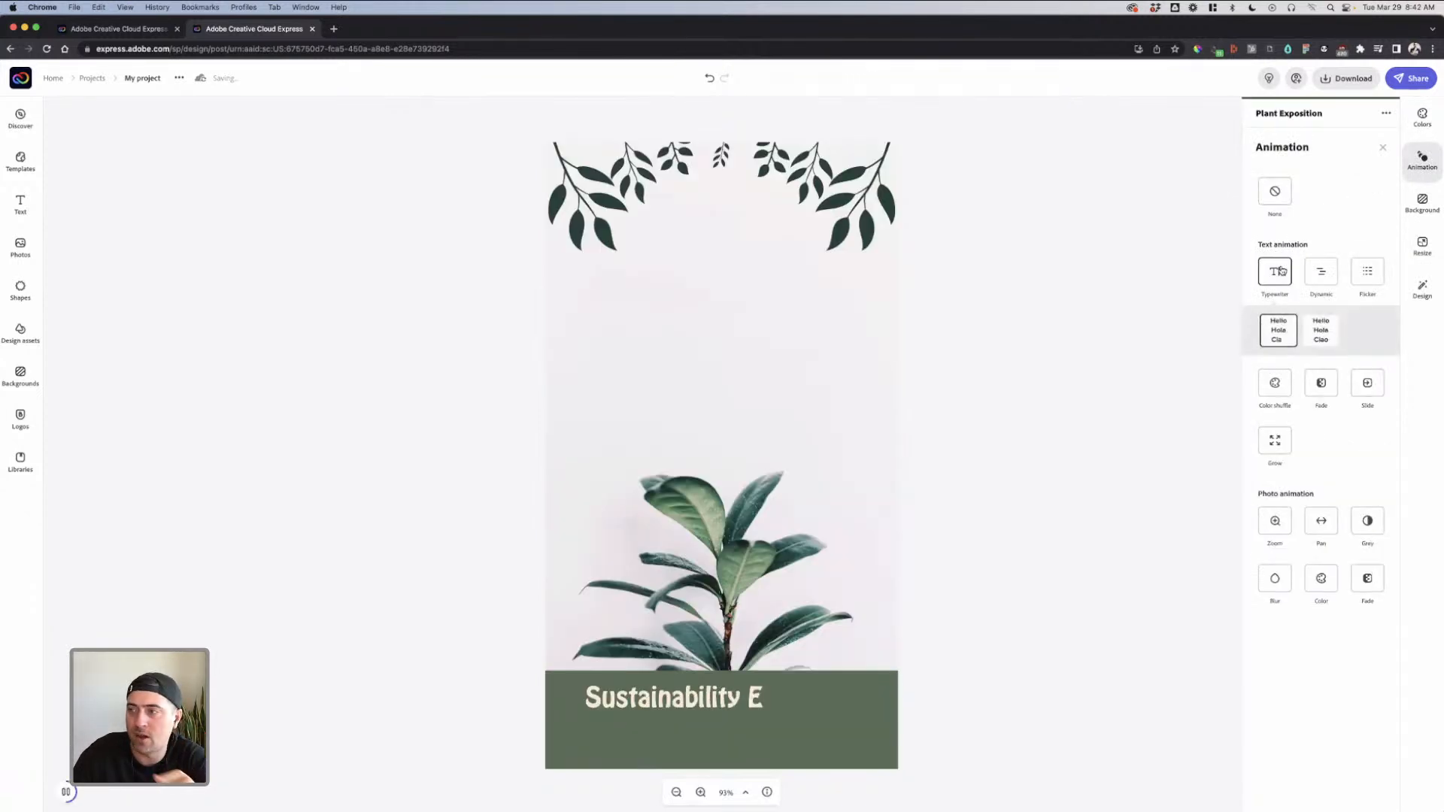
click(1316, 336)
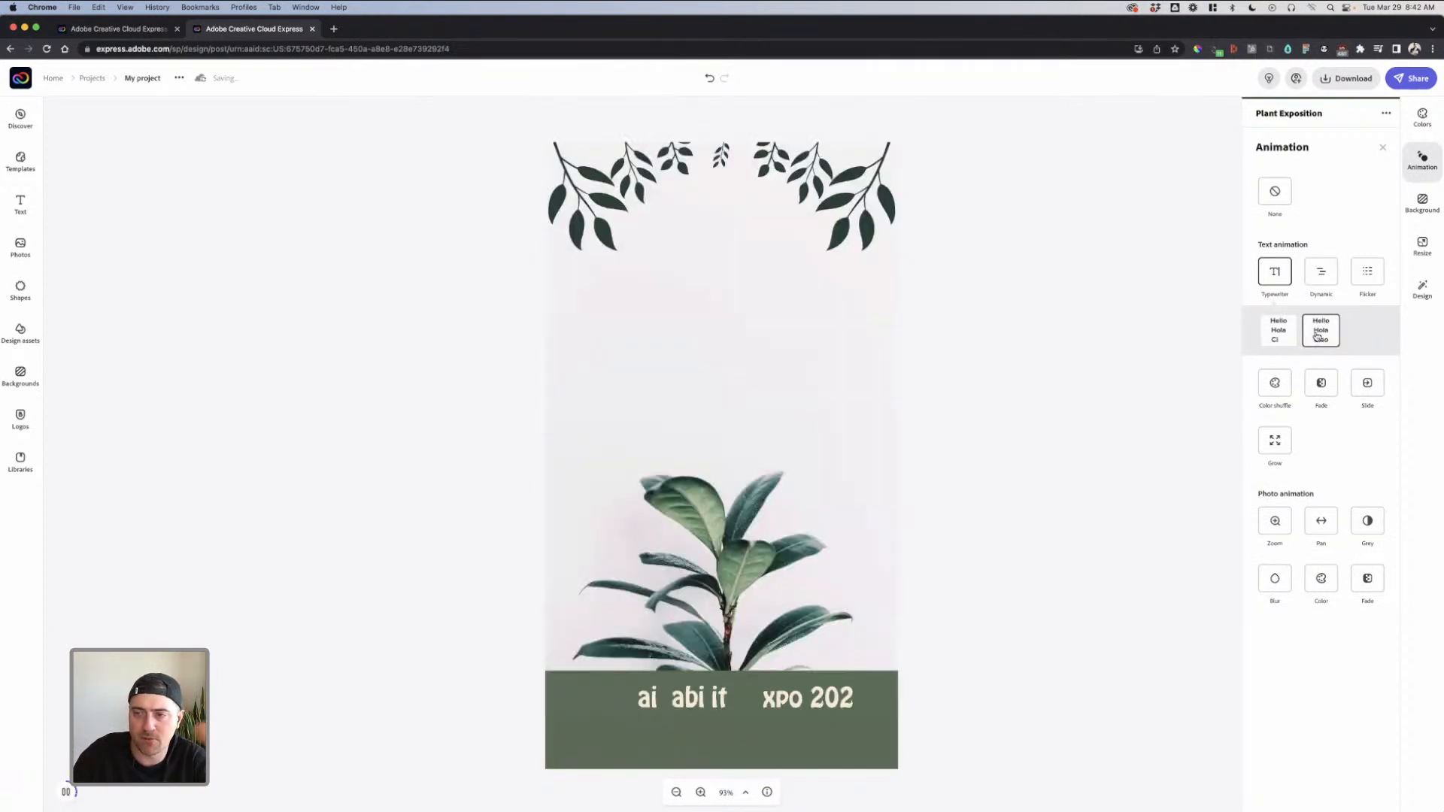
click(1280, 334)
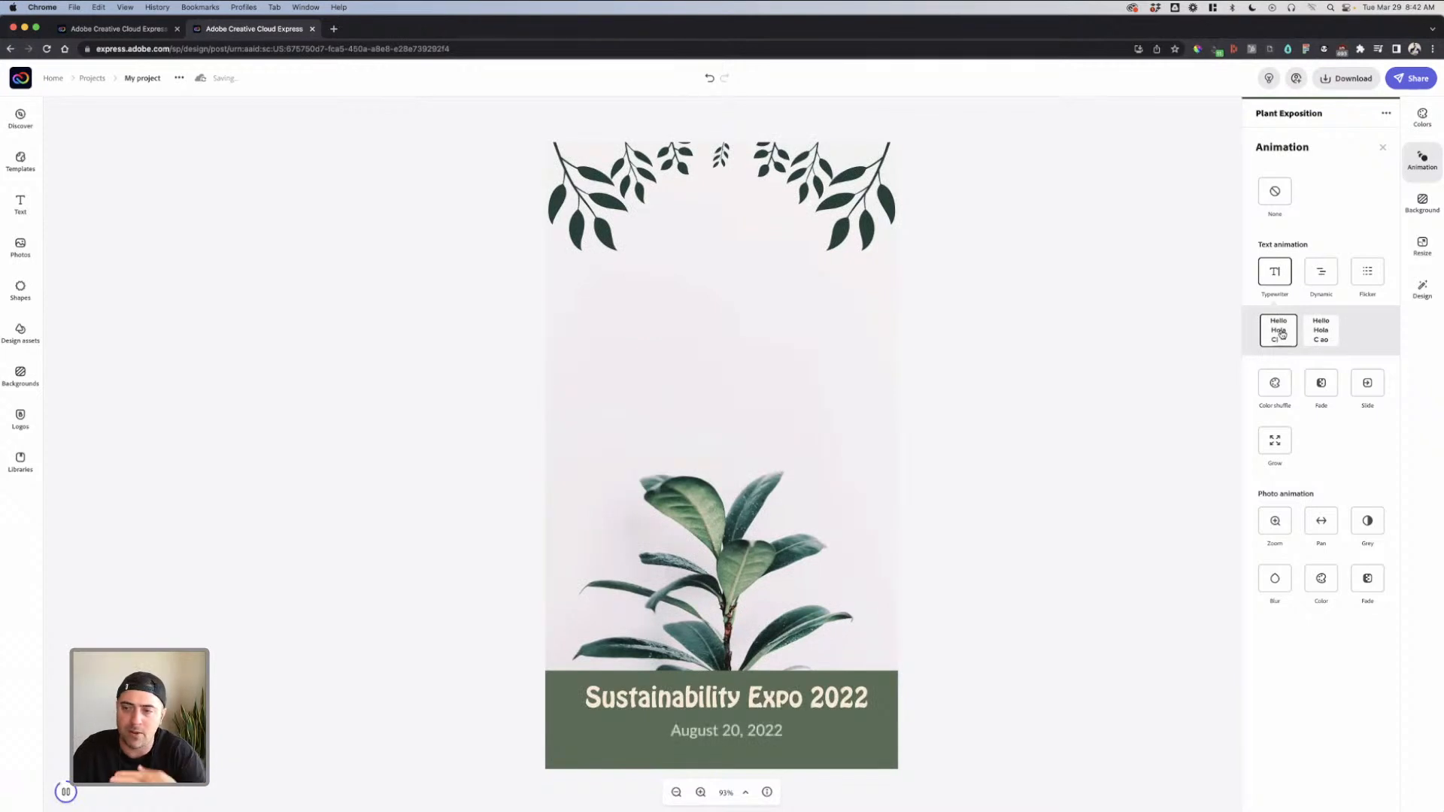
click(1316, 334)
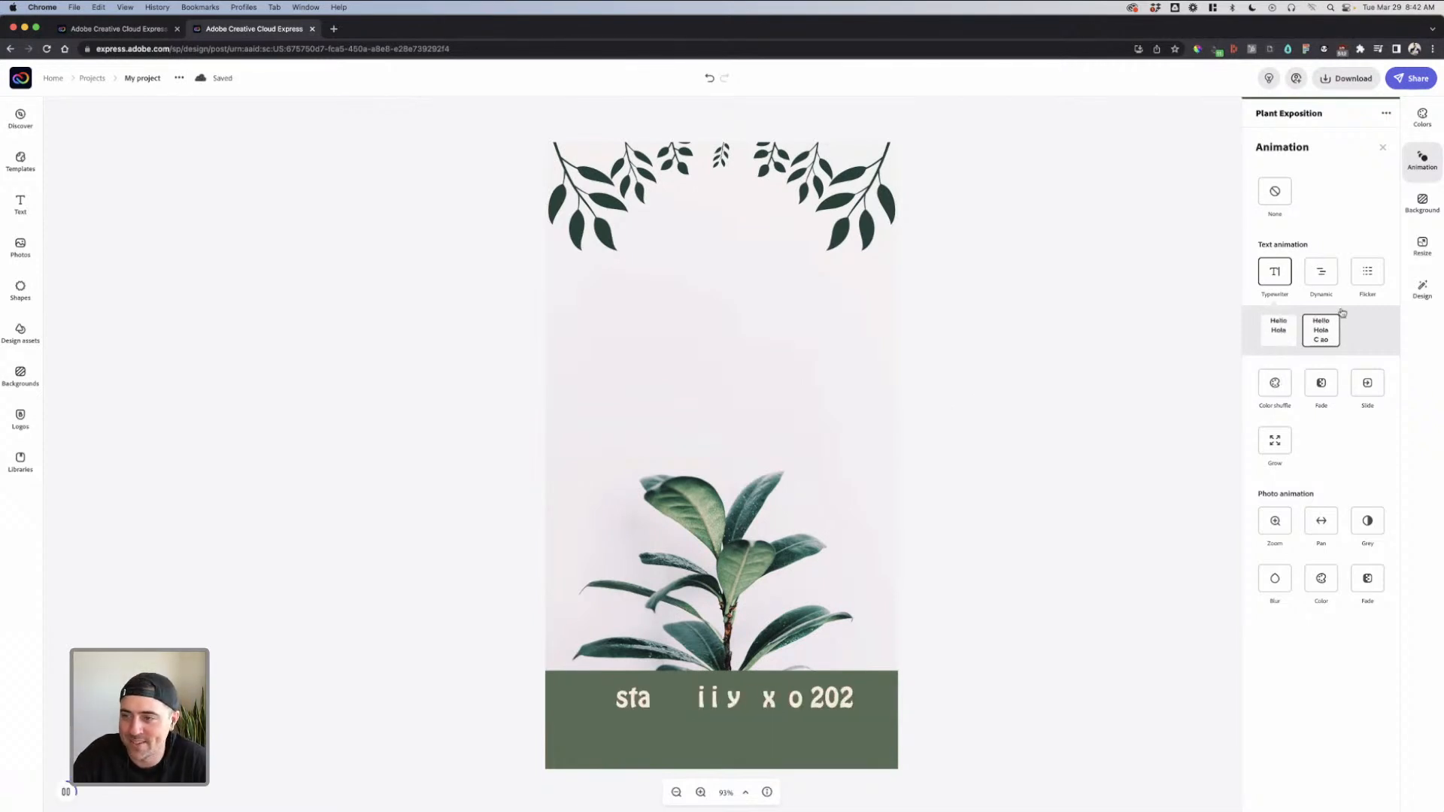
Try the Dynamic text animation on the story, comparing its three variants
click(1327, 281)
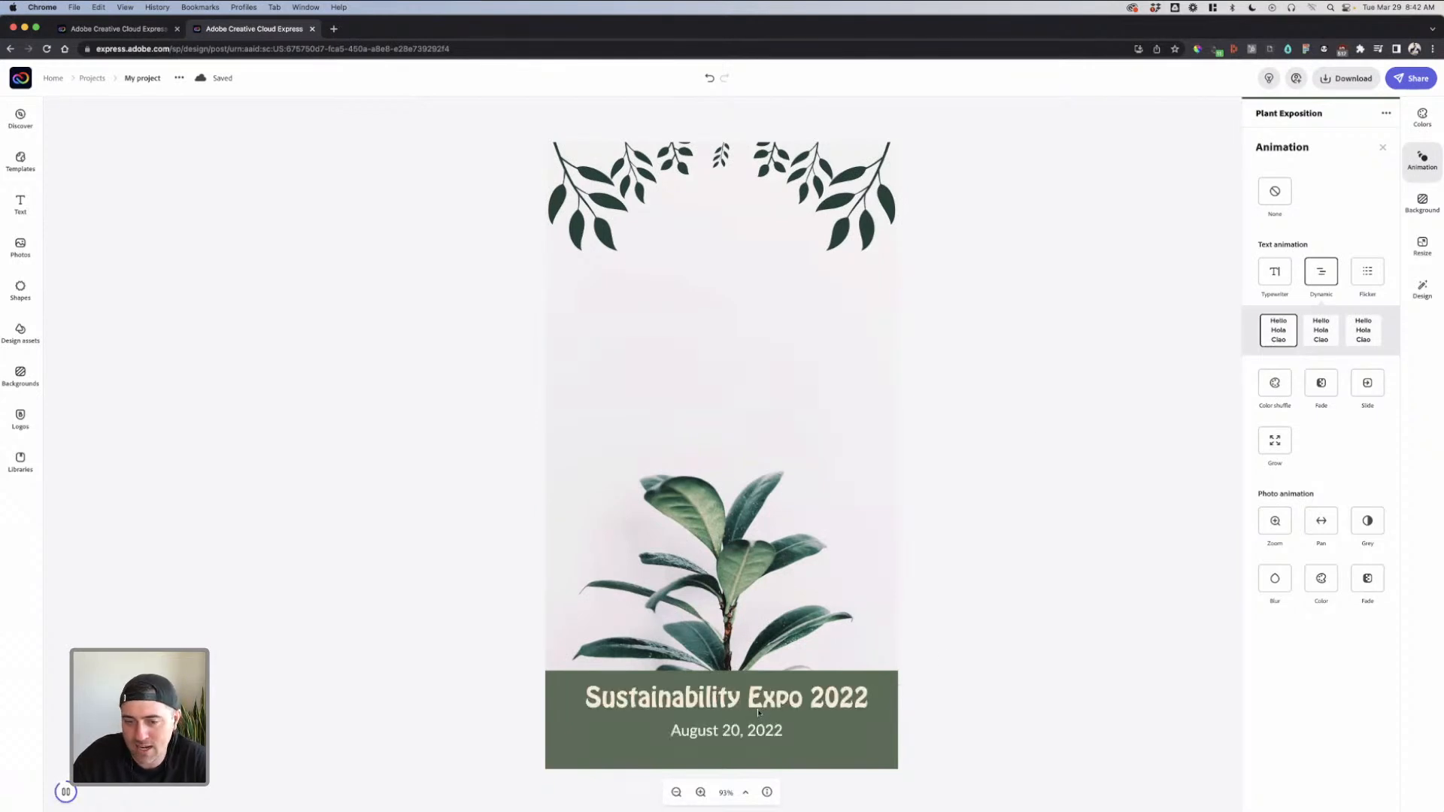
click(758, 711)
click(1042, 544)
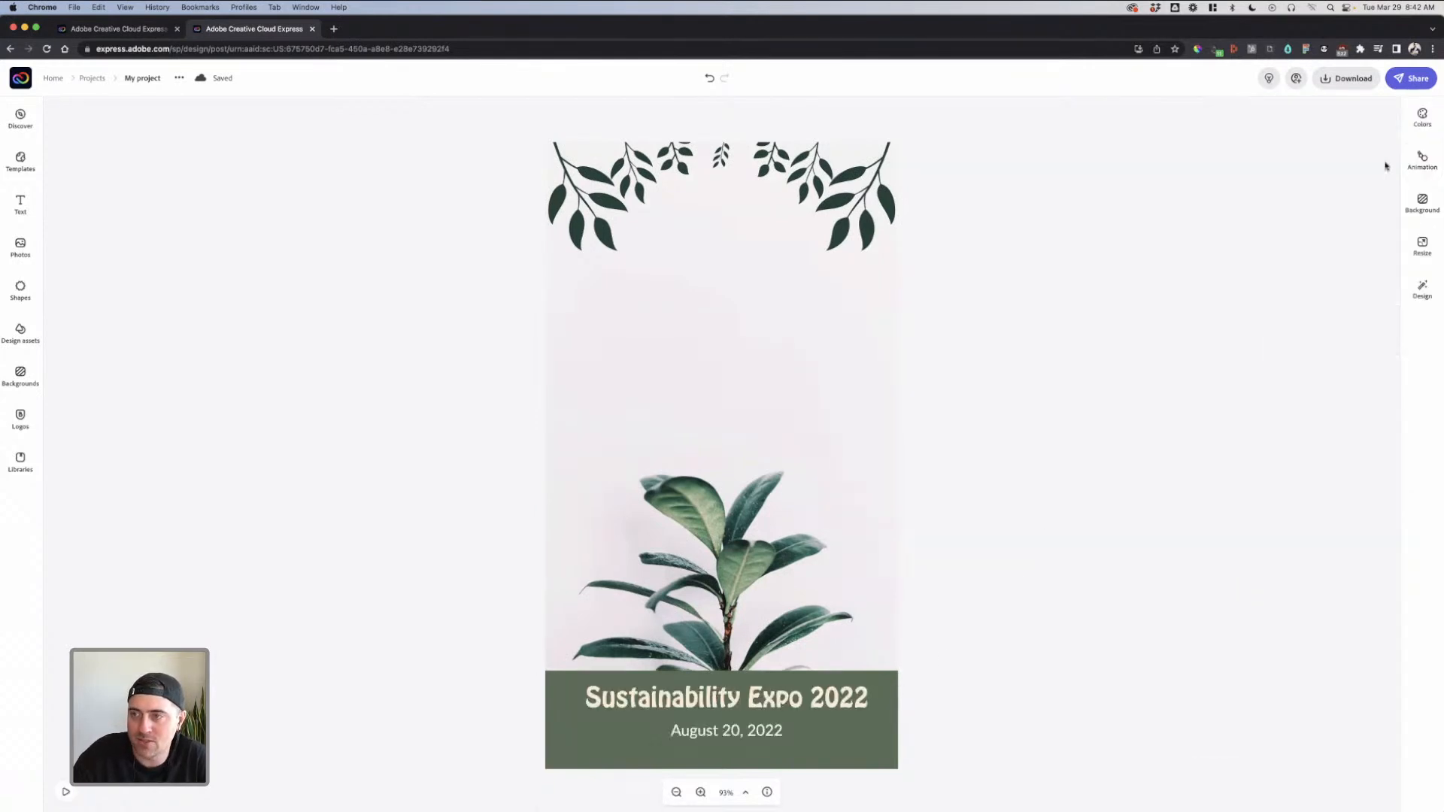
click(1422, 157)
click(1324, 325)
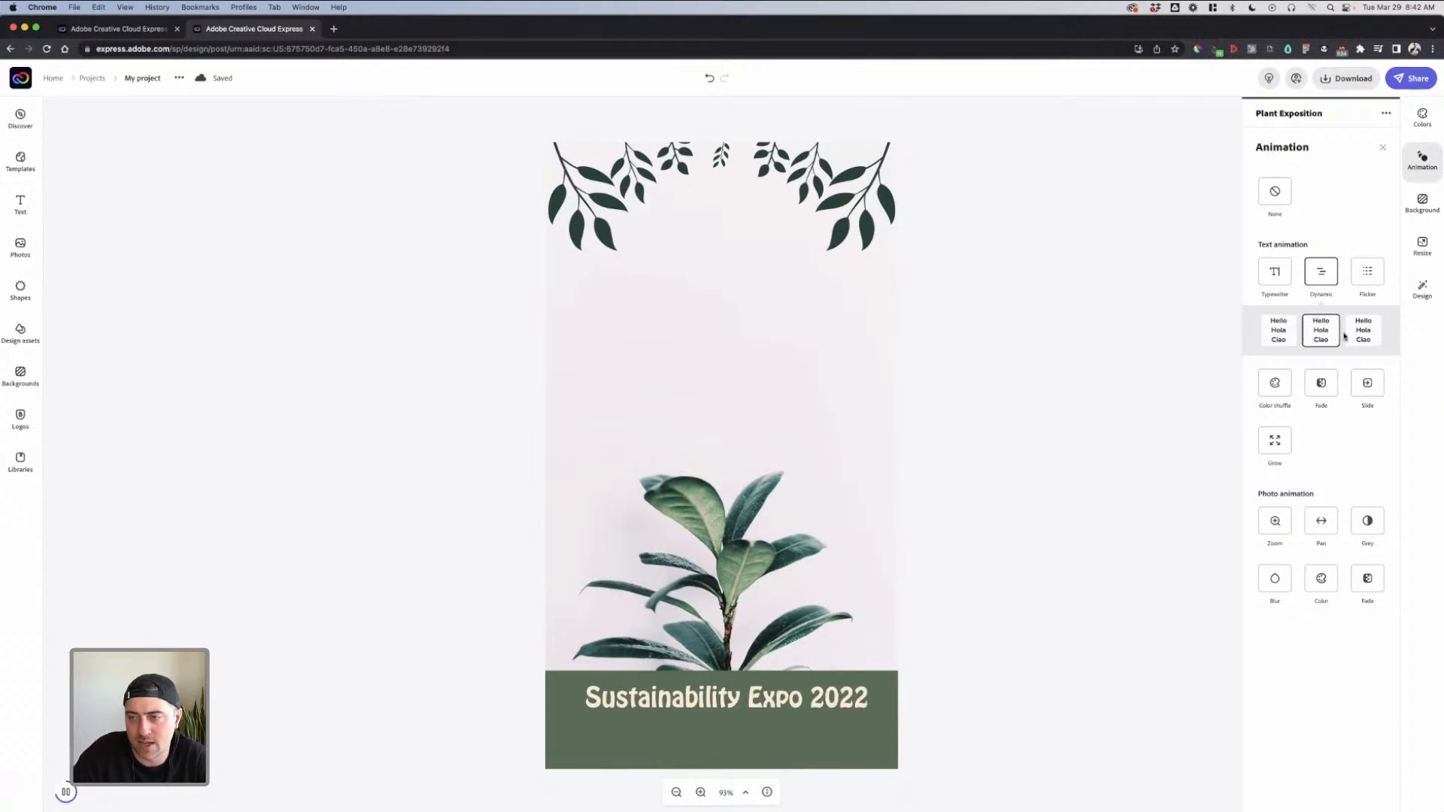
click(1354, 336)
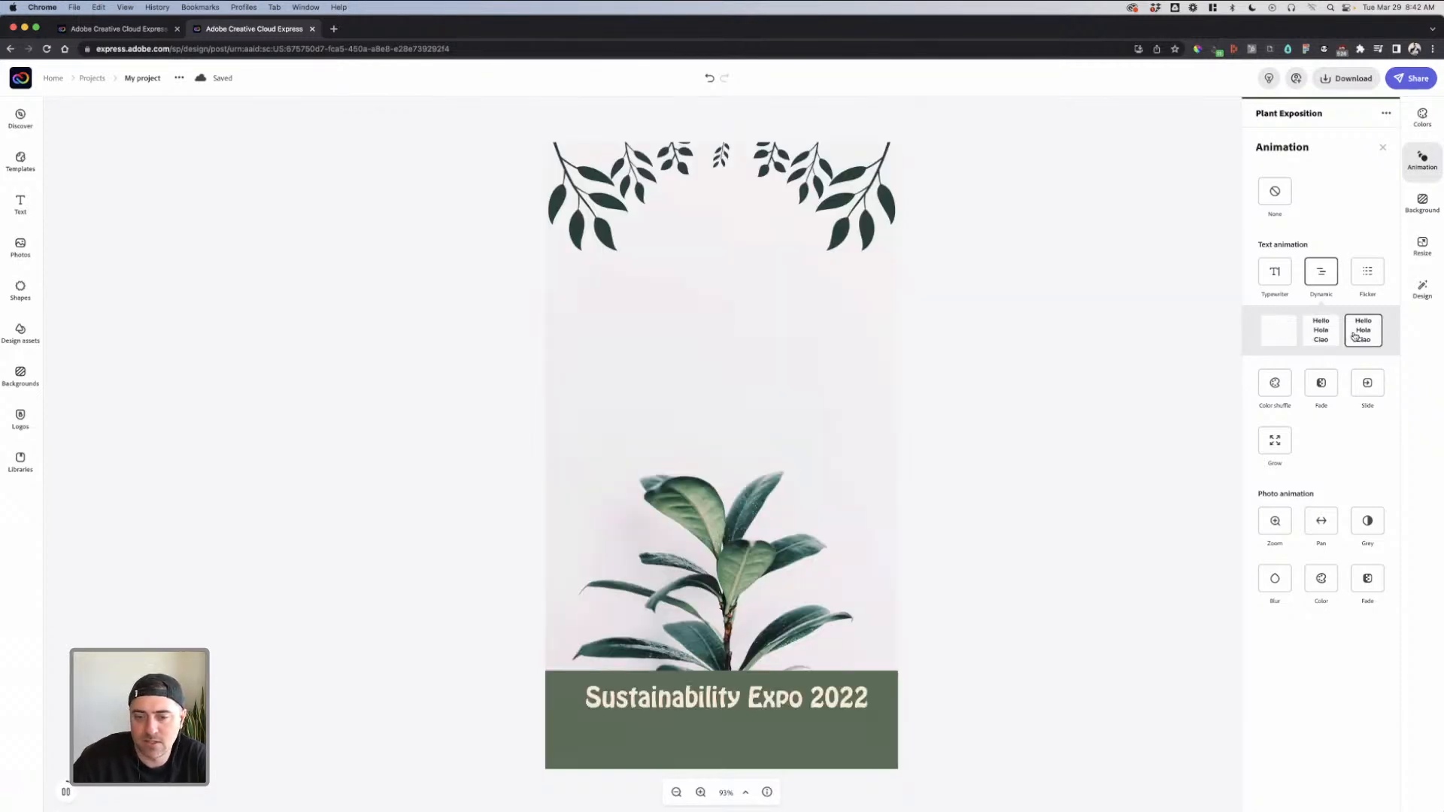
Try the Flicker, Color shuffle and Grow text animations, comparing all three Color shuffle variants
click(1365, 272)
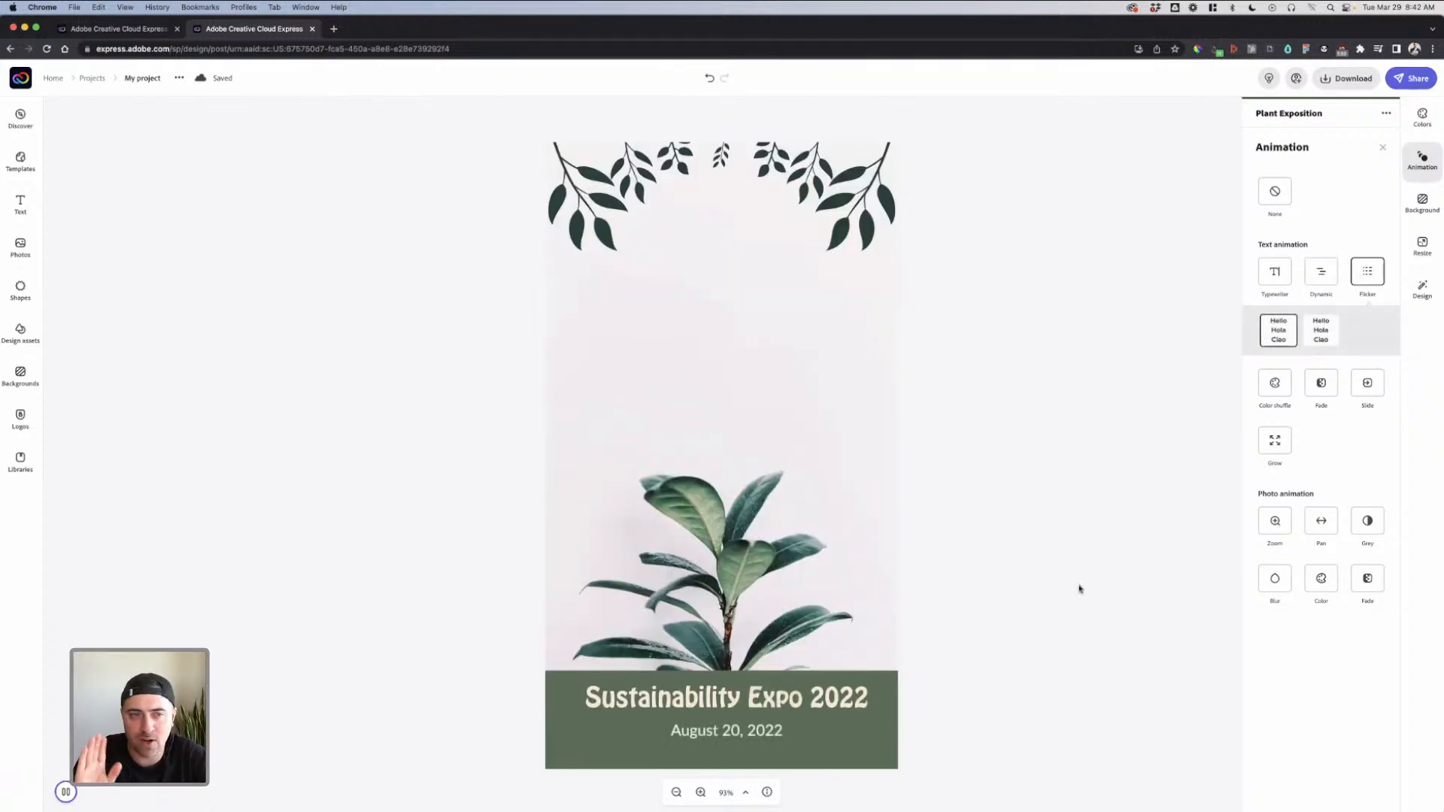
click(1282, 379)
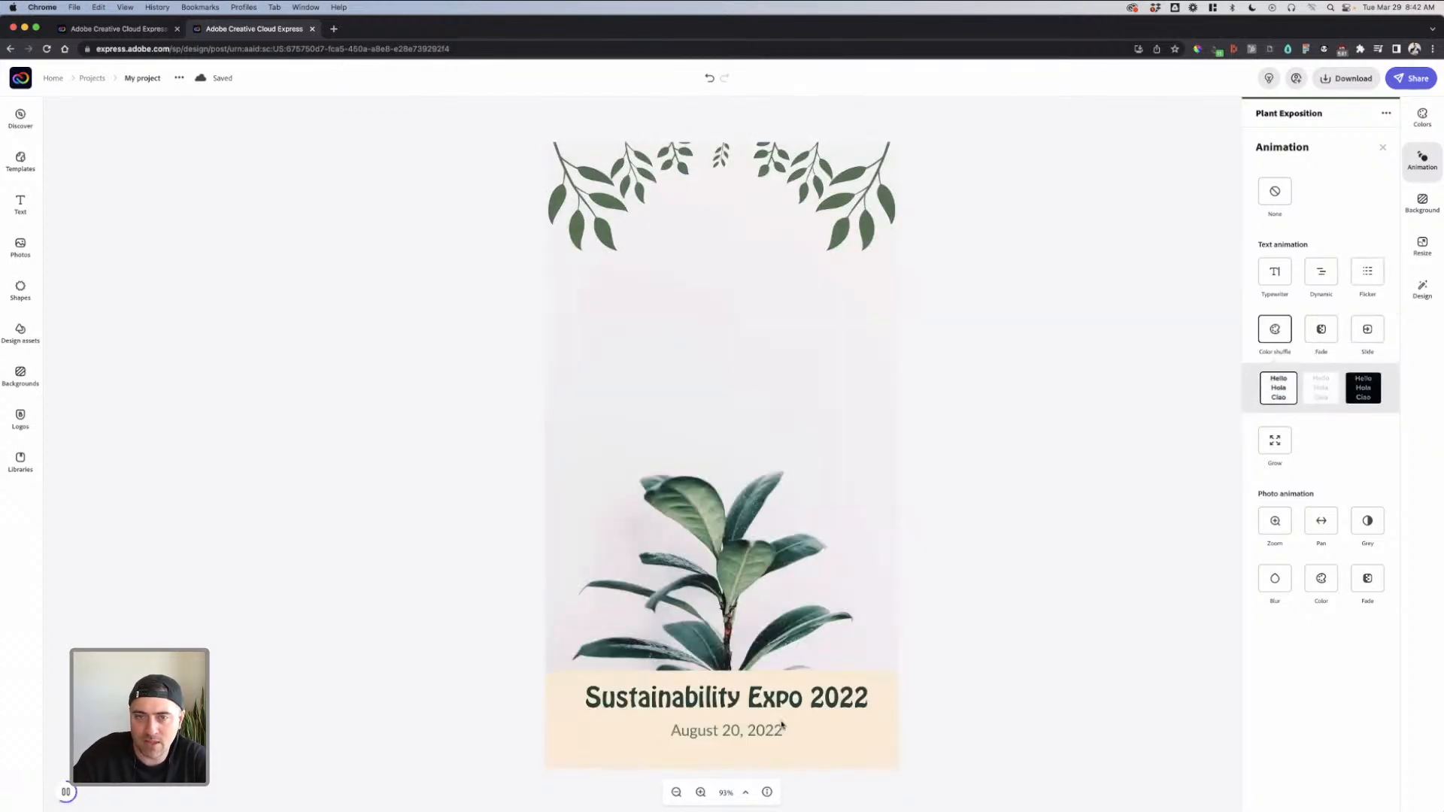
click(1309, 398)
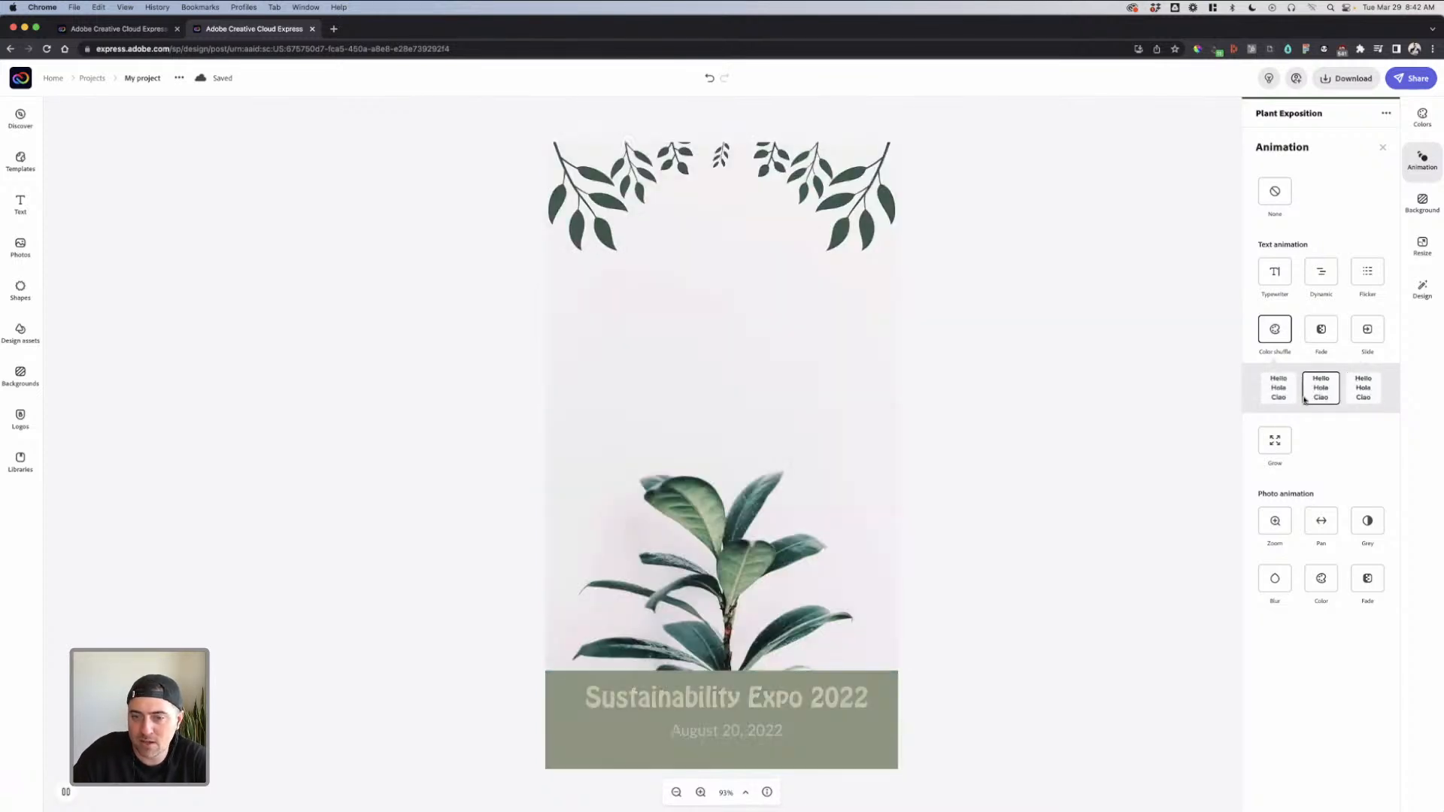
click(1363, 393)
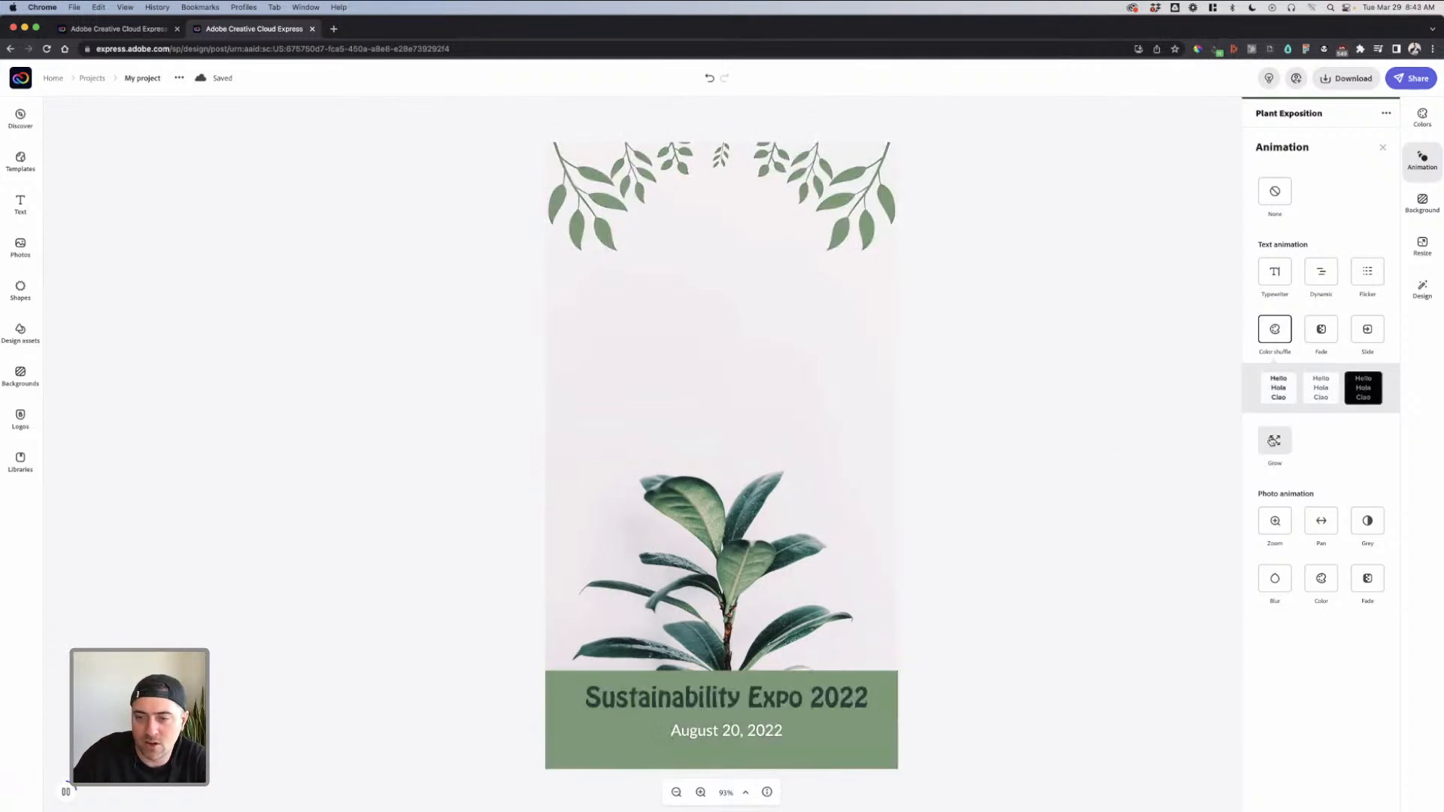
click(1272, 440)
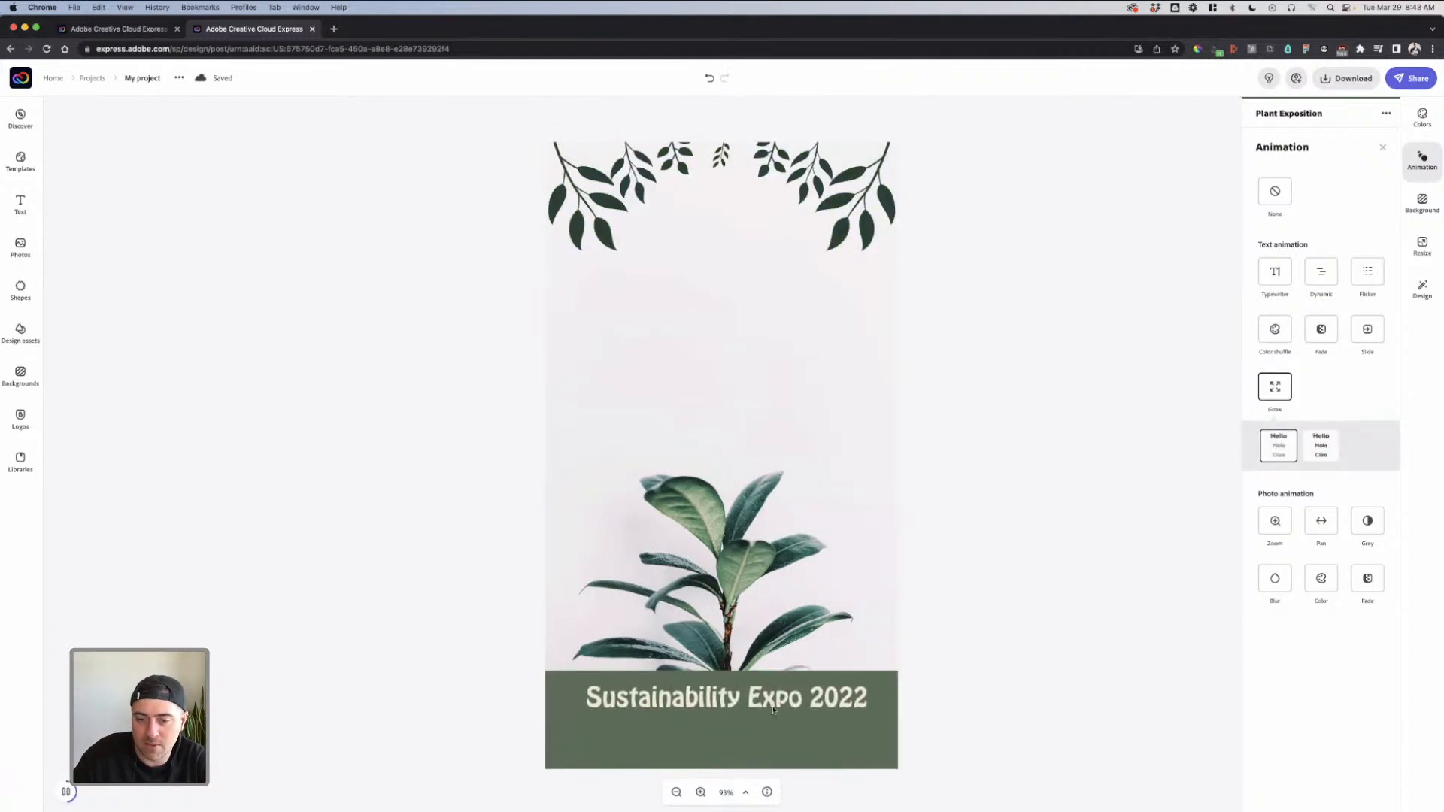
Try the Pan, Zoom and Grey photo animations on the plant photo and finish with the Slide text animation
click(1321, 524)
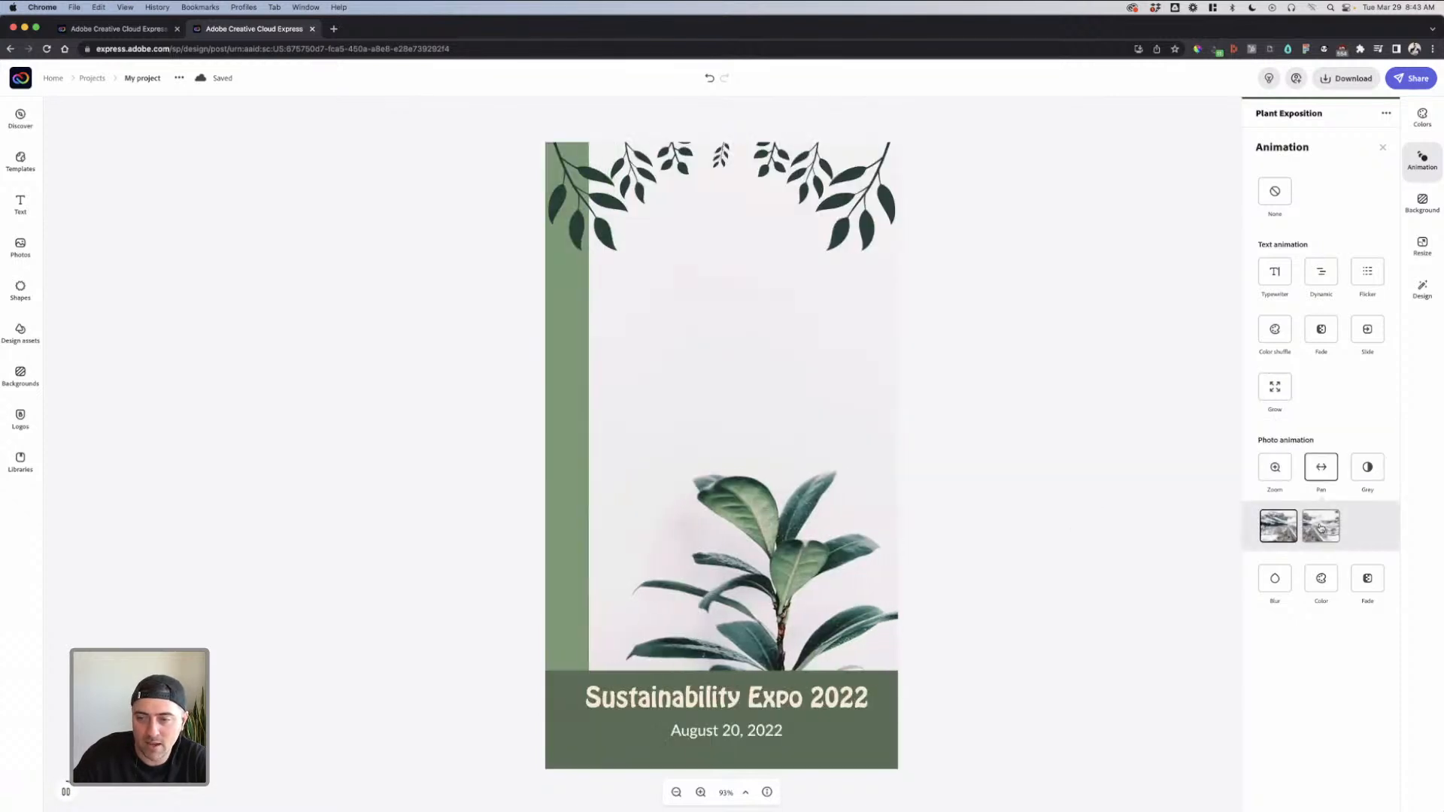
click(1321, 528)
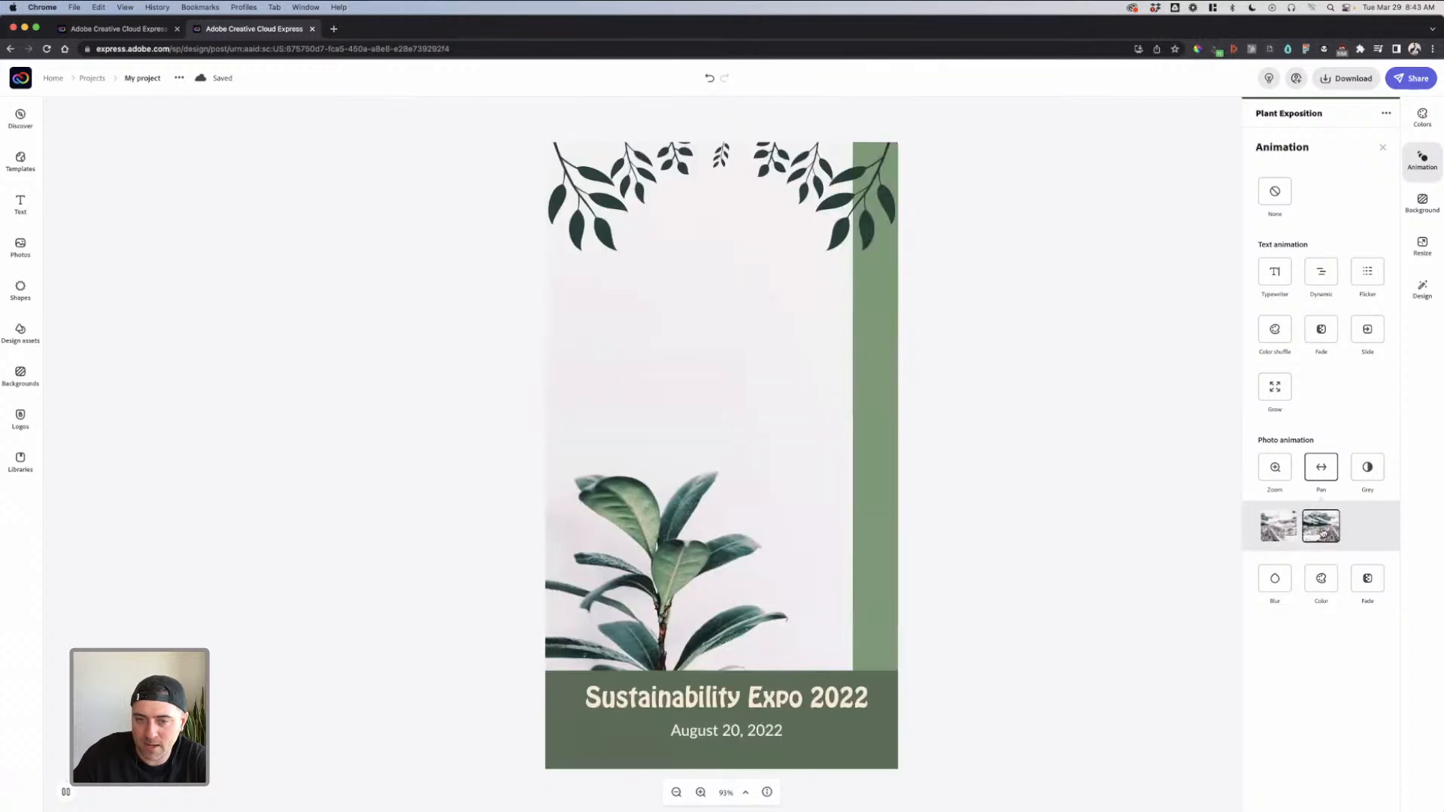
click(1270, 471)
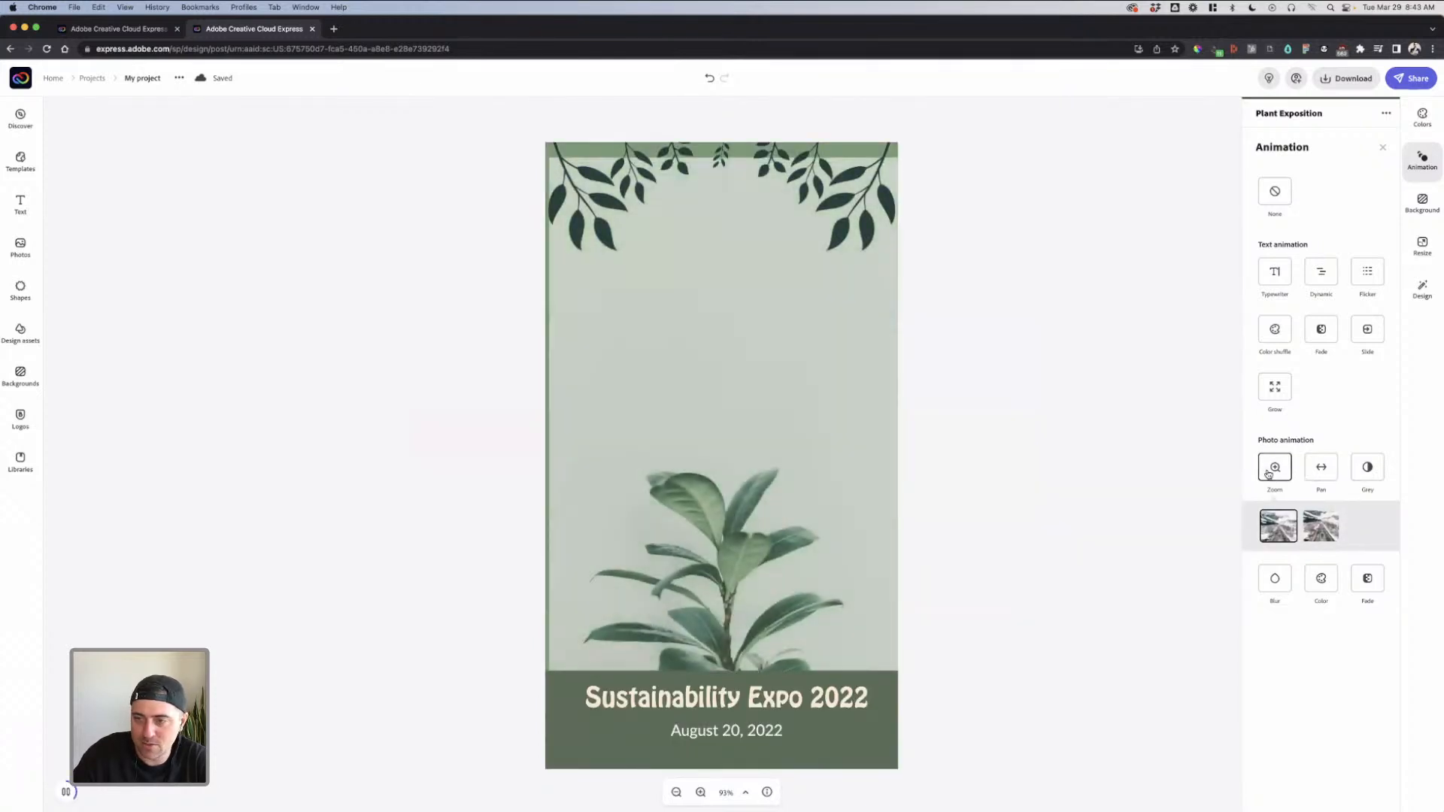
click(1319, 528)
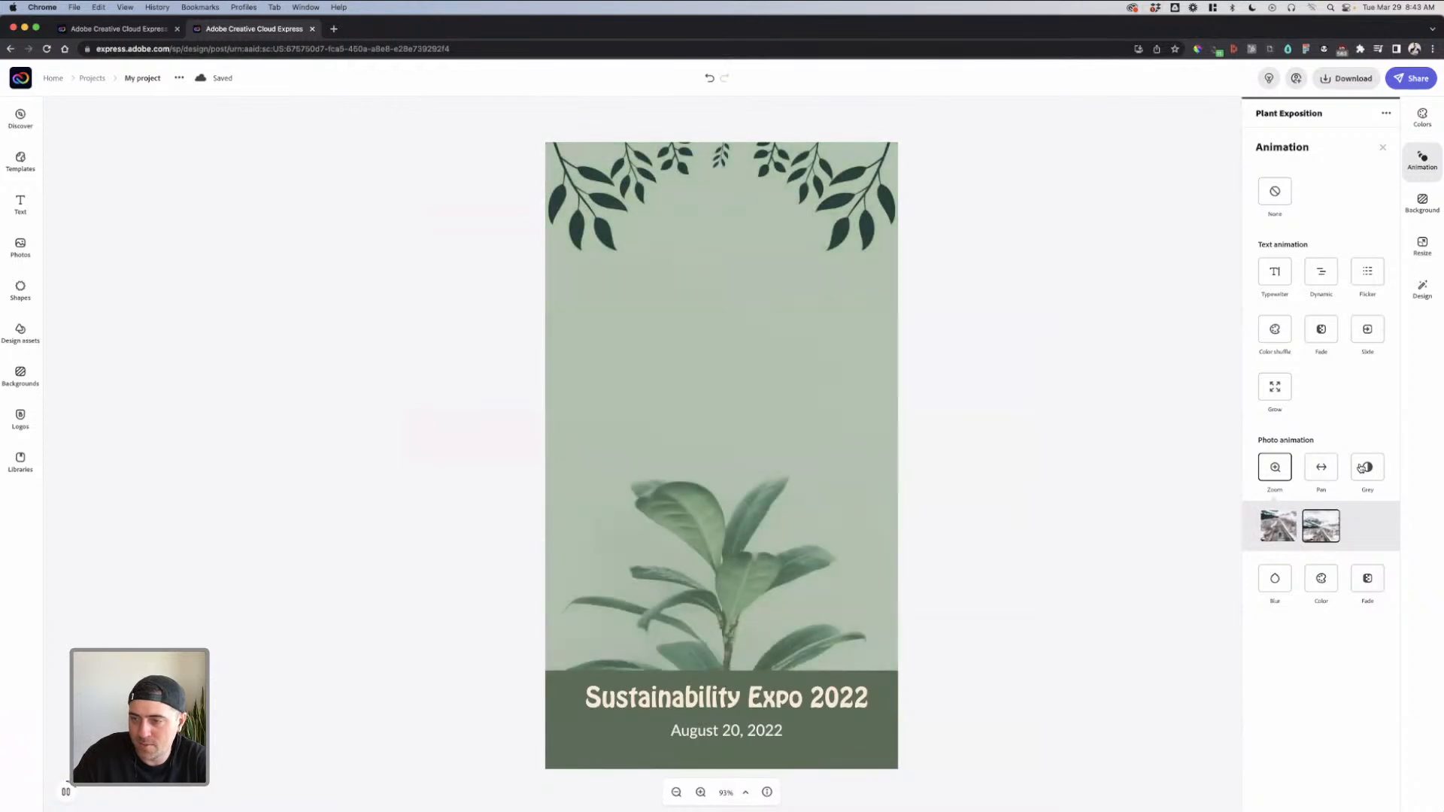
click(1363, 474)
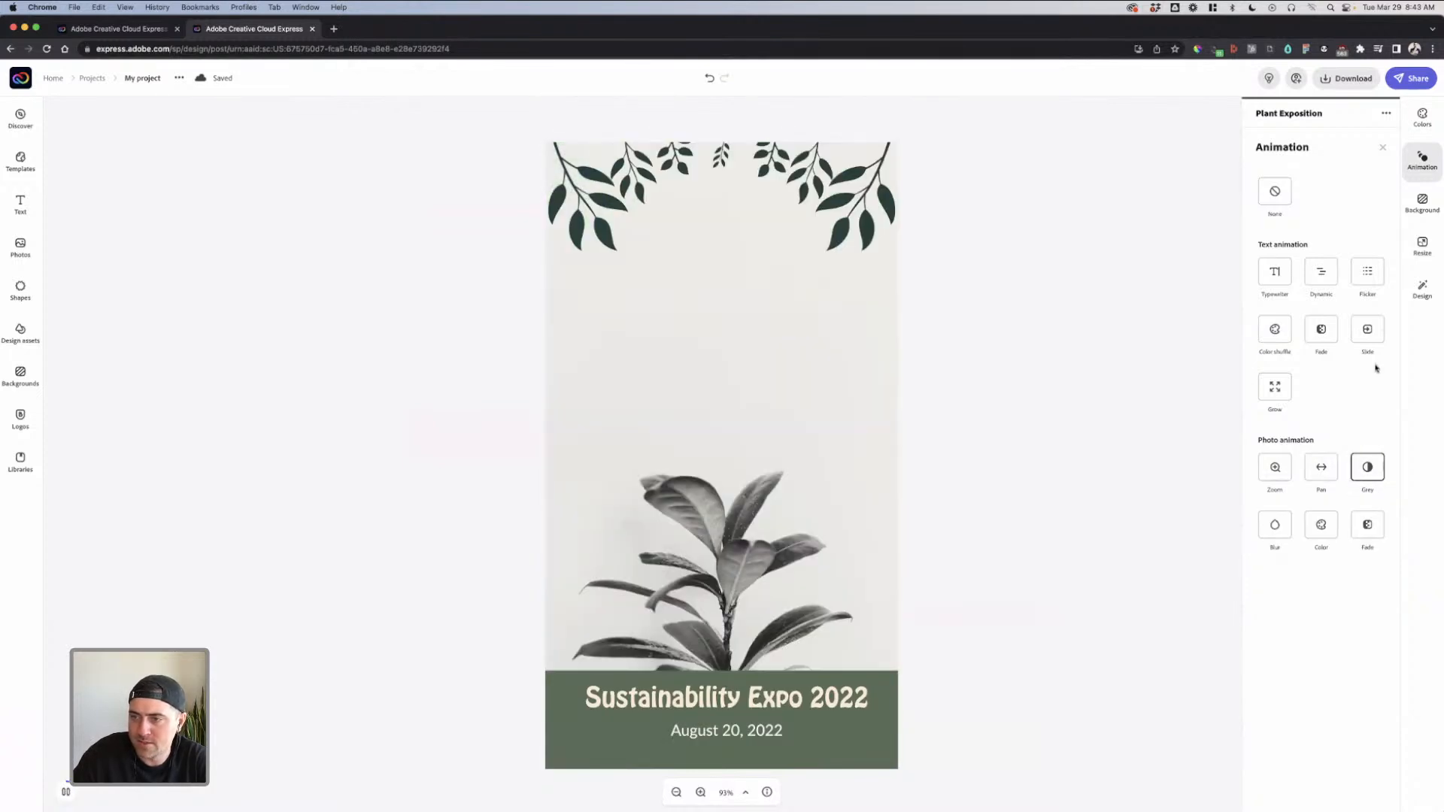
click(1368, 332)
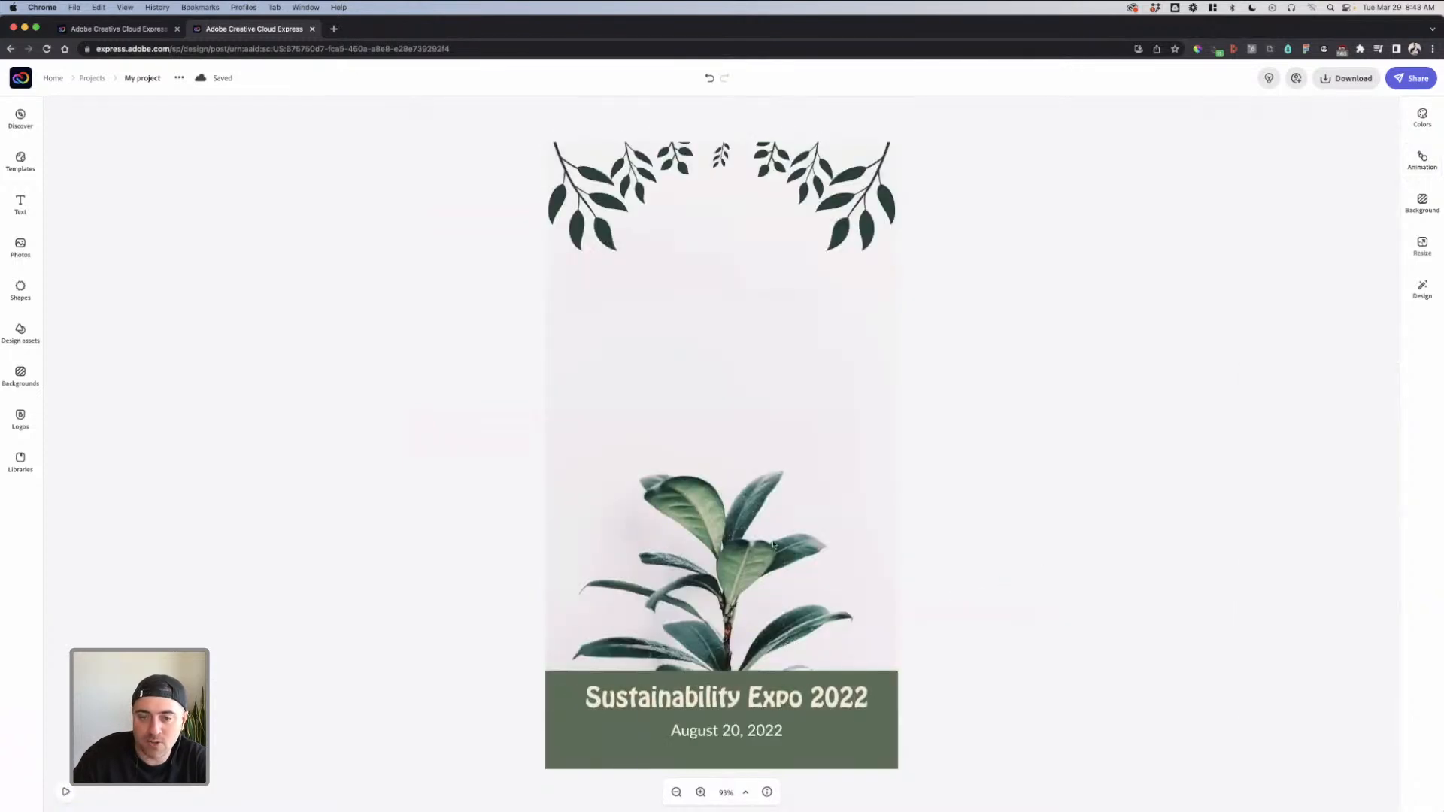
click(887, 567)
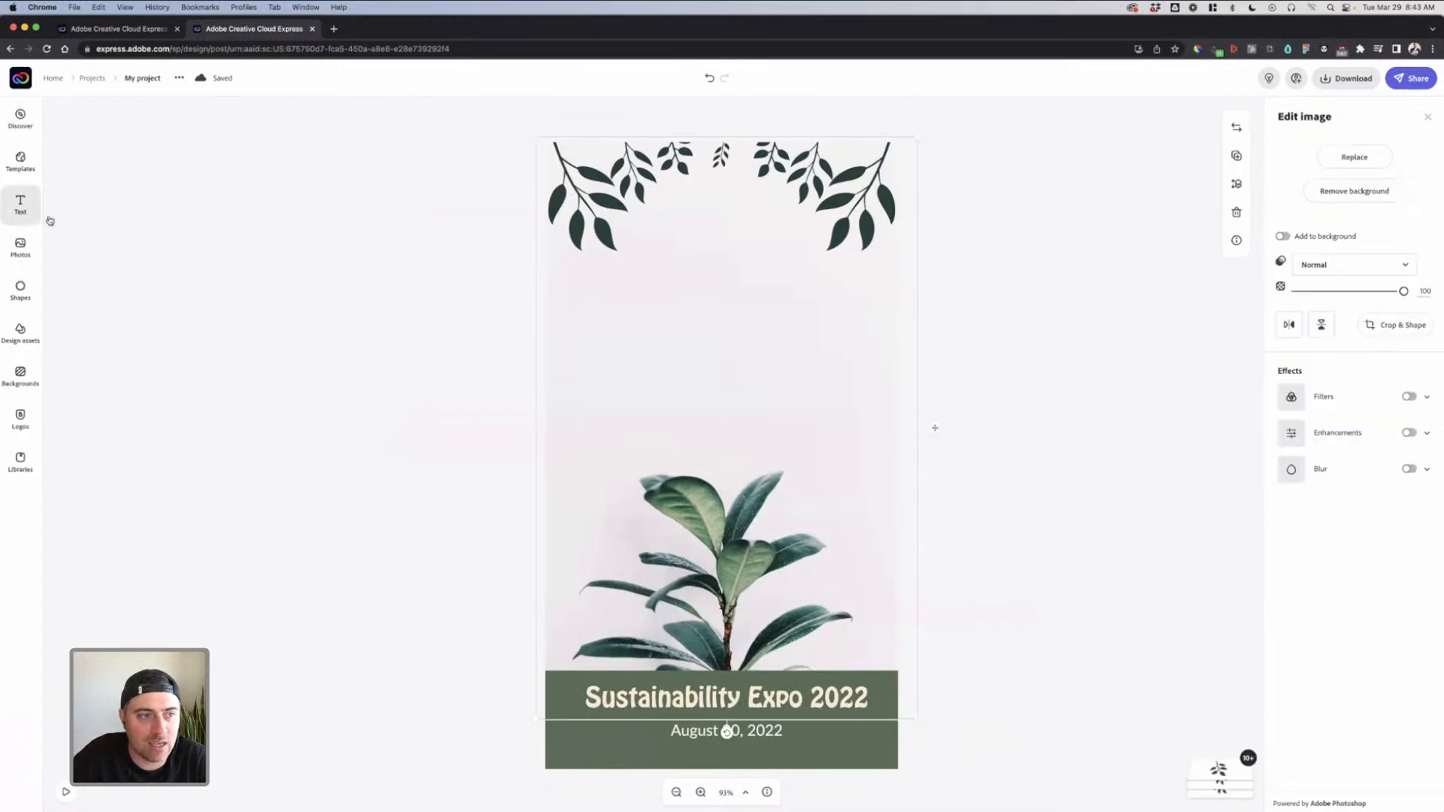
Browse the Instagram story templates for "plant" and preview the "My month in books" template without using it
click(30, 122)
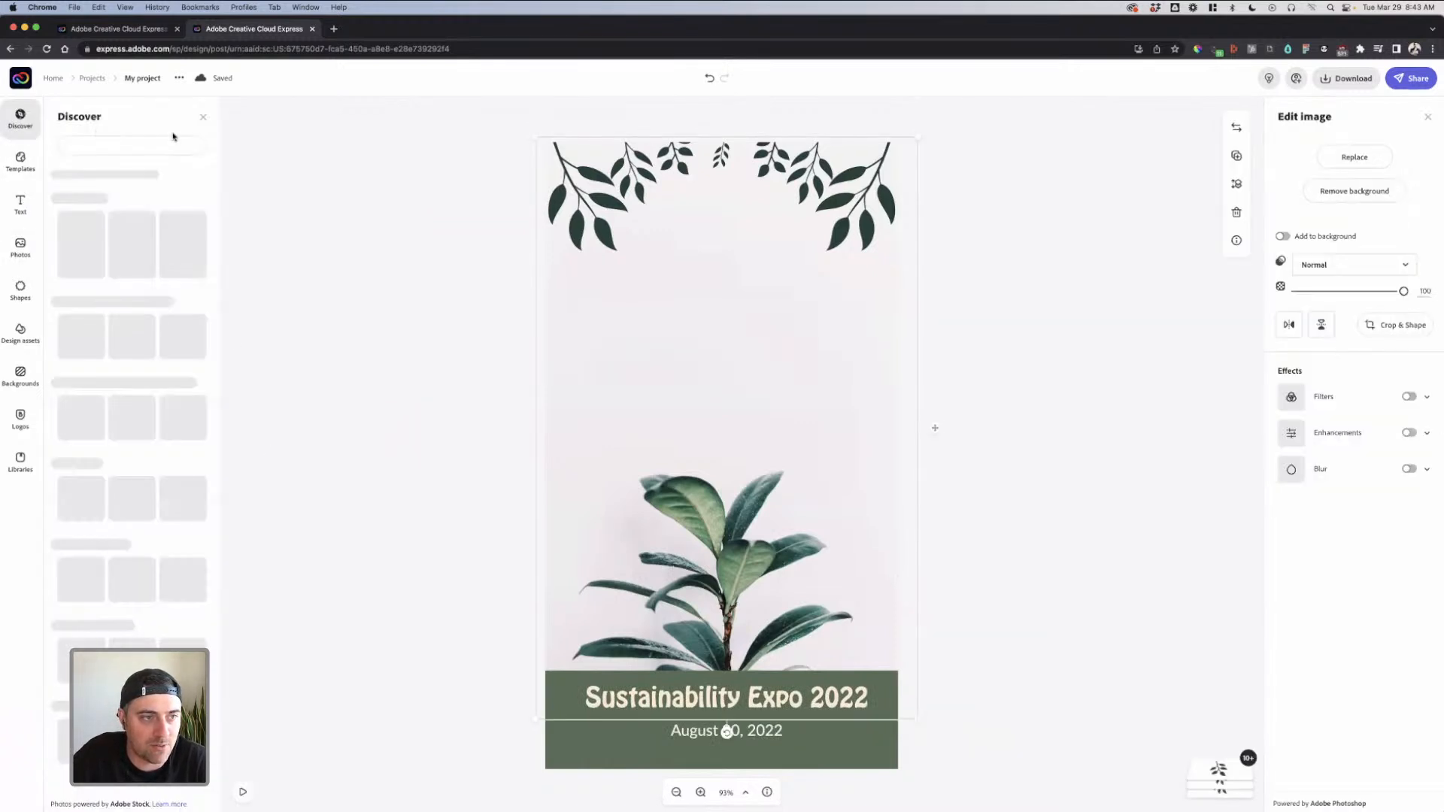
click(29, 161)
click(119, 154)
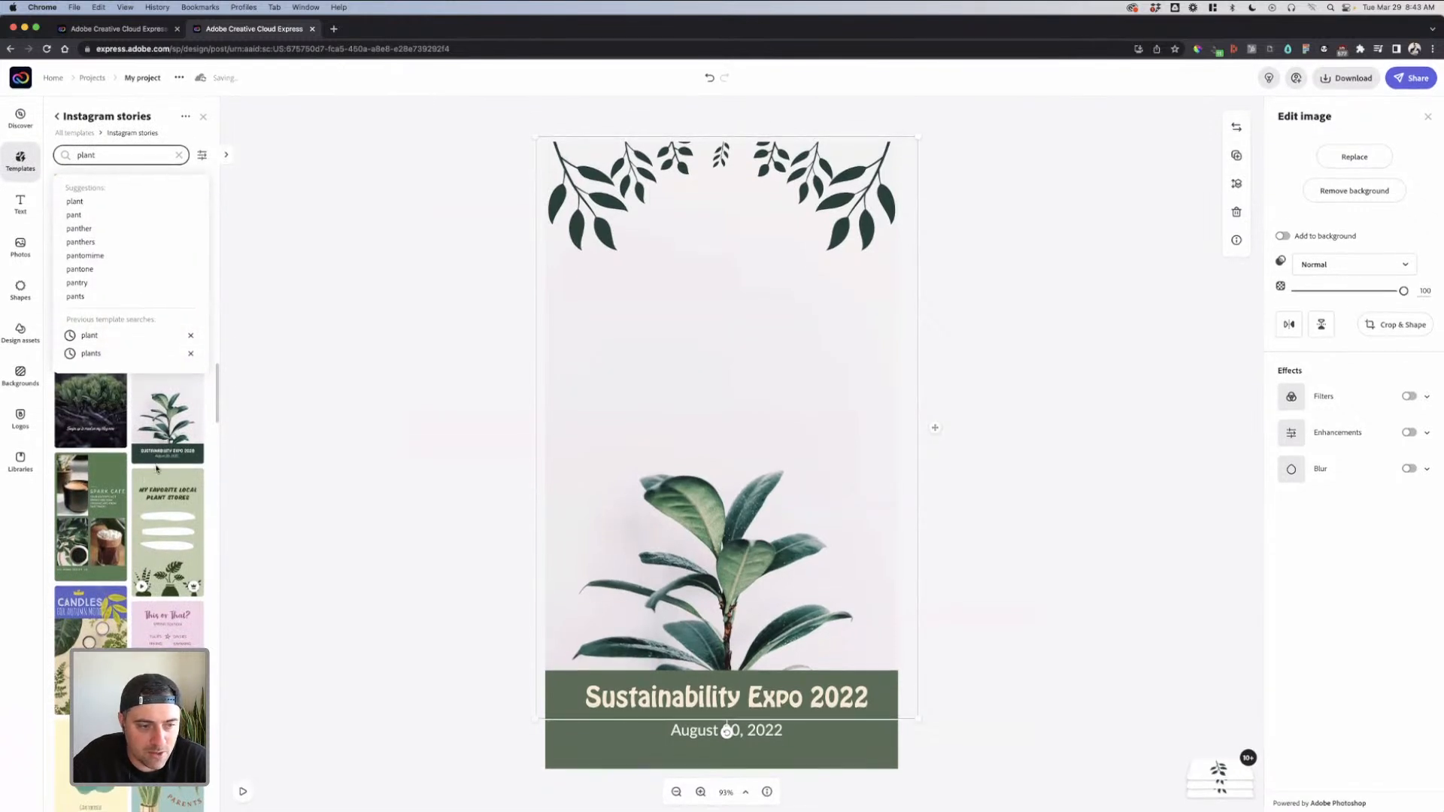
scroll(157, 469, down, 2)
scroll(120, 476, down, 8)
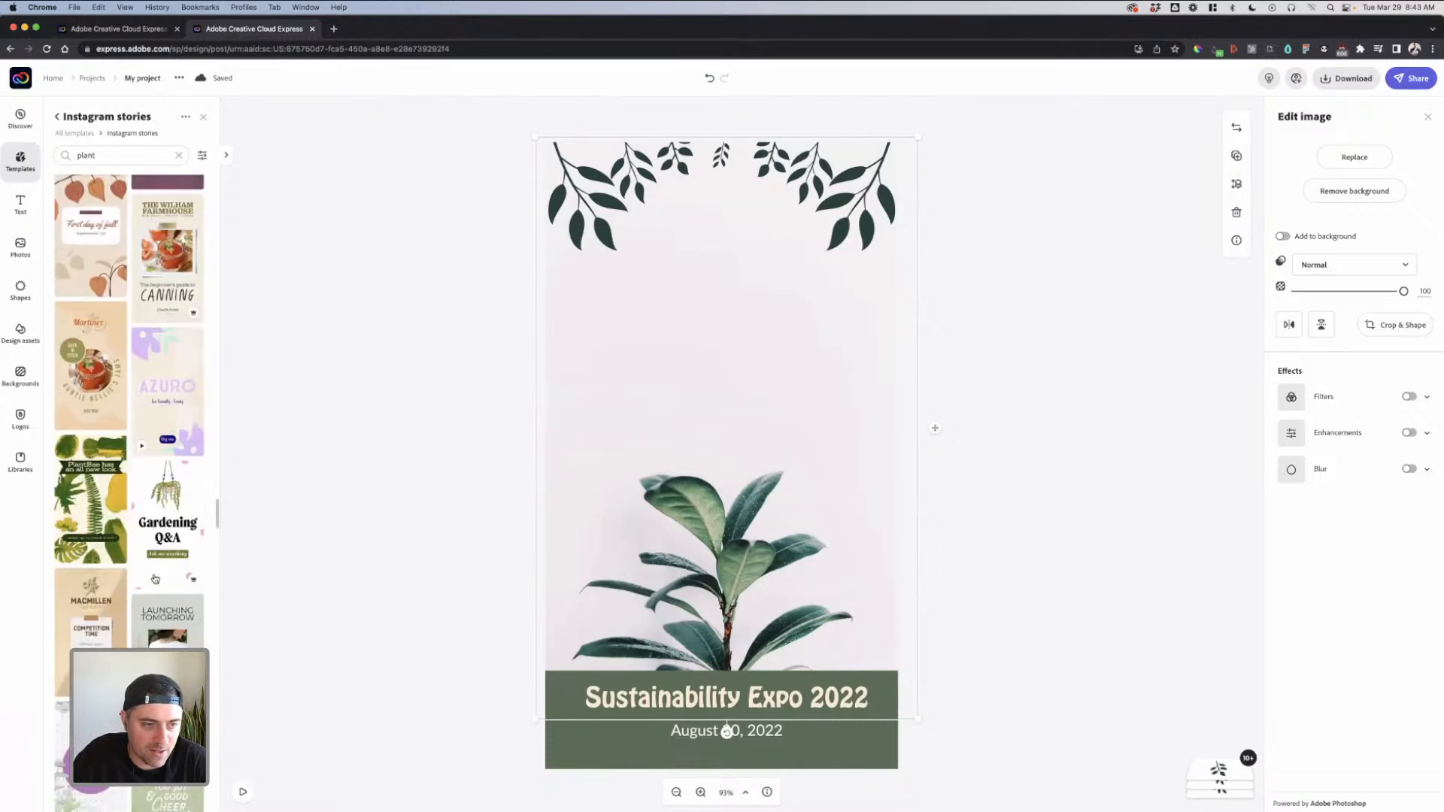
scroll(155, 579, down, 15)
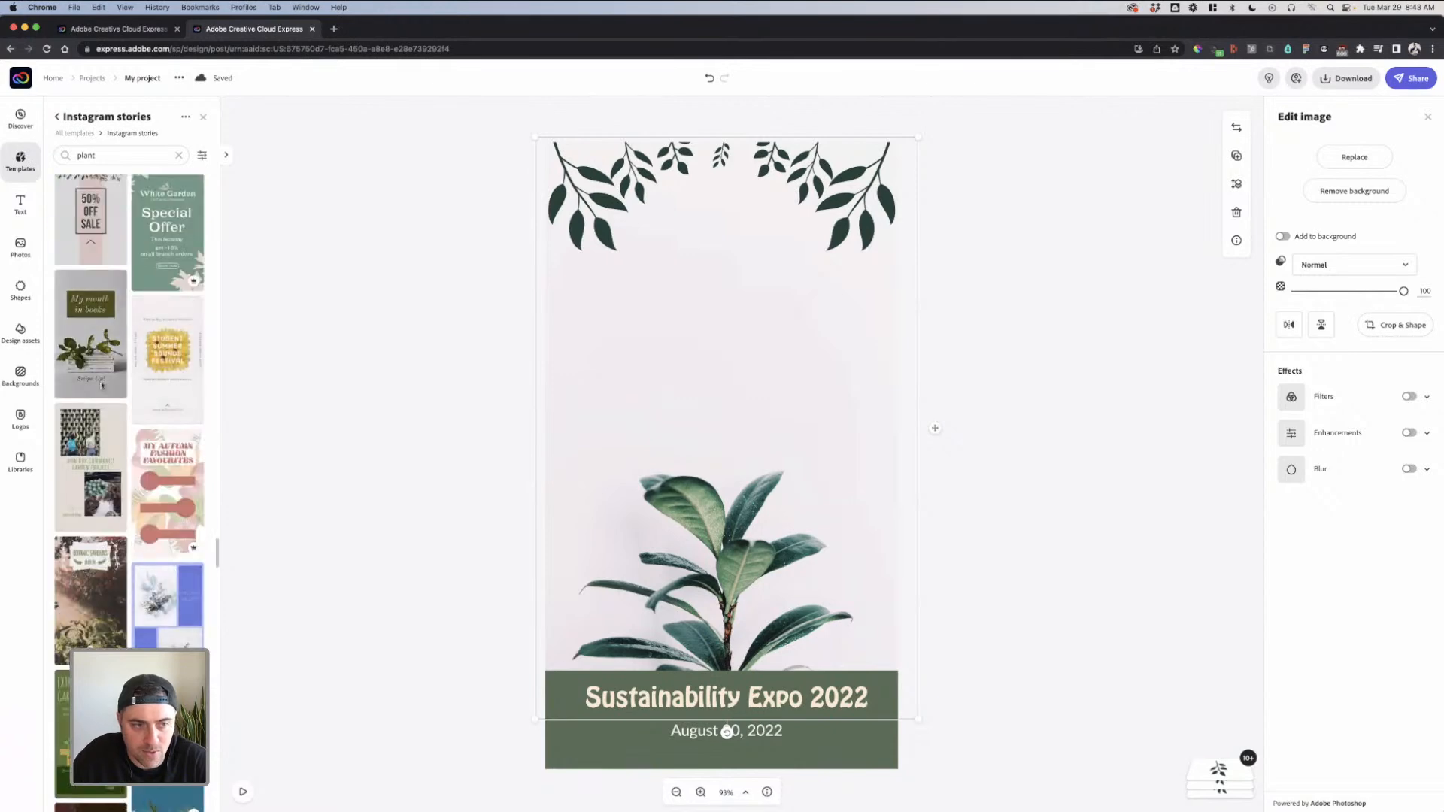
click(90, 330)
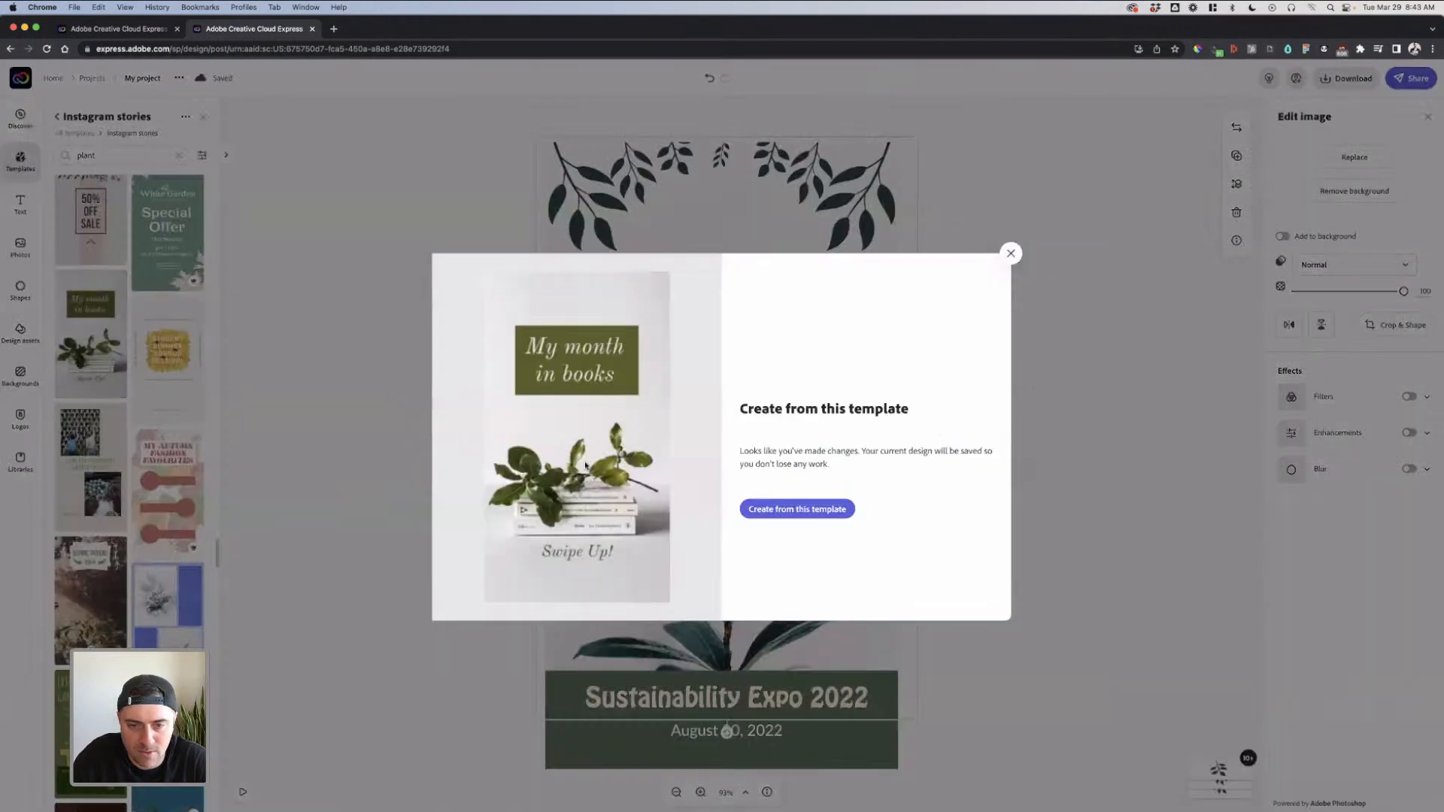
click(1012, 254)
Create a new design from the dark "Wild" cactus story template in the plant results
scroll(128, 639, down, 10)
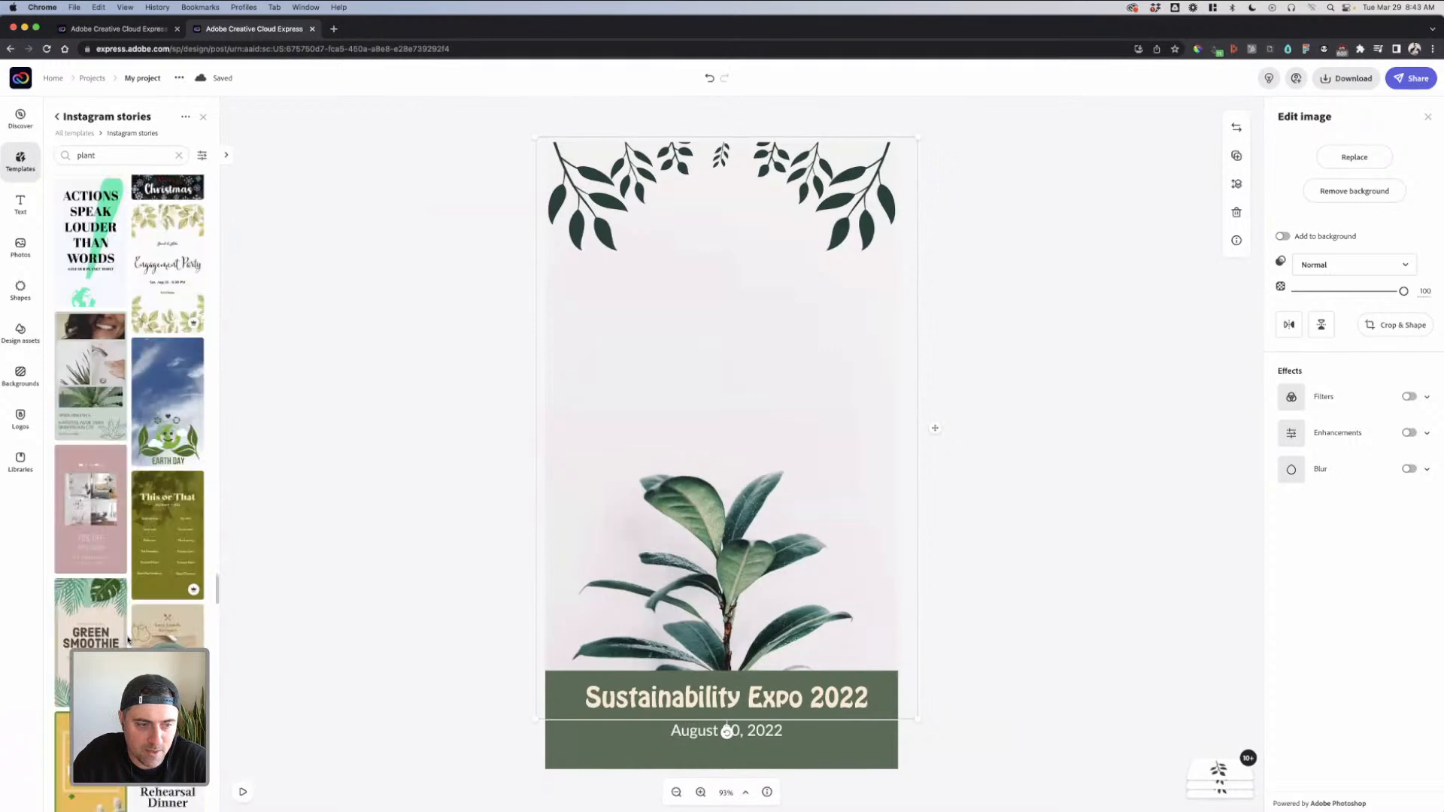
scroll(127, 639, down, 5)
click(173, 569)
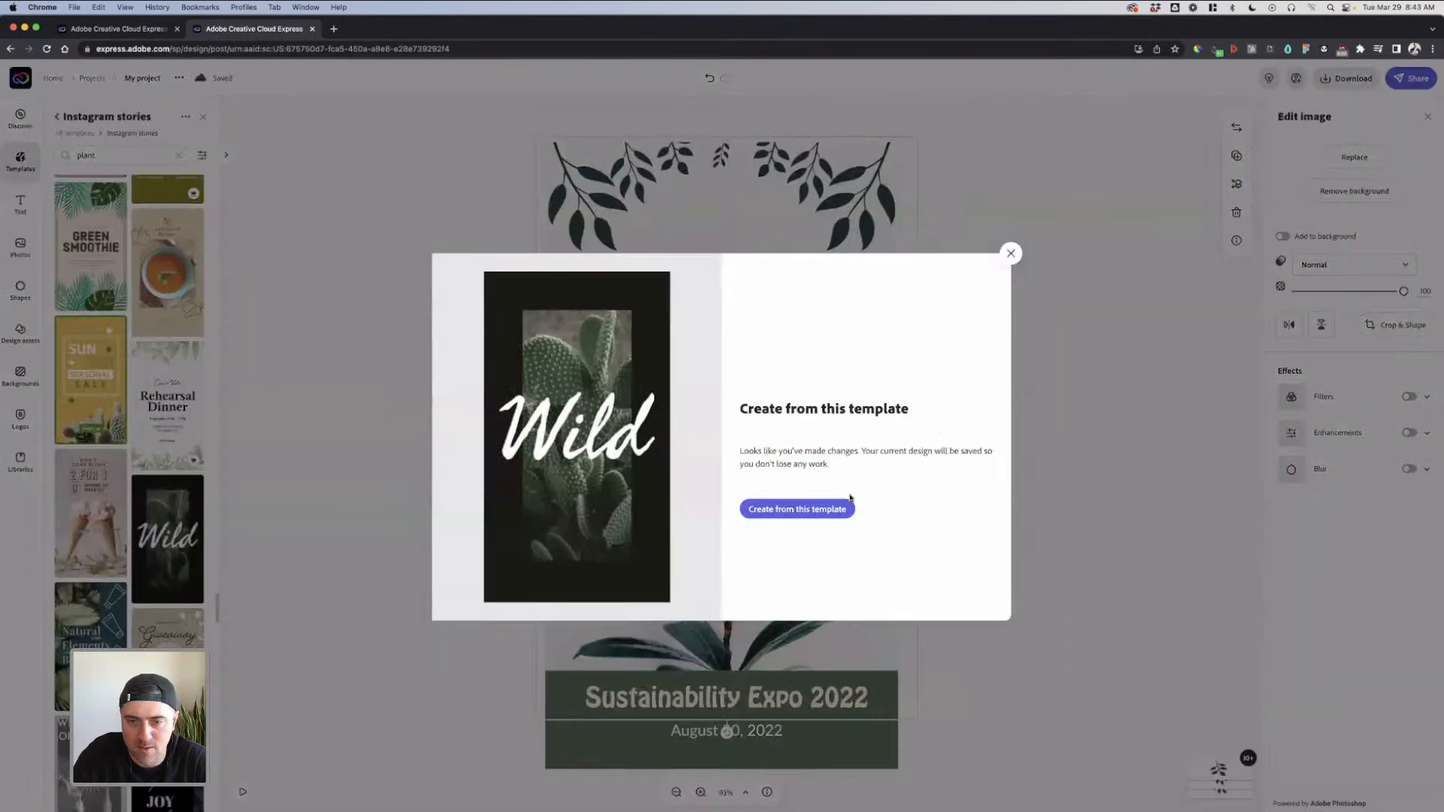
click(827, 512)
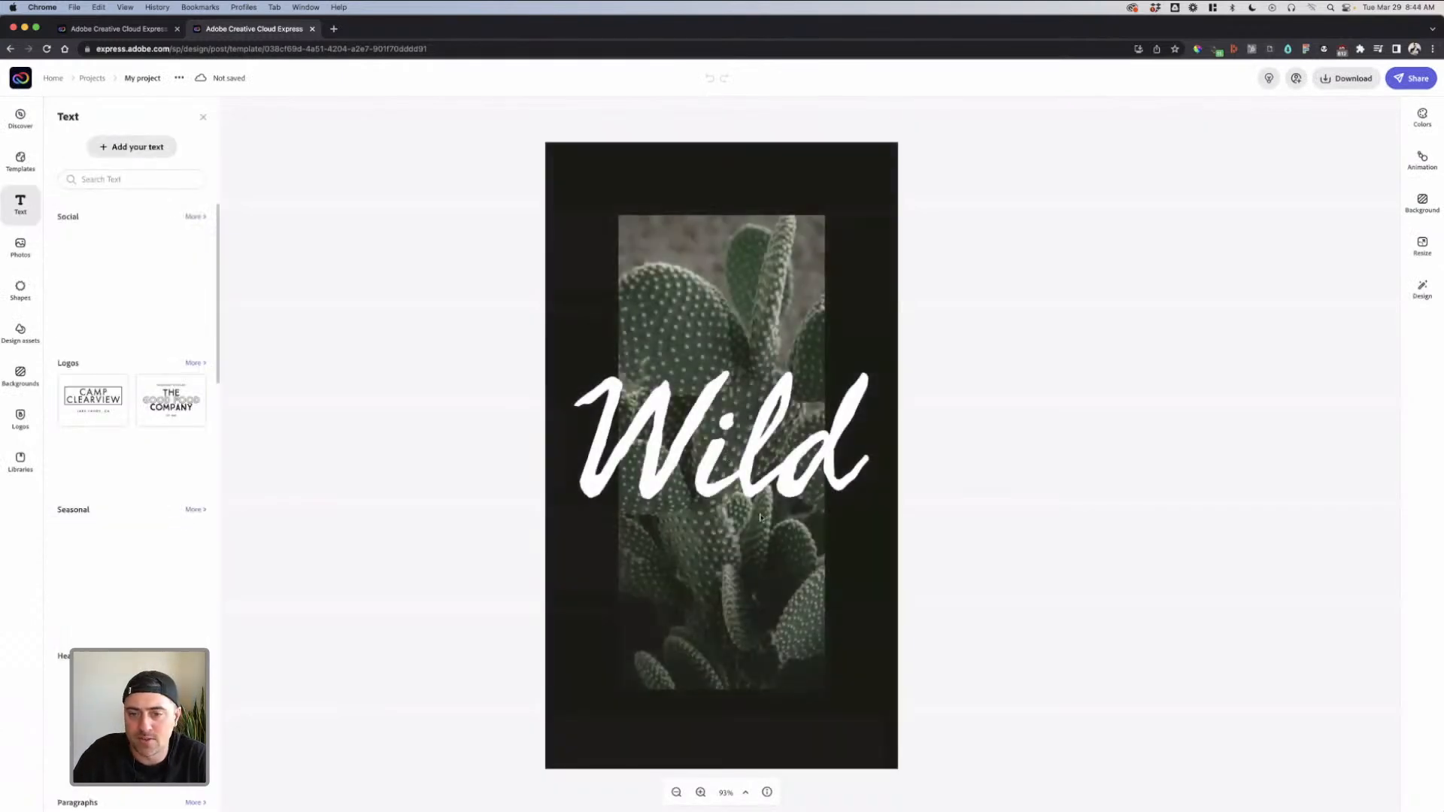
Set the font of the "Wild" title to Hobo Std Medium
click(773, 456)
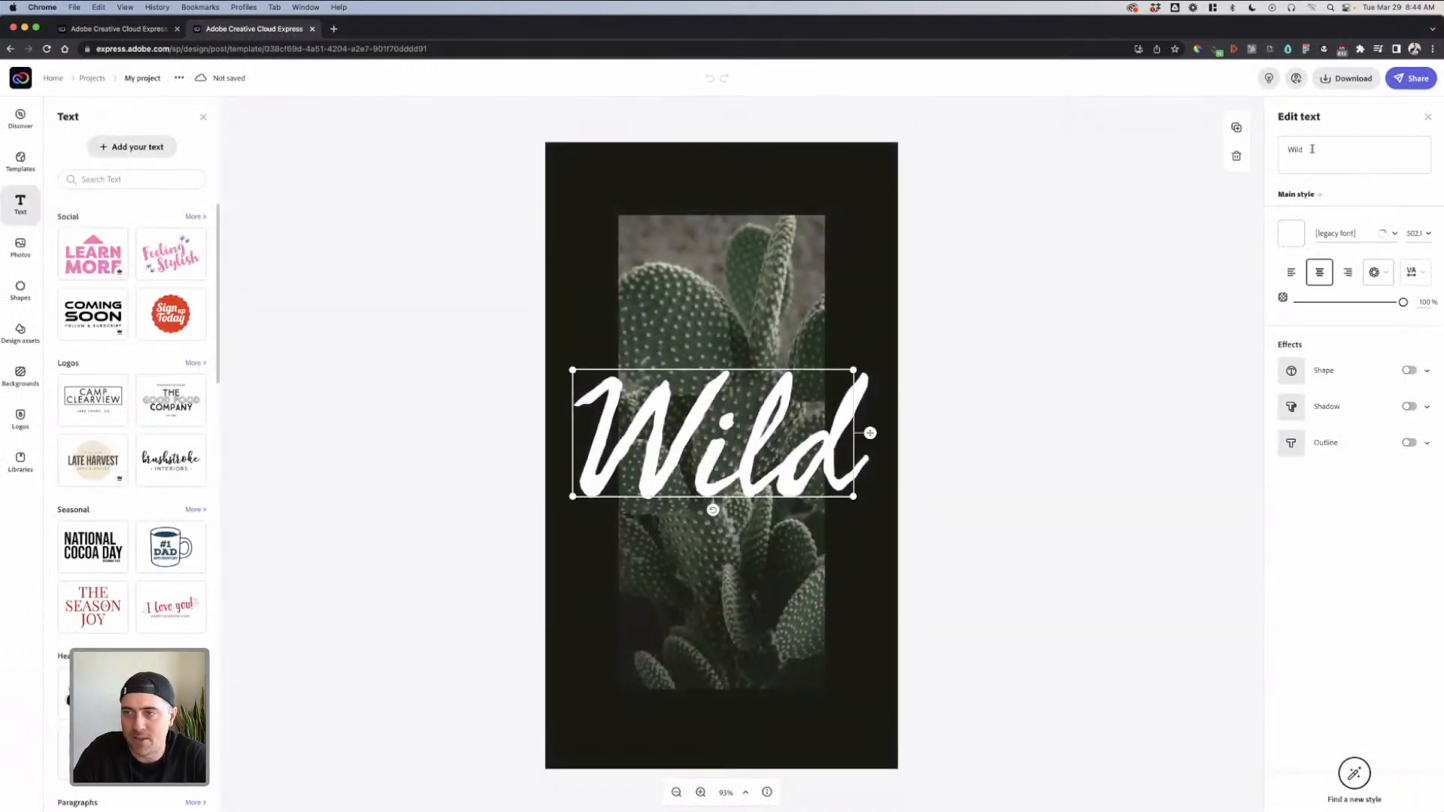
click(1354, 234)
text(hobo)
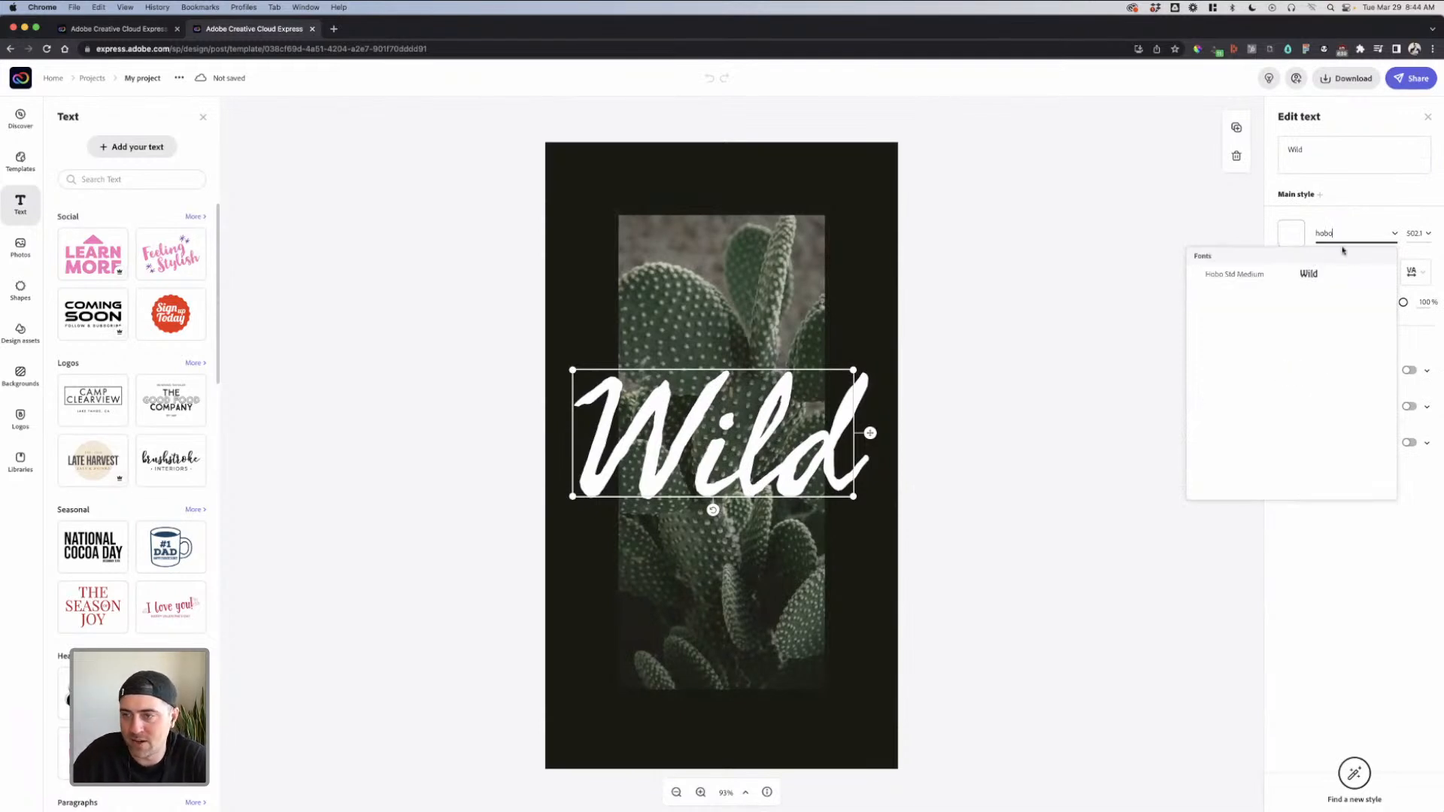
click(1288, 275)
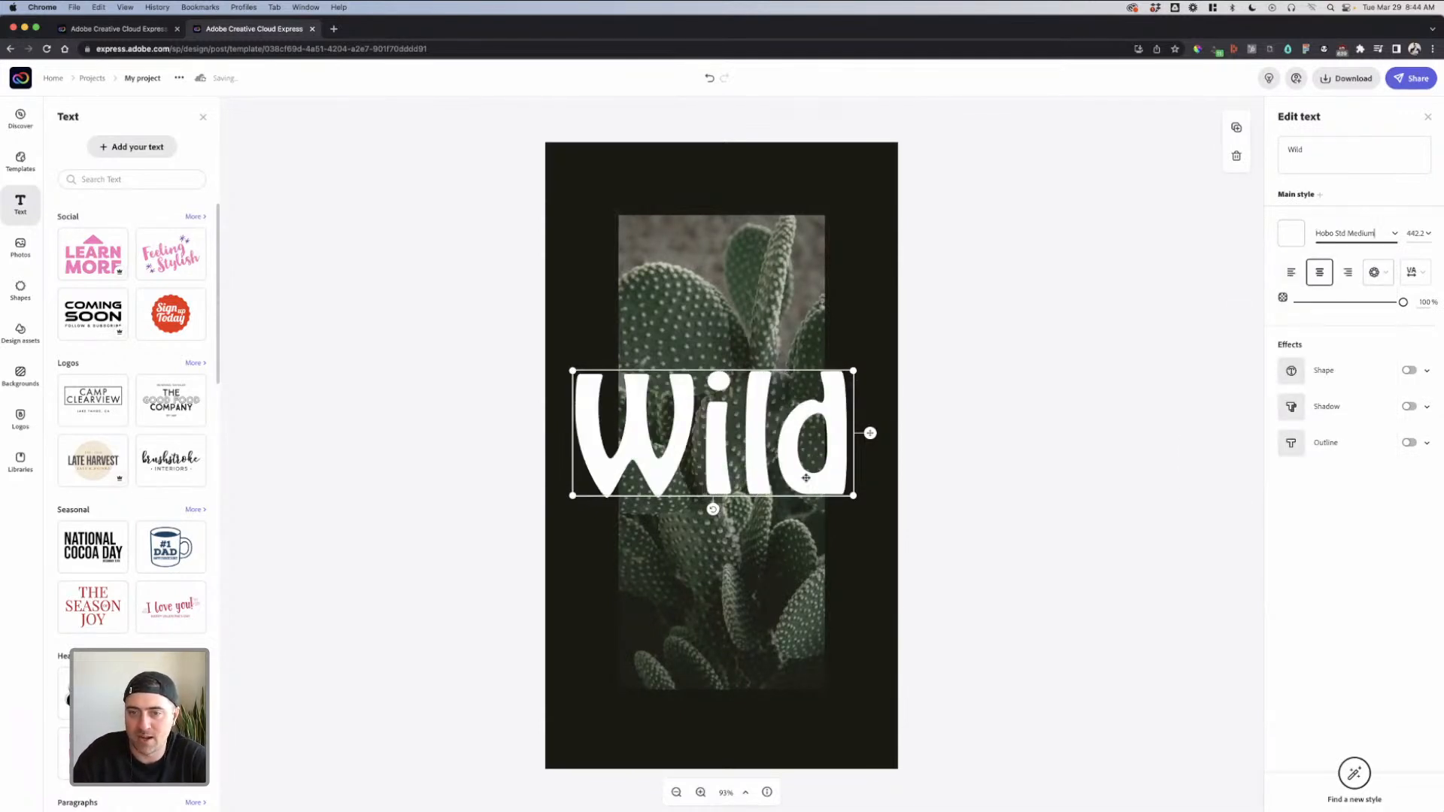
click(982, 442)
click(813, 437)
click(1053, 403)
Duplicate the "Wild" title, place the copy directly beneath the original and change its text to "Cactus"
click(767, 466)
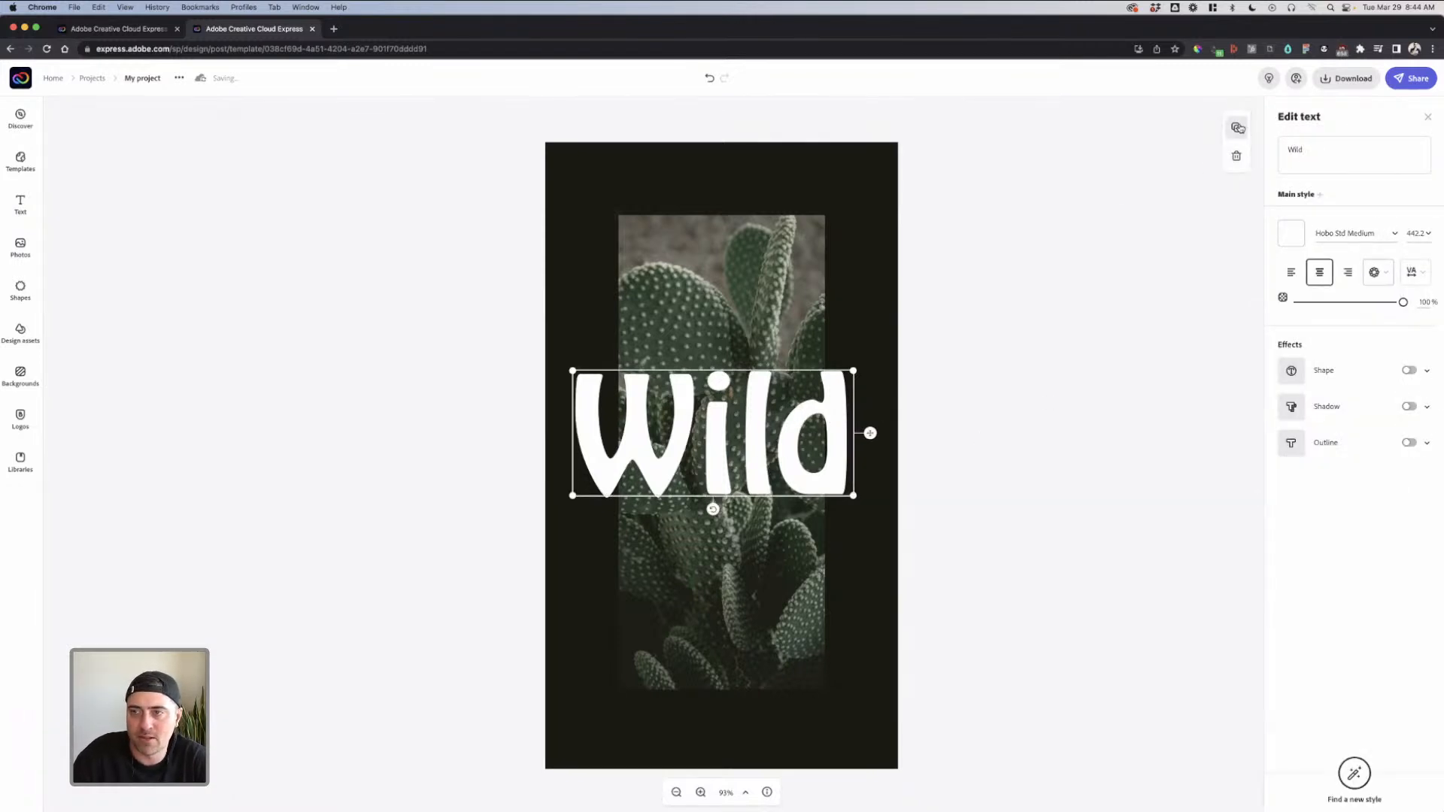
click(1235, 128)
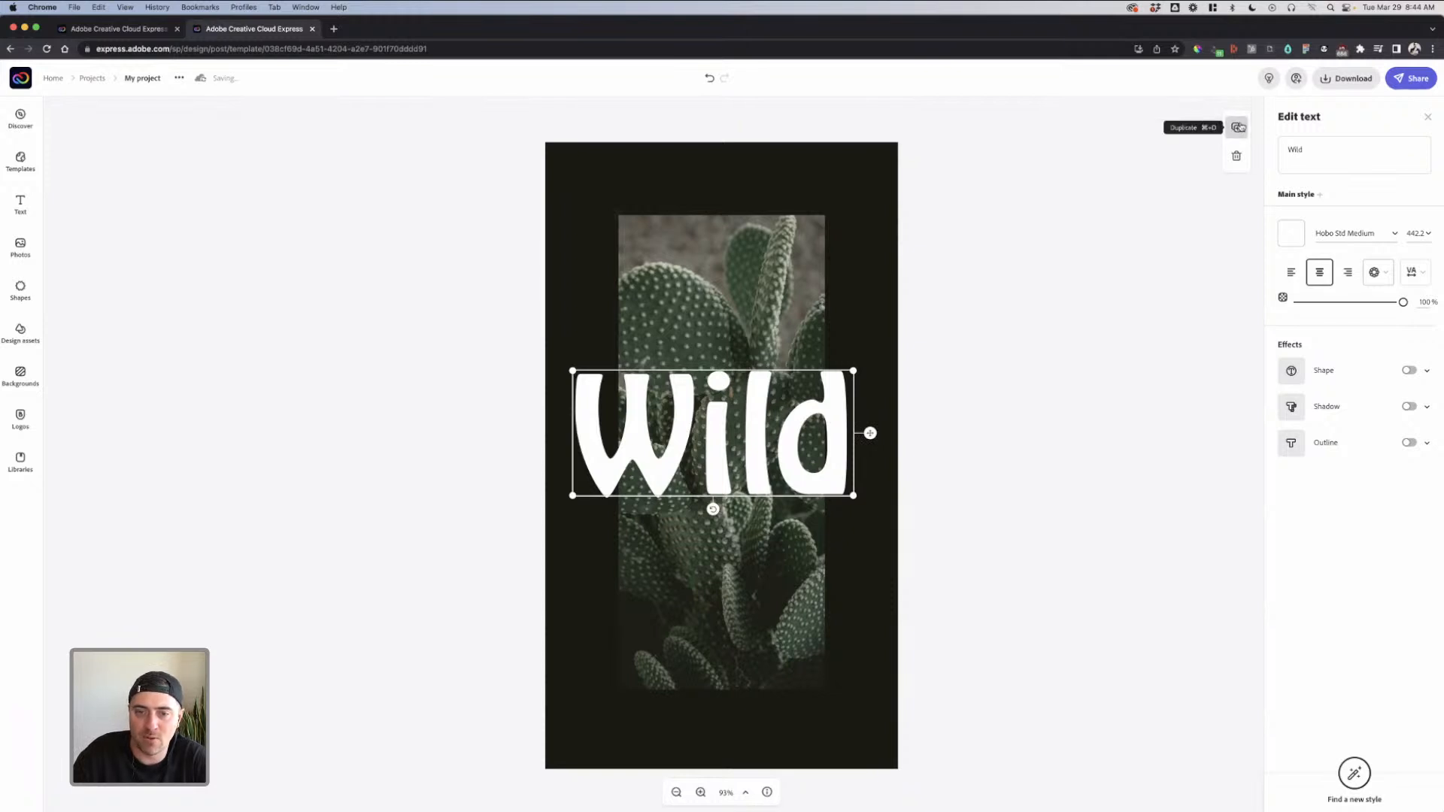
drag(751, 486, 750, 582)
click(1314, 153)
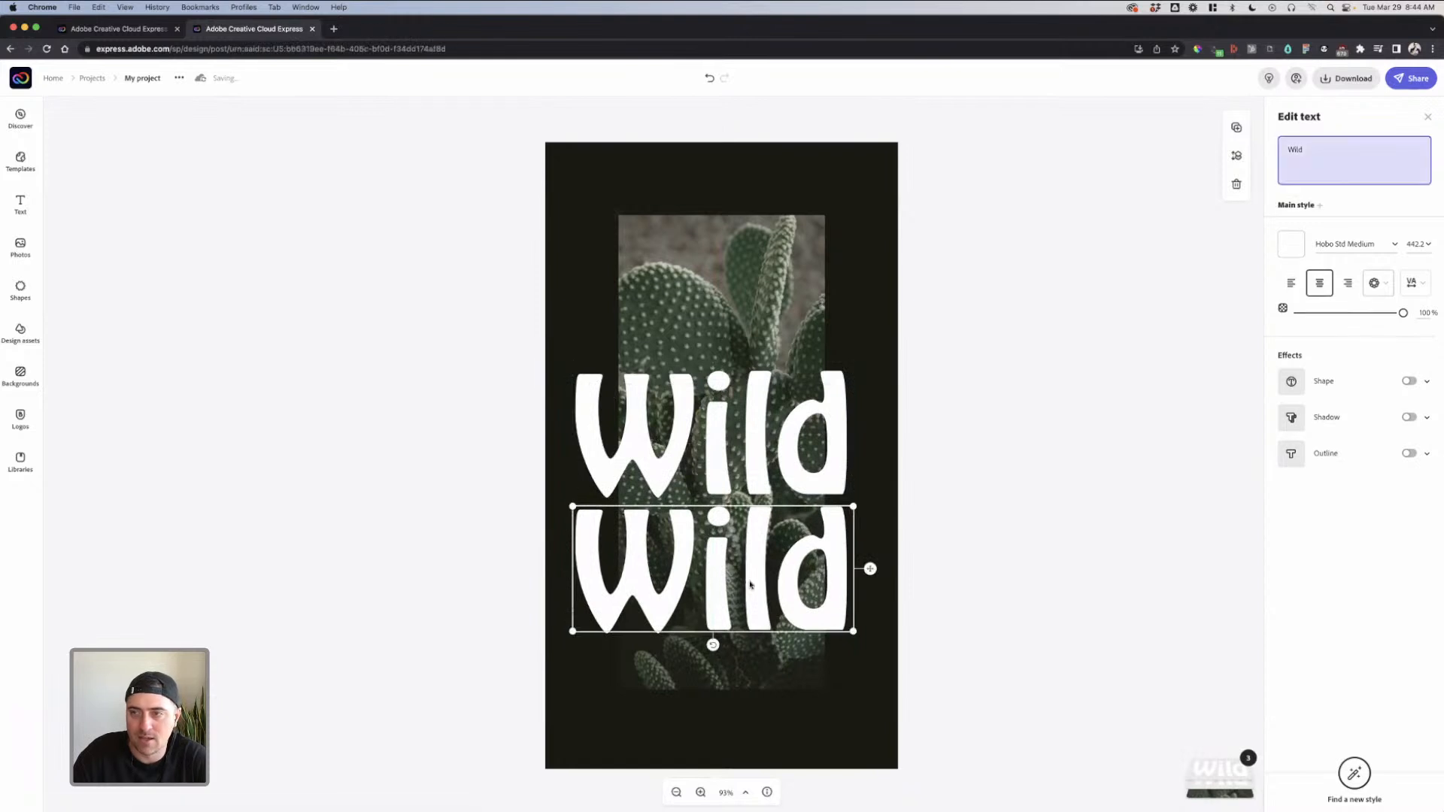
text(Cactus)
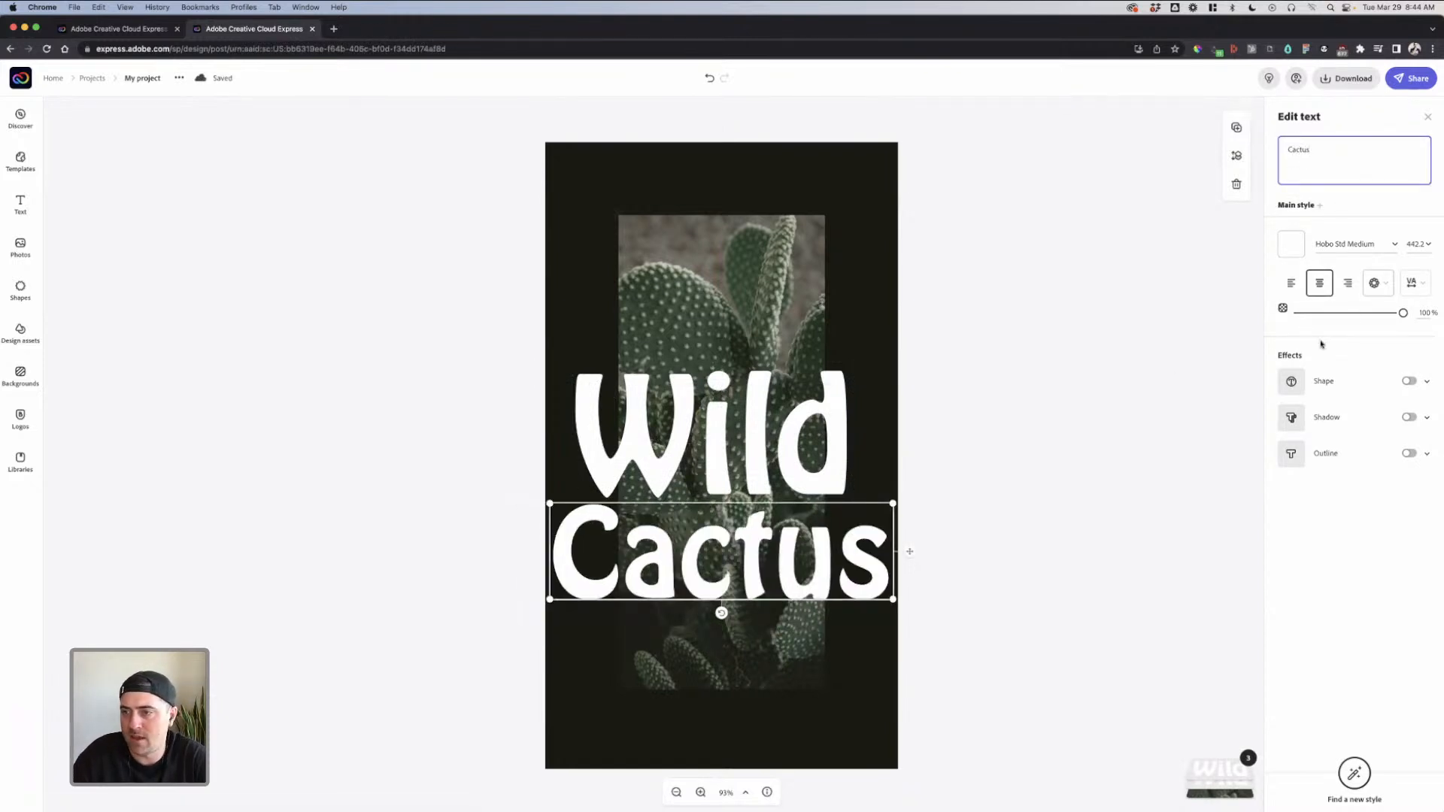
Shrink the "Cactus" text to a size of about 258 and center it closely beneath "Wild"
drag(892, 503, 811, 525)
drag(739, 570, 772, 546)
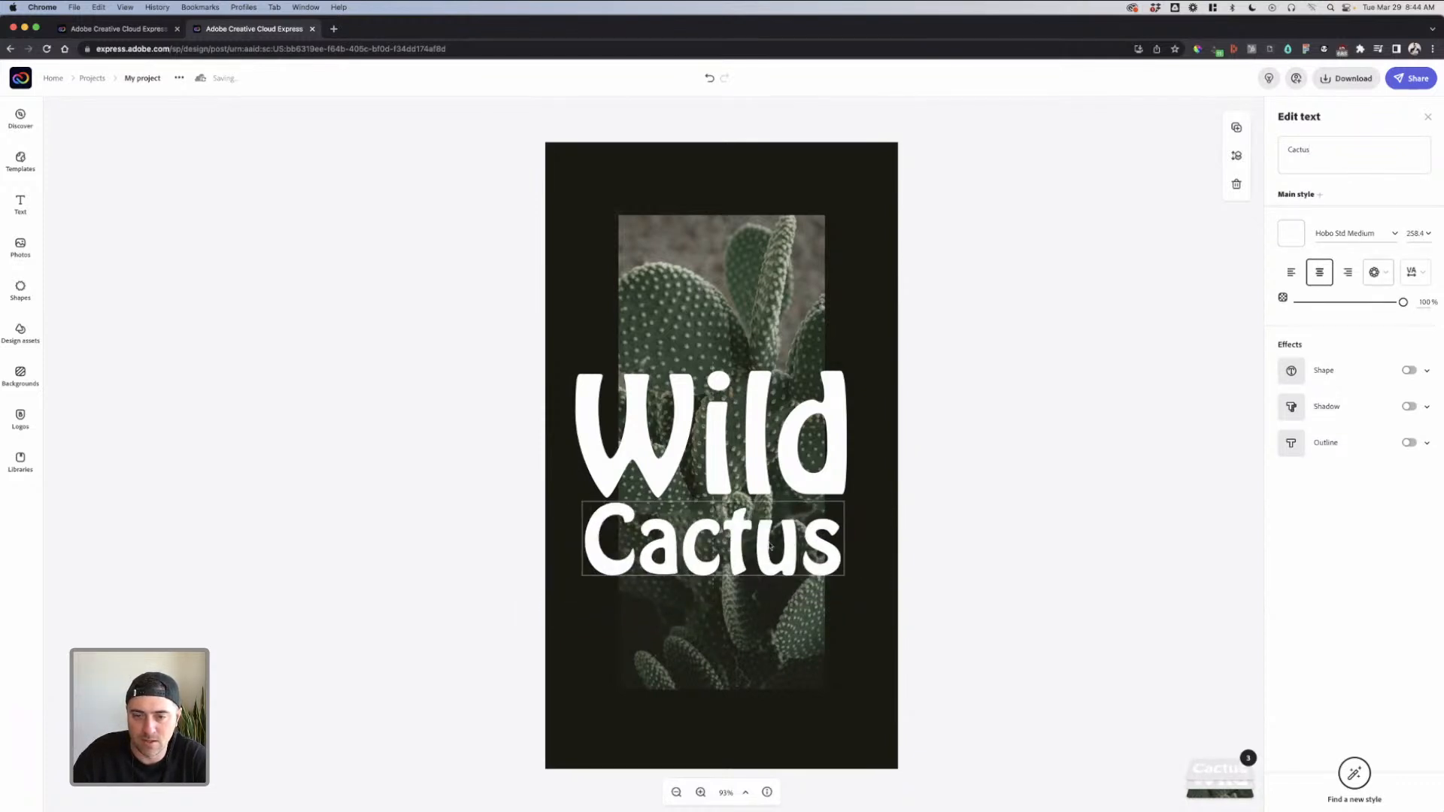
click(1049, 481)
Compare the Plant Exposition green and cream as the design's background color and finish with the green
click(876, 473)
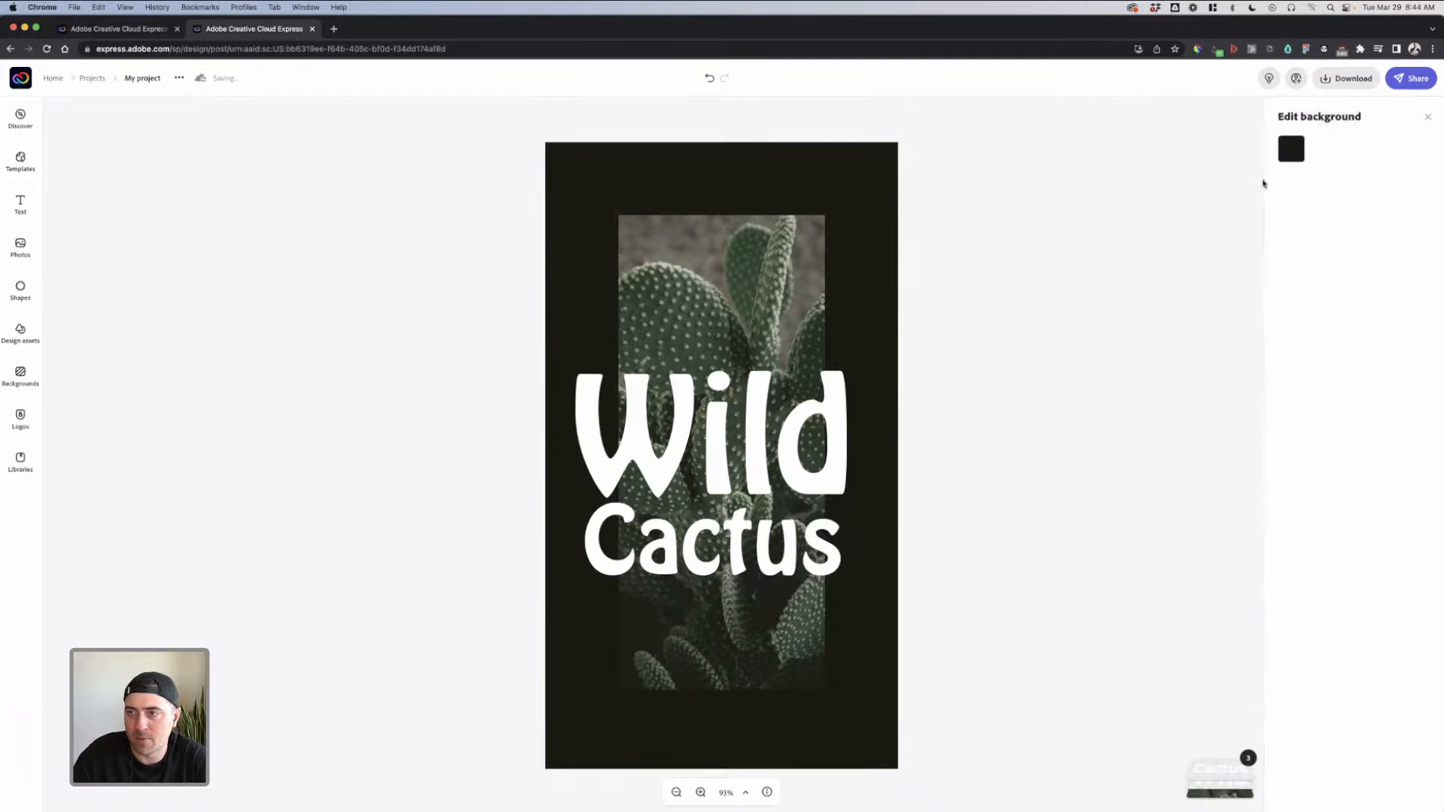
click(1290, 149)
click(1303, 208)
click(1092, 246)
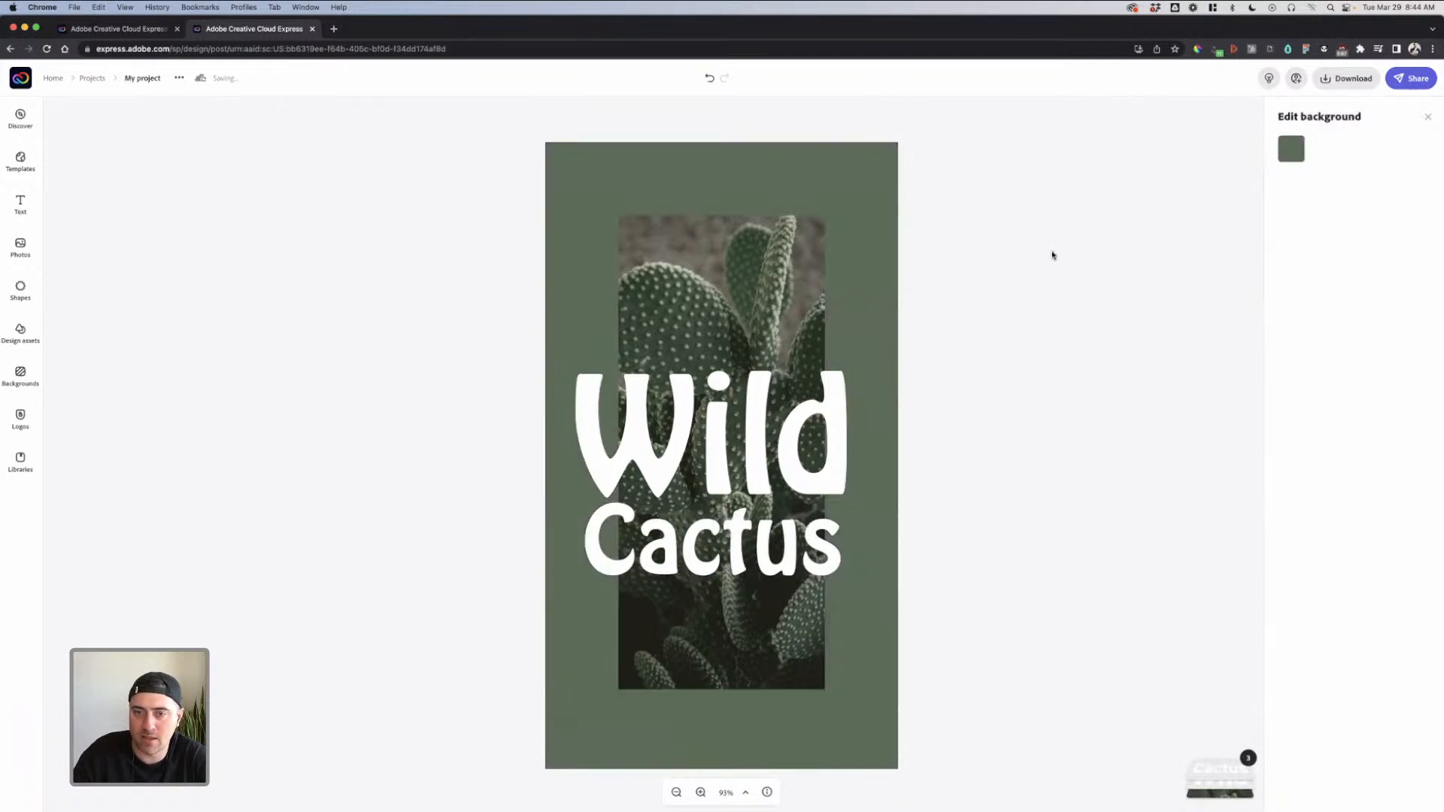
click(1290, 149)
click(1328, 208)
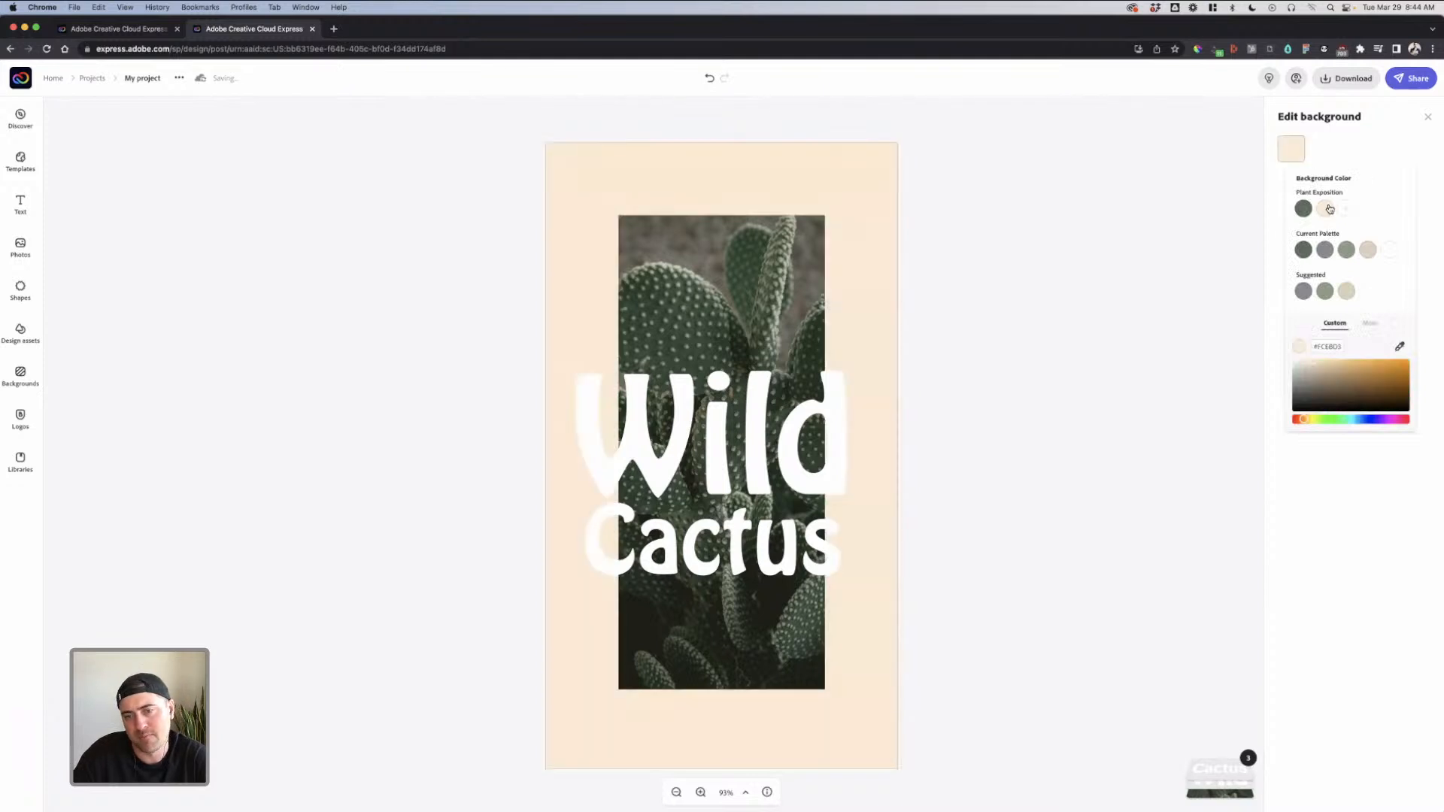
click(1303, 209)
click(979, 376)
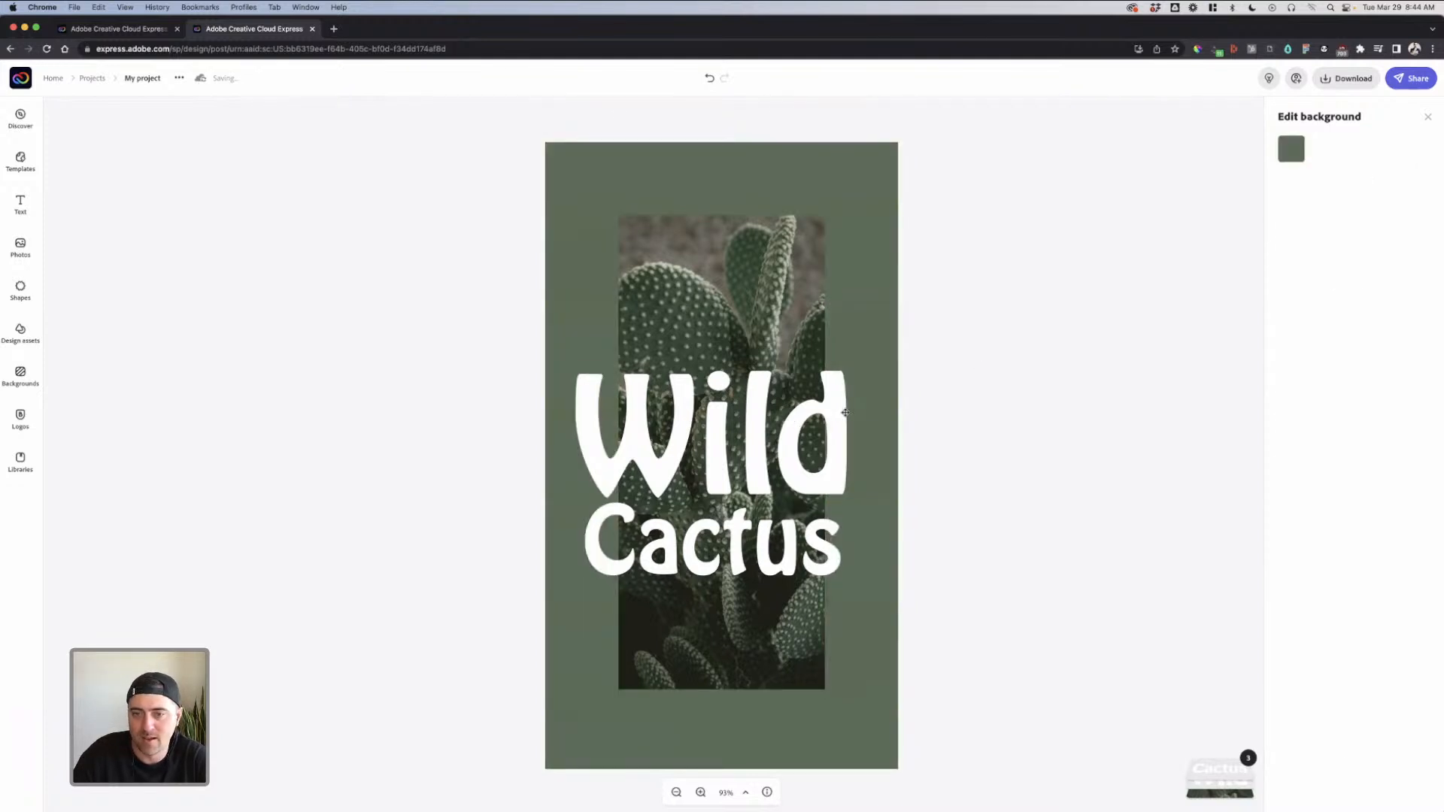
Recolor both the "Wild" and "Cactus" texts with the Plant Exposition cream
click(793, 421)
click(1290, 233)
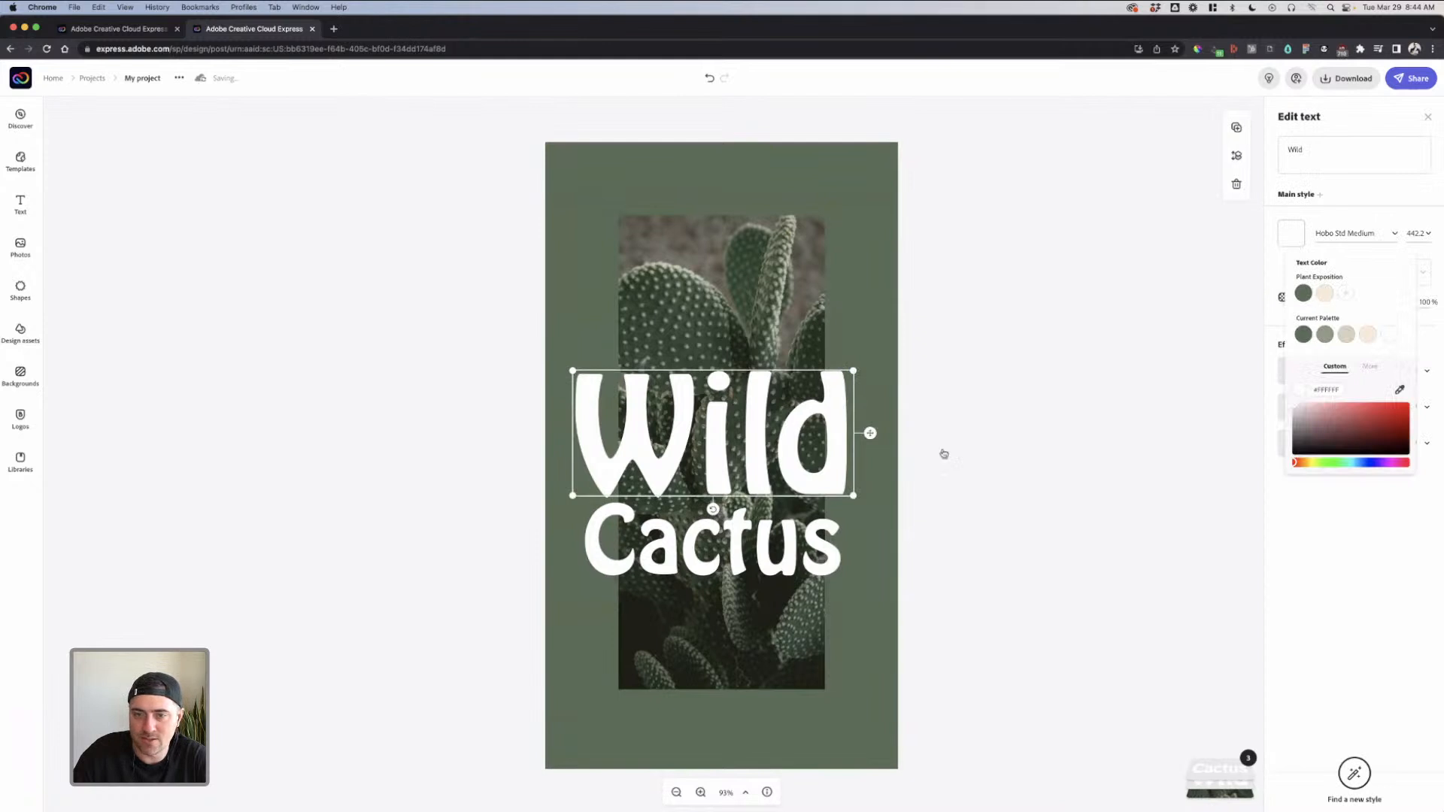
click(1325, 293)
click(797, 528)
click(1293, 232)
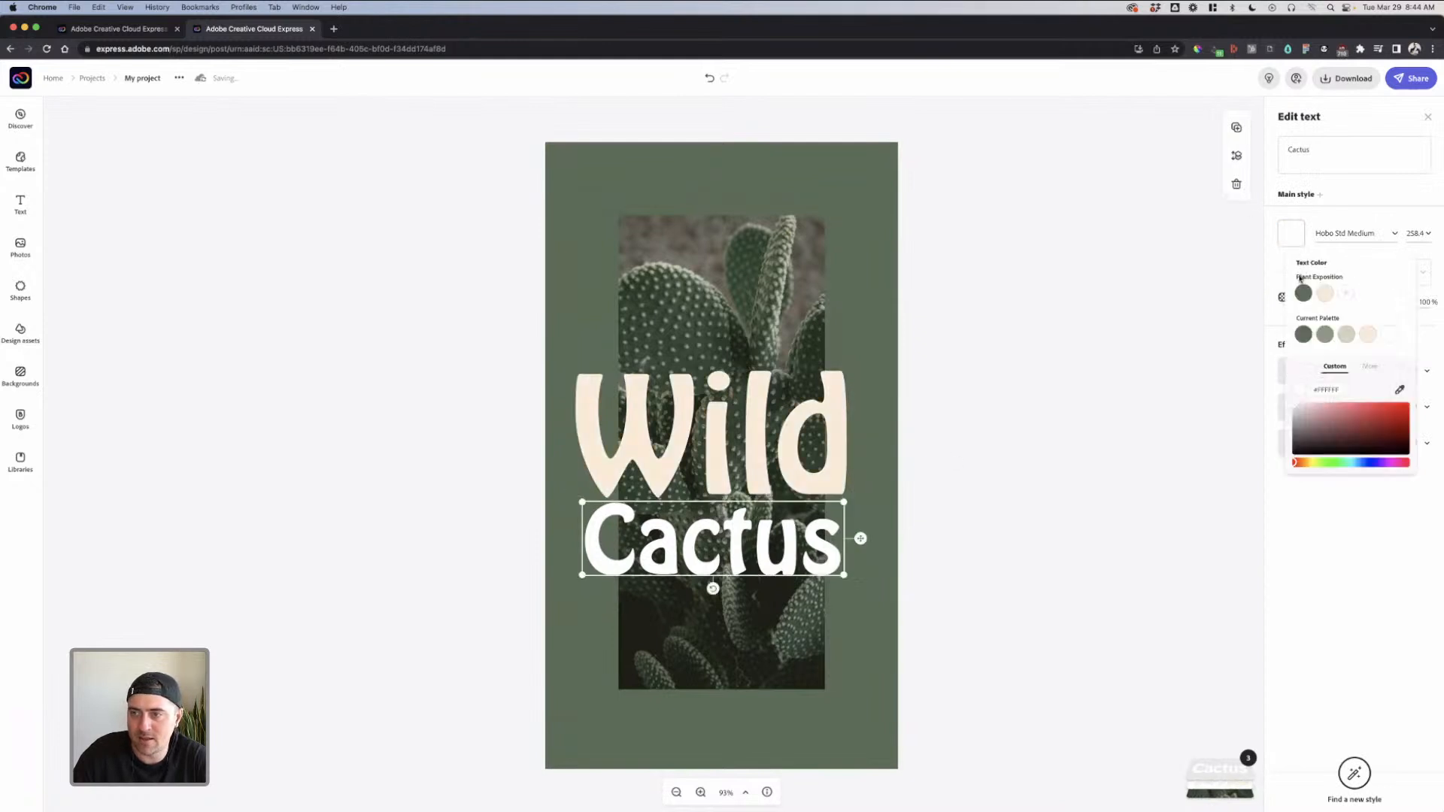
click(1324, 293)
click(988, 283)
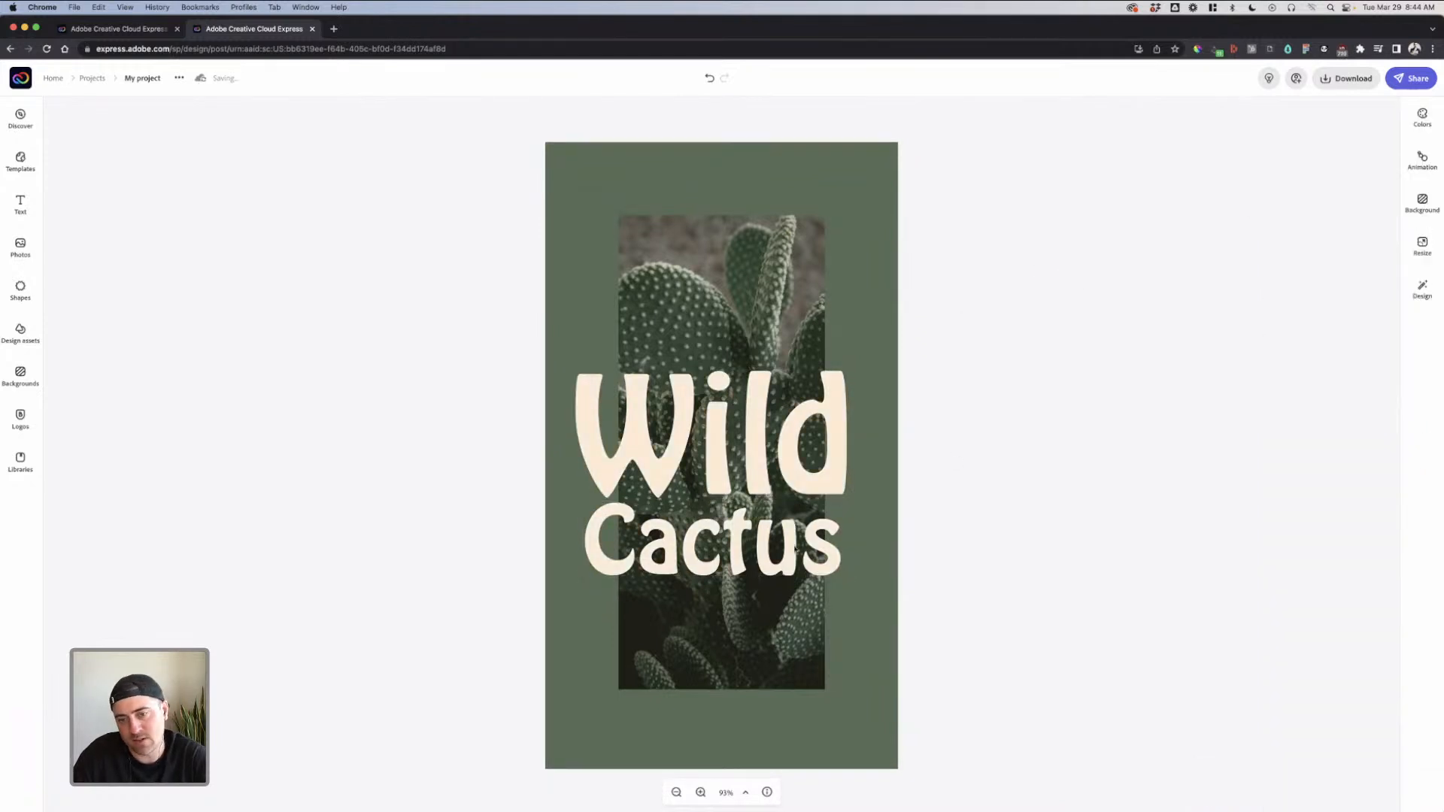
Apply the first Grid text layout to "Cactus" and widen it into a single row at a size of about 83
click(811, 549)
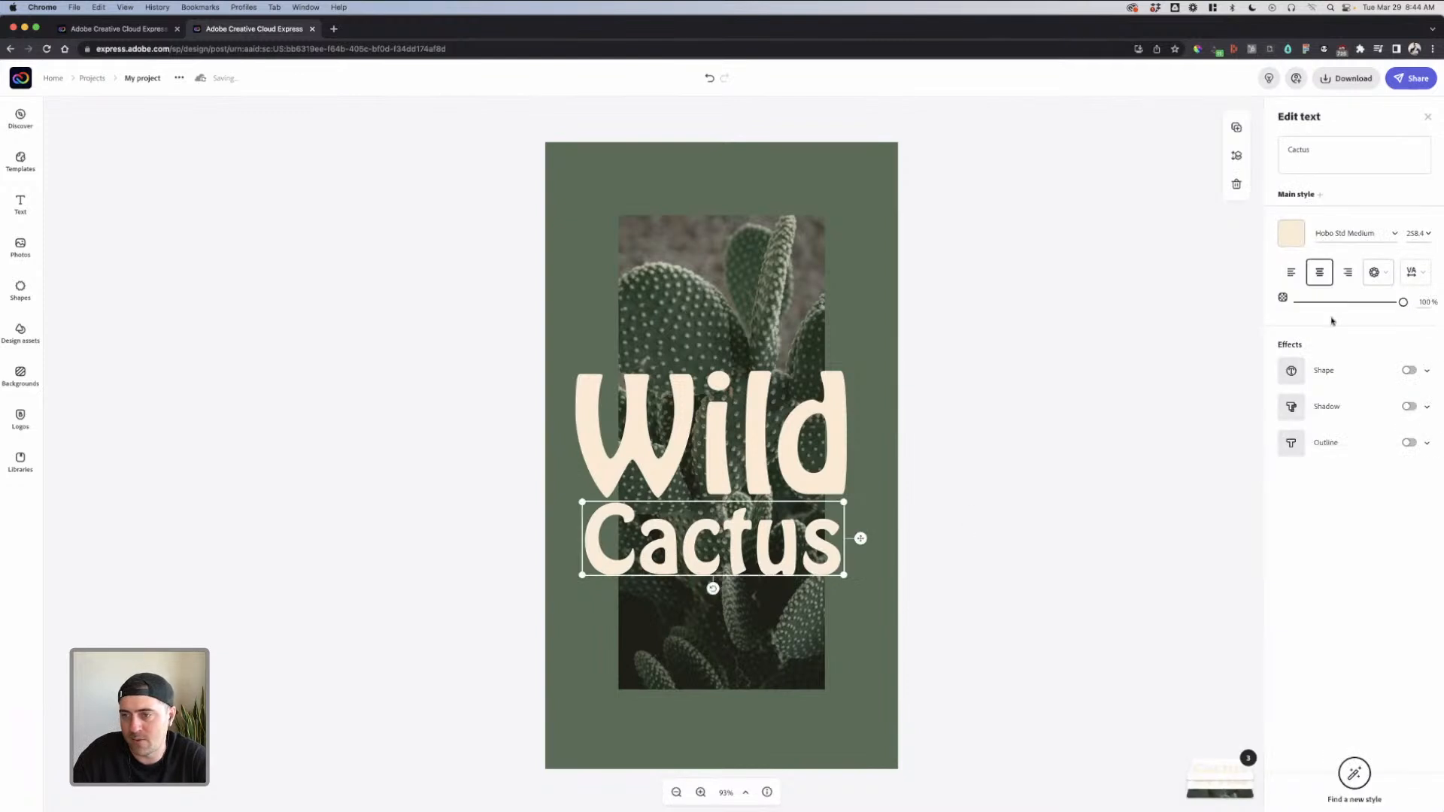
click(1373, 272)
click(1373, 273)
click(1373, 273)
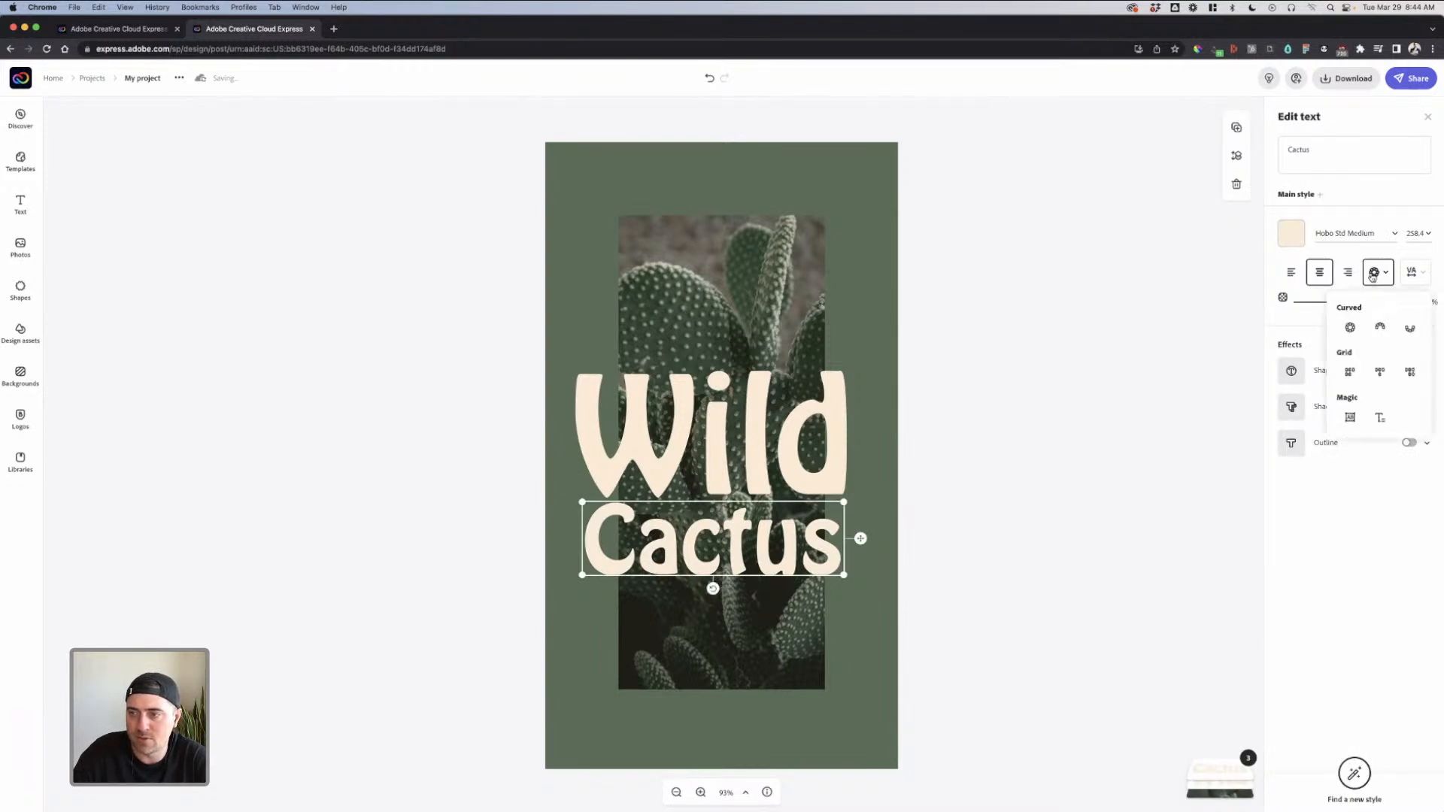
click(1357, 378)
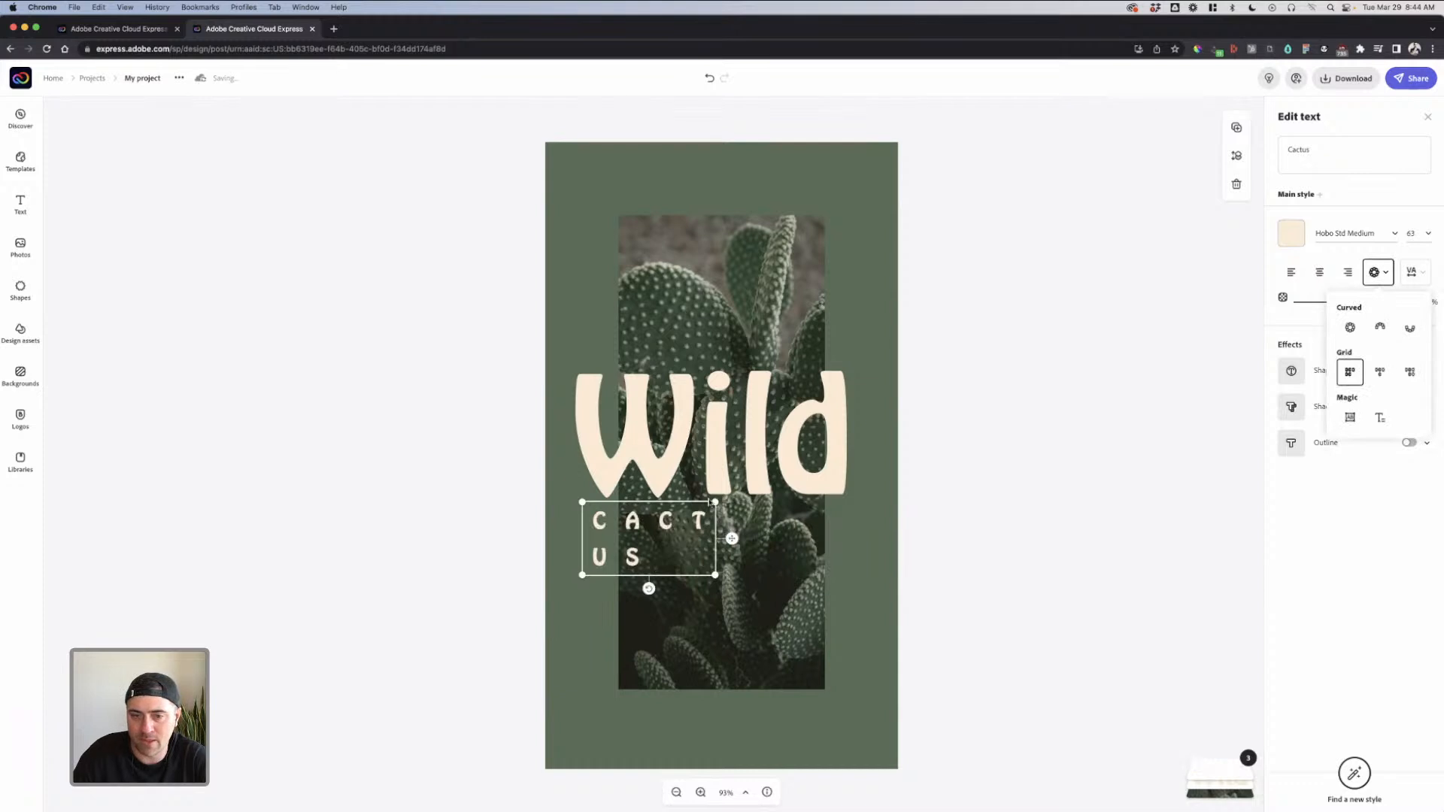
drag(715, 575, 843, 557)
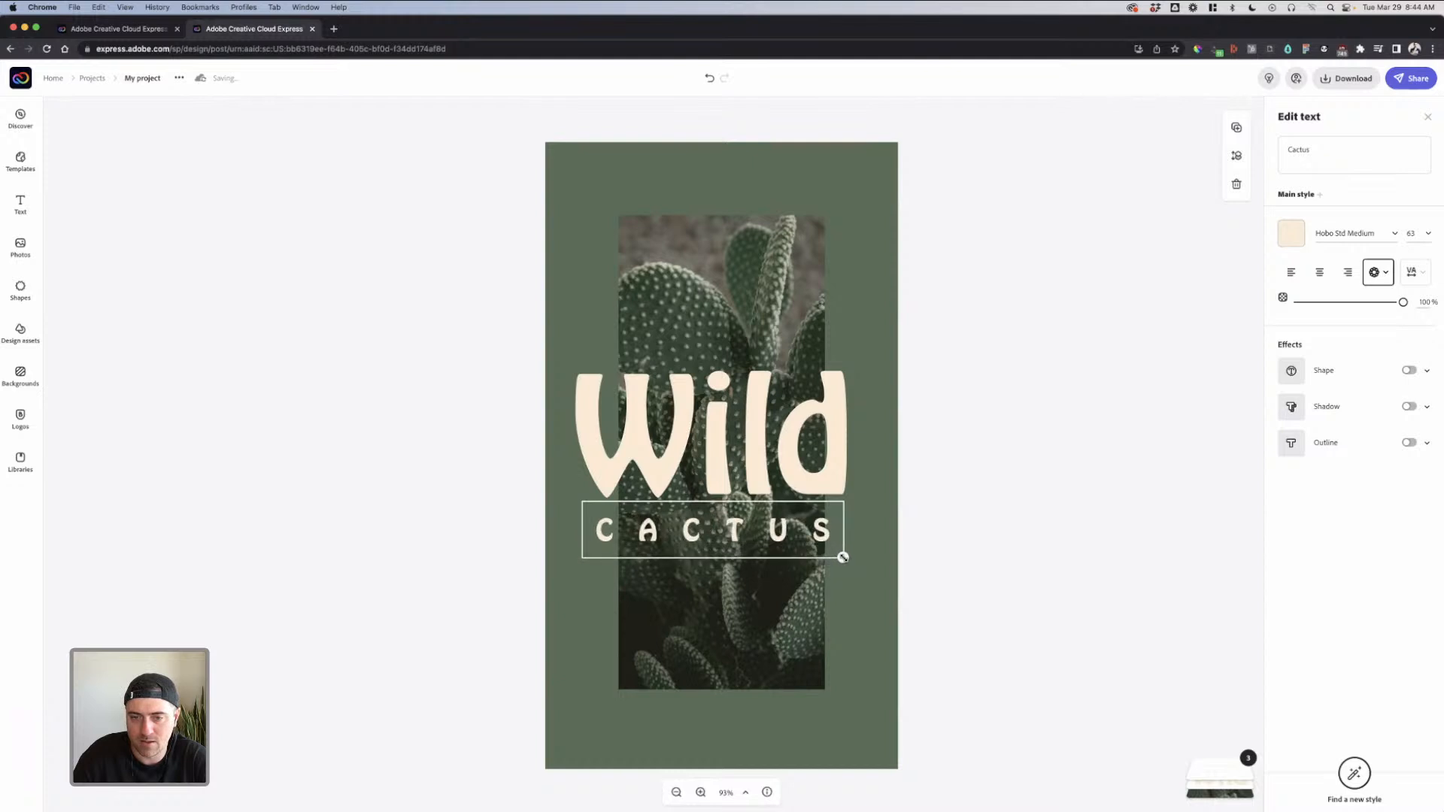
click(982, 503)
Center-align "Wild" and "Cactus" with each other and nudge the "Cactus" row slightly up toward "Wild"
click(809, 538)
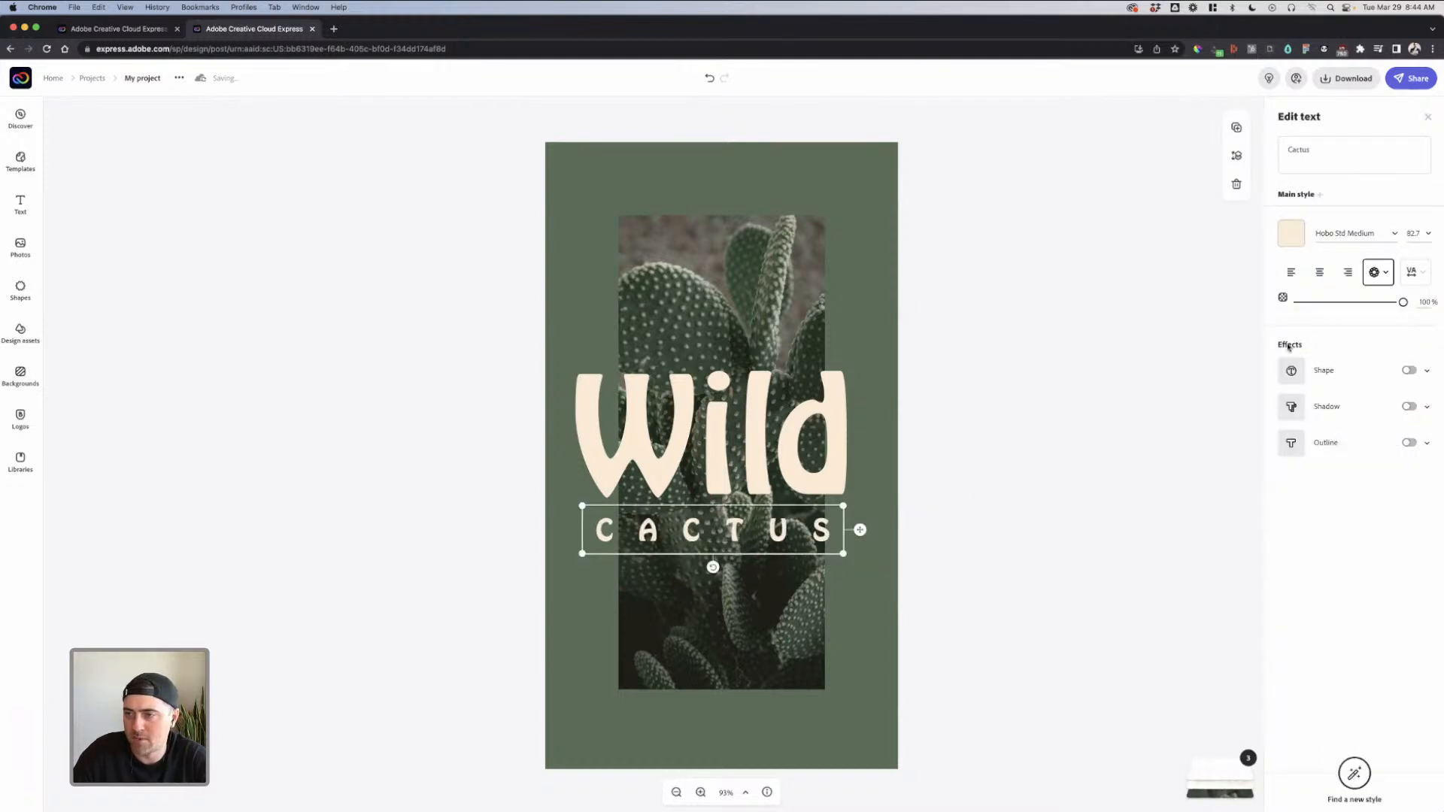
shift+click(741, 474)
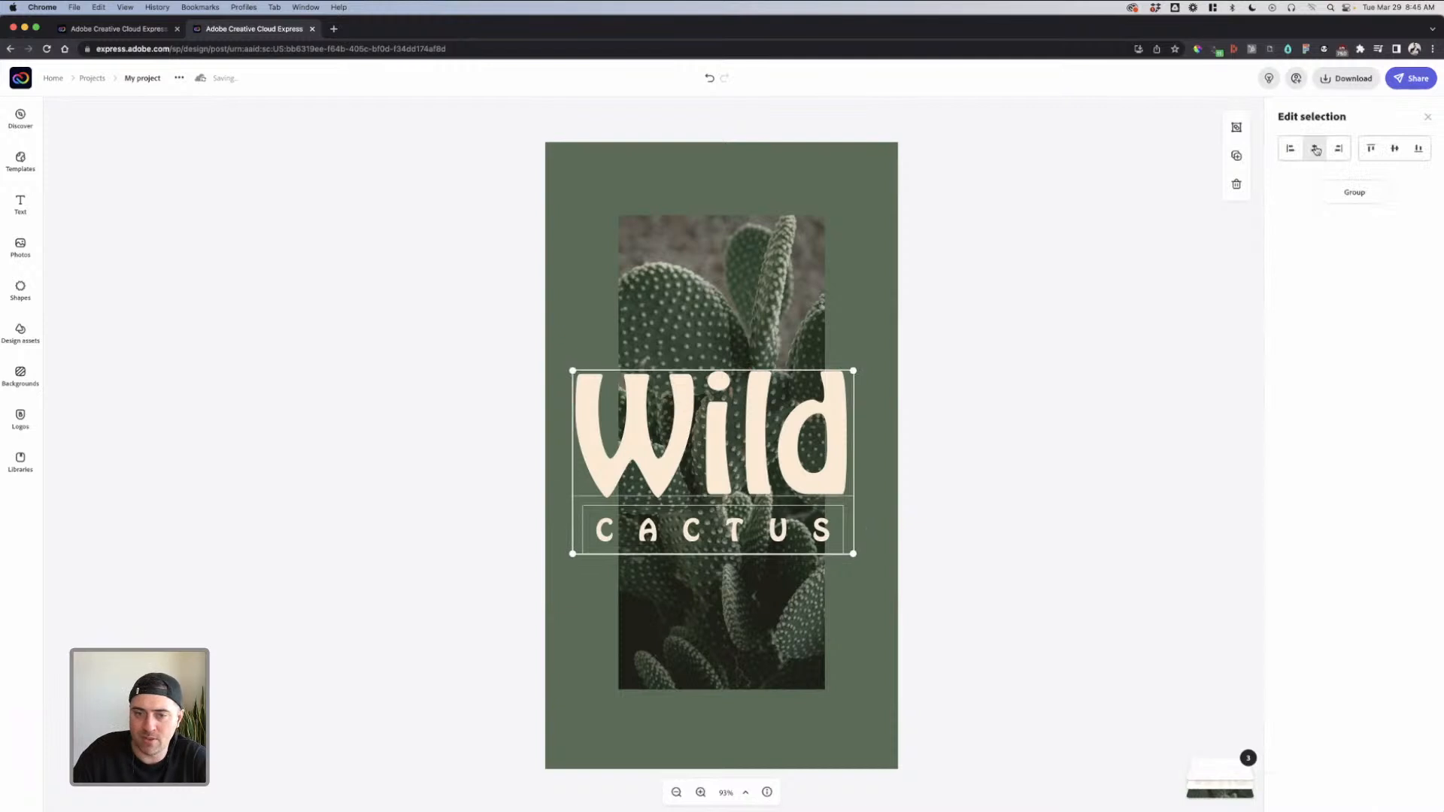
click(1000, 392)
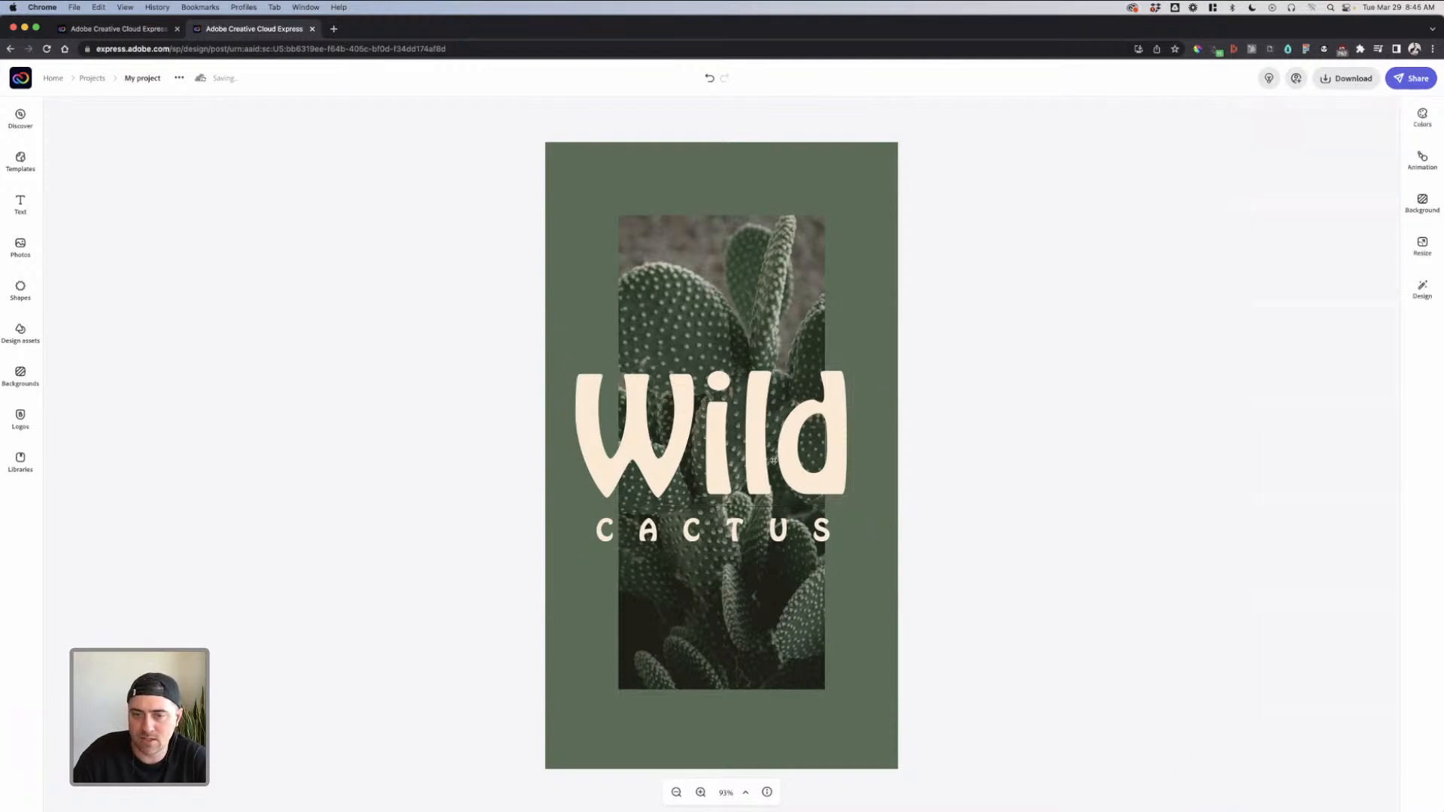
click(797, 485)
click(819, 525)
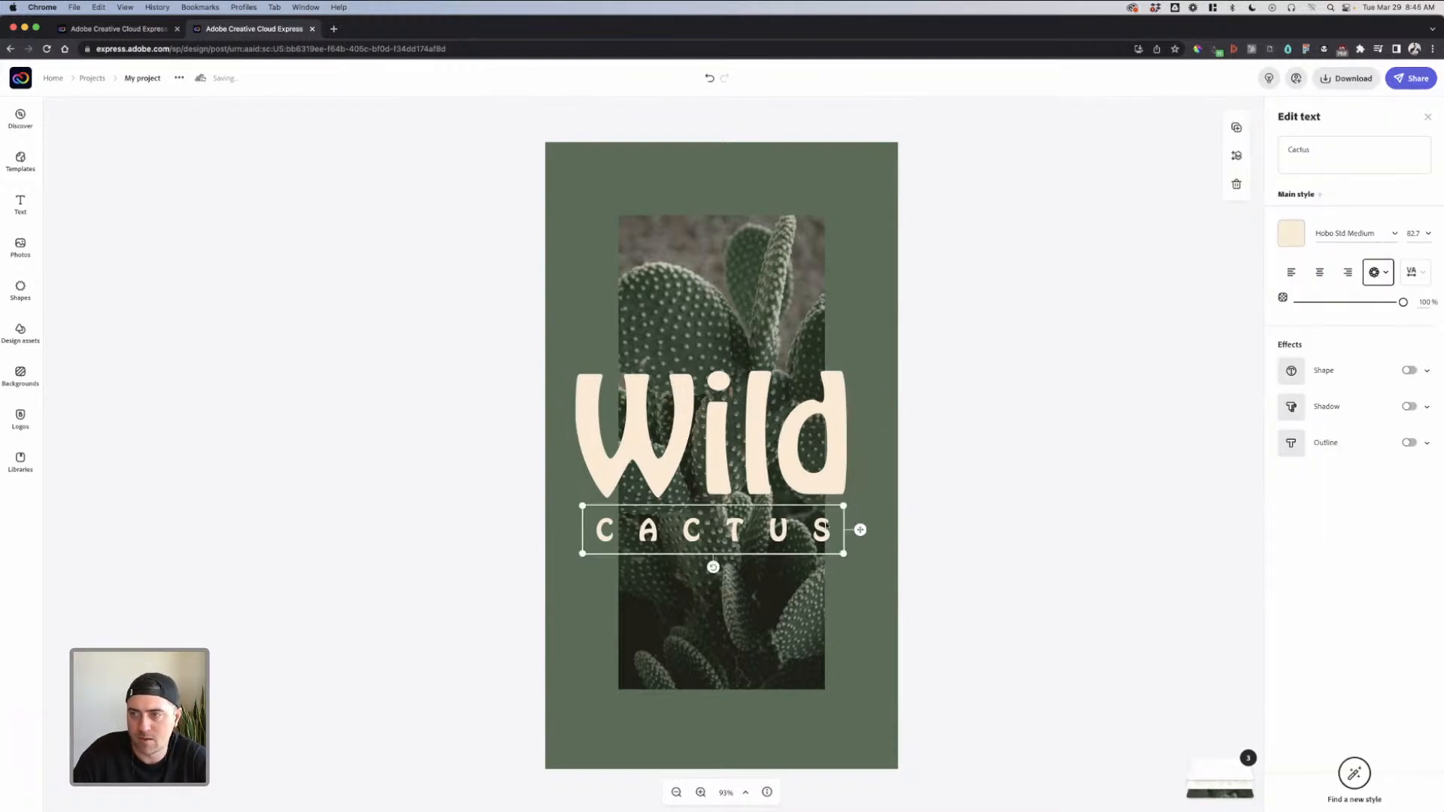
key(Escape)
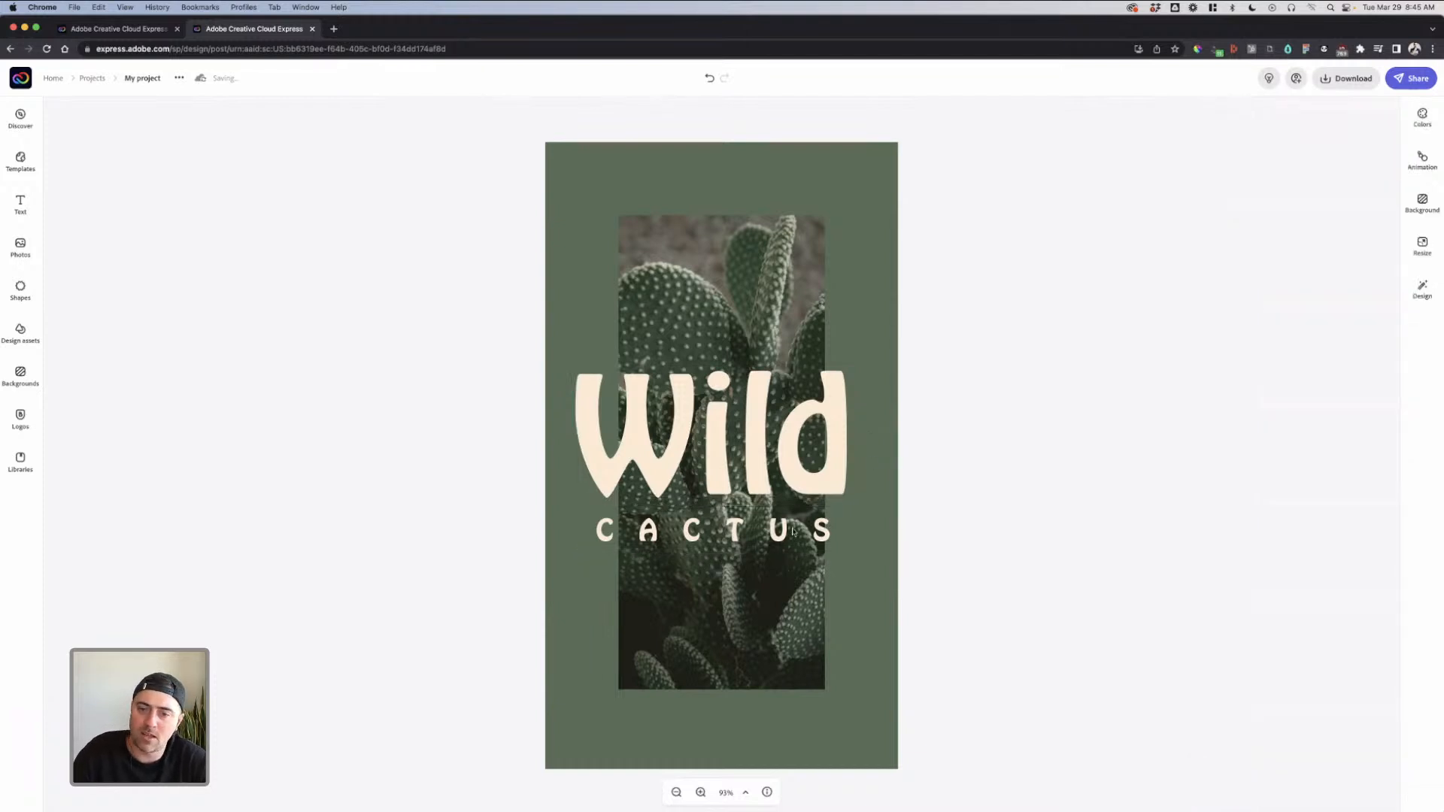
drag(793, 534, 794, 528)
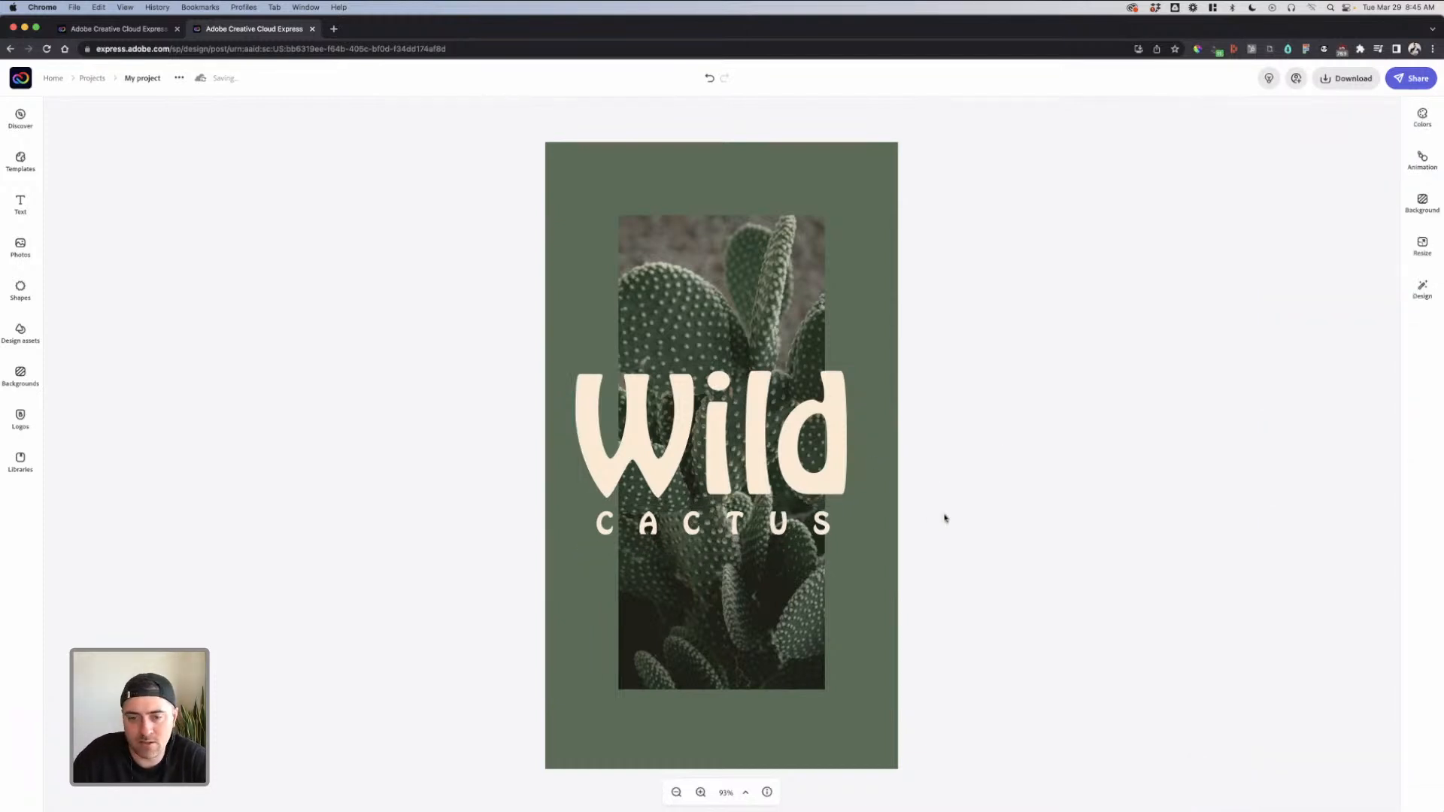
Add the light transparent Plant Exposition logo and place it in the design's lower-right corner
click(34, 426)
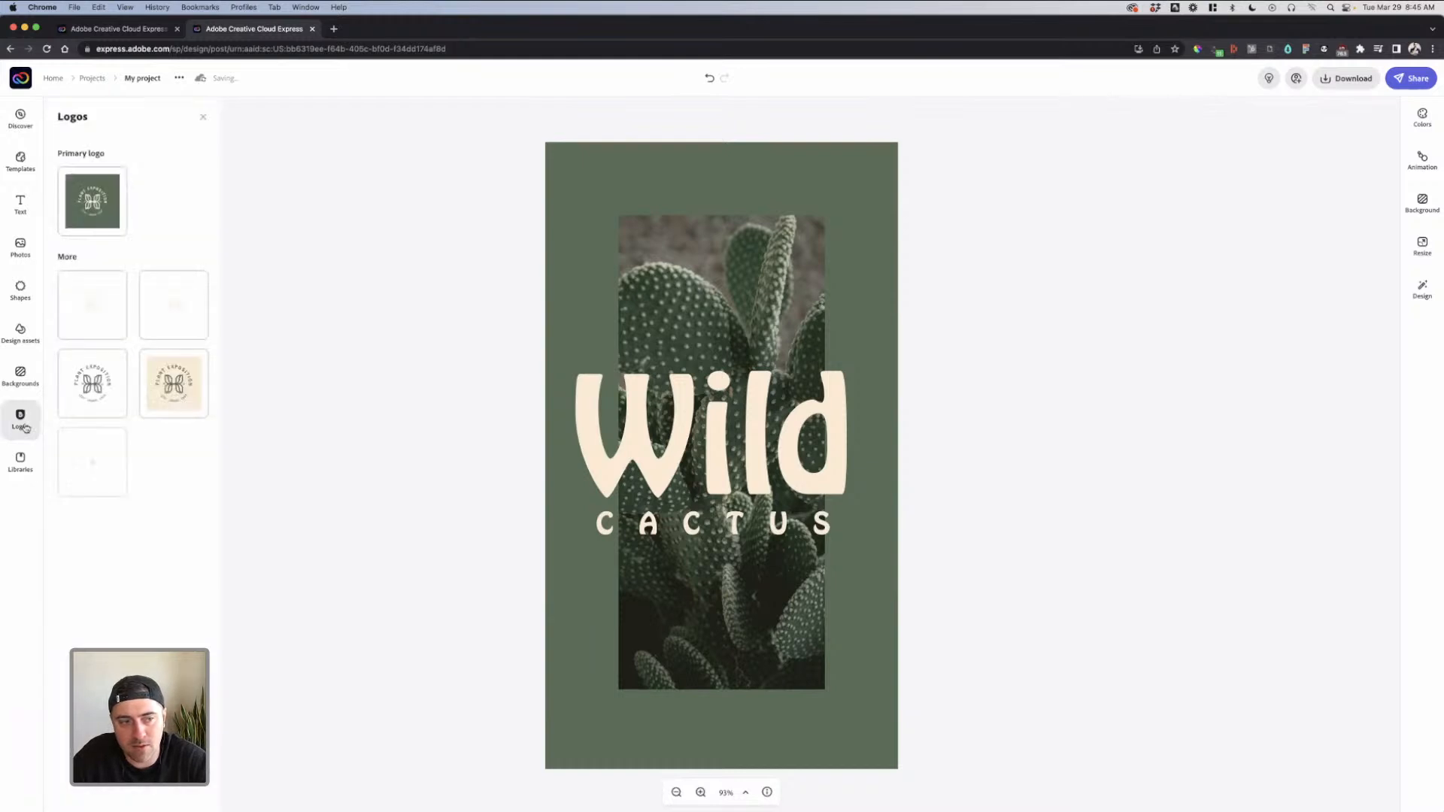
click(112, 325)
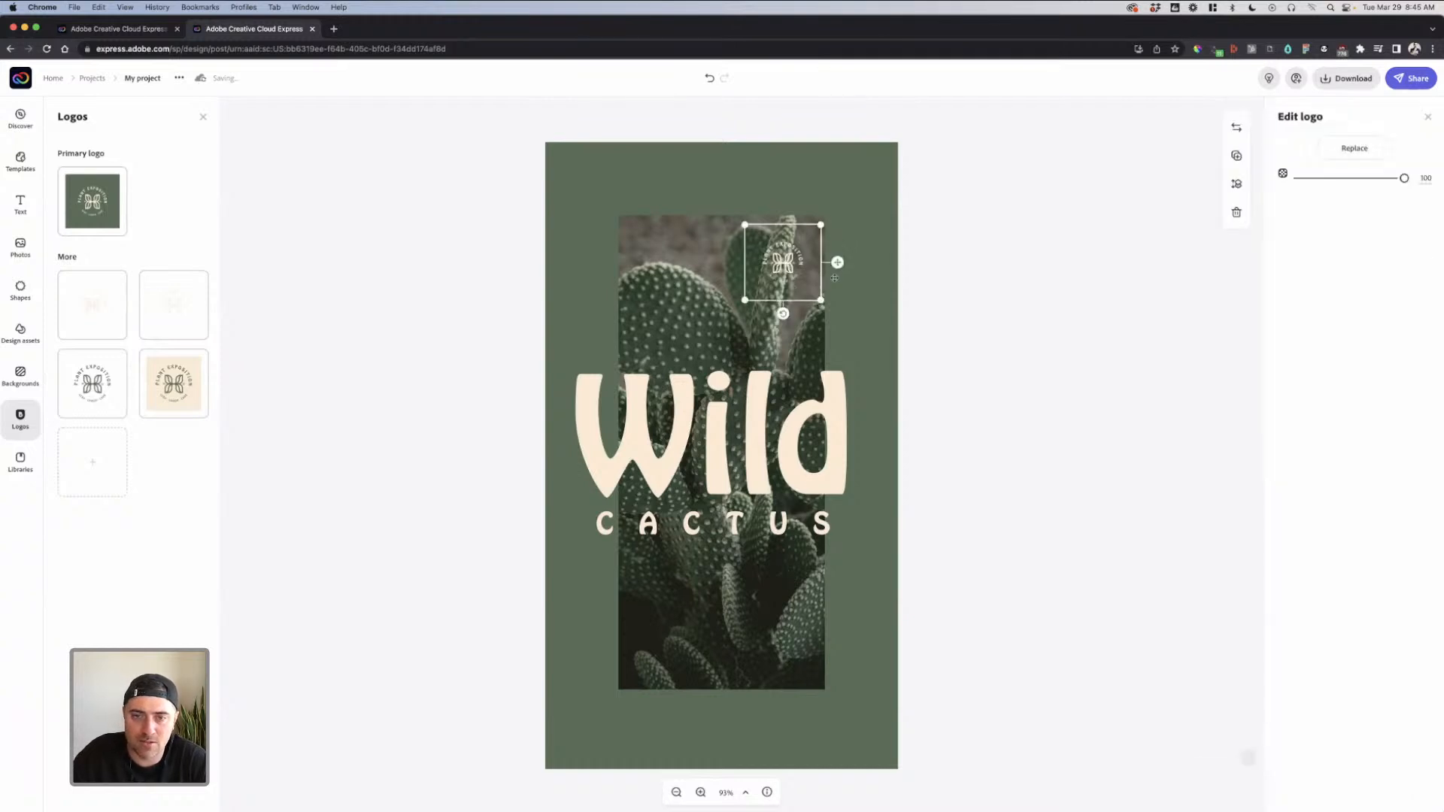
drag(798, 262, 626, 354)
click(899, 283)
drag(737, 250, 806, 656)
drag(675, 550, 774, 648)
drag(841, 692, 819, 648)
drag(752, 603, 786, 660)
drag(864, 711, 854, 714)
click(953, 696)
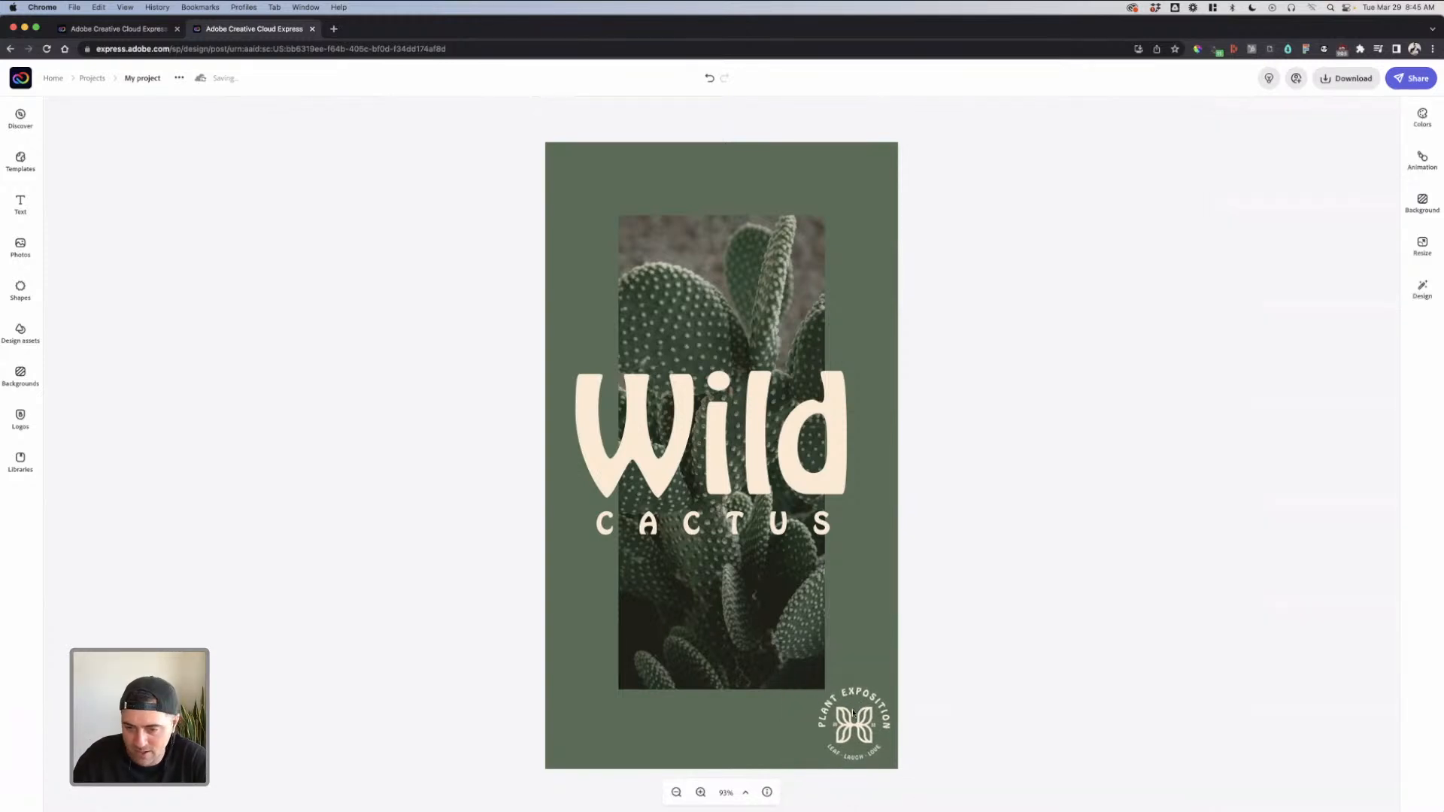
Scale the logo down slightly and reposition it within the design's lower-right corner
click(888, 679)
drag(924, 664, 876, 706)
drag(840, 742, 870, 728)
drag(812, 689, 804, 677)
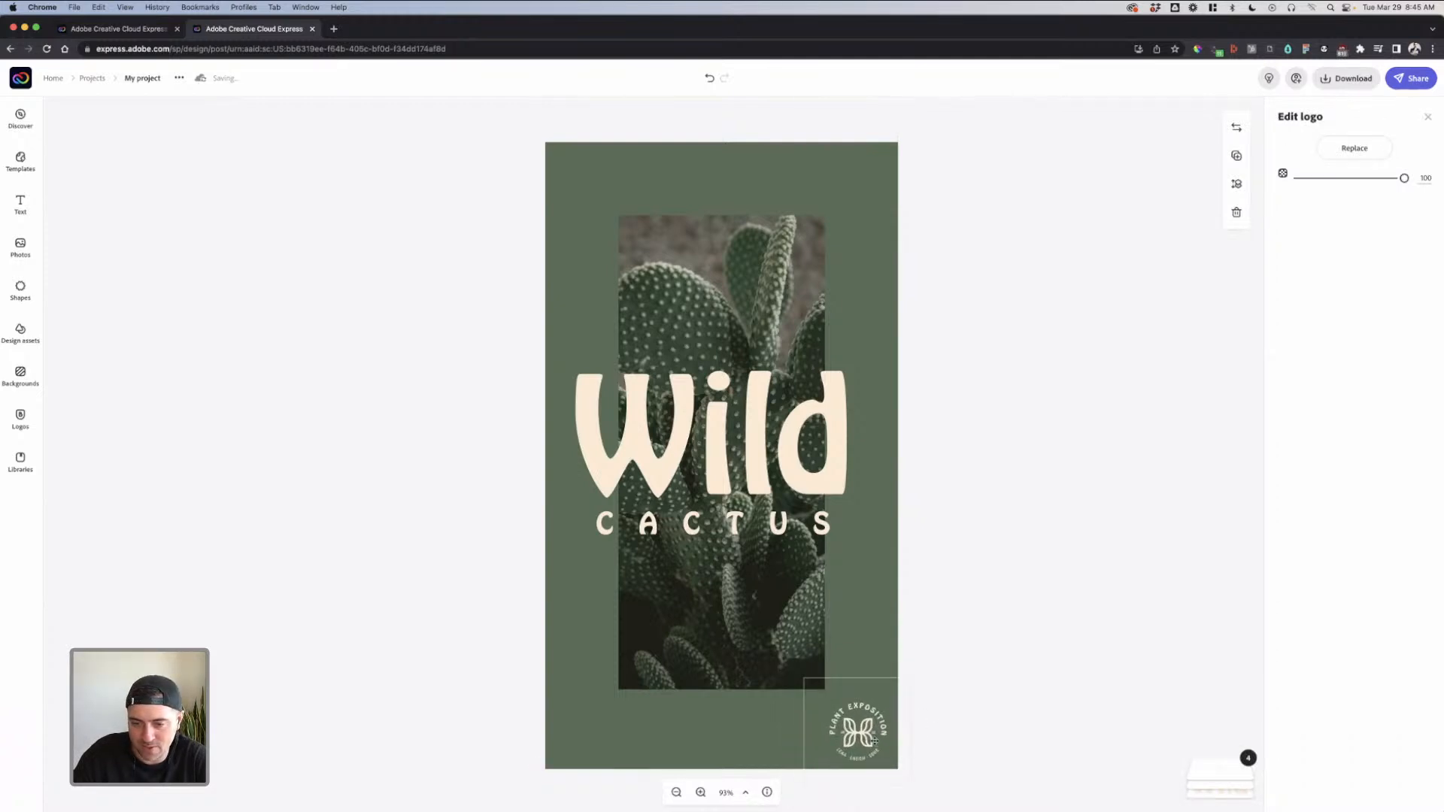
click(1008, 682)
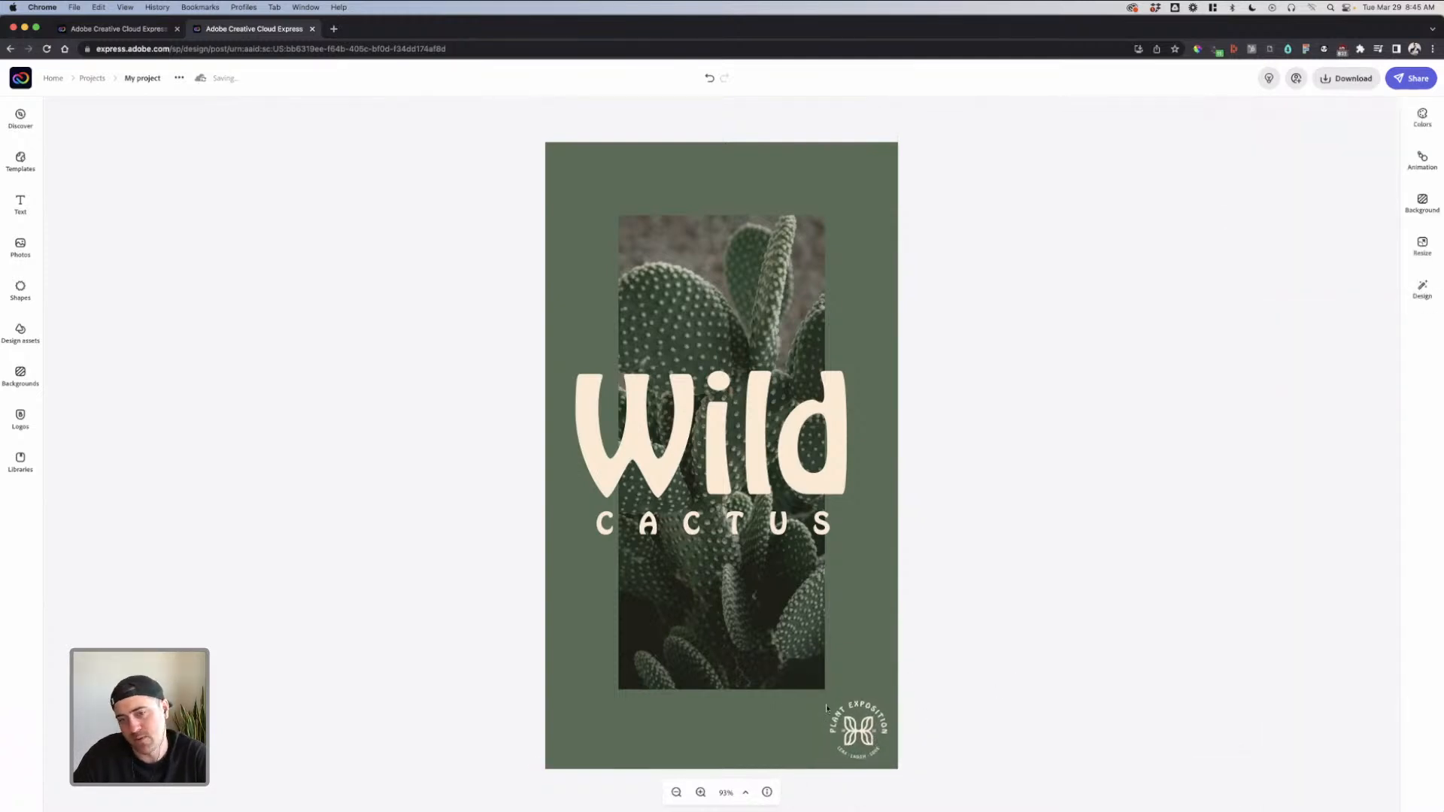
Move the logo to the upper center of the design, overlapping the photo's top edge, and enlarge it
drag(858, 720, 724, 238)
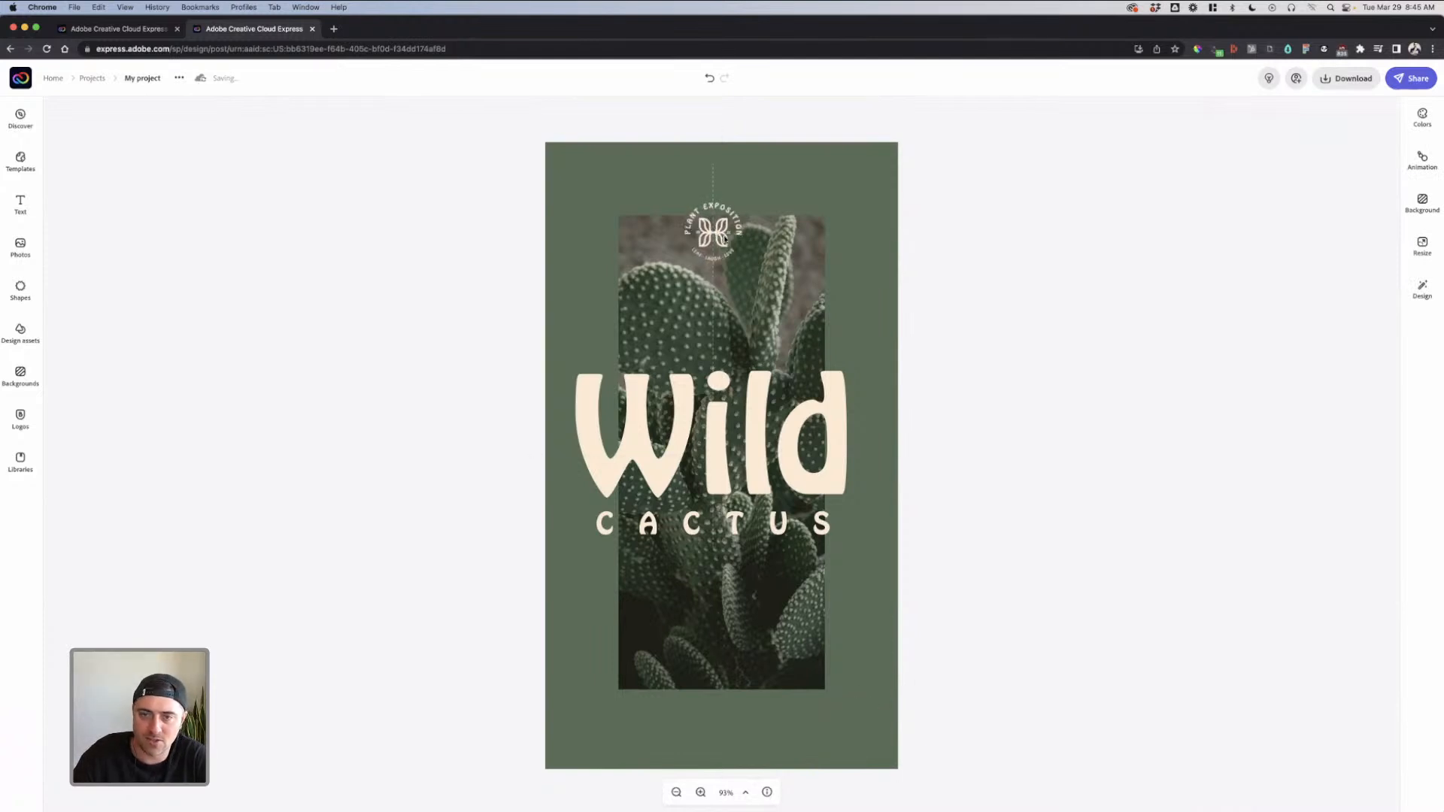
click(724, 240)
drag(767, 285, 752, 242)
click(1040, 314)
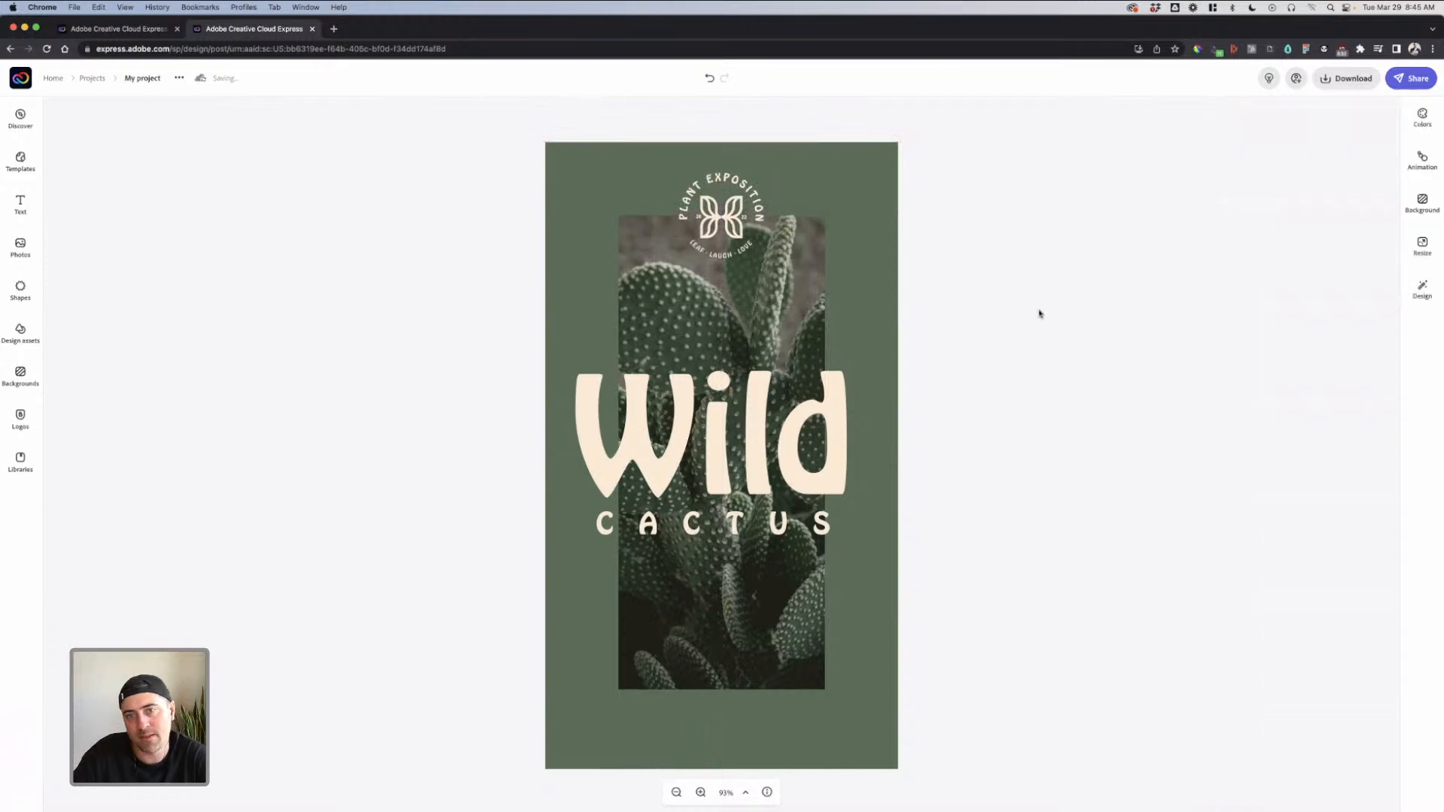
Shift the logo sideways so that it is centered on the "Wild Cactus" text
click(712, 234)
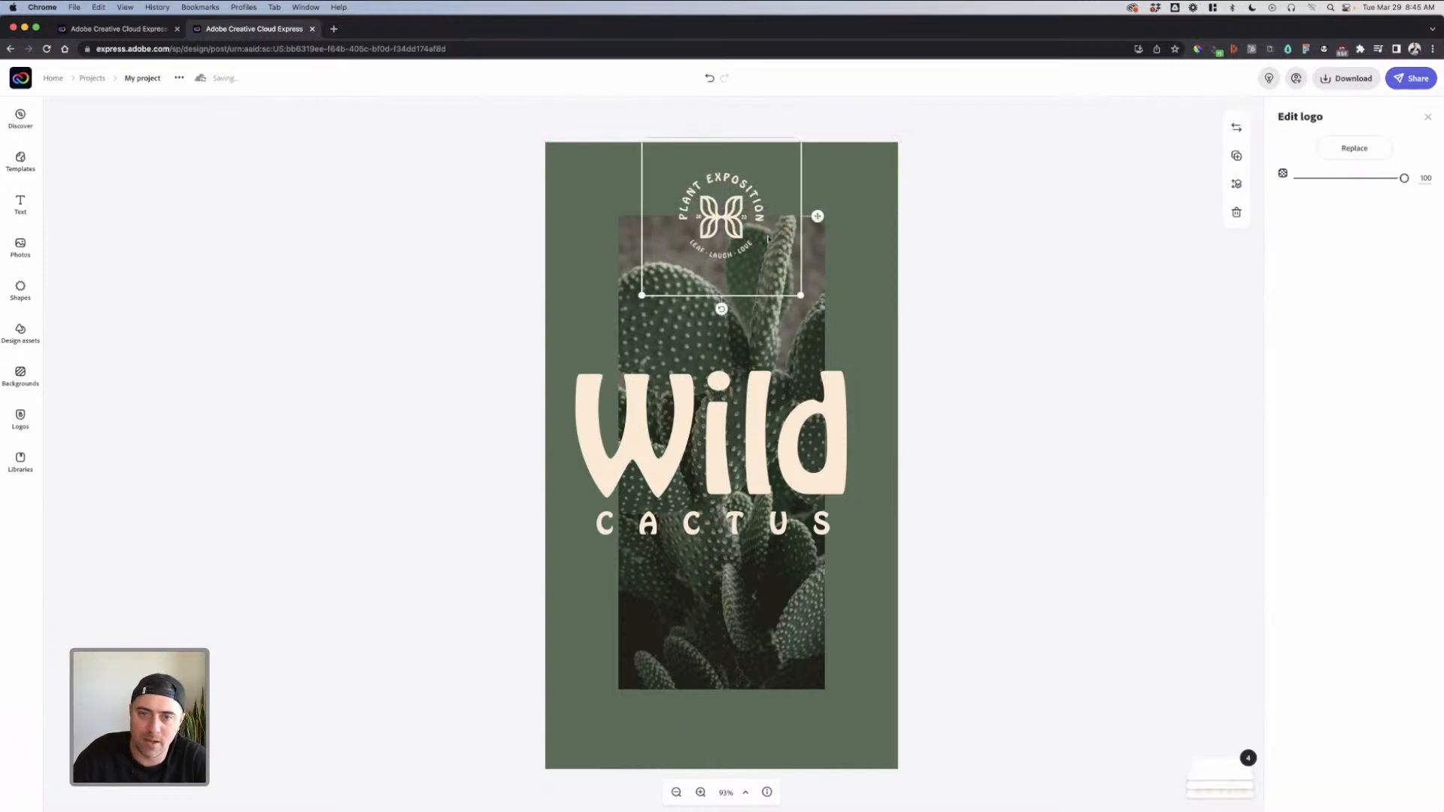
click(1002, 252)
click(758, 235)
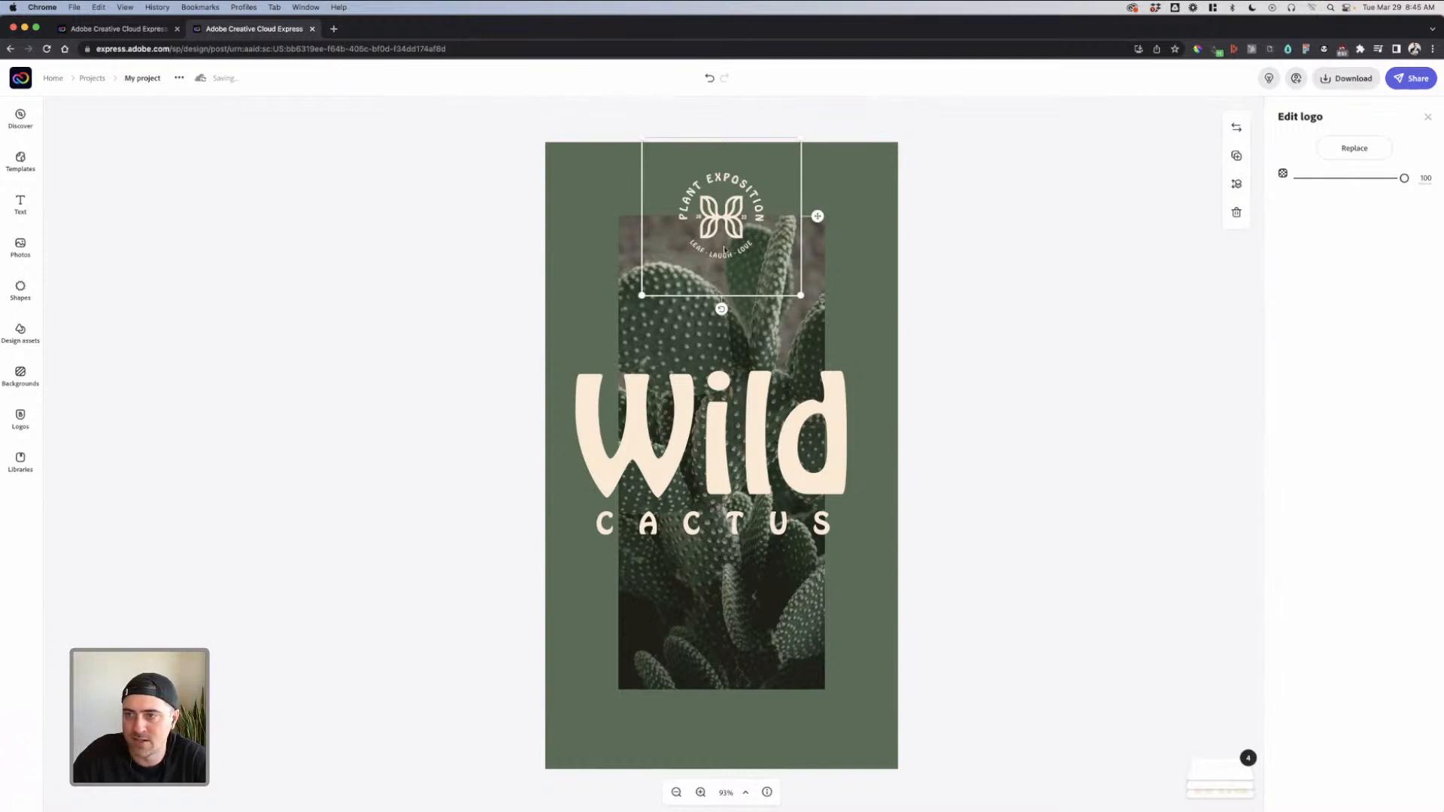
click(1000, 299)
mouse_move(746, 247)
mouse_down()
mouse_move(706, 247)
mouse_move(722, 246)
mouse_up()
Group the "Wild" and "CACTUS" texts and center the group horizontally in the design
click(756, 478)
shift+click(758, 525)
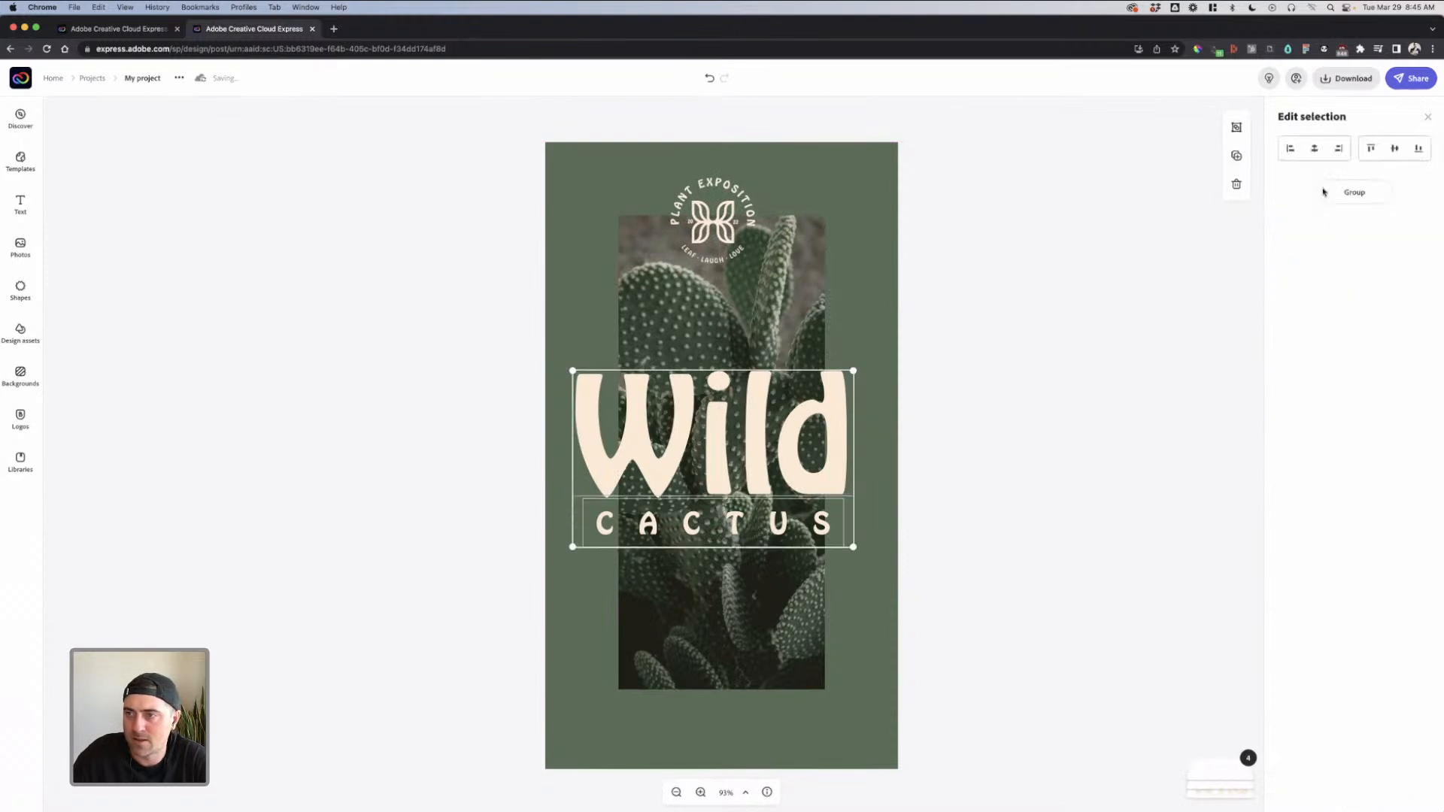
click(1346, 193)
drag(705, 492, 714, 489)
Enlarge the Plant Exposition logo and center it horizontally near the design's top, overlapping the photo's upper edge
click(718, 239)
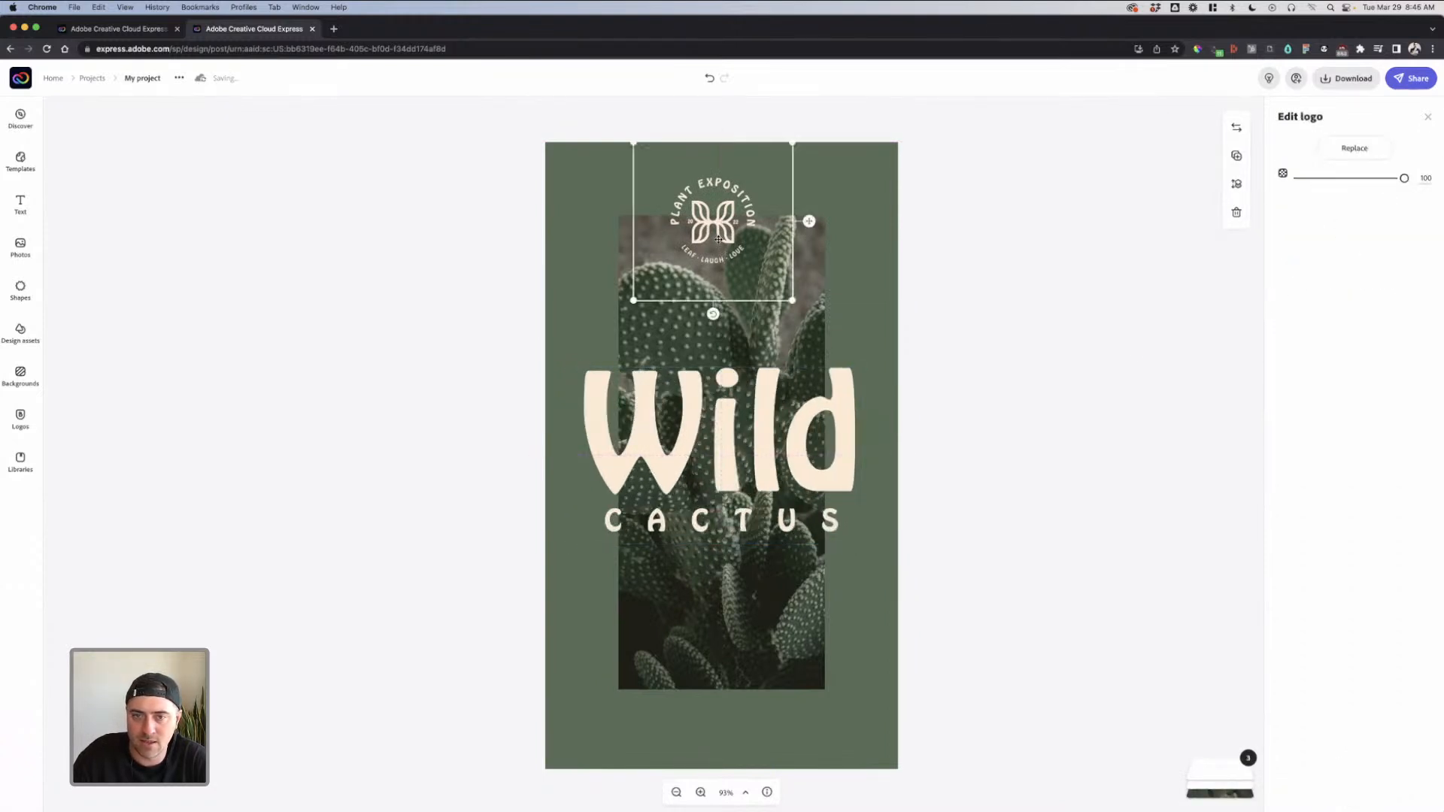
drag(718, 239, 726, 239)
click(944, 274)
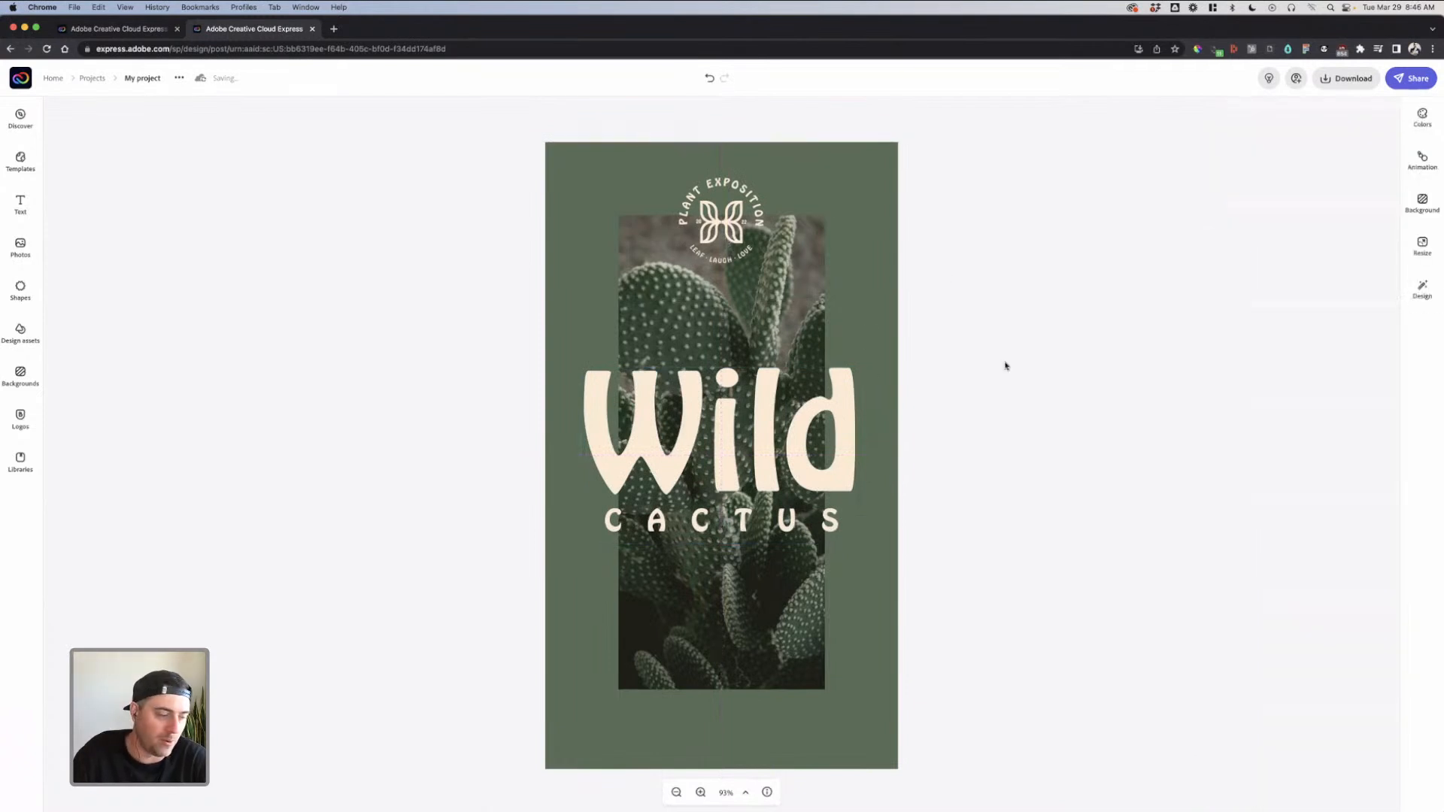
click(736, 237)
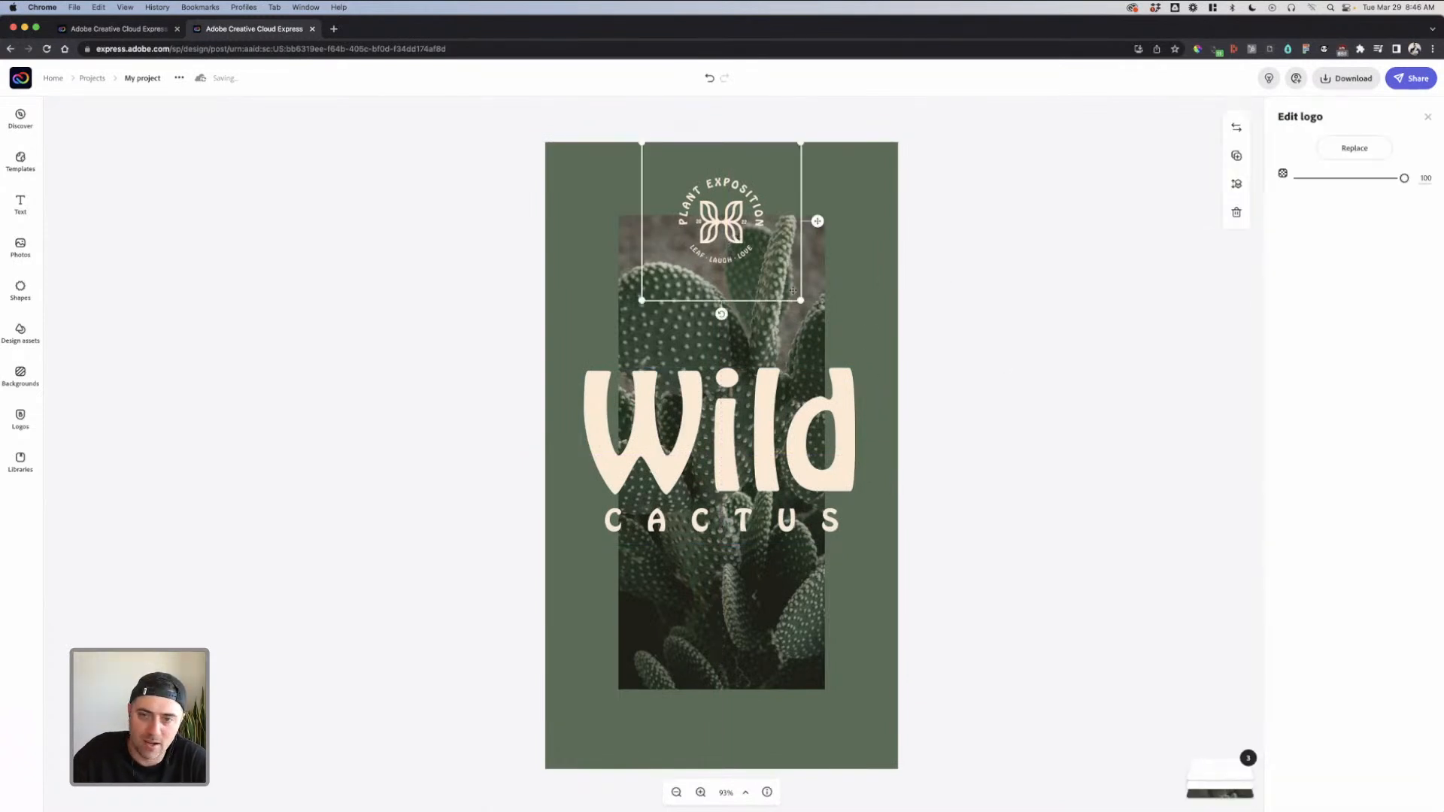
drag(801, 300, 820, 333)
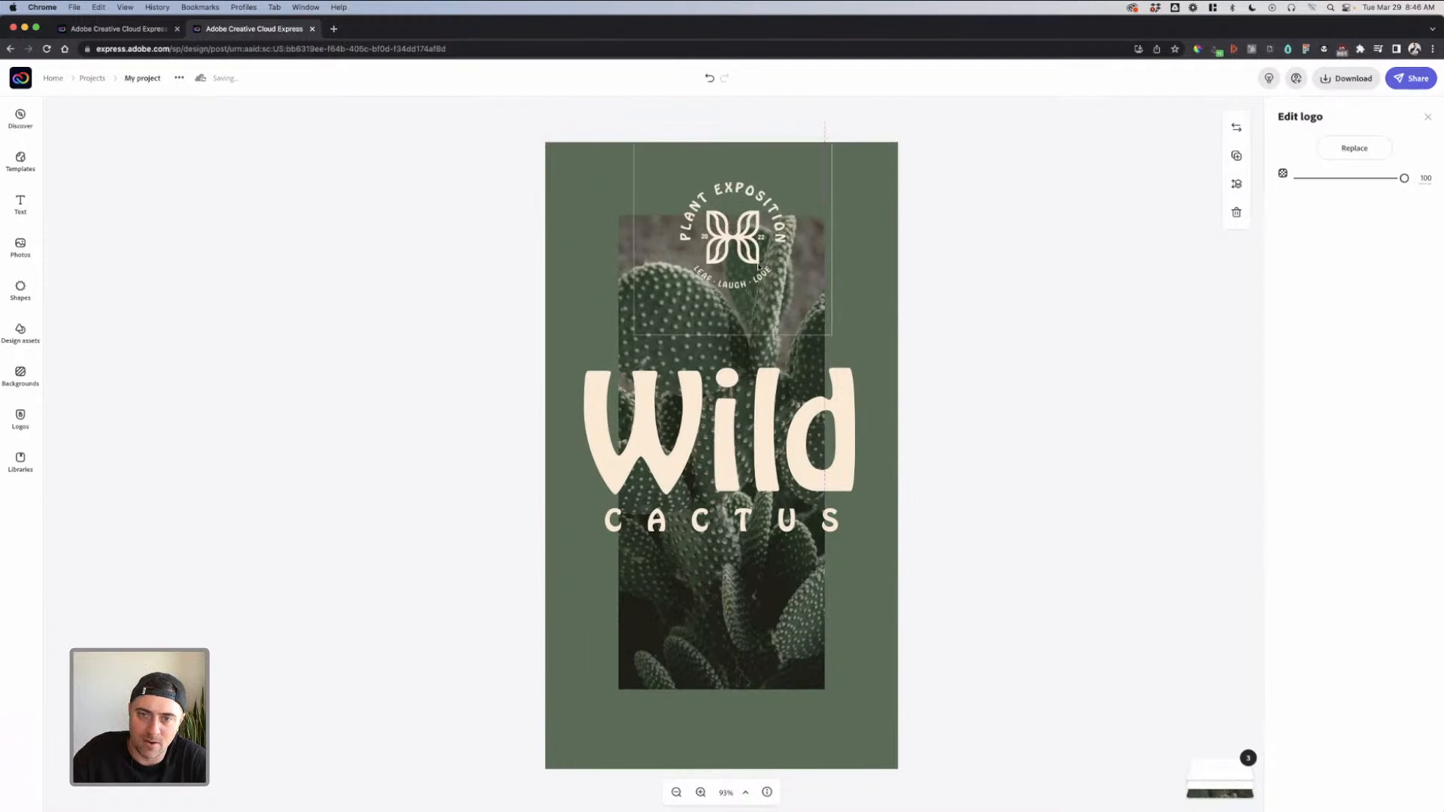
drag(764, 267, 764, 242)
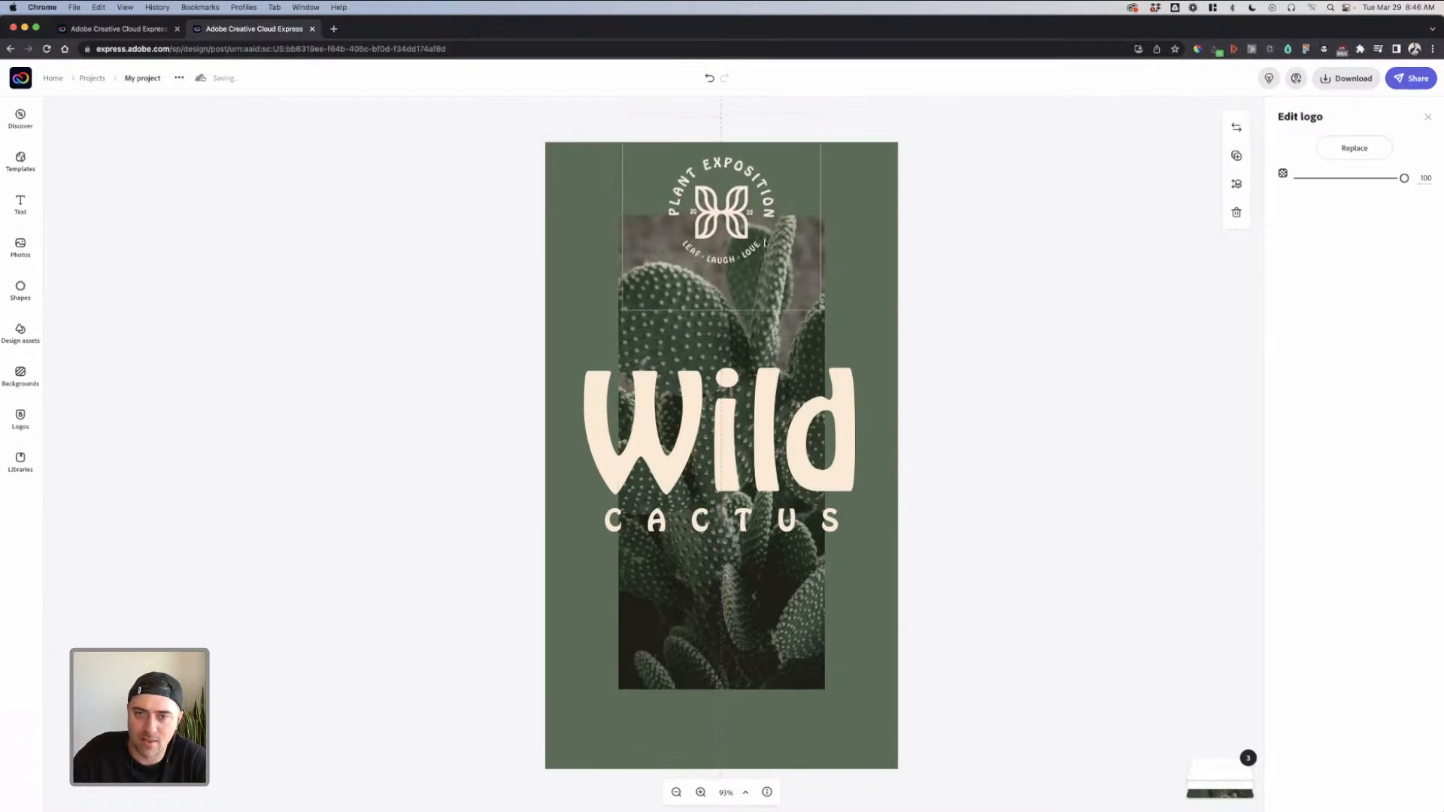
click(942, 305)
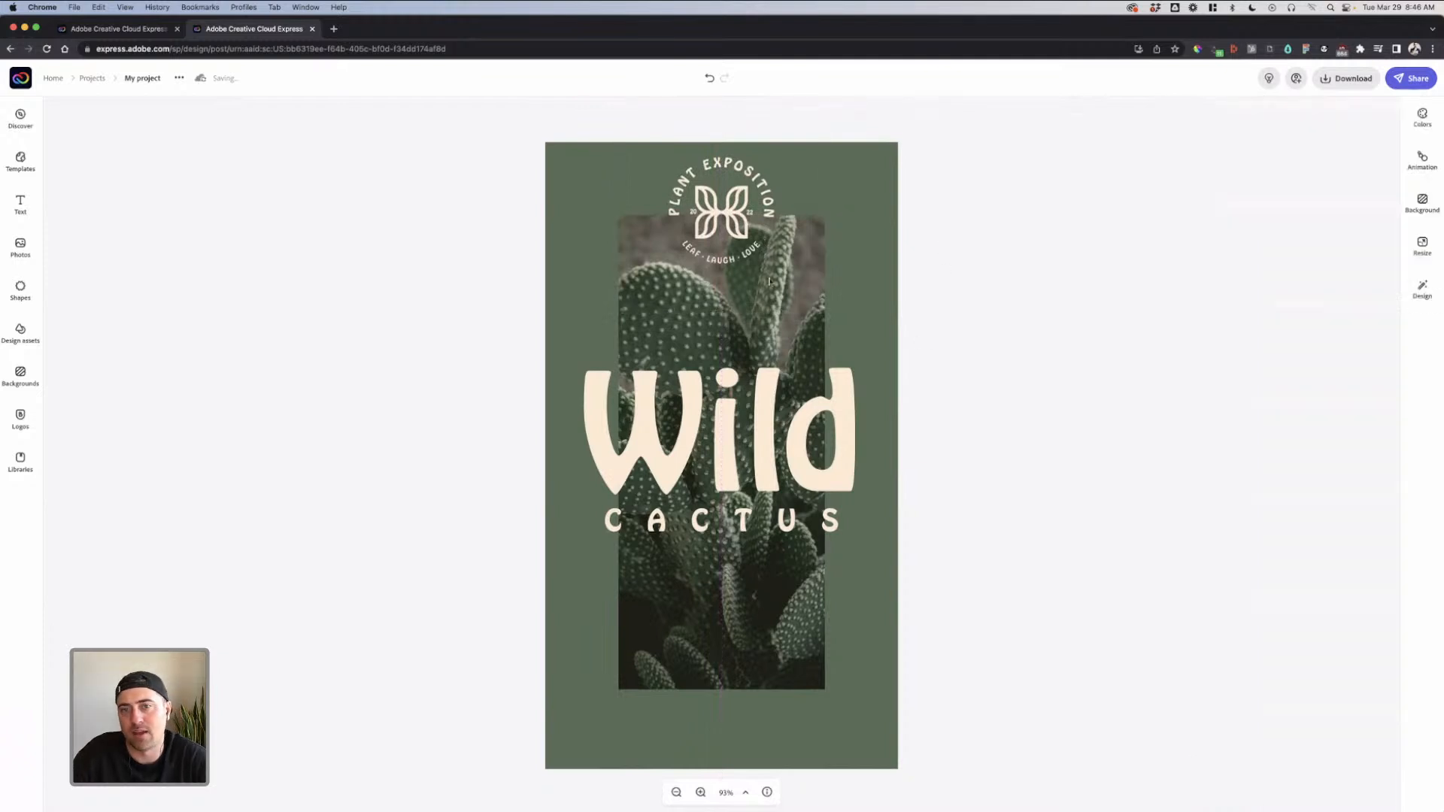
click(724, 253)
click(770, 328)
click(1223, 182)
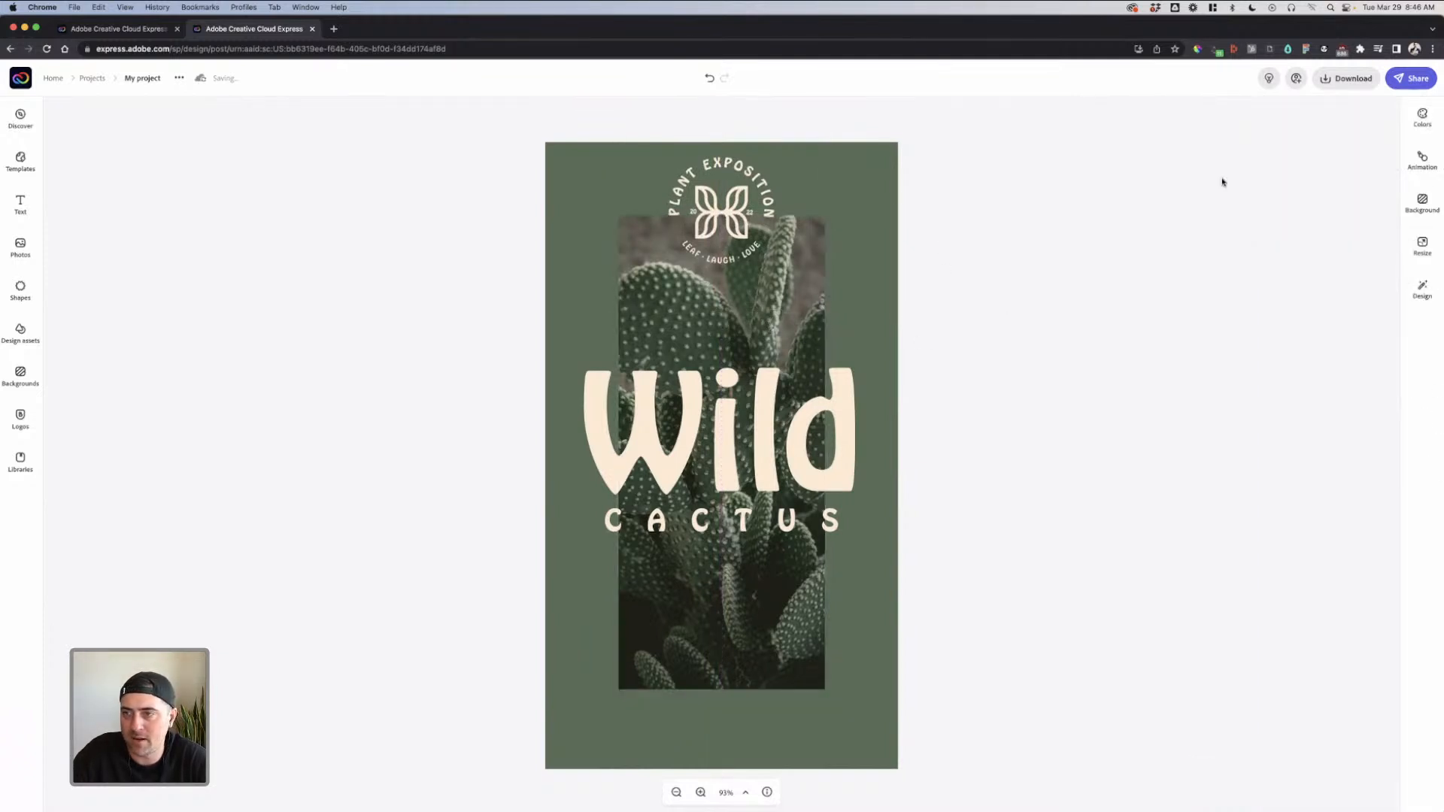
Preview the Typewriter, Dynamic and Flicker text animations on the design and settle on Typewriter
click(1420, 160)
click(1277, 272)
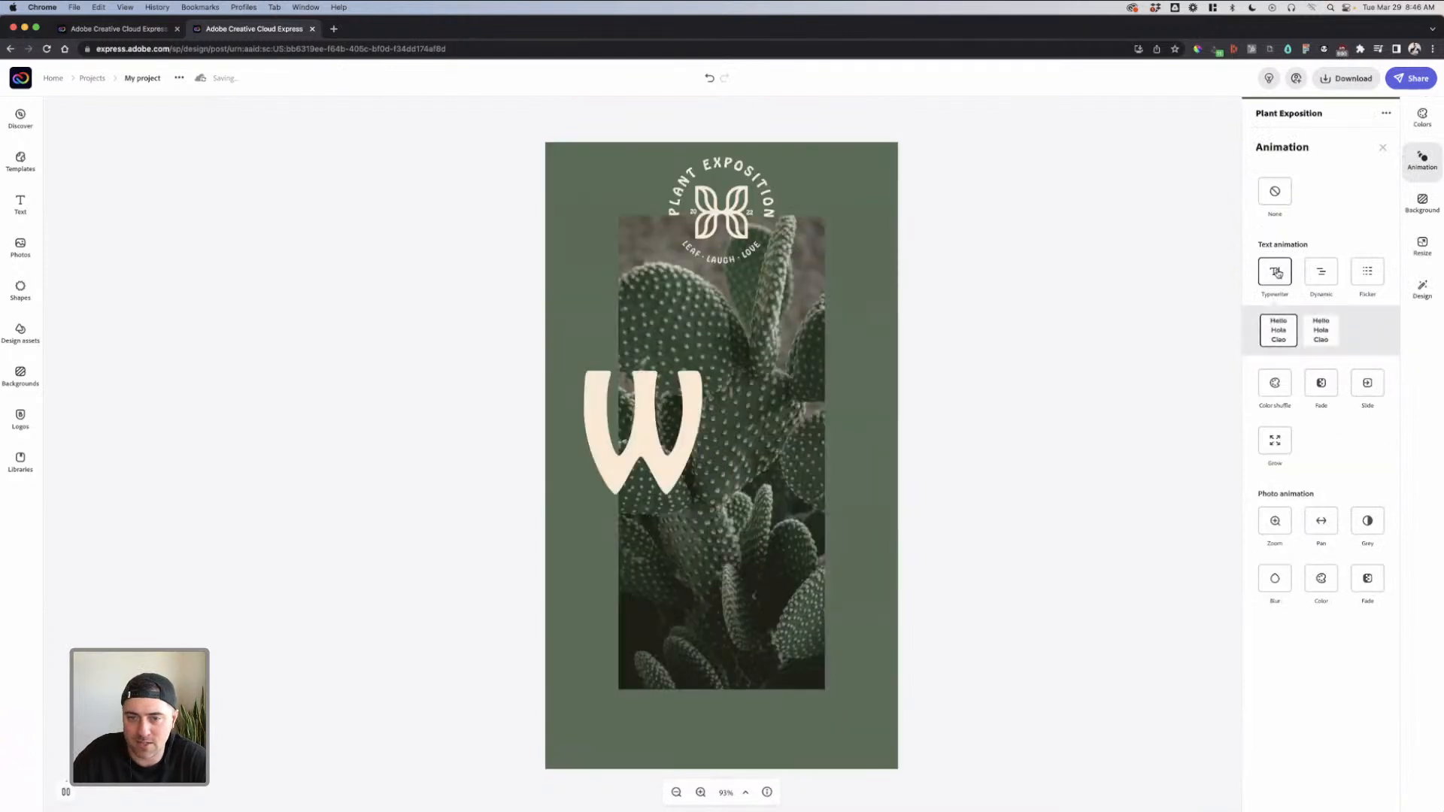
click(1318, 274)
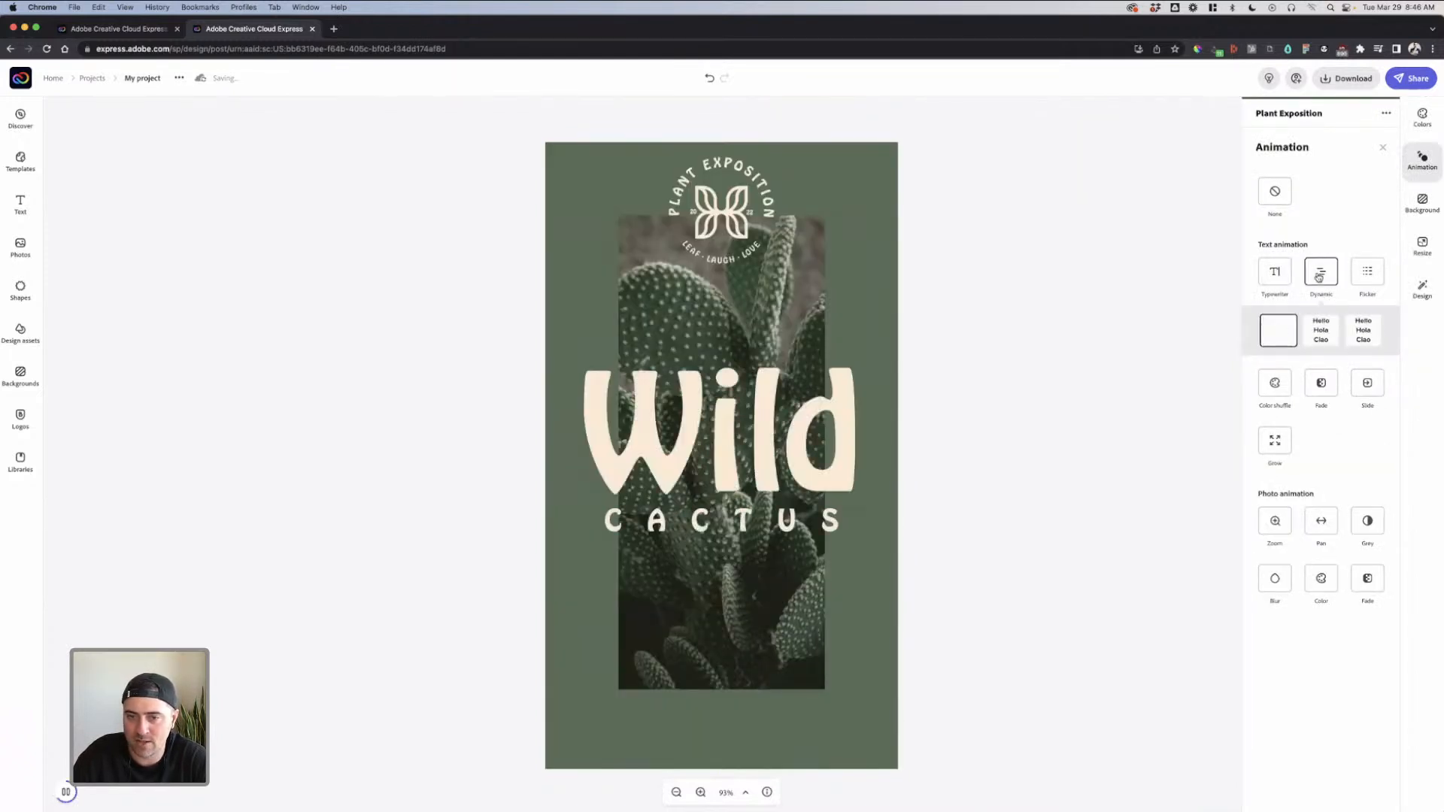
click(1320, 329)
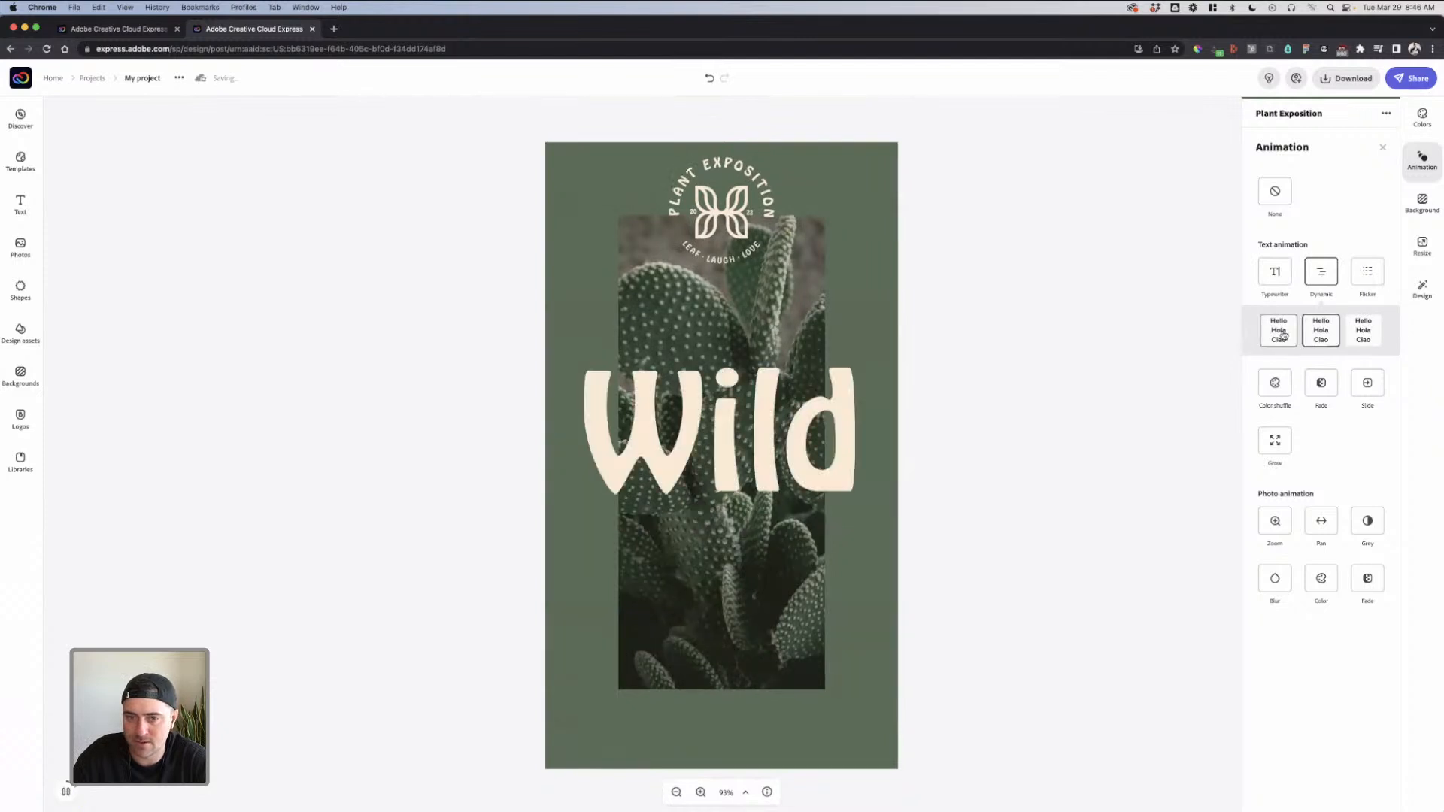
click(1365, 275)
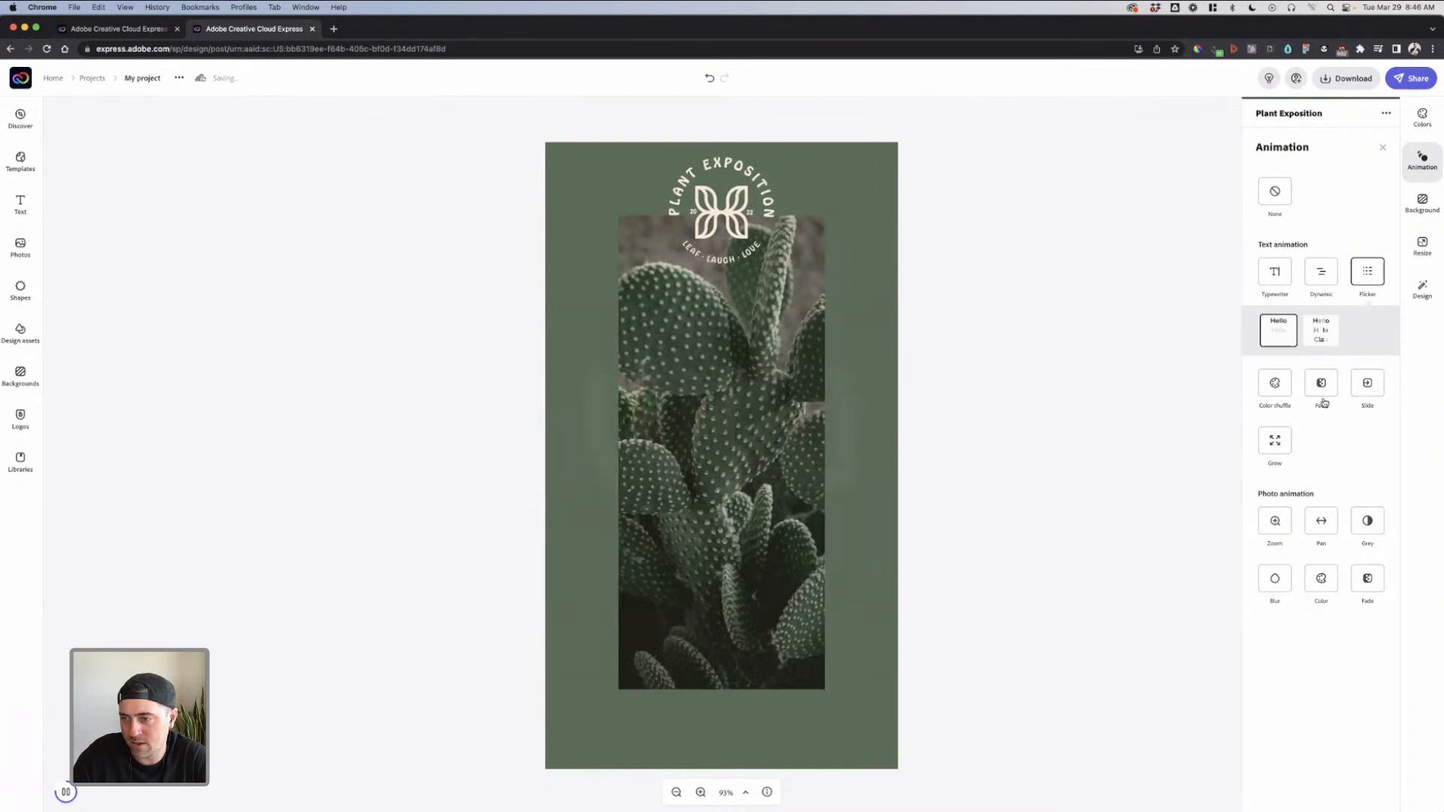
click(1275, 271)
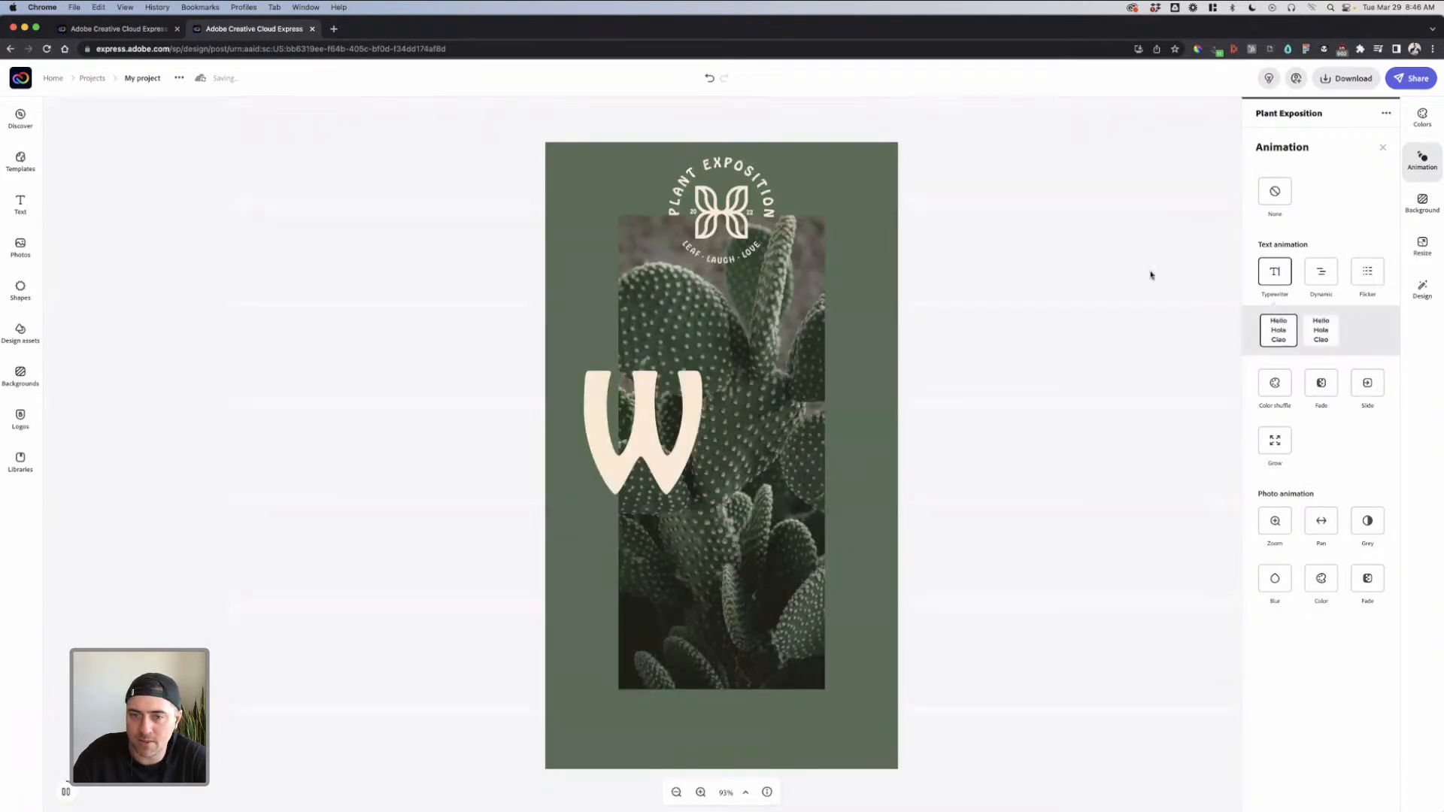
click(1060, 414)
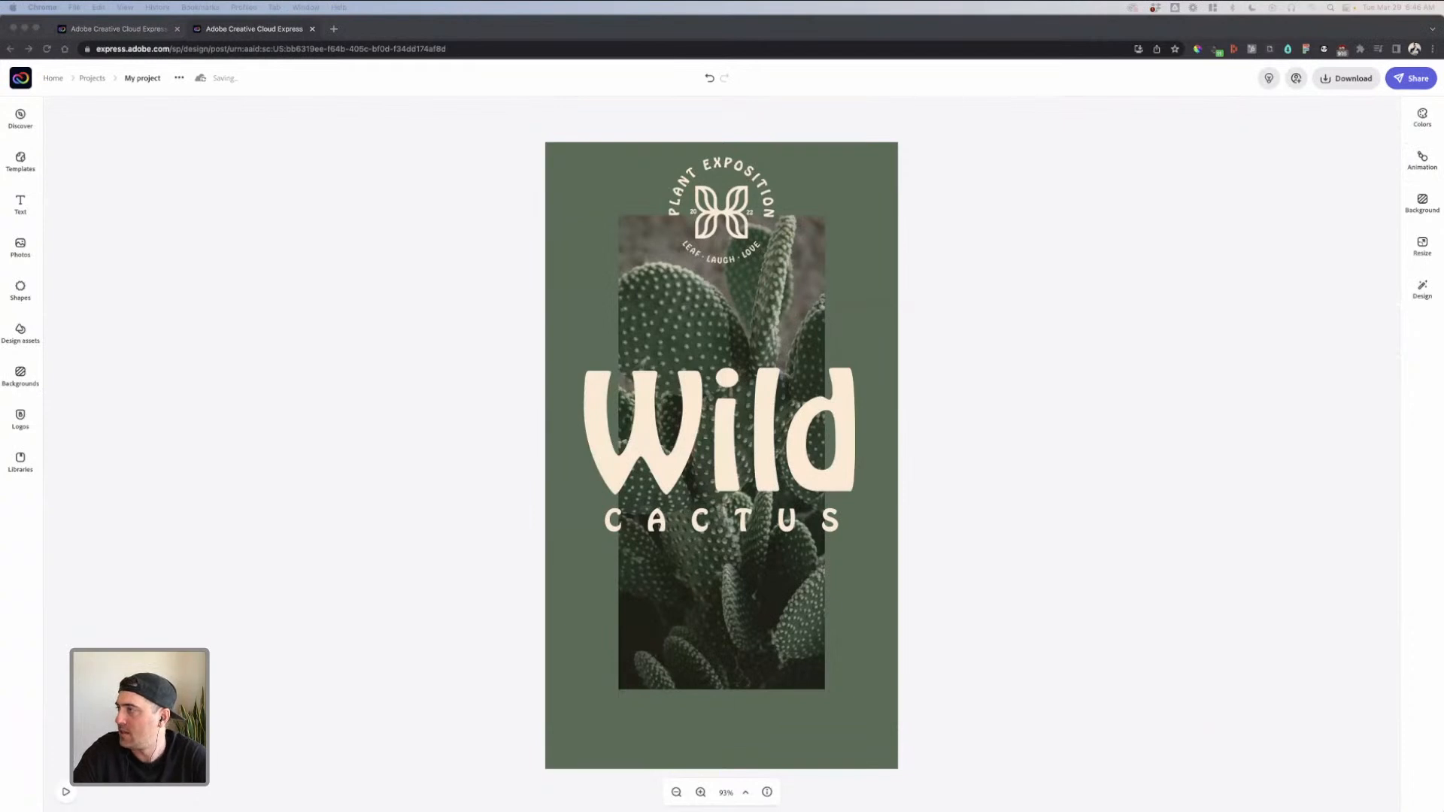
click(1302, 361)
click(847, 385)
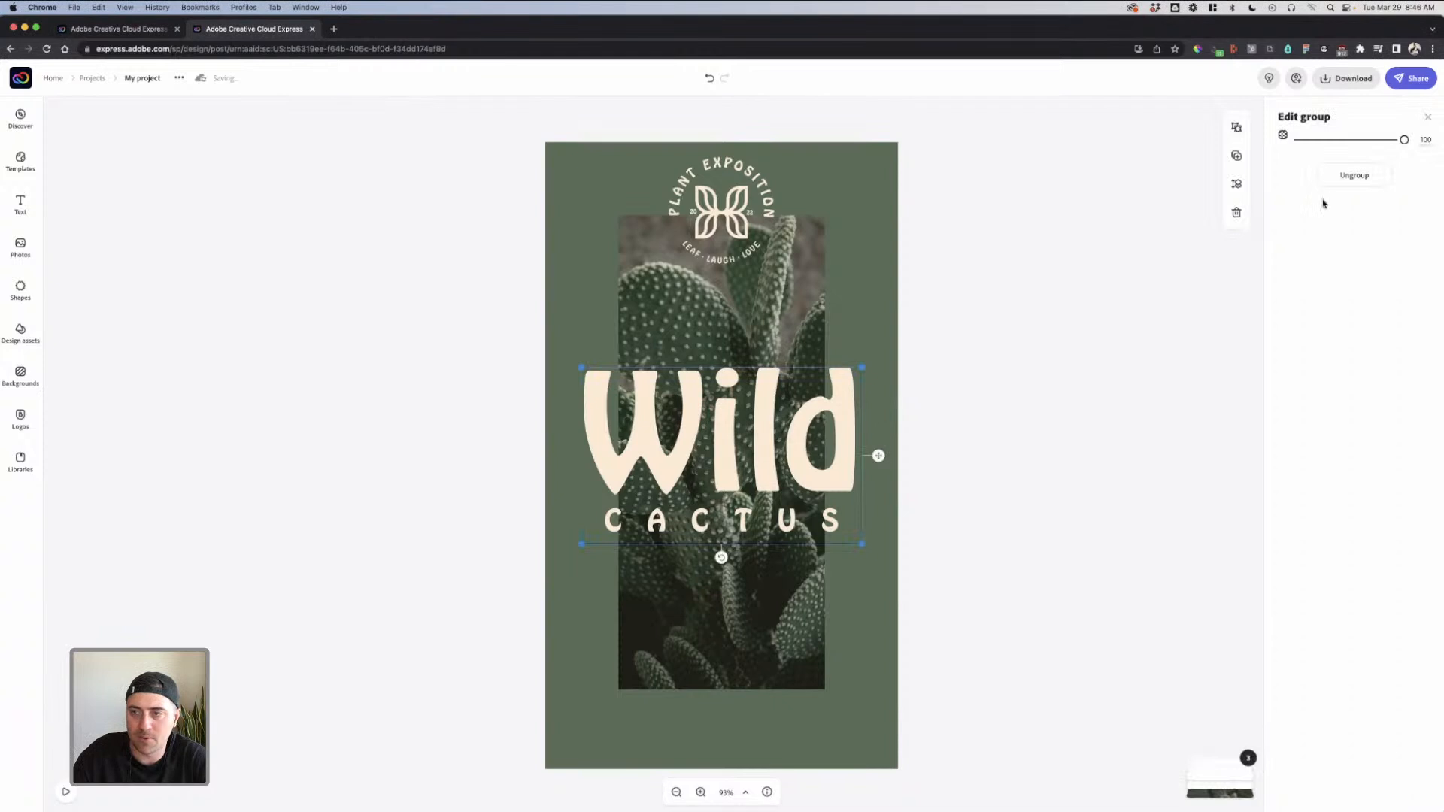
click(831, 438)
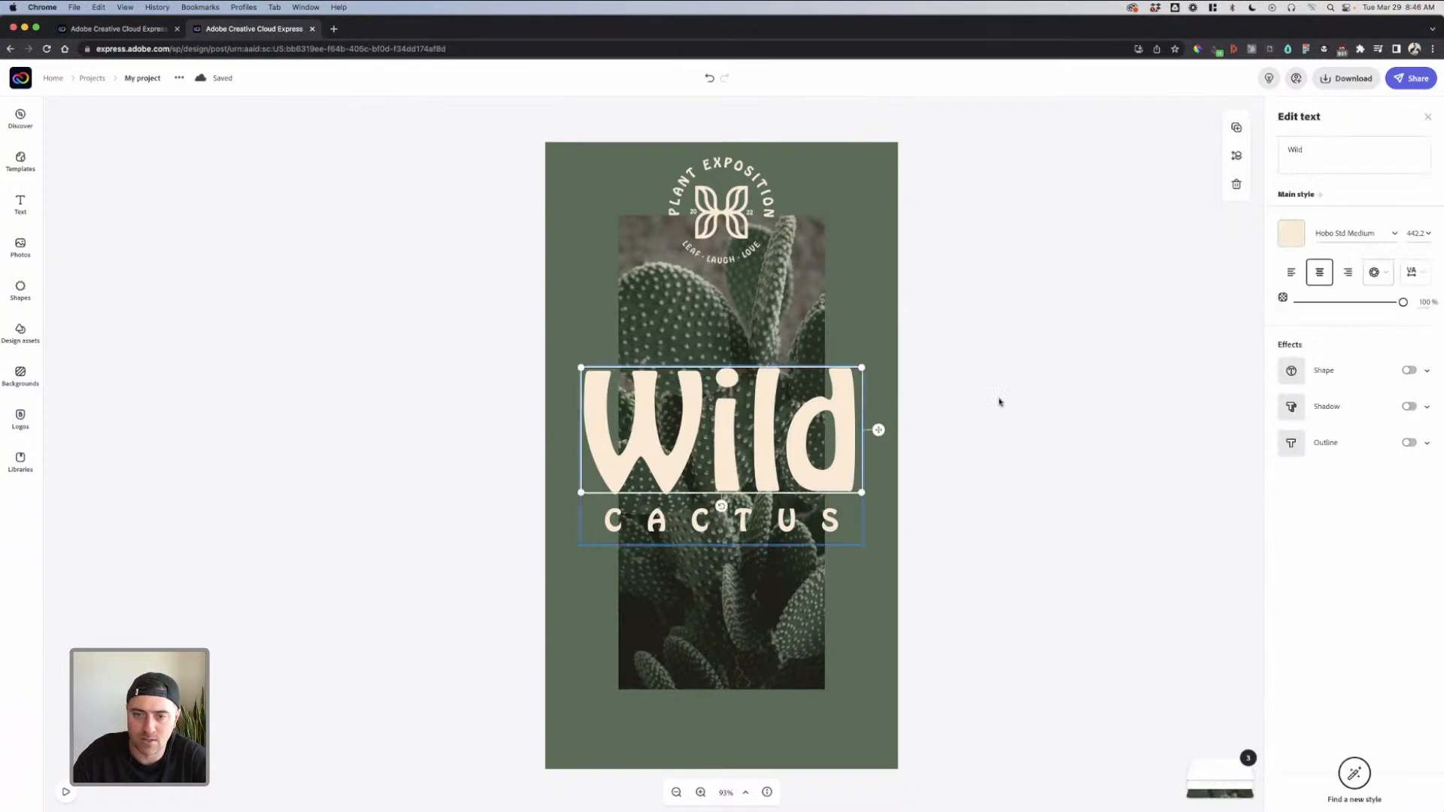
click(311, 225)
Add the venue's postal address as a two-line text box in the Plant Exposition cream color
click(23, 204)
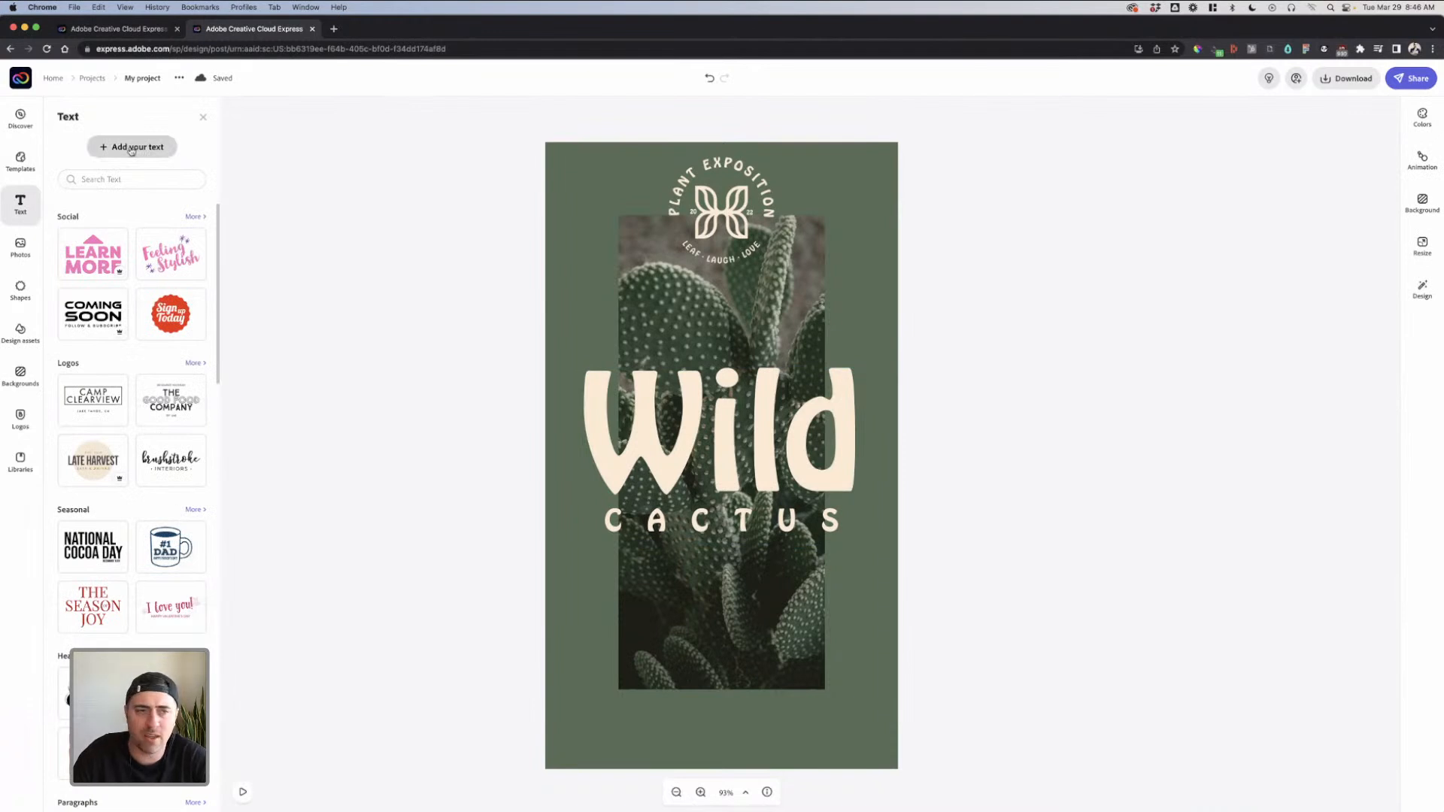
scroll(168, 345, down, 5)
scroll(167, 345, down, 8)
scroll(172, 380, down, 10)
scroll(172, 378, up, 1)
click(146, 150)
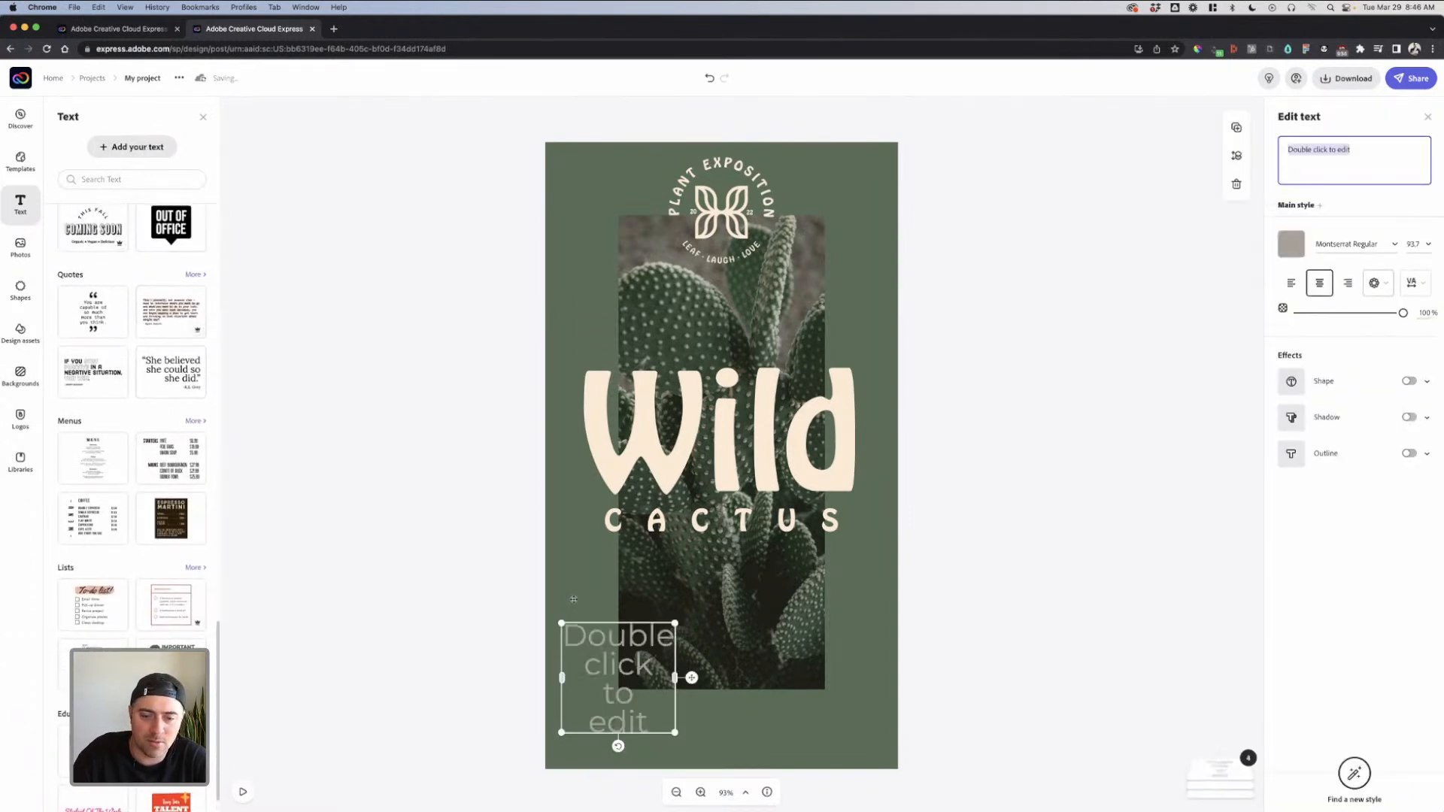
text(37 Marlborough Rd. Middleton, CA 53562)
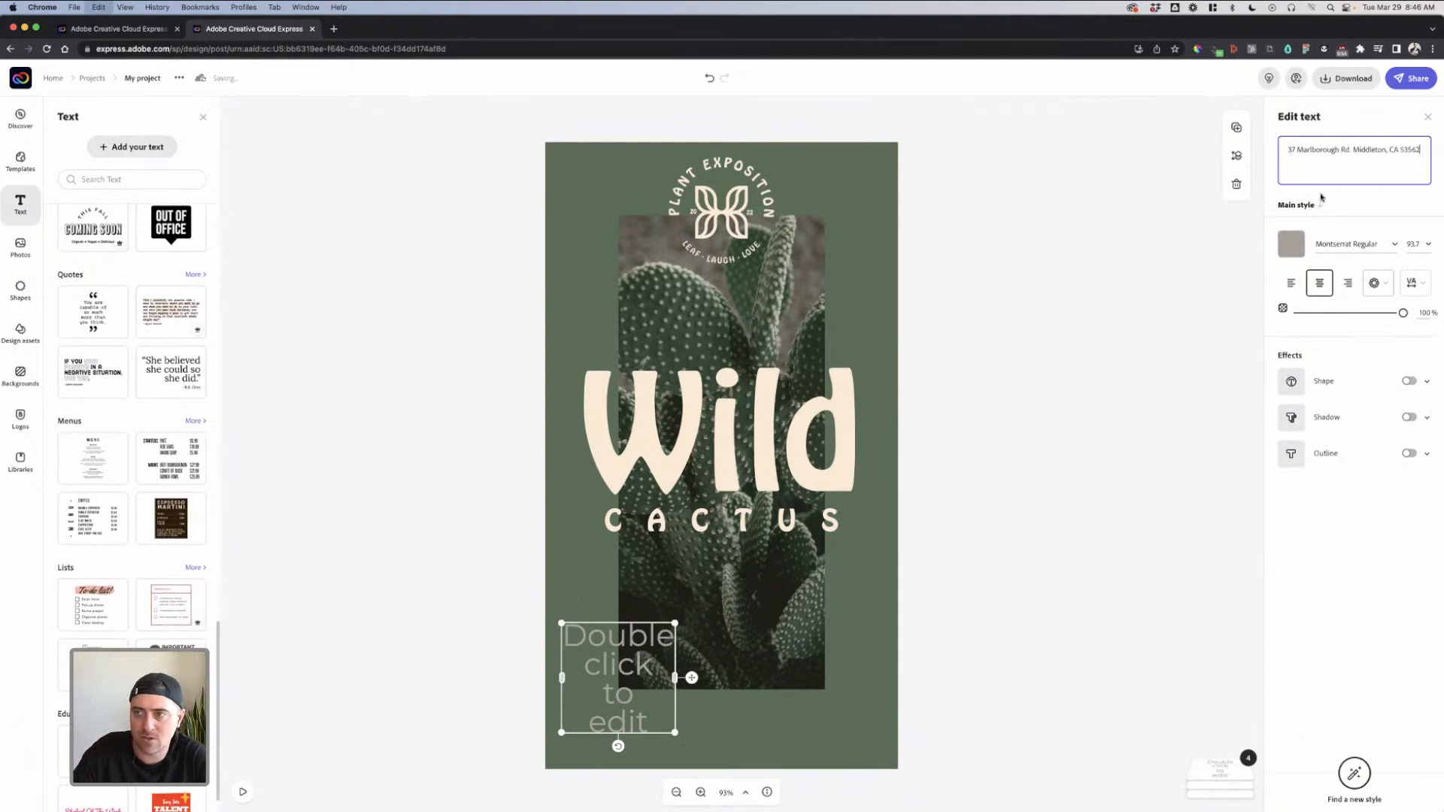
drag(764, 656, 873, 656)
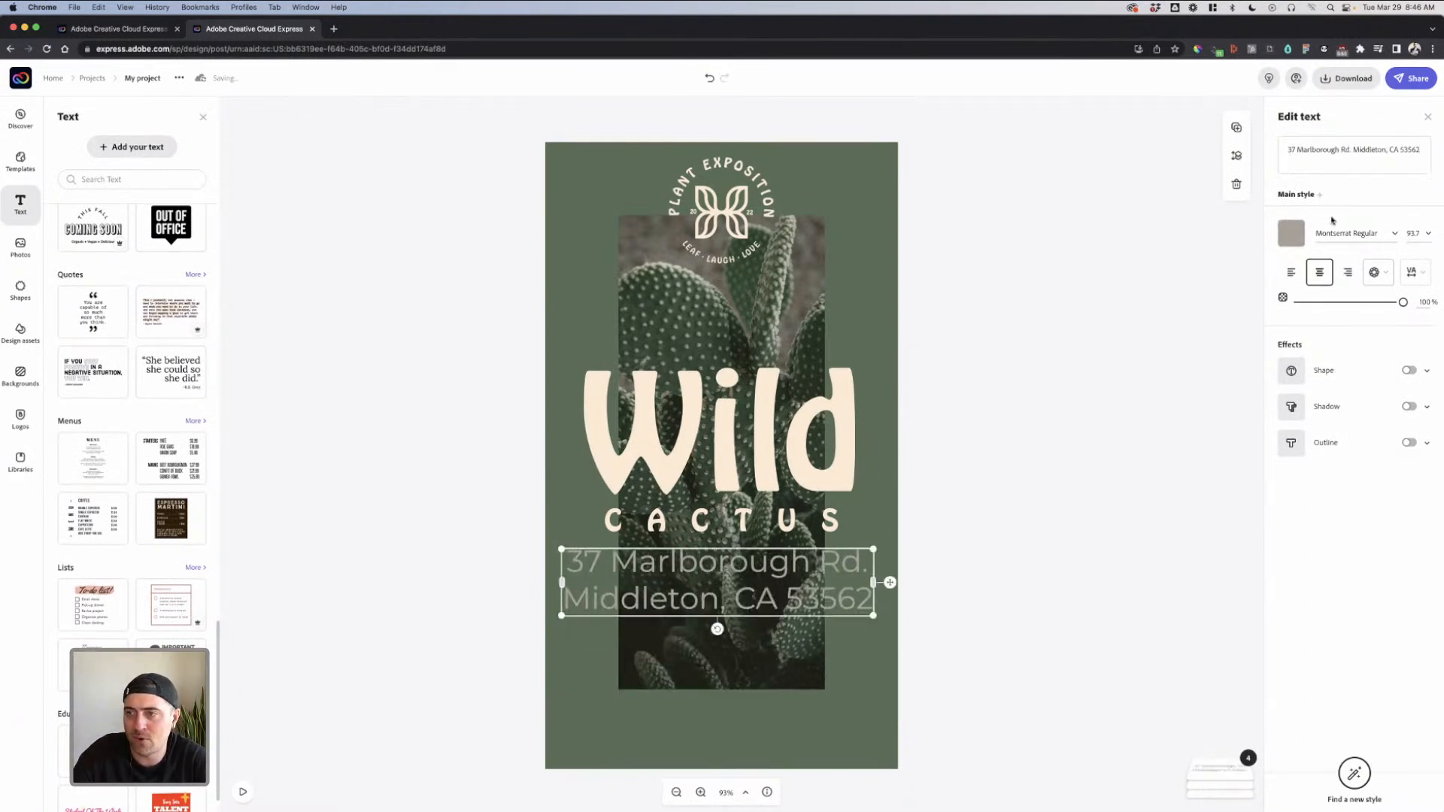
click(1290, 233)
click(1324, 293)
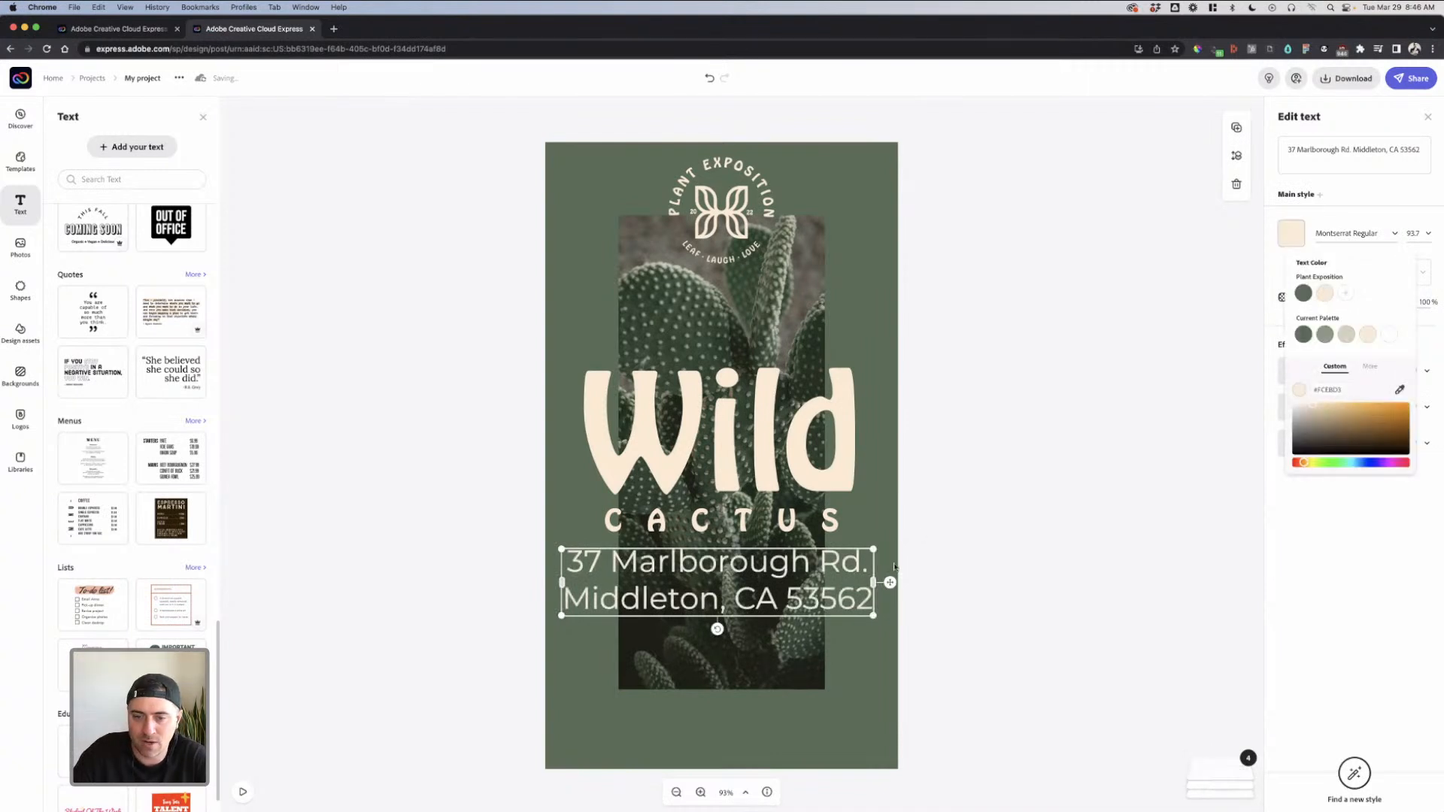
Shrink the address text to a single line at a size of about 30 and center it below the photo
drag(870, 607, 838, 754)
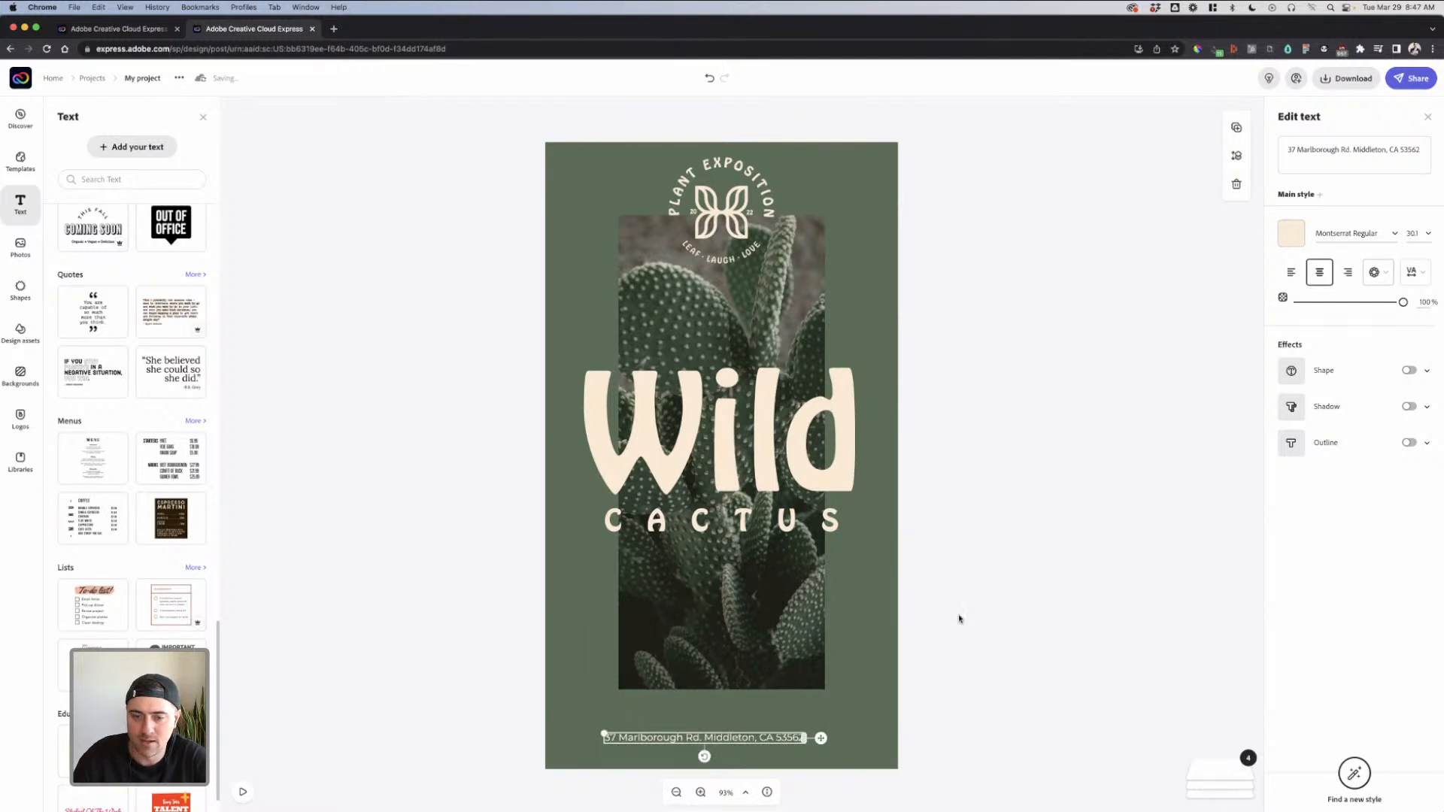
click(992, 623)
mouse_move(728, 740)
mouse_down()
mouse_move(749, 740)
mouse_move(730, 736)
mouse_up()
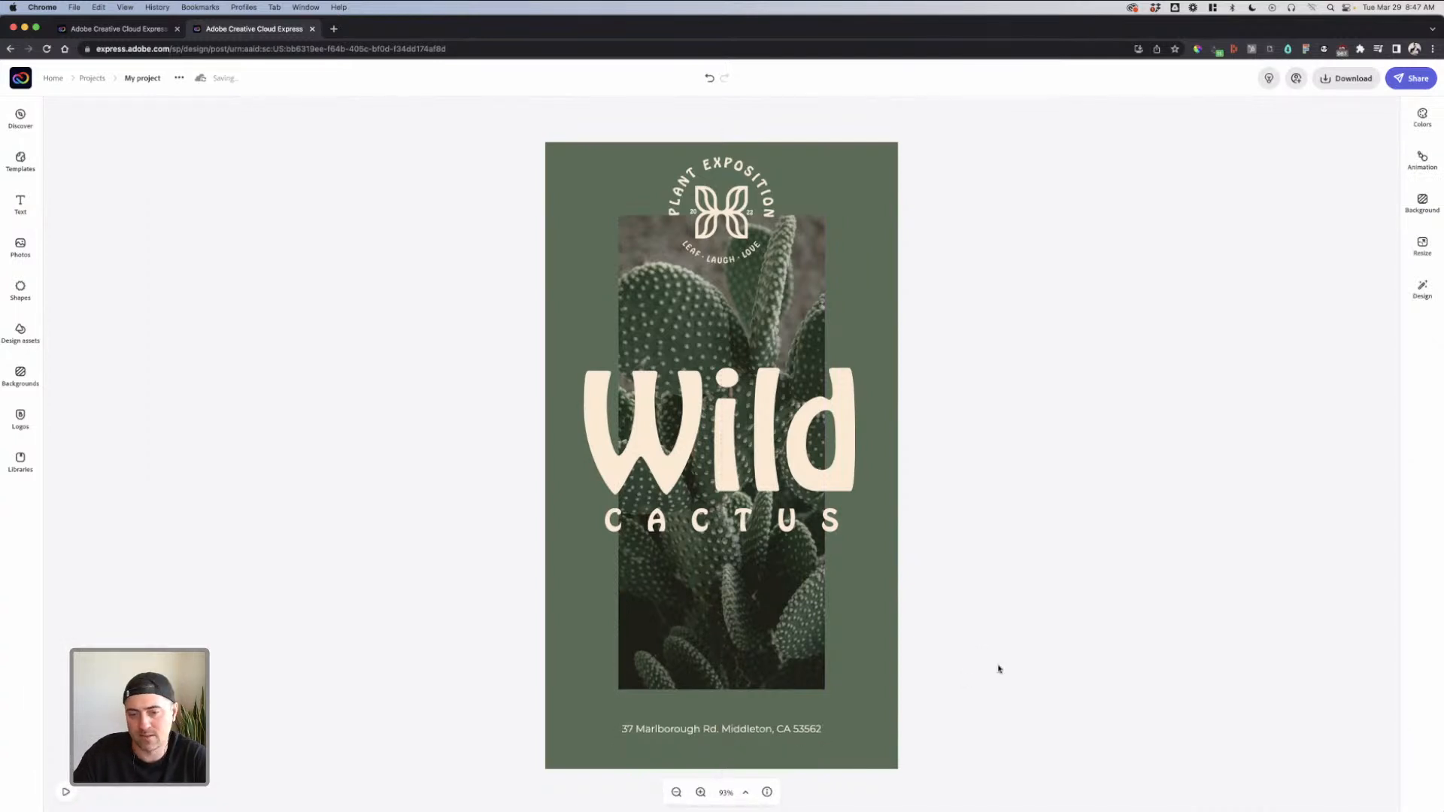
click(756, 740)
click(777, 727)
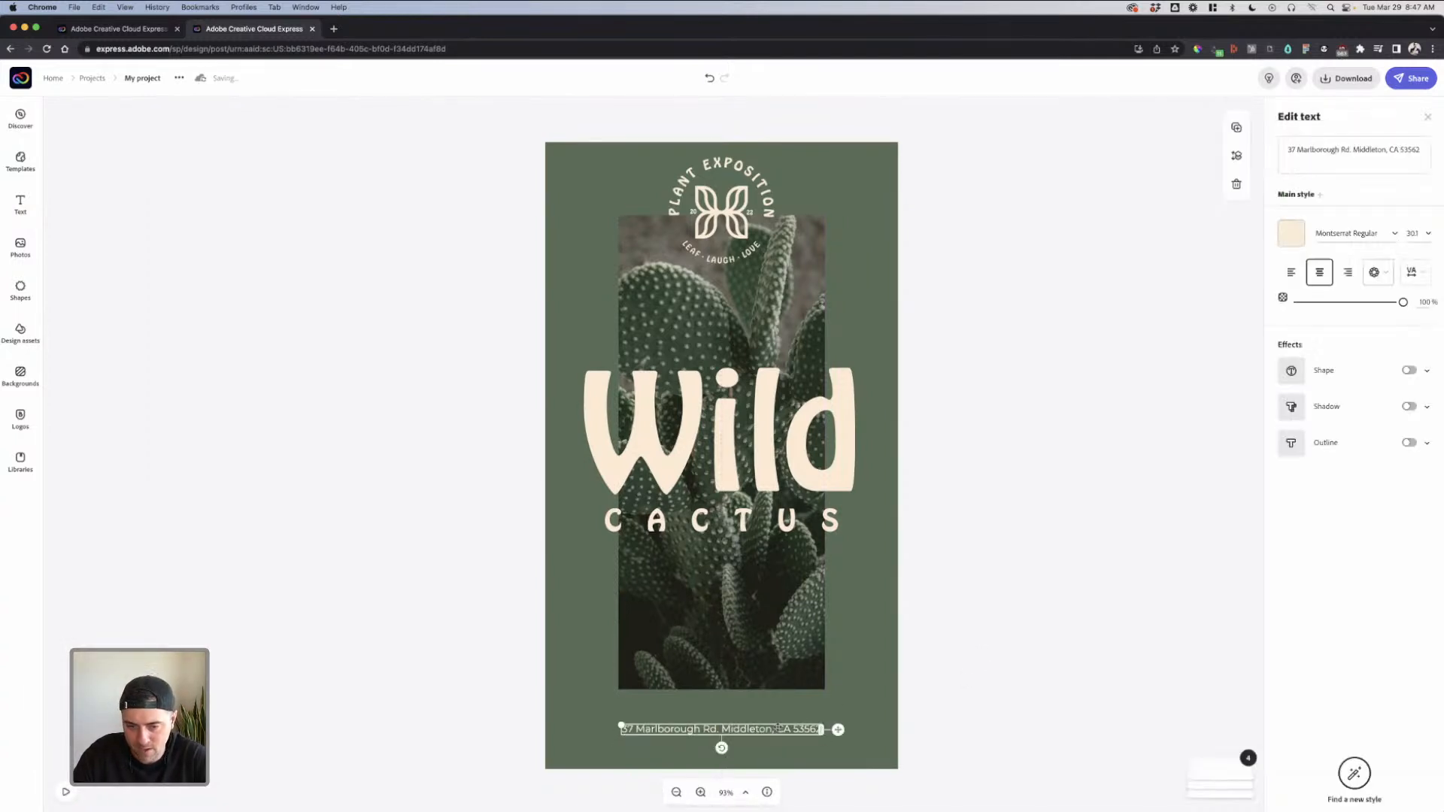
click(617, 712)
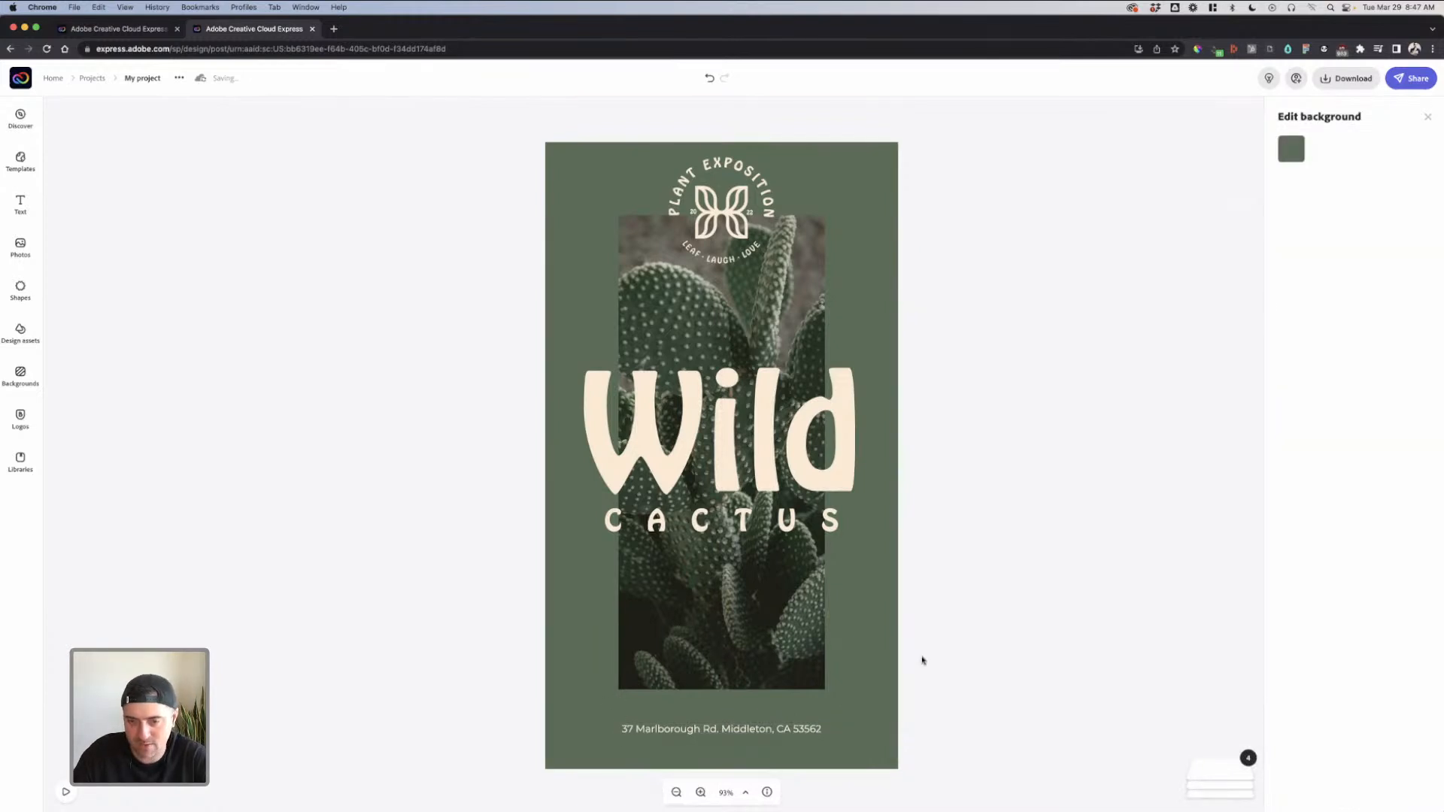
click(900, 675)
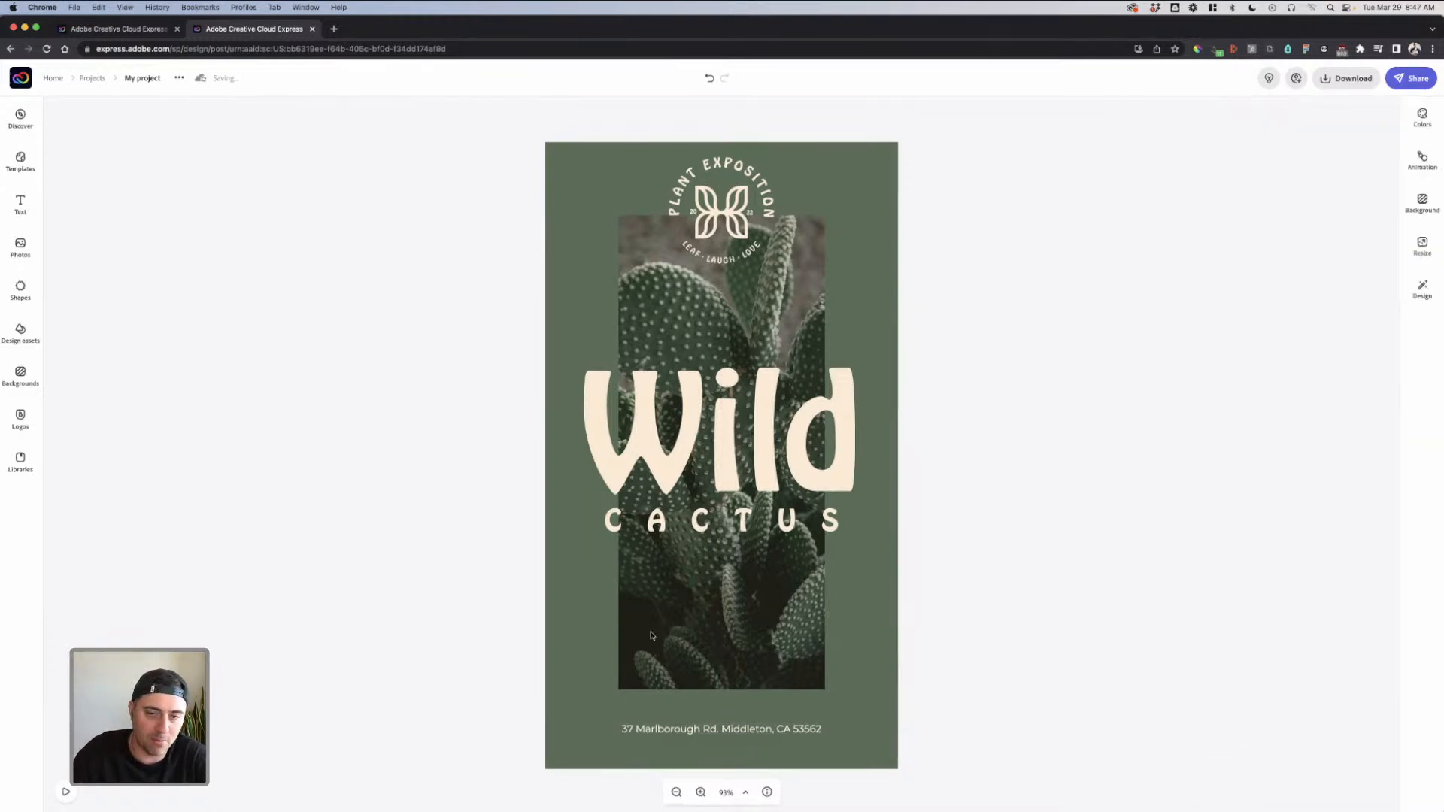
click(739, 226)
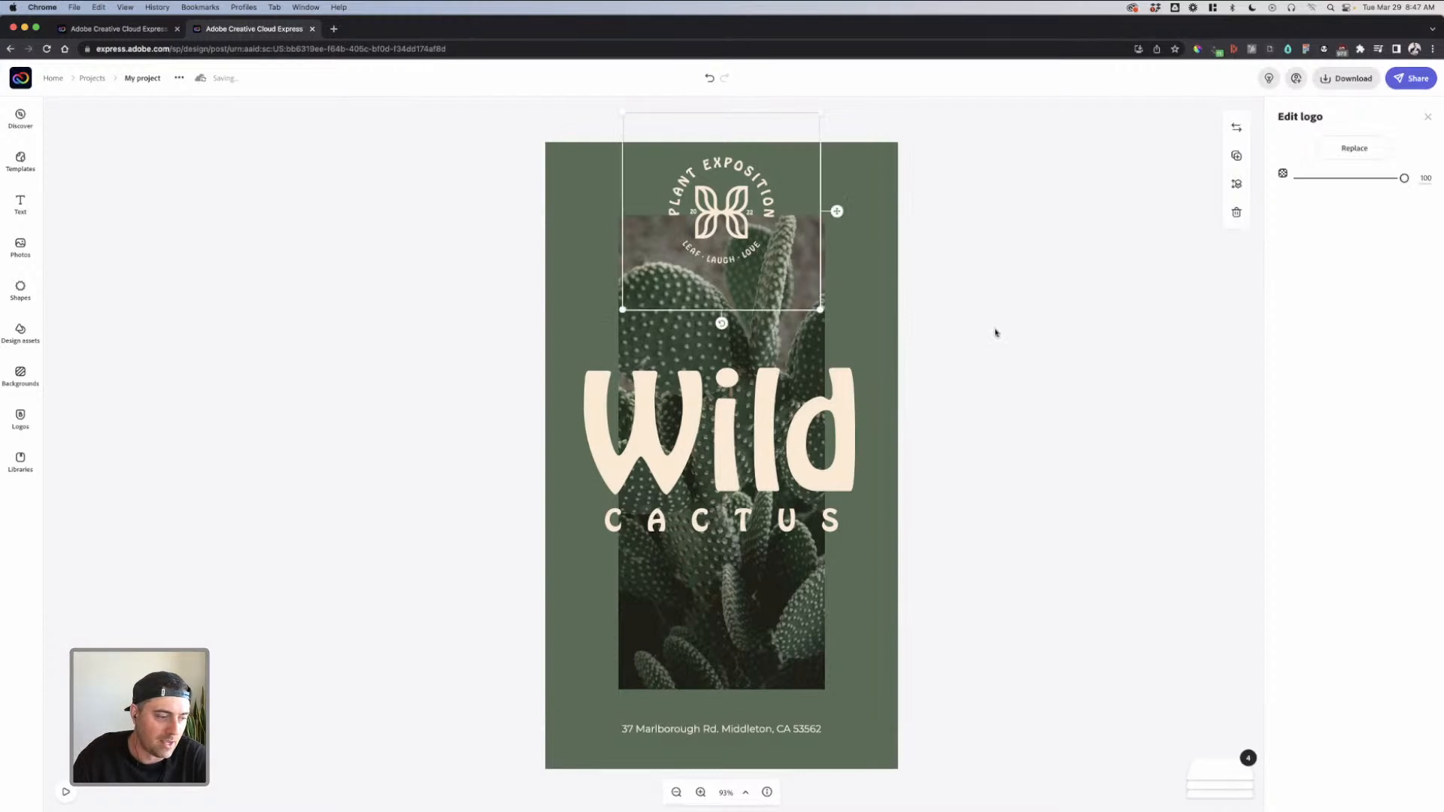
click(952, 343)
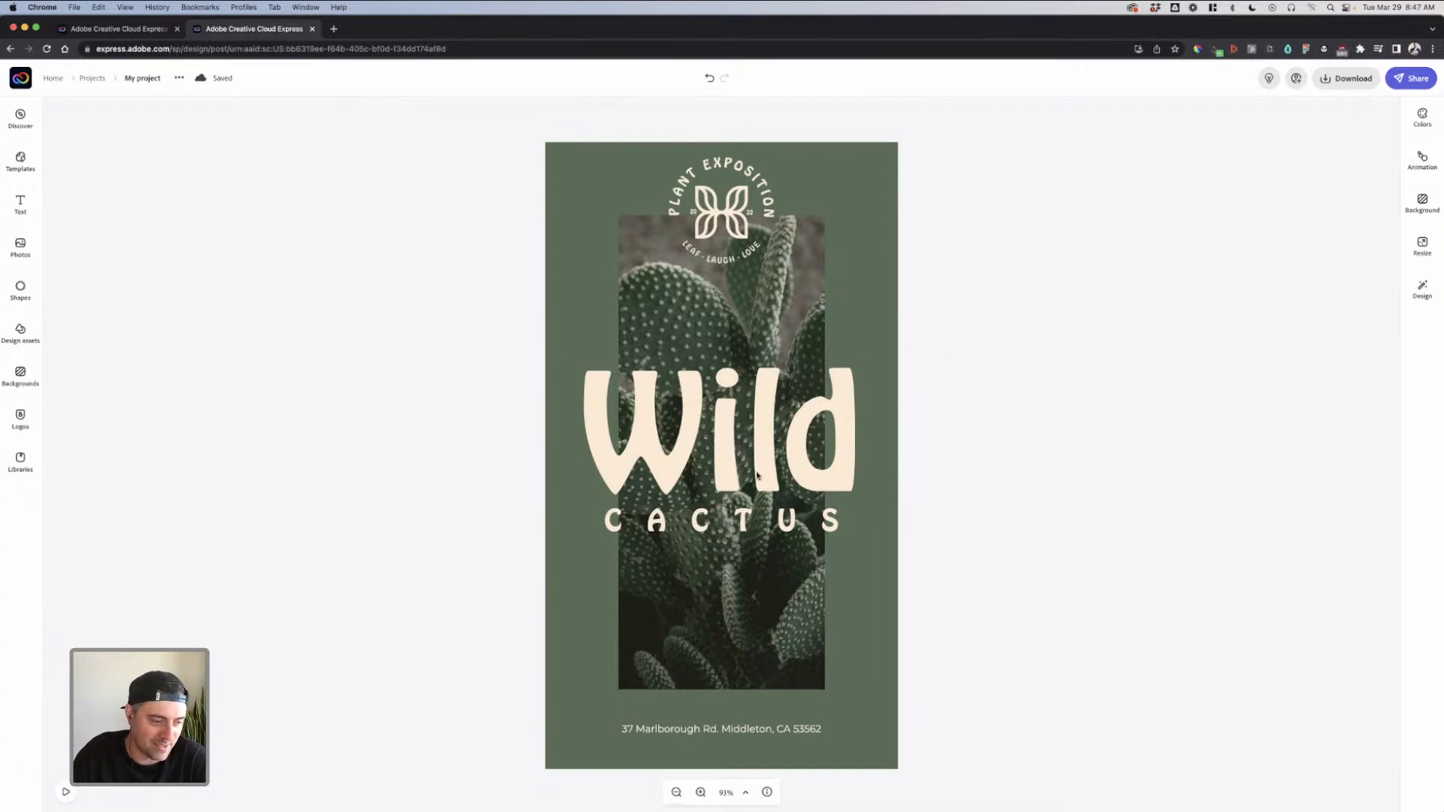
Compare the Zoom, Pan and Grey photo animations, including the second Zoom variant, and apply the first Zoom variant
click(1422, 160)
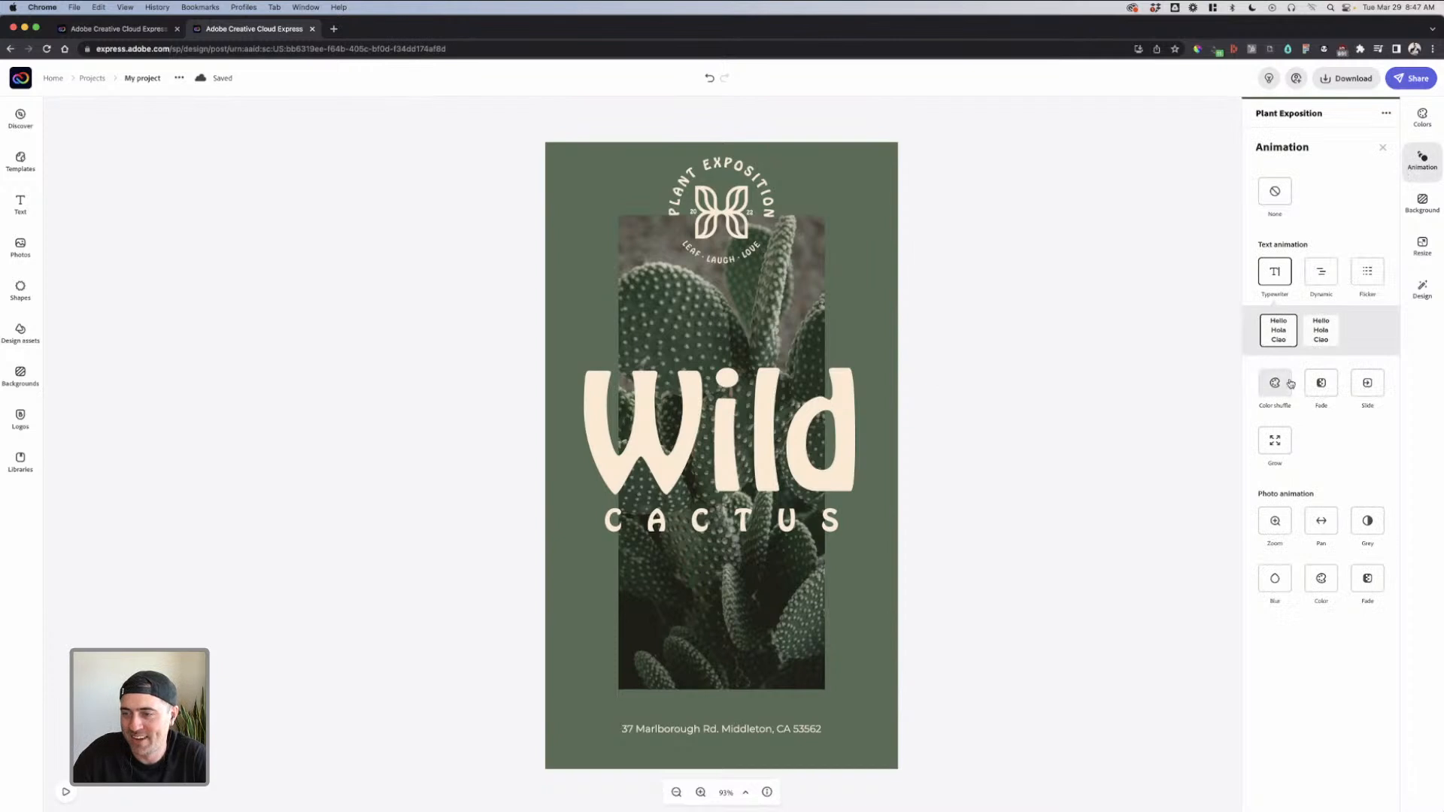
click(1282, 528)
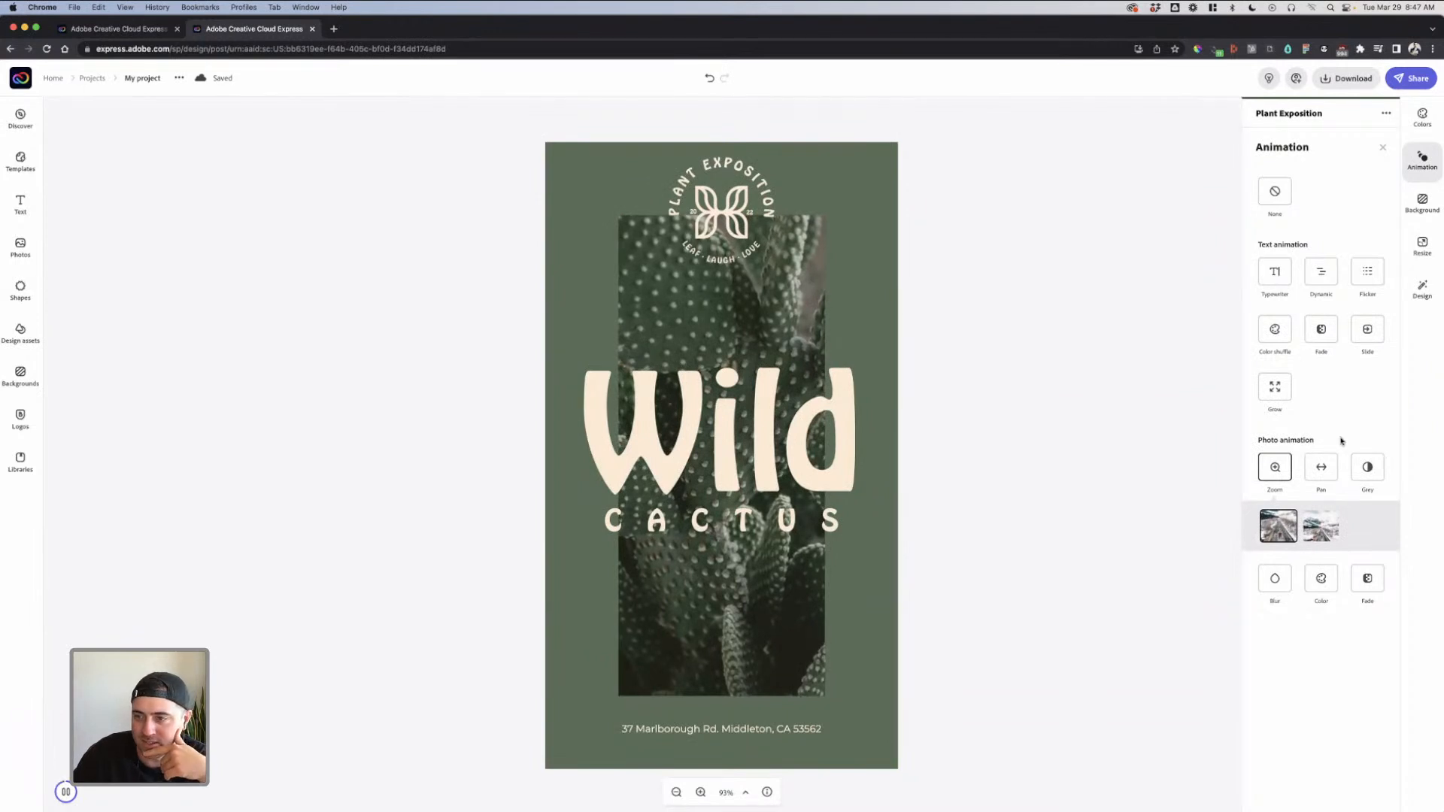
click(1329, 472)
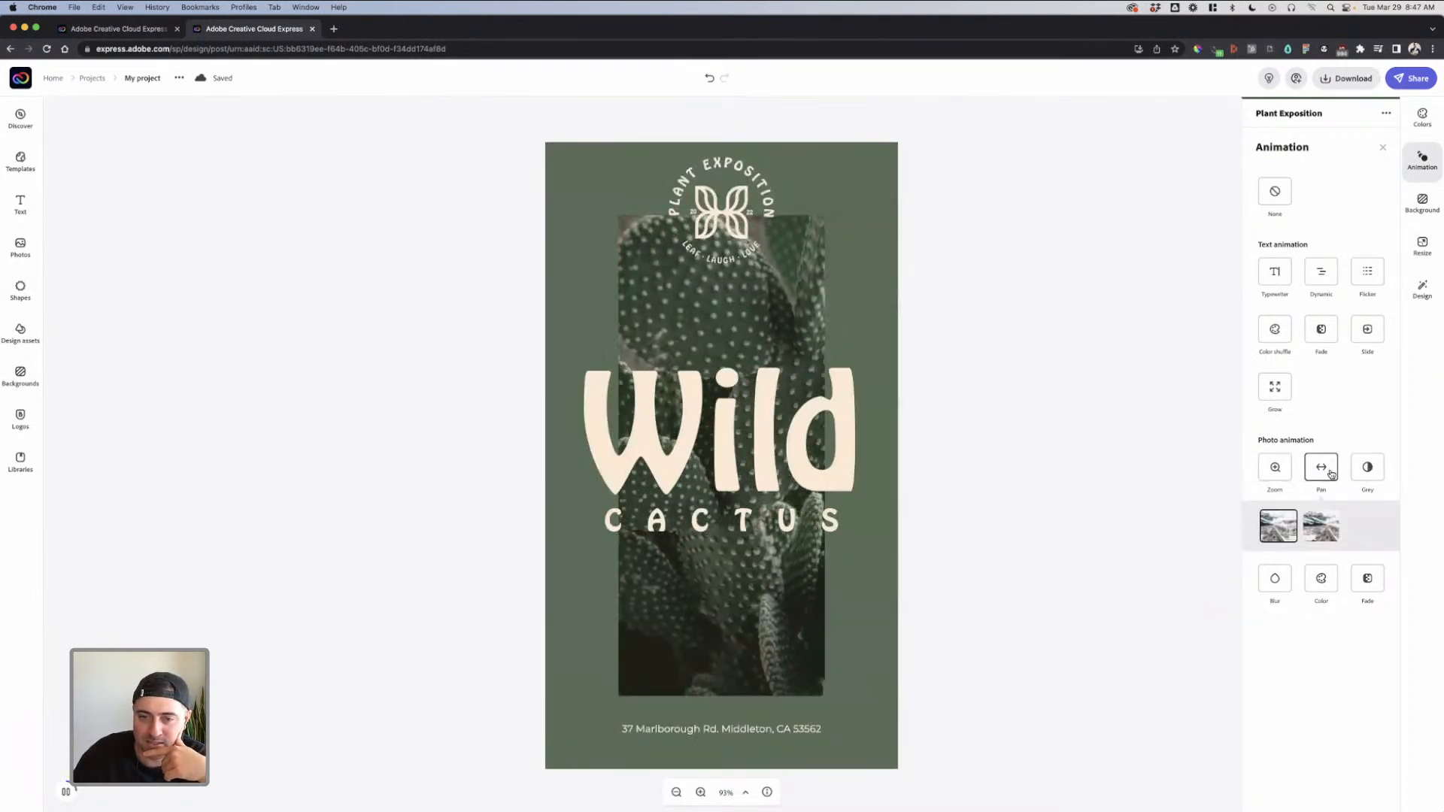
click(1361, 473)
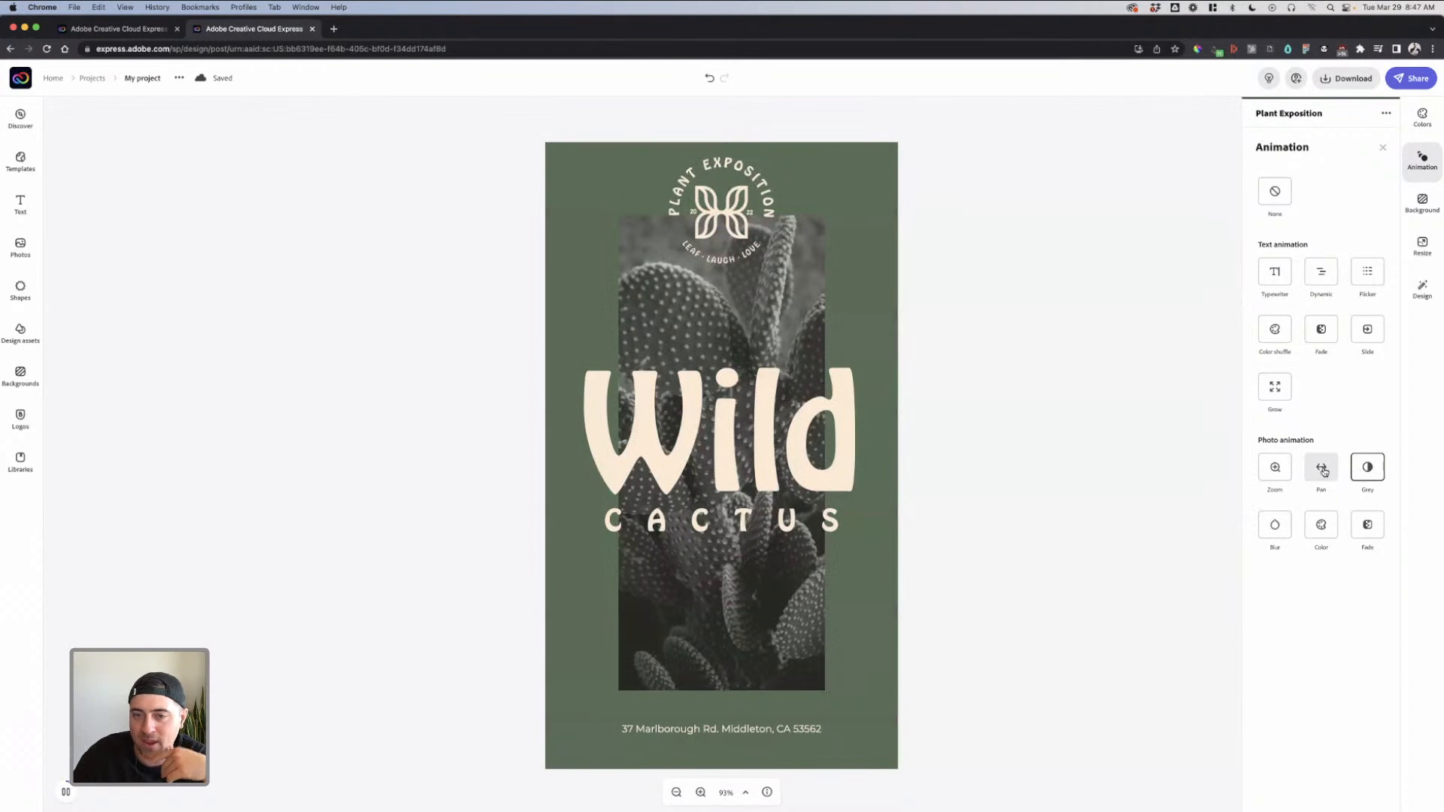
click(1321, 470)
click(1270, 472)
click(1318, 531)
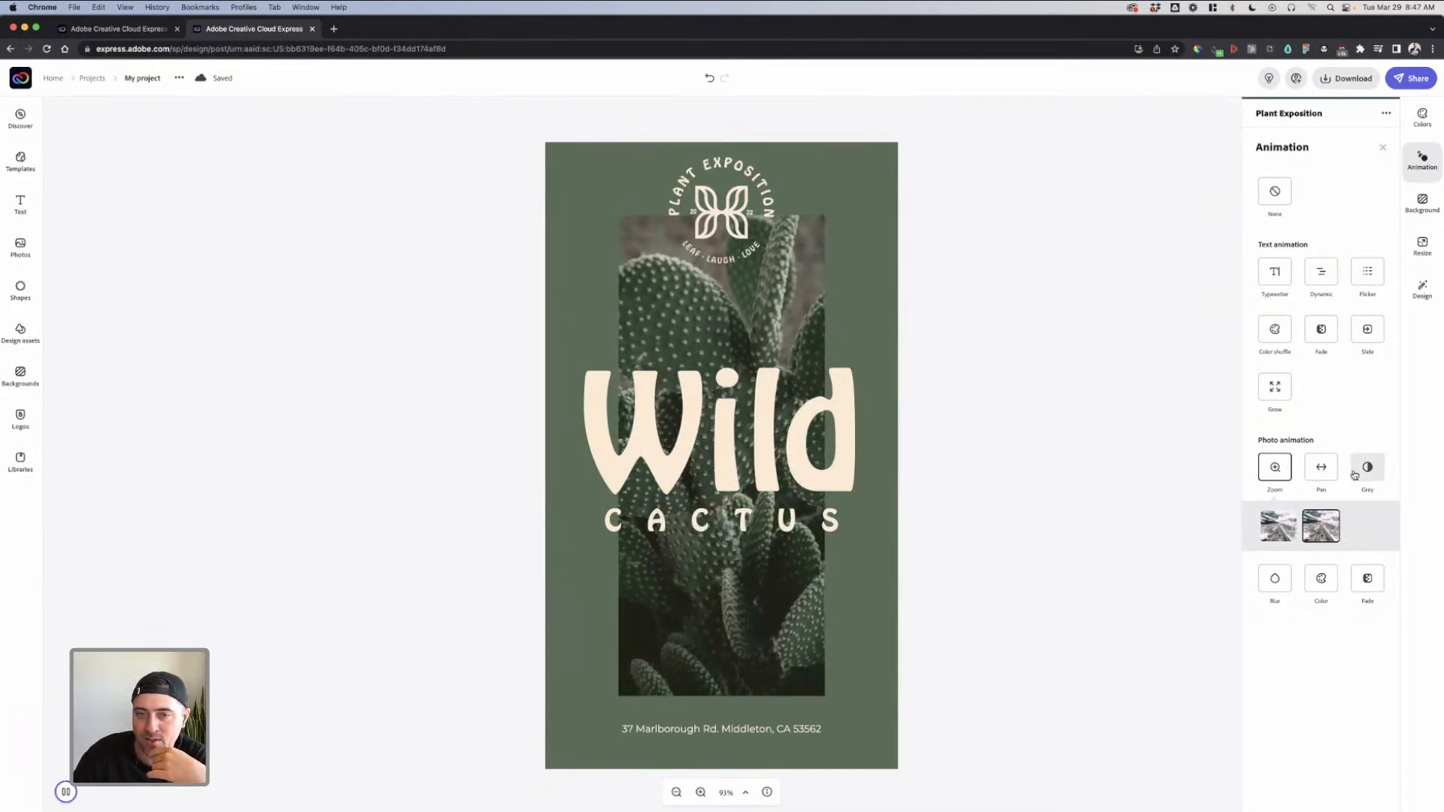
click(1353, 473)
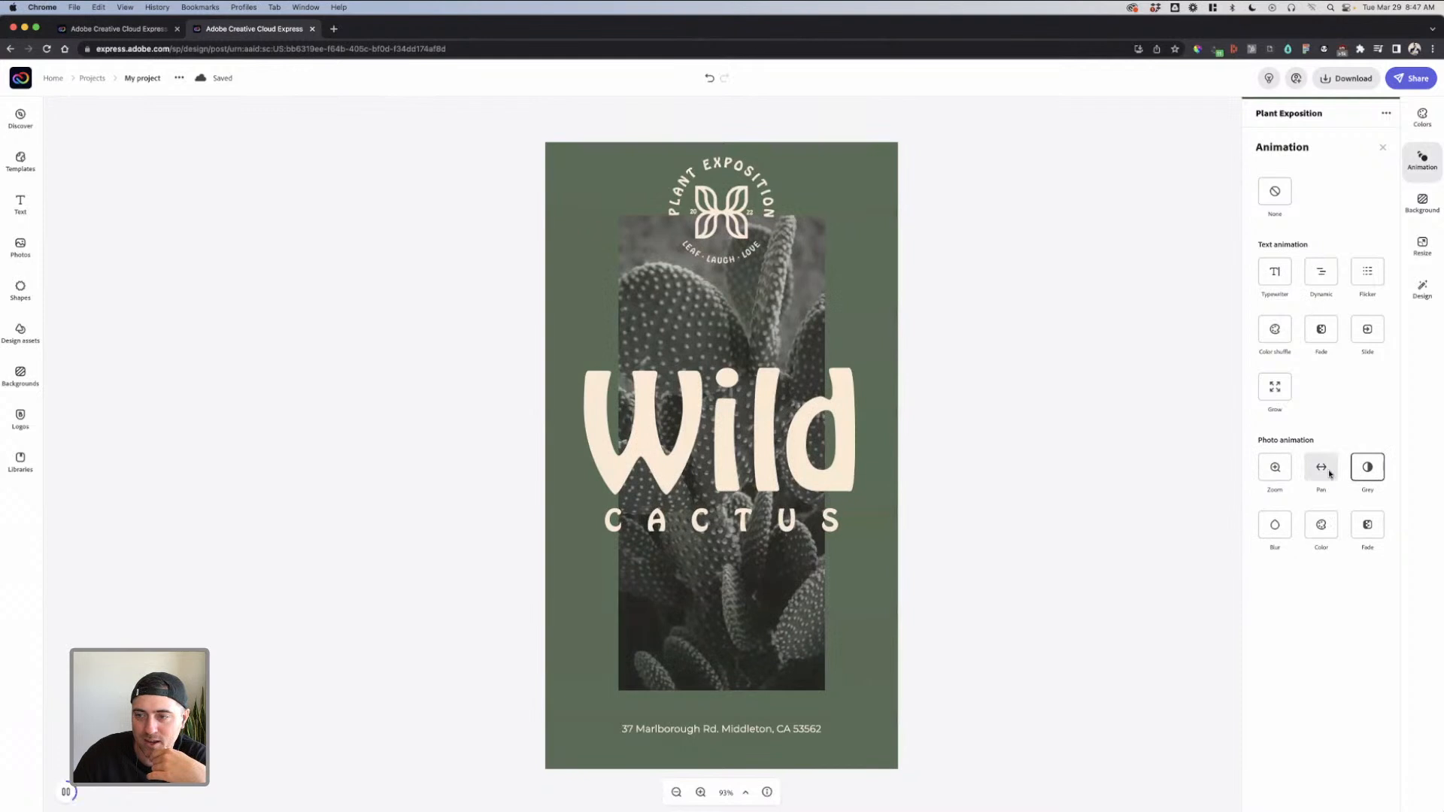
click(1328, 474)
click(1273, 473)
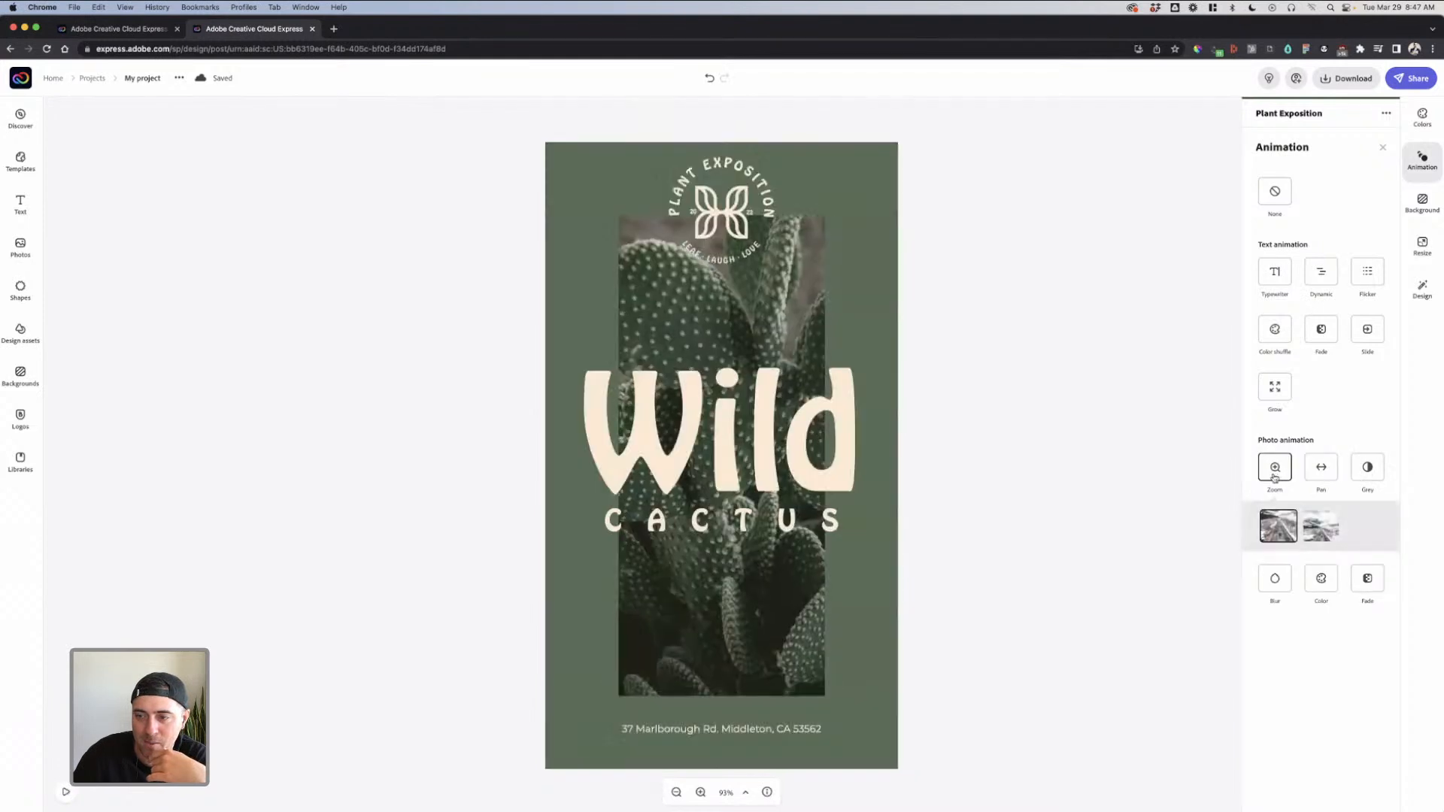
Switch the photo animation to the second Zoom variant and check the available download formats
click(1322, 528)
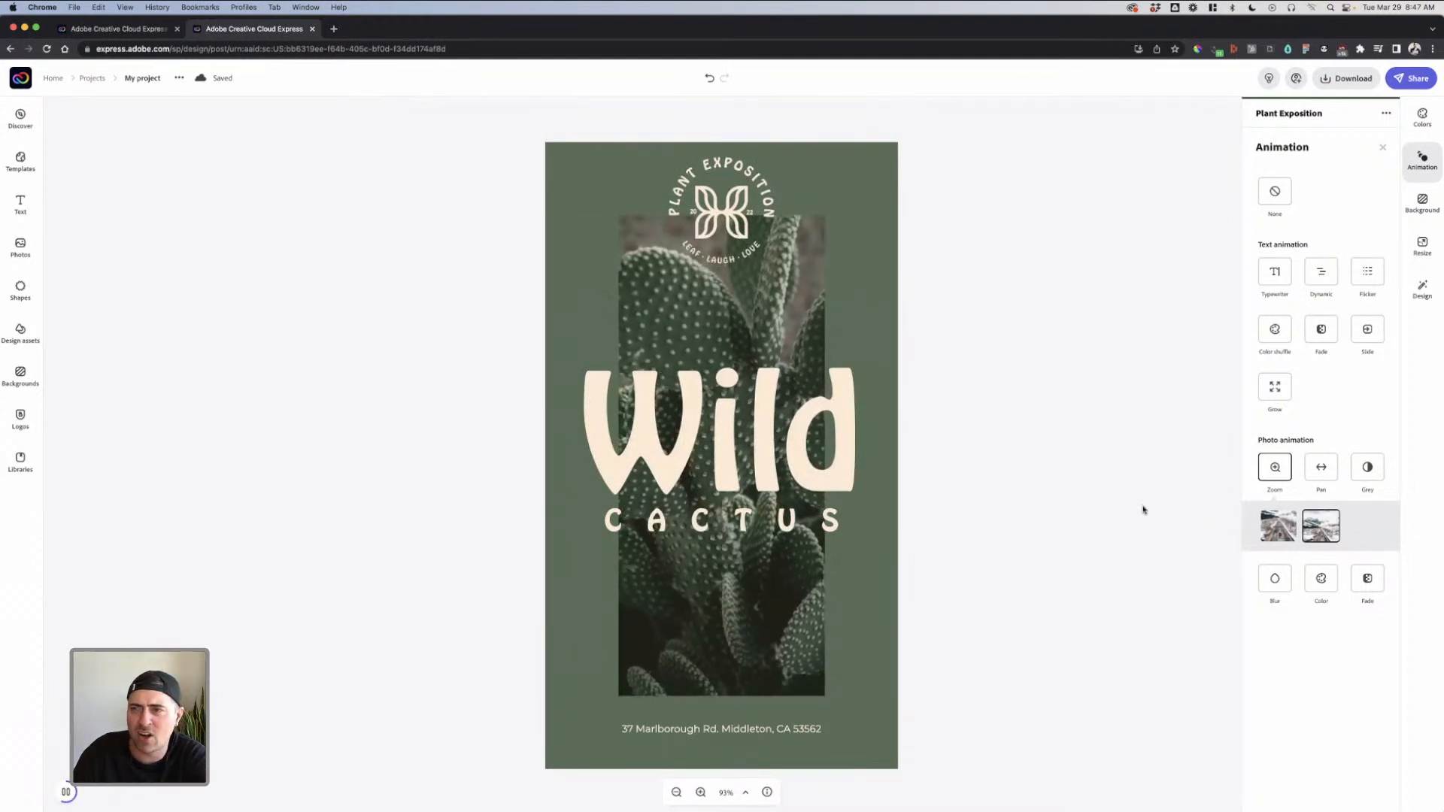
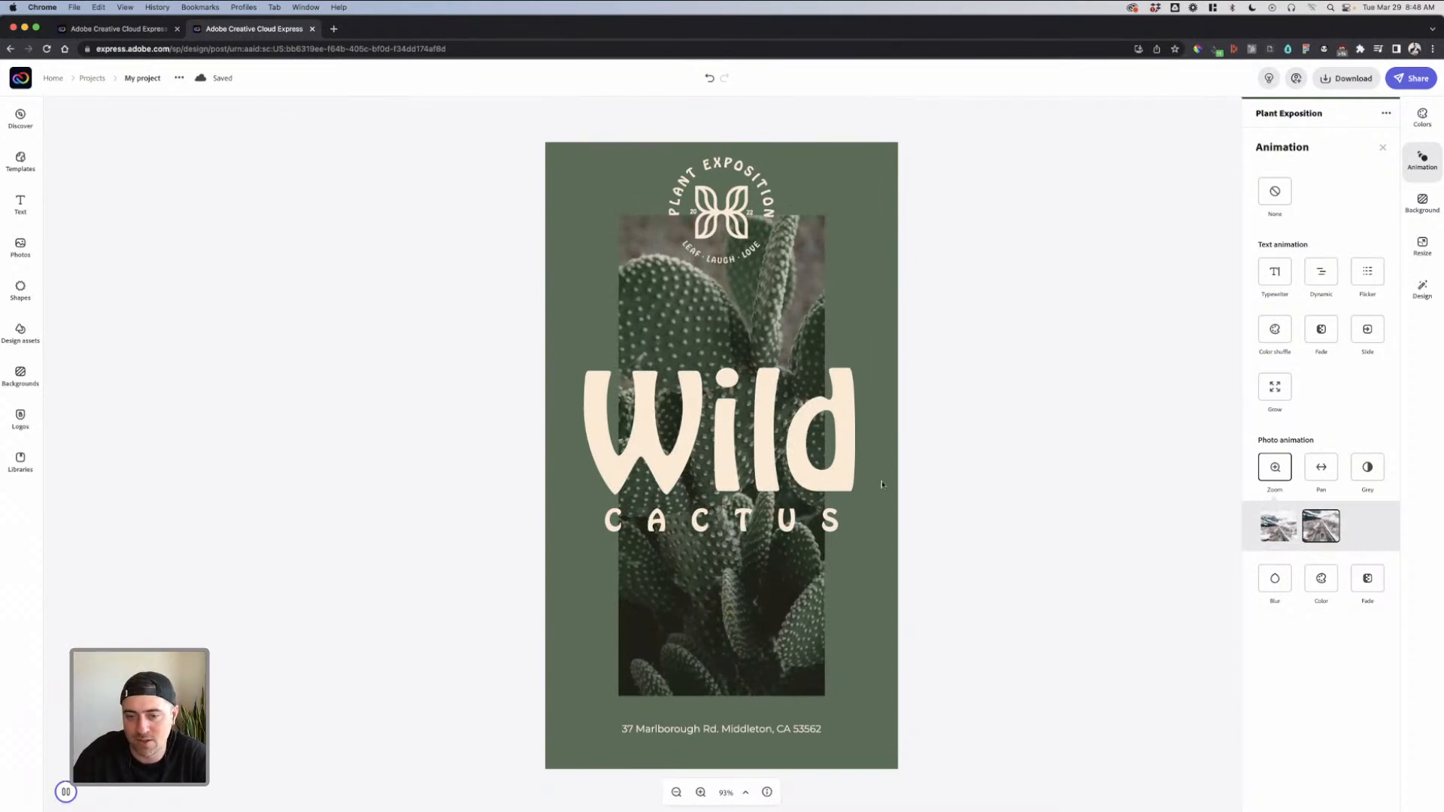
click(960, 575)
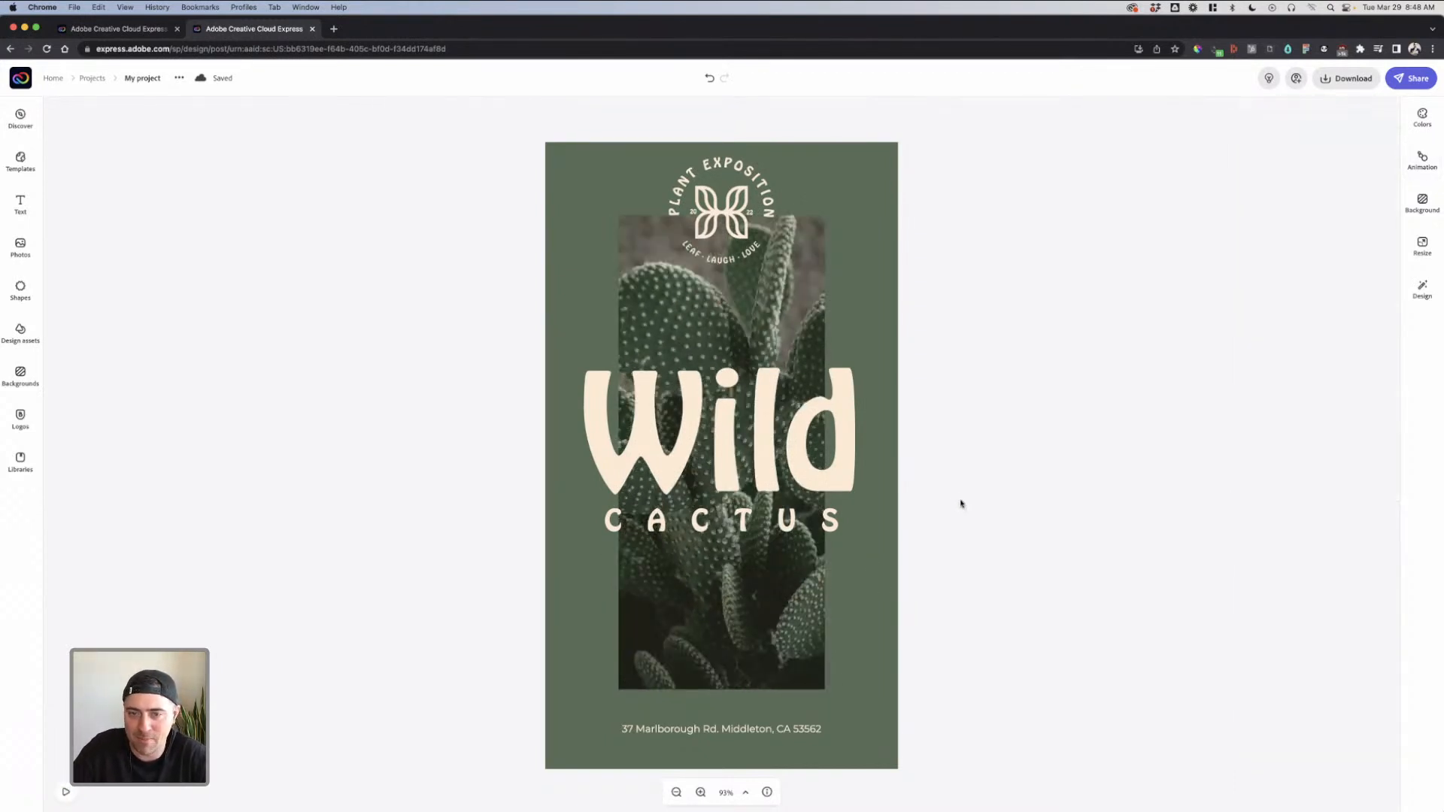
click(1335, 79)
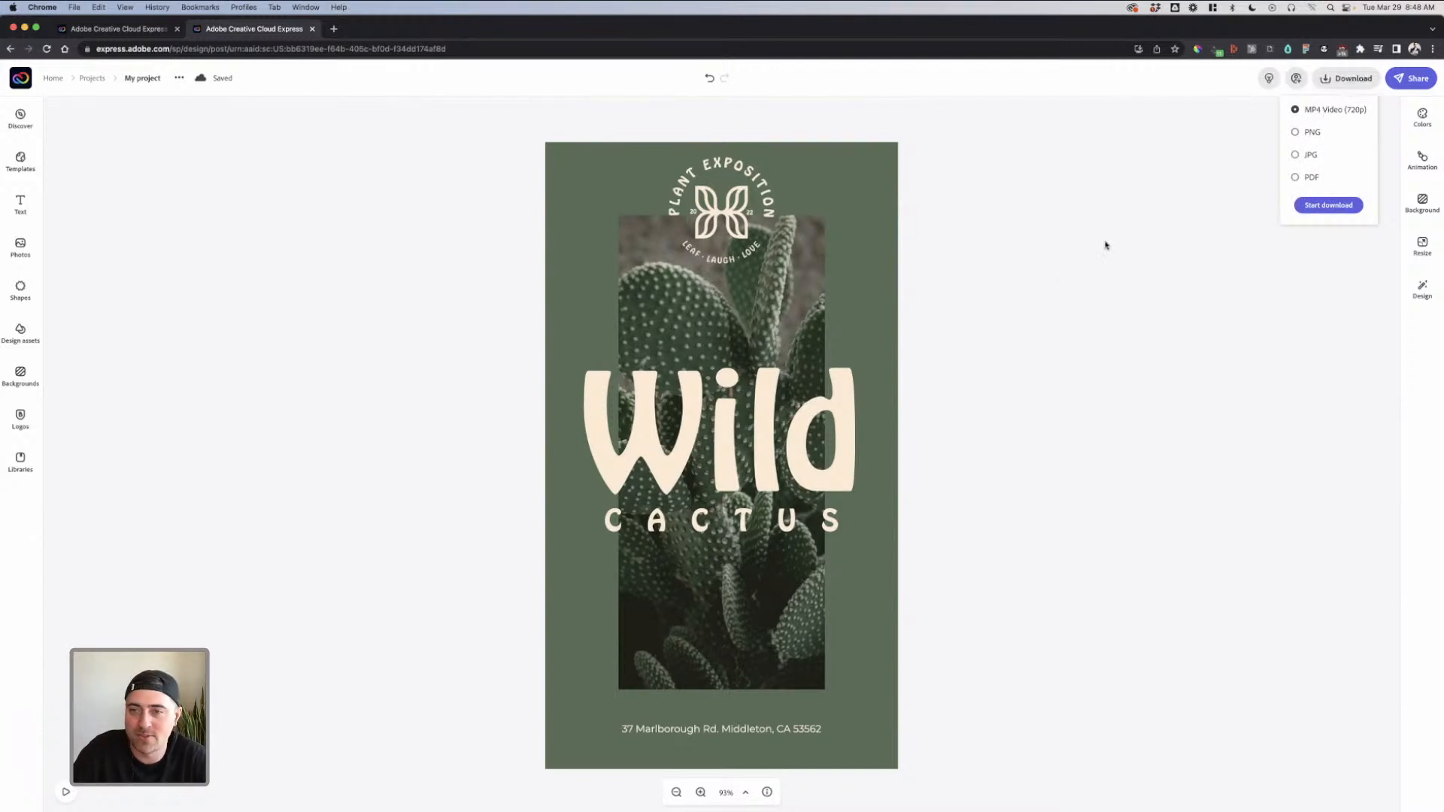
click(1079, 267)
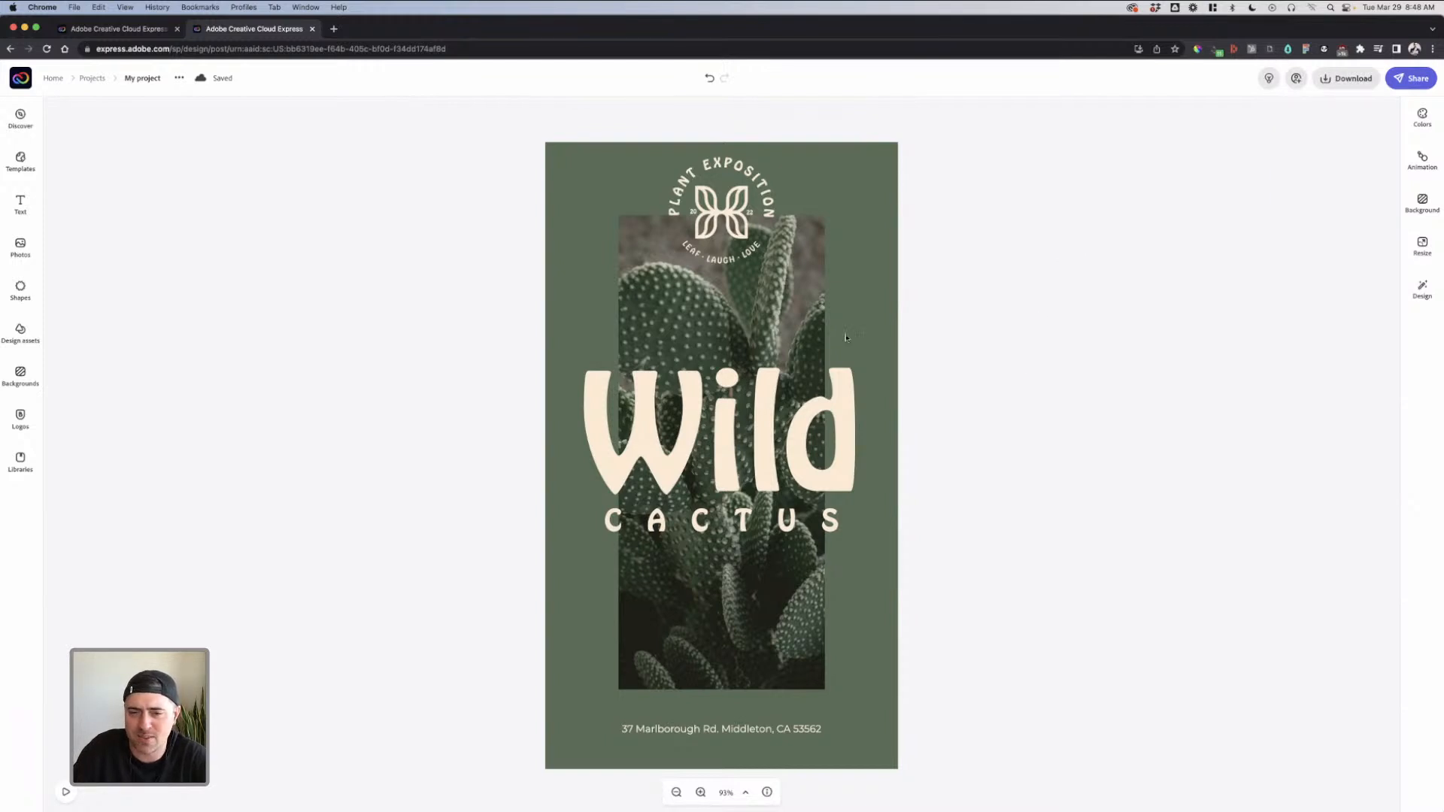
click(879, 344)
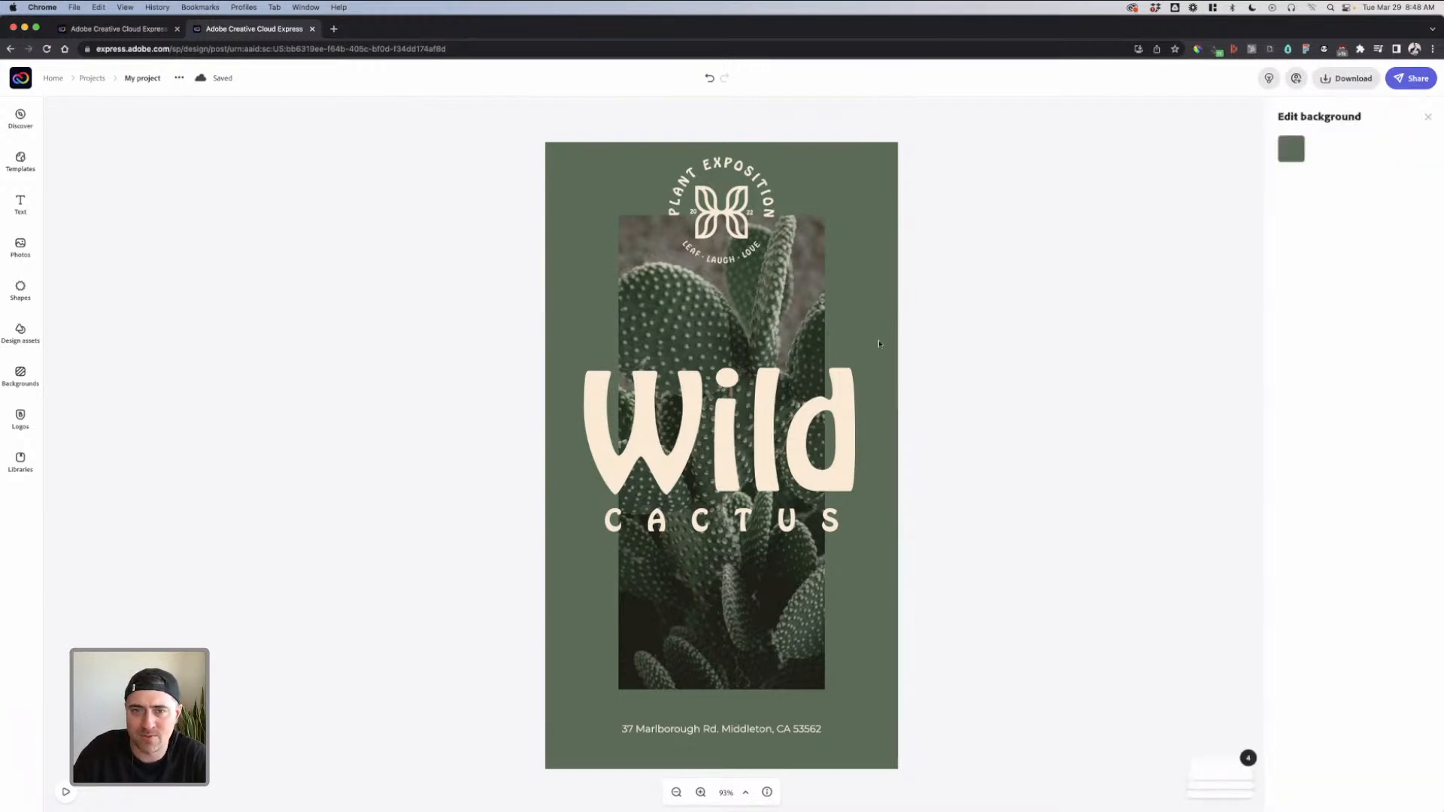
click(424, 166)
Rename the project as "Wild Cactus Post"
click(133, 78)
key(BackSpace)
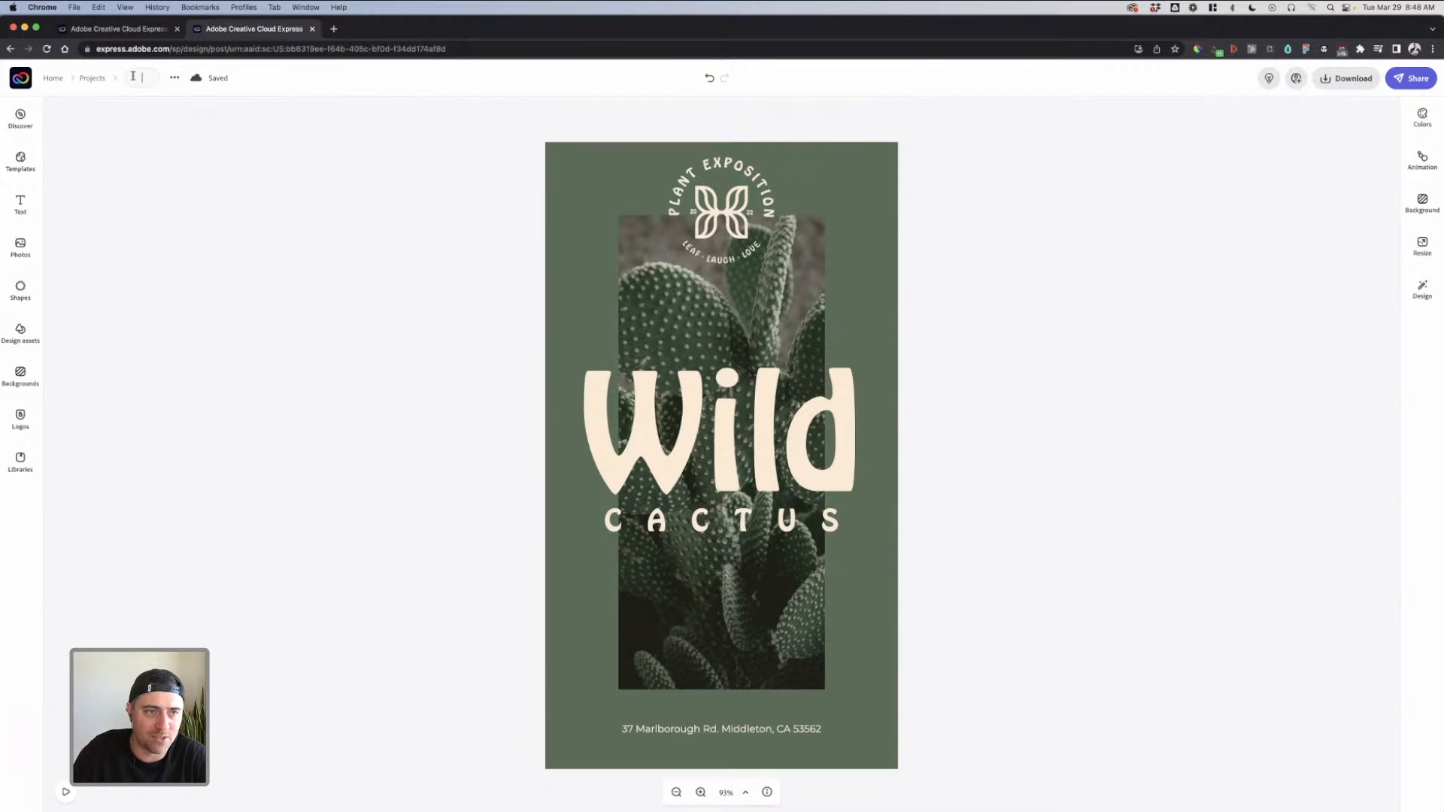
text(WildCas)
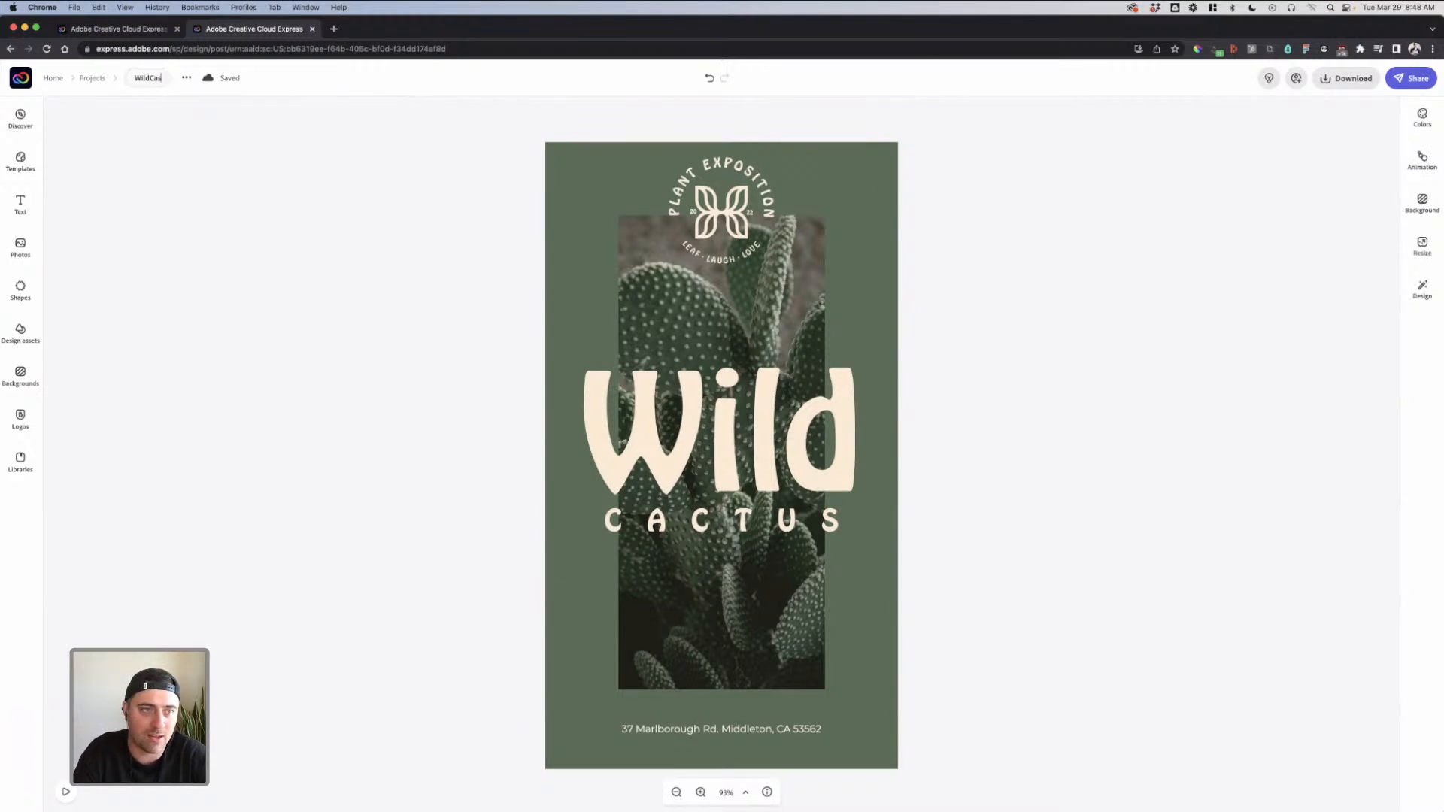
text(tuspos)
key(BackSpace)
key(BackSpace)
key(BackSpace)
text(Post)
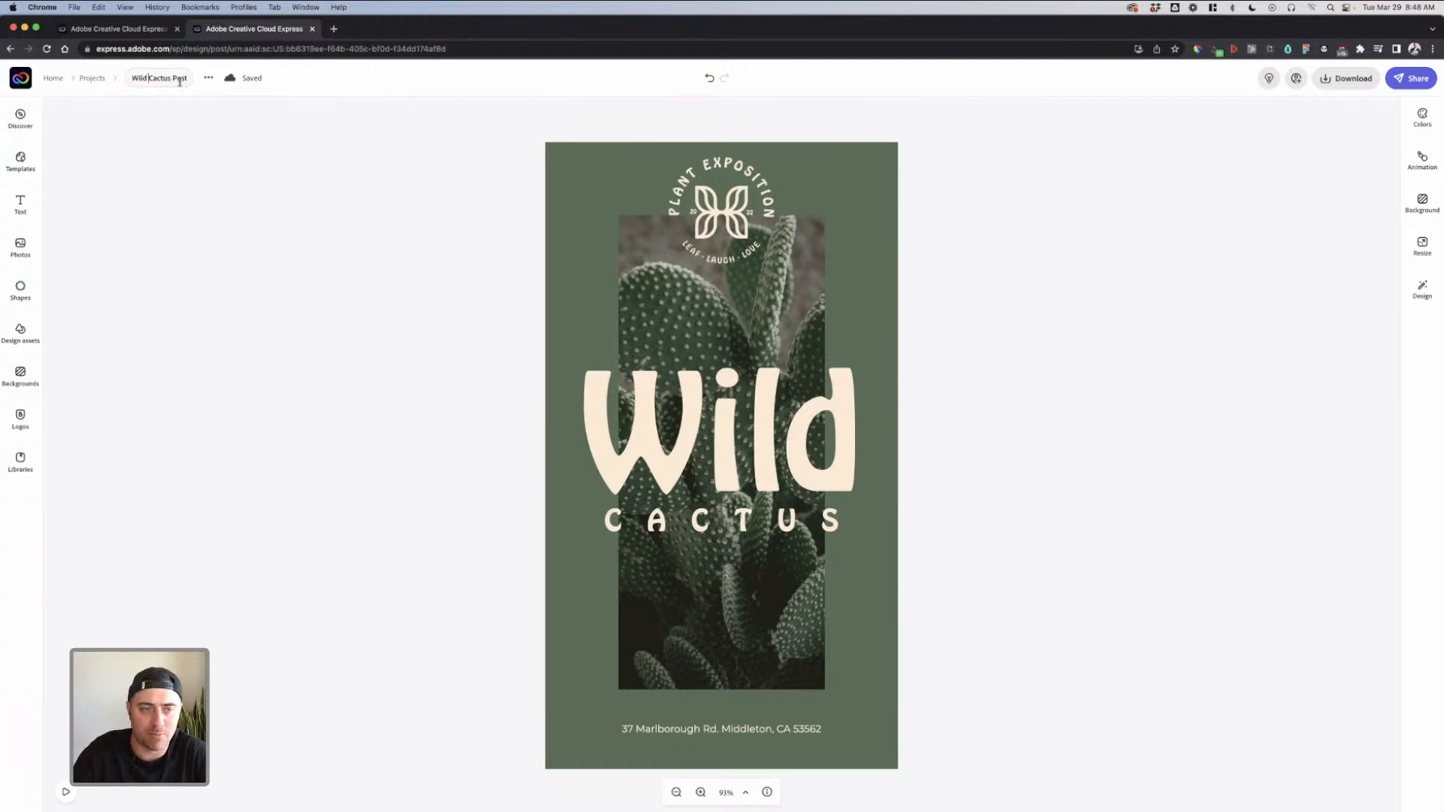
click(203, 172)
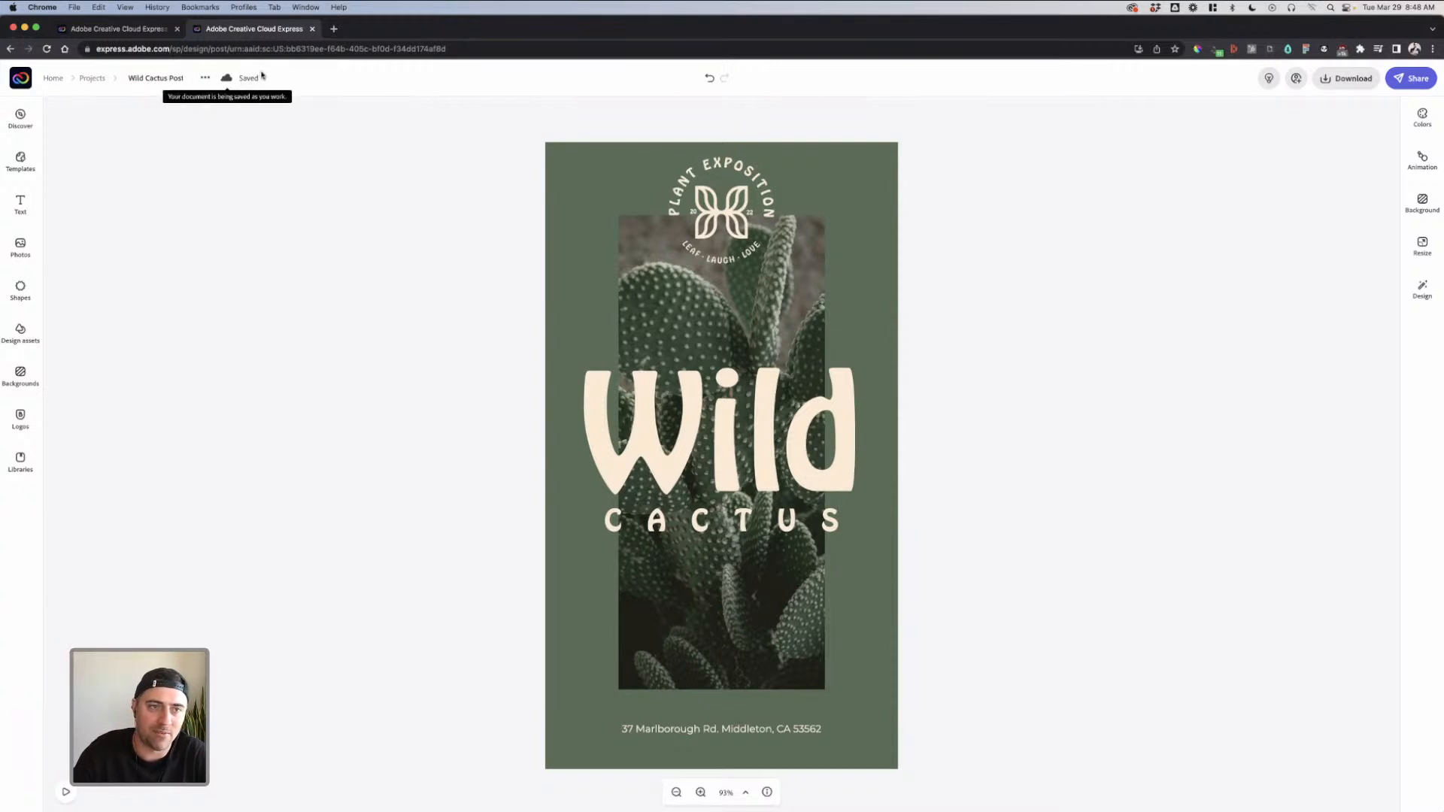
Go to the projects overview and duplicate the Wild Cactus Post project as "Wild Cactus Post 2"
click(90, 81)
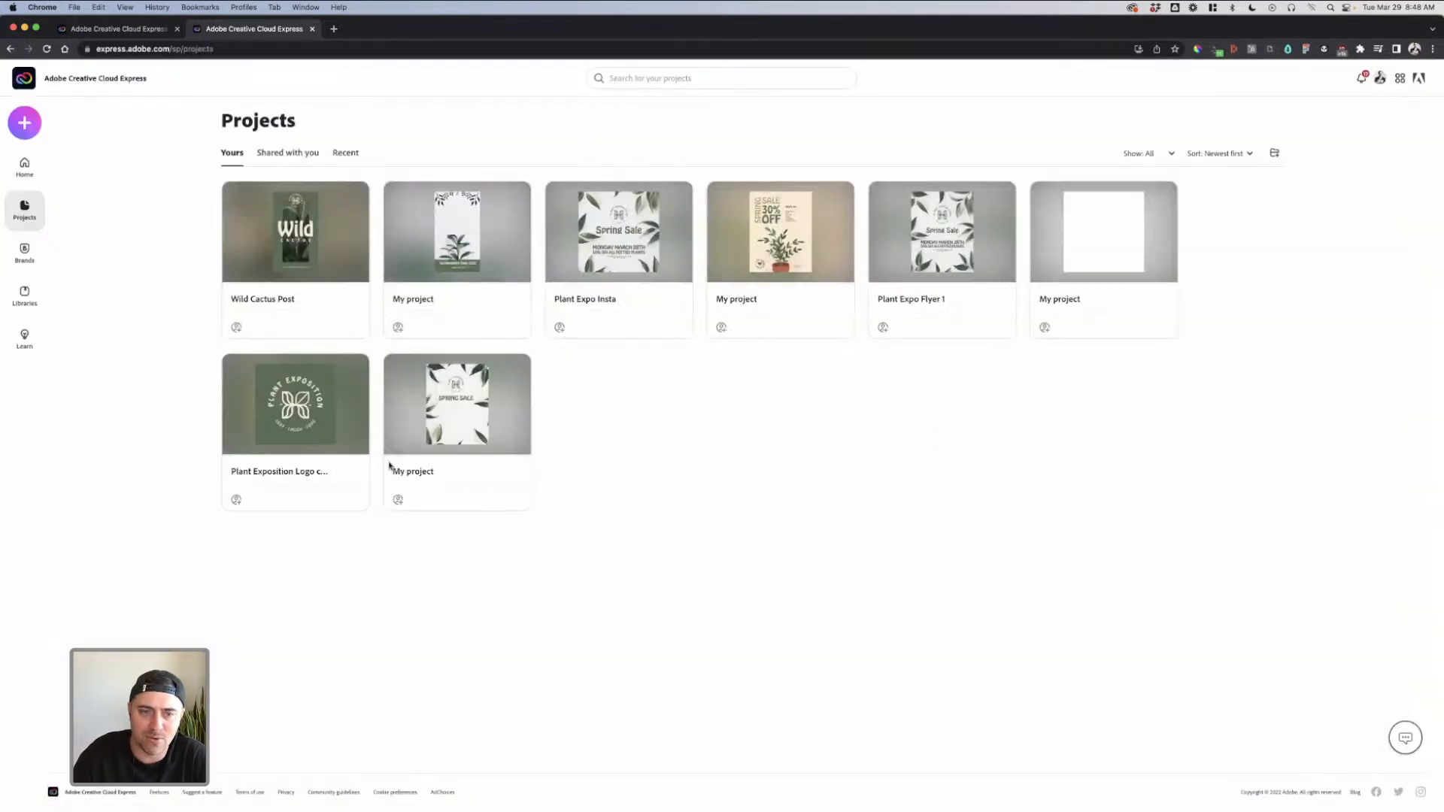
click(352, 197)
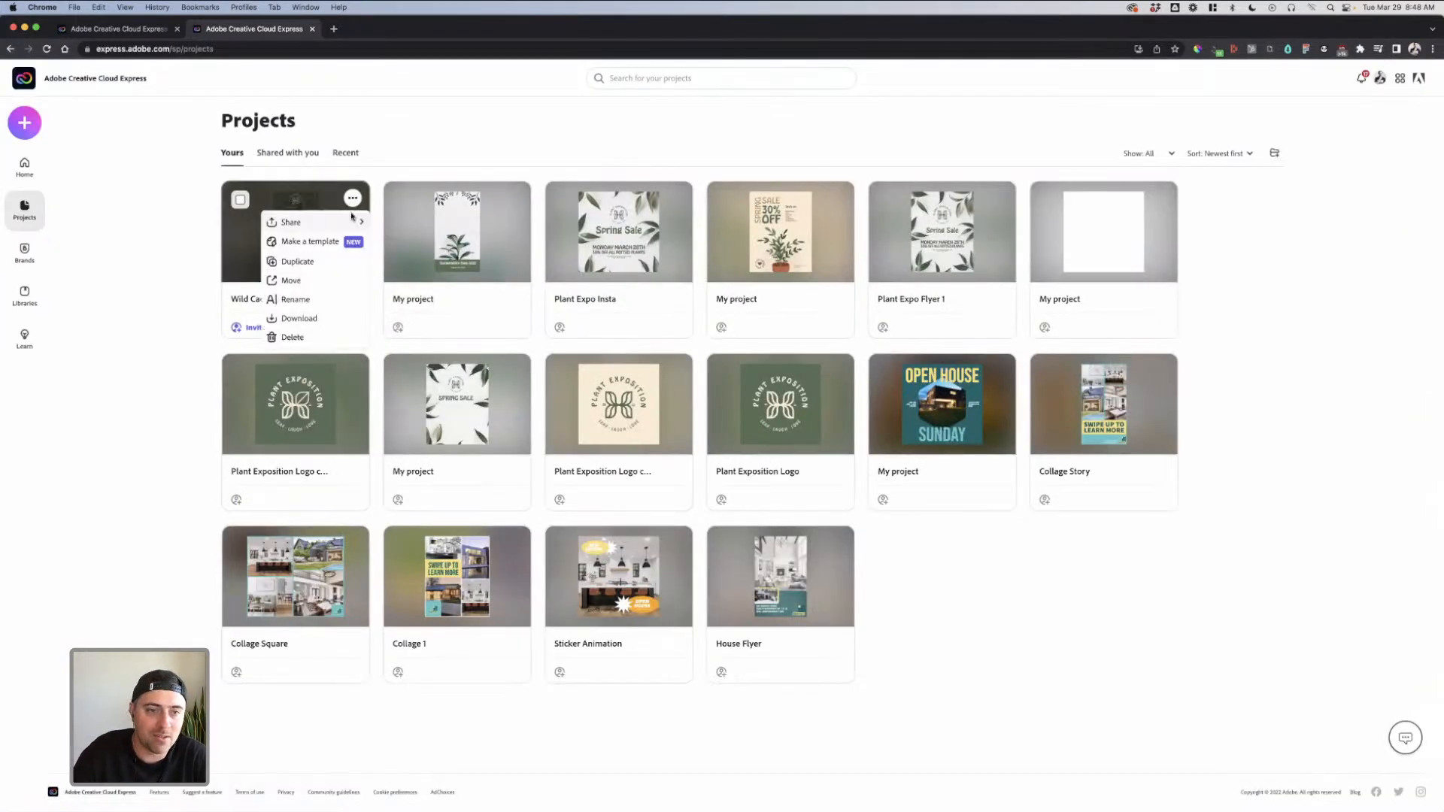
click(297, 262)
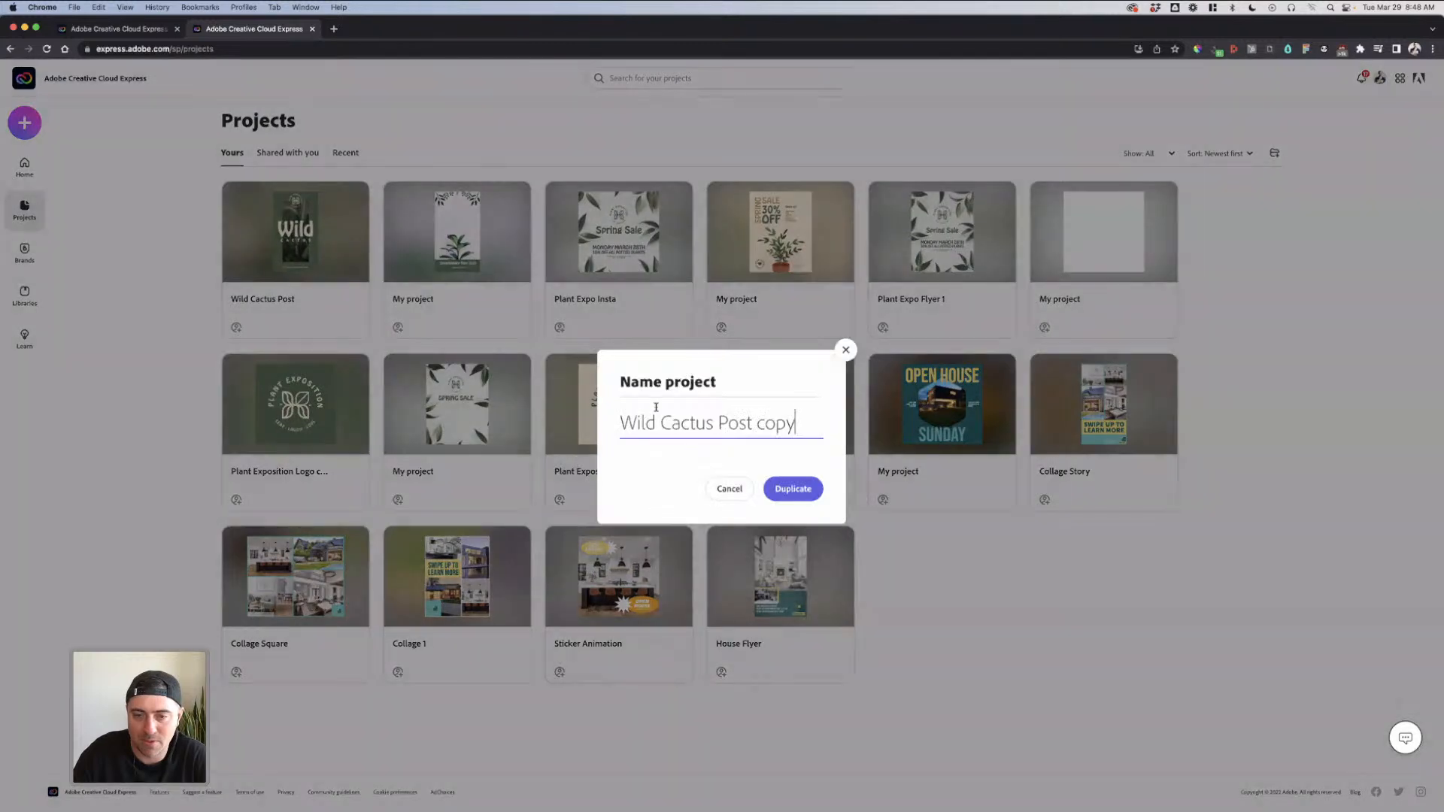
drag(790, 427, 760, 423)
key(BackSpace)
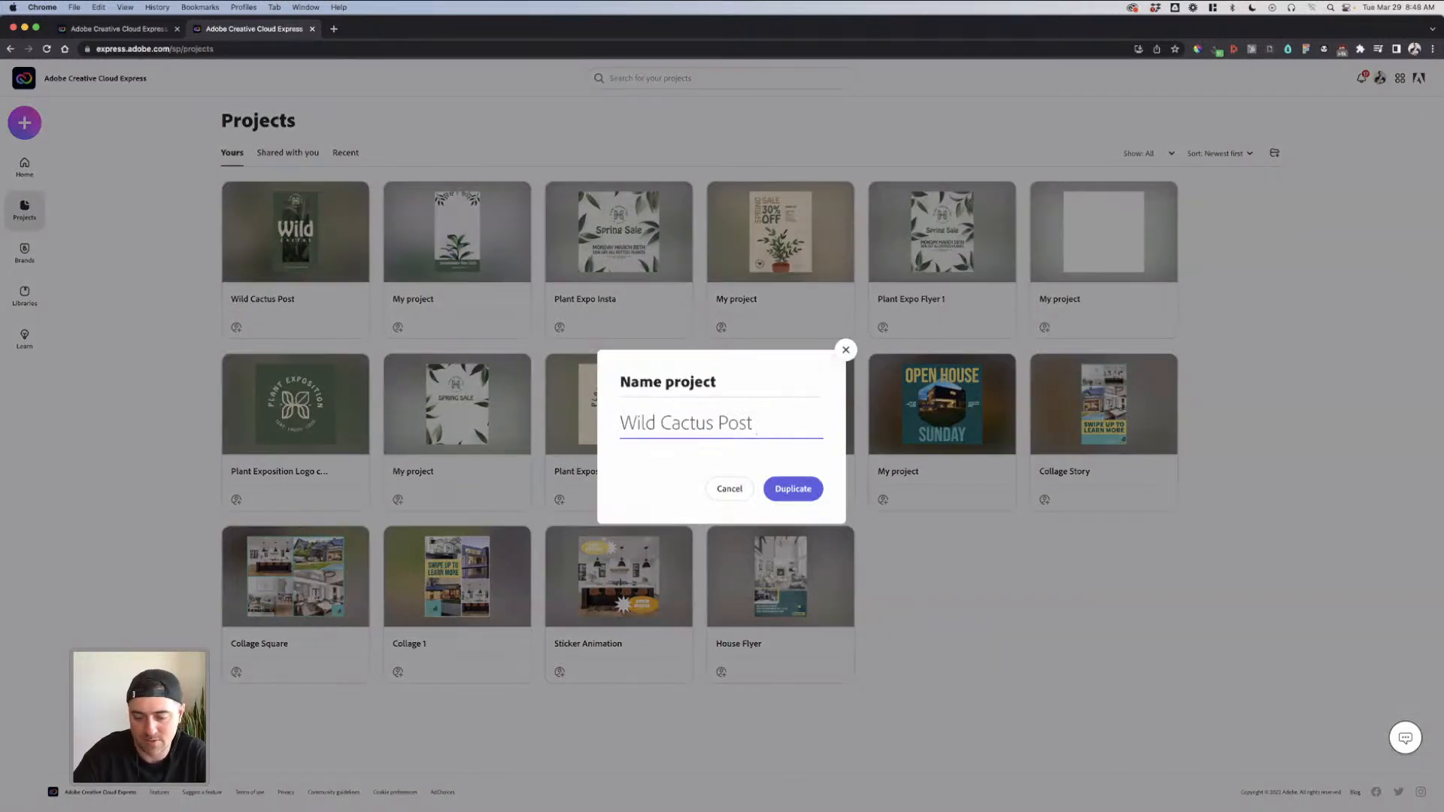
click(815, 496)
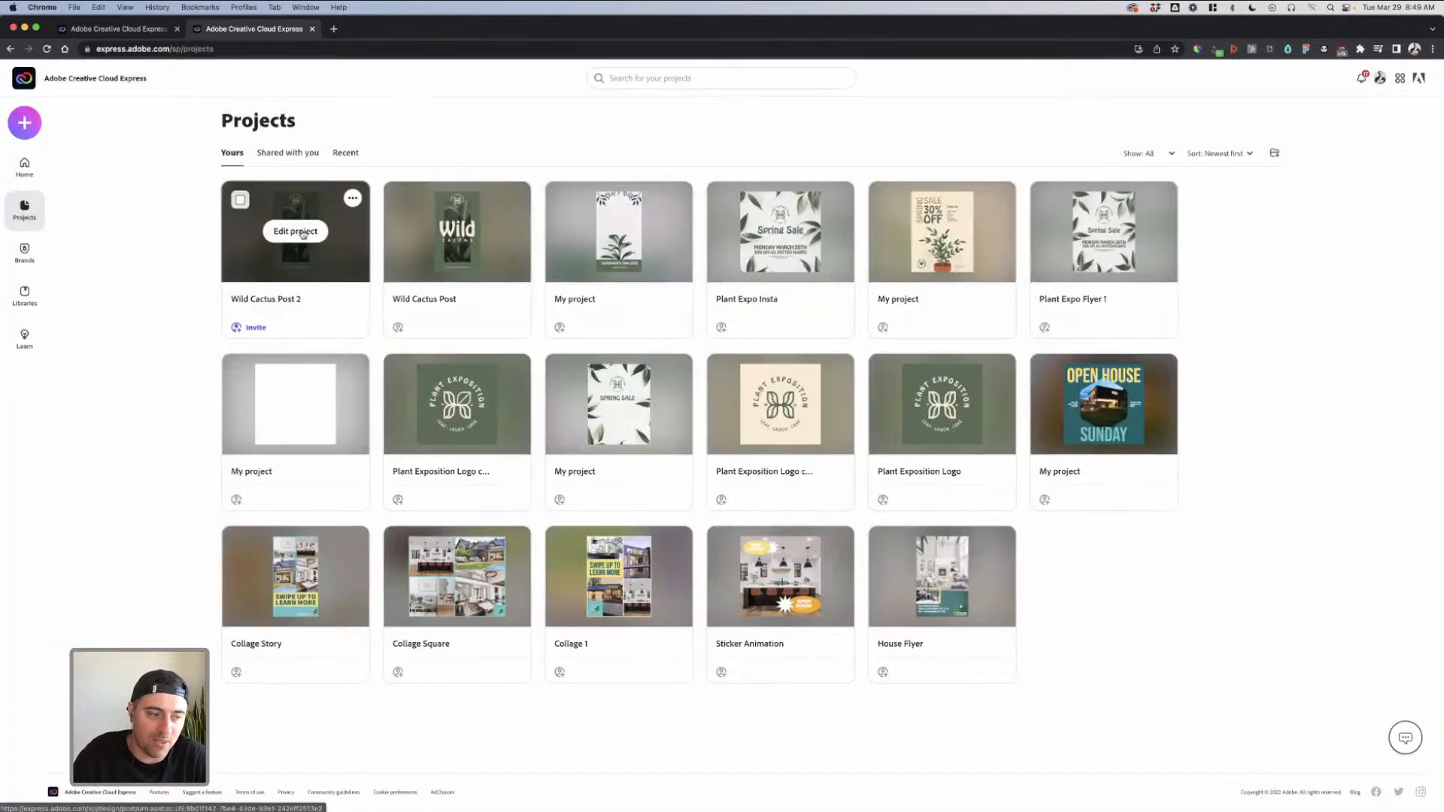
Open the Wild Cactus Post 2 project and resize the design to the square Instagram post format
click(294, 232)
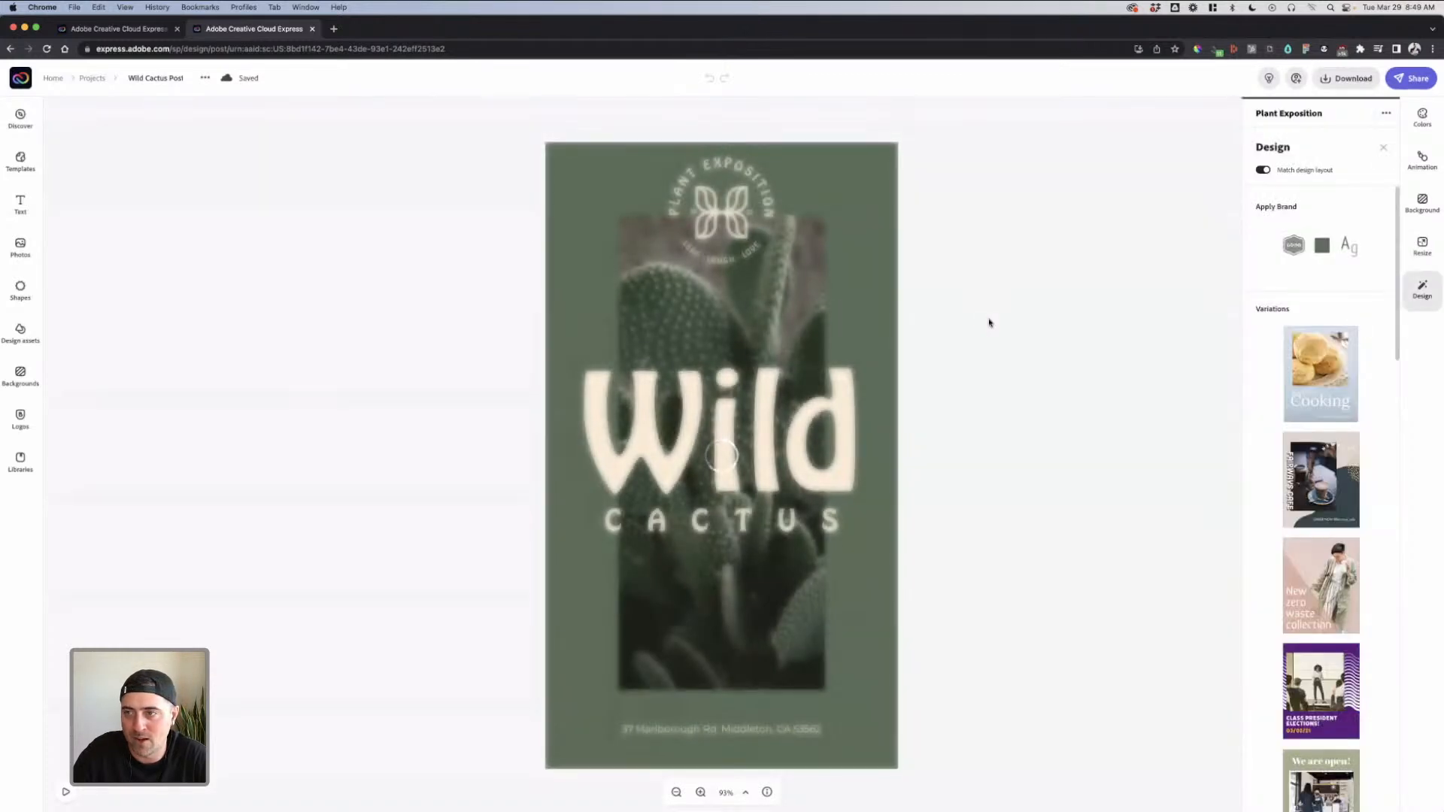
click(848, 324)
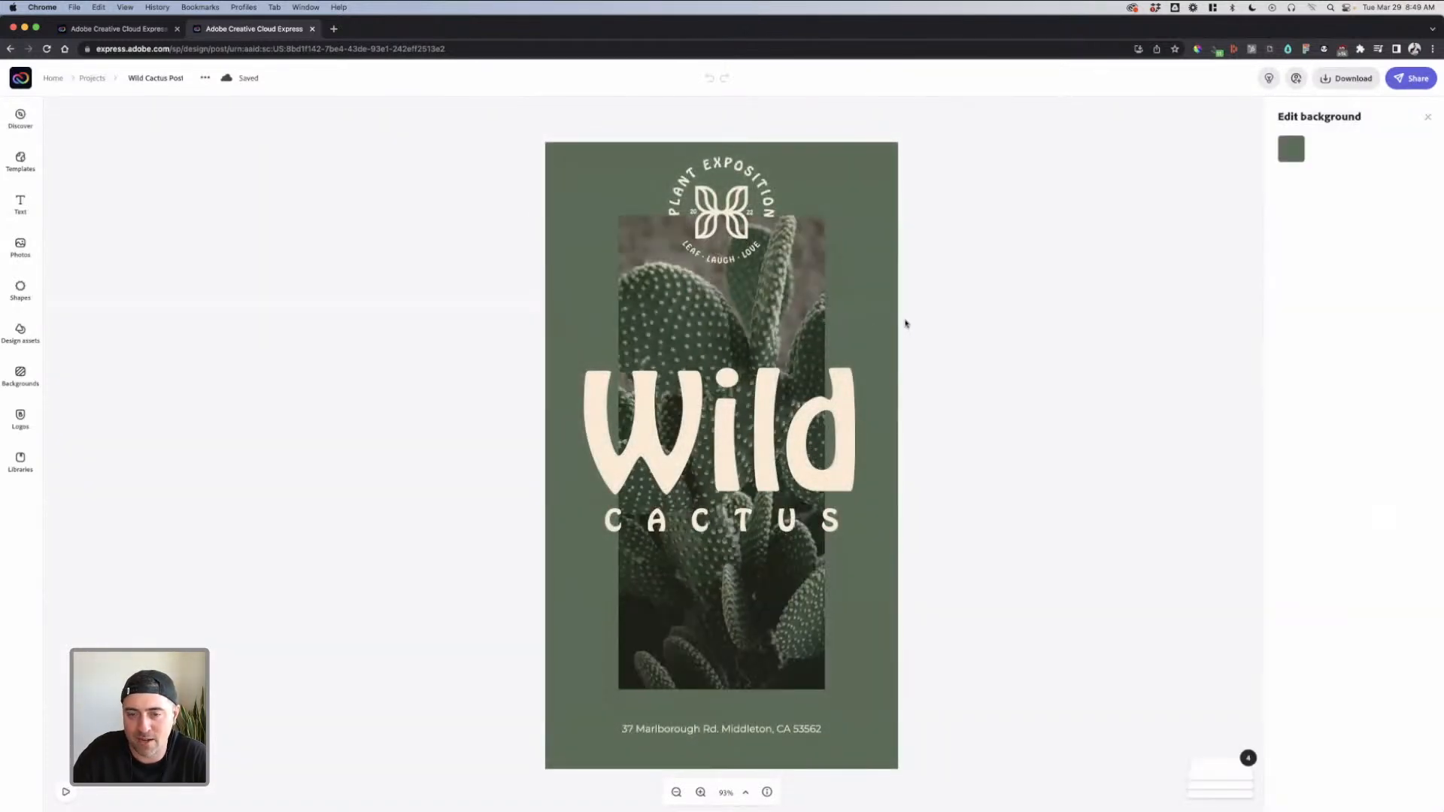
click(1059, 305)
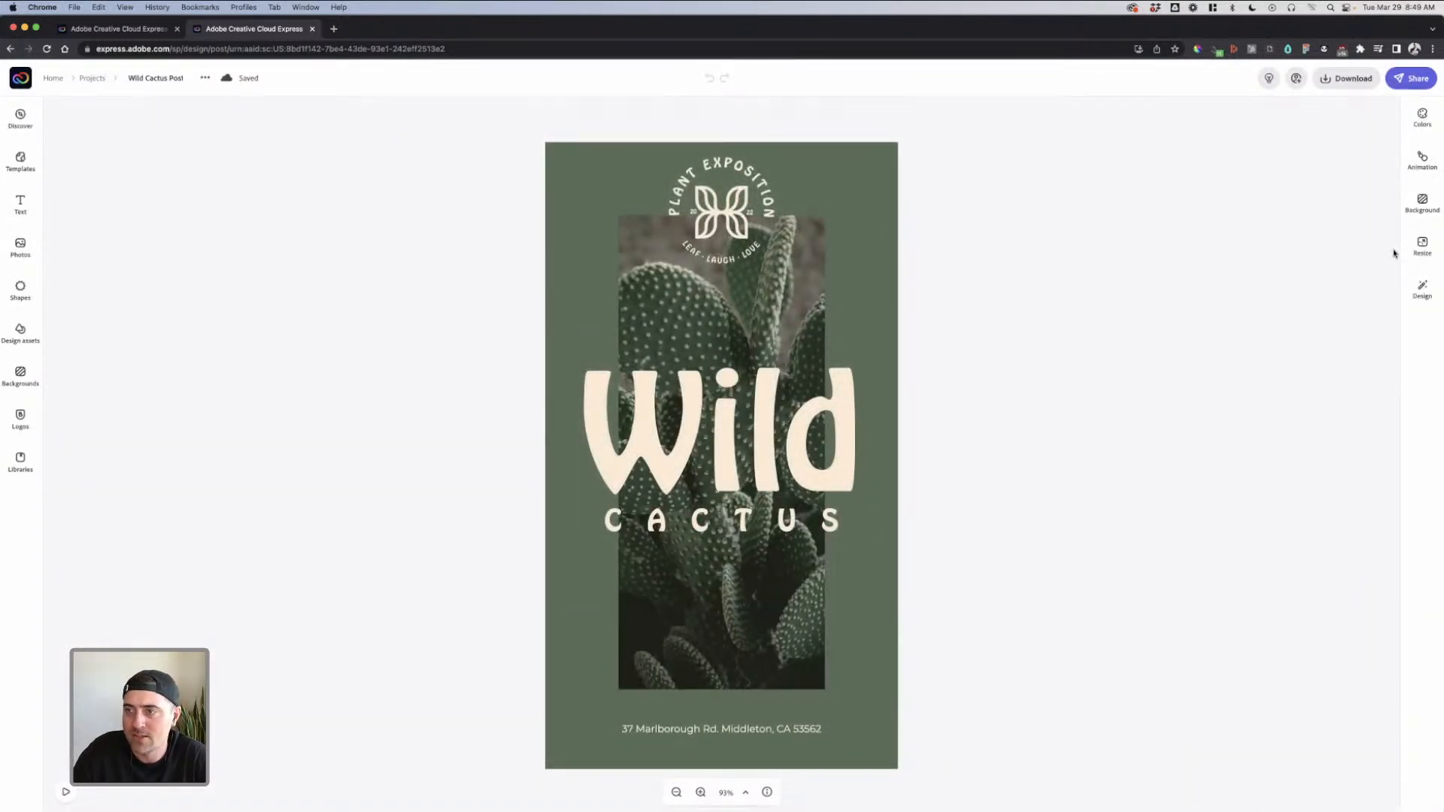
click(1421, 245)
scroll(1317, 331, down, 2)
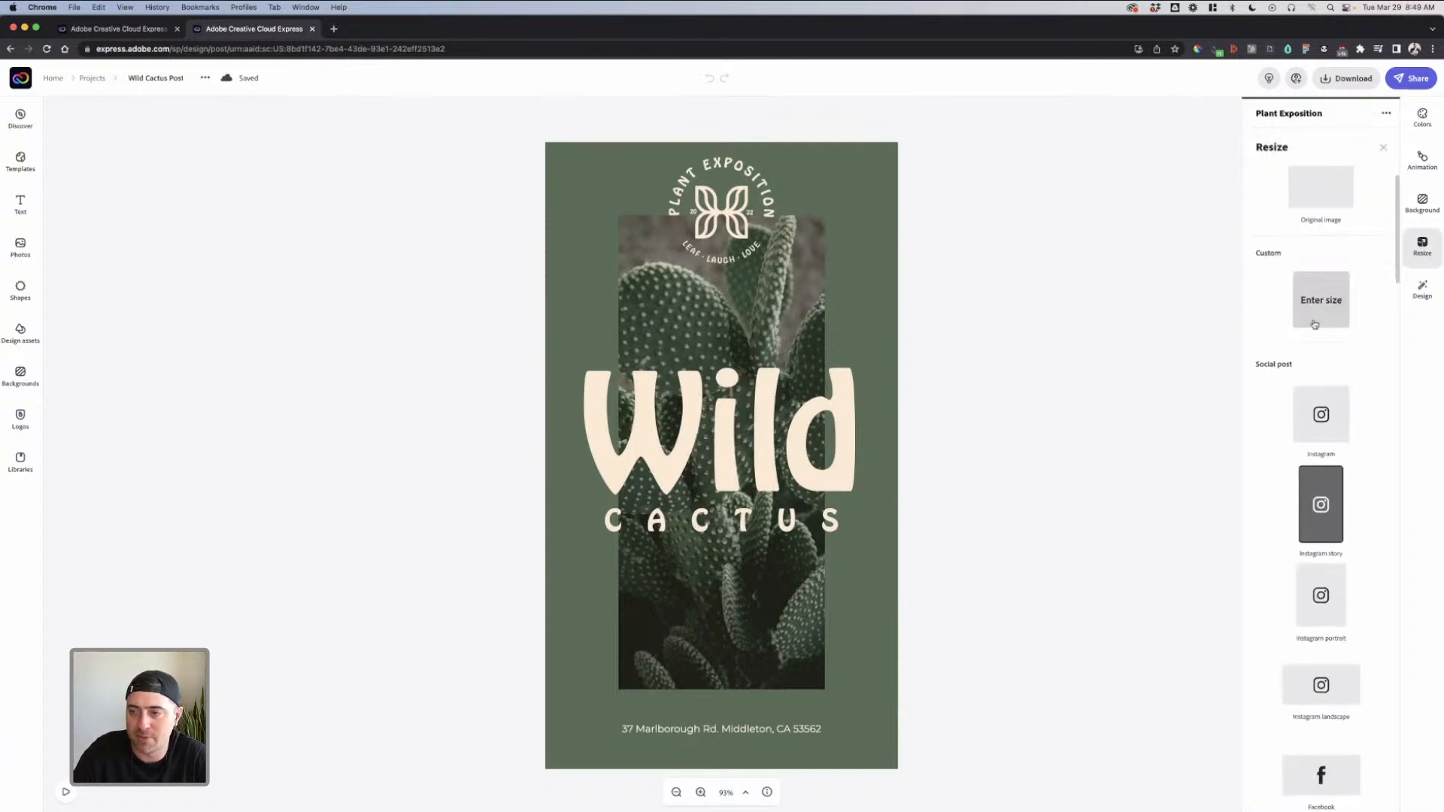
scroll(1314, 327, down, 2)
click(1324, 352)
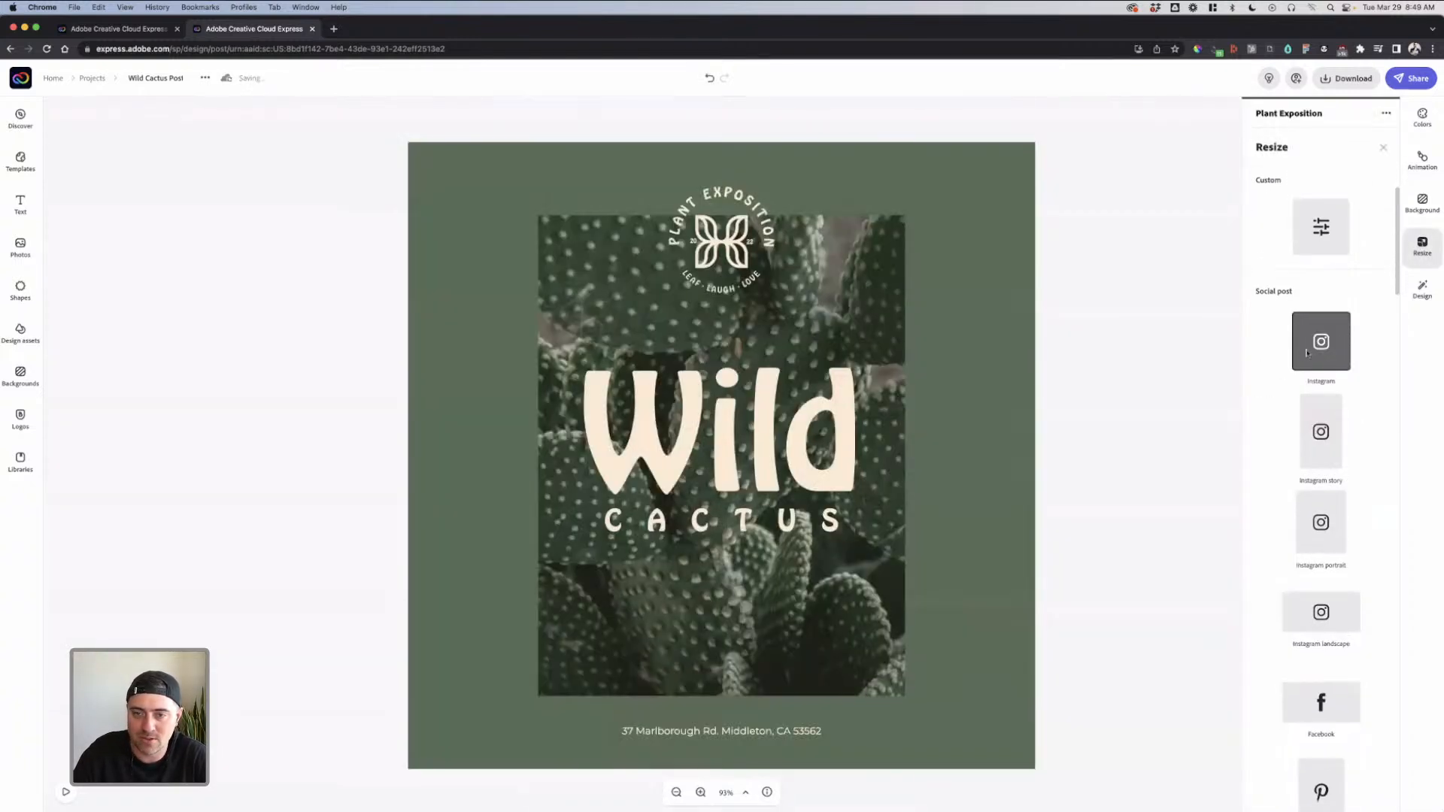
Inspect the photo in the resized design and preview its second Zoom animation variant
click(1078, 313)
click(900, 333)
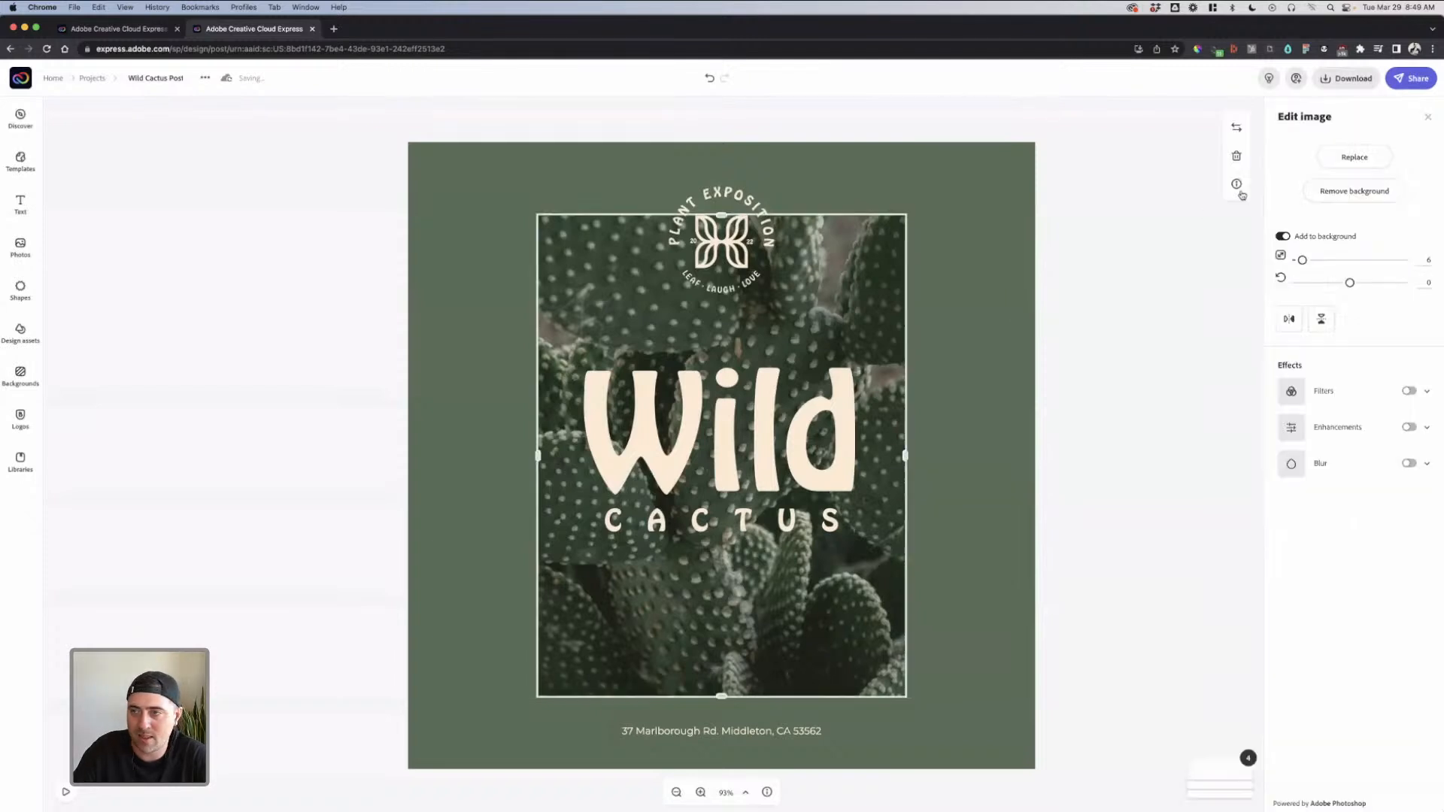
click(1160, 306)
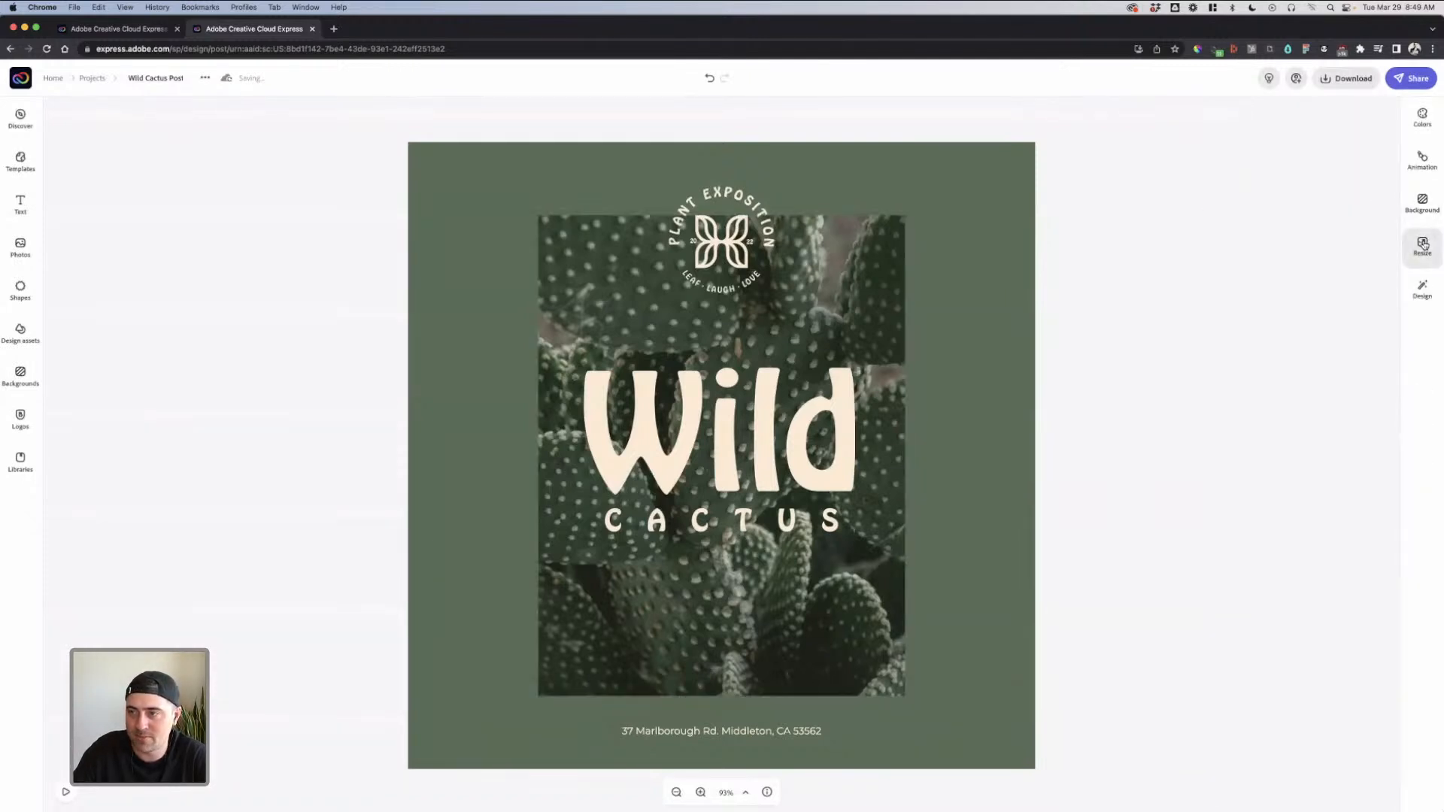
click(1422, 160)
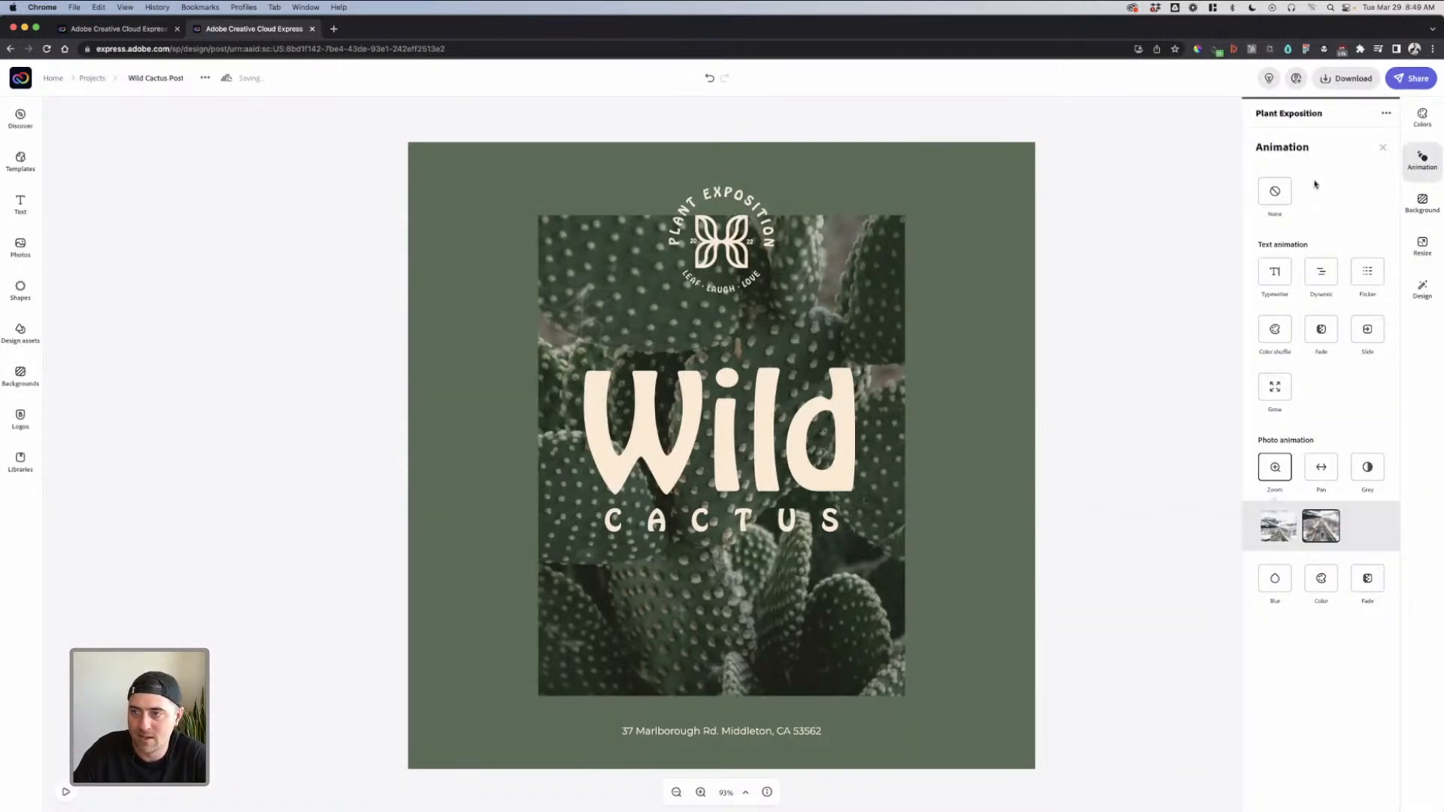
click(1317, 529)
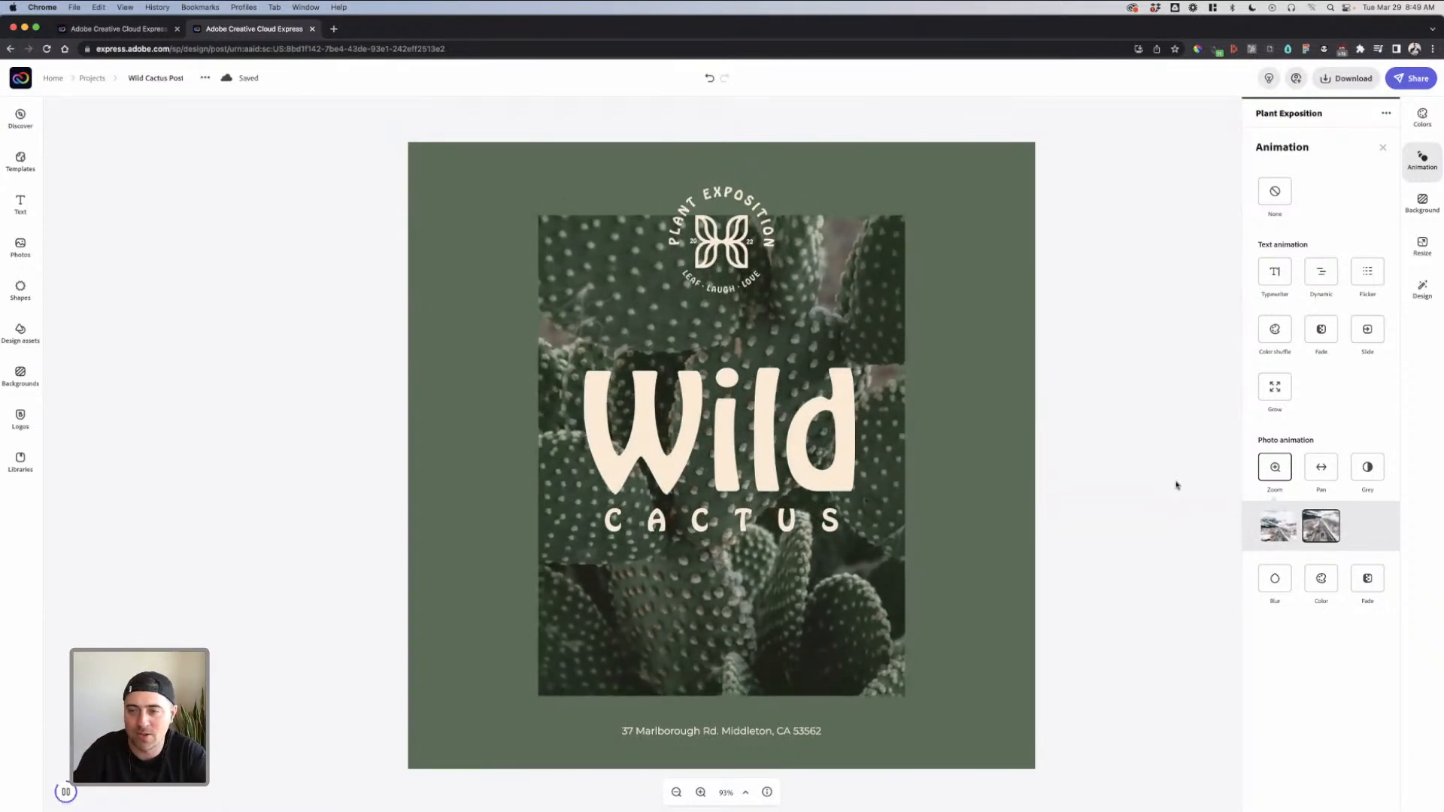
Move the Plant Exposition logo slightly up so it overlaps the photo's upper edge, keeping it horizontally centered
click(726, 257)
mouse_move(726, 257)
mouse_down()
mouse_move(728, 233)
mouse_move(734, 246)
mouse_up()
click(1105, 267)
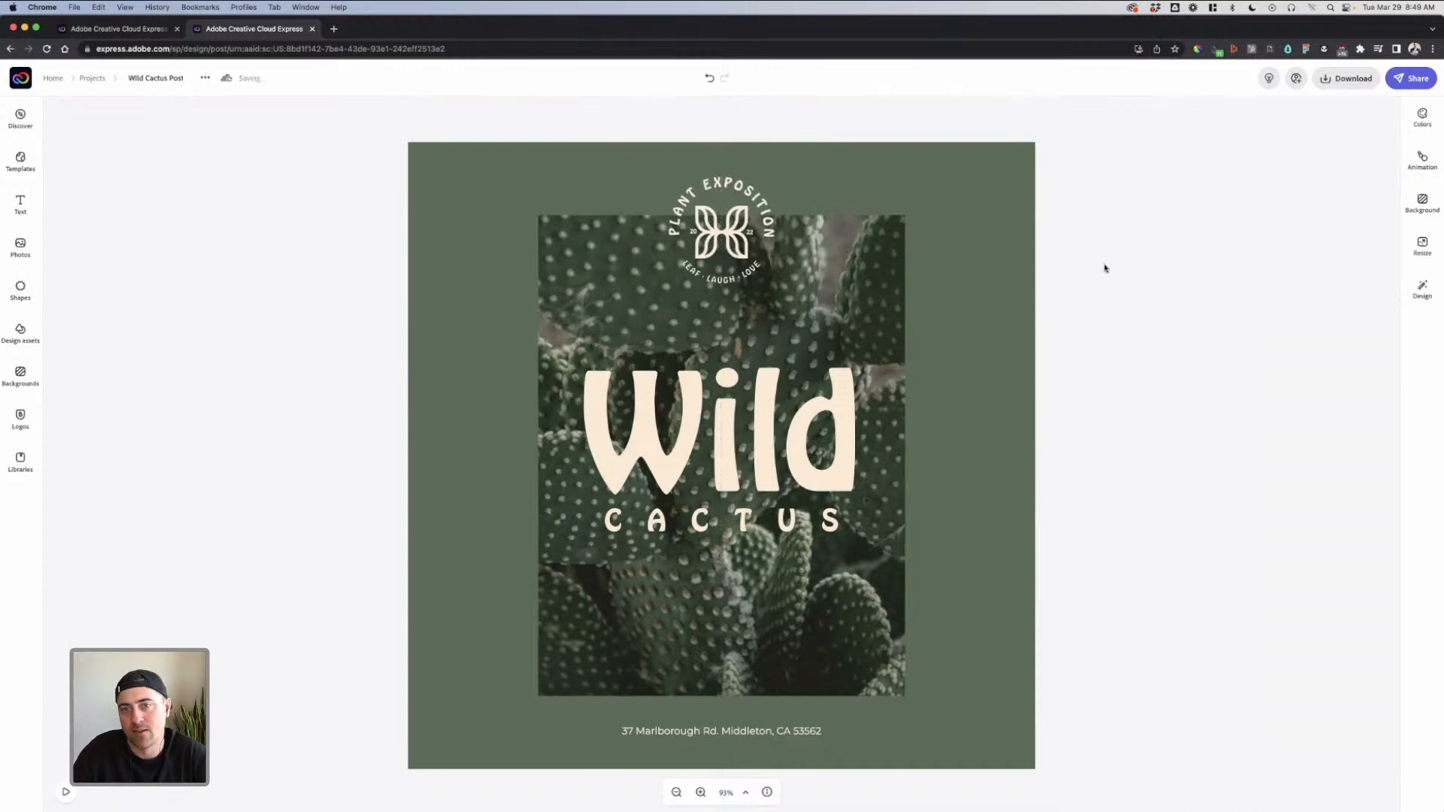
Check the download formats offered for the square version
click(921, 426)
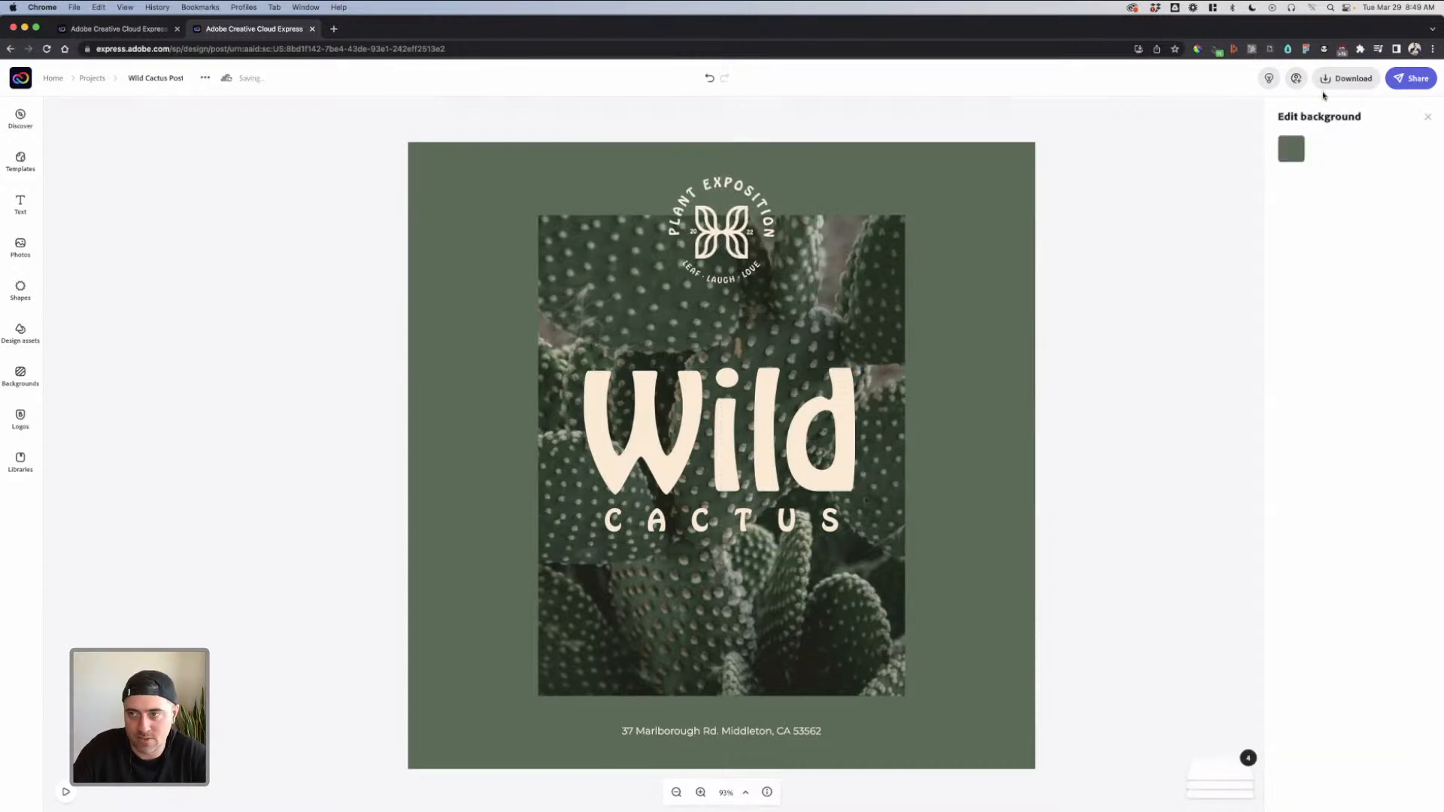
click(1346, 78)
click(1181, 182)
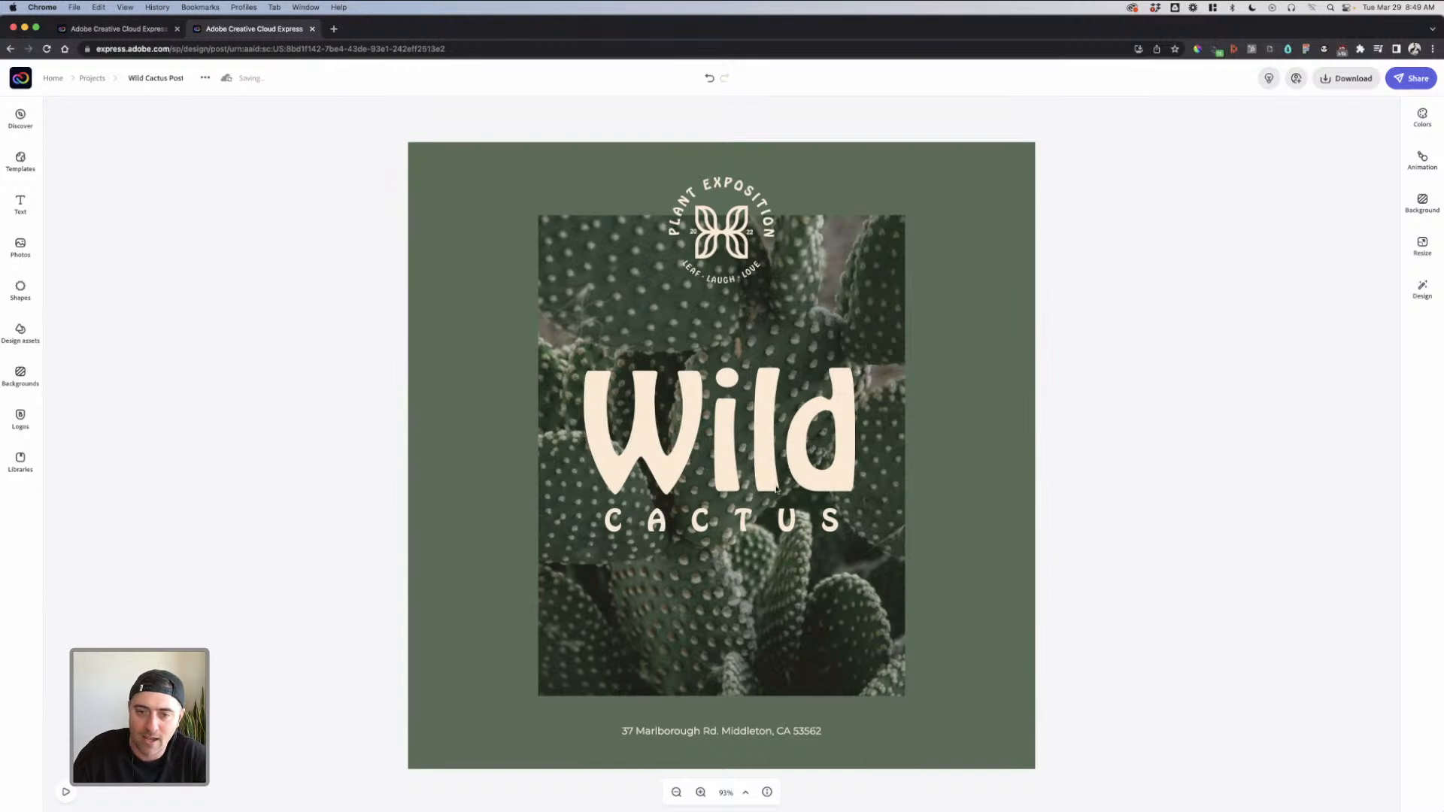
Enlarge the grouped "Wild Cactus" title to nearly the photo's width and center it over the photo
click(767, 521)
drag(861, 367, 910, 336)
drag(855, 414, 826, 418)
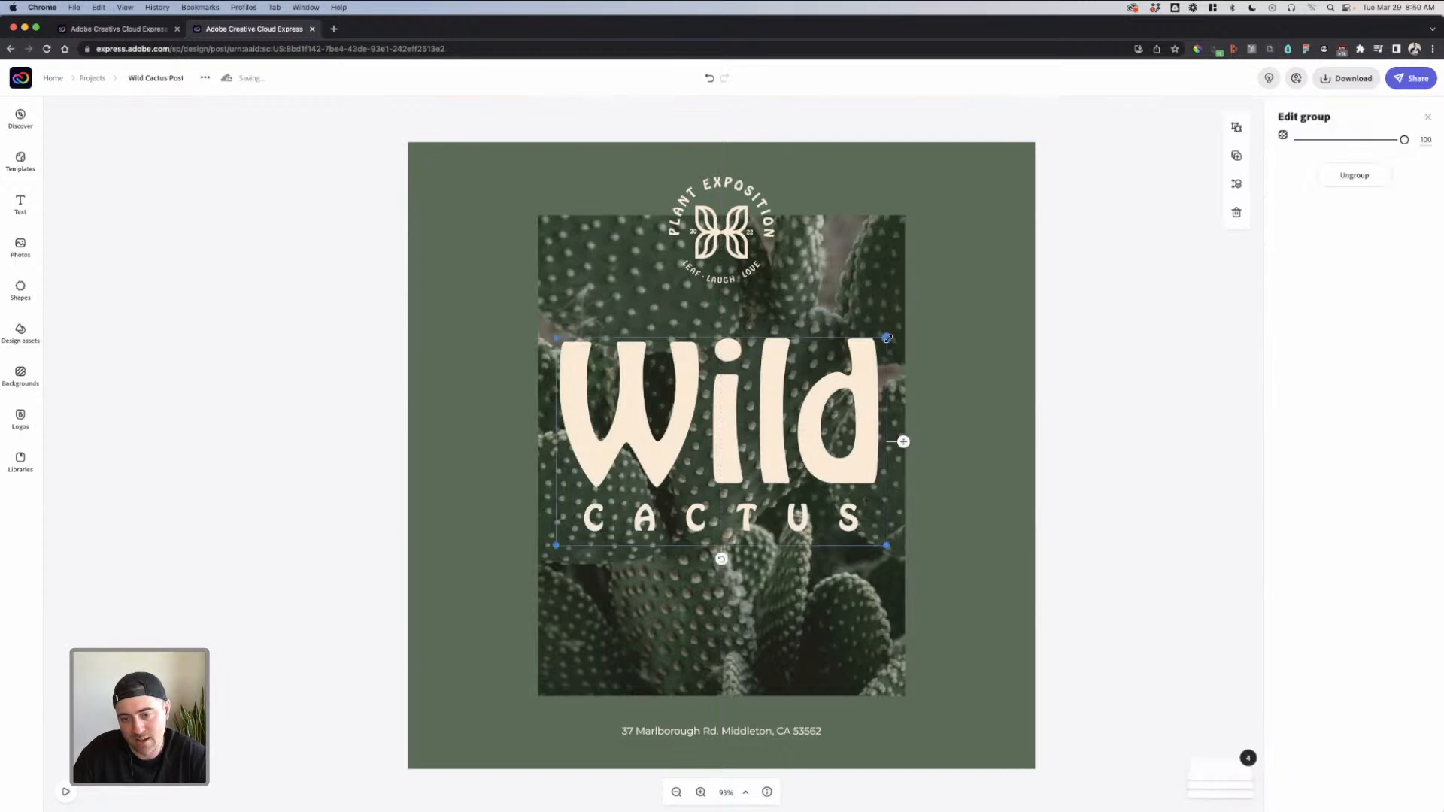
Enlarge the address line to a size of about 21.6 and center it in the green margin below the photo
click(823, 727)
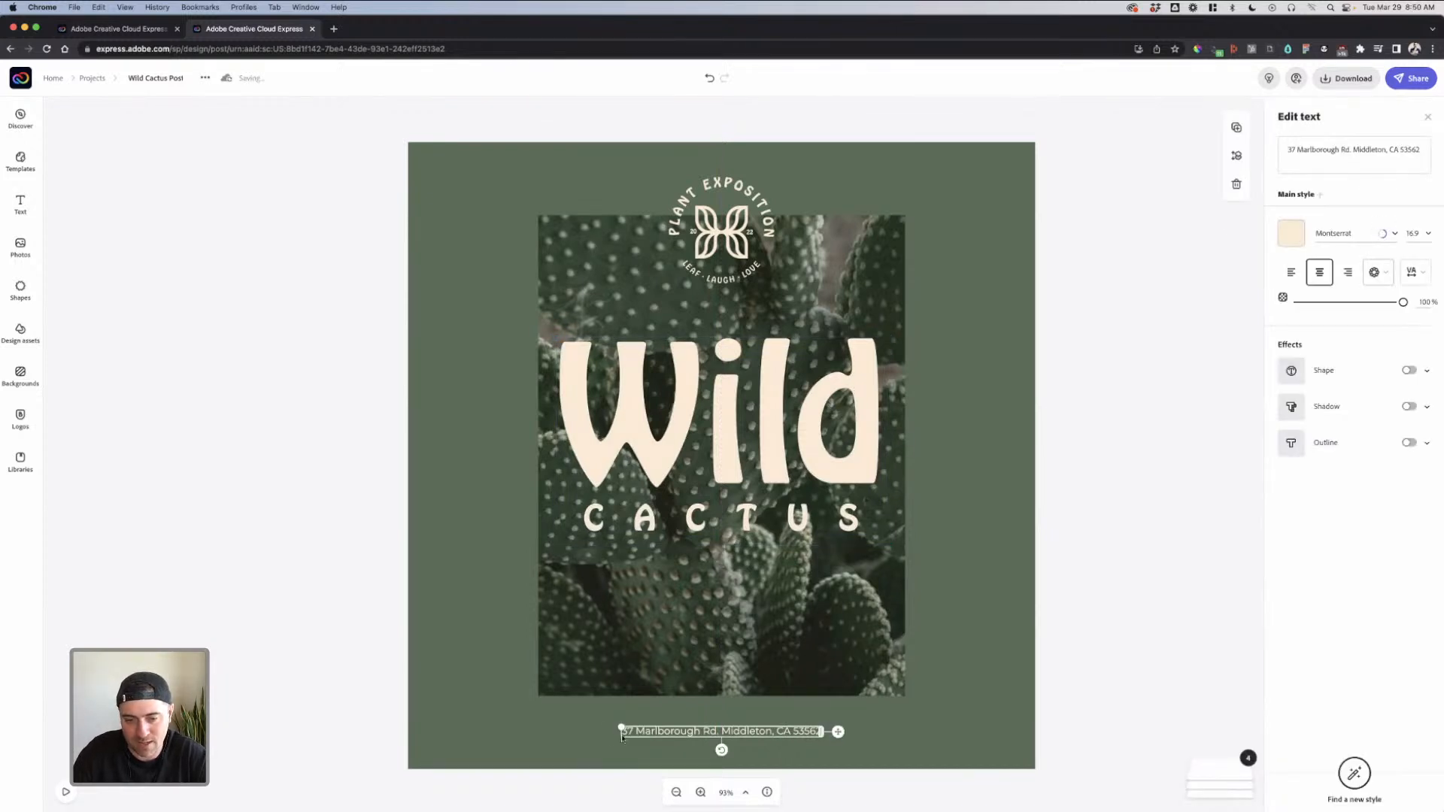
drag(621, 727, 565, 728)
drag(701, 727, 701, 722)
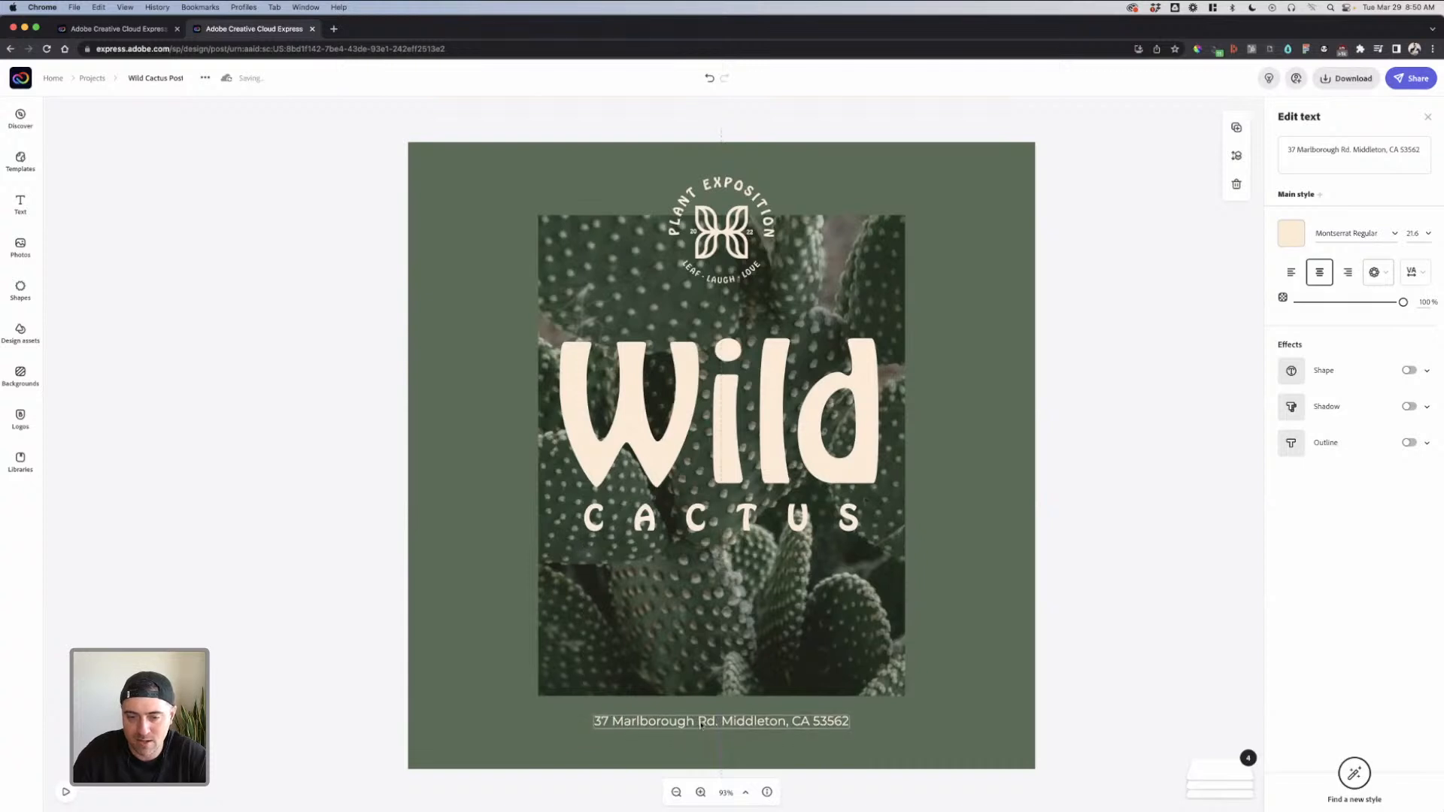
click(1063, 603)
drag(724, 732, 728, 732)
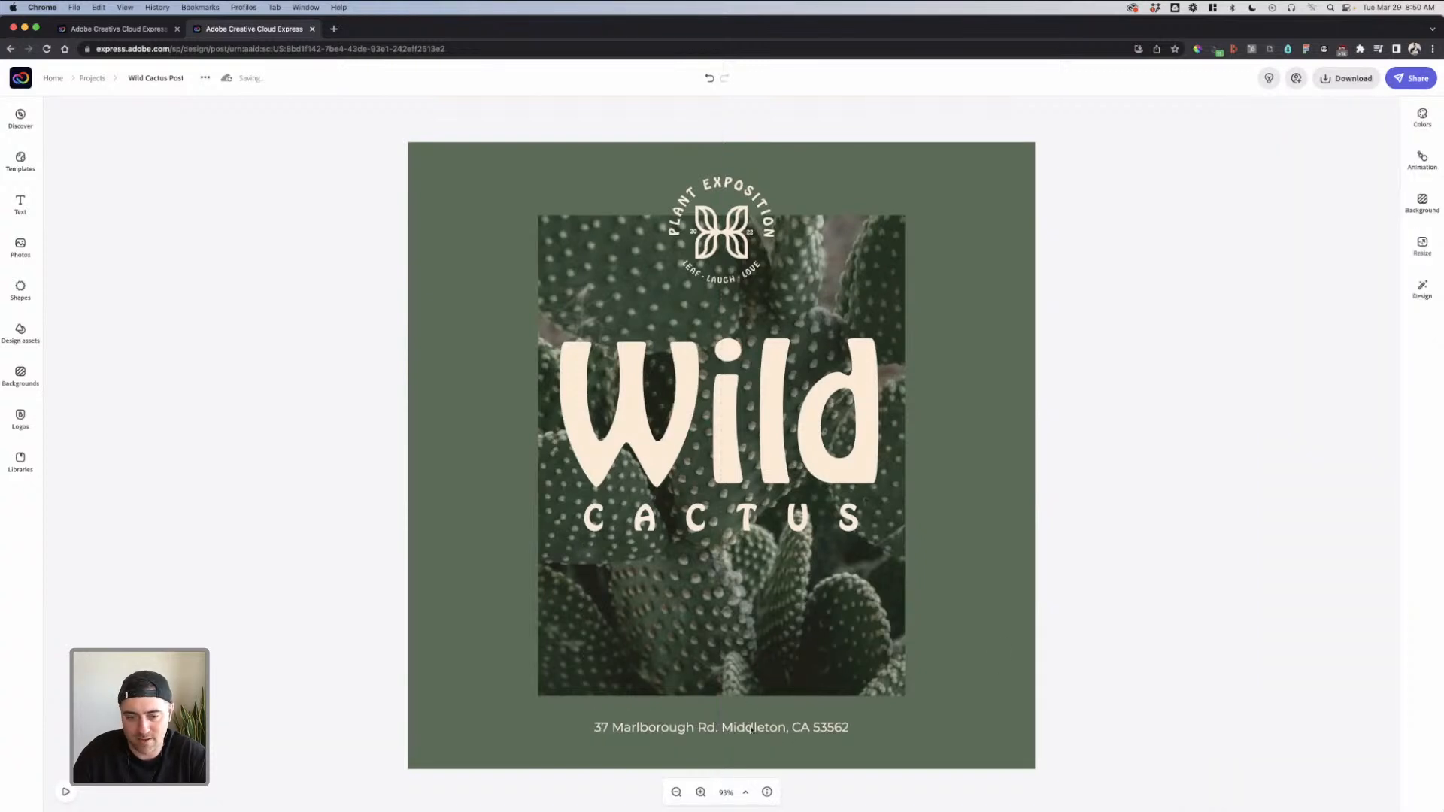
click(715, 734)
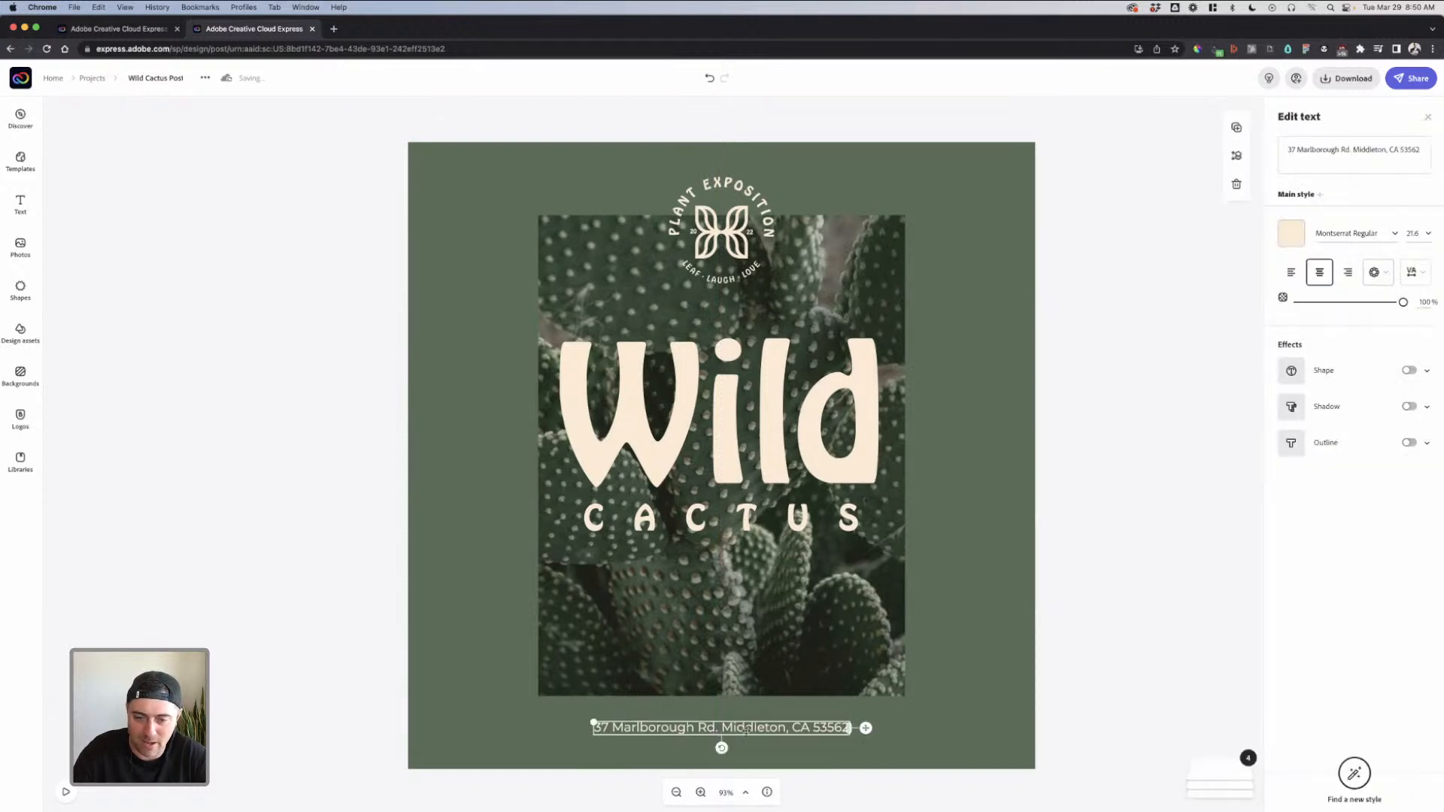
drag(744, 733, 744, 737)
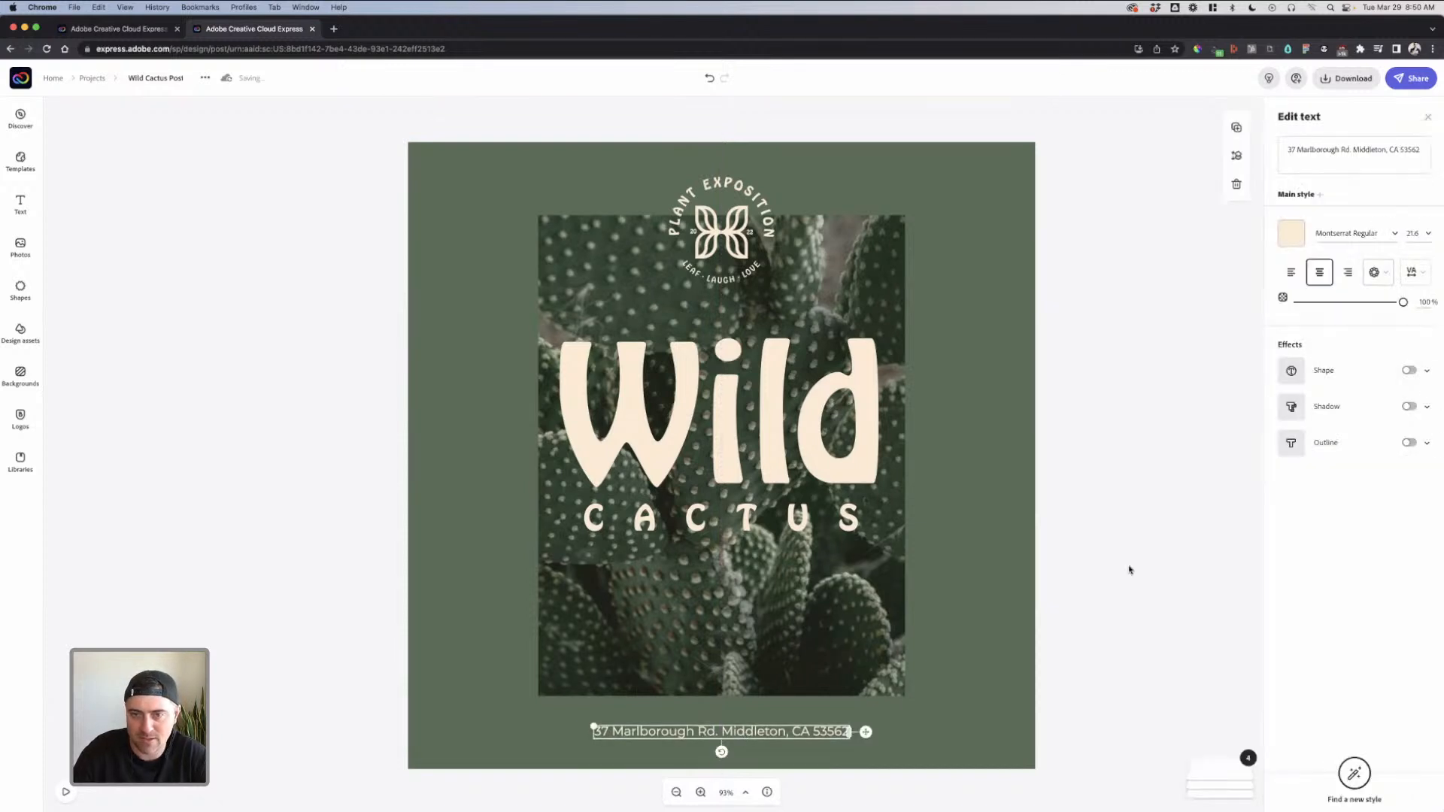
click(1128, 570)
Shrink the grouped "Wild Cactus" title slightly and recenter it horizontally over the photo
click(879, 405)
drag(886, 340, 864, 357)
drag(759, 419, 766, 418)
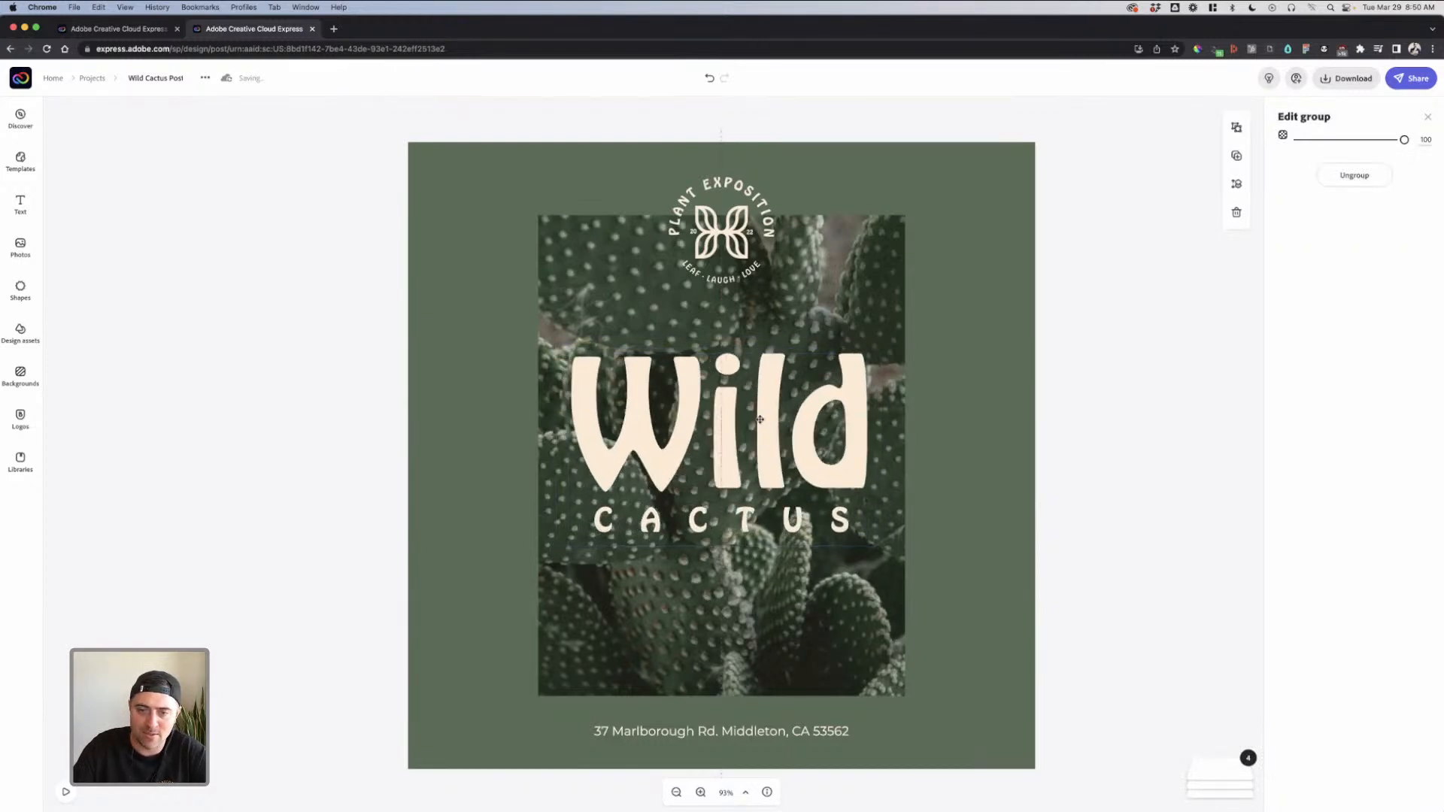
click(1054, 382)
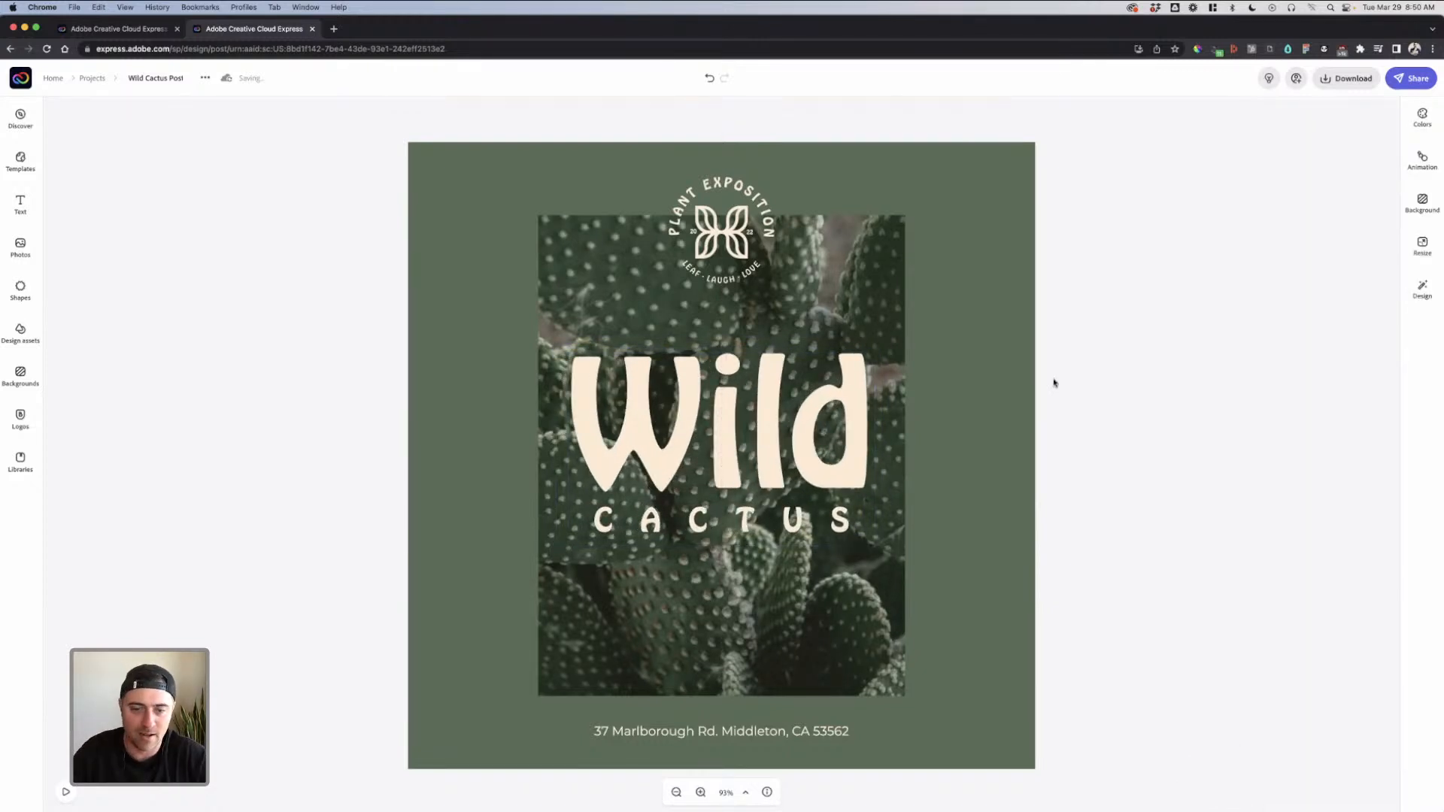
Widen the cactus photo on both sides so it is nearly square and horizontally centered on the green background
click(895, 363)
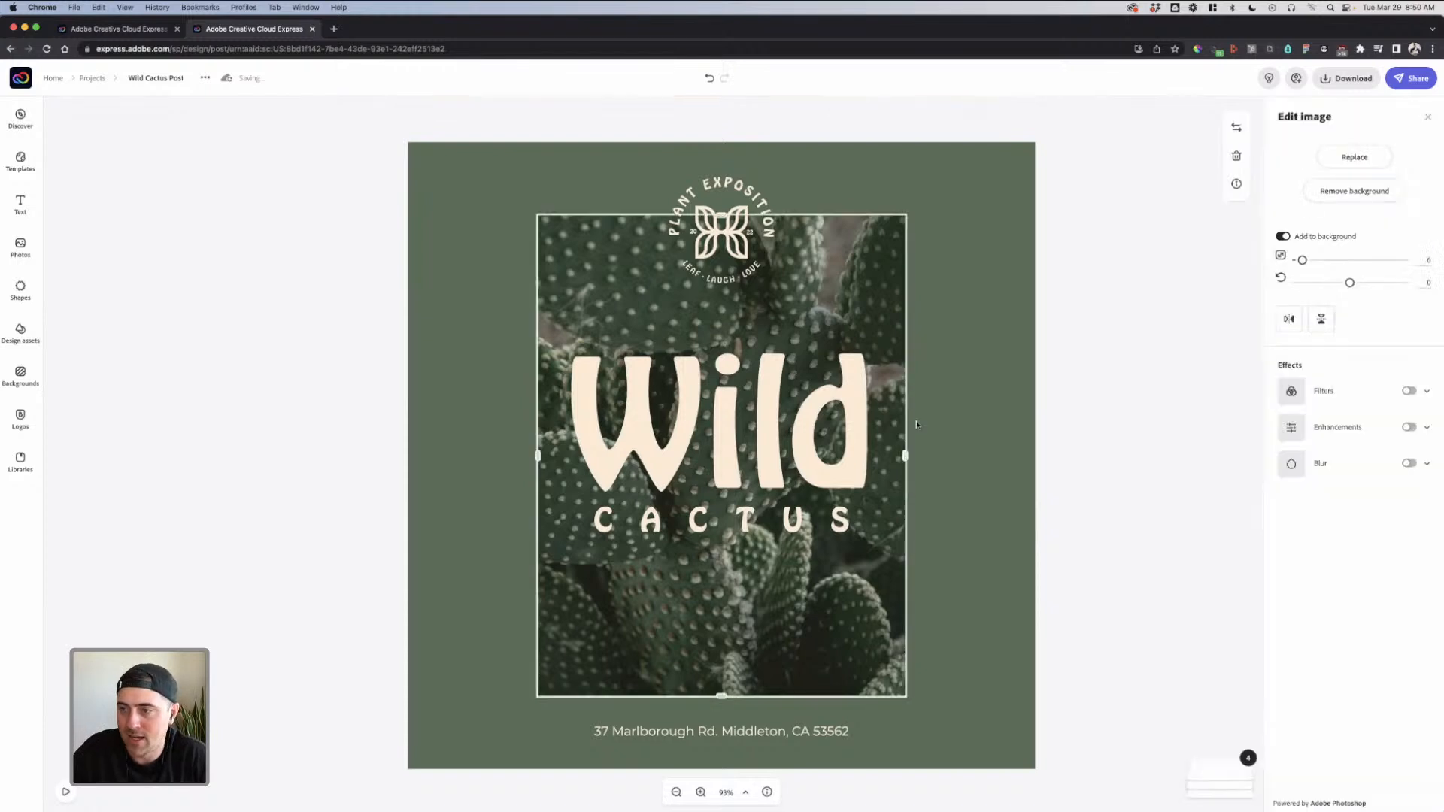
drag(905, 456, 961, 456)
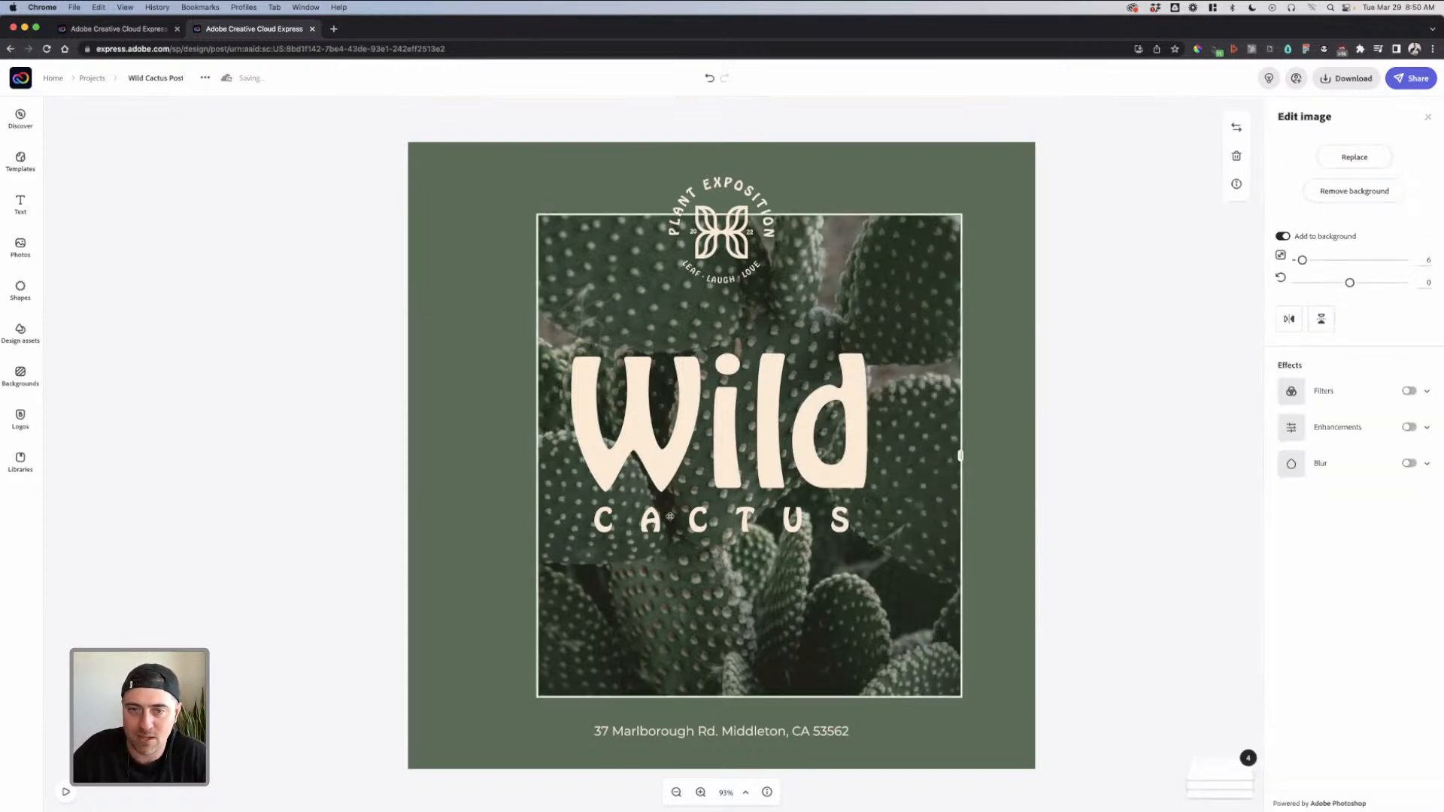
click(506, 457)
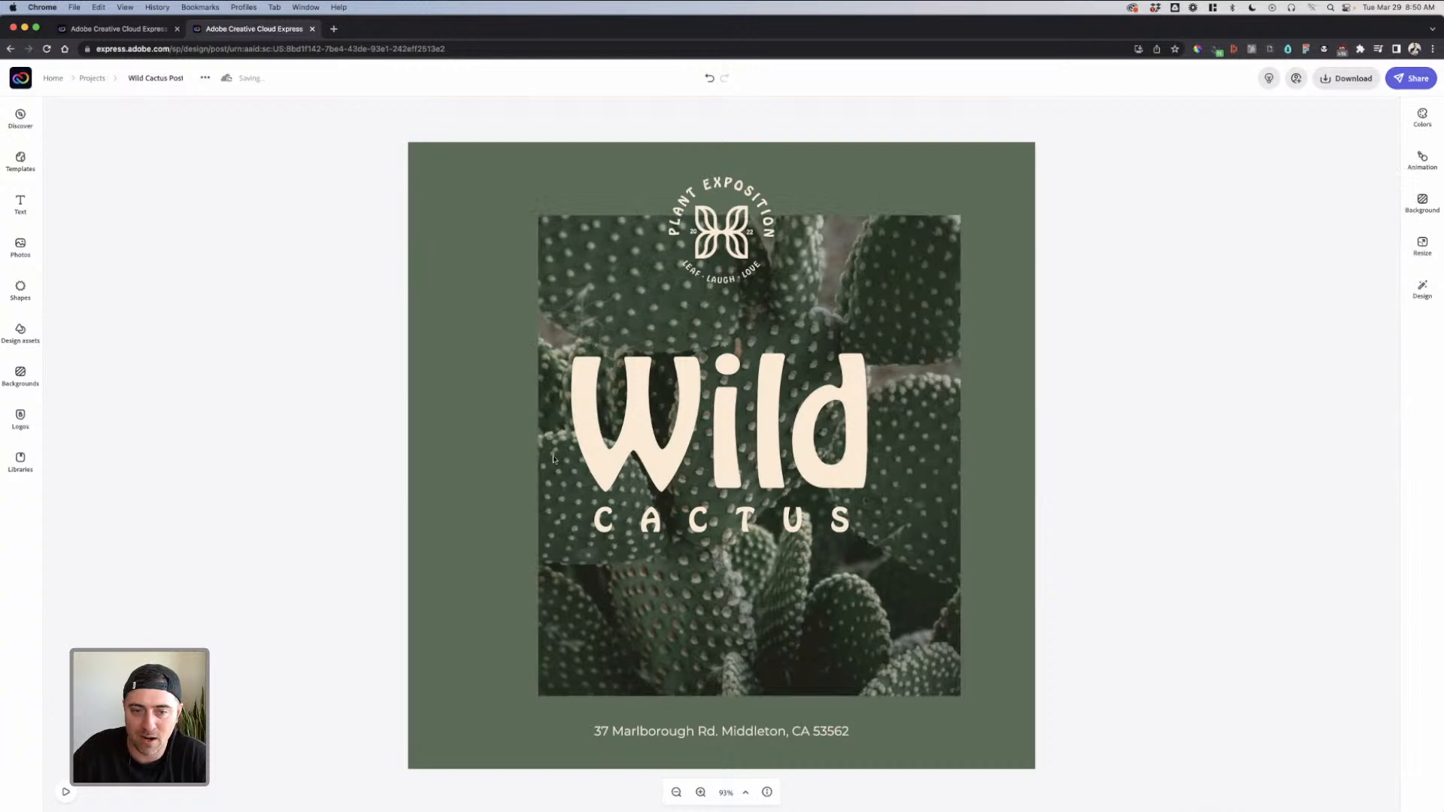
click(903, 480)
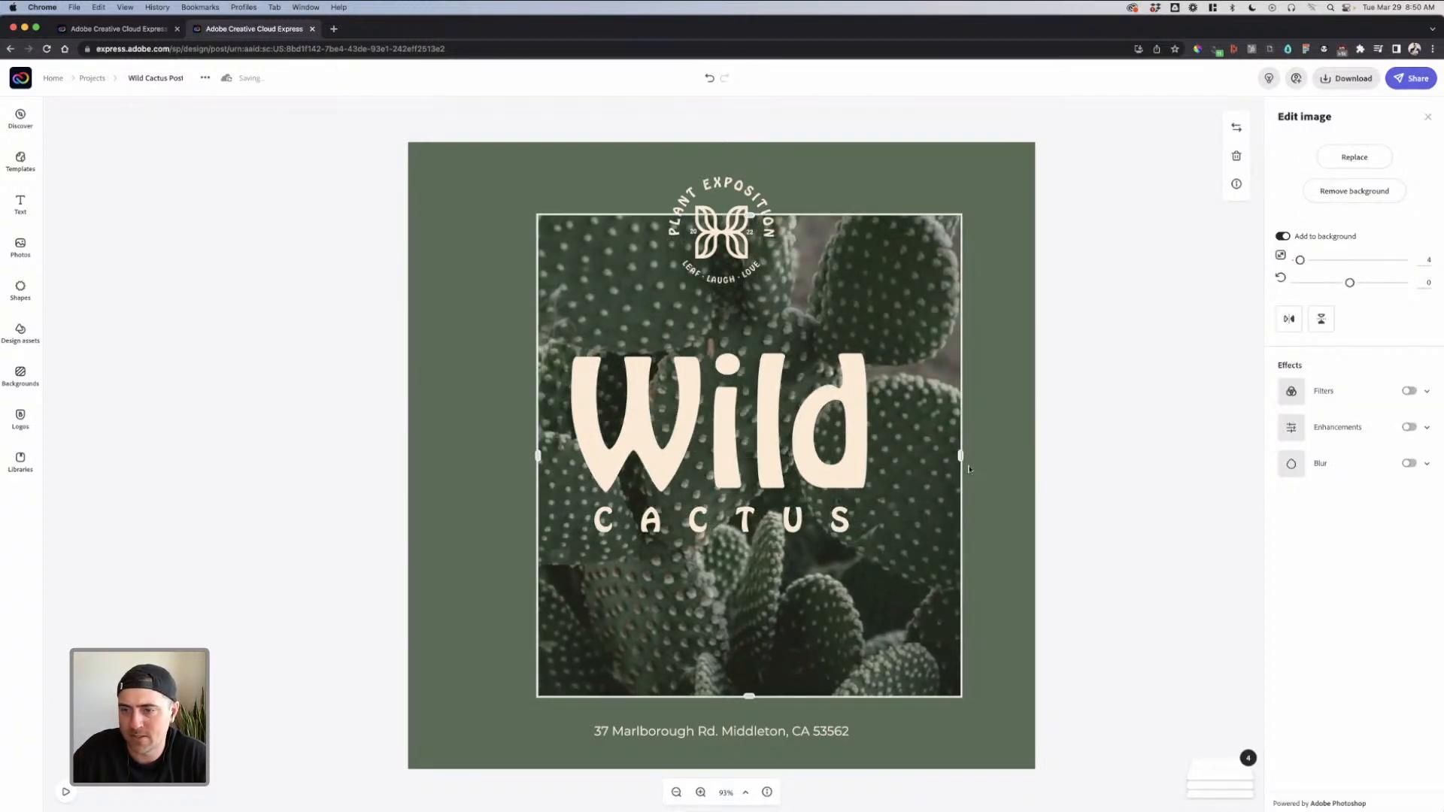
drag(537, 455, 488, 455)
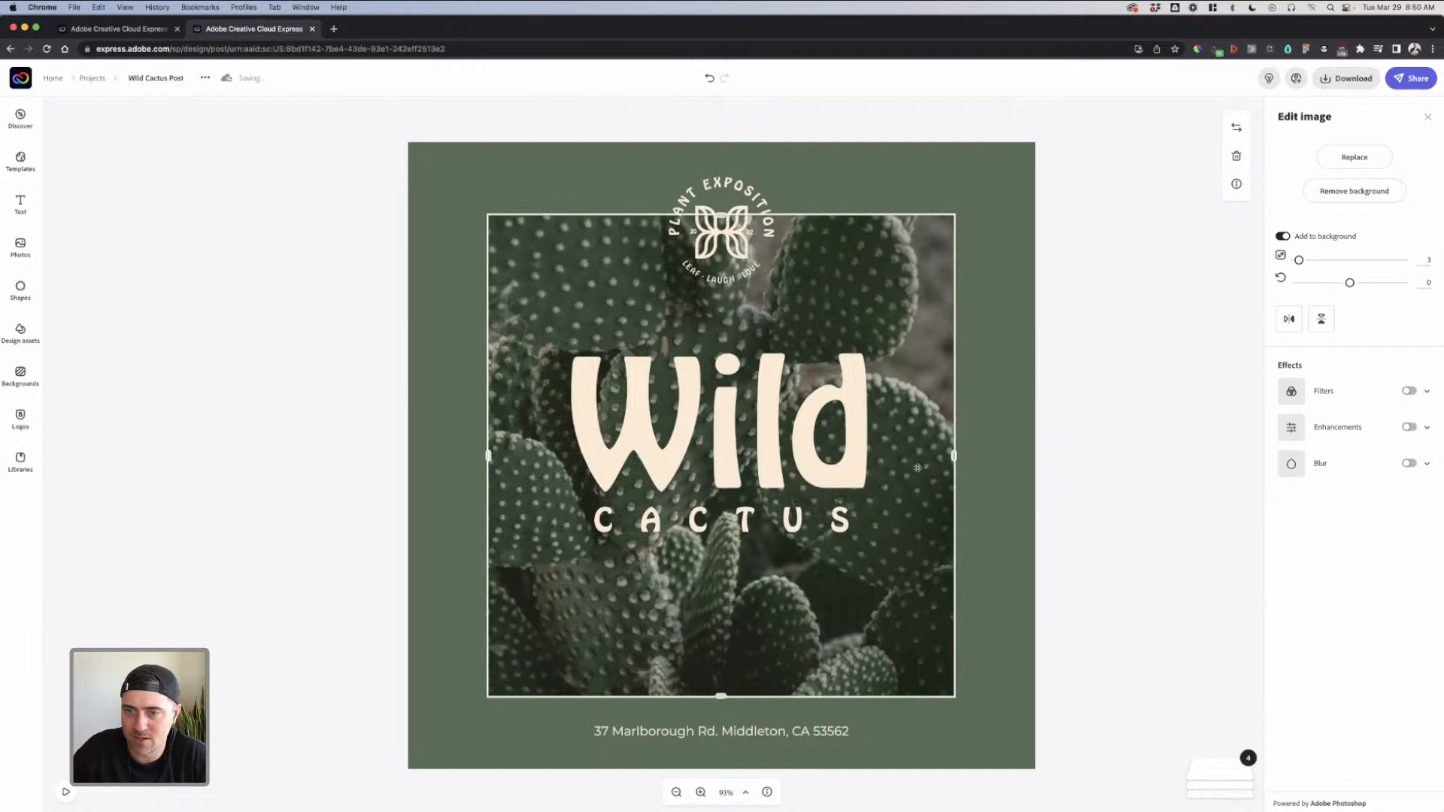
click(1038, 446)
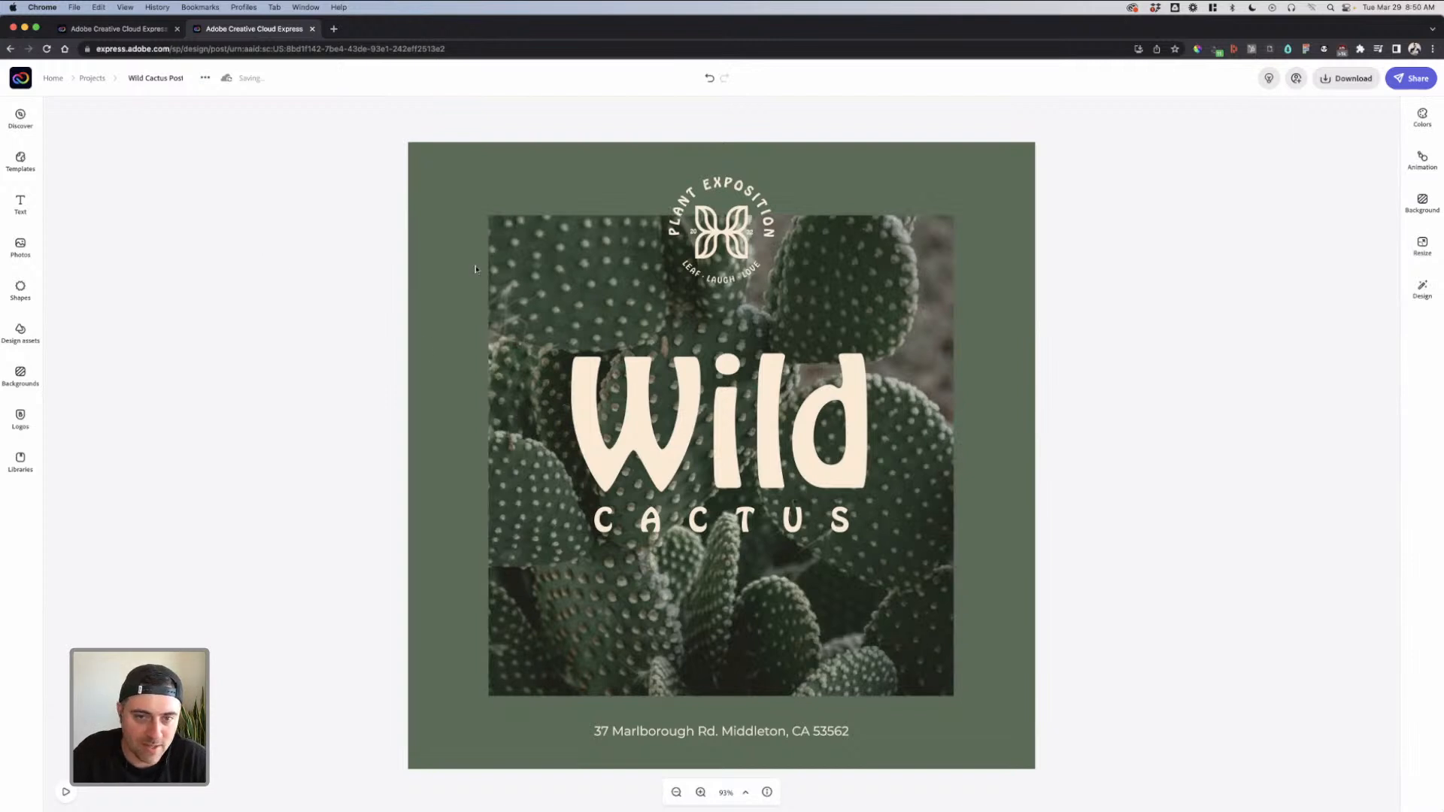
Return to the projects list and duplicate the cream "Spring Sale 30% Off" project, naming the copy "Sales post"
click(93, 79)
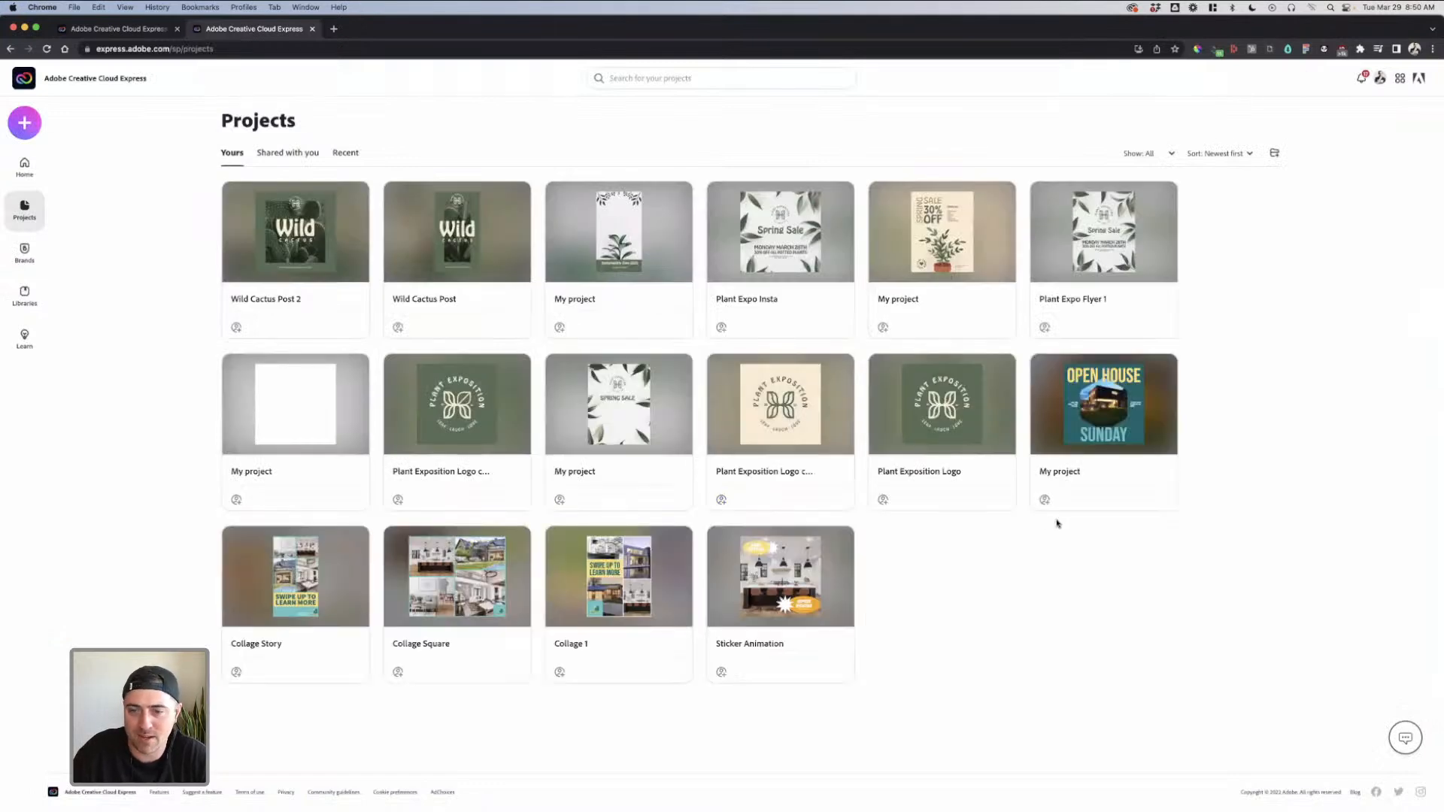
mouse_move(951, 231)
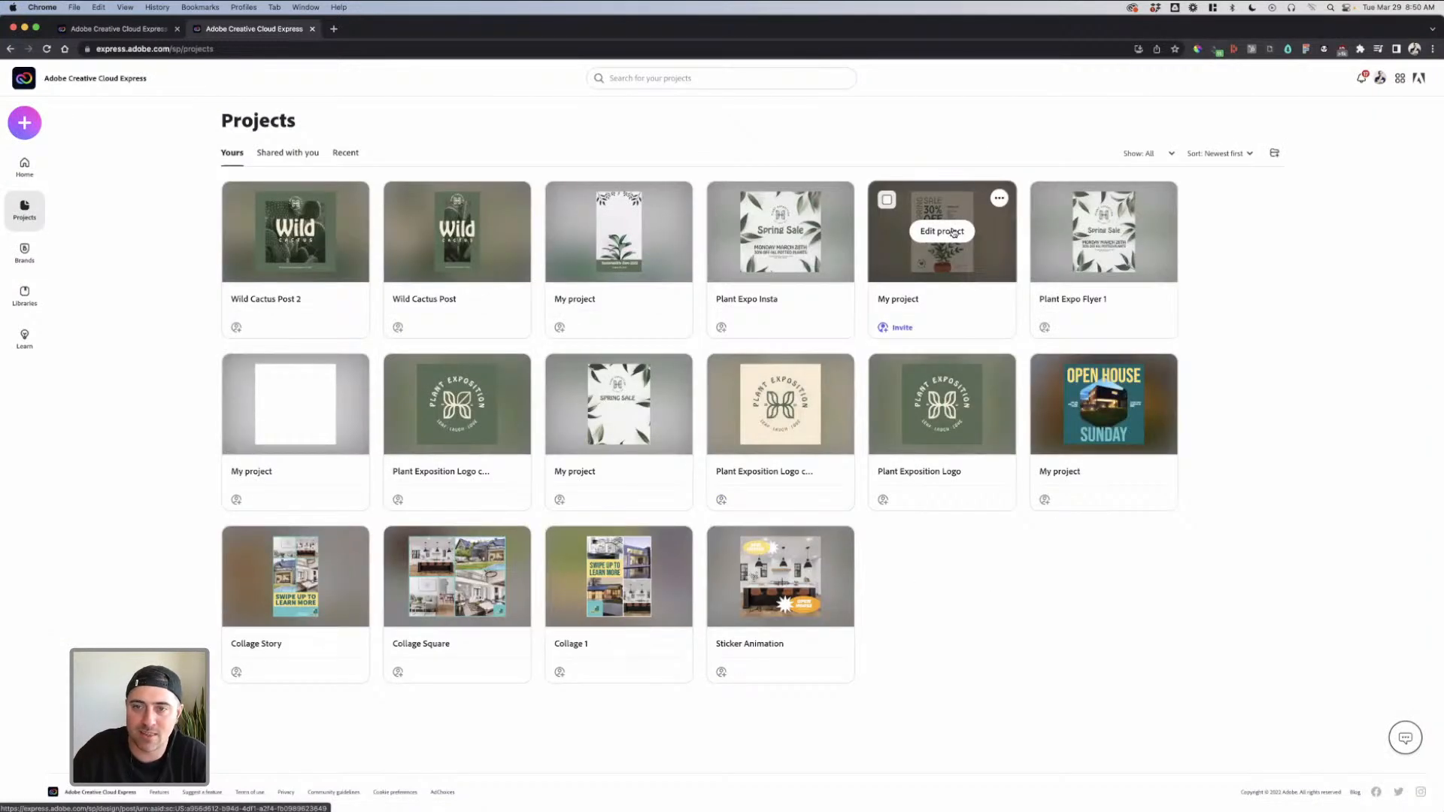
click(956, 233)
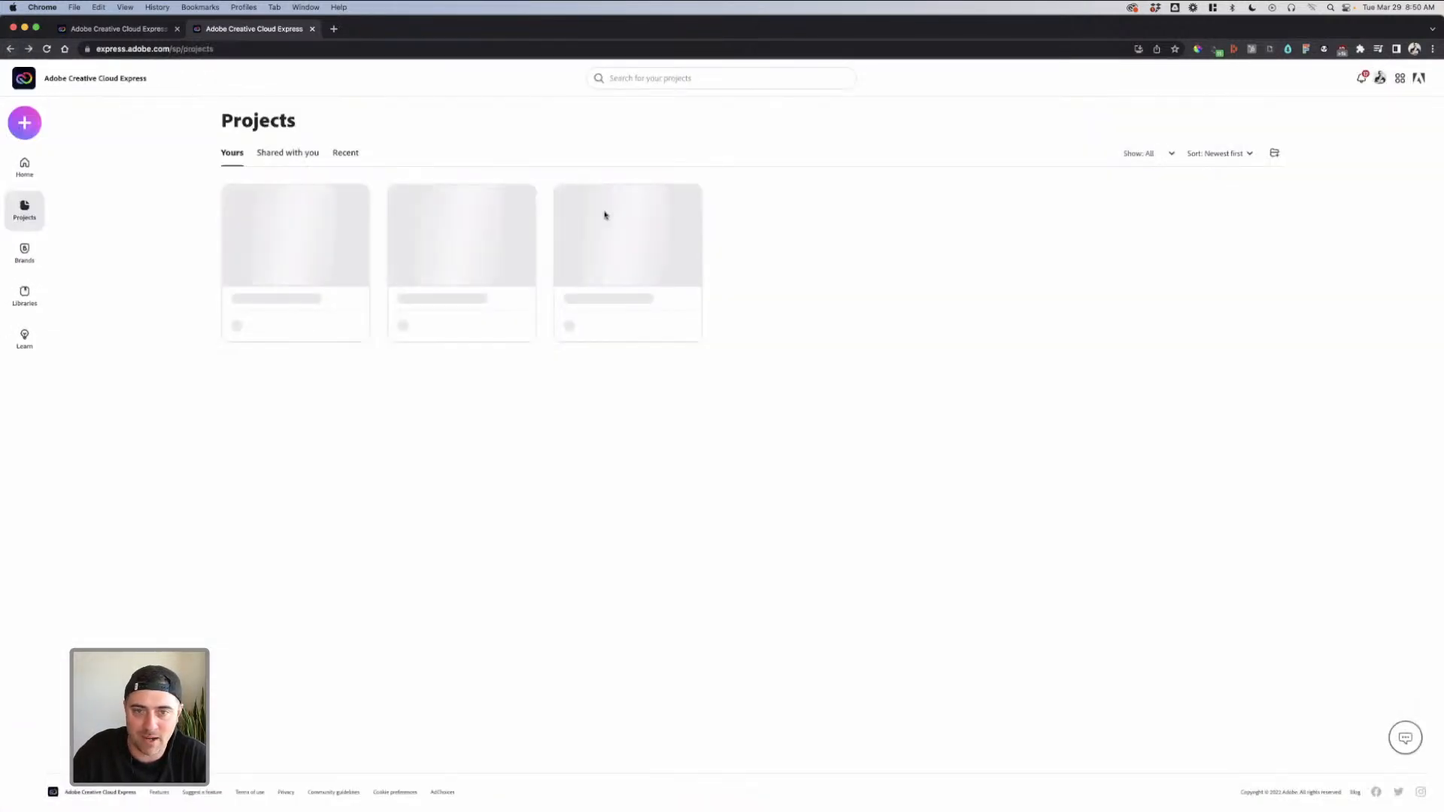
click(999, 198)
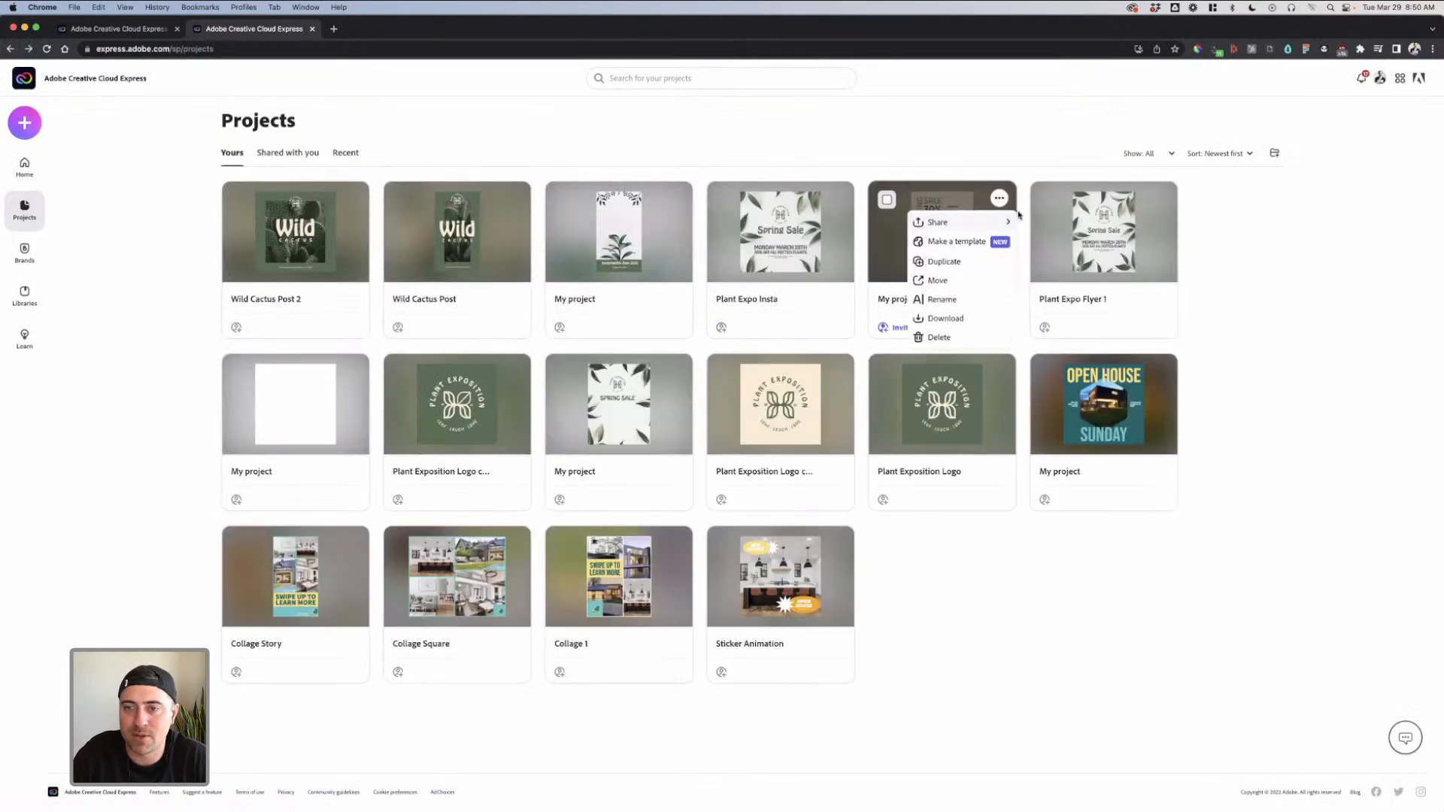
click(945, 260)
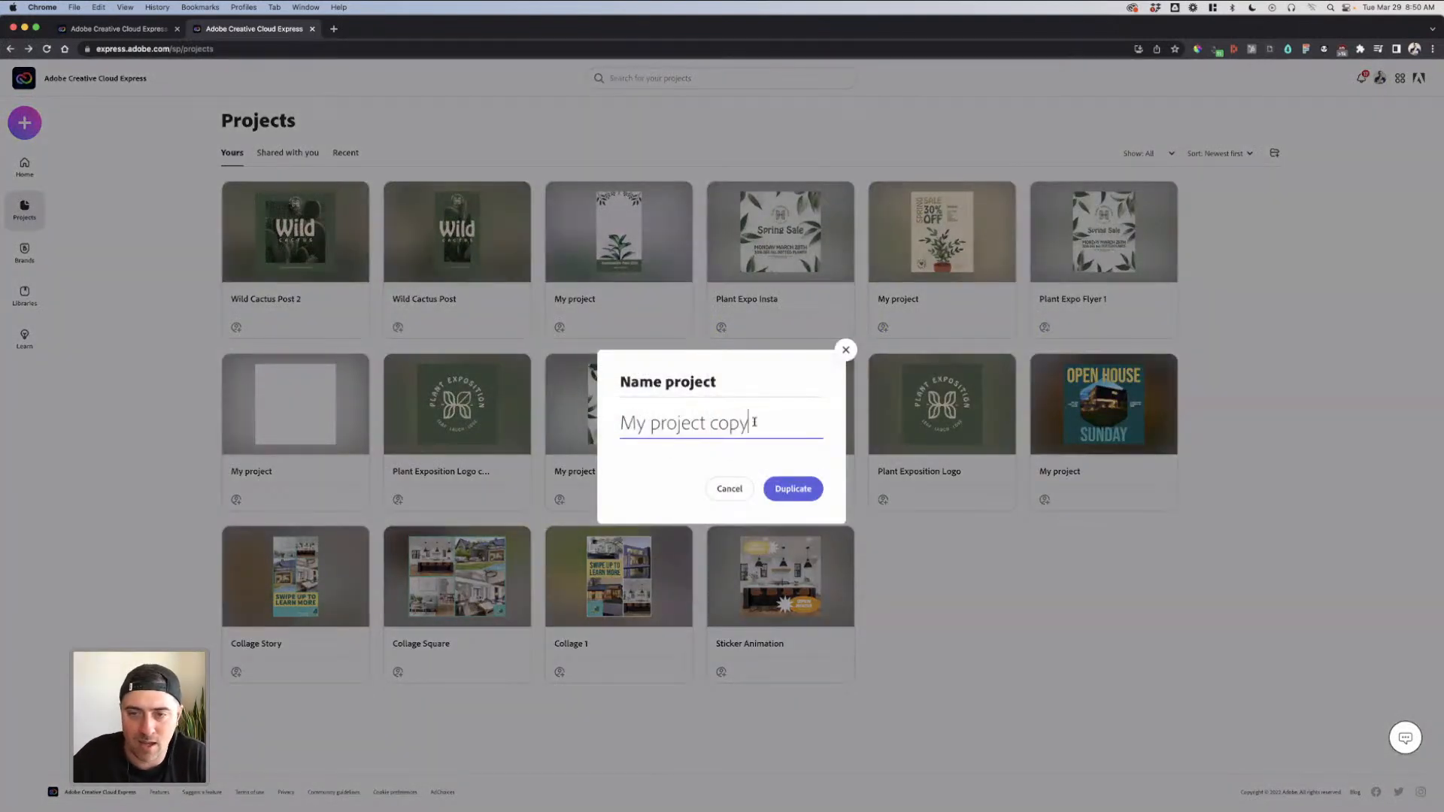
drag(754, 422, 547, 417)
key(BackSpace)
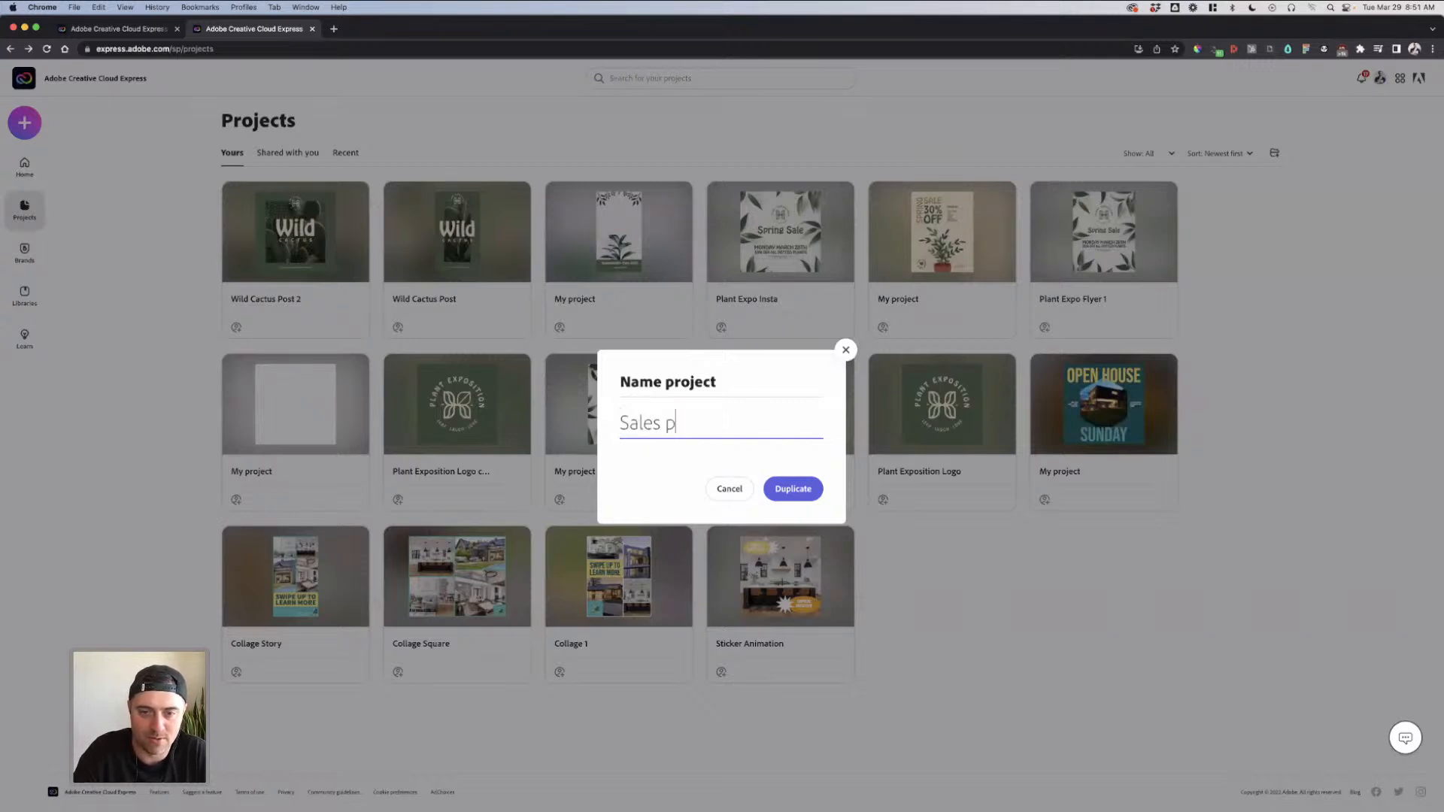
click(797, 490)
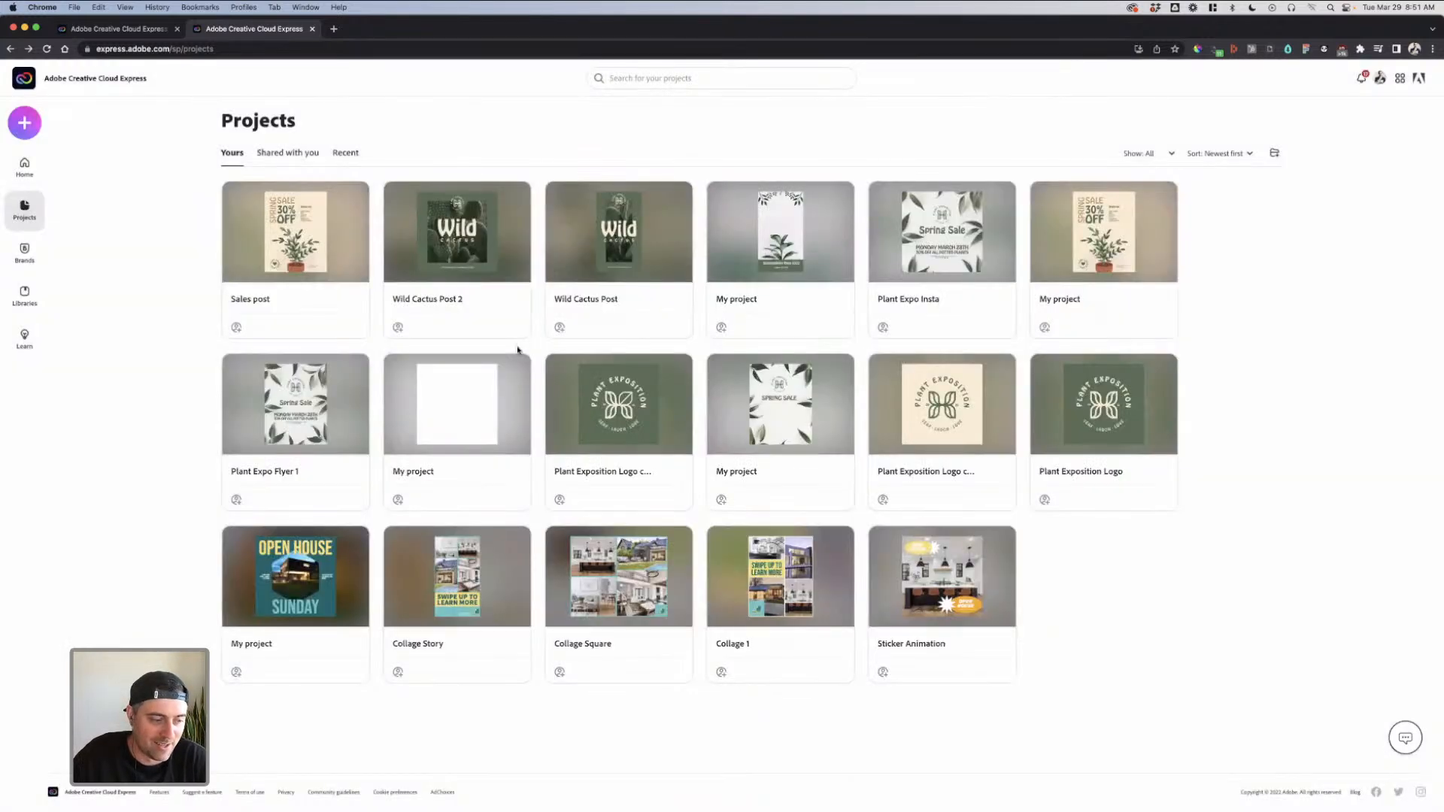
Open the "Sales post" project for editing and resize it to the standard Square format
mouse_move(293, 242)
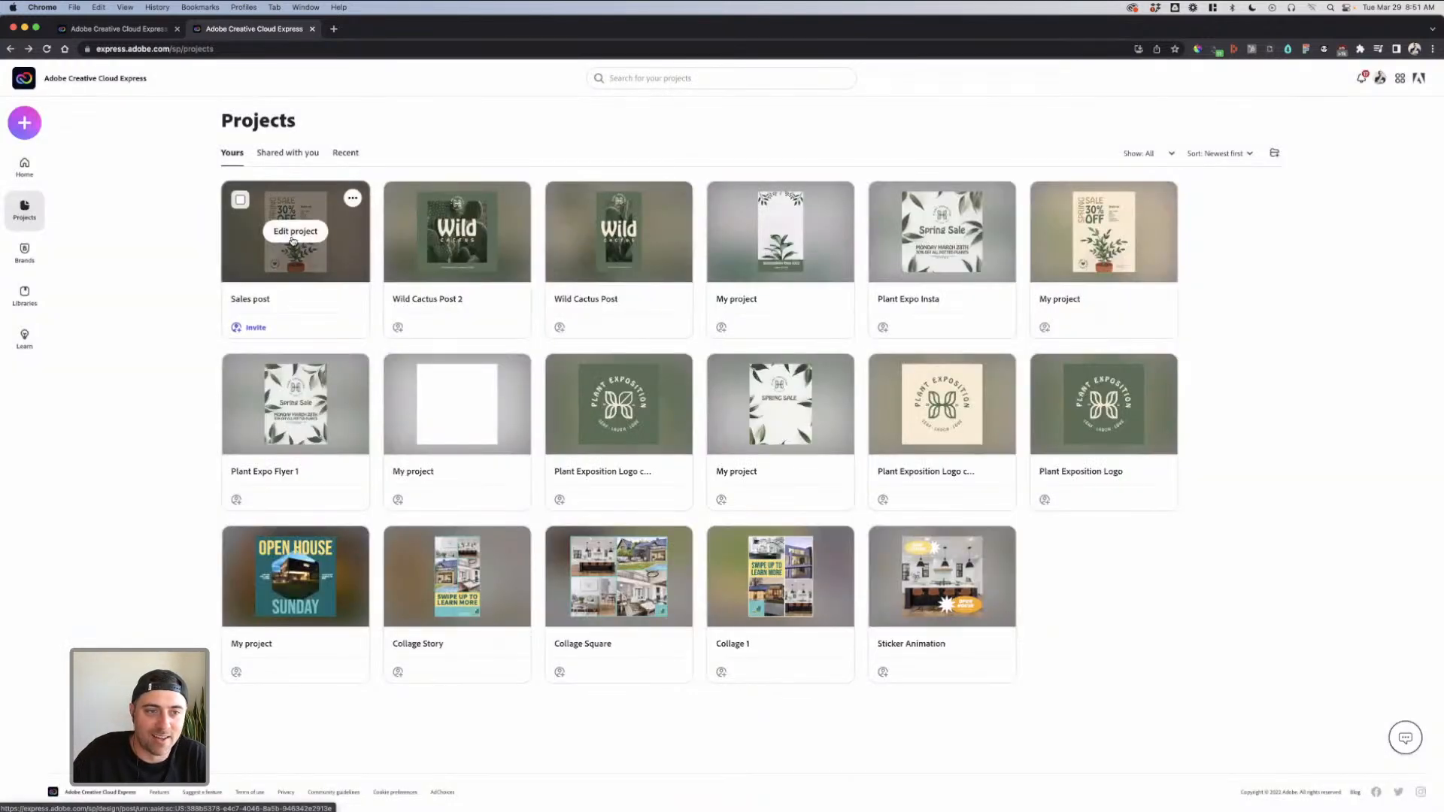
click(292, 234)
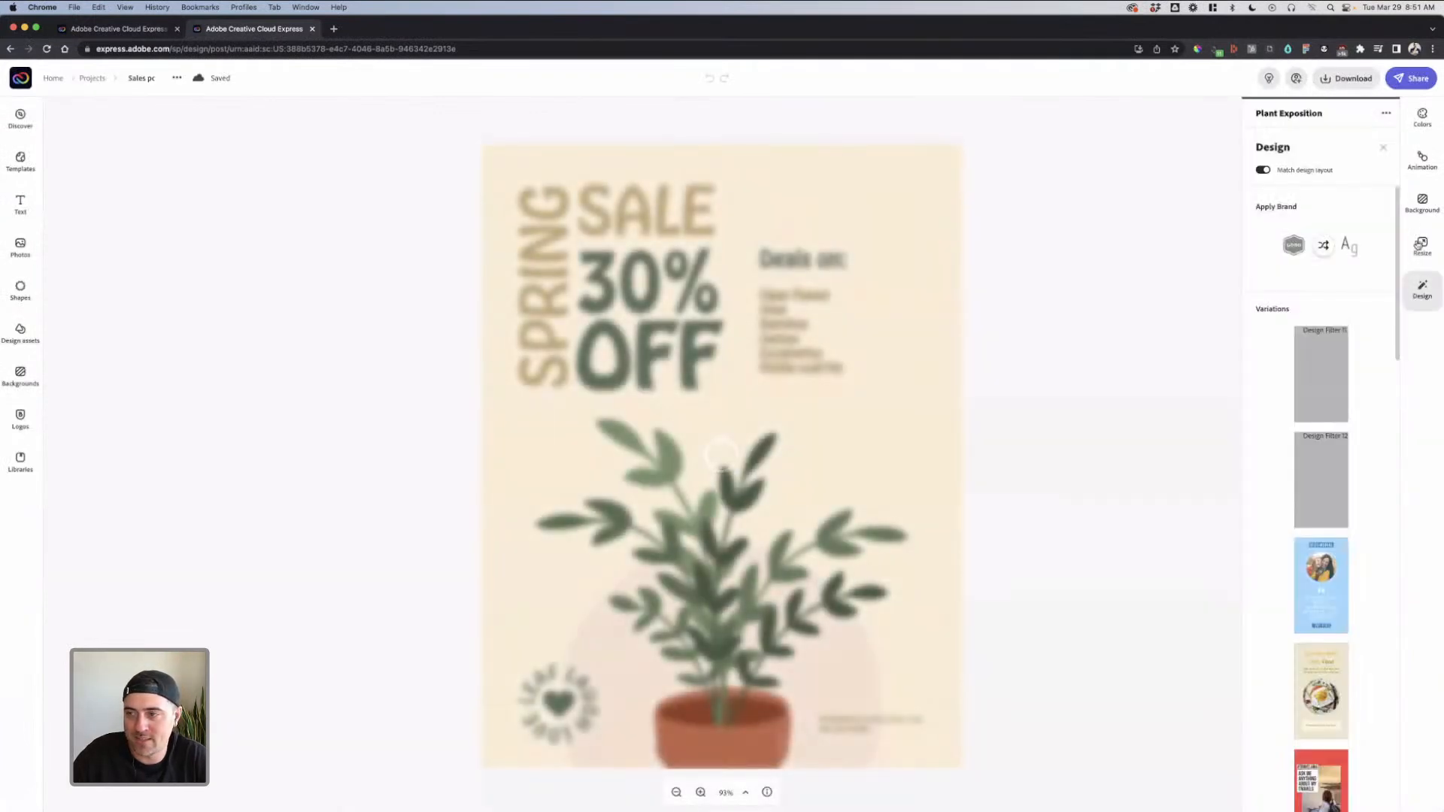
click(1422, 246)
scroll(1344, 334, down, 15)
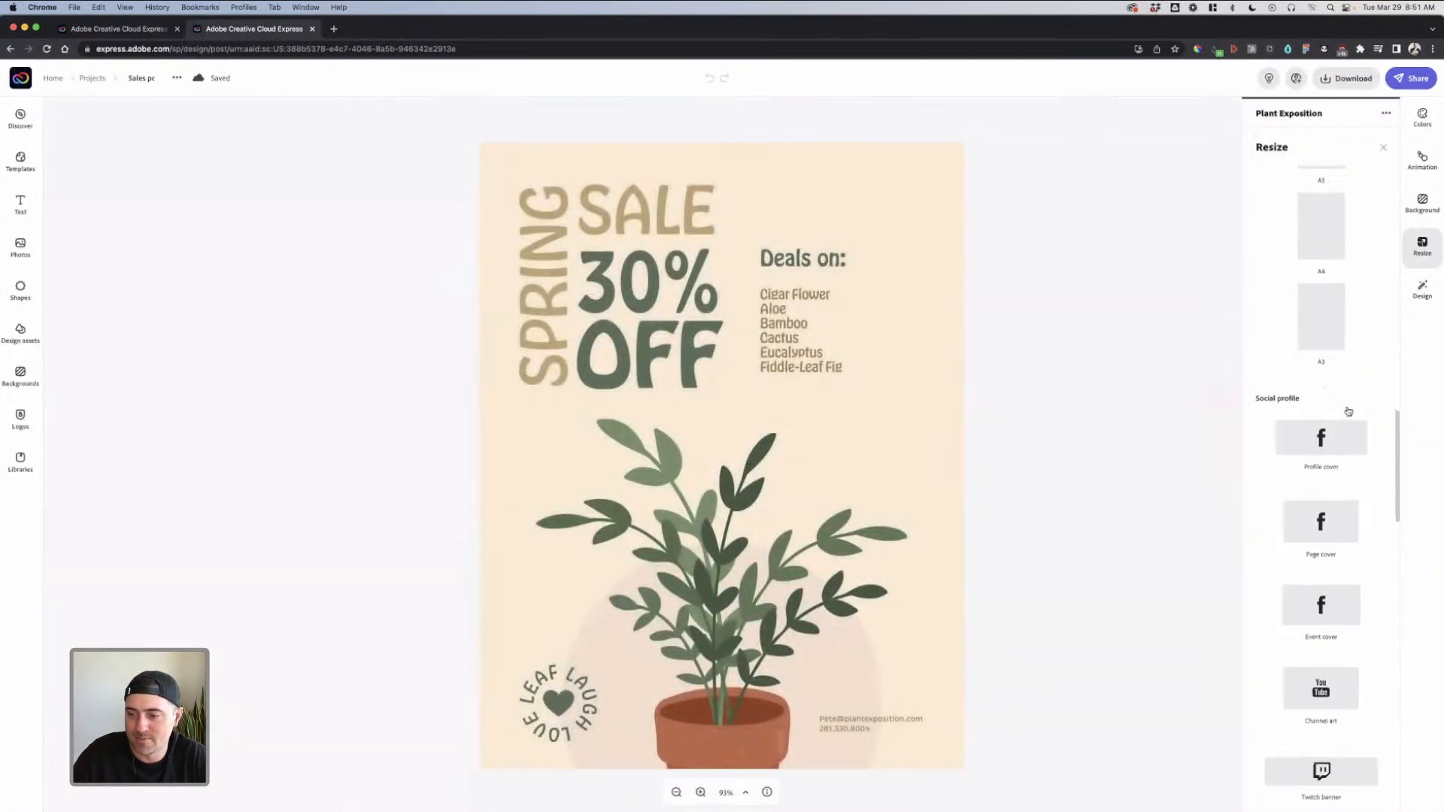
scroll(1317, 514, down, 5)
click(1317, 505)
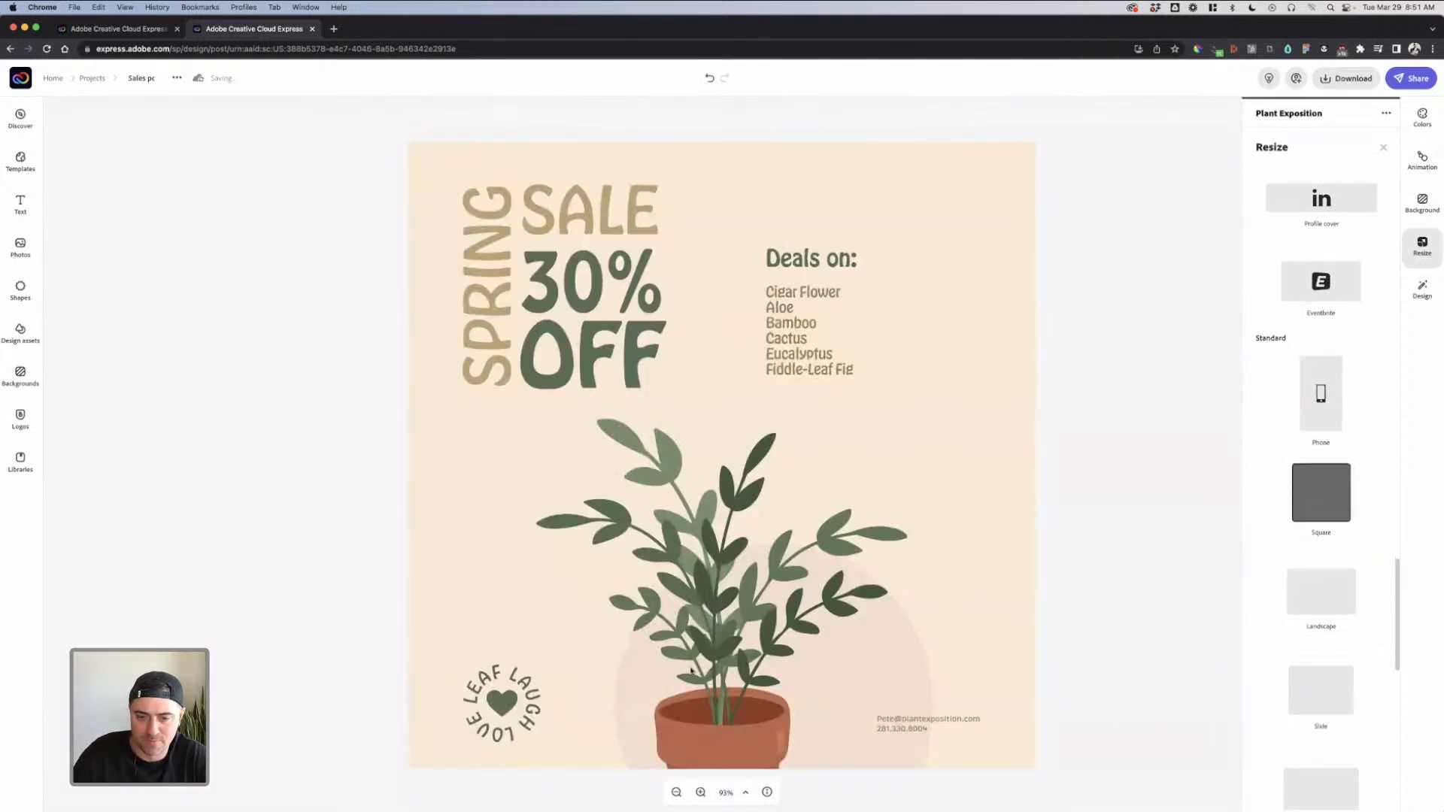
Enlarge the pale circle behind the plant and center it horizontally at the bottom of the design
click(715, 699)
click(915, 675)
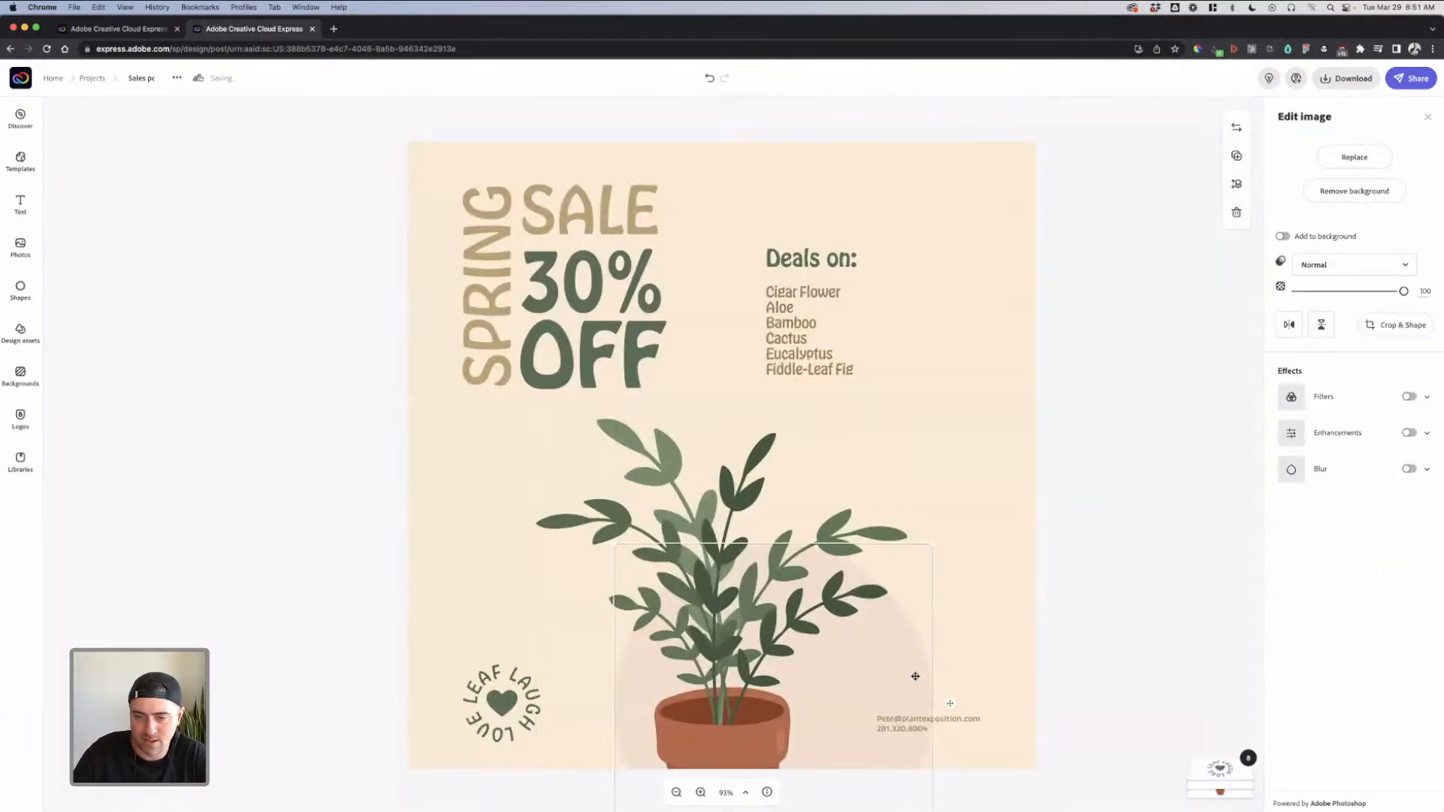
mouse_move(849, 679)
mouse_down()
mouse_move(835, 680)
mouse_move(861, 680)
mouse_move(862, 654)
mouse_up()
drag(877, 543, 1008, 483)
drag(915, 612, 885, 653)
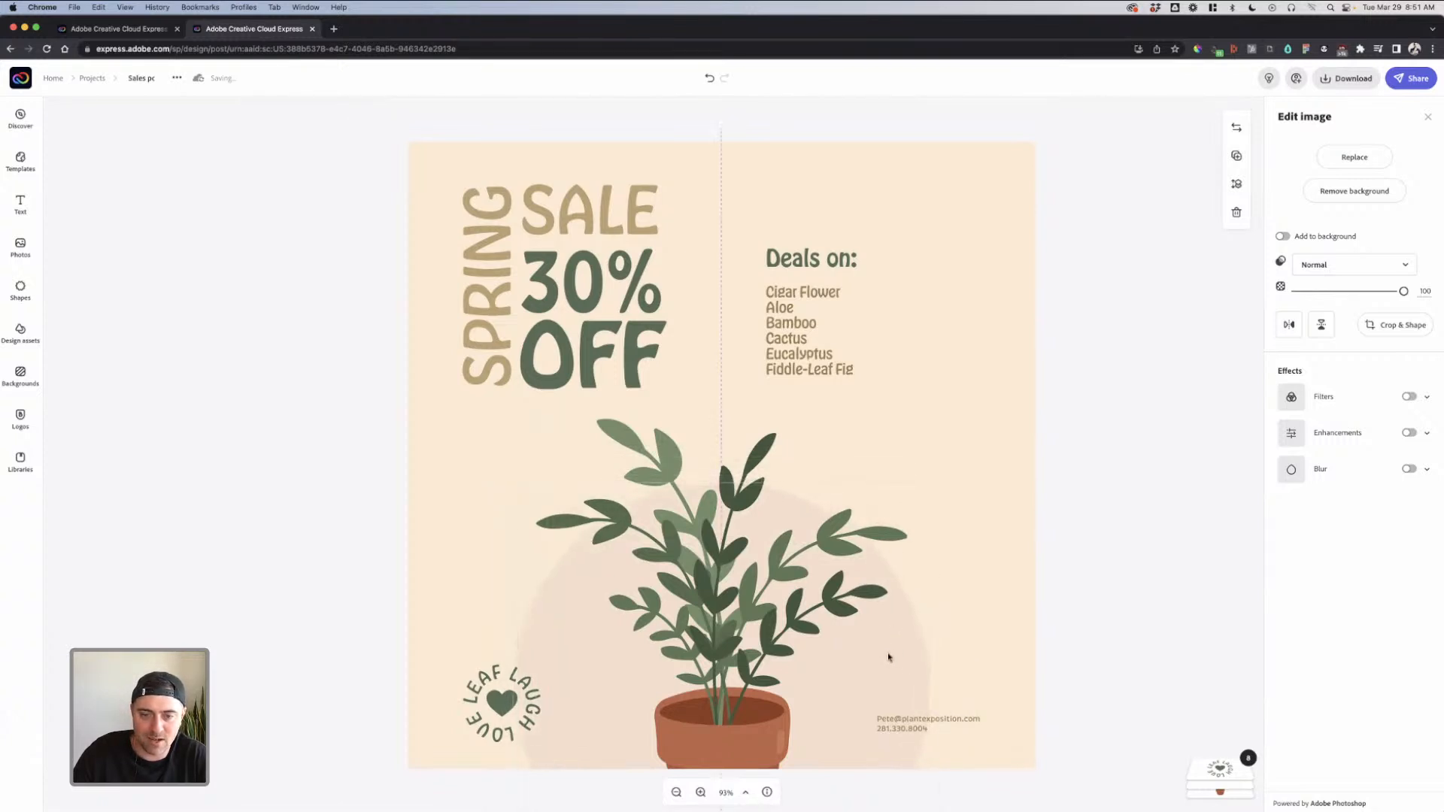
Enlarge the potted plant to about the pale circle's width and center it over the circle
click(845, 539)
drag(906, 425, 978, 393)
drag(763, 491, 727, 539)
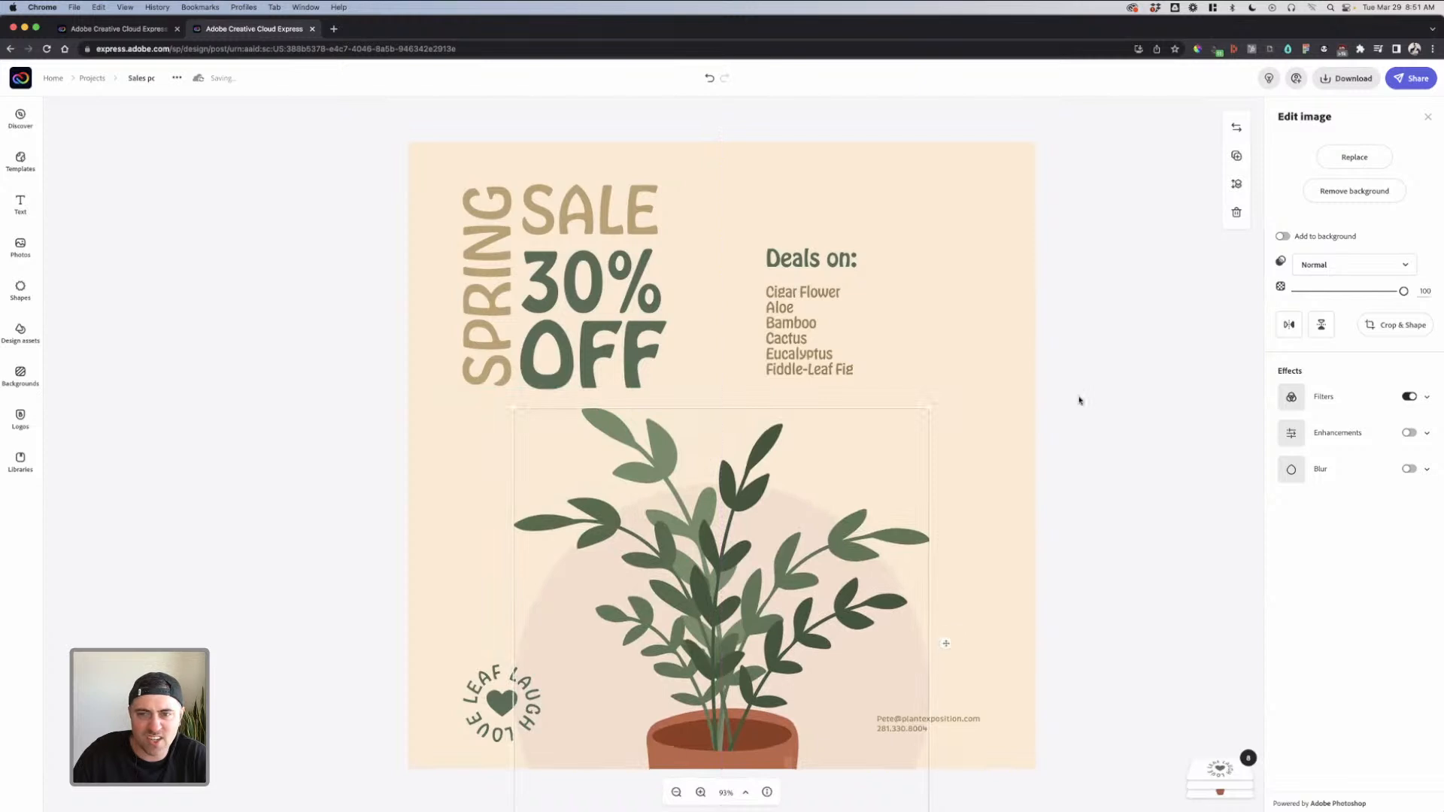
click(1073, 403)
Enlarge the "Deals on:" heading and plant list together and position them level with the "Spring Sale 30% Off" title
click(797, 259)
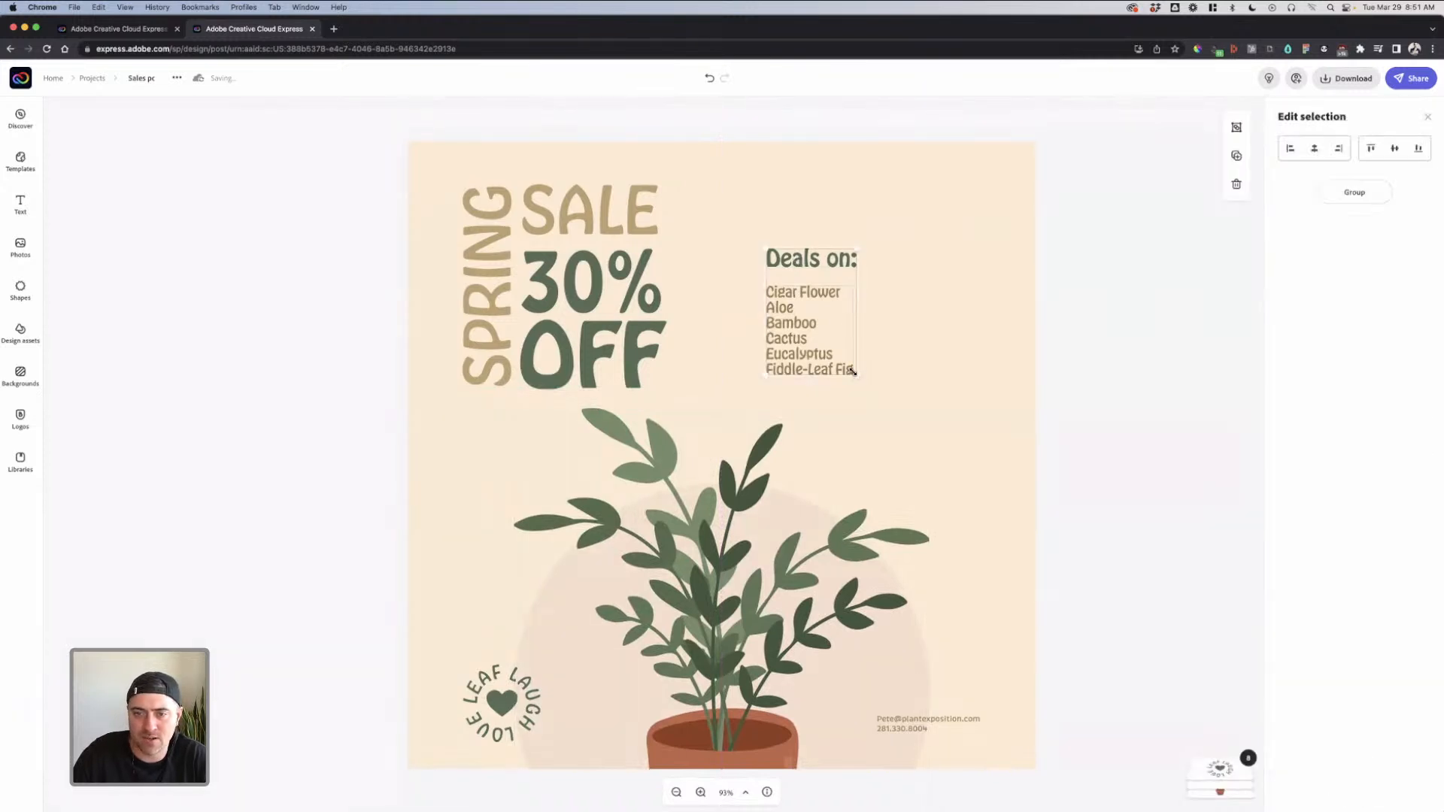
drag(915, 404, 948, 418)
drag(803, 374, 833, 339)
drag(800, 218, 750, 197)
mouse_move(842, 200)
mouse_down()
mouse_move(800, 196)
mouse_move(820, 196)
mouse_up()
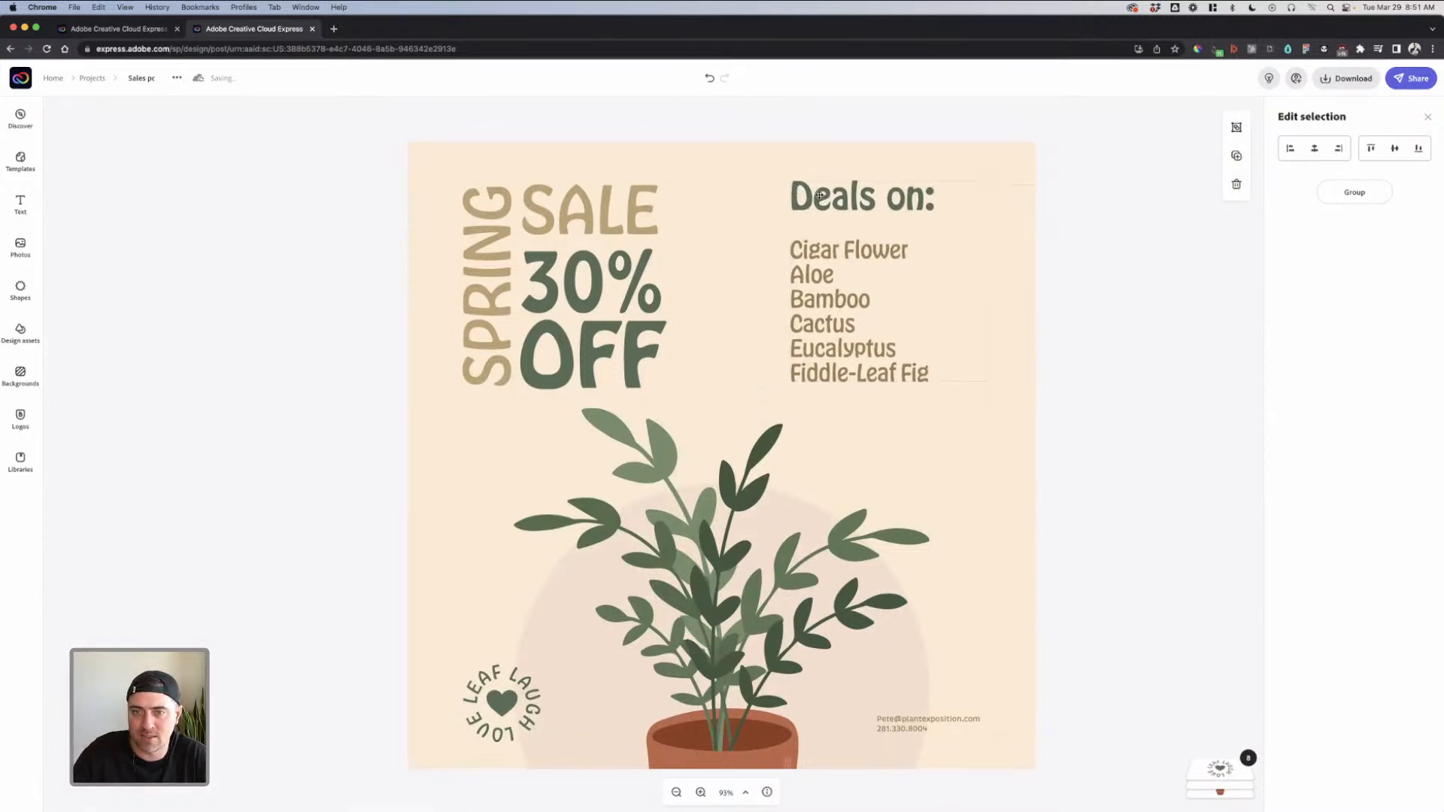
click(1113, 265)
click(982, 416)
click(1147, 434)
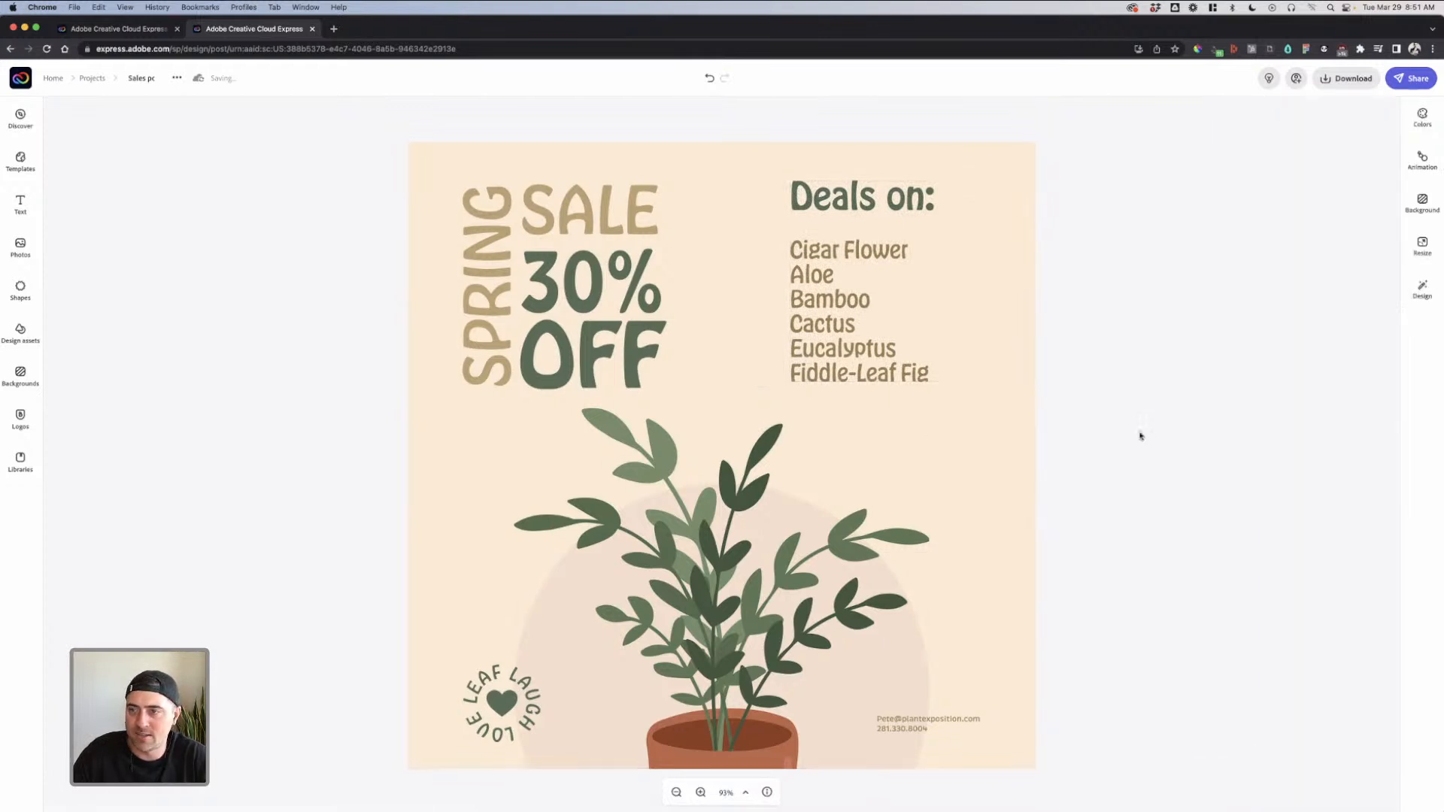
Adjust the round "Leaf Laugh Love" logo slightly and delete the contact e-mail and phone text beside the pot
click(519, 682)
mouse_move(522, 693)
mouse_down()
mouse_move(491, 686)
mouse_move(511, 709)
mouse_move(519, 691)
mouse_up()
click(935, 721)
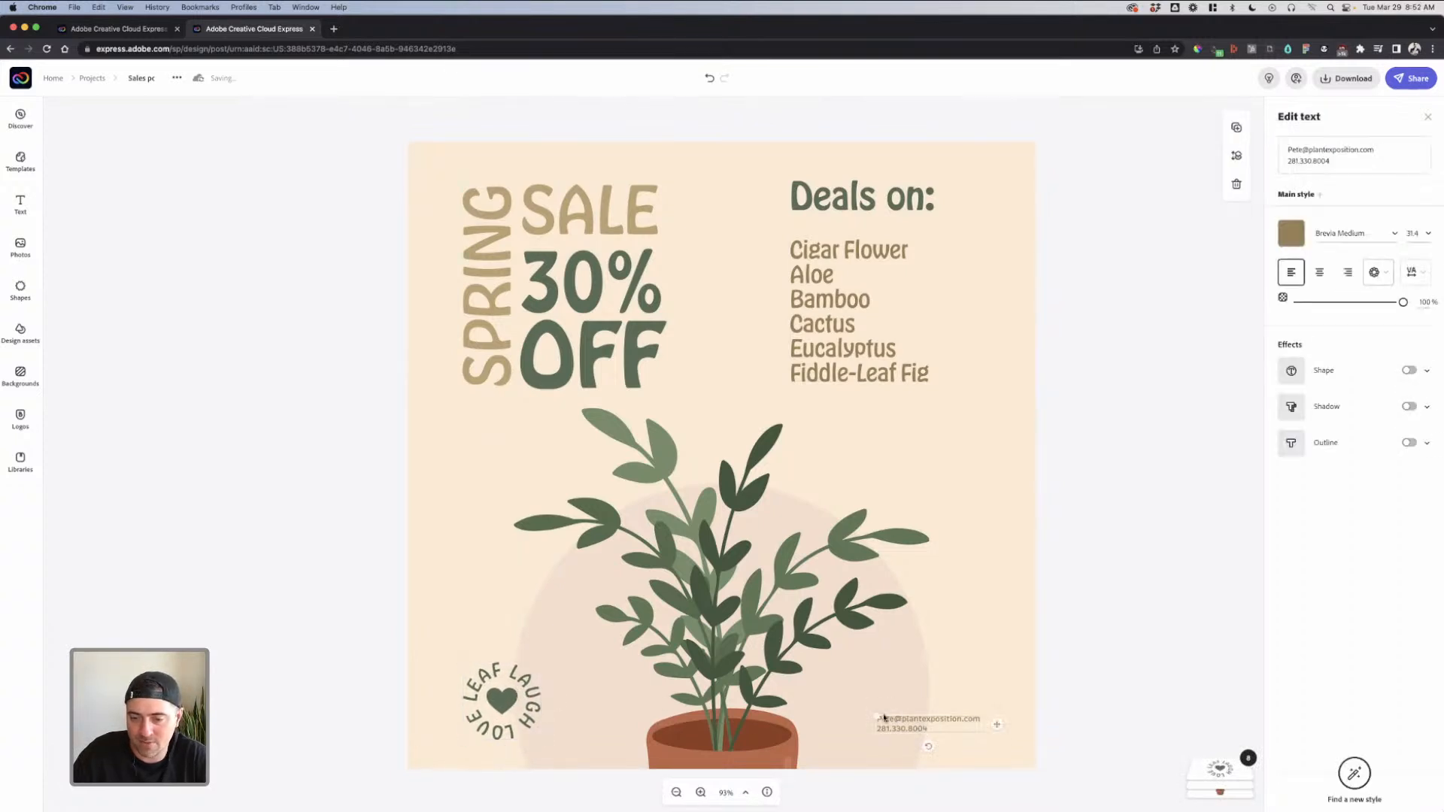
drag(875, 715, 858, 692)
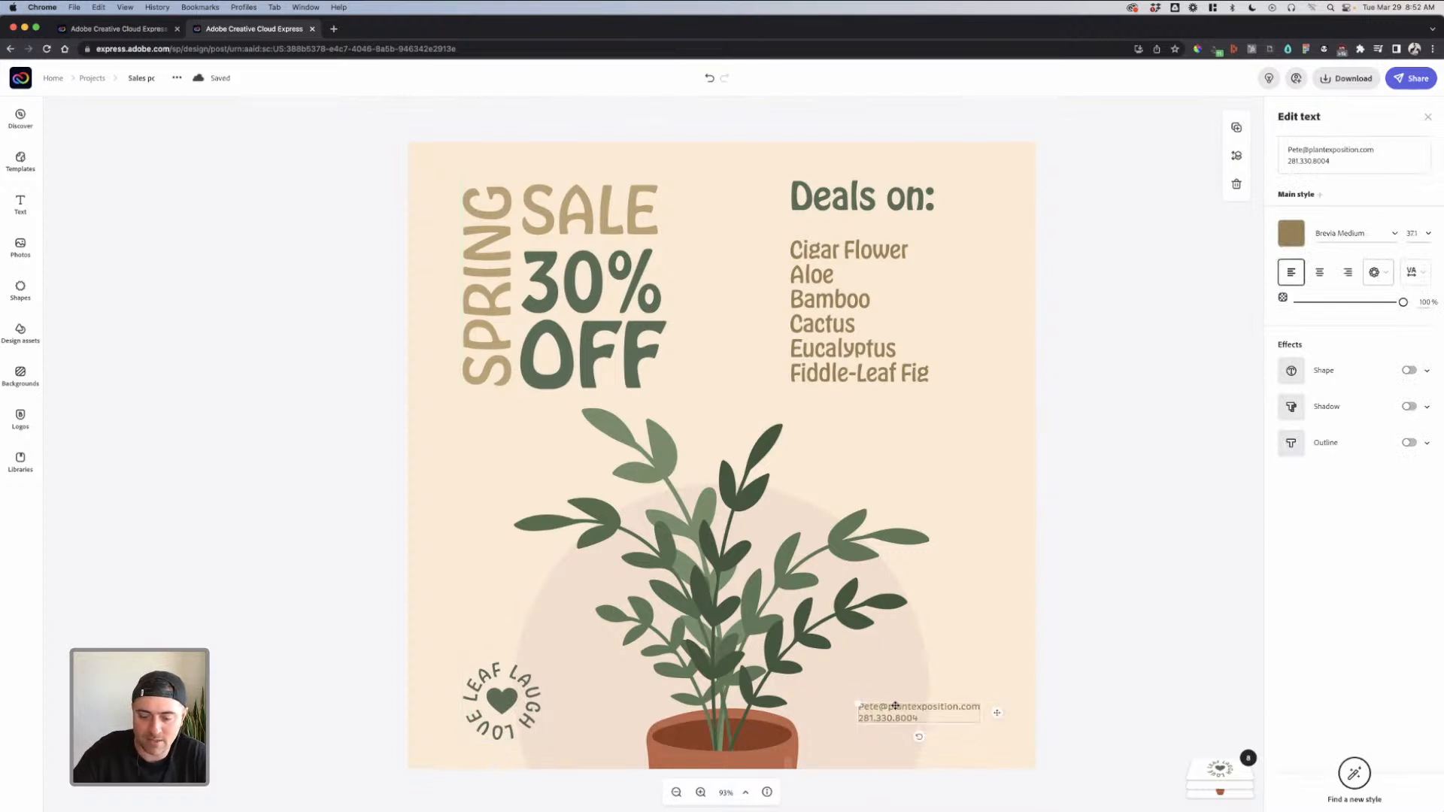
key(Delete)
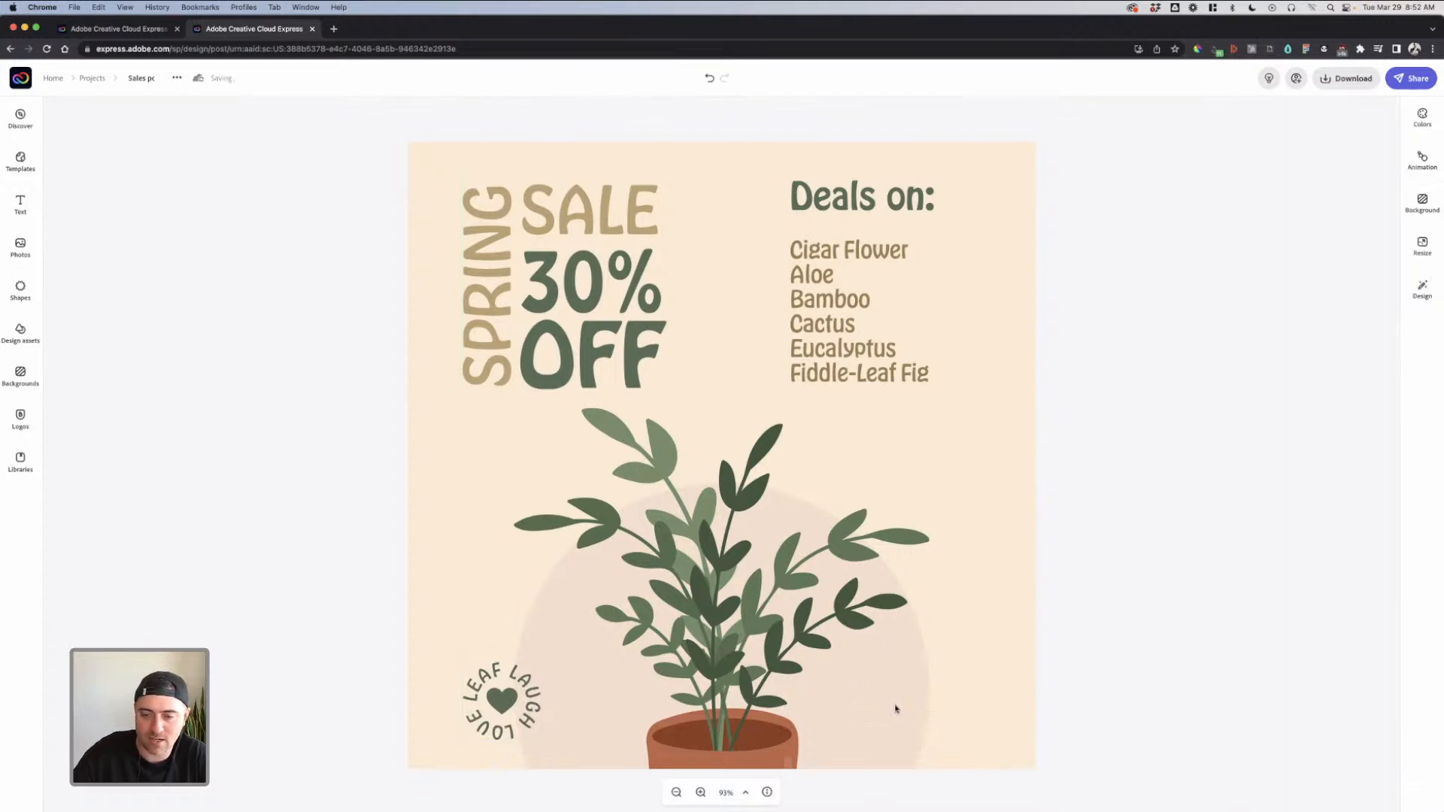
click(540, 701)
click(774, 598)
click(1035, 470)
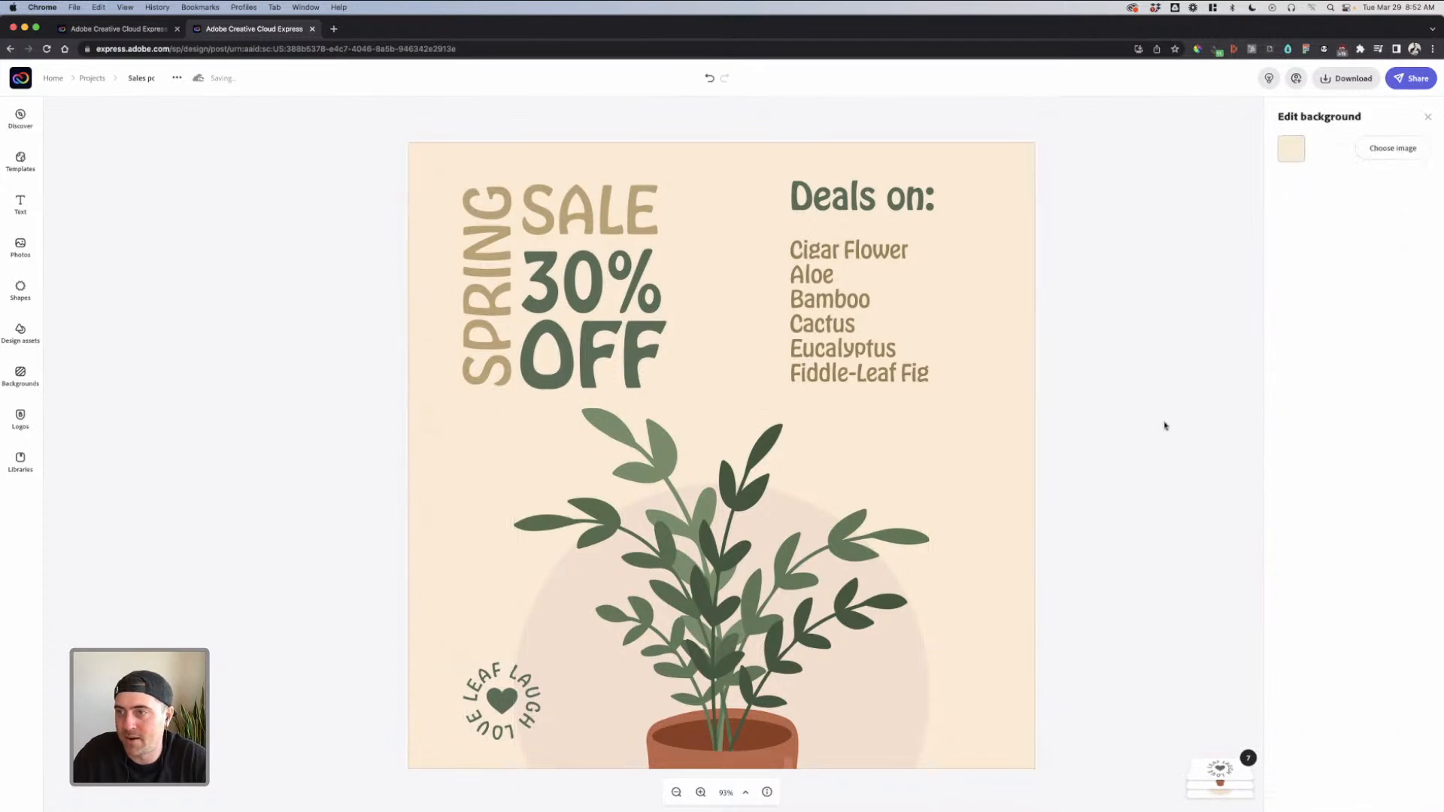
click(1163, 422)
Try the Color shuffle, Typewriter, Dynamic, Flicker and Grow text animations, and apply the Zoom photo animation to the sales post
click(1422, 160)
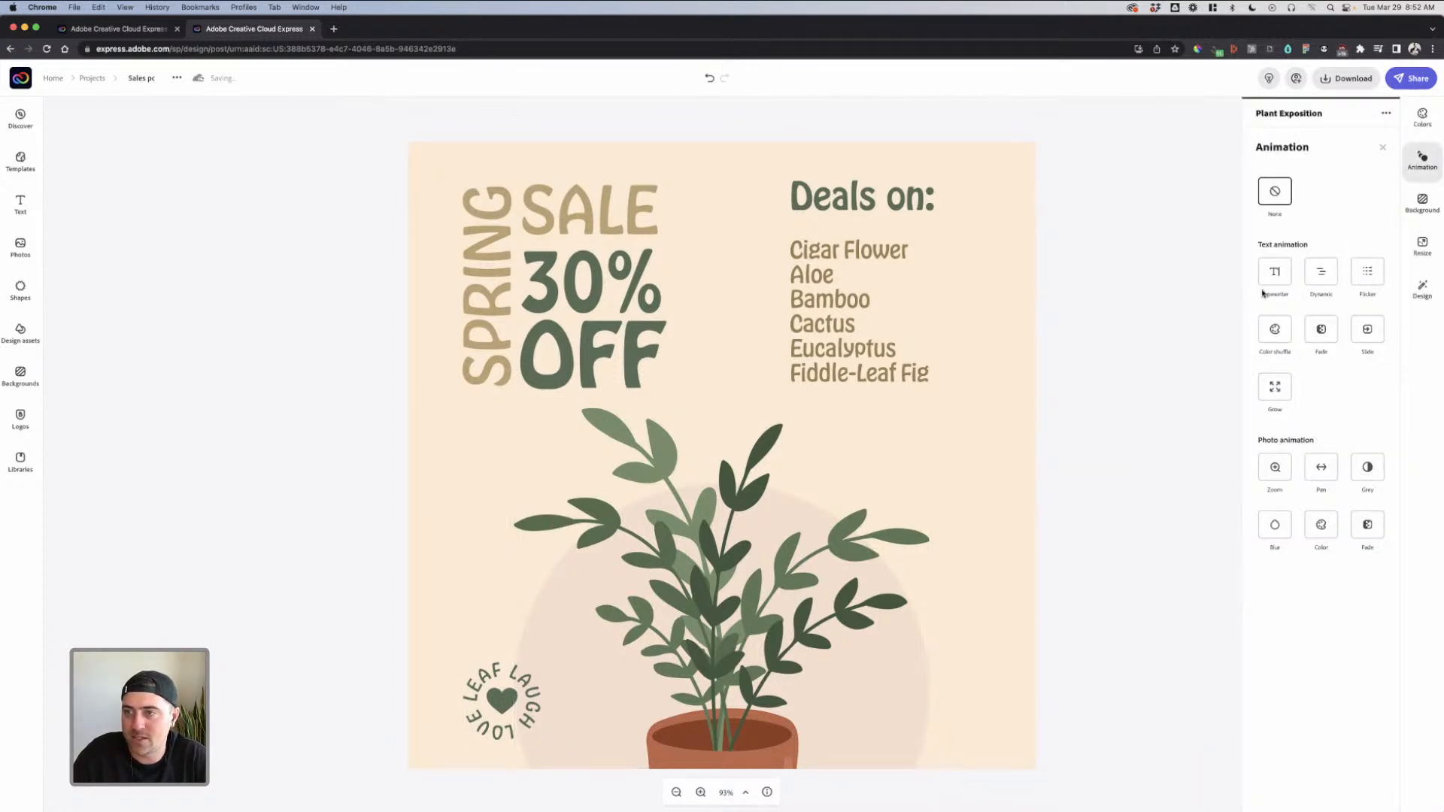
click(1276, 329)
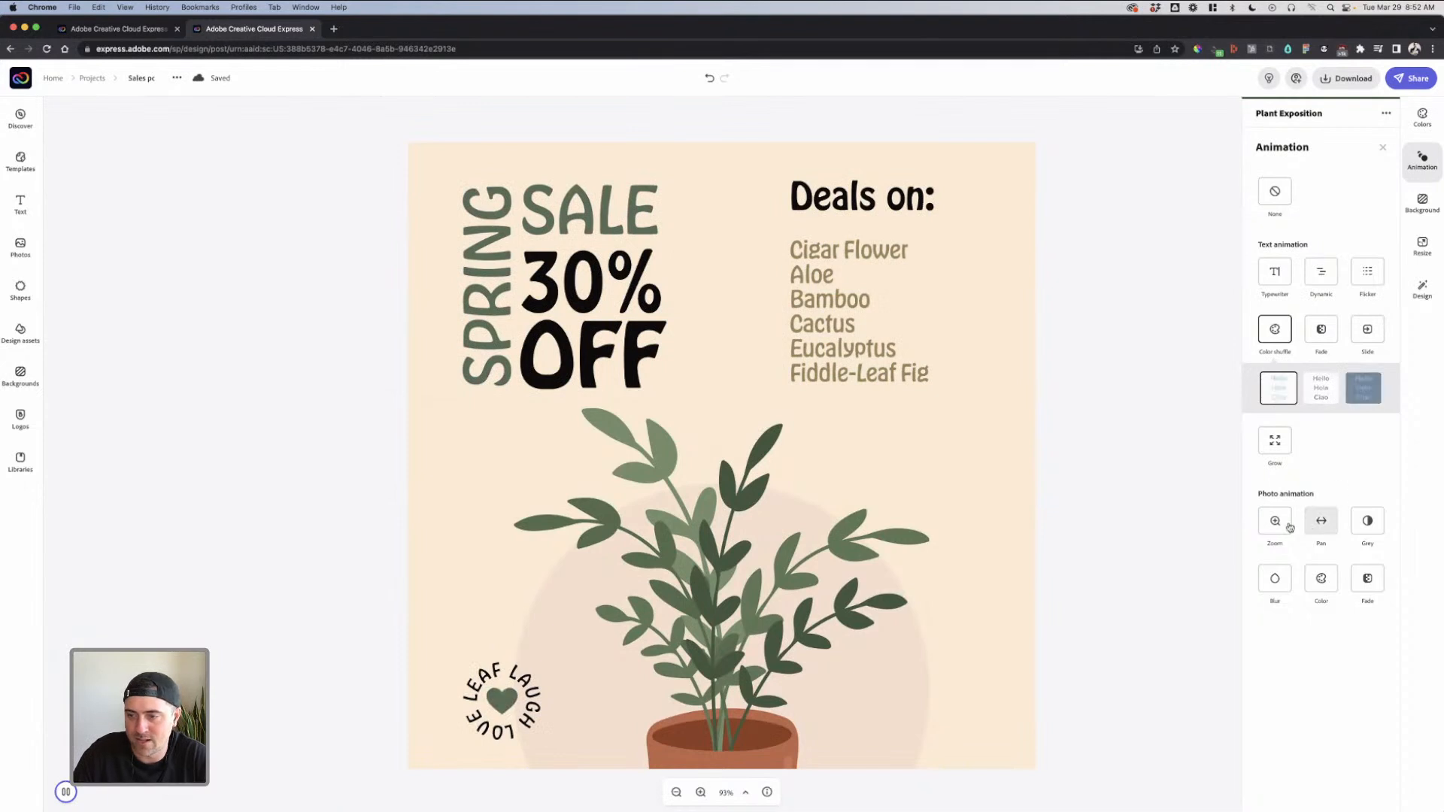
click(1278, 274)
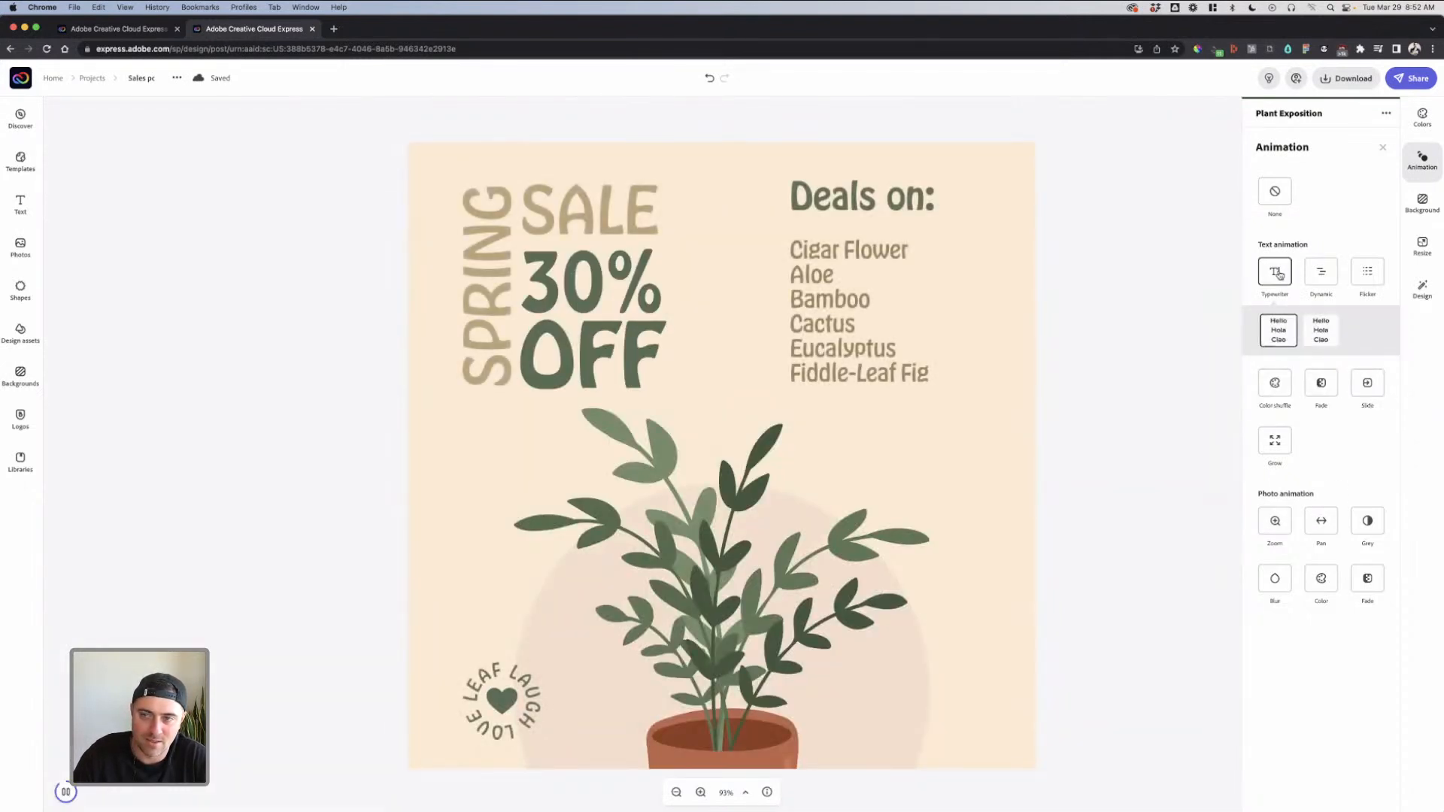
click(1314, 337)
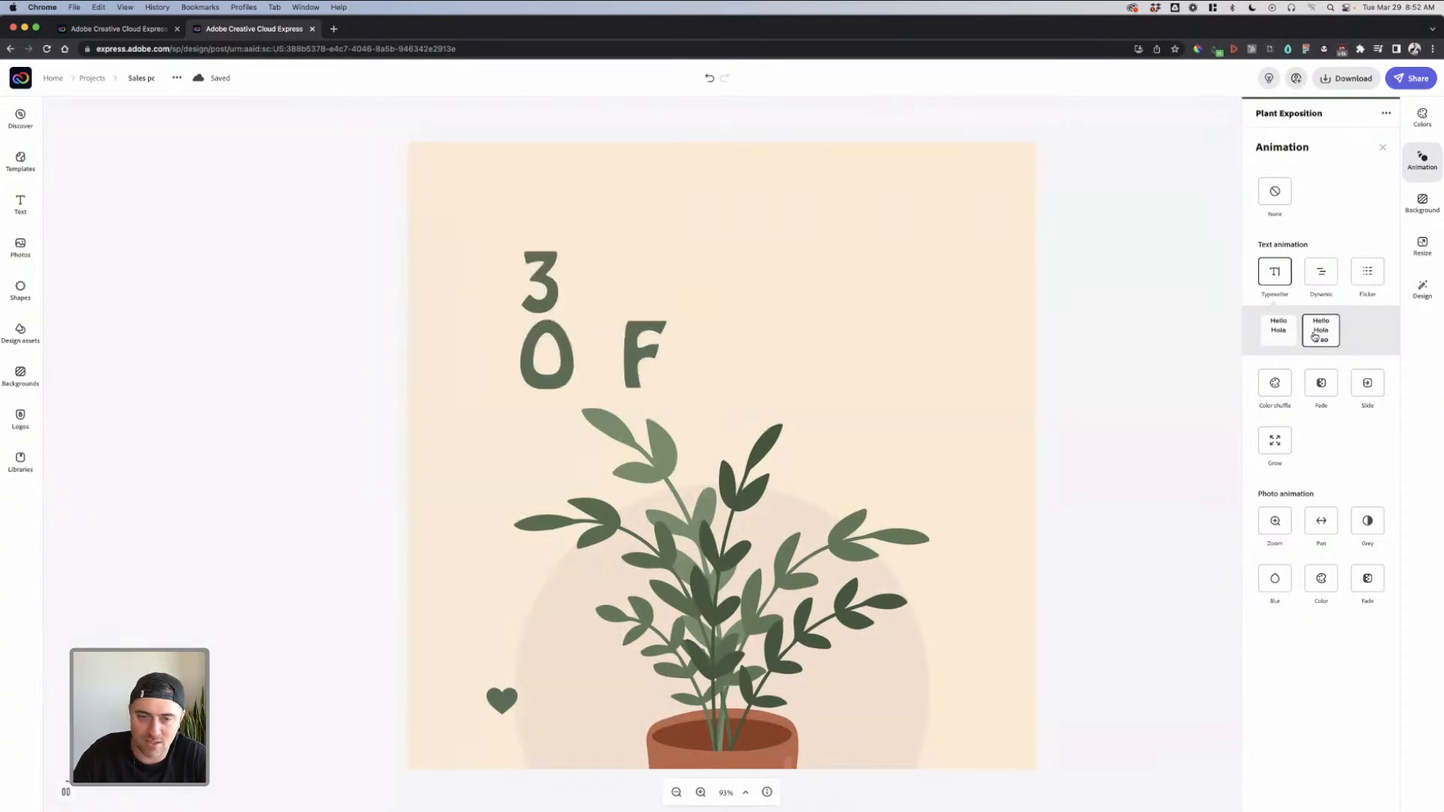
click(1325, 281)
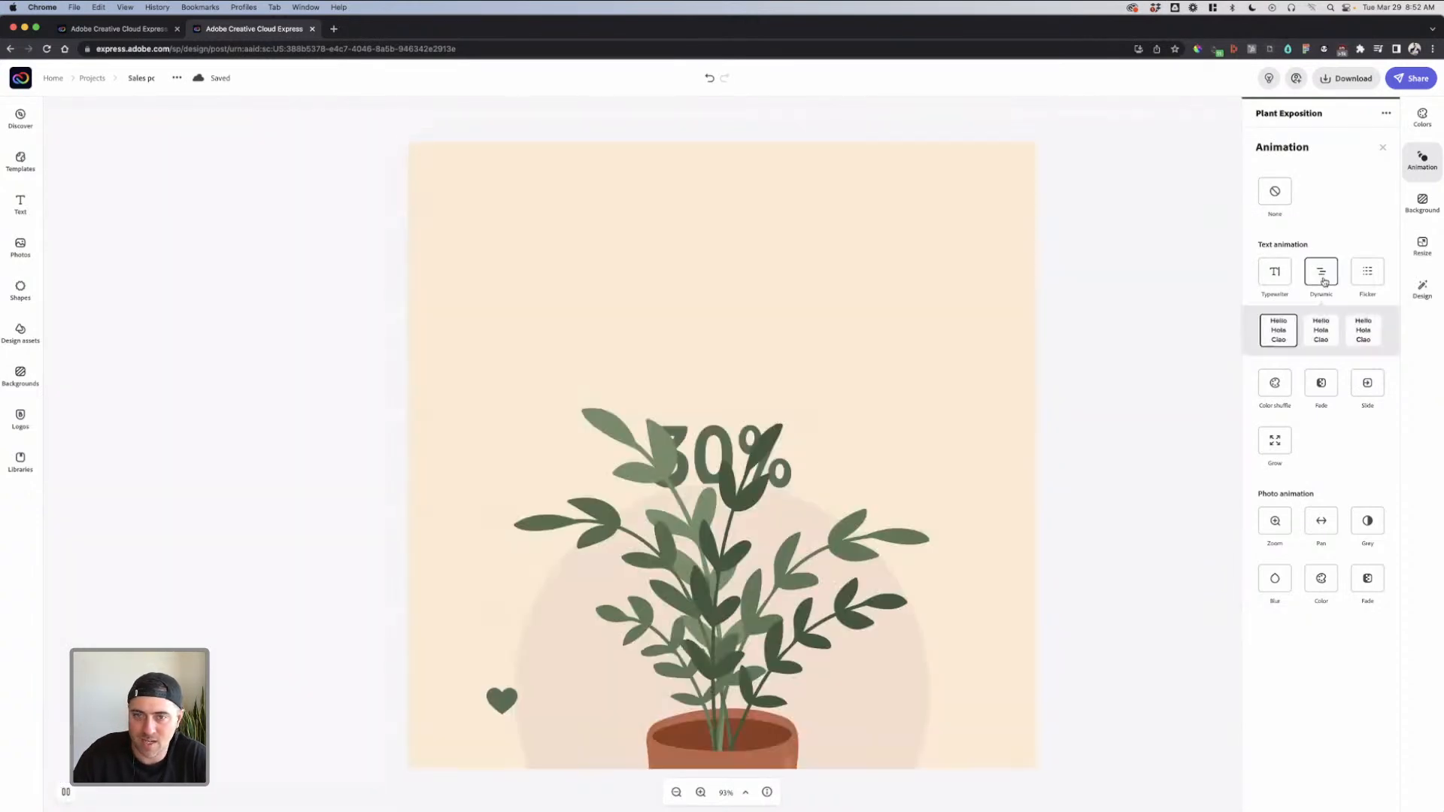
click(1364, 279)
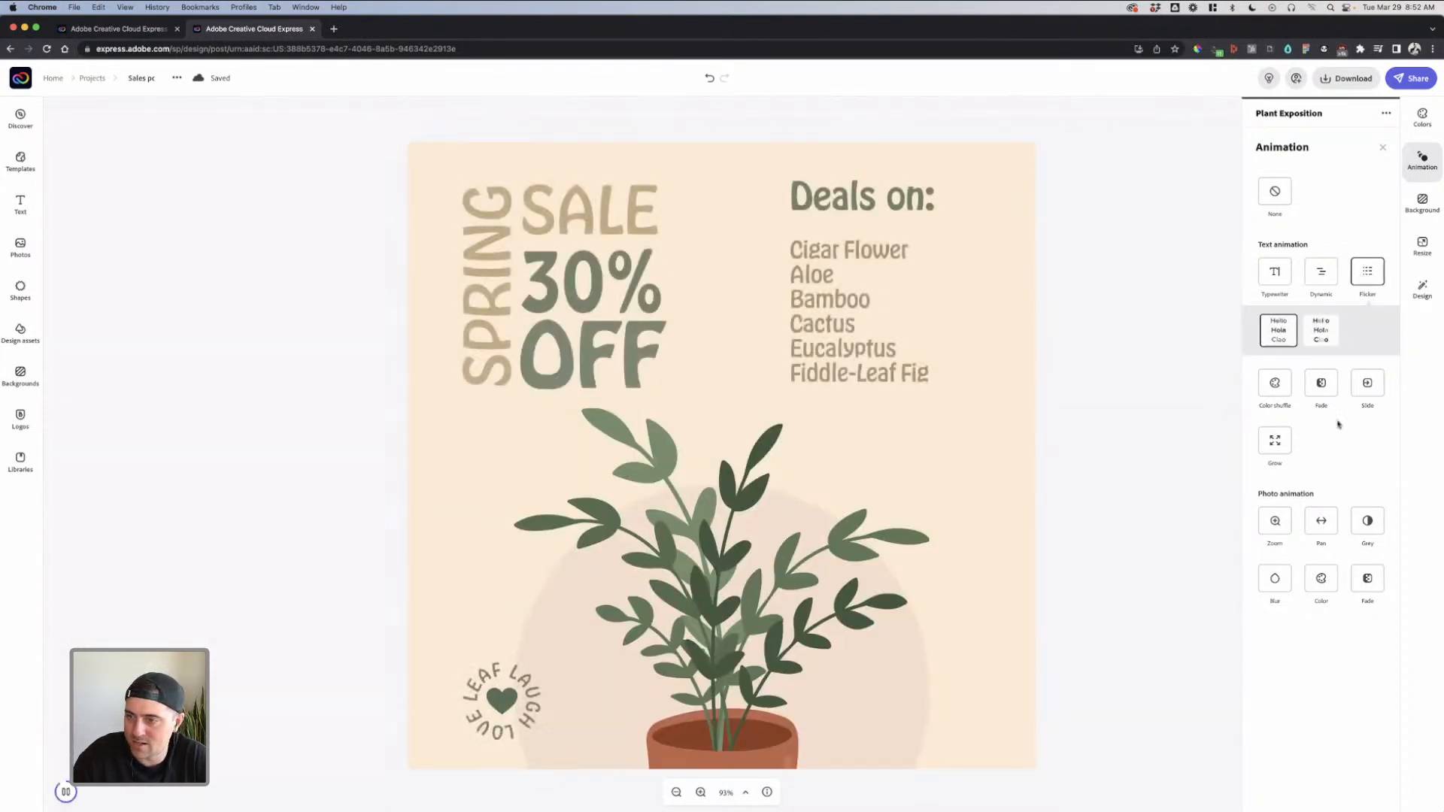
click(1286, 437)
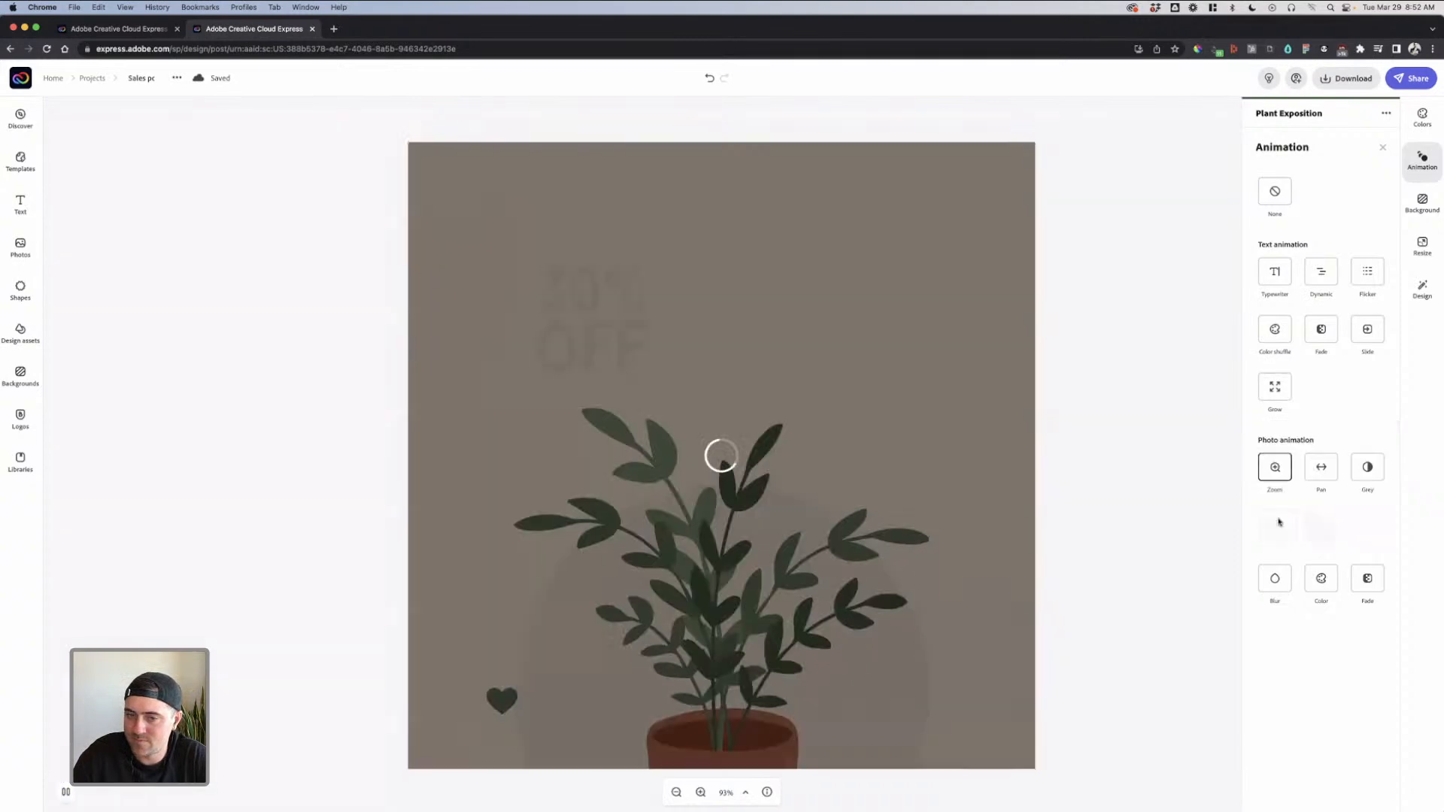
click(1278, 522)
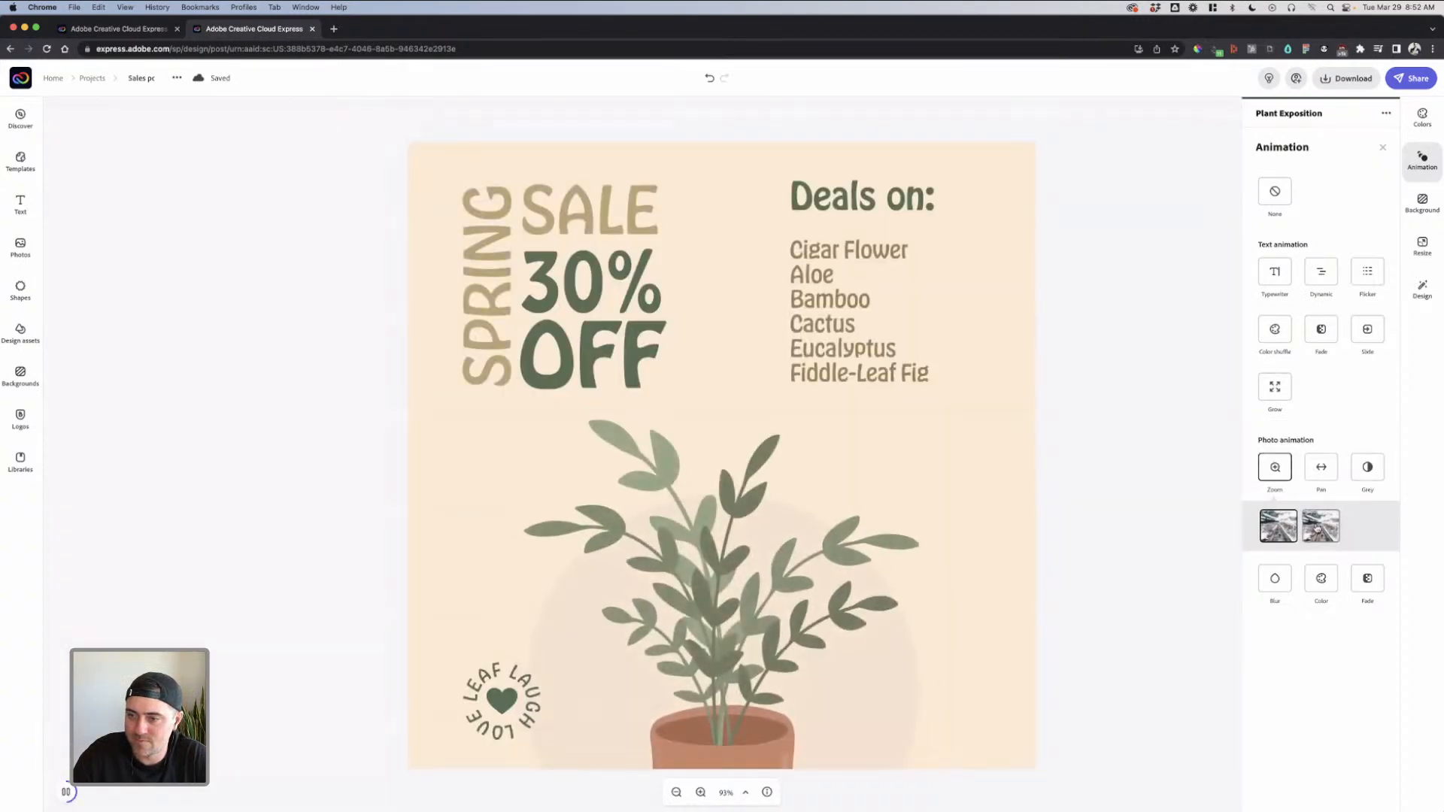
Try the Pan, Grey, Blur and Color photo animations, and apply the Typewriter text animation to the sales post
click(1322, 469)
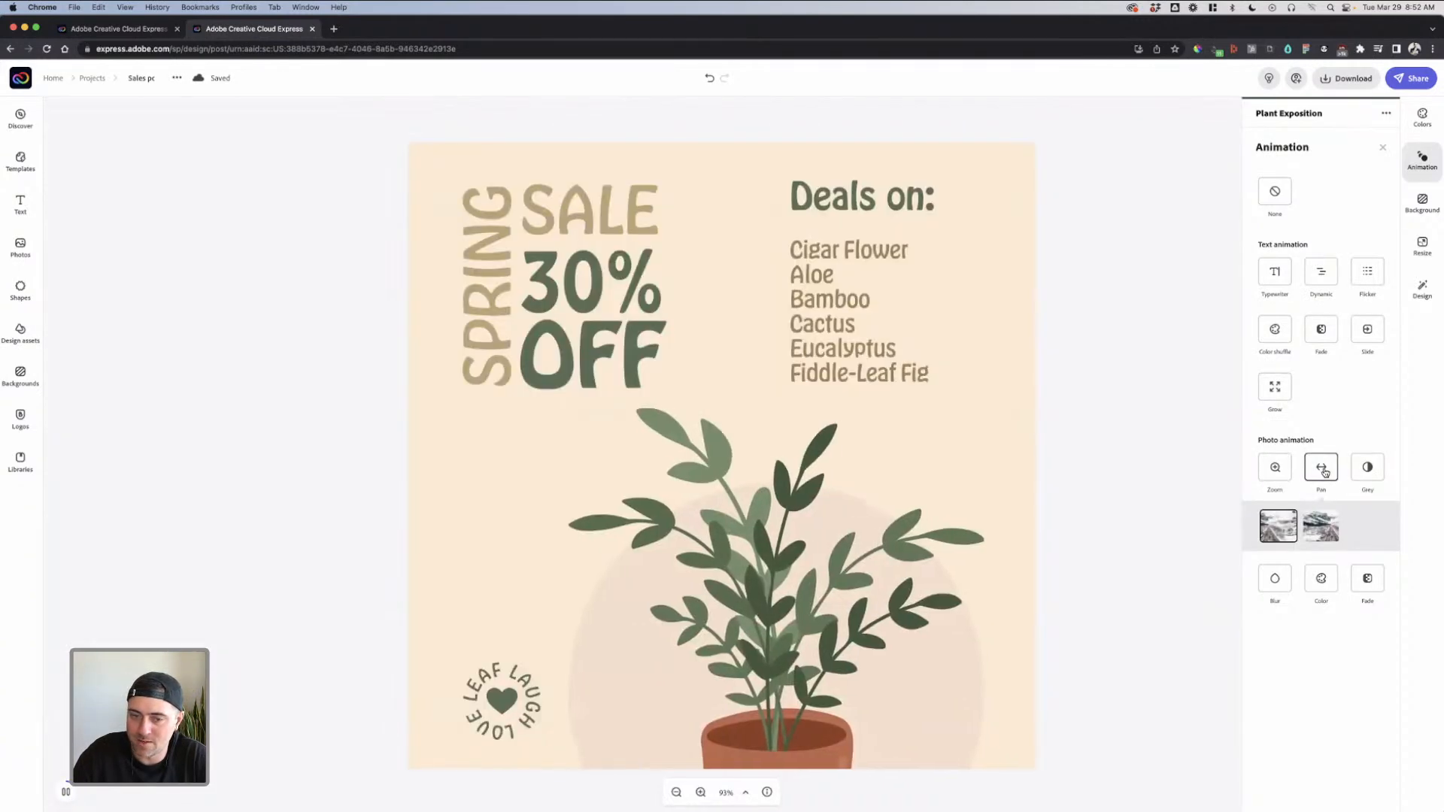
click(1367, 467)
click(1281, 532)
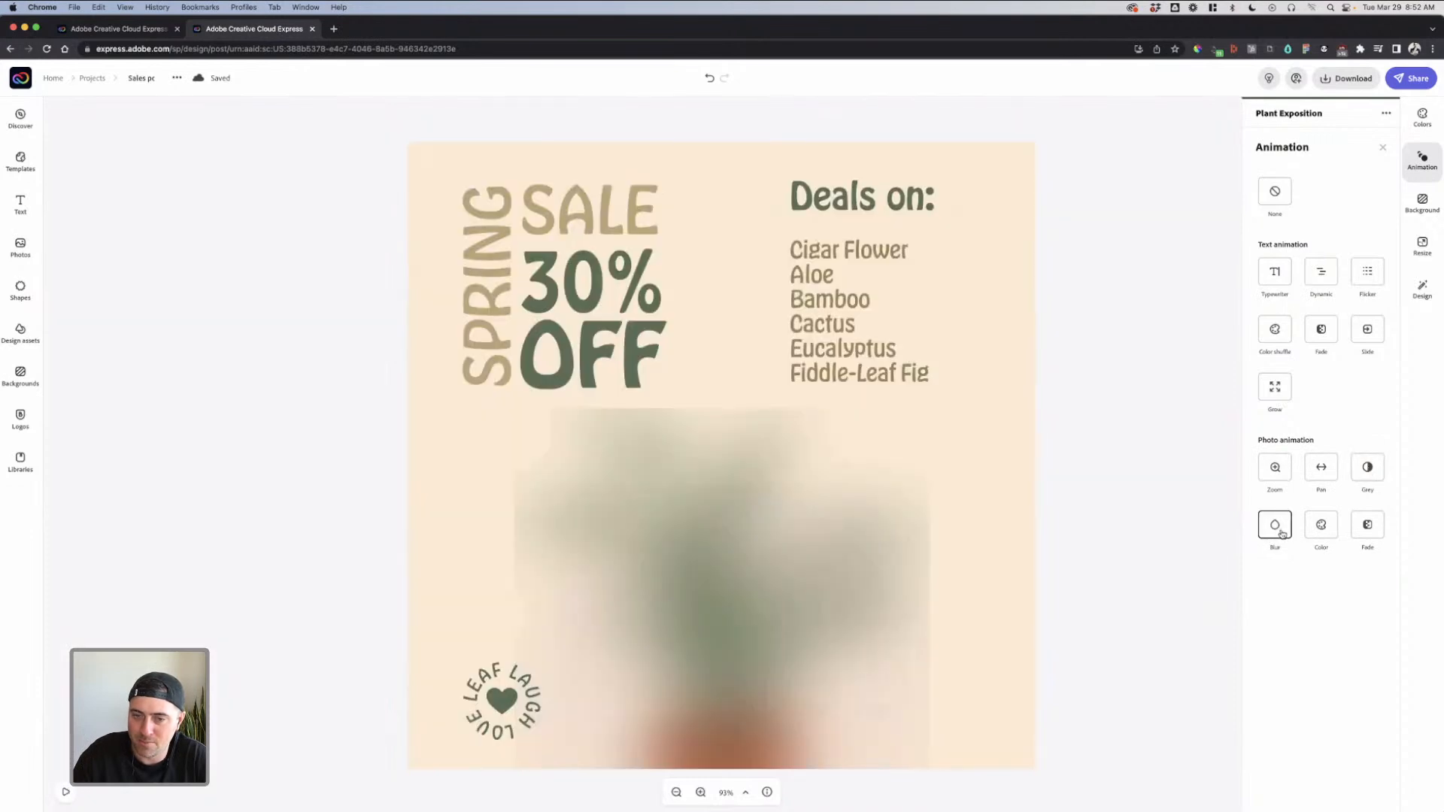
click(1322, 532)
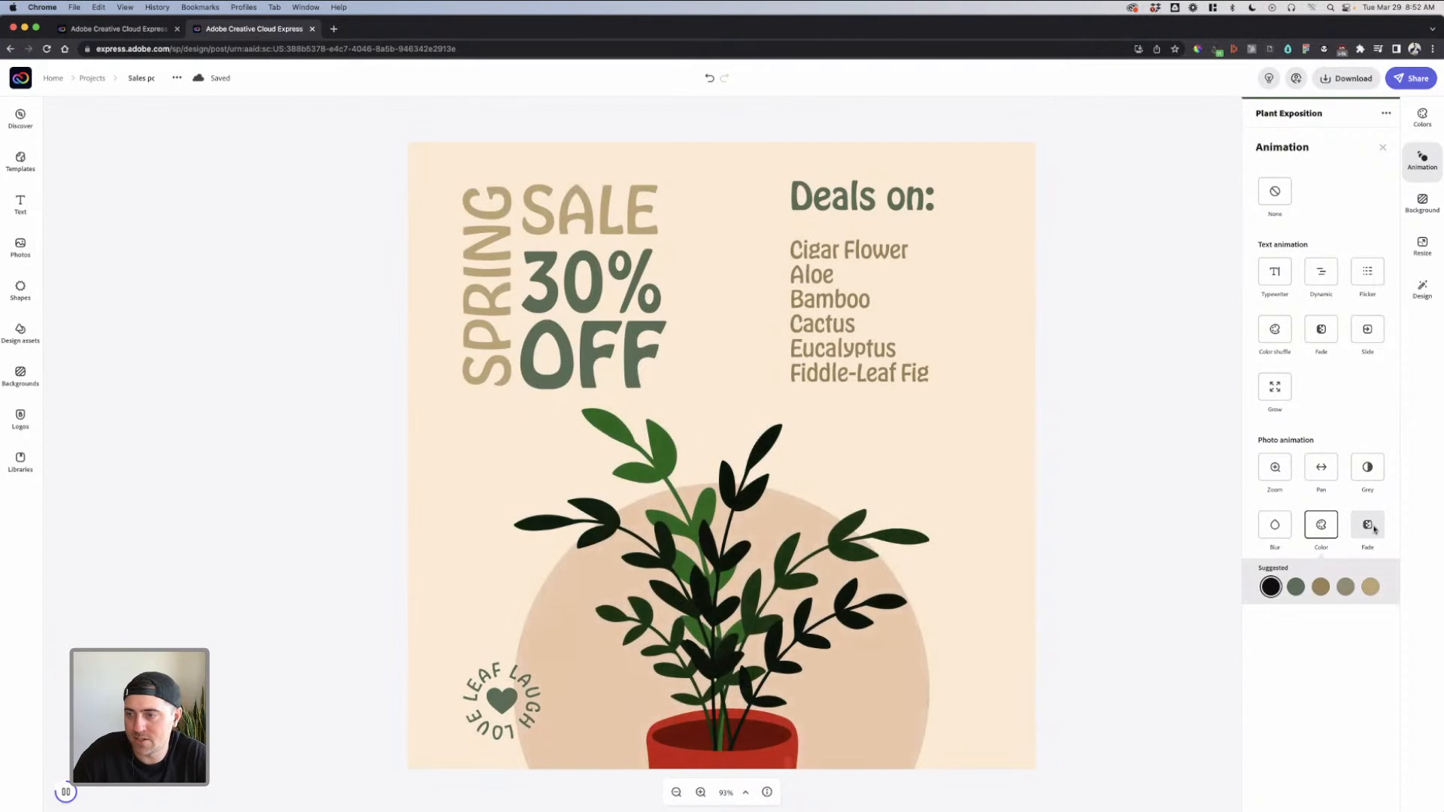
click(1276, 271)
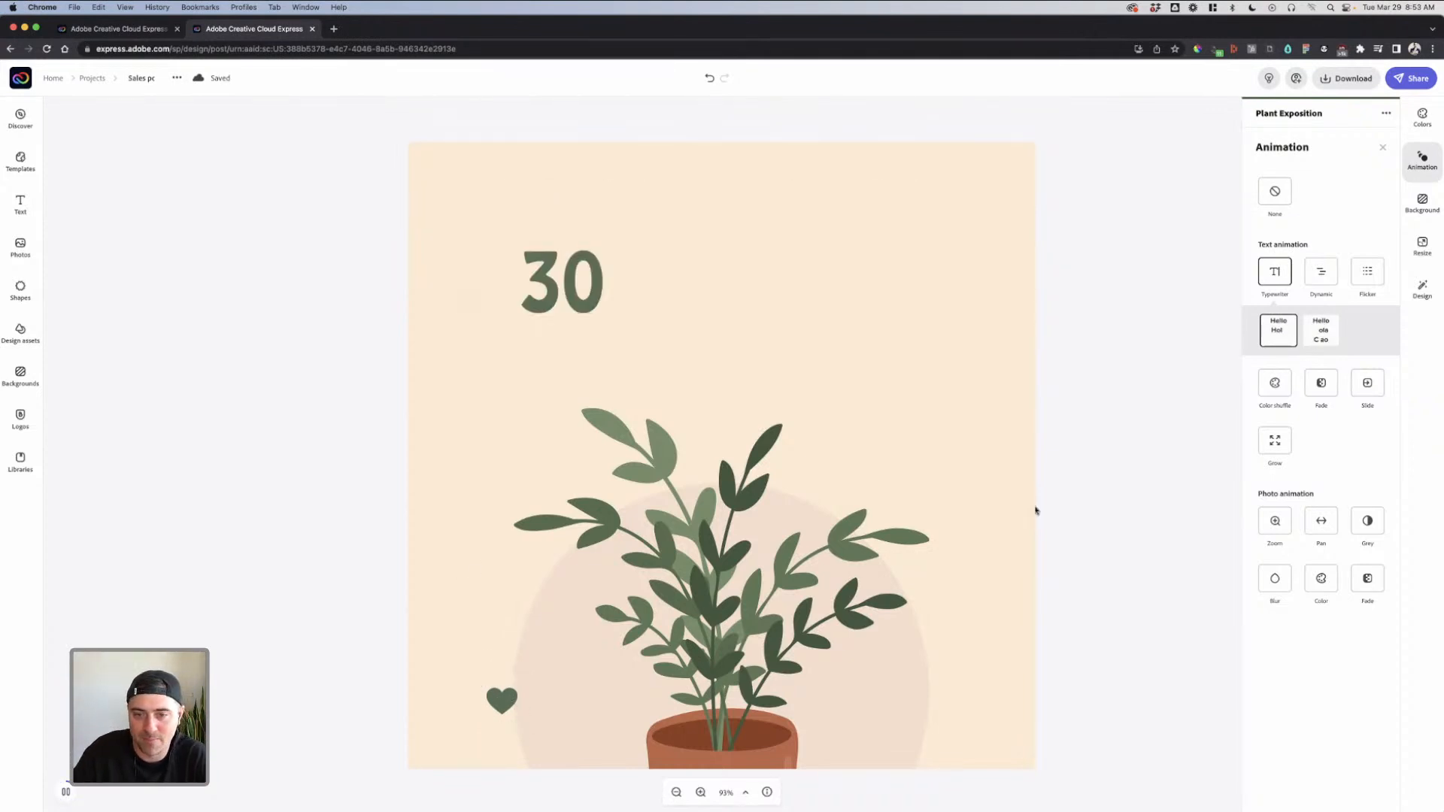
click(1126, 503)
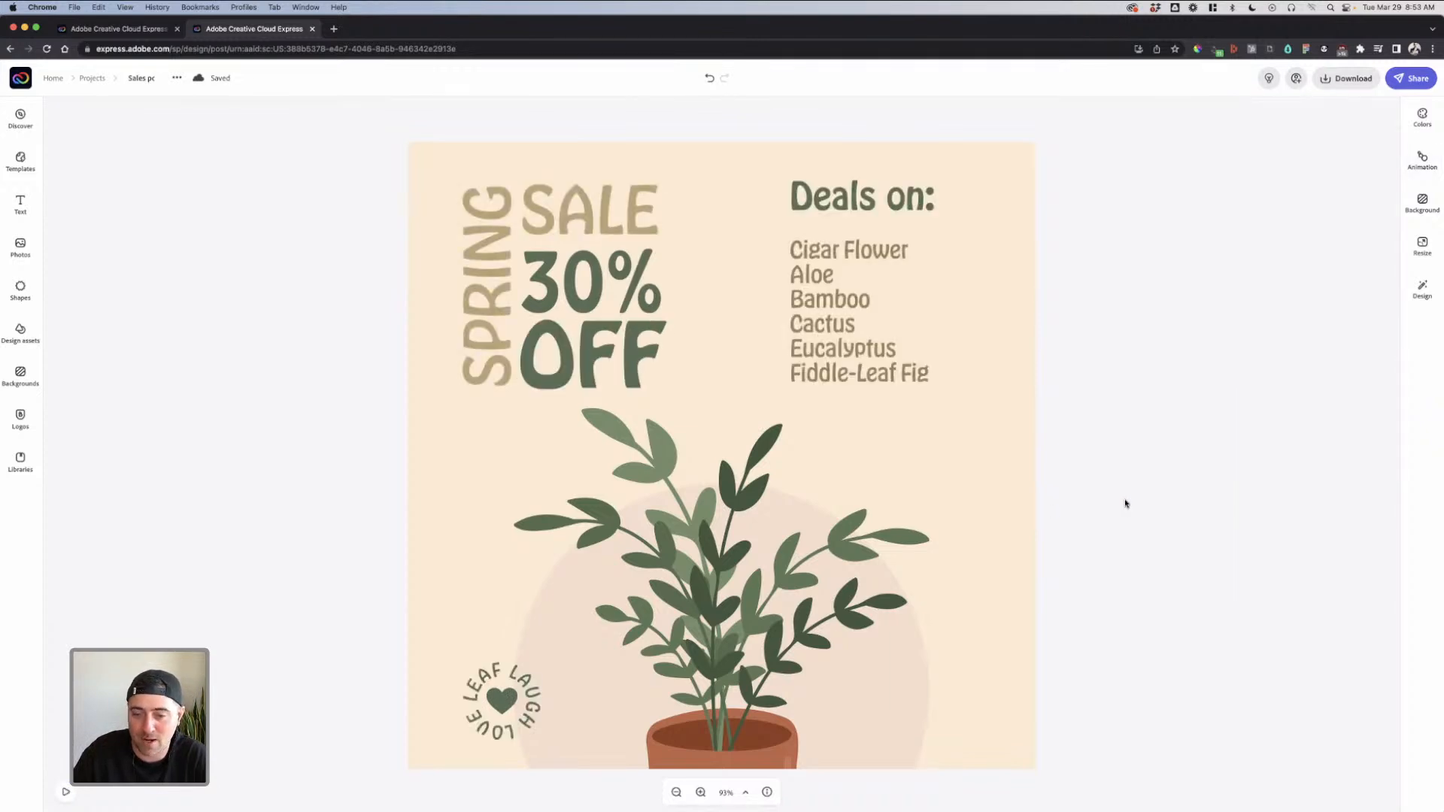
Return to the projects overview and create a new Instagram story
click(92, 79)
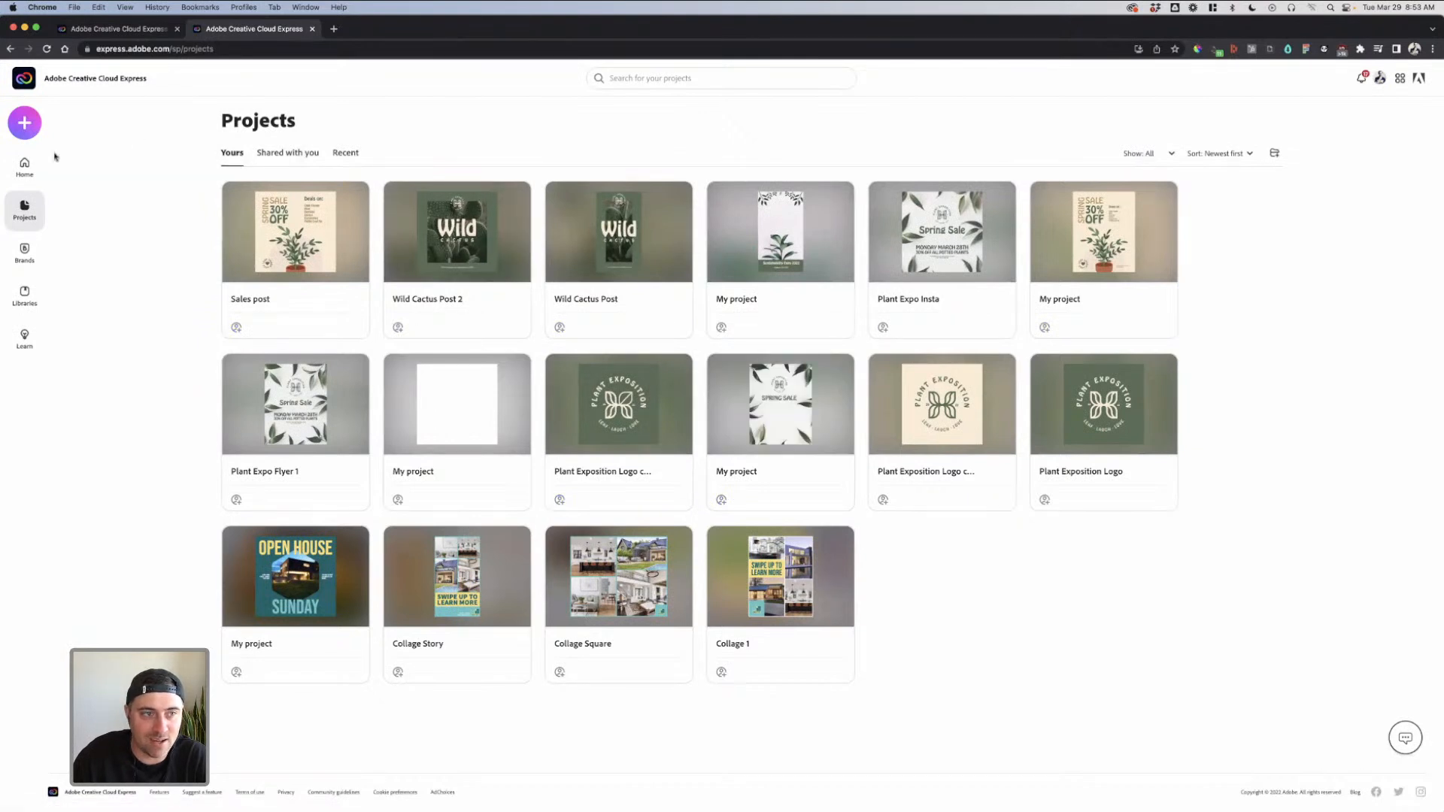
click(25, 128)
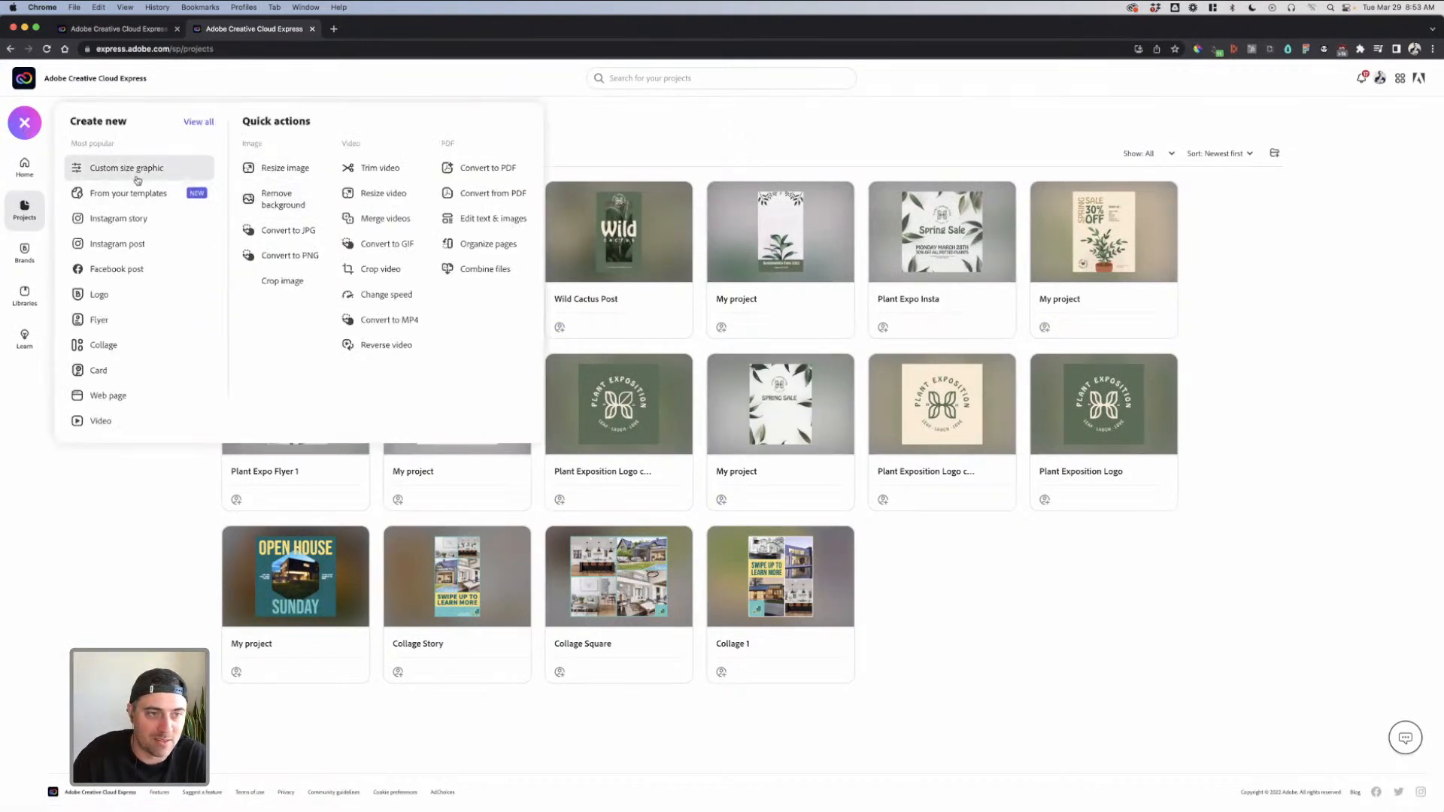
click(153, 219)
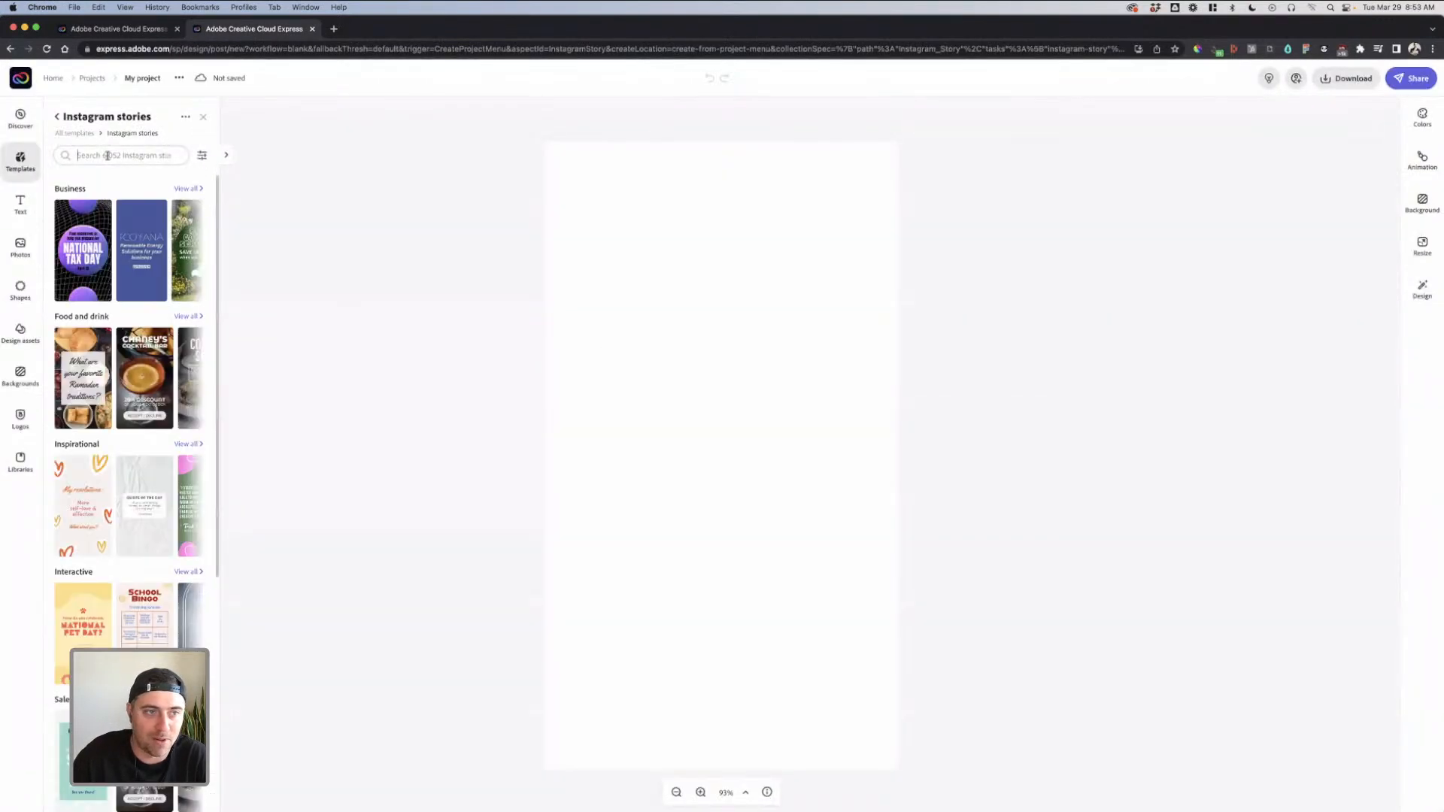
Search the Instagram story templates for "plant" and apply the green "Spark Café" template with three photos
click(107, 156)
text(plant)
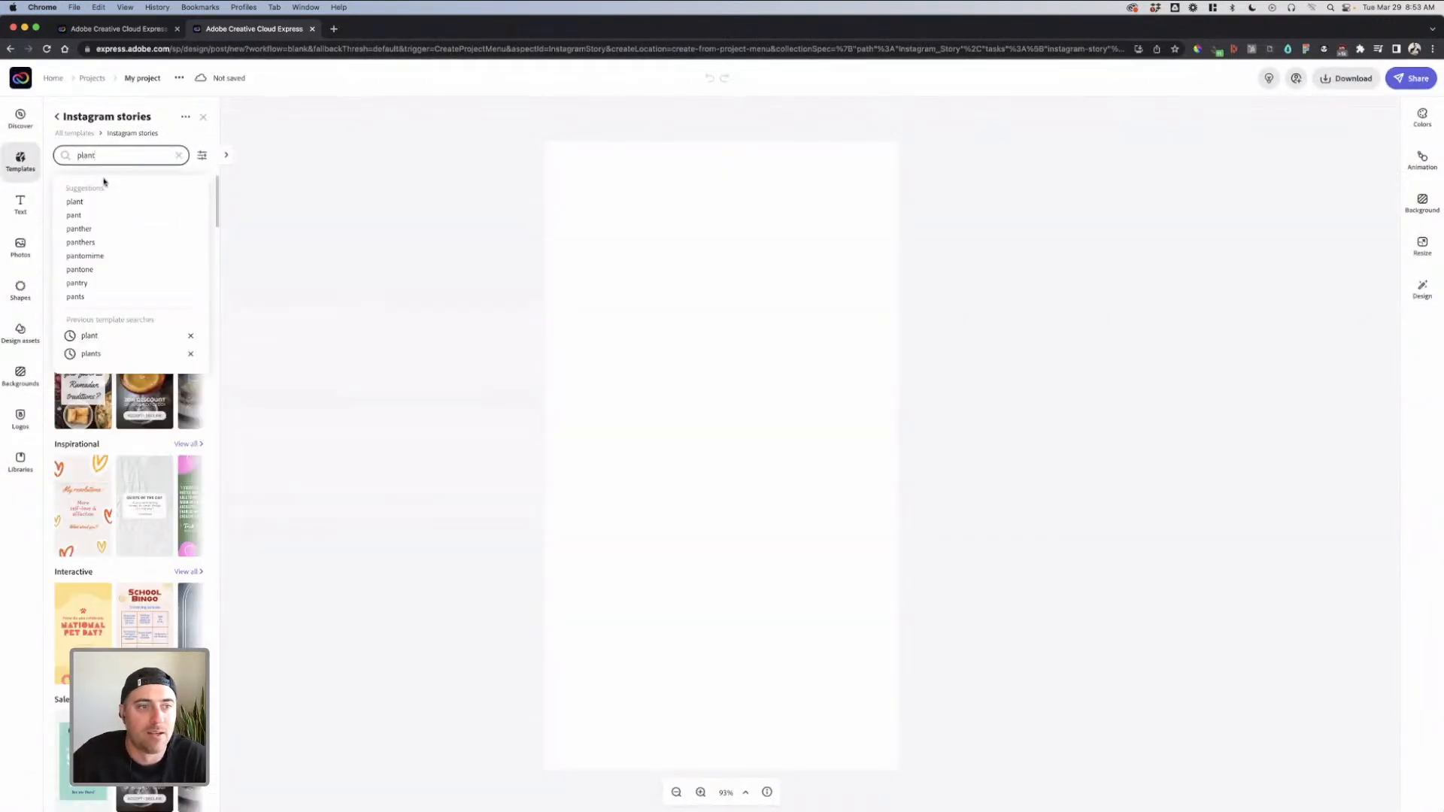
click(91, 203)
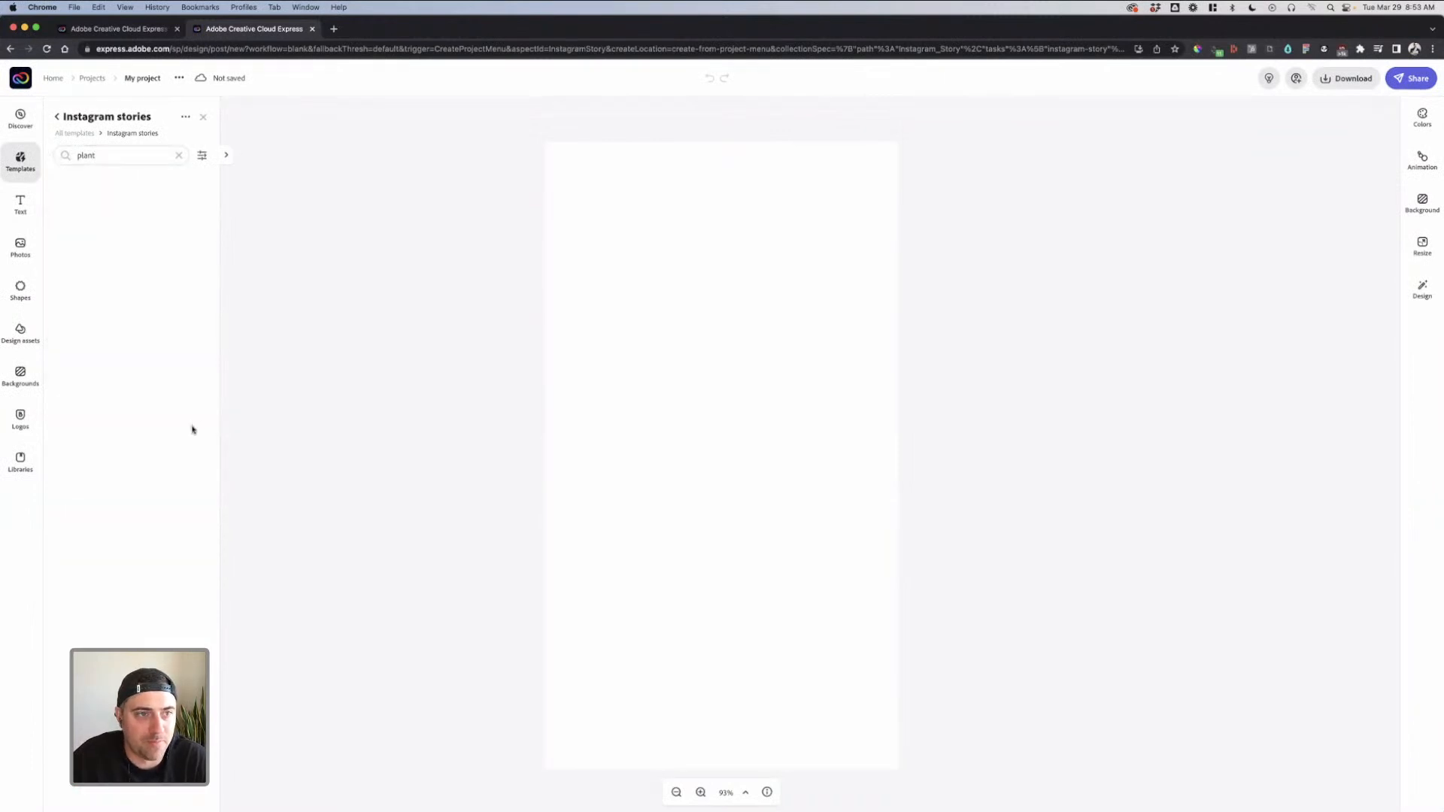
scroll(161, 428, down, 10)
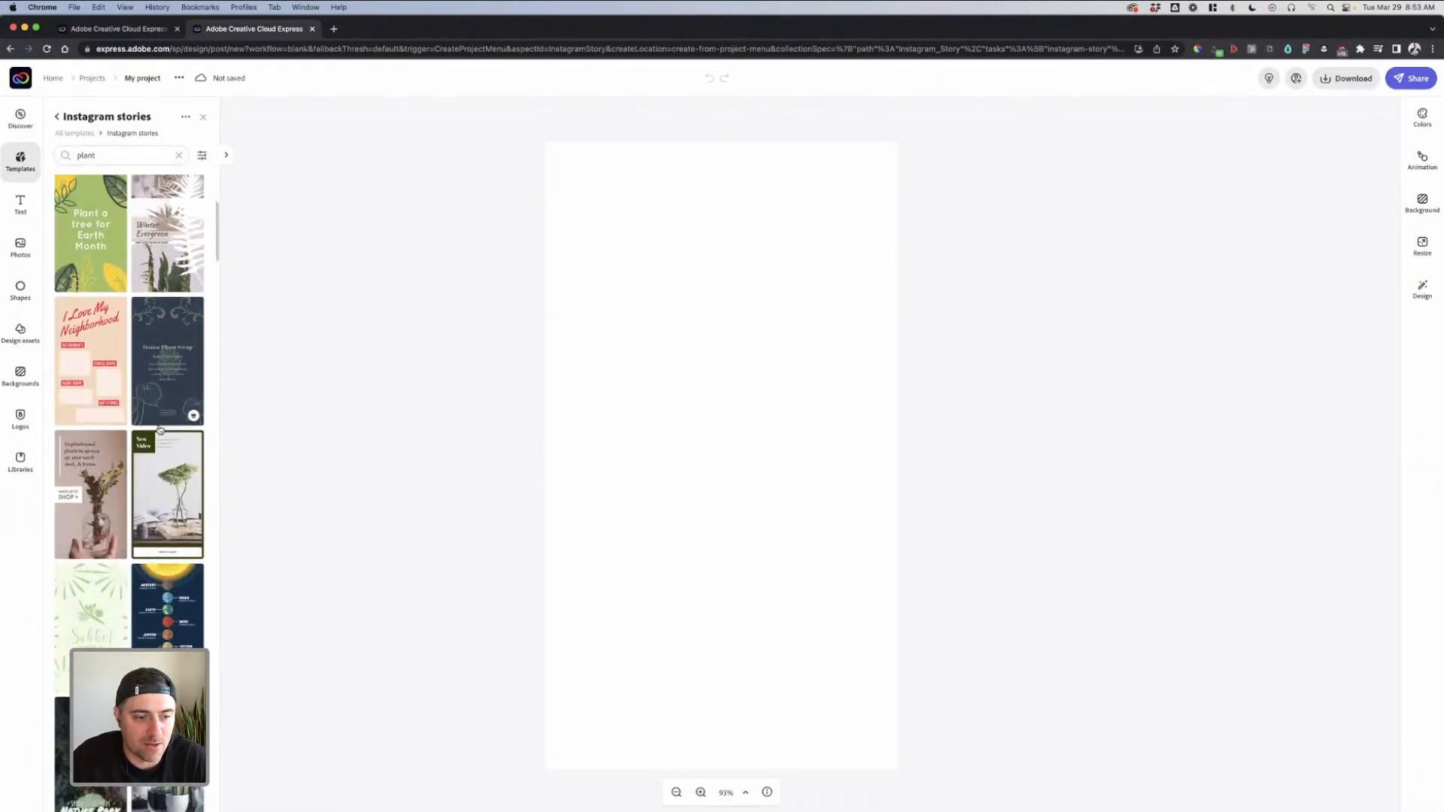
scroll(159, 428, down, 10)
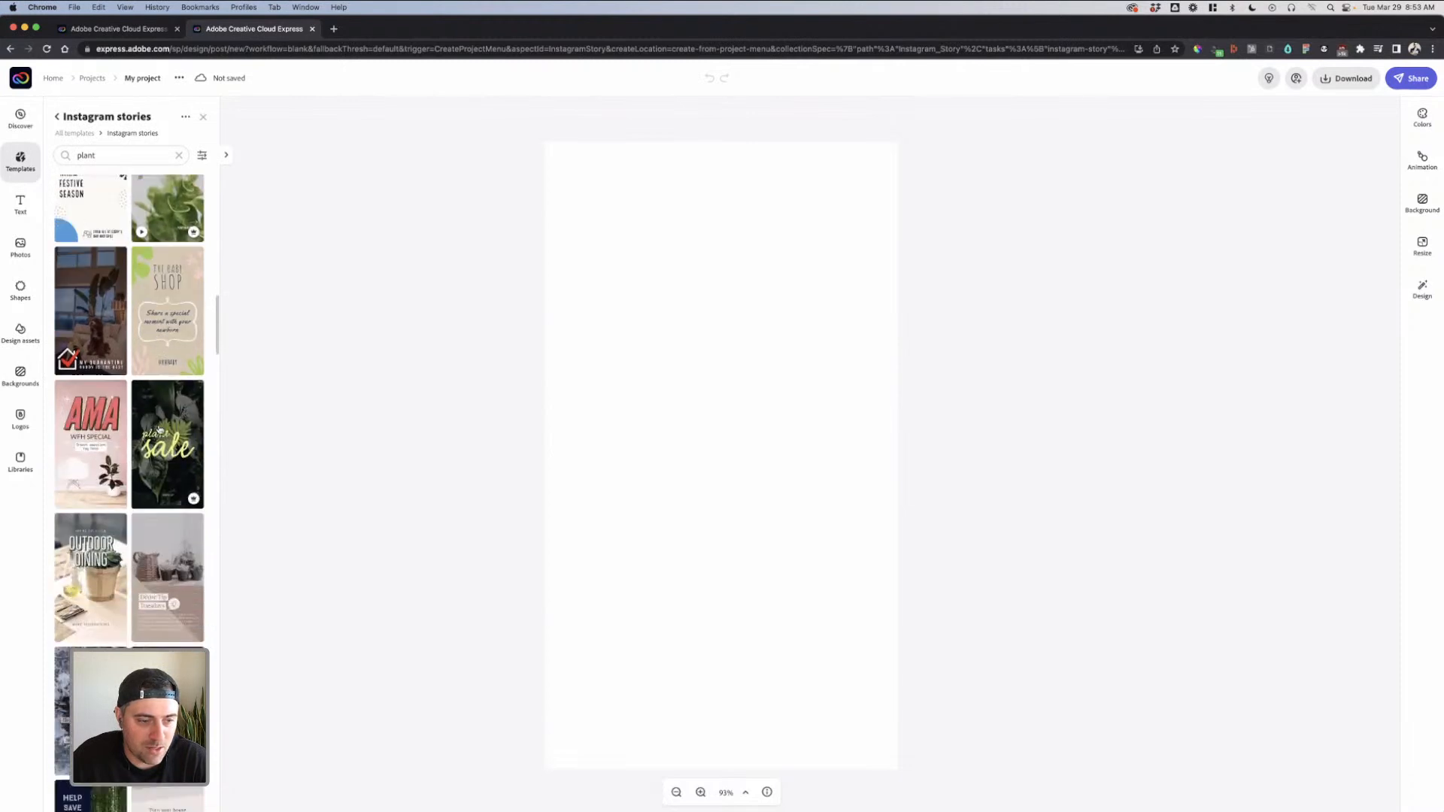
scroll(159, 428, down, 10)
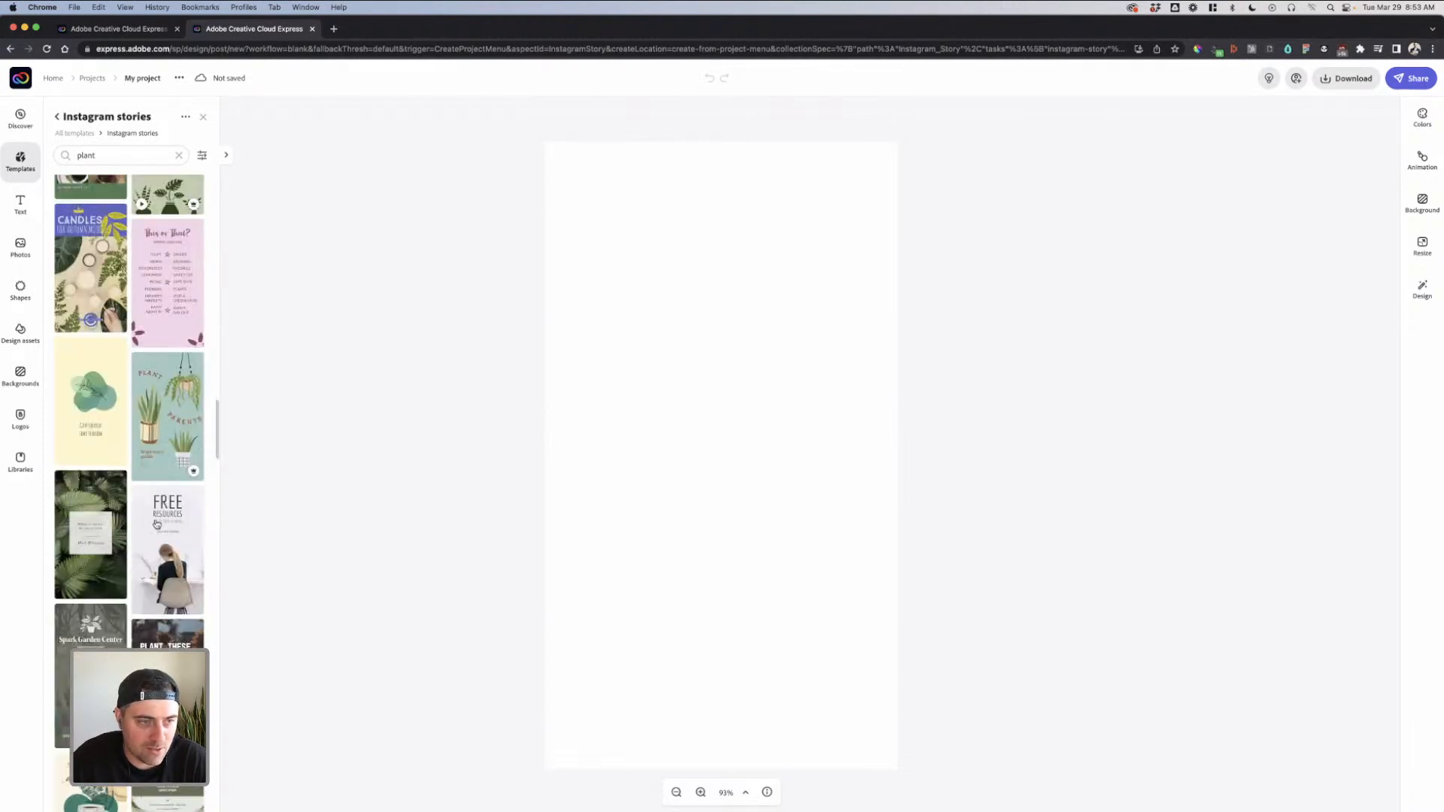
click(149, 493)
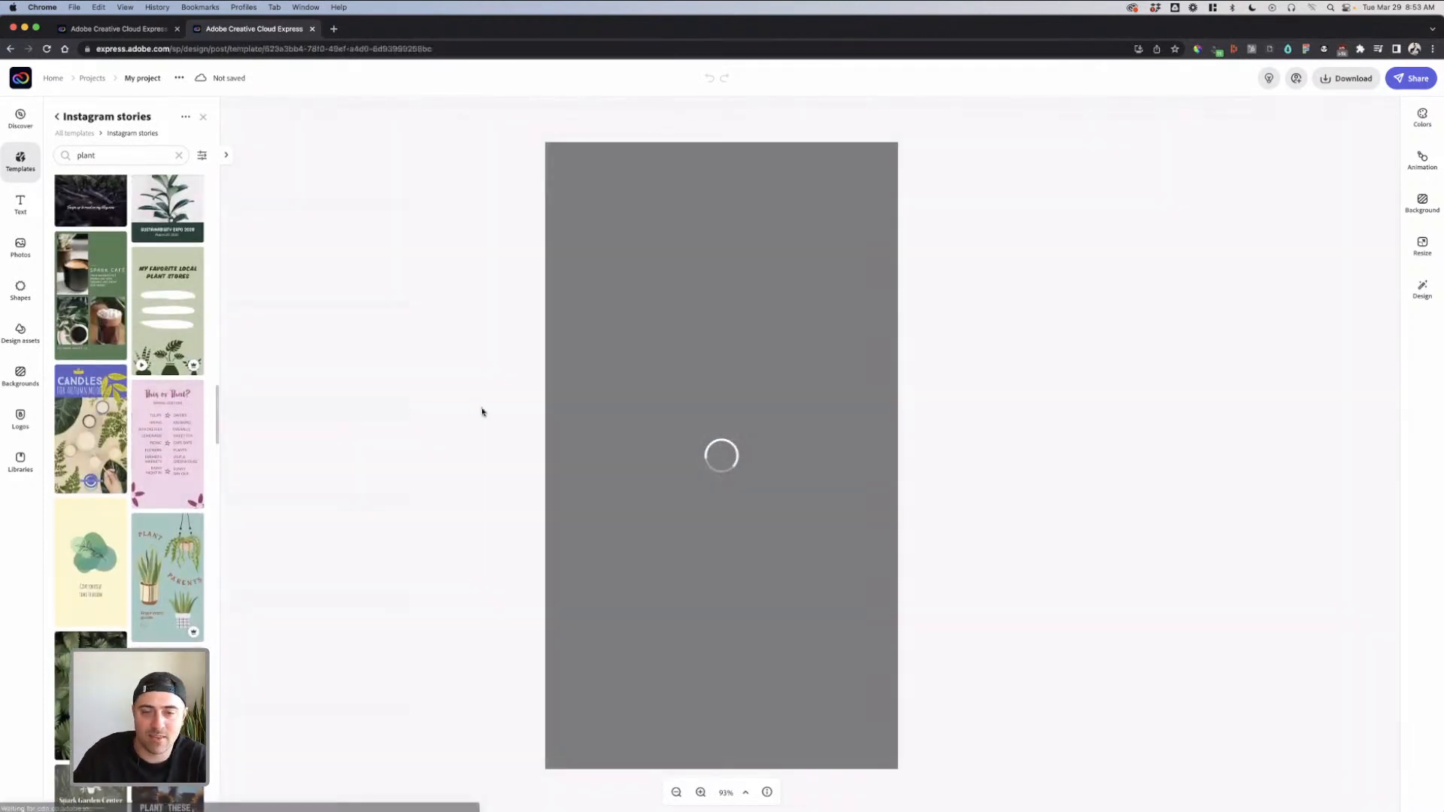
Recolor the story background and the text block's background with the dark green Plant Exposition brand color
click(885, 254)
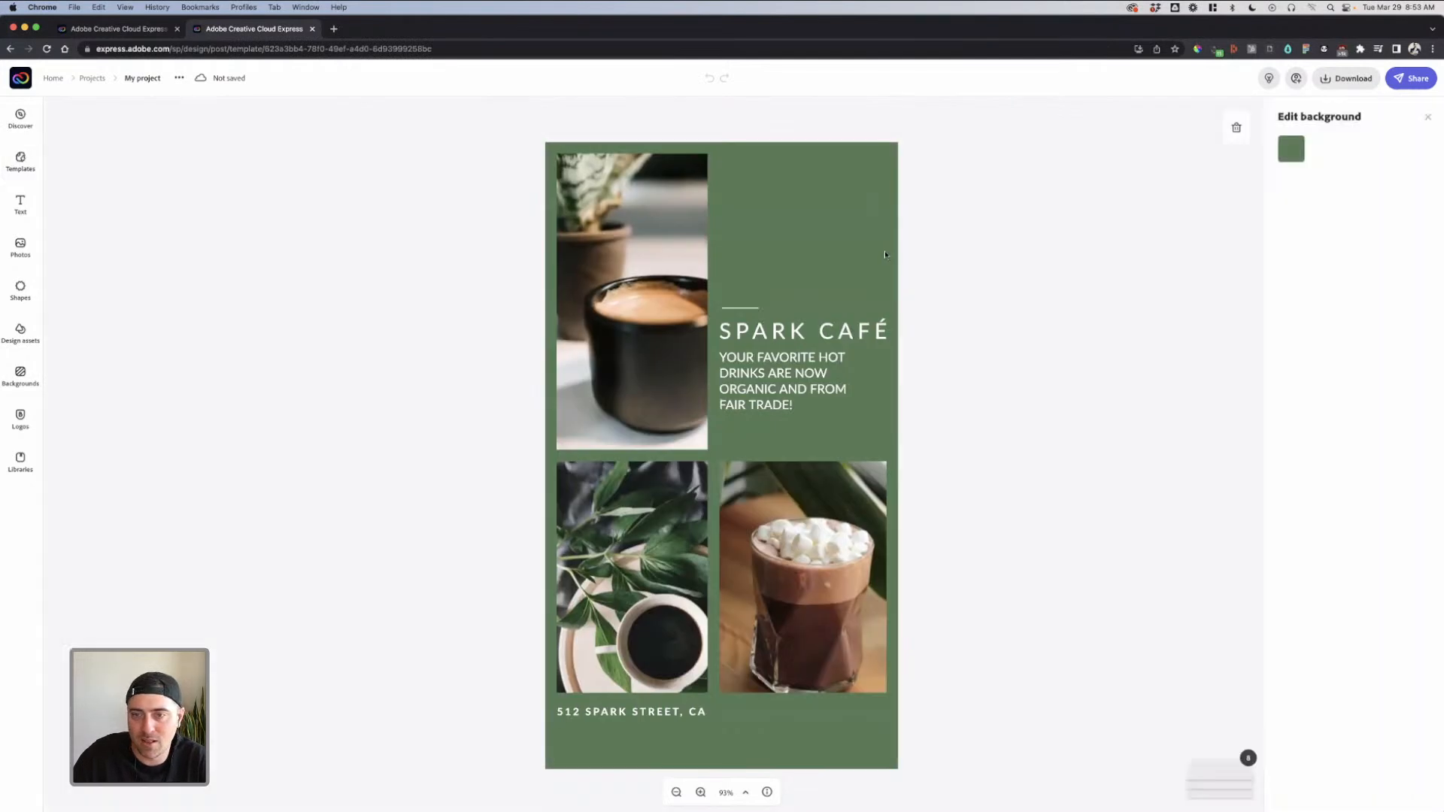
click(1291, 149)
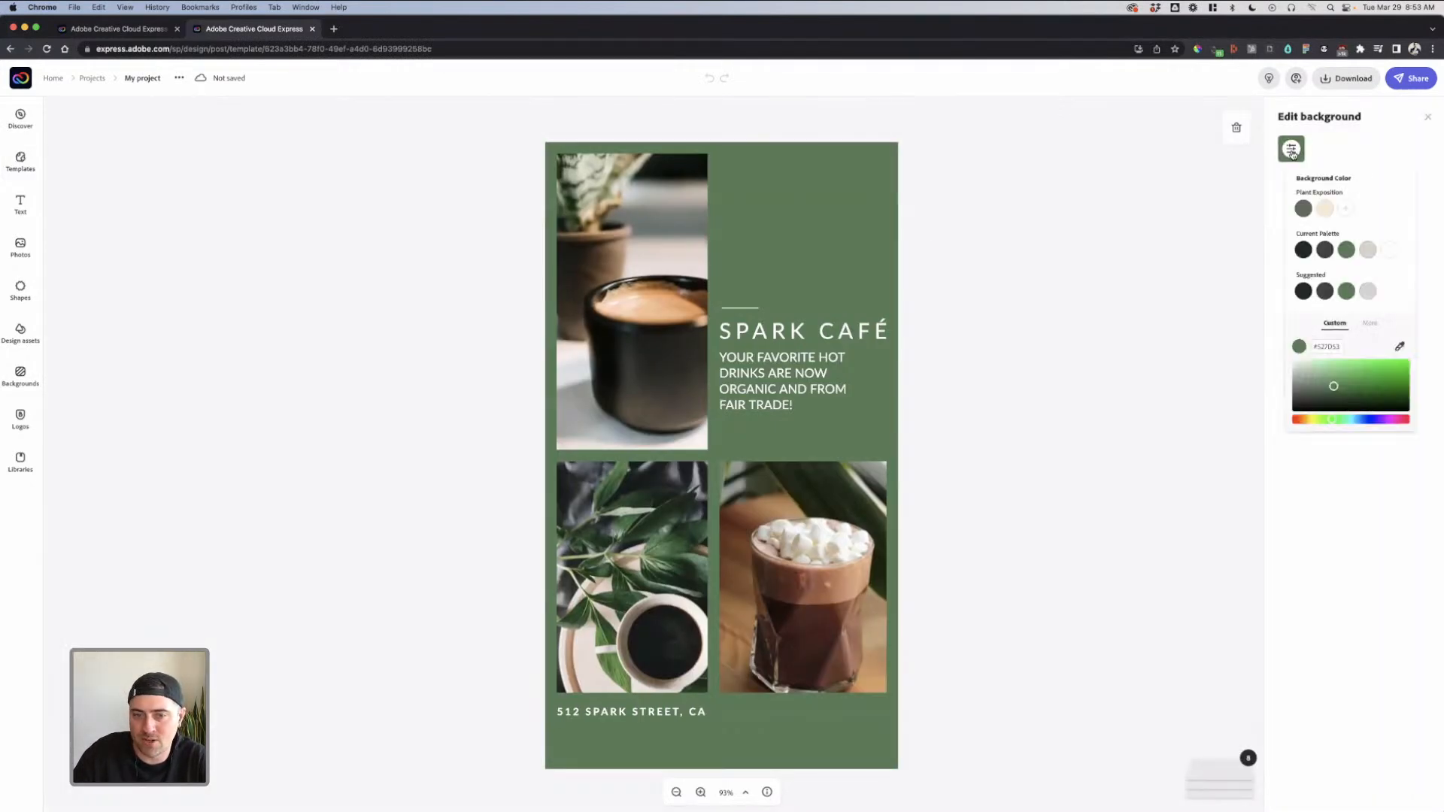
click(1303, 210)
click(872, 307)
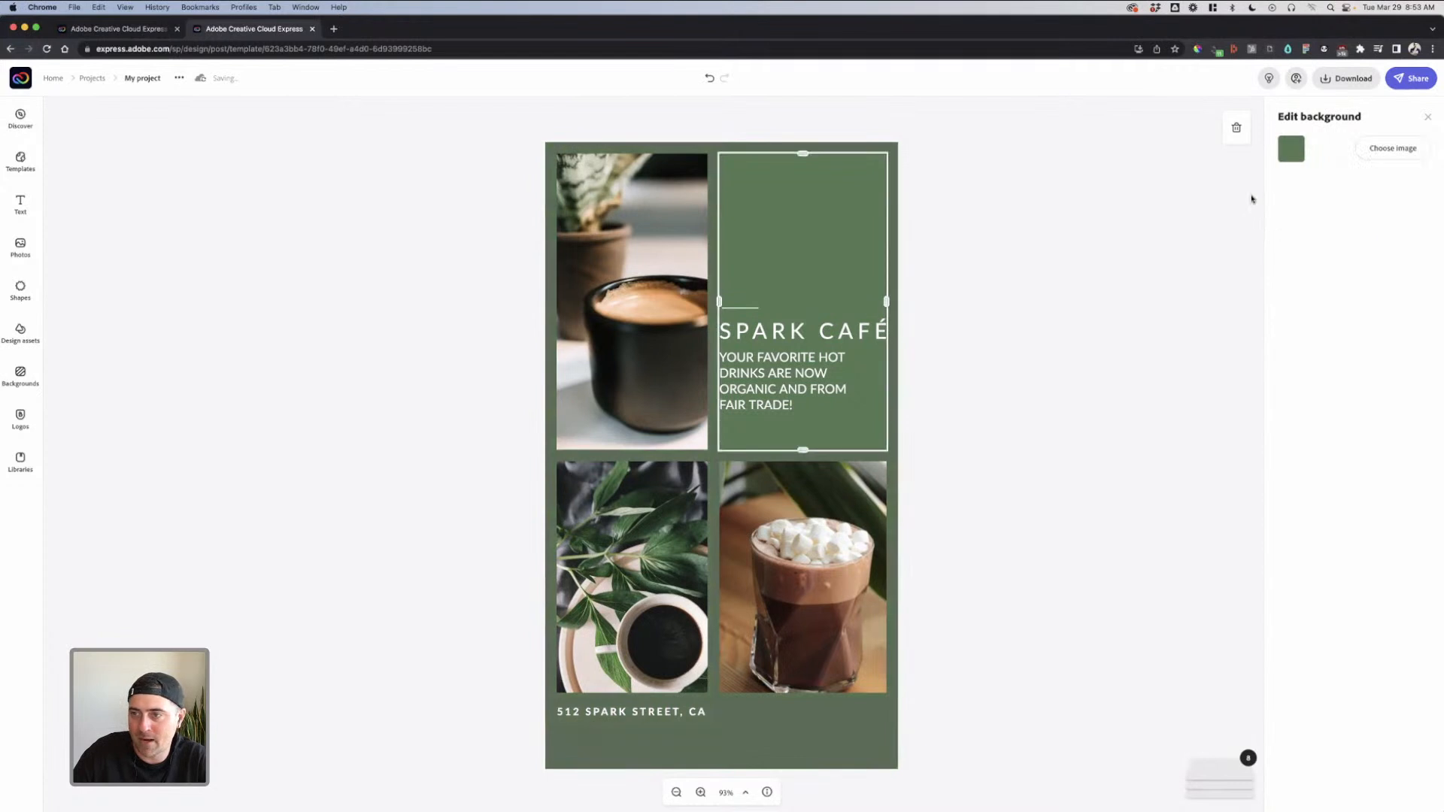
click(1282, 156)
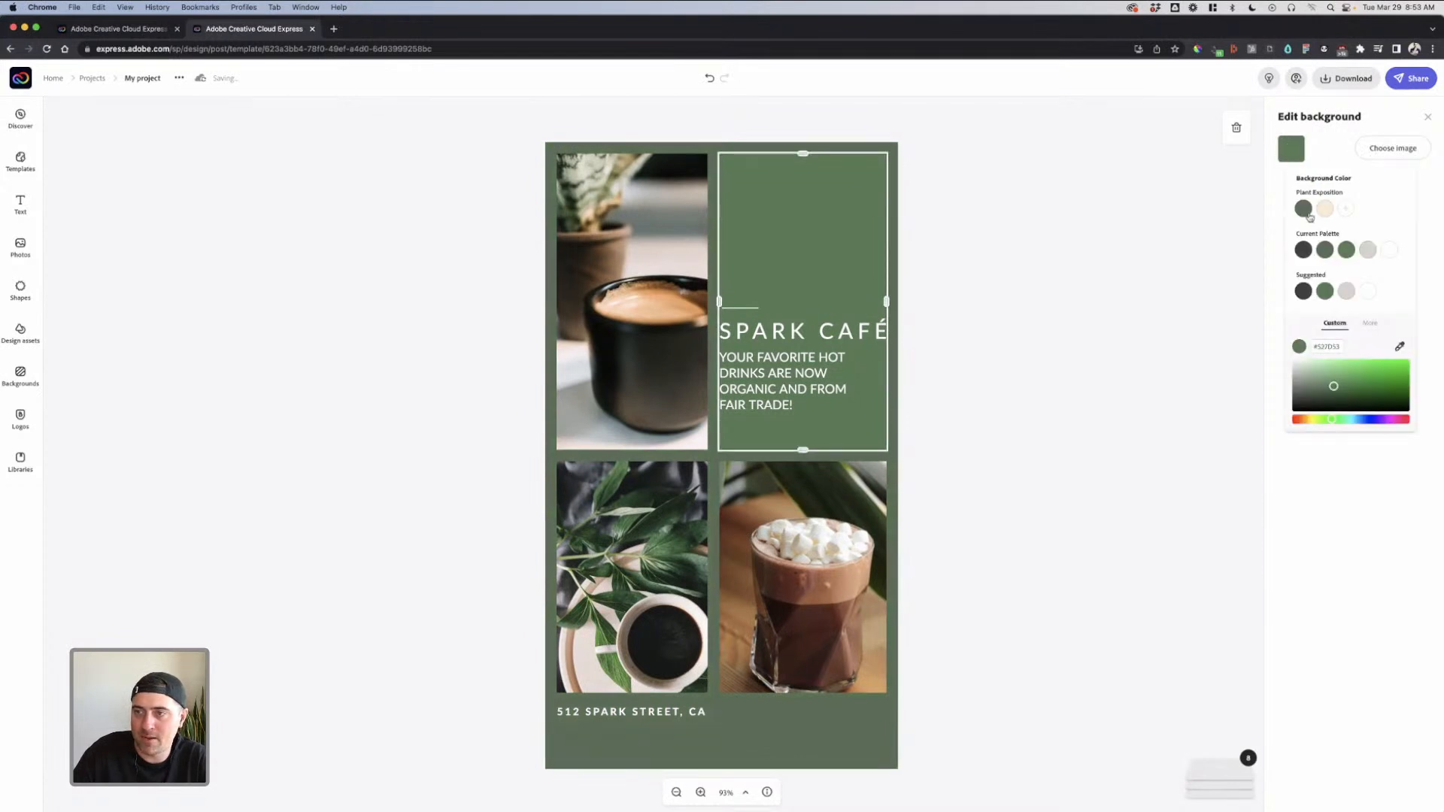
Replace the "SPARK CAFÉ" heading with "Plant Exposition" and left-align it
click(835, 340)
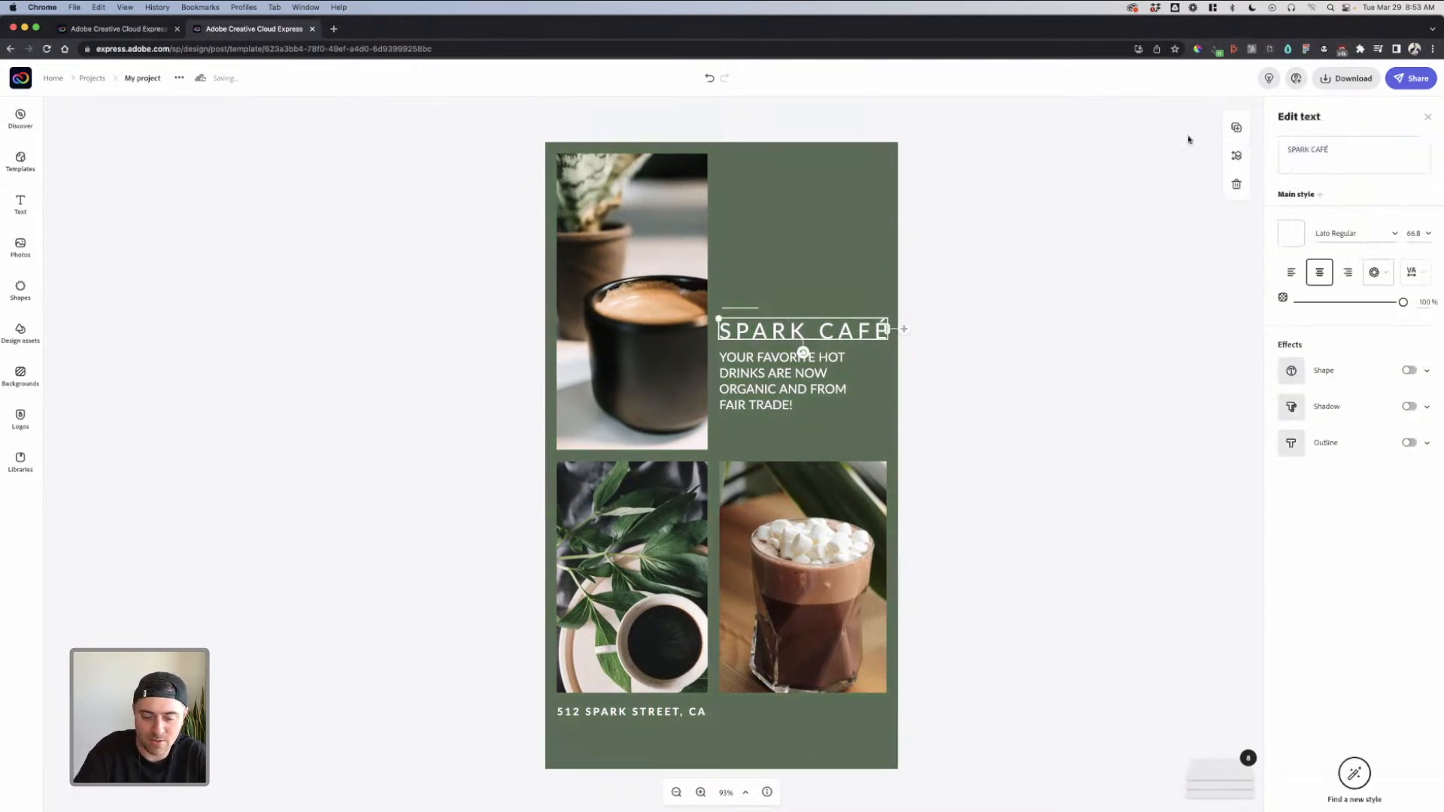
click(1316, 153)
text(P)
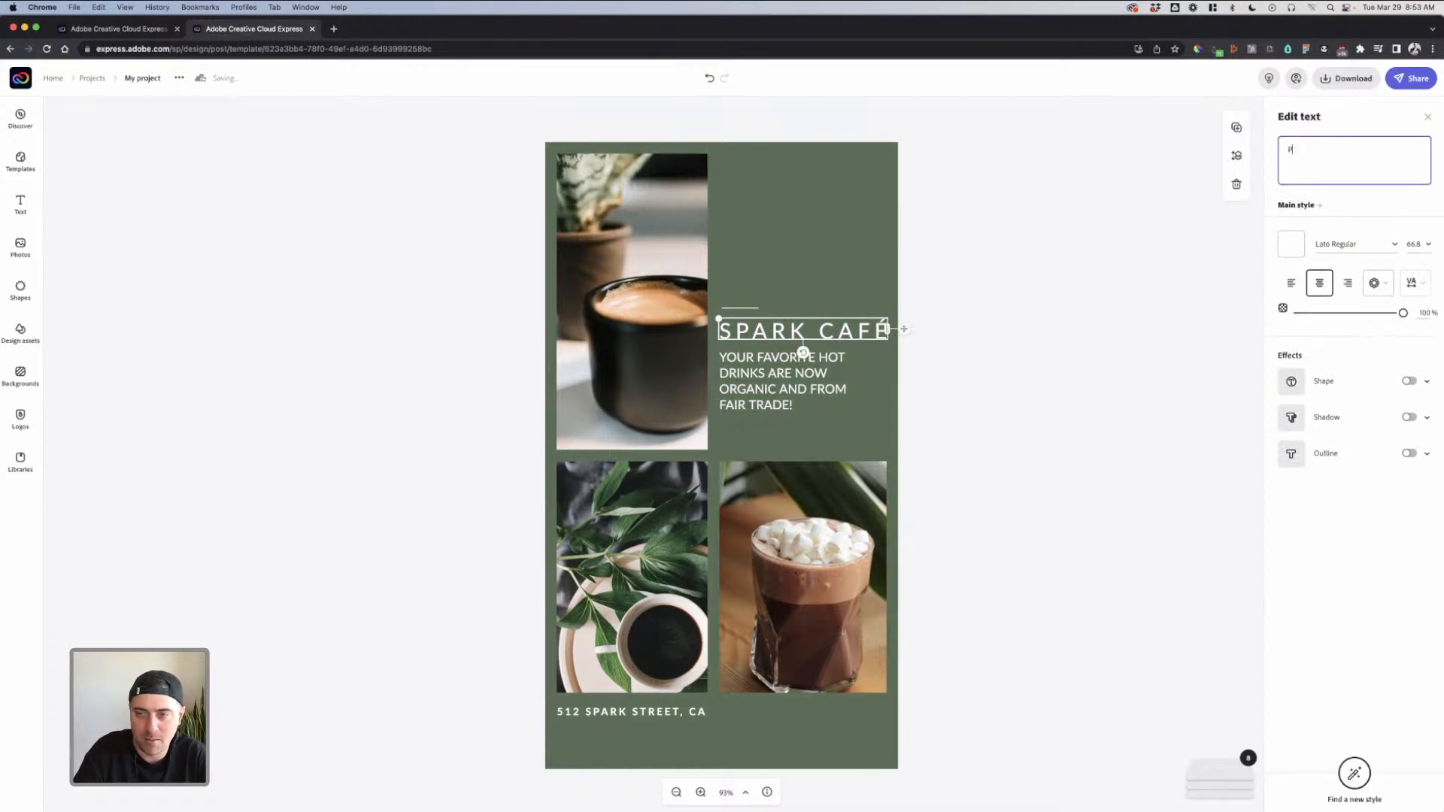
text(lant Exposition)
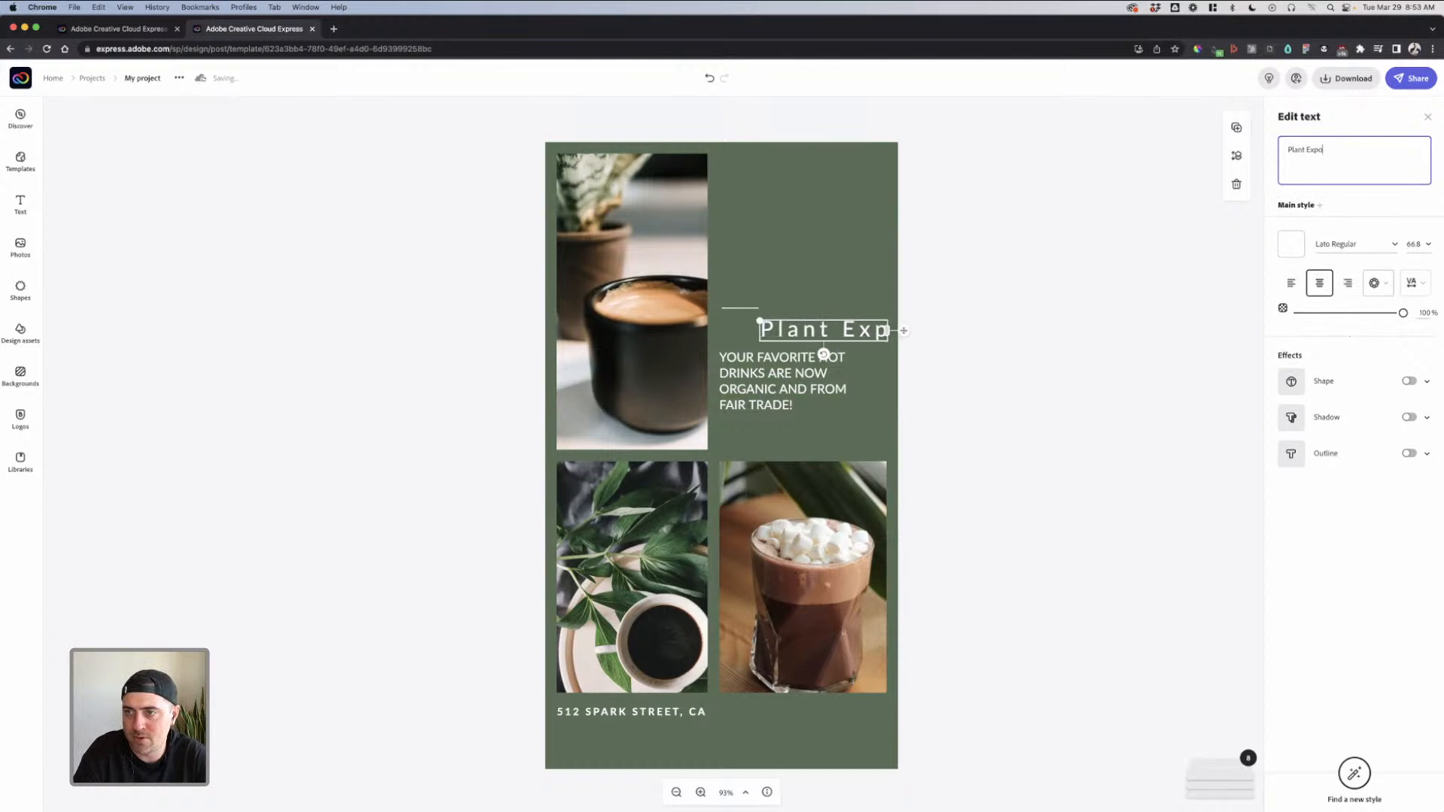
click(1290, 284)
Set the "Plant Exposition" heading in Hobo Std Medium with the cream Plant Exposition brand color
click(1348, 230)
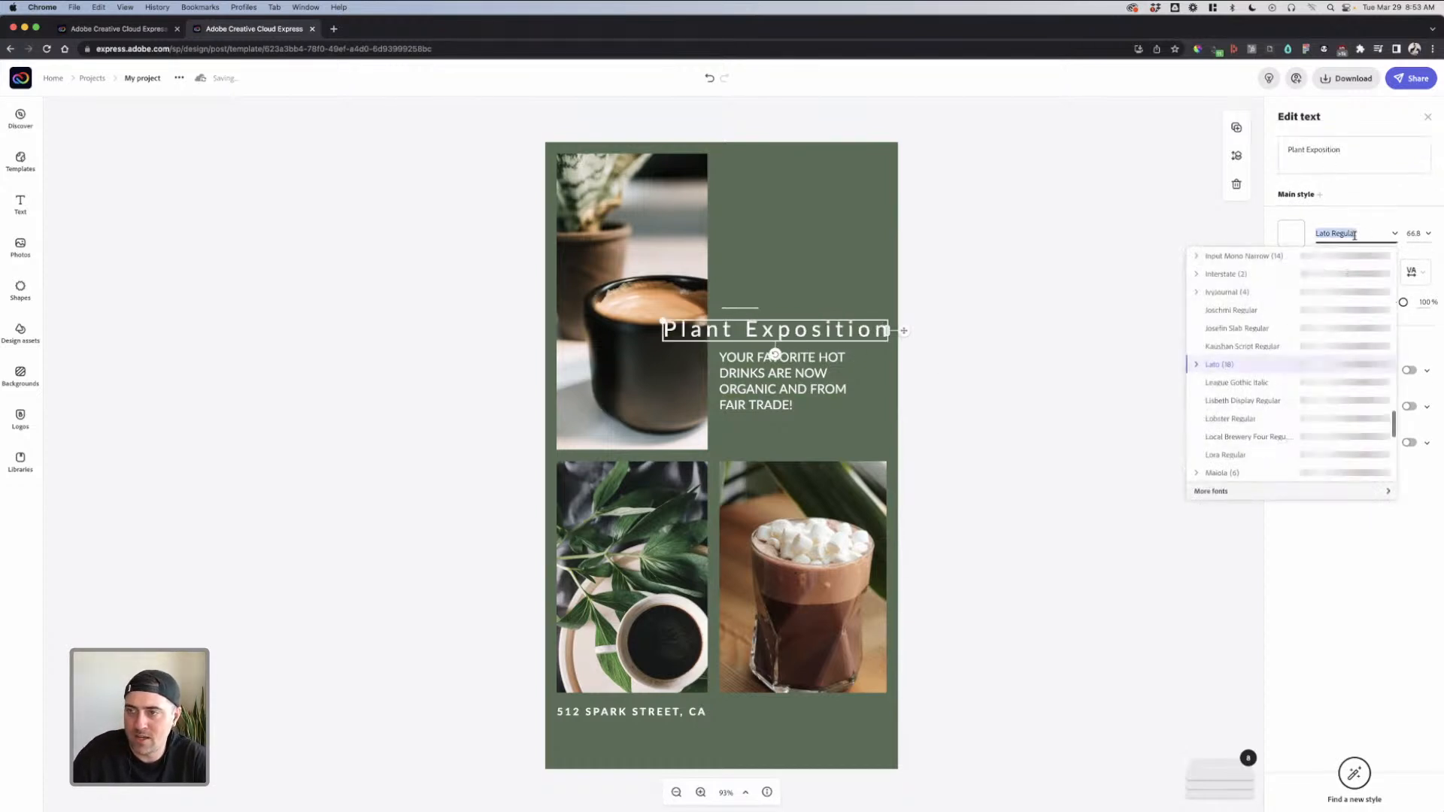
text(hobo)
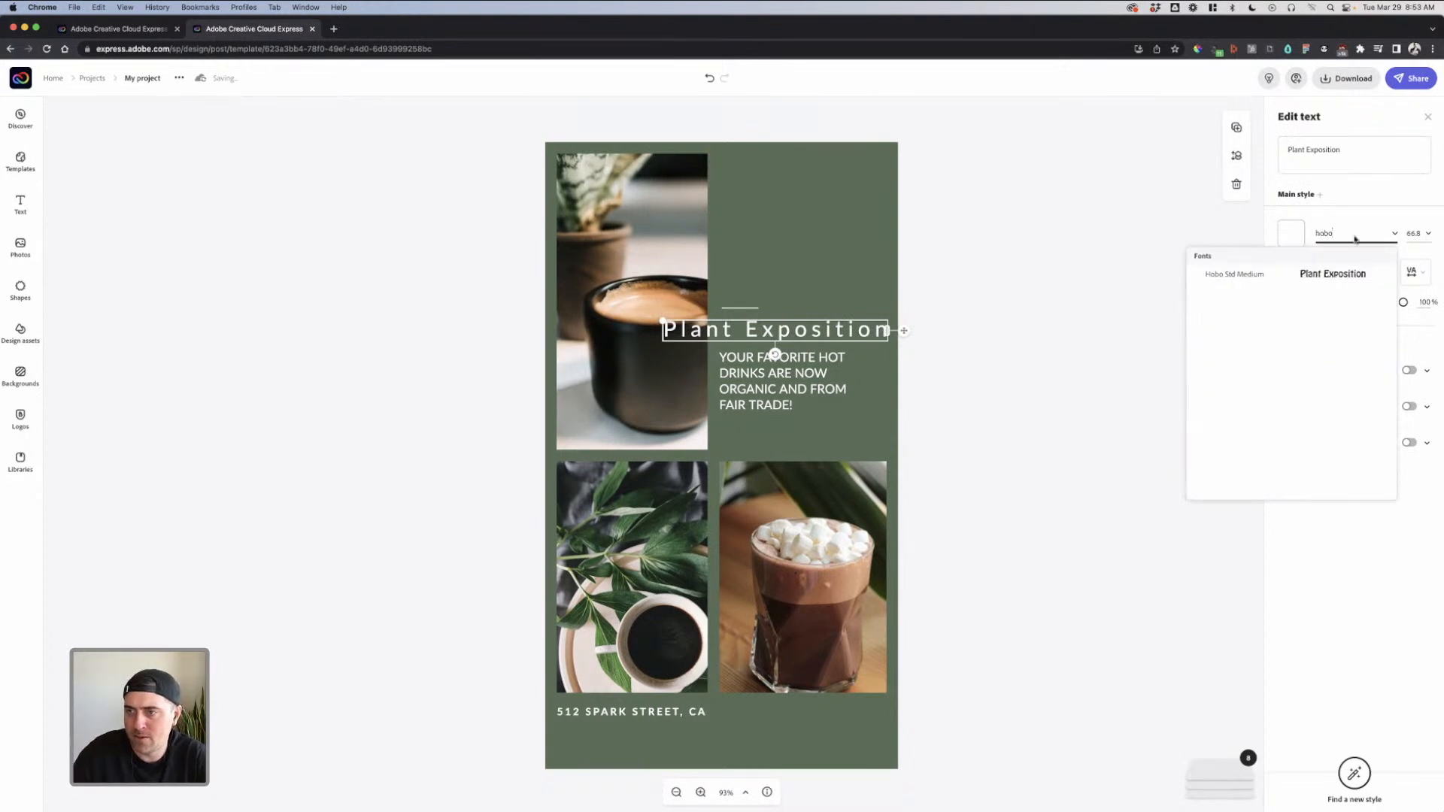
click(1254, 276)
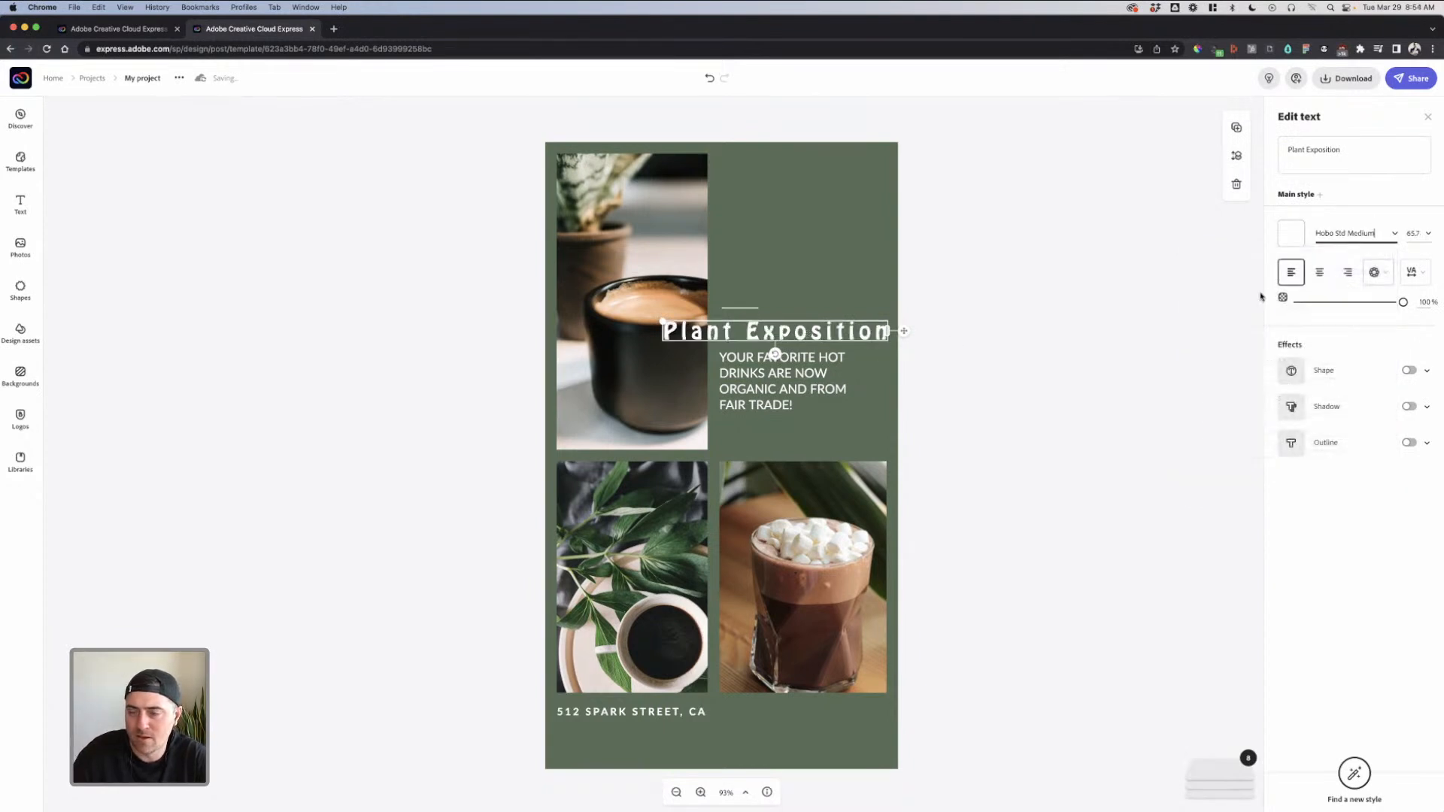
click(1290, 233)
click(1325, 294)
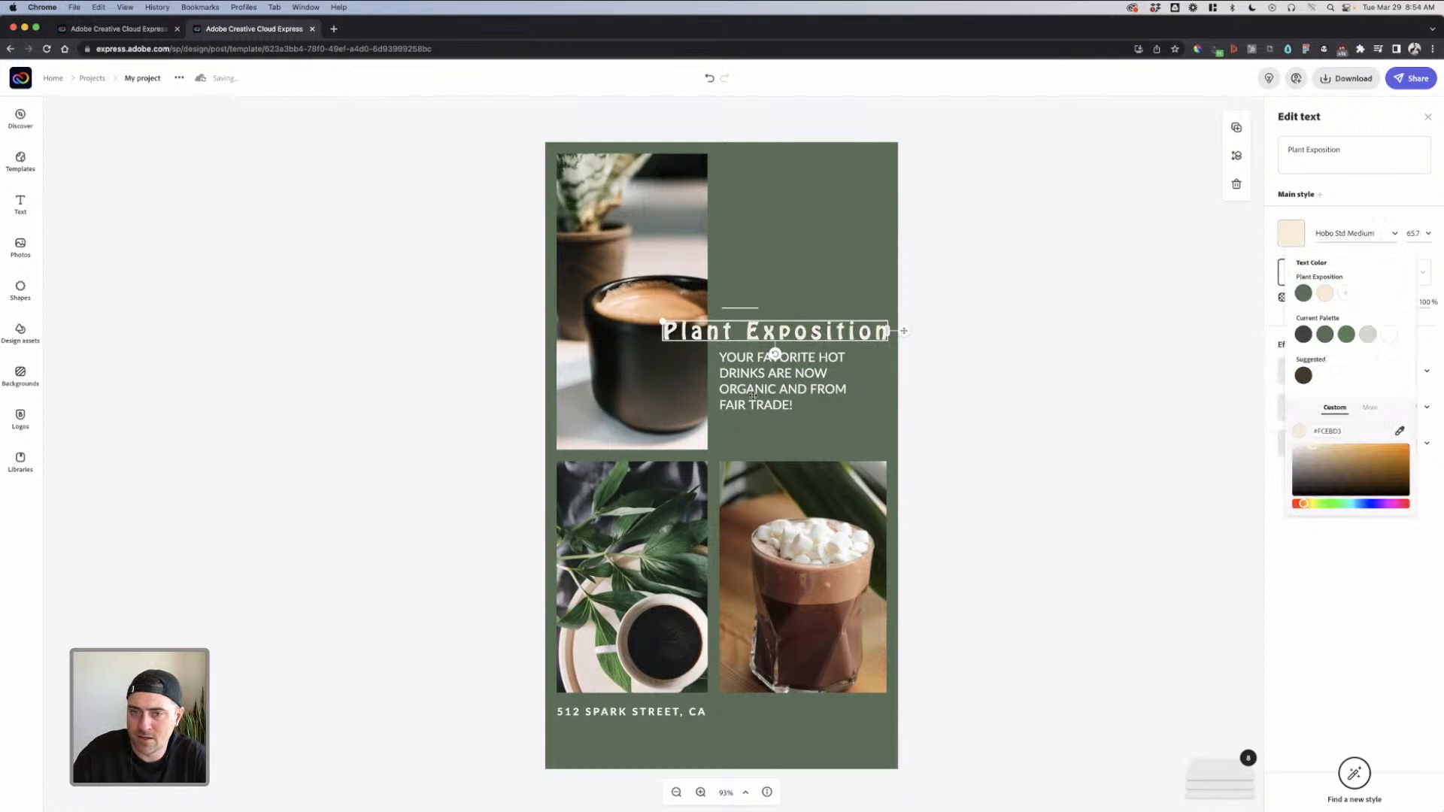
Shrink the "Plant Exposition" heading to fit inside the green block, starting level with the text below it
click(1289, 274)
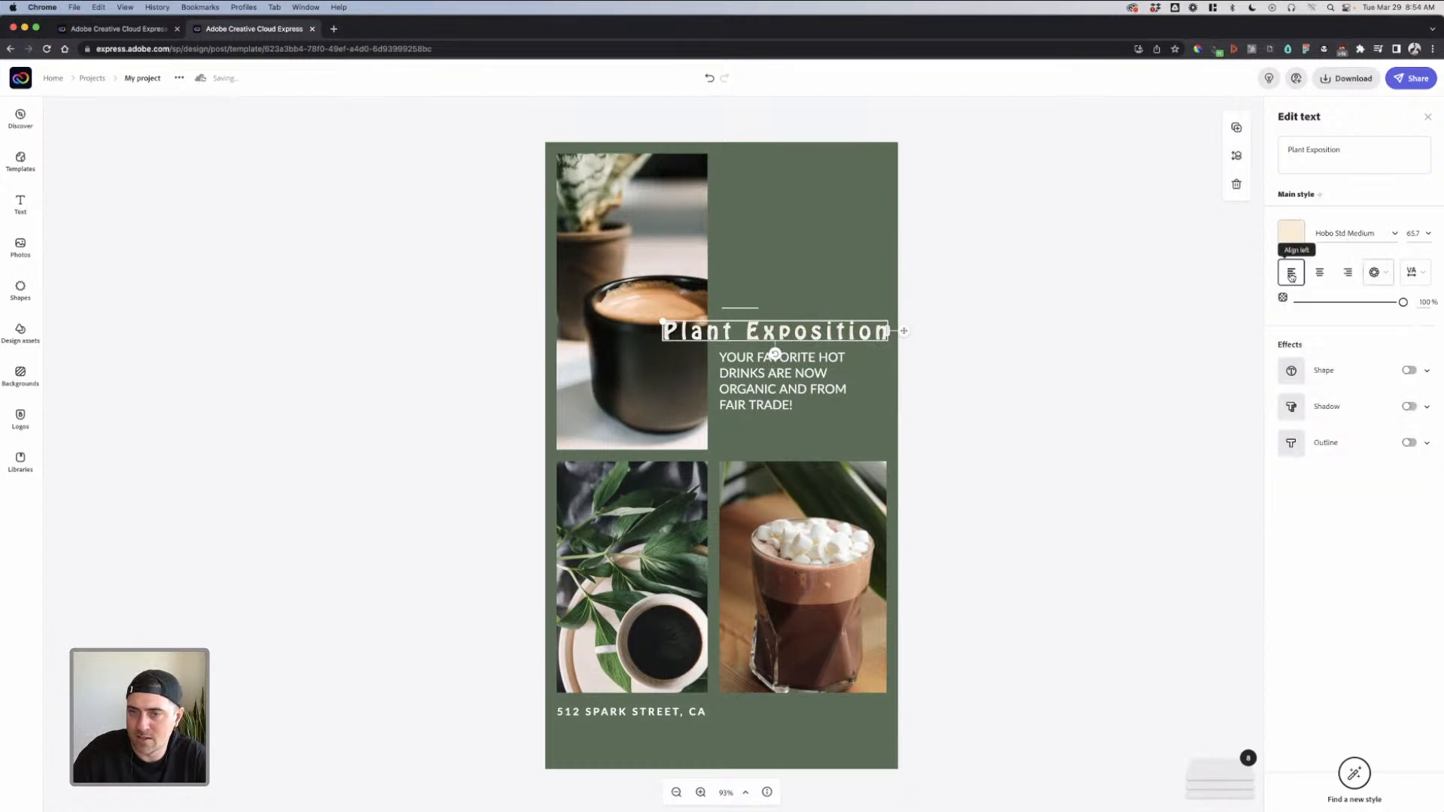
drag(663, 324, 763, 333)
click(743, 311)
click(753, 329)
click(1002, 337)
Replace the hot drinks paragraph below the heading with "Sip N Seed" and "Coffee and cactus" on separate lines
click(823, 370)
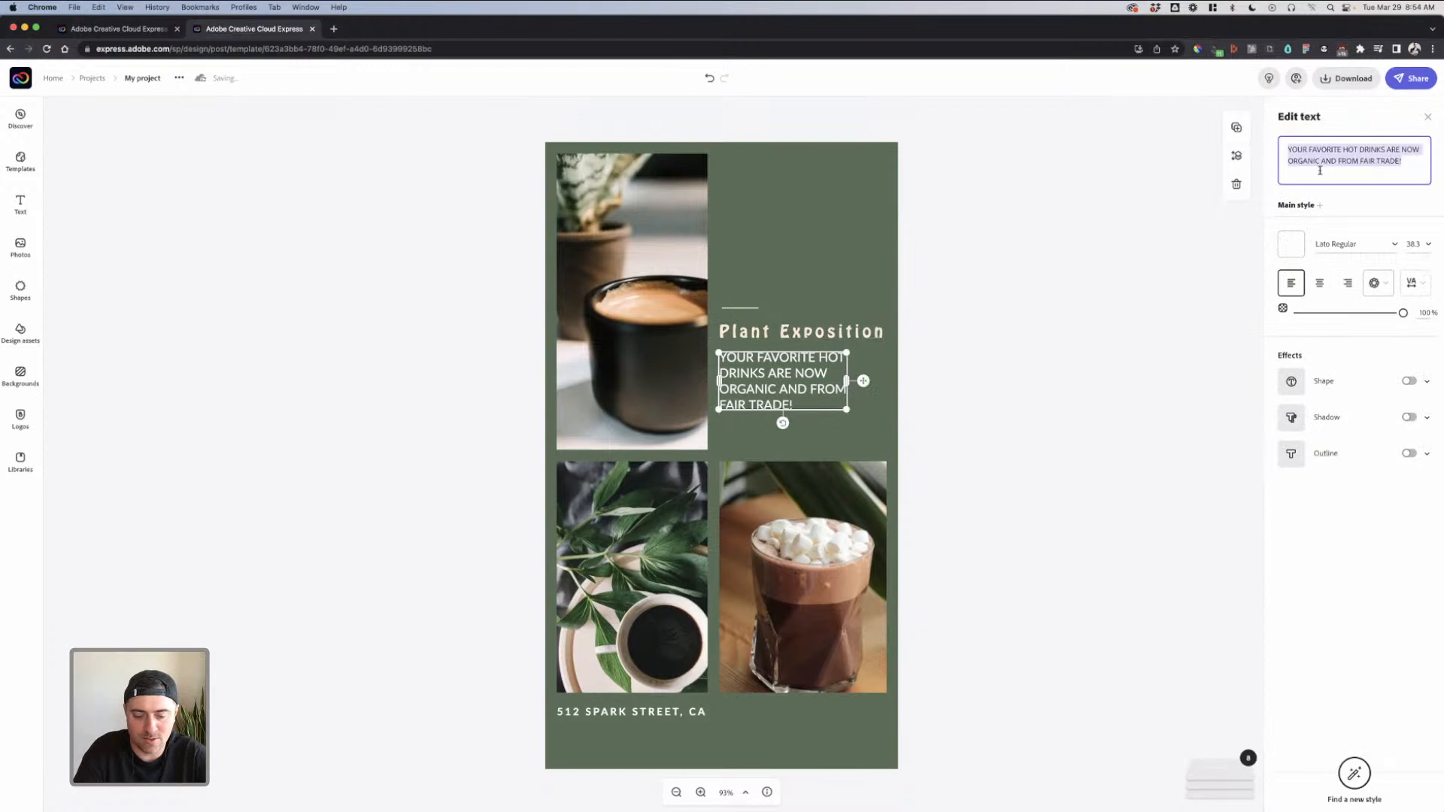
text(Enjoy o)
key(super+a)
key(BackSpace)
text(Sip n)
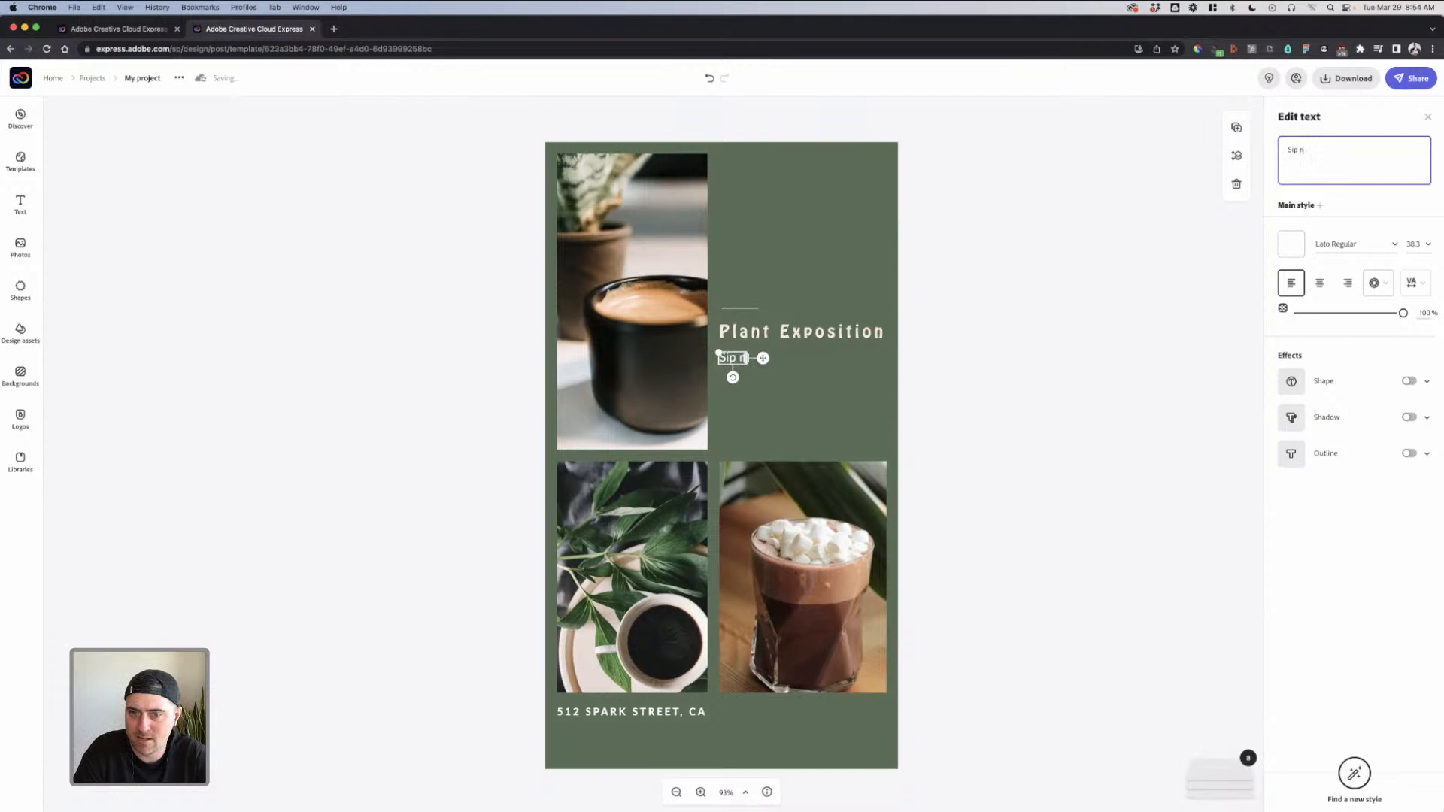
key(BackSpace)
text(N)
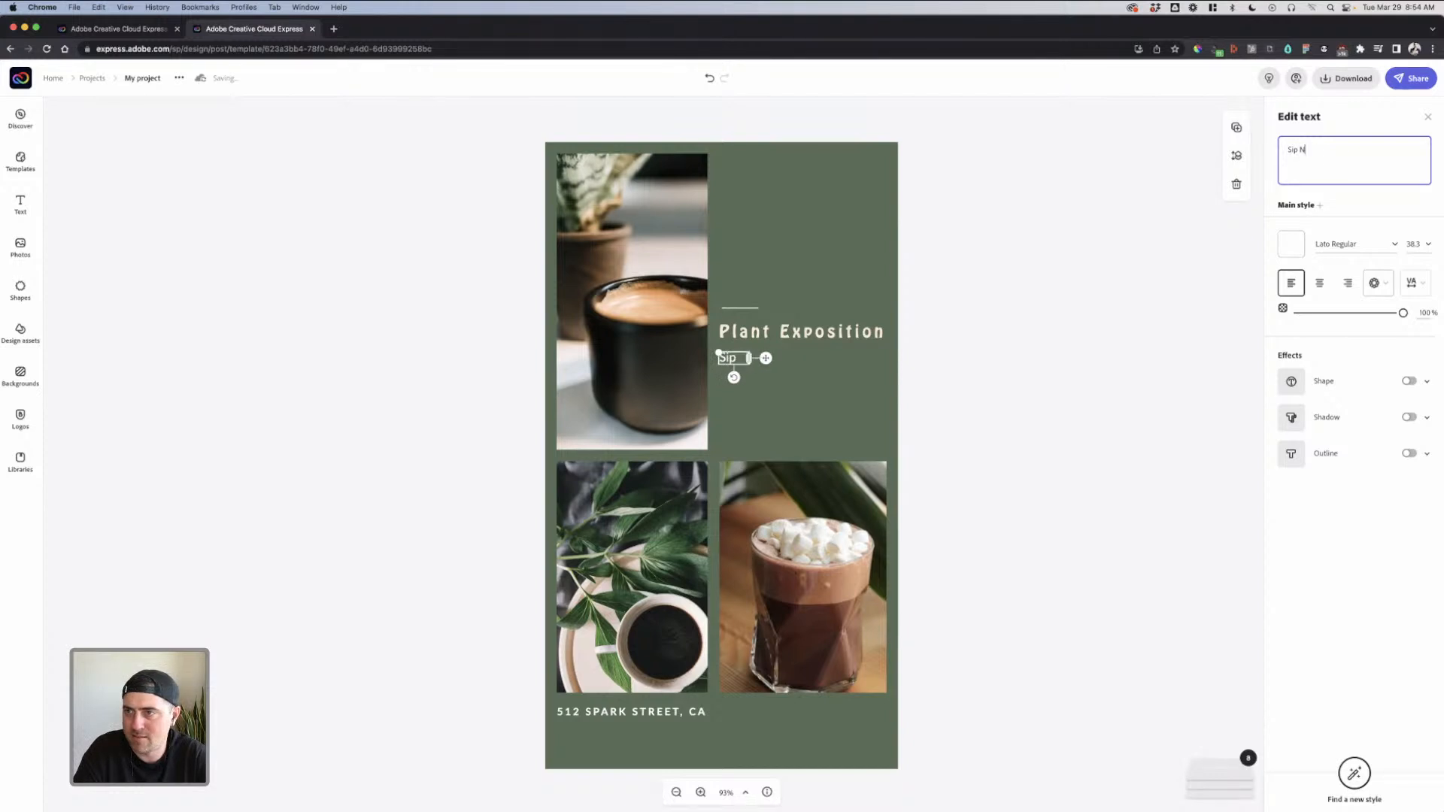
text( See)
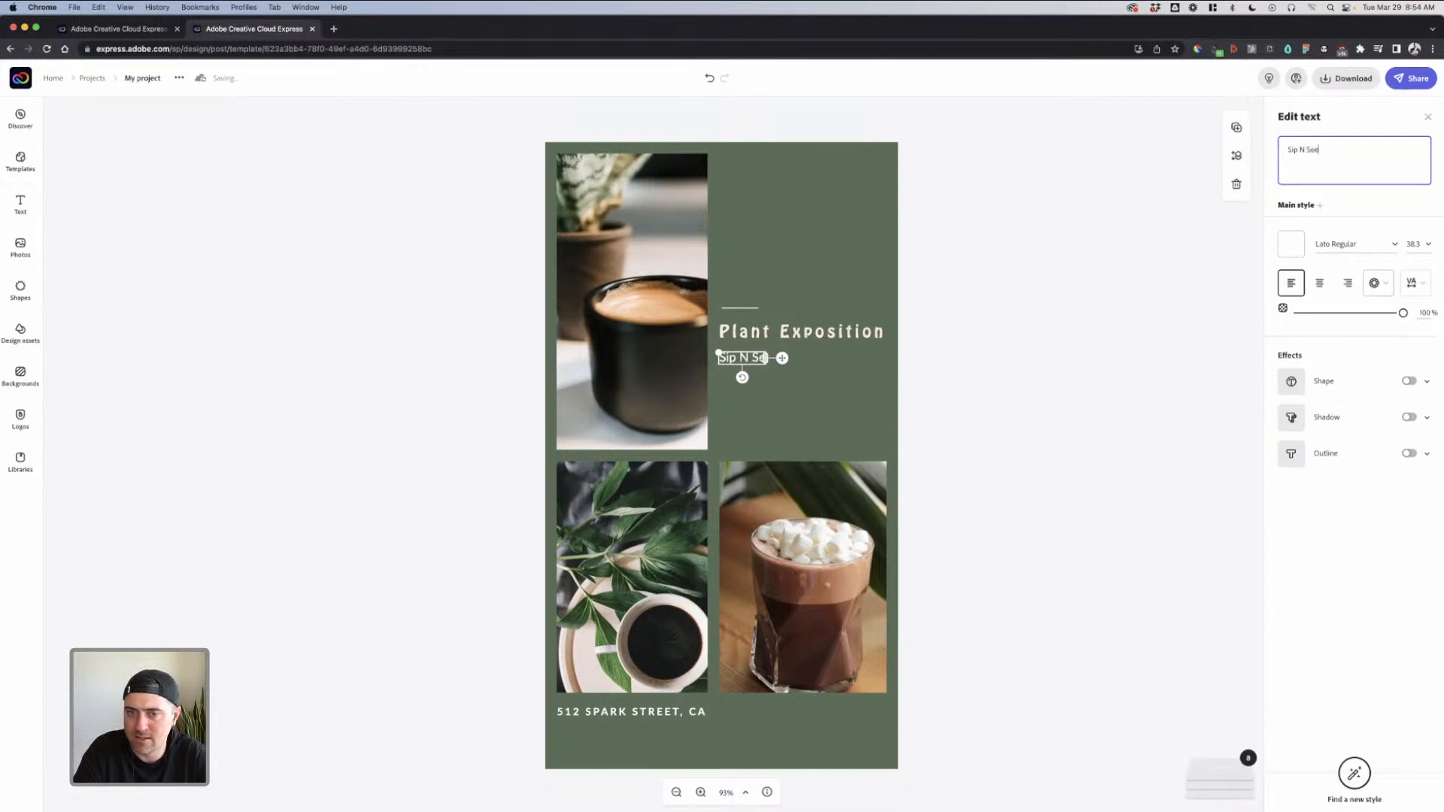
text(d Coff)
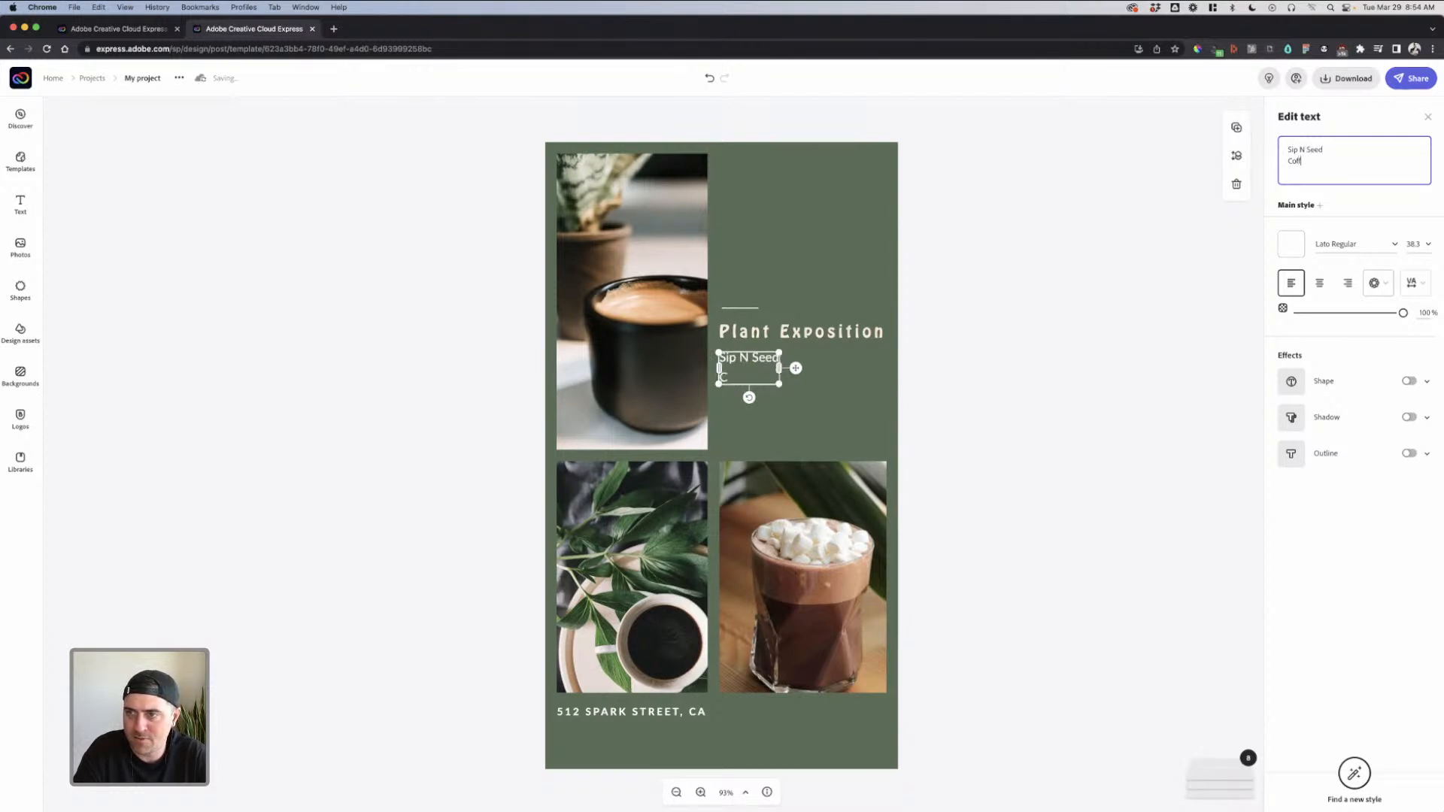
text(ee and cactus )
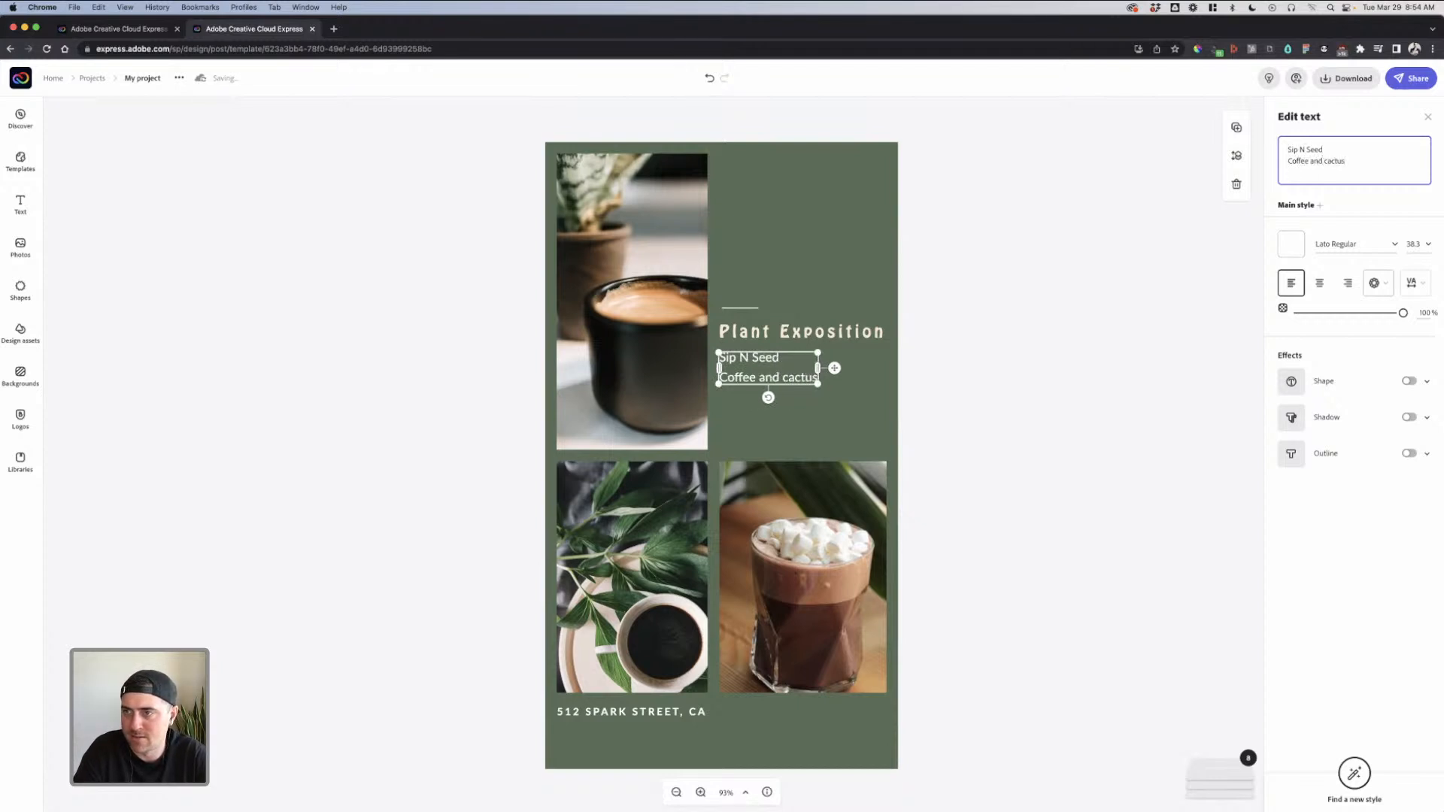
Add "Thursday March 31st, 2022" on a new line below "Coffee and cactus" in the same text block
text(Thur)
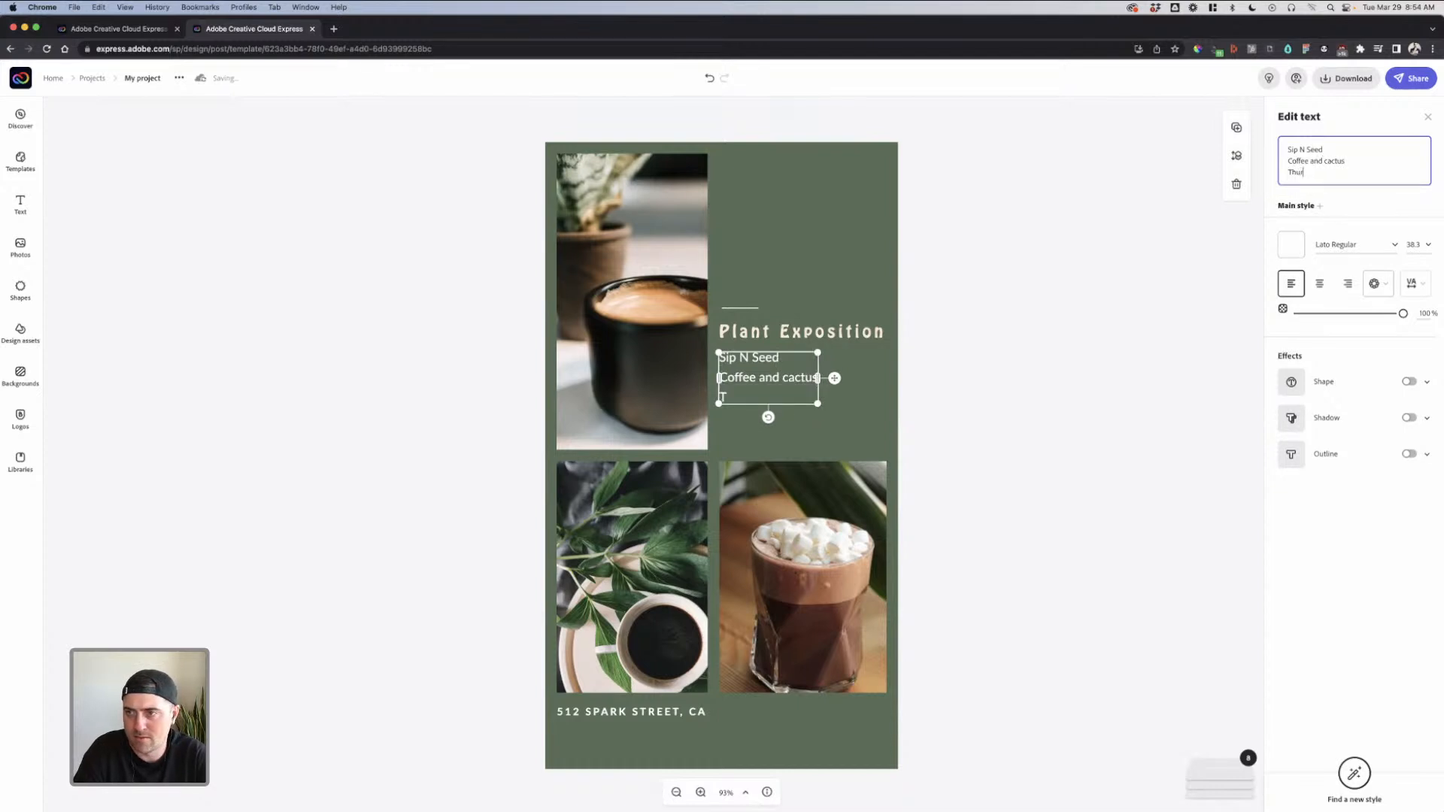
text(sday March)
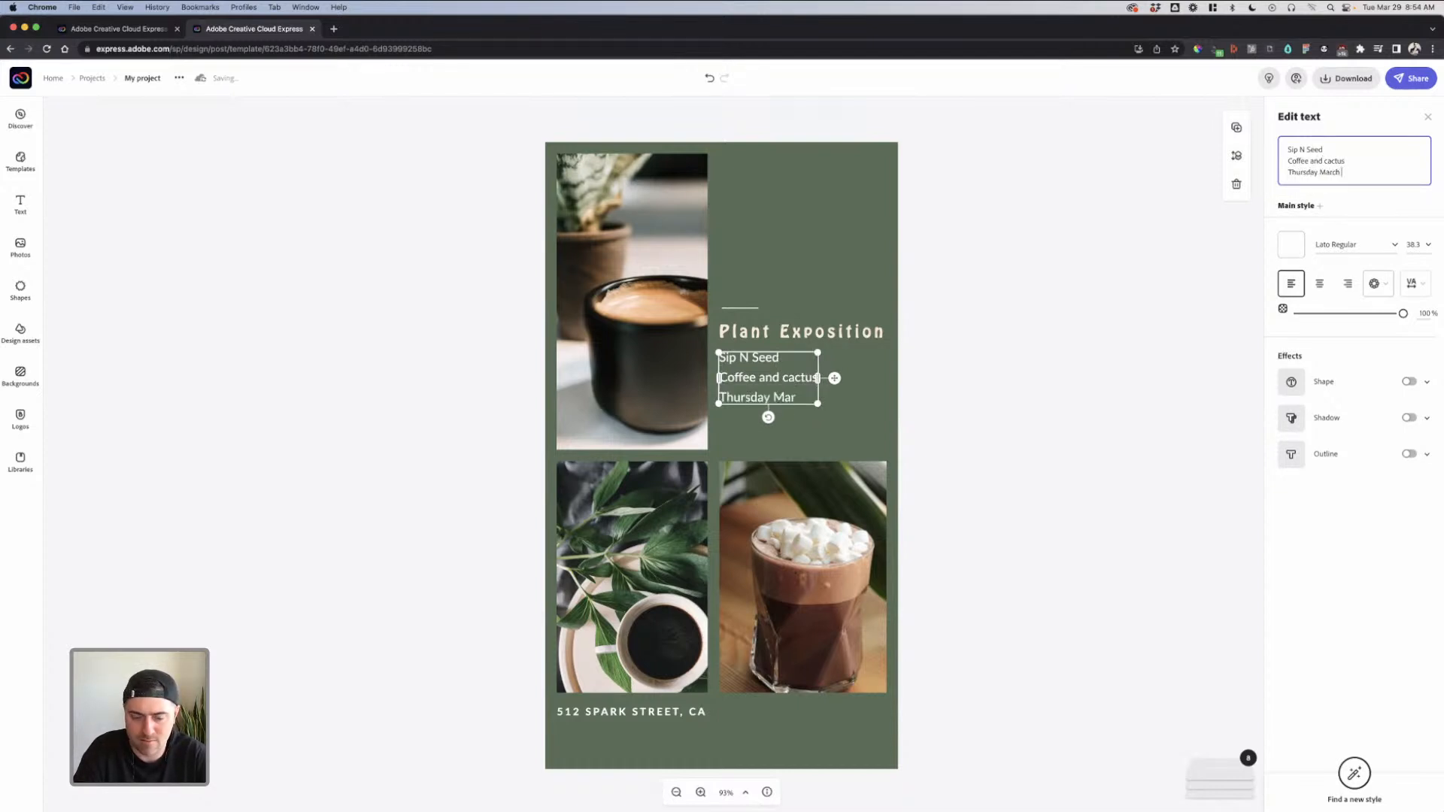
text( 31)
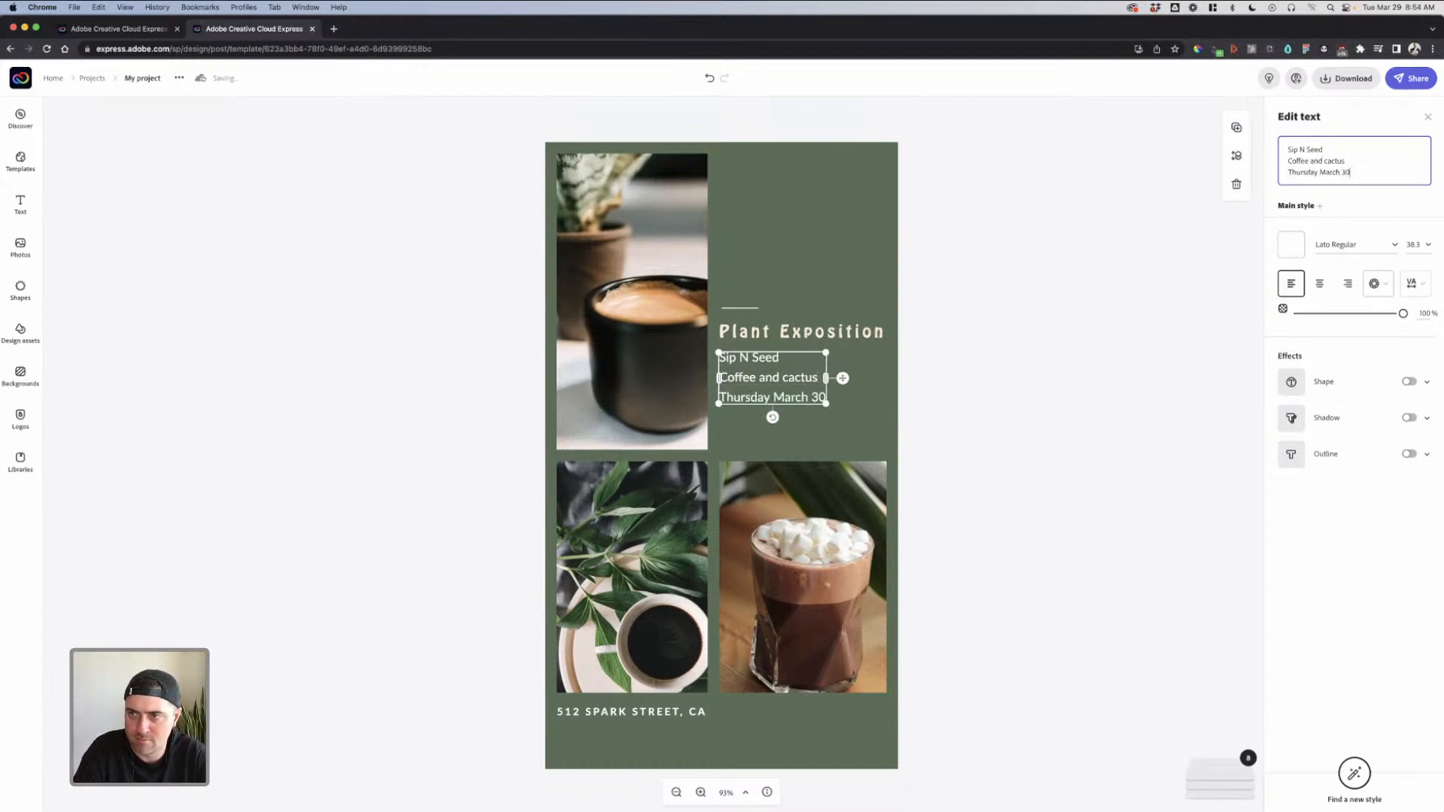
text(st)
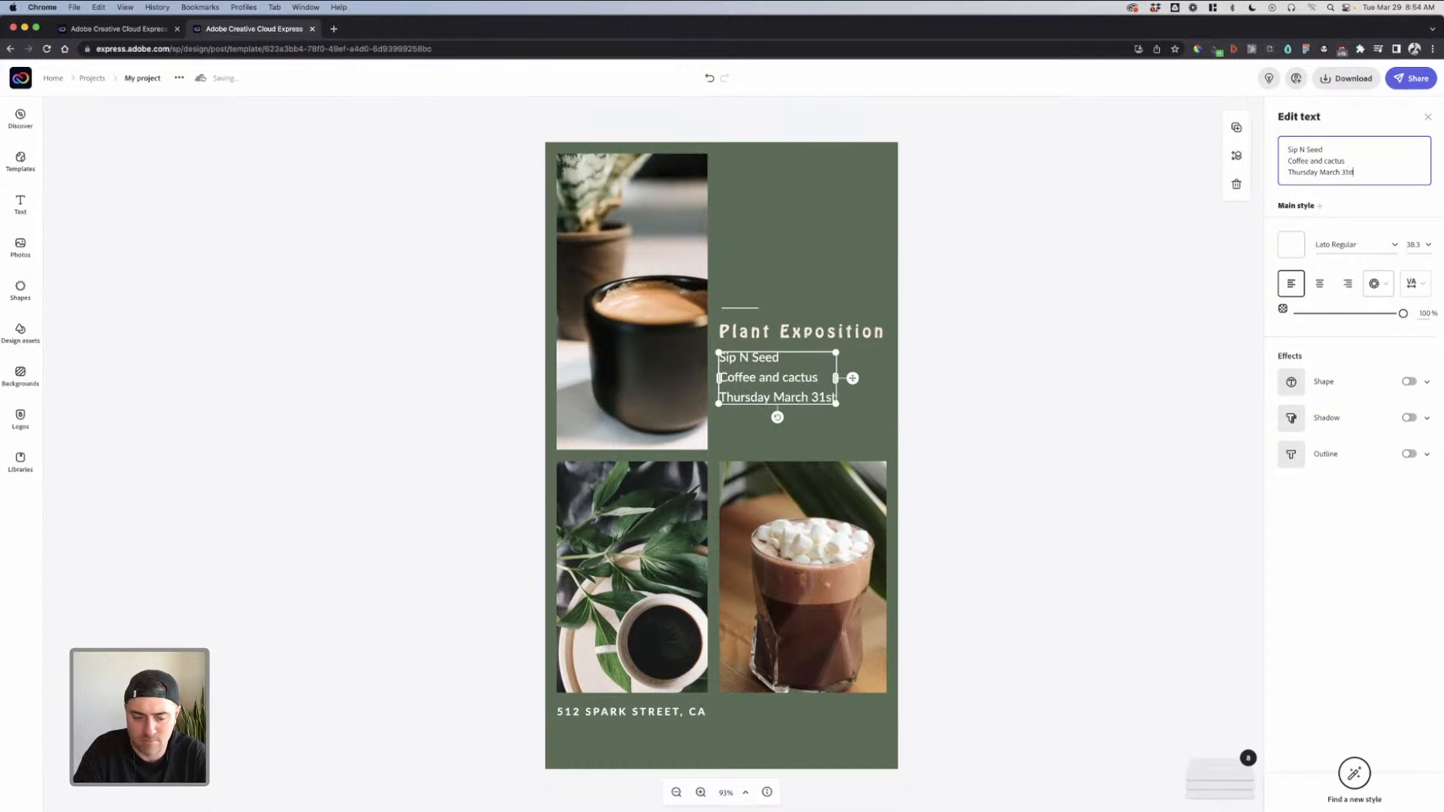
text(, 2022)
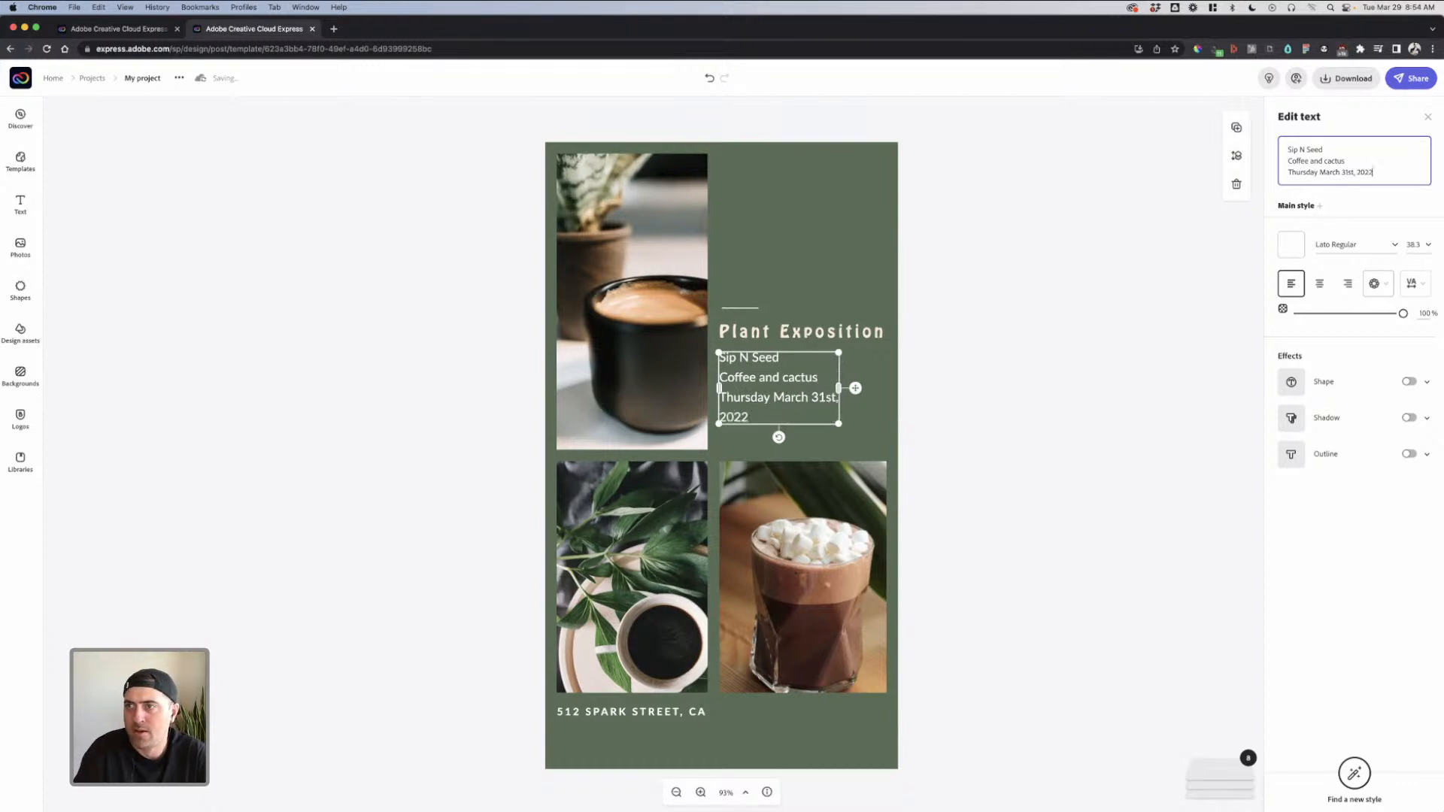
click(1158, 283)
Try the grid and magic text layouts on the "Plant Exposition" heading
click(795, 331)
click(1378, 272)
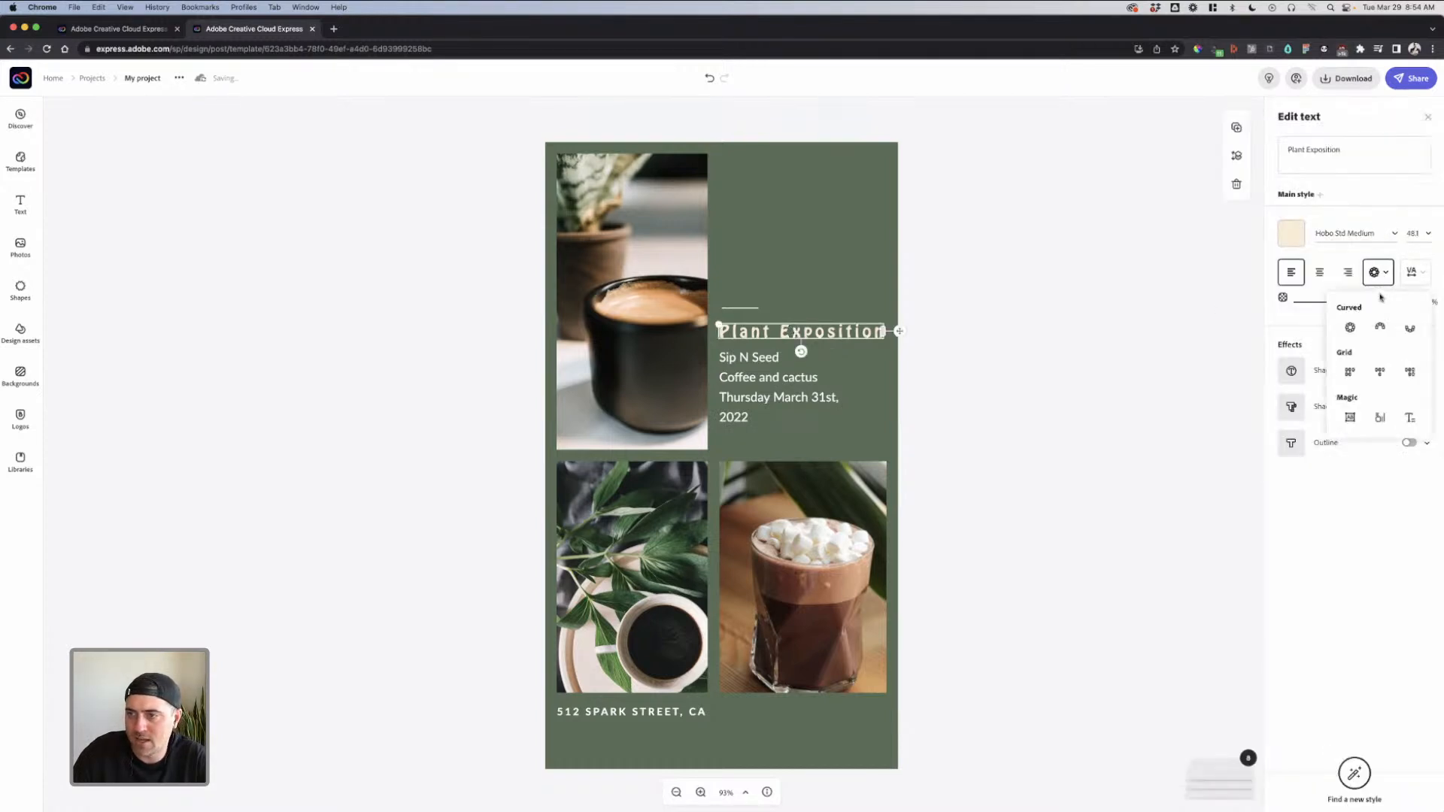
click(1350, 371)
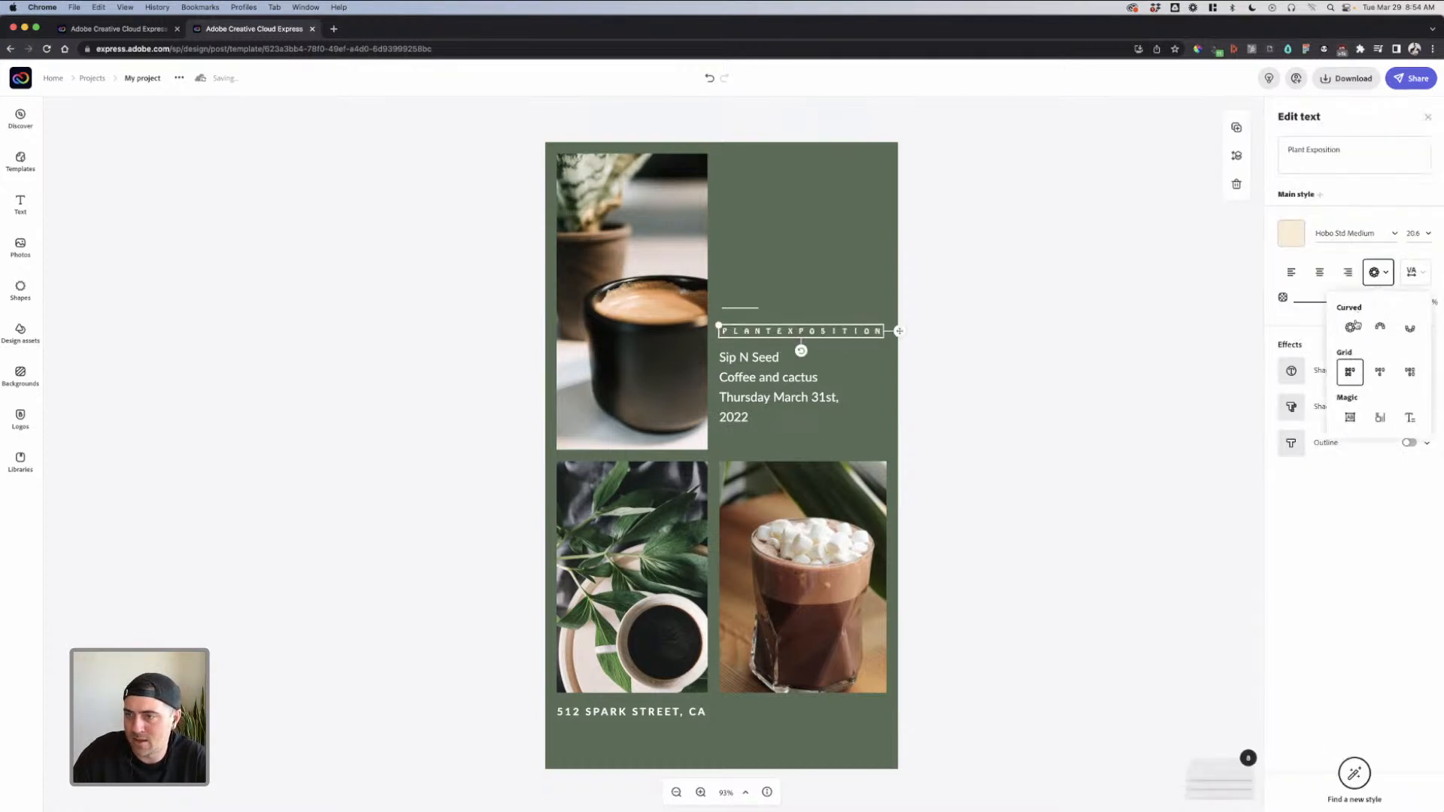
click(1350, 417)
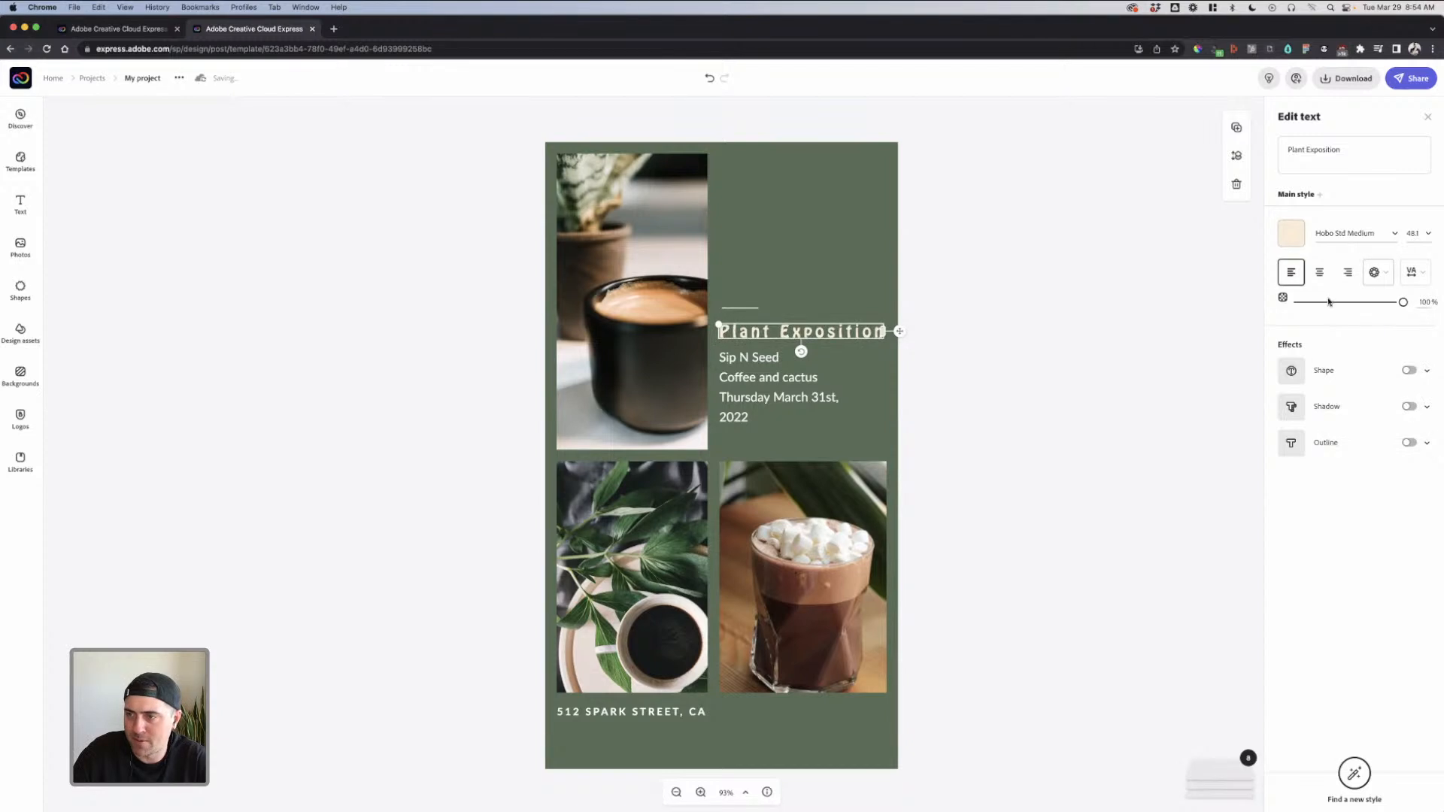
Tighten the "Plant Exposition" heading's letter spacing and move it left to line up with the text below
click(1411, 273)
drag(1310, 319, 1293, 323)
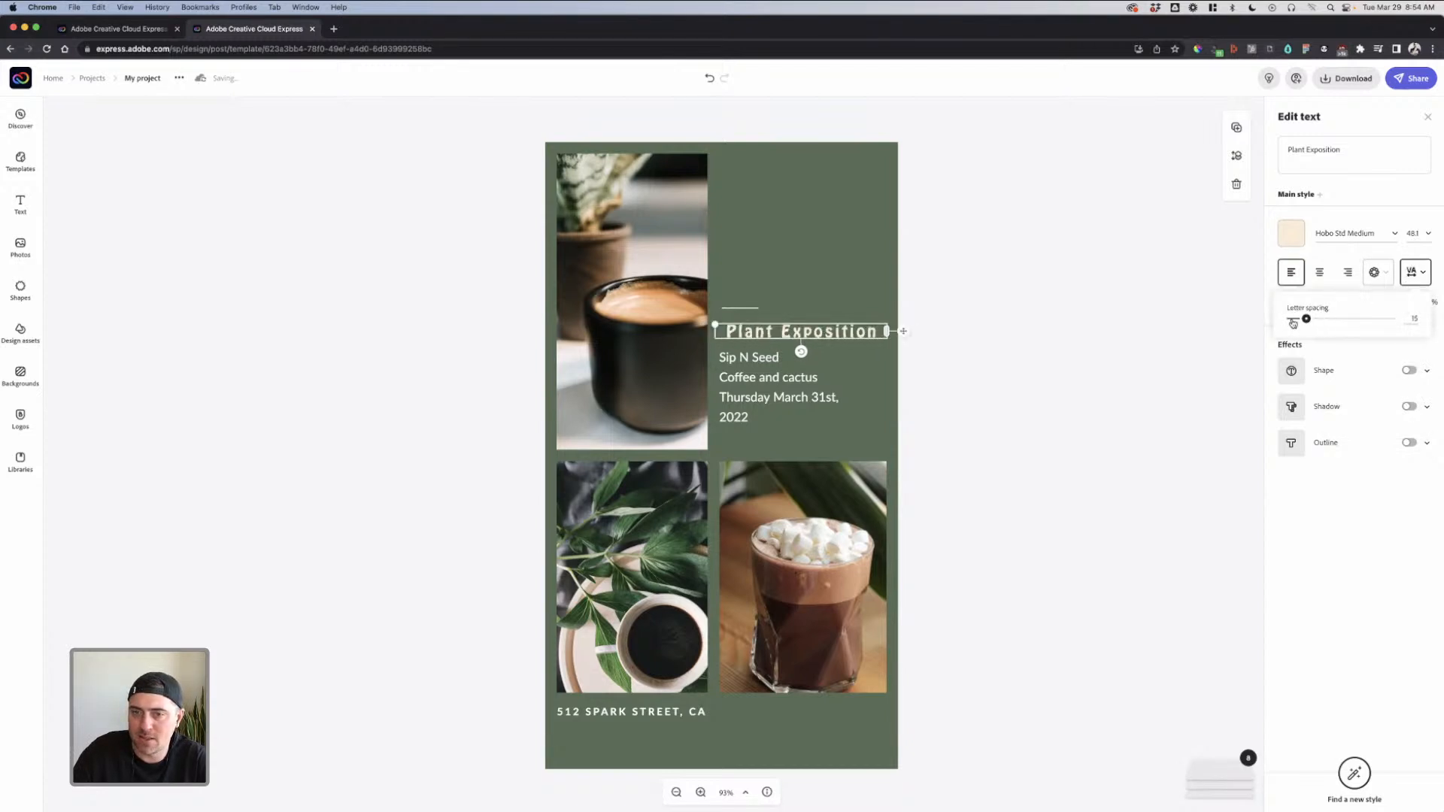
click(968, 342)
drag(798, 338, 773, 338)
click(799, 335)
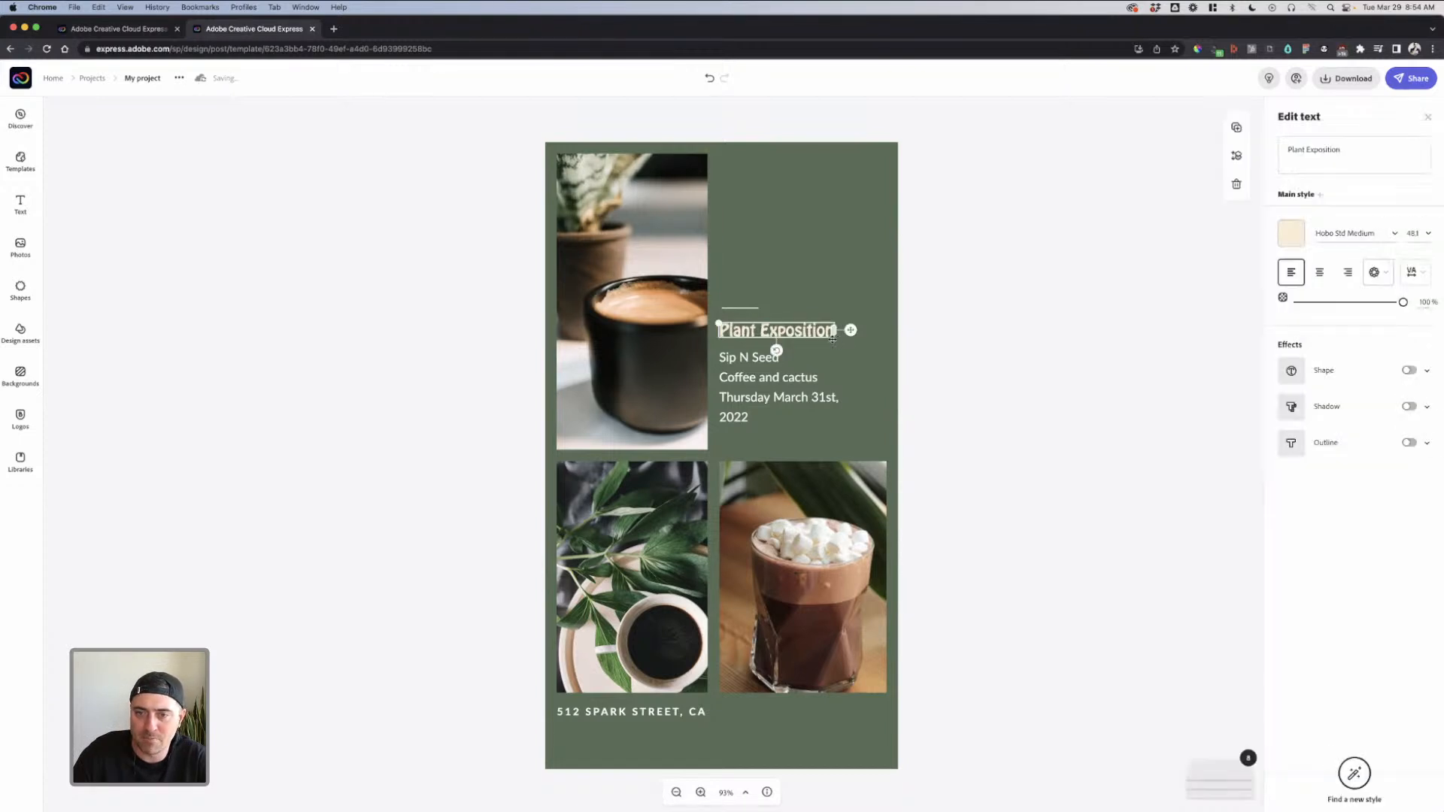
Enlarge the "Plant Exposition" heading to about size 65.5, keeping its left edge aligned with the event details
click(836, 341)
mouse_move(735, 332)
mouse_down()
mouse_move(778, 335)
mouse_move(720, 316)
mouse_up()
click(762, 331)
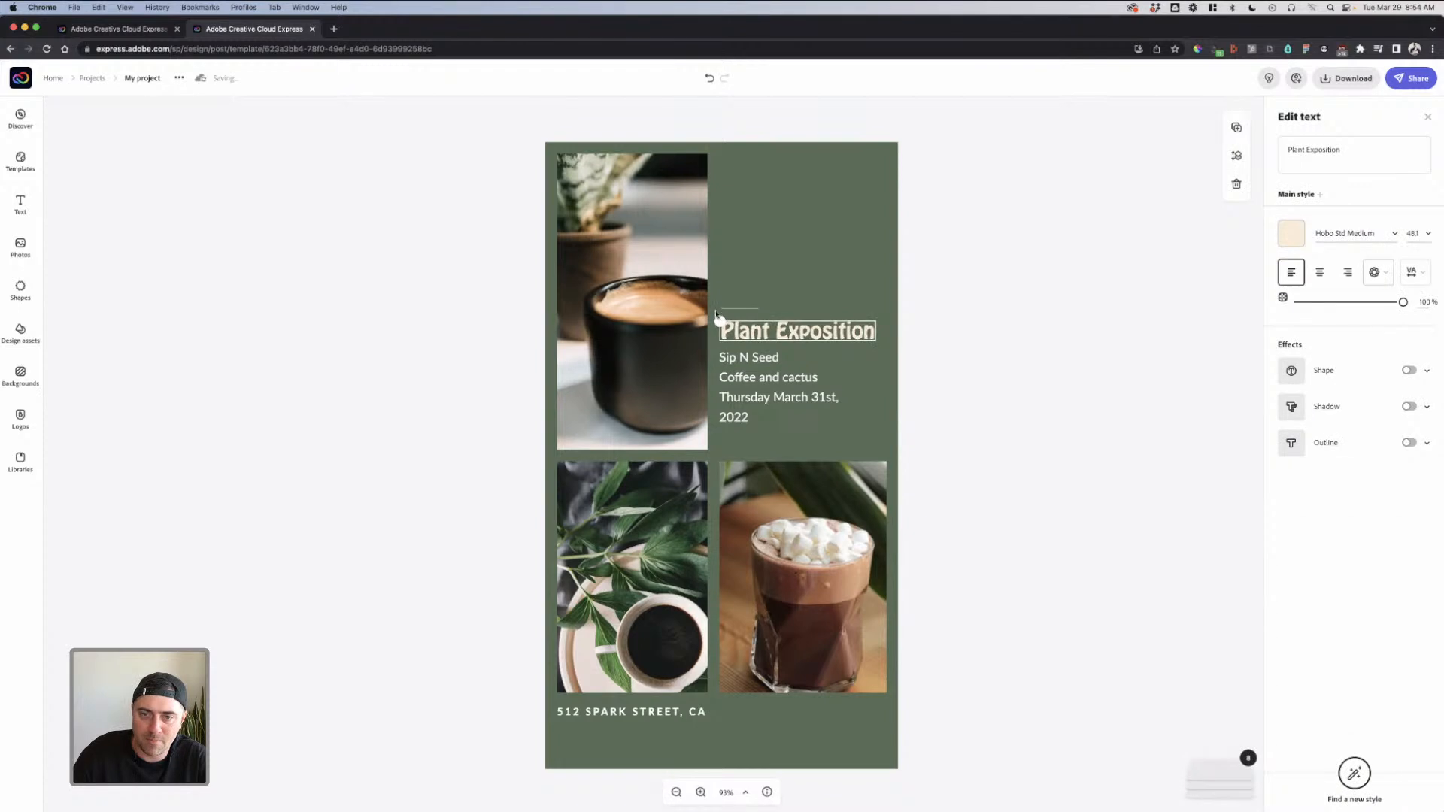
click(1015, 312)
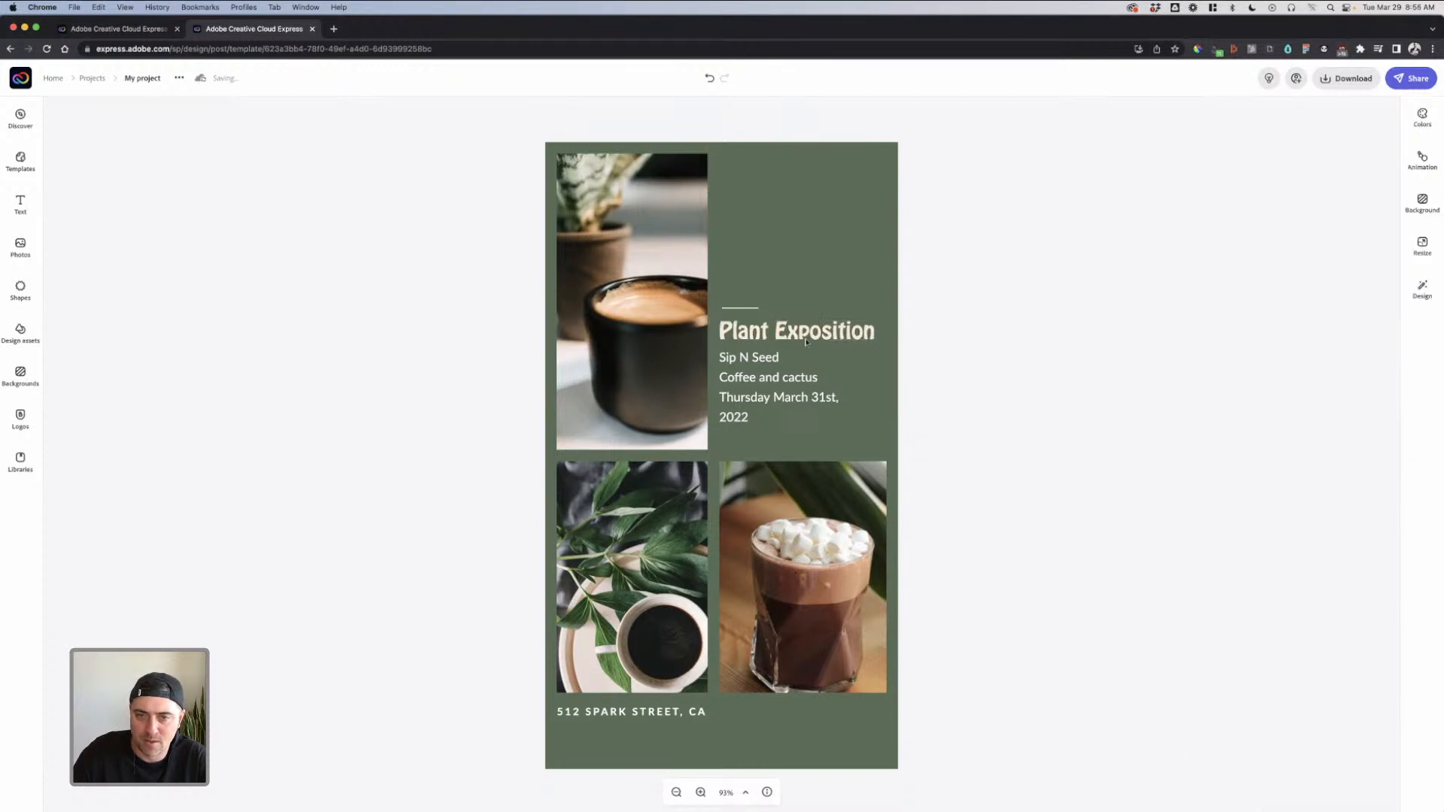
click(756, 329)
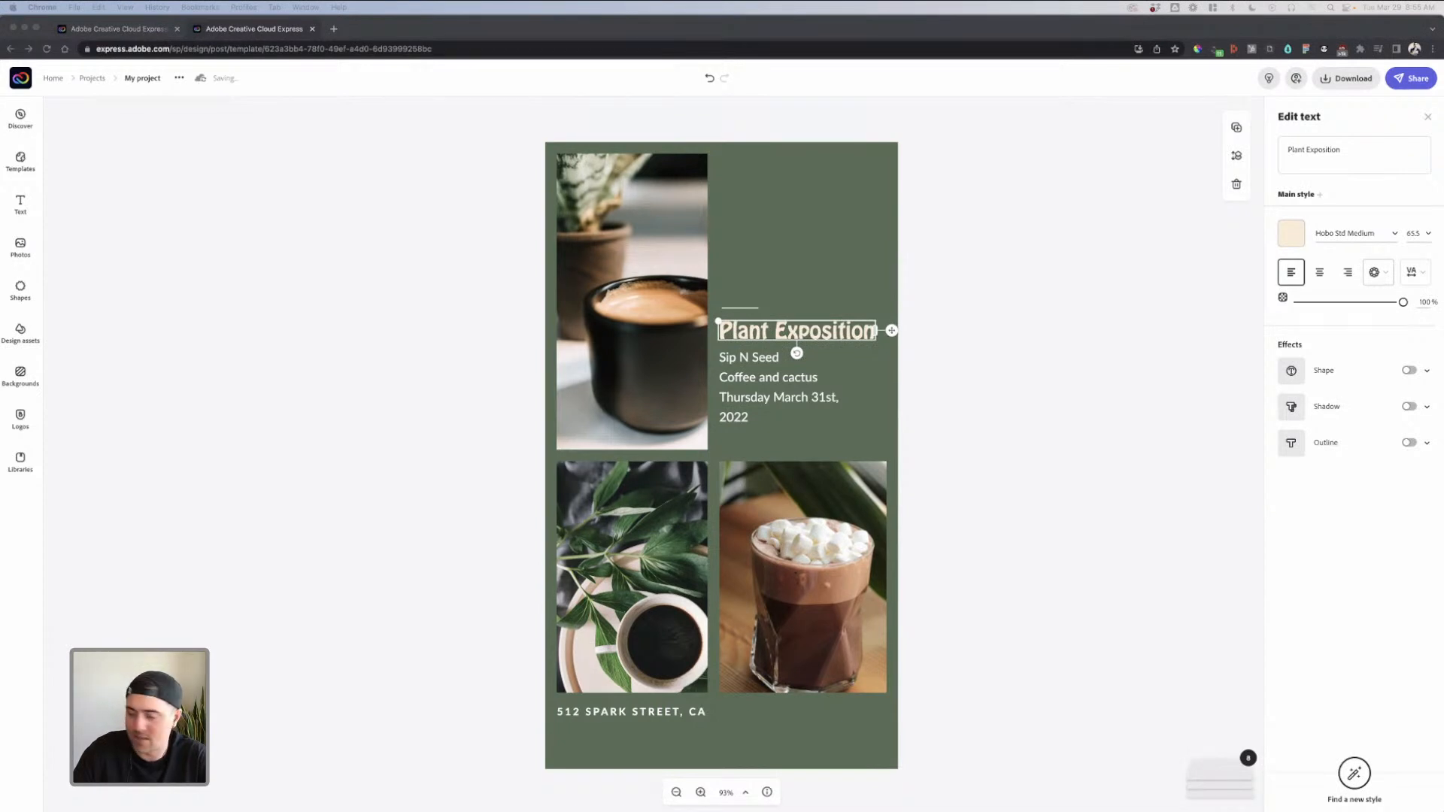
Replace the placeholder street address under the photos with the shop's full postal address
click(652, 713)
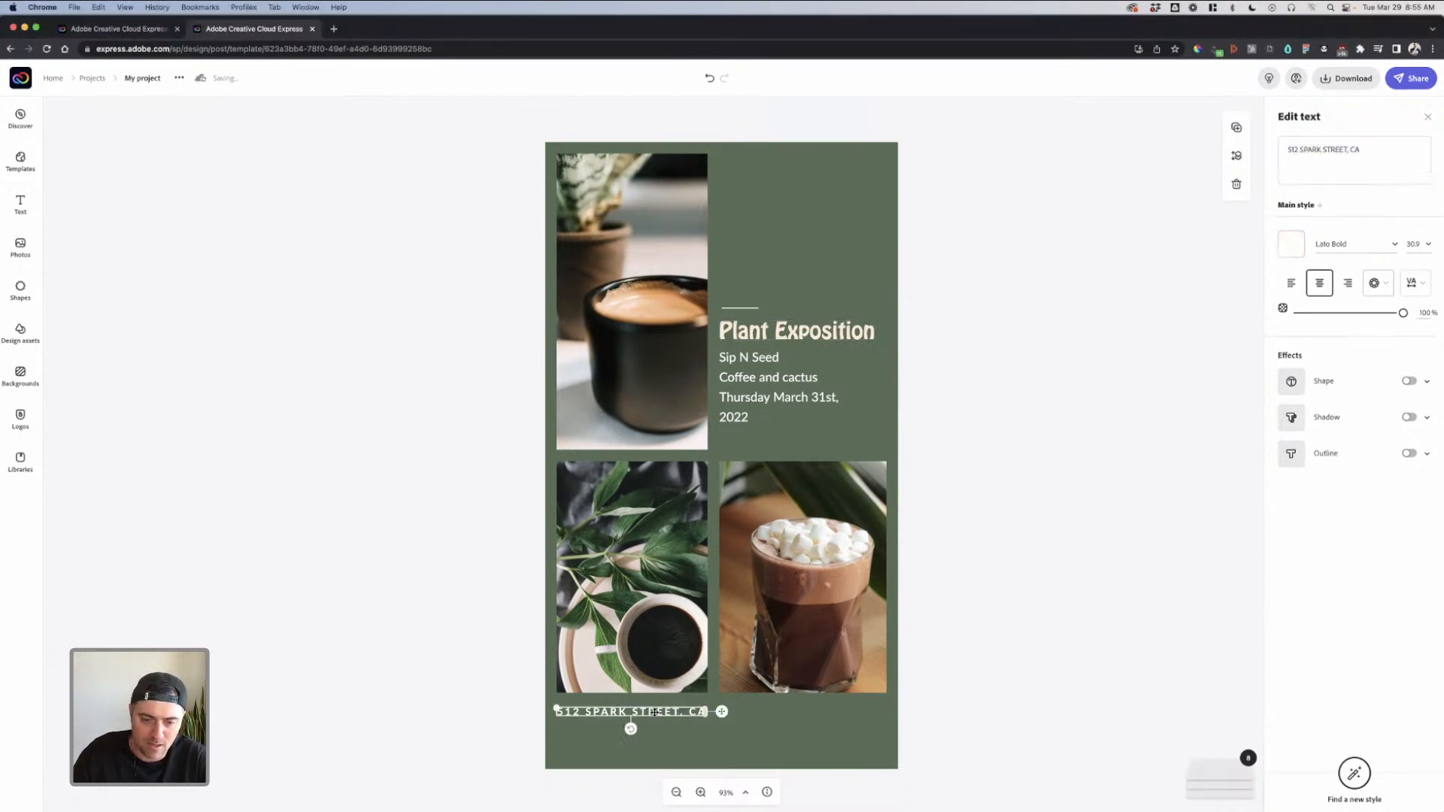
click(1344, 171)
text(37 Marlborough Rd. Middleton, CA 53562)
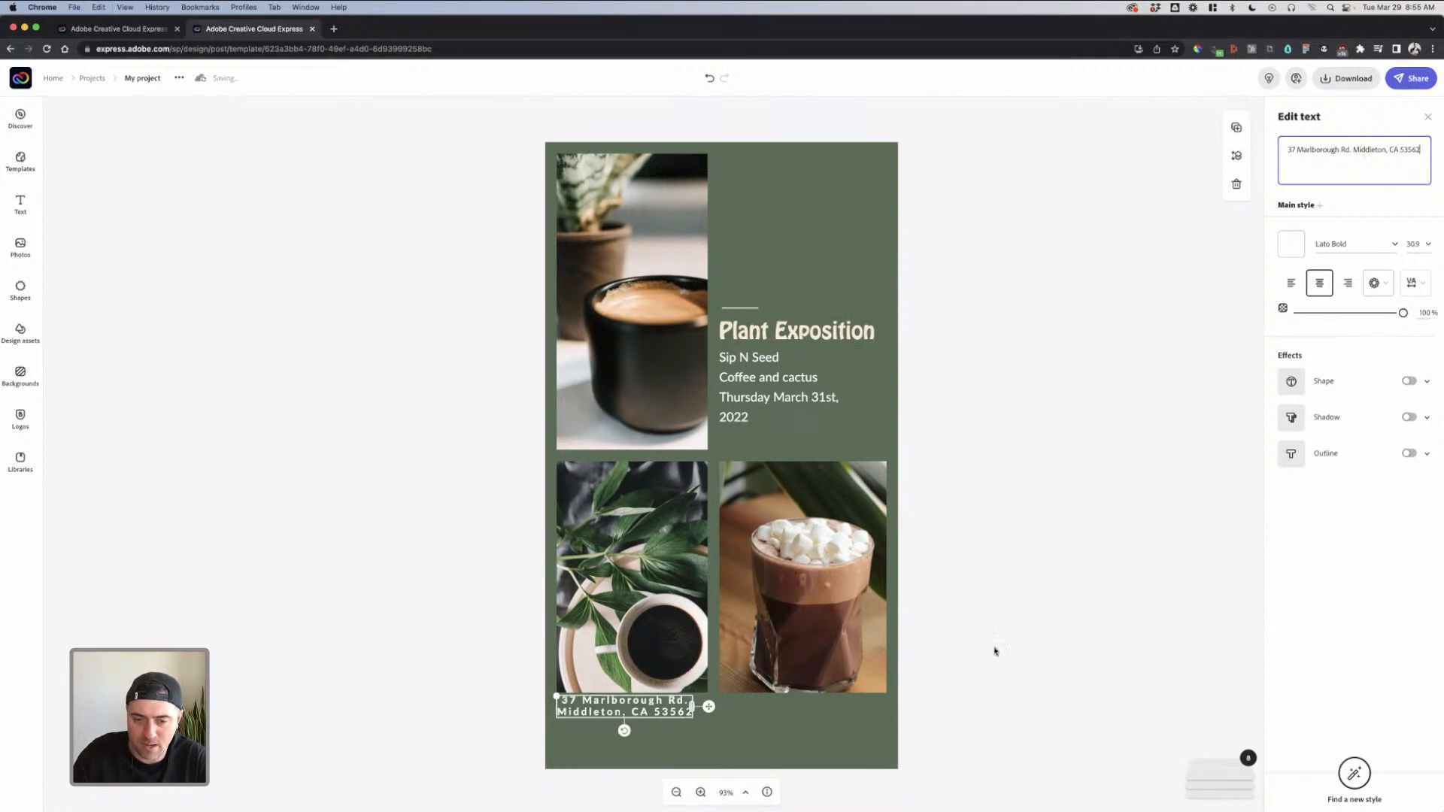
click(899, 679)
Replace the hot chocolate photo with the Adobe Stock "cactus" photo of green prickly pears against a sunset sky
click(656, 366)
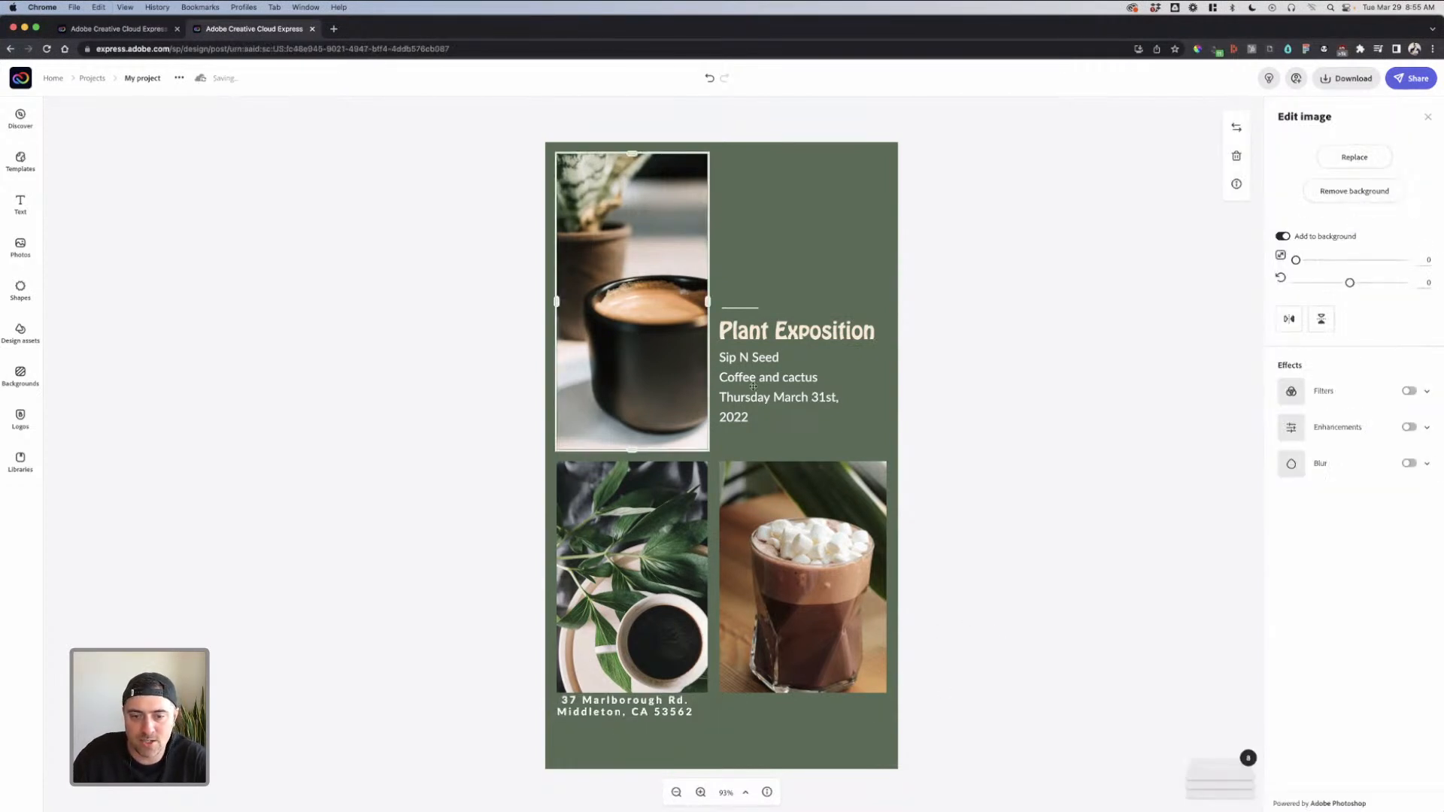
click(844, 512)
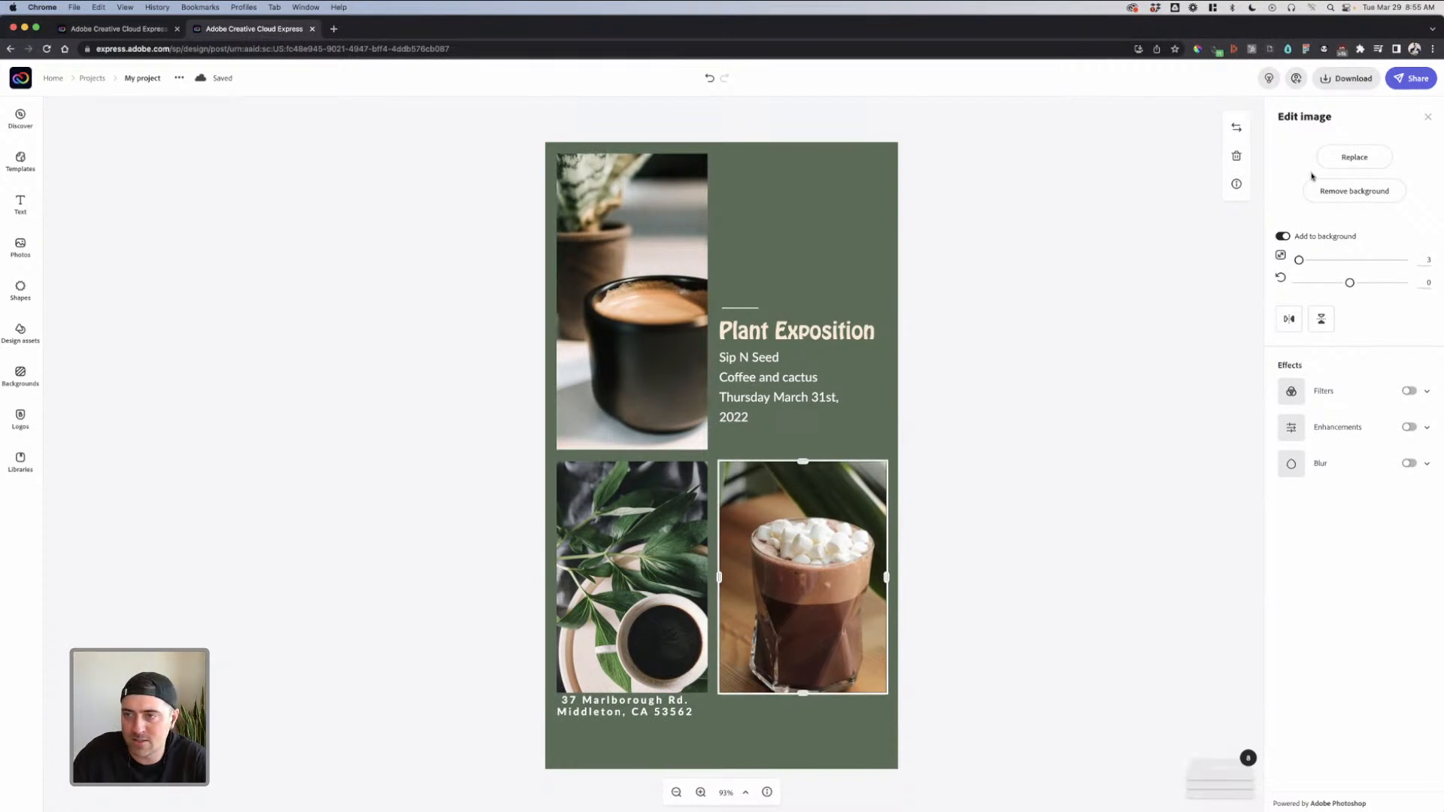
click(1355, 158)
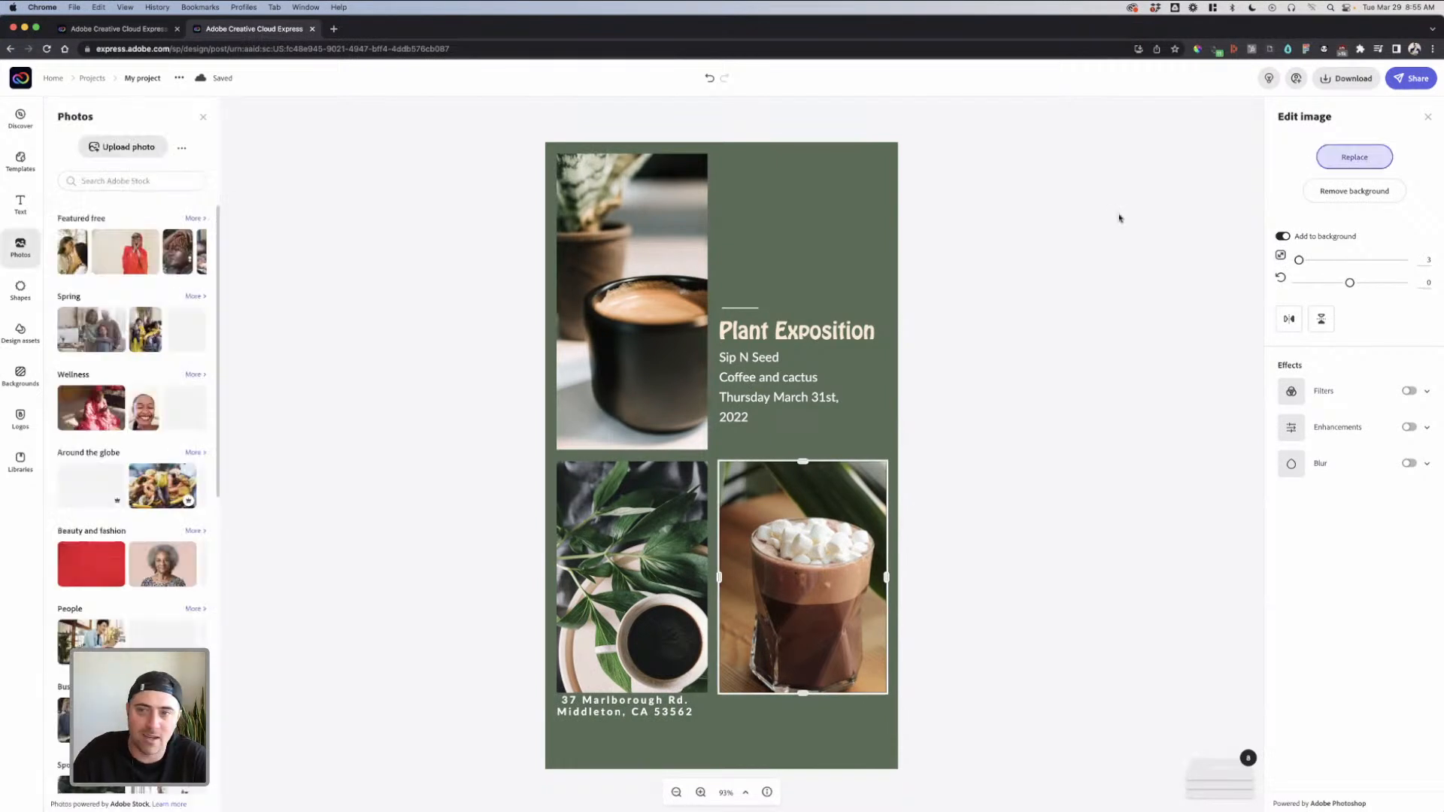
click(139, 180)
text(cactus)
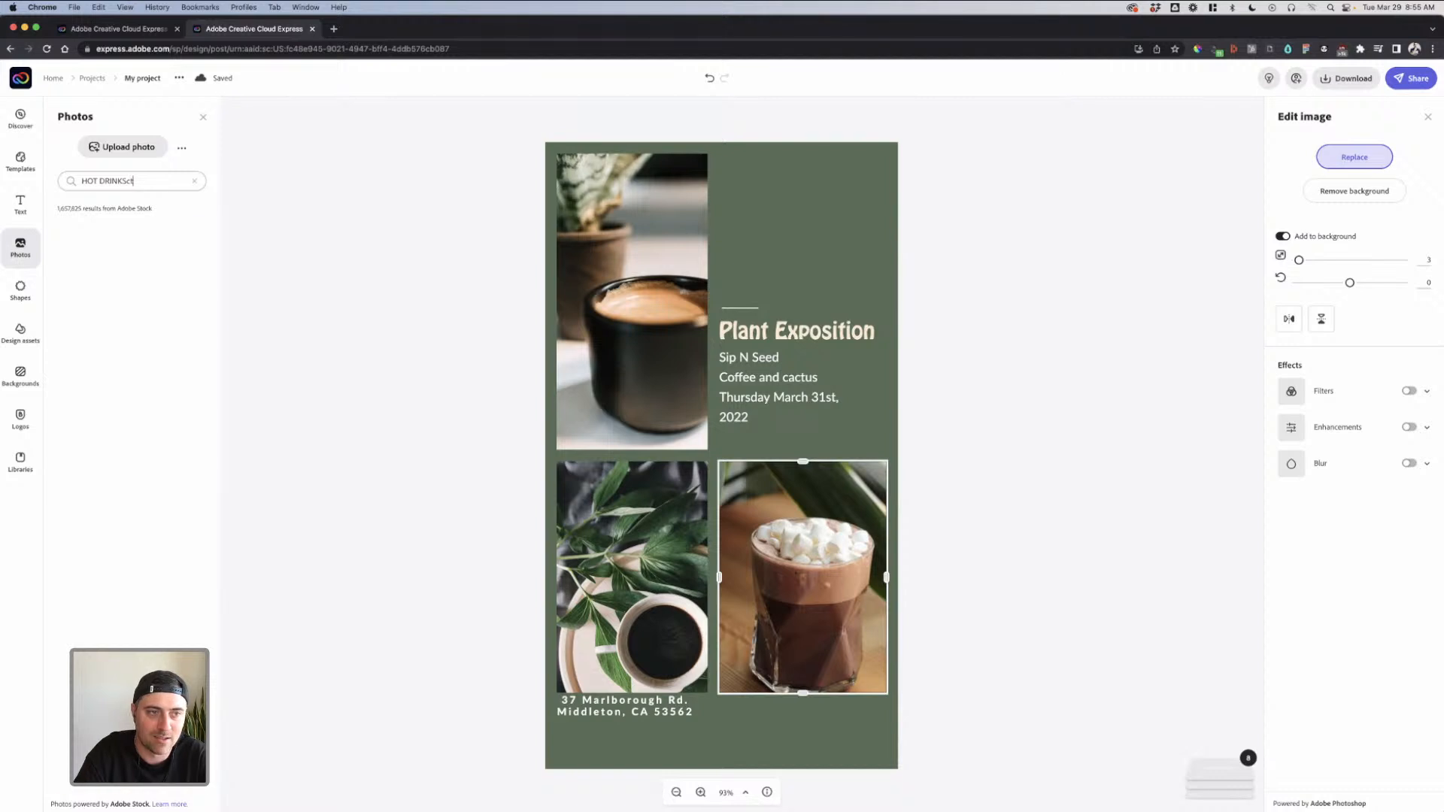
key(super+a)
text(ca)
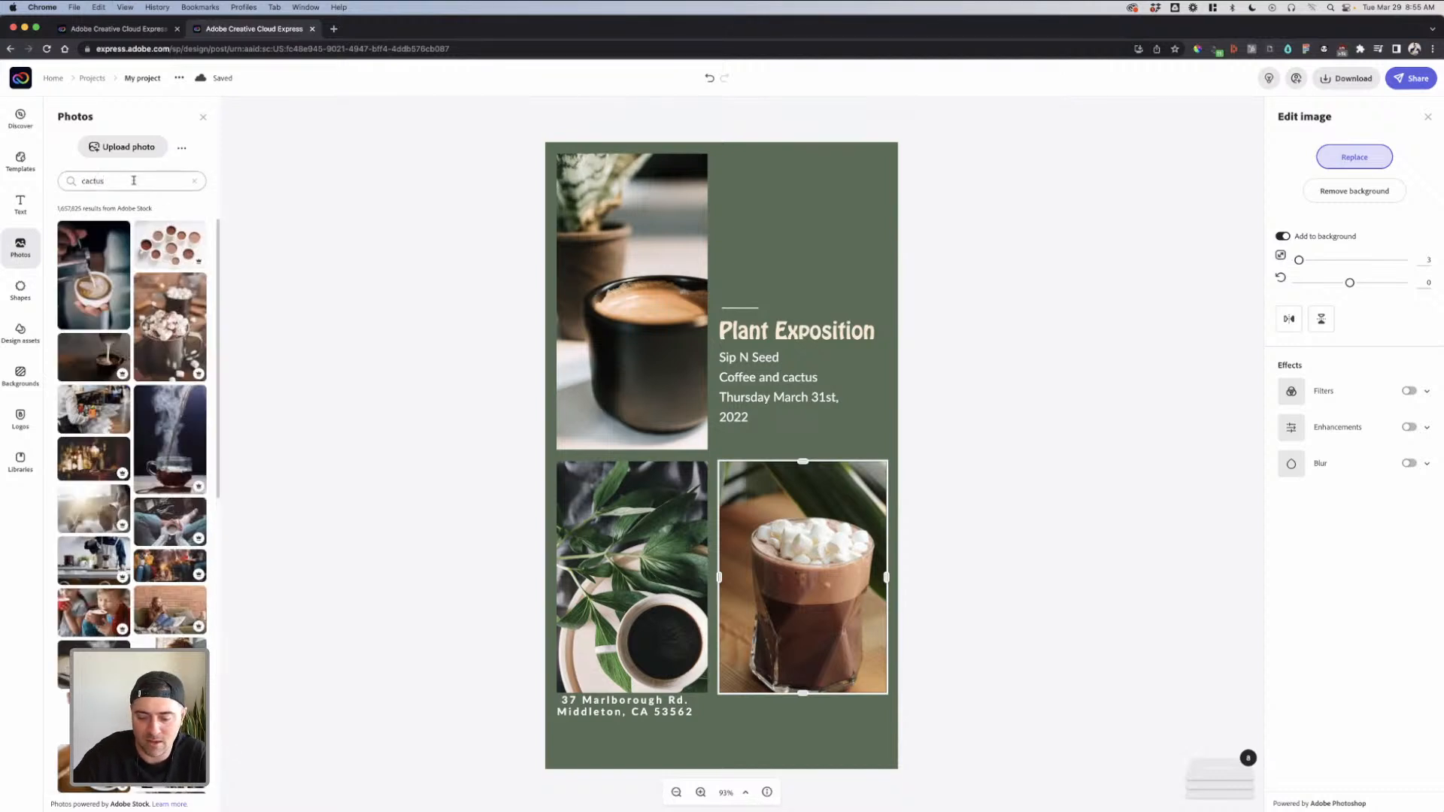
key(Return)
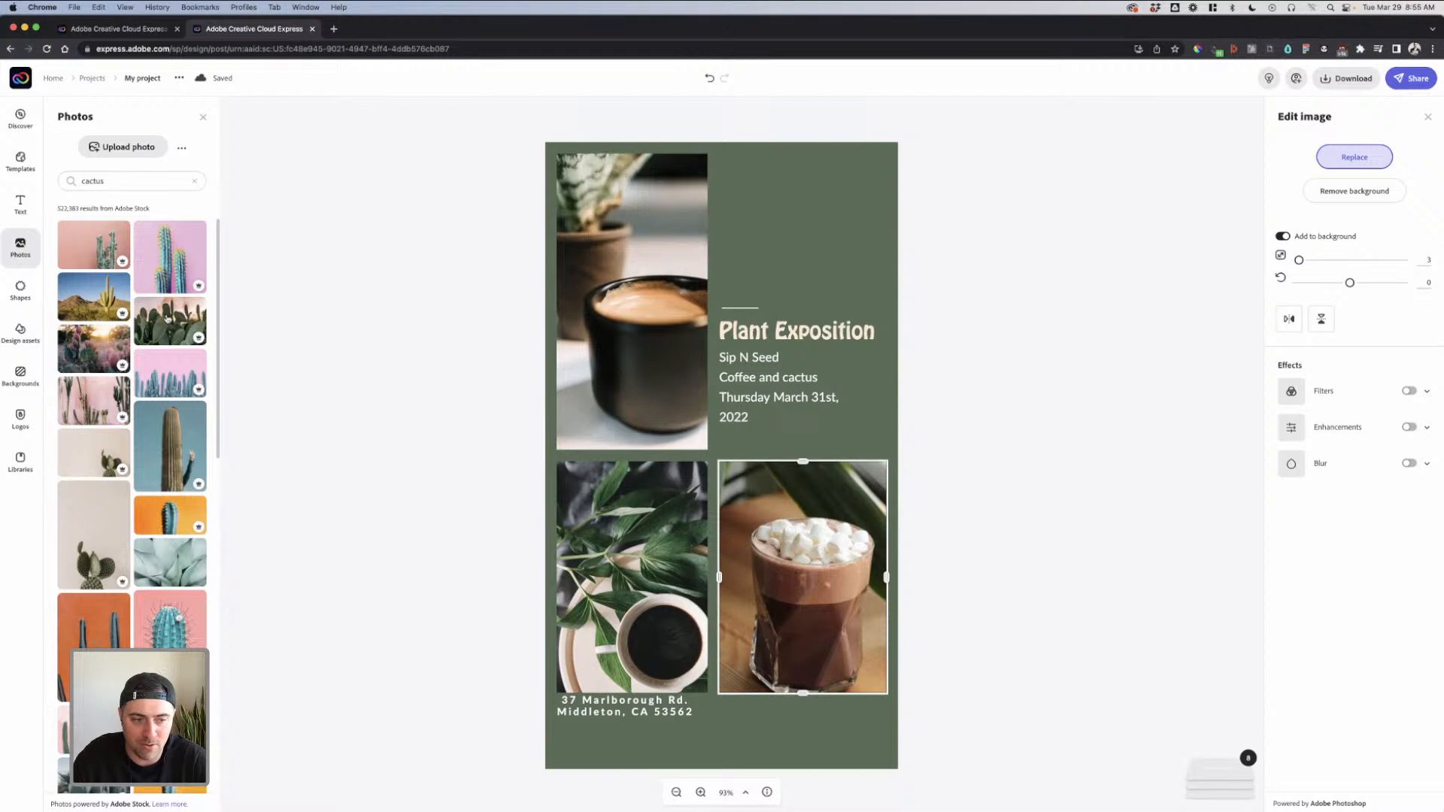
scroll(170, 440, down, 2)
scroll(170, 440, up, 2)
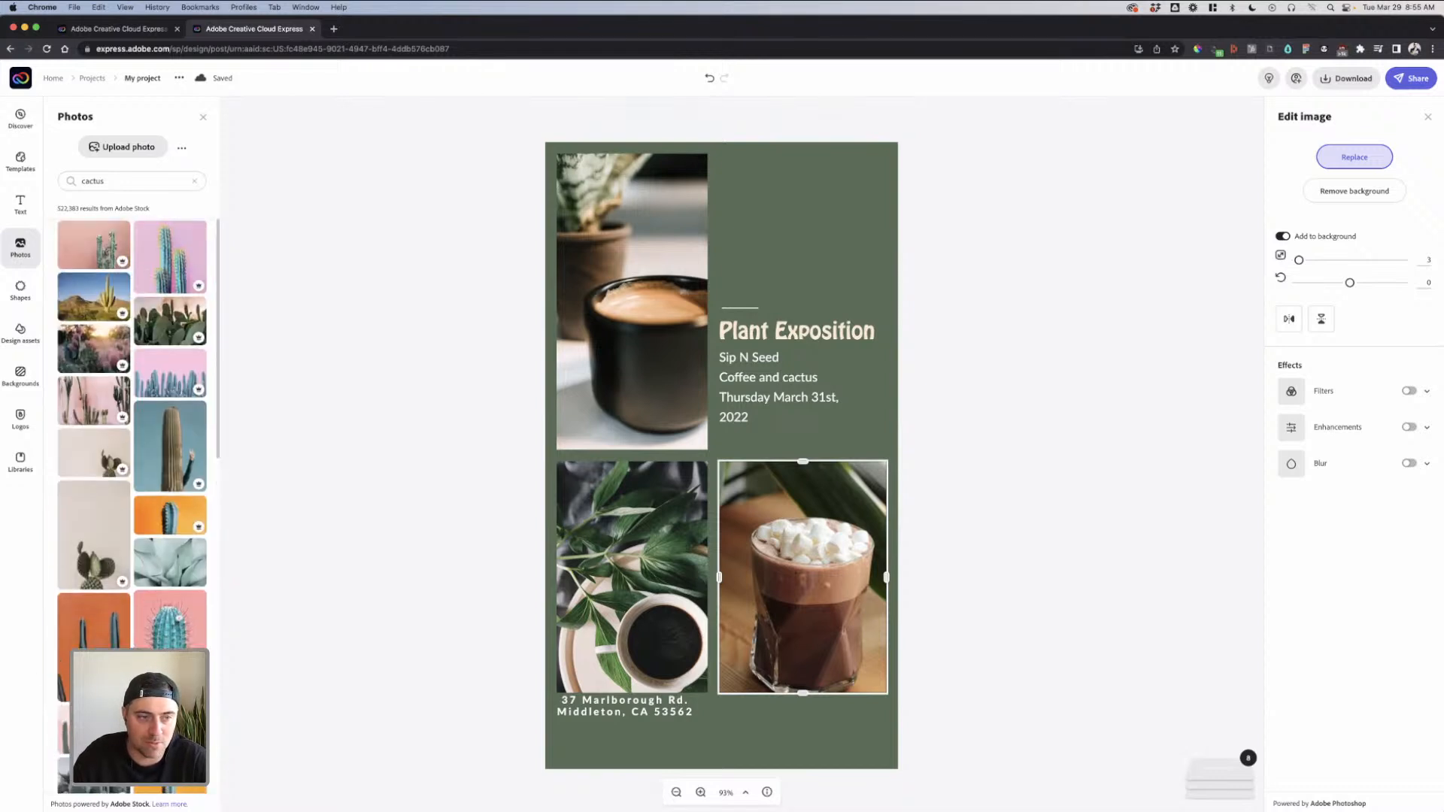
click(161, 313)
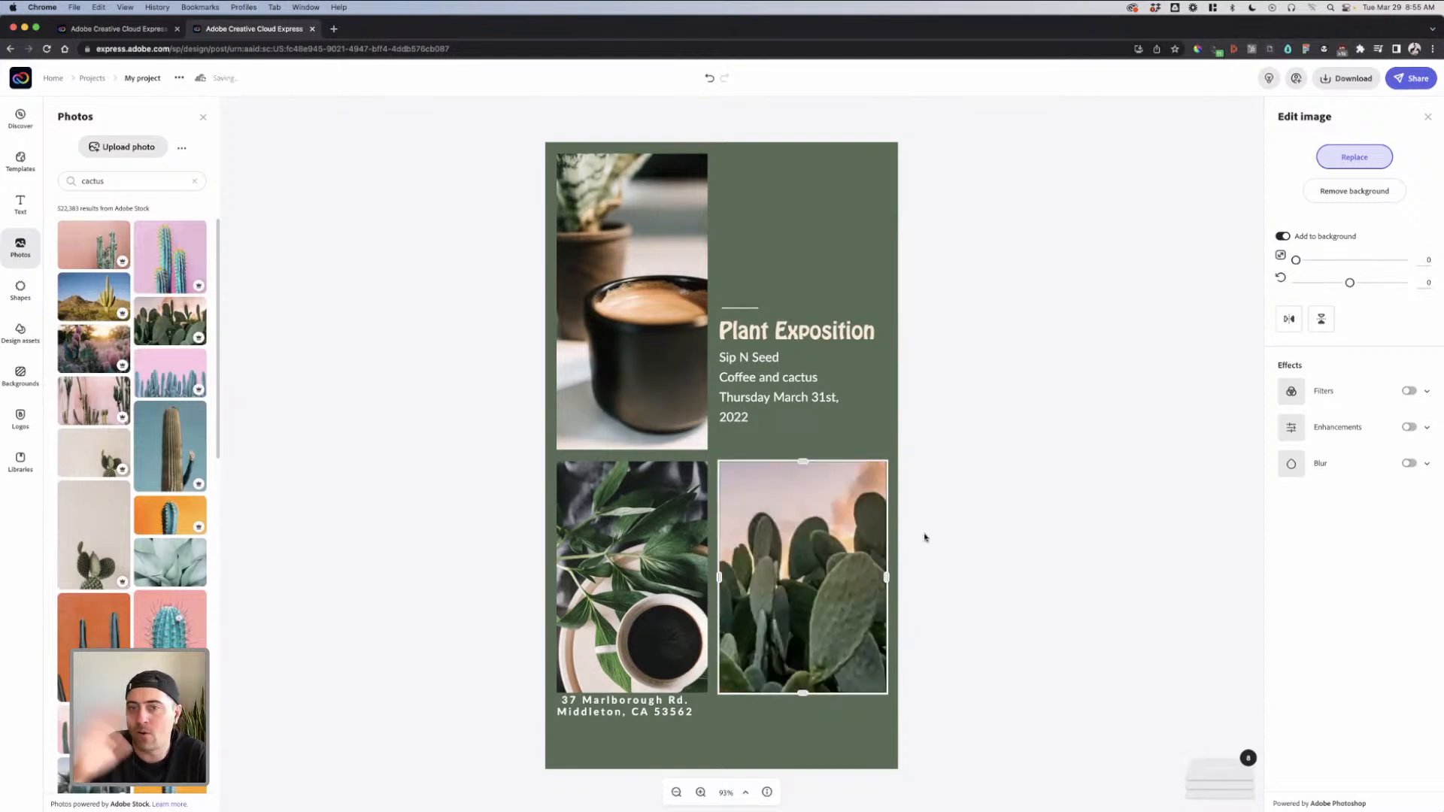
click(535, 514)
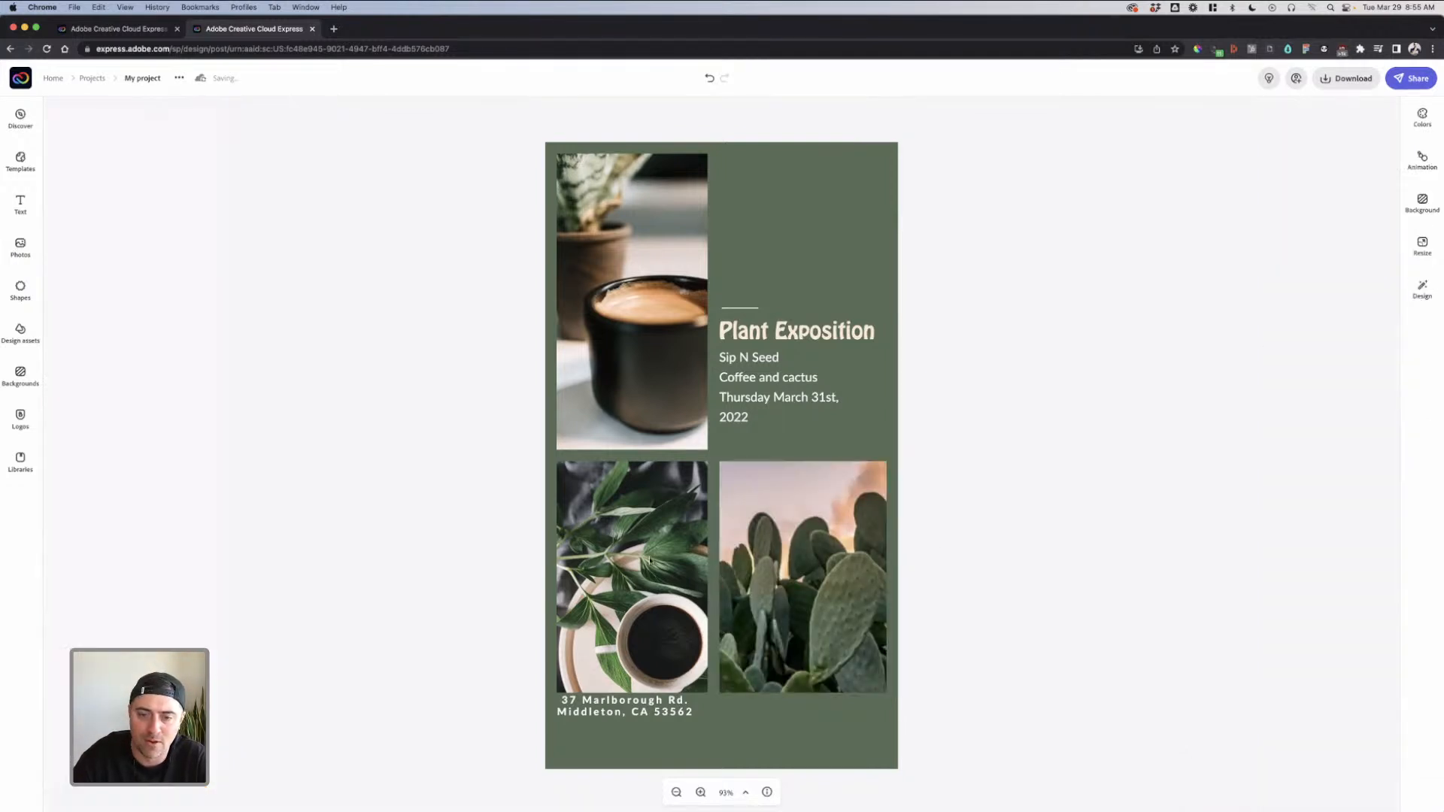
Replace the large coffee mug photo with the Adobe Stock "cactus" photo of tall cacti against an orange wall
click(625, 374)
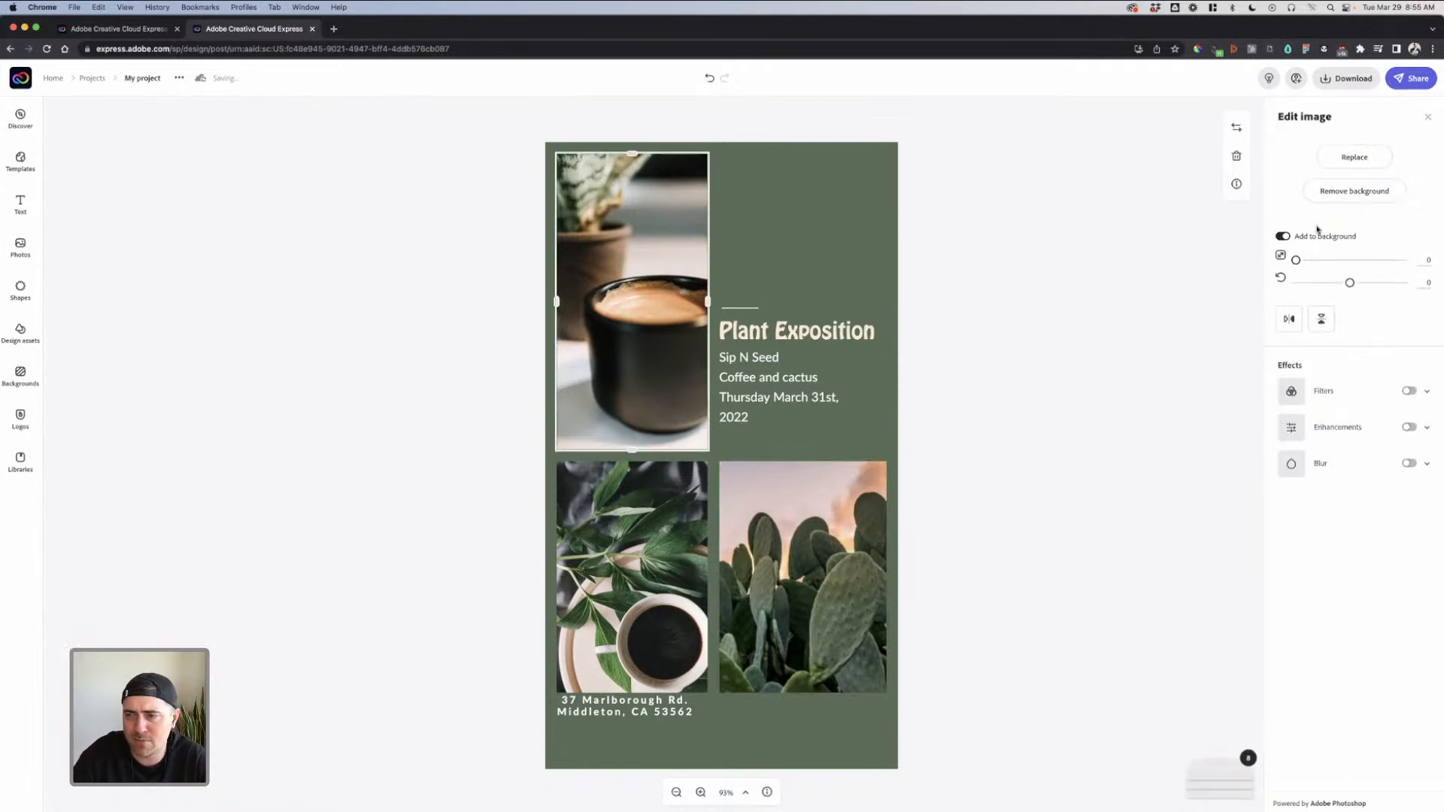
click(1346, 156)
triple_click(159, 188)
key(BackSpace)
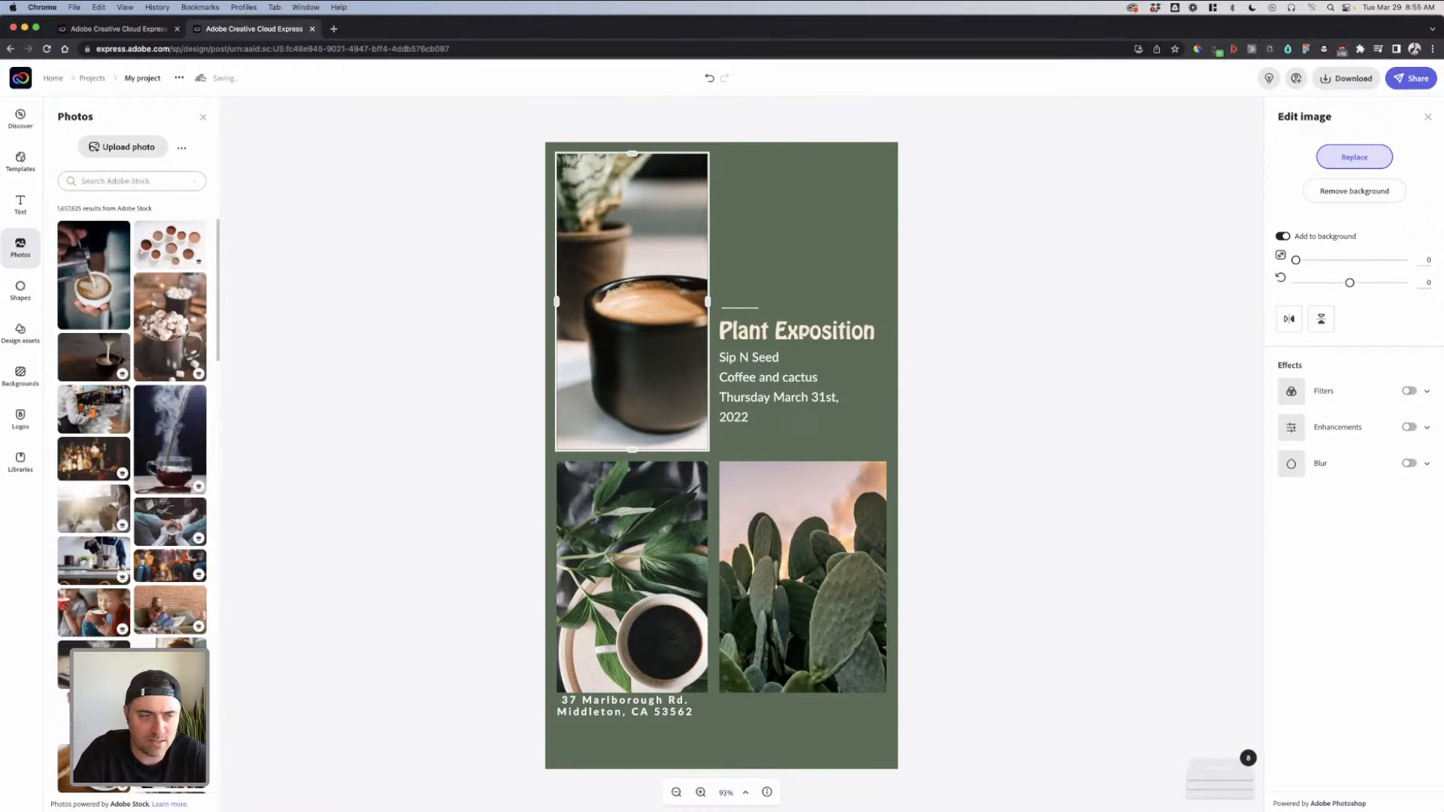
text(cactus)
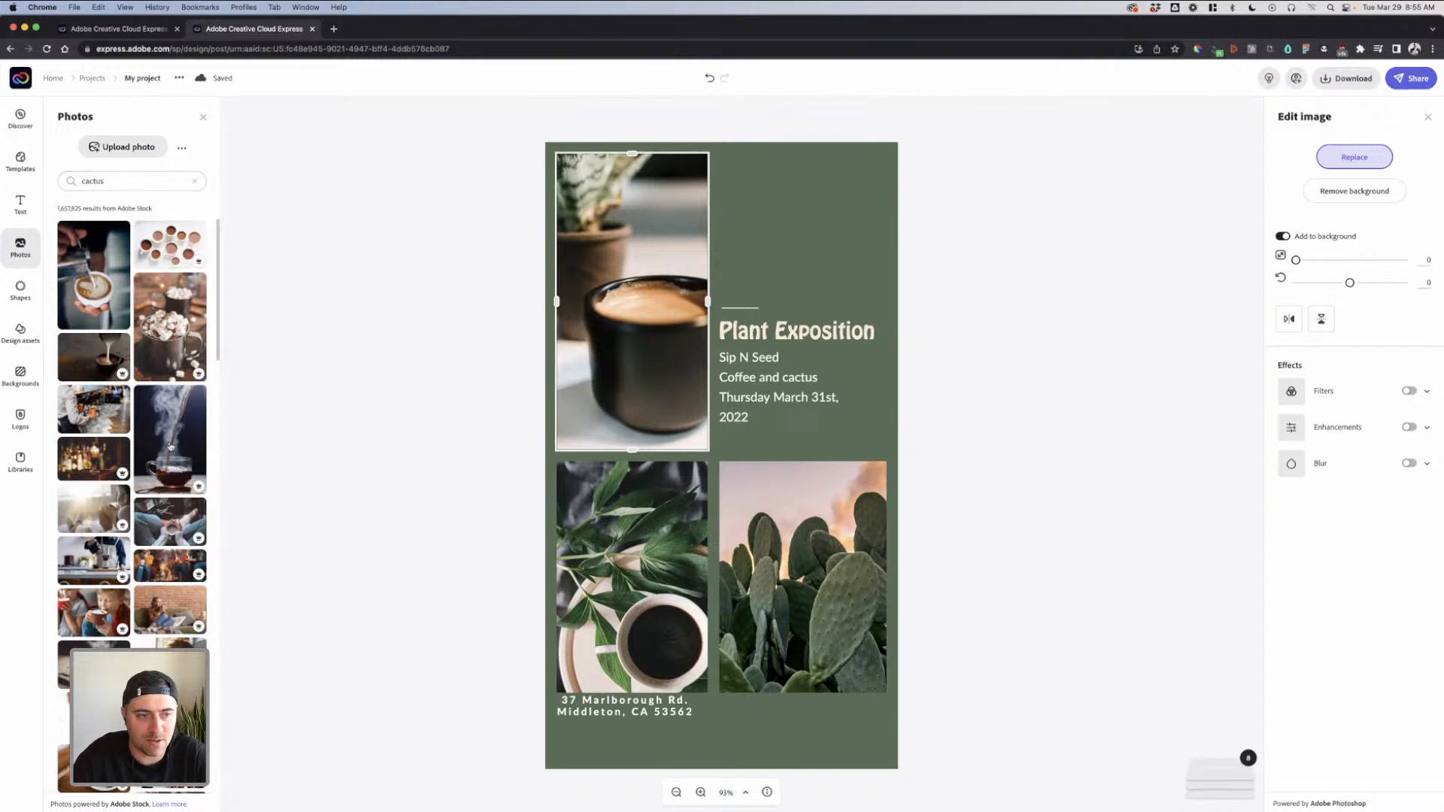
click(103, 185)
drag(137, 183, 80, 185)
text(cactu)
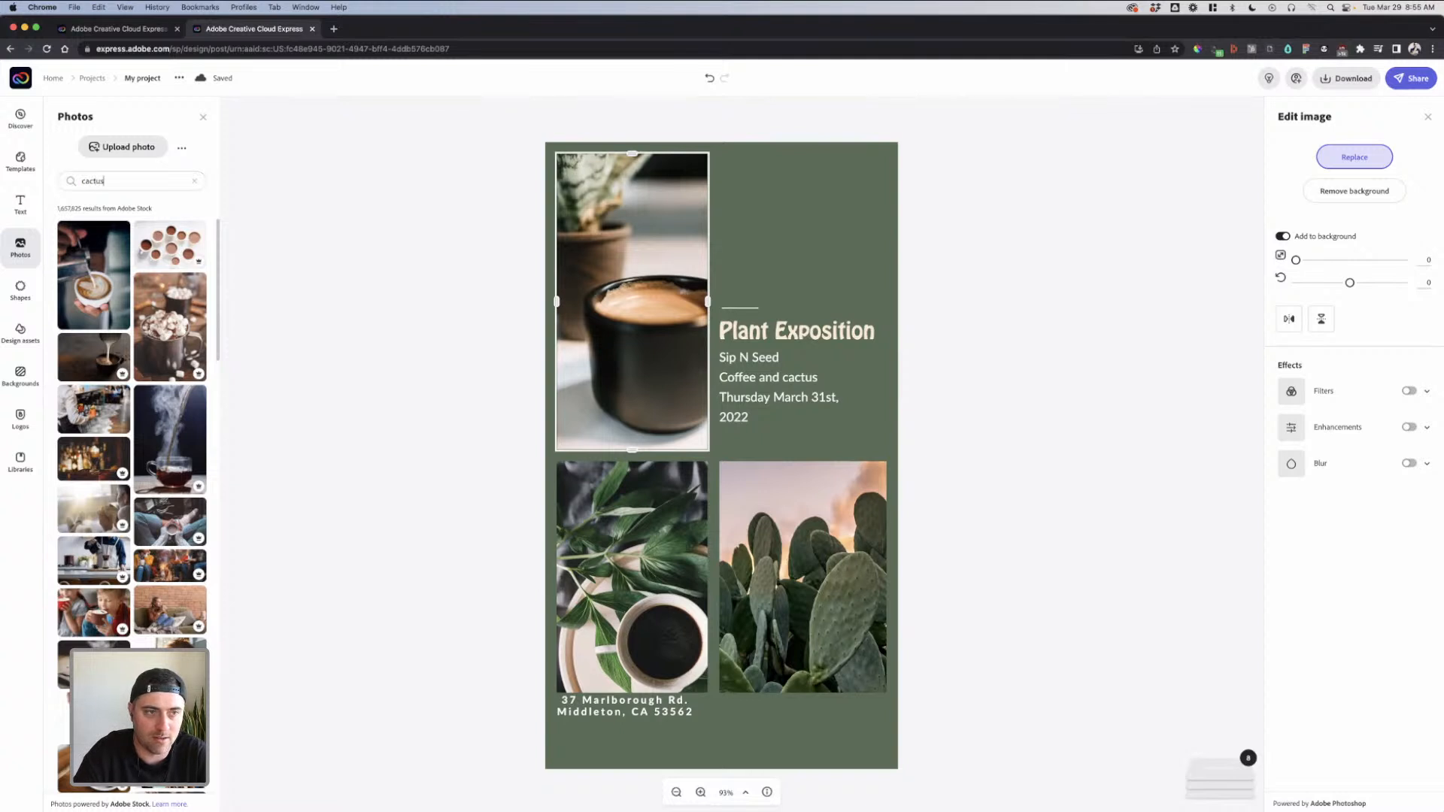
text(s)
key(Return)
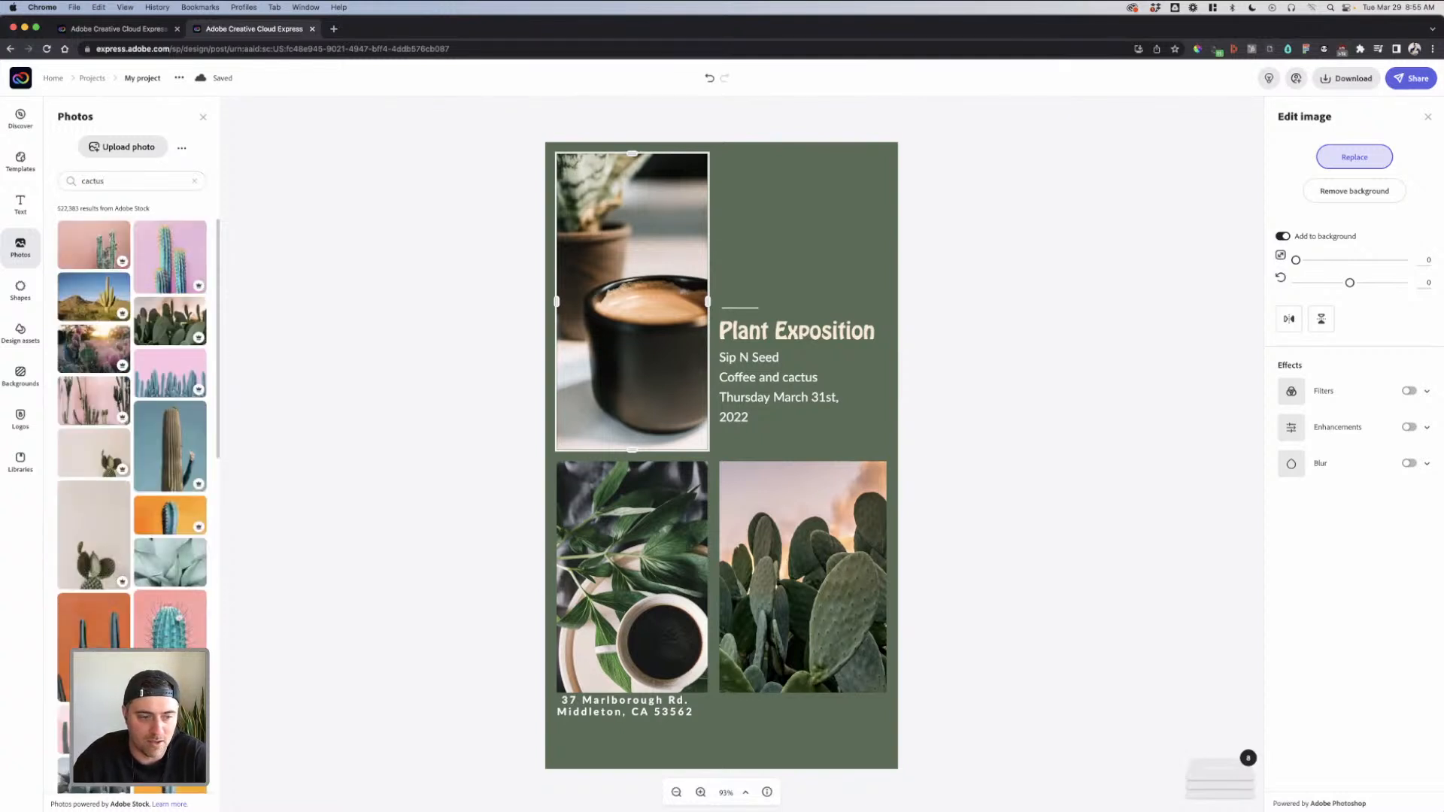
click(93, 622)
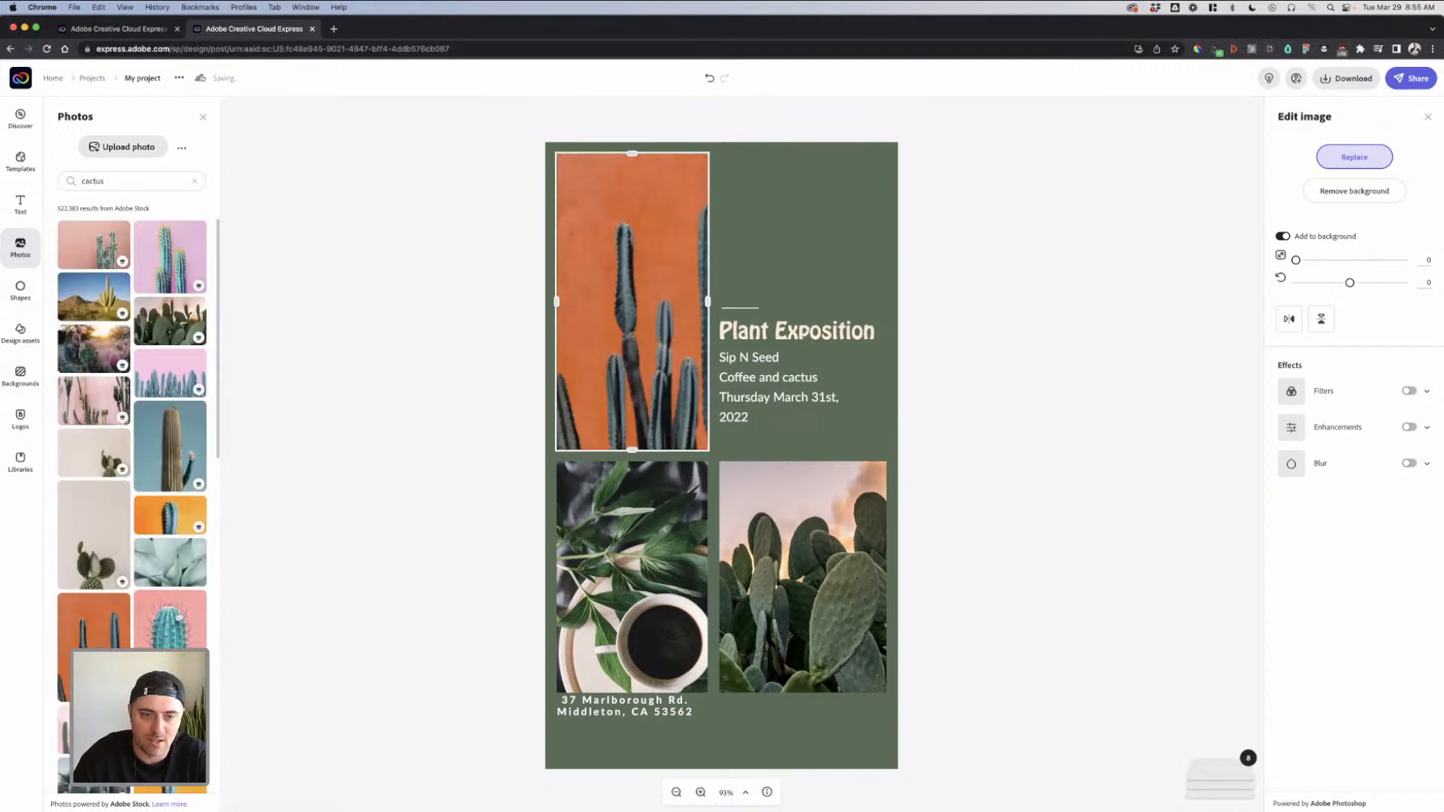
click(1027, 393)
click(664, 342)
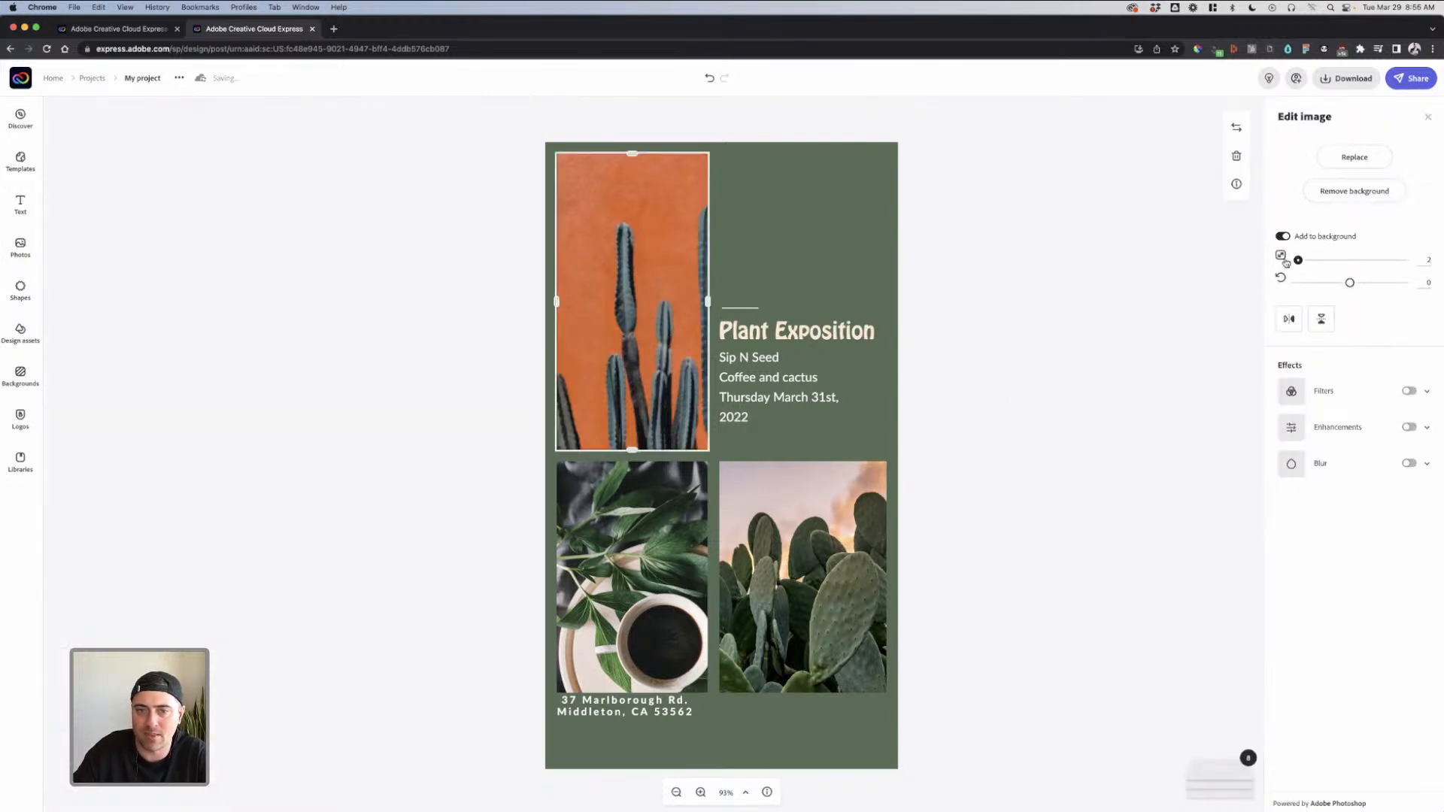
click(1039, 319)
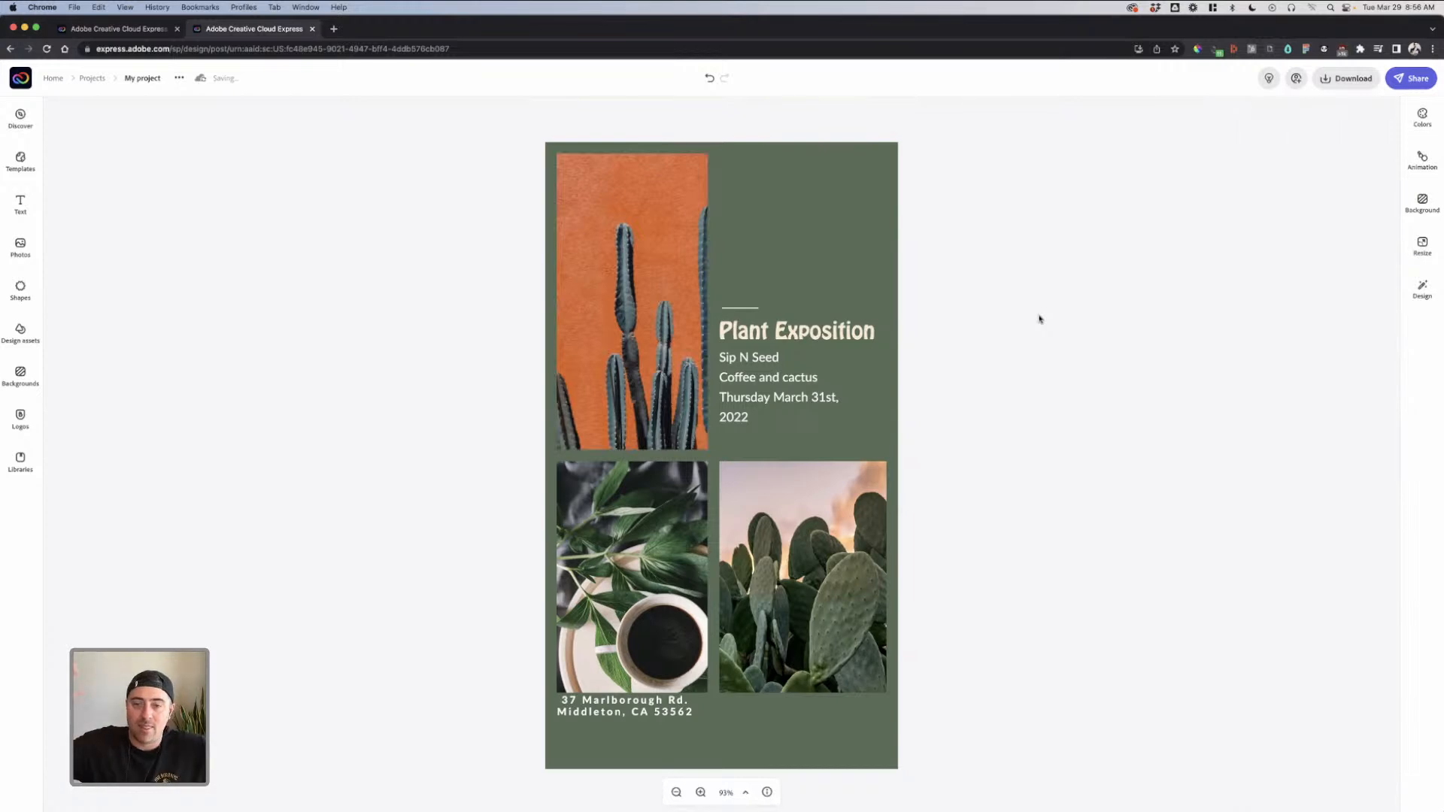